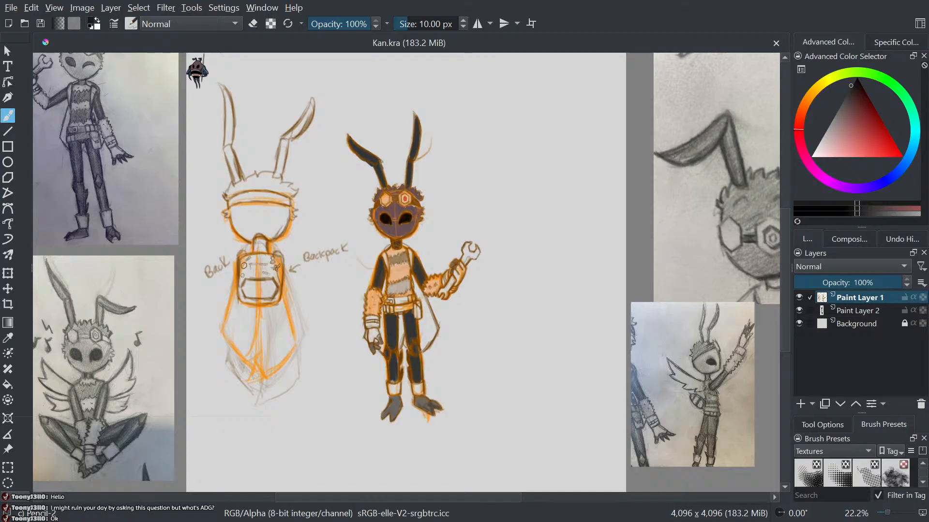
- Hide Paint Layer 2 so that the front-view character shows only its line sketch without the flat colours
{"action": "scroll", "coordinate": [361, 306], "scroll_direction": "up", "scroll_amount": 2}
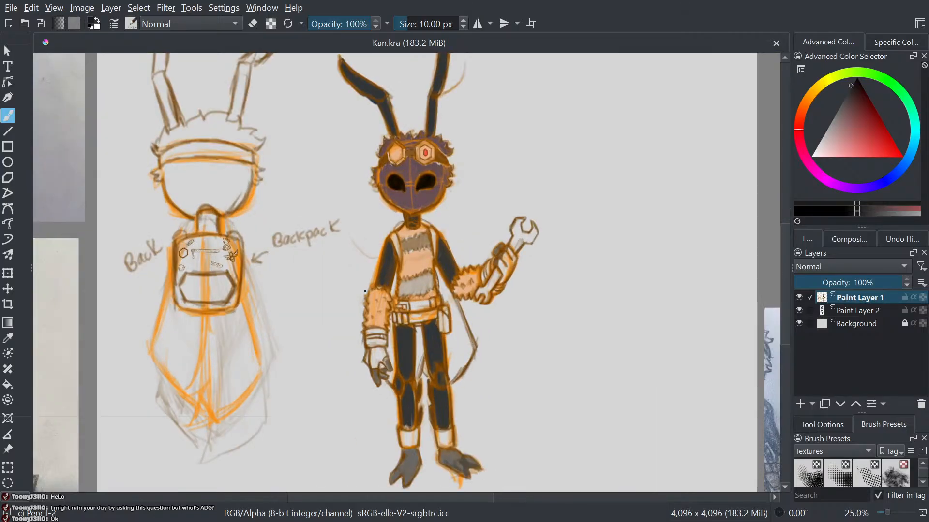
{"action": "left_click_drag", "start_coordinate": [362, 306], "coordinate": [349, 328]}
{"action": "scroll", "coordinate": [300, 299], "scroll_direction": "up", "scroll_amount": 2}
{"action": "scroll", "coordinate": [299, 311], "scroll_direction": "up", "scroll_amount": 1}
{"action": "scroll", "coordinate": [303, 299], "scroll_direction": "down", "scroll_amount": 3}
{"action": "scroll", "coordinate": [366, 252], "scroll_direction": "up", "scroll_amount": 3}
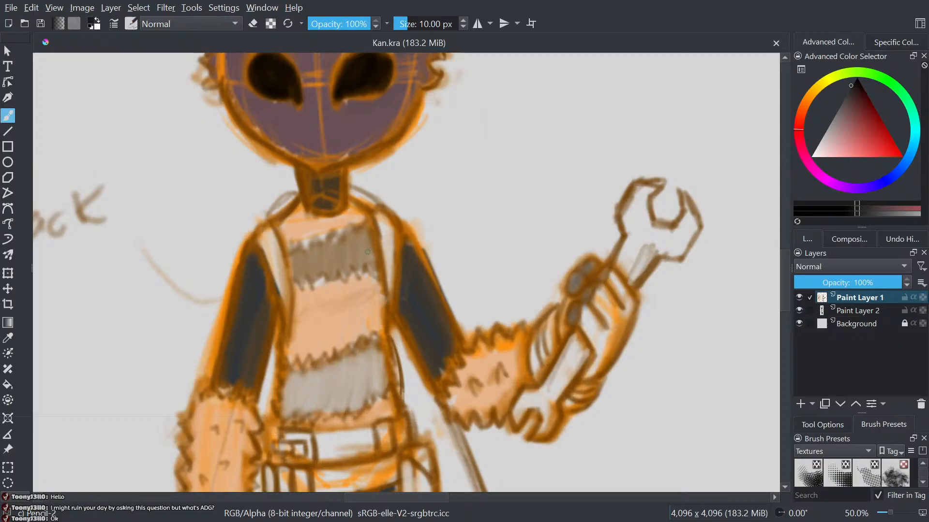
{"action": "left_click", "coordinate": [800, 311]}
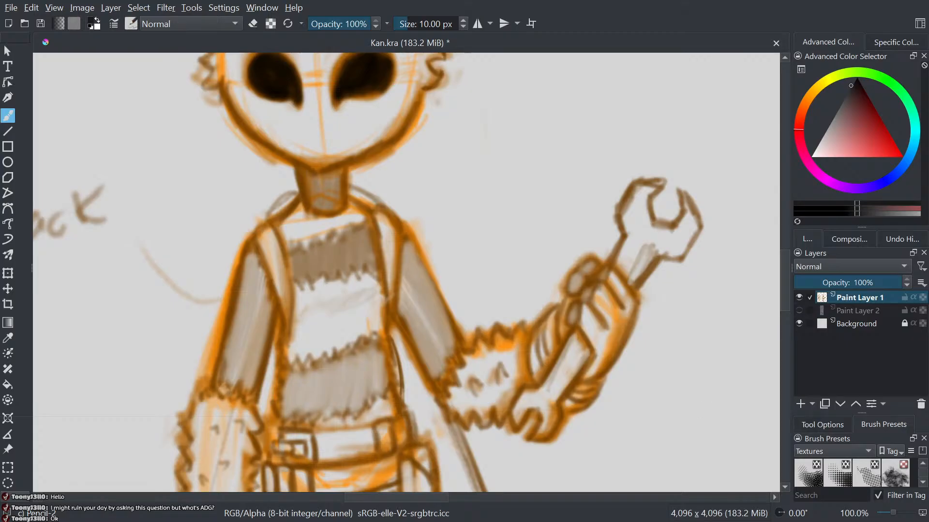
- Examine the patches, pins and zipper on the backpack of the back-view sketch and the character as a whole
{"action": "scroll", "coordinate": [501, 380], "scroll_direction": "down", "scroll_amount": 3}
{"action": "left_click_drag", "start_coordinate": [501, 380], "coordinate": [536, 244]}
{"action": "left_click_drag", "start_coordinate": [271, 273], "coordinate": [448, 322]}
{"action": "scroll", "coordinate": [352, 196], "scroll_direction": "up", "scroll_amount": 6}
{"action": "scroll", "coordinate": [448, 322], "scroll_direction": "down", "scroll_amount": 6}
{"action": "scroll", "coordinate": [443, 313], "scroll_direction": "up", "scroll_amount": 5}
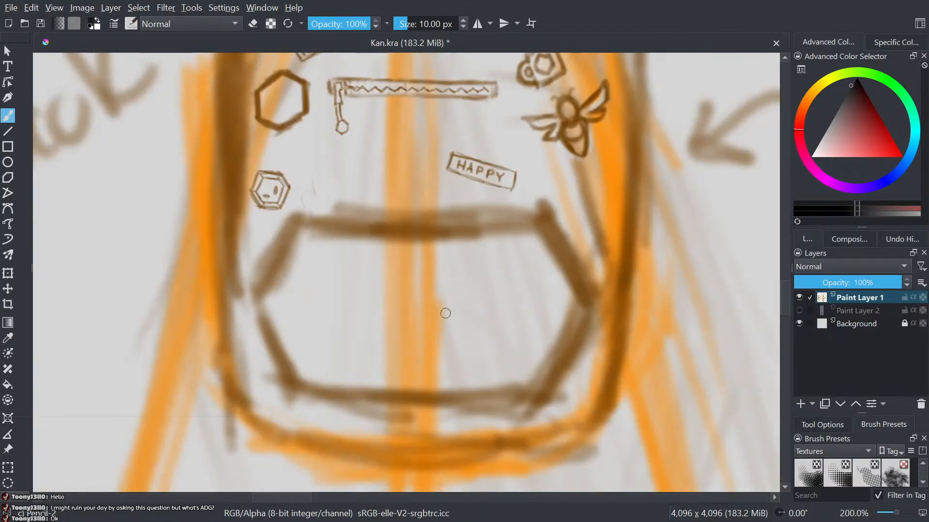
{"action": "left_click_drag", "start_coordinate": [429, 245], "coordinate": [423, 300]}
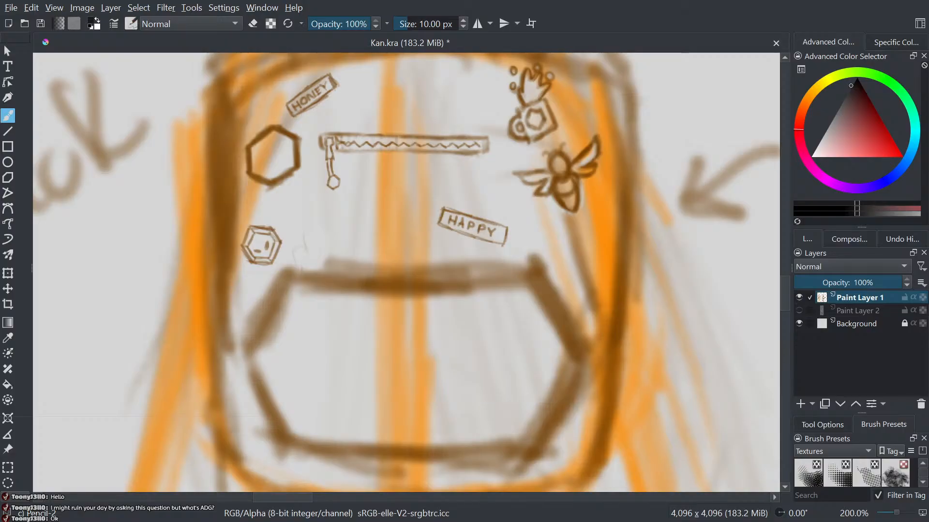
{"action": "scroll", "coordinate": [475, 302], "scroll_direction": "down", "scroll_amount": 4}
{"action": "mouse_move", "coordinate": [457, 294]}
{"action": "left_mouse_down"}
{"action": "mouse_move", "coordinate": [367, 315]}
{"action": "mouse_move", "coordinate": [359, 344]}
{"action": "mouse_move", "coordinate": [382, 363]}
{"action": "mouse_move", "coordinate": [396, 338]}
{"action": "mouse_move", "coordinate": [348, 401]}
{"action": "left_mouse_up"}
{"action": "scroll", "coordinate": [397, 338], "scroll_direction": "up", "scroll_amount": 1}
{"action": "scroll", "coordinate": [440, 315], "scroll_direction": "down", "scroll_amount": 2}
{"action": "mouse_move", "coordinate": [411, 320]}
{"action": "left_mouse_down"}
{"action": "mouse_move", "coordinate": [210, 346]}
{"action": "mouse_move", "coordinate": [156, 376]}
{"action": "left_mouse_up"}
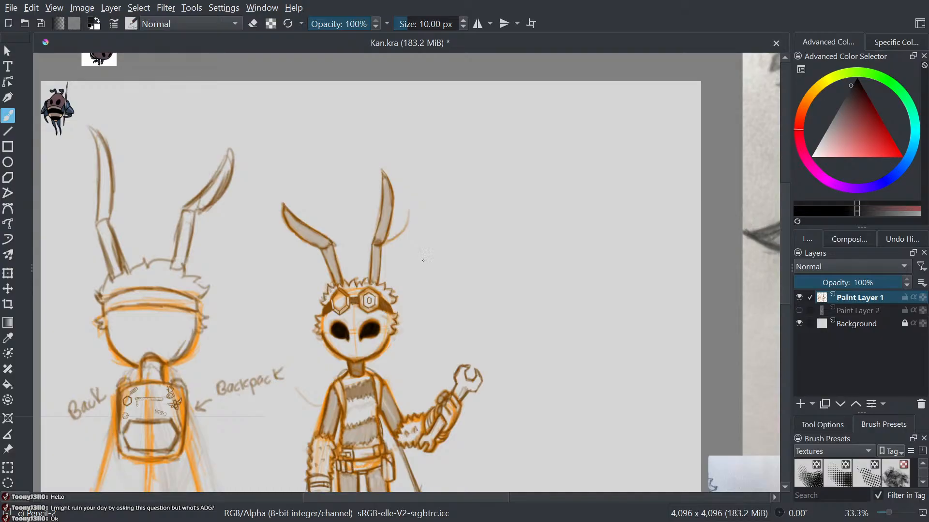
{"action": "scroll", "coordinate": [112, 429], "scroll_direction": "up", "scroll_amount": 3}
{"action": "left_click_drag", "start_coordinate": [112, 429], "coordinate": [203, 348]}
{"action": "scroll", "coordinate": [202, 348], "scroll_direction": "up", "scroll_amount": 2}
{"action": "scroll", "coordinate": [378, 237], "scroll_direction": "up", "scroll_amount": 3}
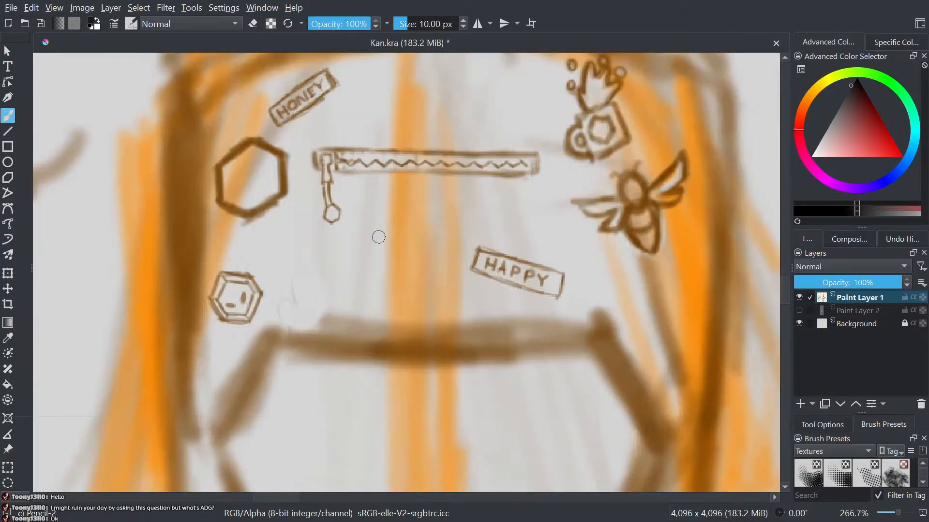
{"action": "scroll", "coordinate": [379, 237], "scroll_direction": "down", "scroll_amount": 1}
{"action": "scroll", "coordinate": [286, 311], "scroll_direction": "down", "scroll_amount": 3}
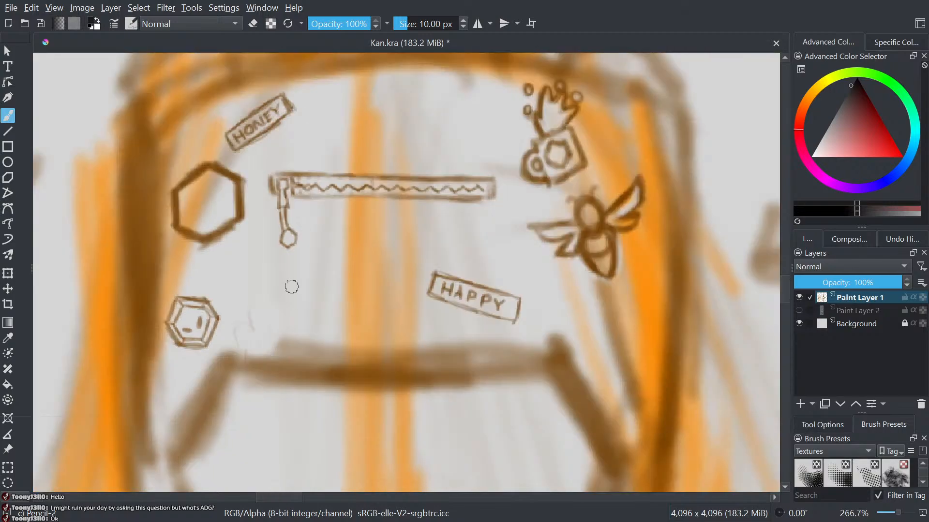
{"action": "scroll", "coordinate": [232, 164], "scroll_direction": "up", "scroll_amount": 3}
{"action": "scroll", "coordinate": [290, 161], "scroll_direction": "up", "scroll_amount": 1}
{"action": "scroll", "coordinate": [353, 232], "scroll_direction": "up", "scroll_amount": 1}
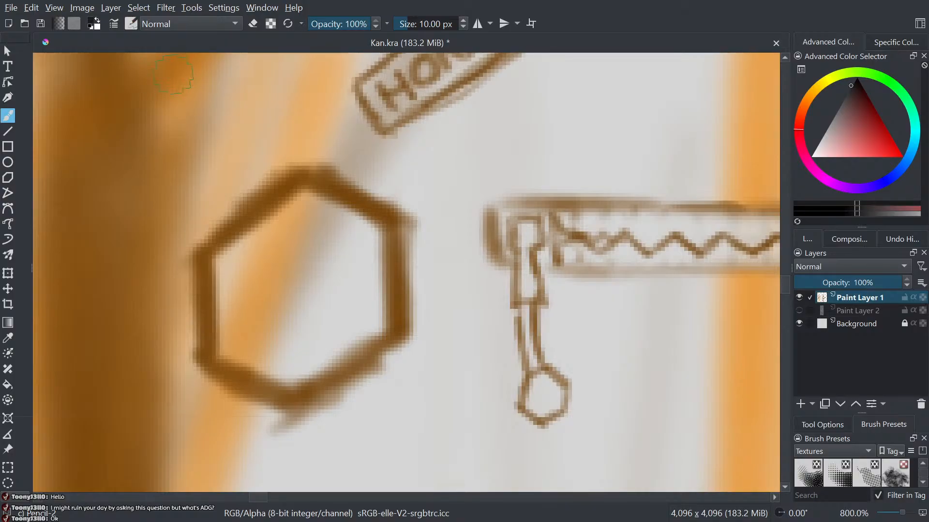
{"action": "scroll", "coordinate": [464, 294], "scroll_direction": "down", "scroll_amount": 6}
{"action": "scroll", "coordinate": [648, 361], "scroll_direction": "up", "scroll_amount": 2}
{"action": "scroll", "coordinate": [313, 317], "scroll_direction": "up", "scroll_amount": 4}
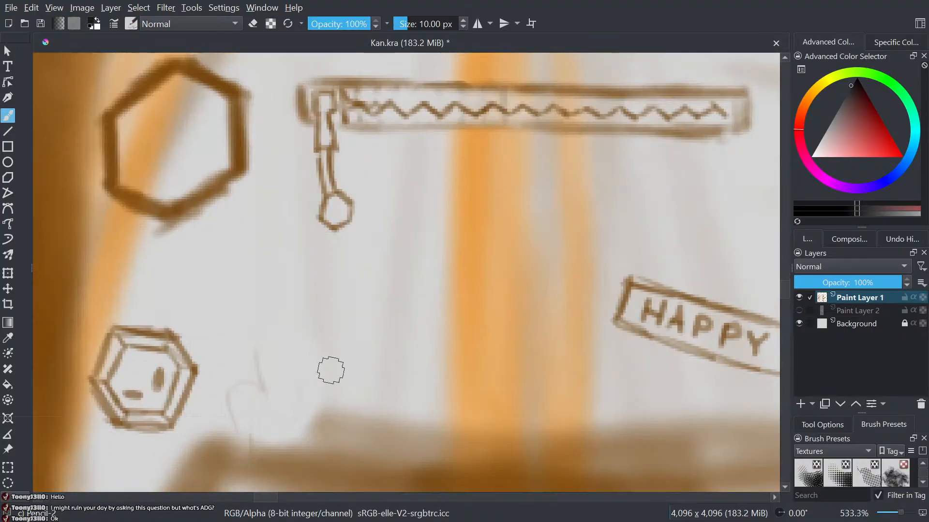
{"action": "left_click_drag", "start_coordinate": [346, 396], "coordinate": [337, 284]}
{"action": "left_click_drag", "start_coordinate": [354, 370], "coordinate": [314, 253]}
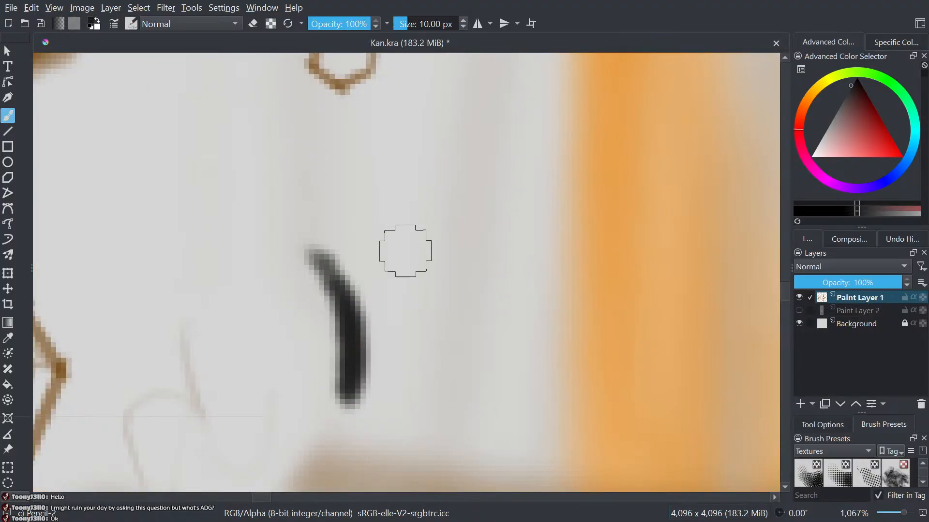
{"action": "key", "text": "ctrl+z"}
{"action": "scroll", "coordinate": [435, 248], "scroll_direction": "down", "scroll_amount": 6}
{"action": "scroll", "coordinate": [365, 309], "scroll_direction": "up", "scroll_amount": 4}
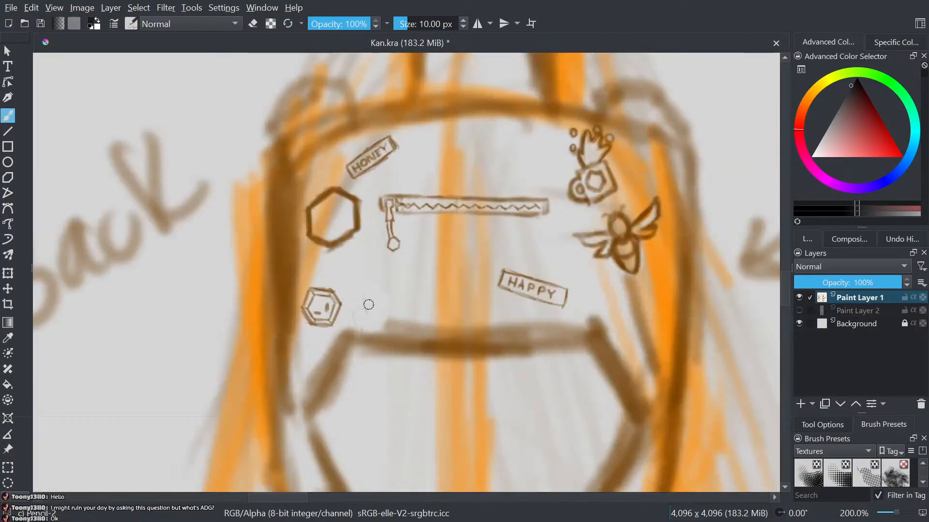
- Sample the brown of the hexagon patch outline, try a curved stroke below the zipper pull, and undo it
{"action": "left_click", "coordinate": [357, 202], "text": "ctrl"}
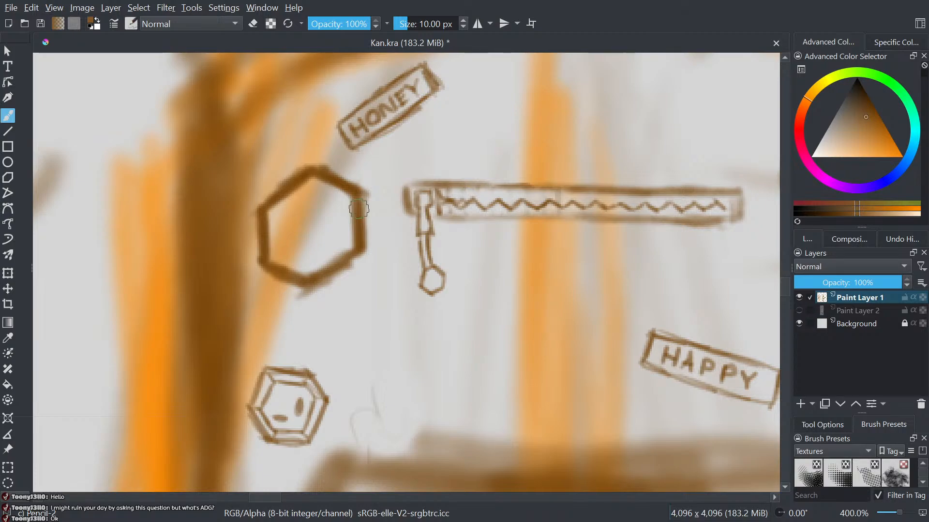
{"action": "scroll", "coordinate": [397, 426], "scroll_direction": "up", "scroll_amount": 1}
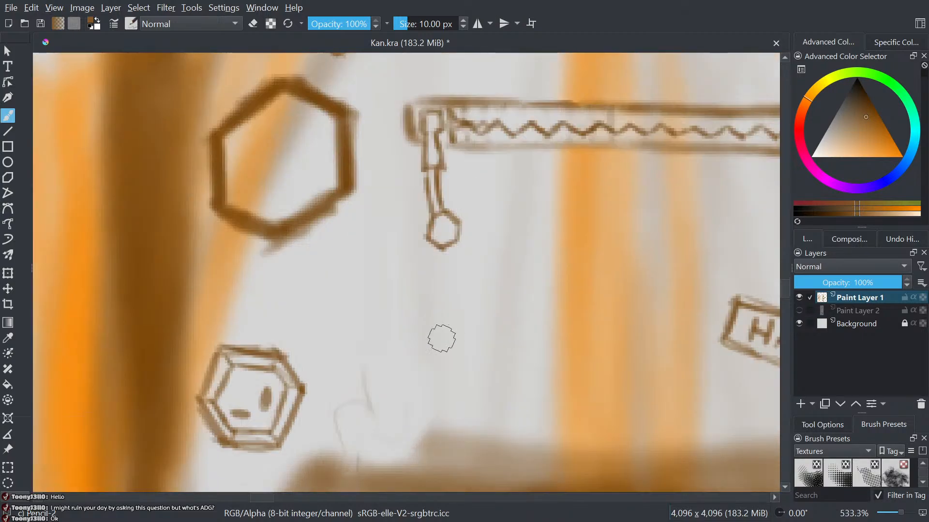
{"action": "scroll", "coordinate": [441, 340], "scroll_direction": "up", "scroll_amount": 1}
{"action": "mouse_move", "coordinate": [416, 405]}
{"action": "left_mouse_down"}
{"action": "mouse_move", "coordinate": [394, 306]}
{"action": "mouse_move", "coordinate": [411, 380]}
{"action": "left_mouse_up"}
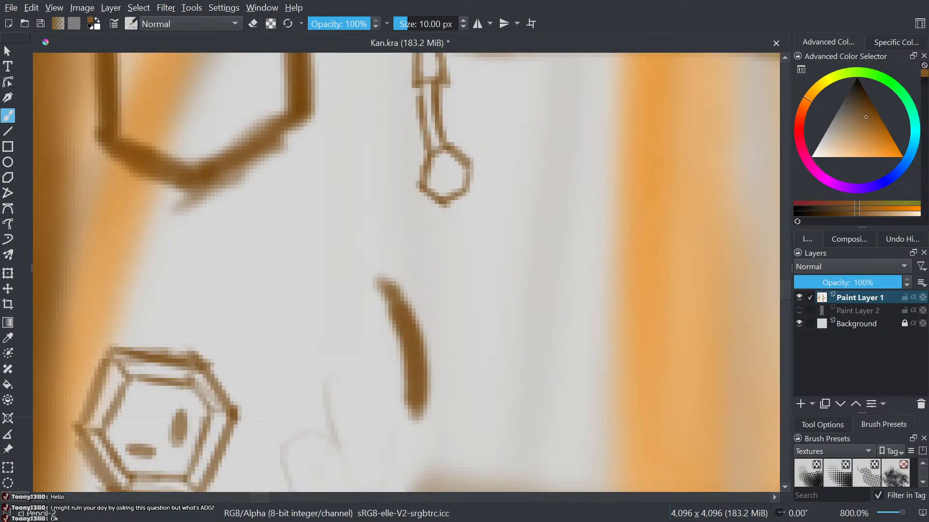
{"action": "key", "text": "ctrl+z"}
{"action": "key", "text": "ctrl+z"}
- Draw a slim leaf-shaped outline below the backpack's zipper pull with the Pencil-1 Hard brush
{"action": "key", "text": "slash"}
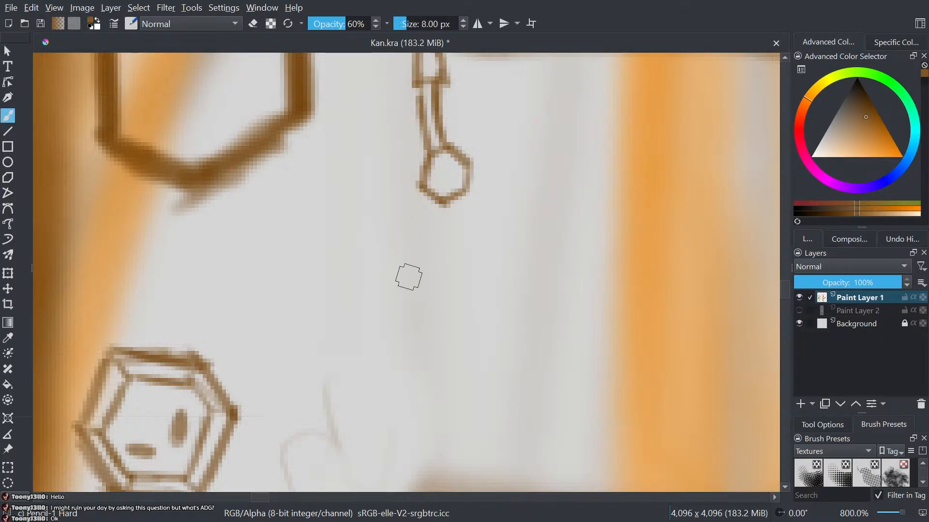
{"action": "mouse_move", "coordinate": [416, 407]}
{"action": "left_mouse_down"}
{"action": "mouse_move", "coordinate": [407, 345]}
{"action": "mouse_move", "coordinate": [370, 281]}
{"action": "mouse_move", "coordinate": [372, 324]}
{"action": "mouse_move", "coordinate": [413, 410]}
{"action": "mouse_move", "coordinate": [389, 380]}
{"action": "mouse_move", "coordinate": [369, 255]}
{"action": "left_mouse_up"}
{"action": "left_click_drag", "start_coordinate": [383, 369], "coordinate": [362, 252]}
{"action": "mouse_move", "coordinate": [417, 404]}
{"action": "left_mouse_down"}
{"action": "mouse_move", "coordinate": [372, 249]}
{"action": "mouse_move", "coordinate": [366, 343]}
{"action": "left_mouse_up"}
{"action": "scroll", "coordinate": [405, 403], "scroll_direction": "down", "scroll_amount": 3}
{"action": "scroll", "coordinate": [410, 365], "scroll_direction": "up", "scroll_amount": 2}
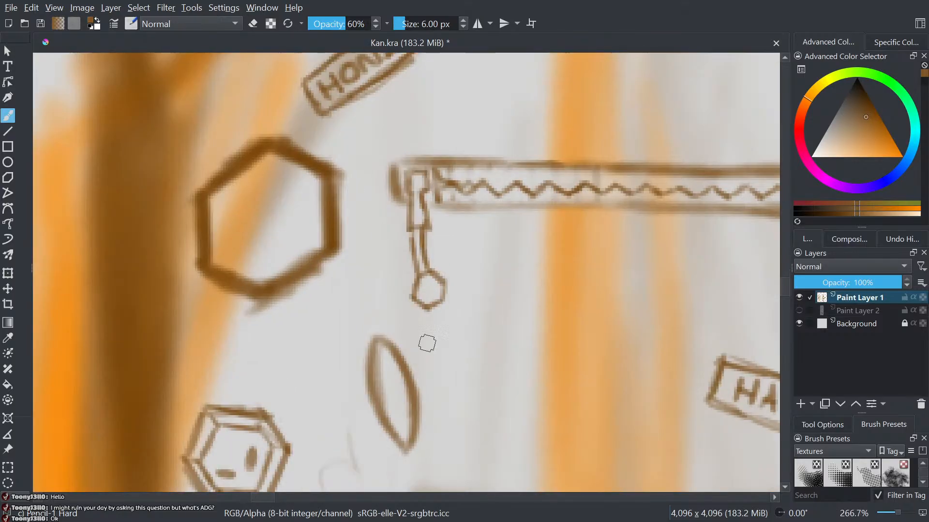
- Fade the leaf-shaped outline below the zipper pull with the pencil in eraser mode
{"action": "key", "text": "e"}
{"action": "key", "text": "e"}
{"action": "key", "text": "e"}
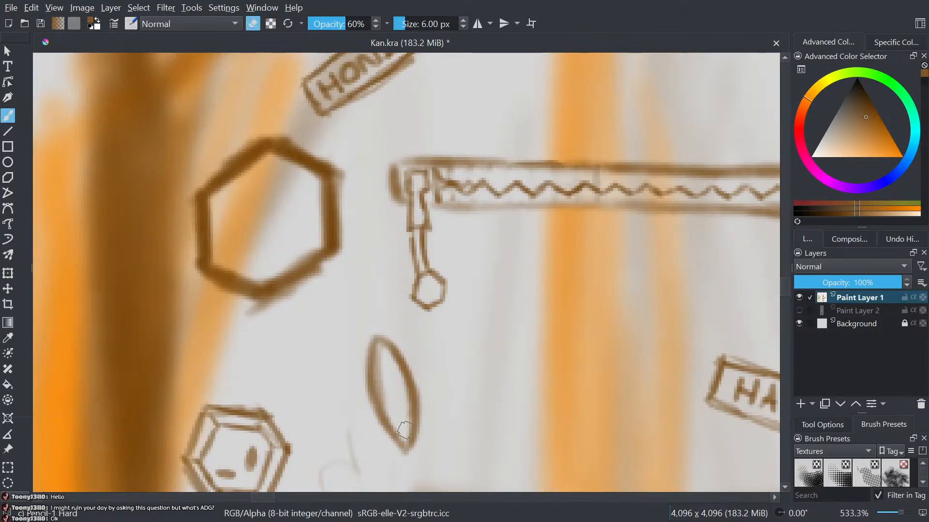
{"action": "mouse_move", "coordinate": [406, 378]}
{"action": "left_mouse_down"}
{"action": "mouse_move", "coordinate": [416, 459]}
{"action": "mouse_move", "coordinate": [386, 327]}
{"action": "mouse_move", "coordinate": [367, 414]}
{"action": "mouse_move", "coordinate": [400, 346]}
{"action": "mouse_move", "coordinate": [418, 362]}
{"action": "mouse_move", "coordinate": [375, 422]}
{"action": "mouse_move", "coordinate": [380, 341]}
{"action": "left_mouse_up"}
{"action": "key", "text": "1"}
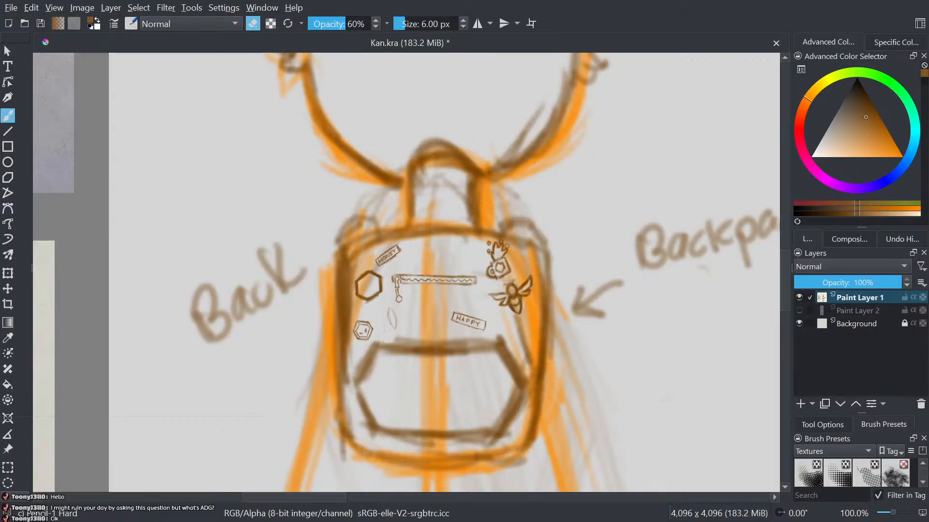
- Examine the backpack's patches and its lower hexagonal pocket from near and far
{"action": "scroll", "coordinate": [431, 319], "scroll_direction": "up", "scroll_amount": 3}
{"action": "left_click_drag", "start_coordinate": [421, 307], "coordinate": [371, 160]}
{"action": "scroll", "coordinate": [340, 250], "scroll_direction": "up", "scroll_amount": 1}
{"action": "scroll", "coordinate": [340, 250], "scroll_direction": "down", "scroll_amount": 2}
{"action": "scroll", "coordinate": [338, 319], "scroll_direction": "up", "scroll_amount": 2}
{"action": "scroll", "coordinate": [364, 249], "scroll_direction": "down", "scroll_amount": 3}
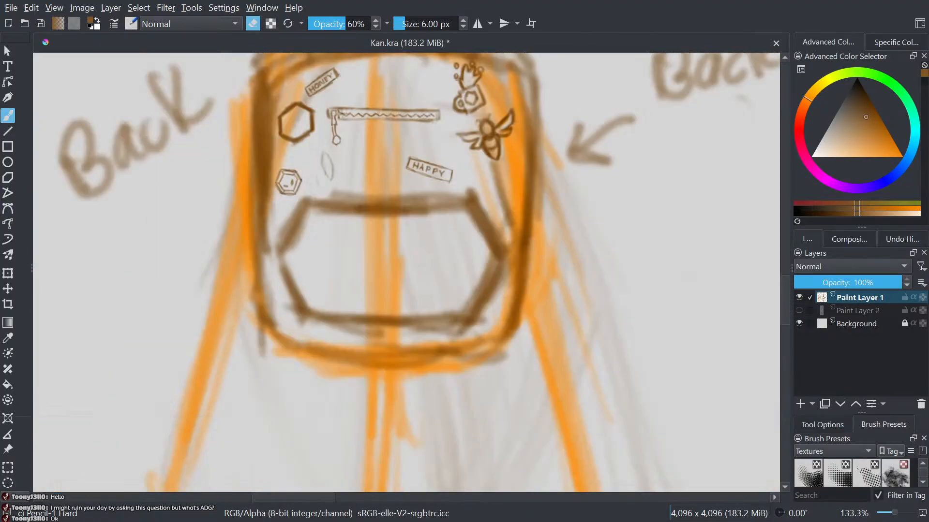
{"action": "scroll", "coordinate": [328, 280], "scroll_direction": "up", "scroll_amount": 3}
- Turn off eraser mode and draw a curved brown line inside the faded leaf shape at 6 px
{"action": "key", "text": "e"}
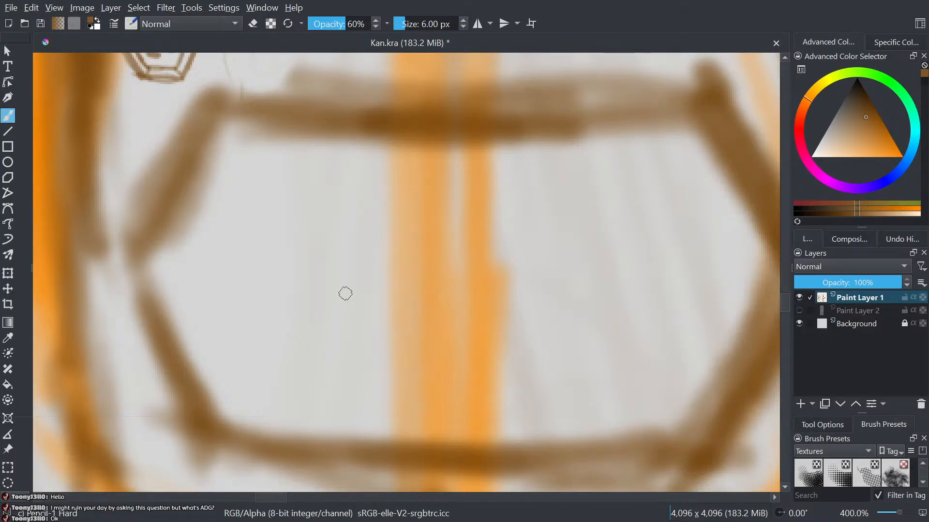
{"action": "scroll", "coordinate": [355, 249], "scroll_direction": "down", "scroll_amount": 2}
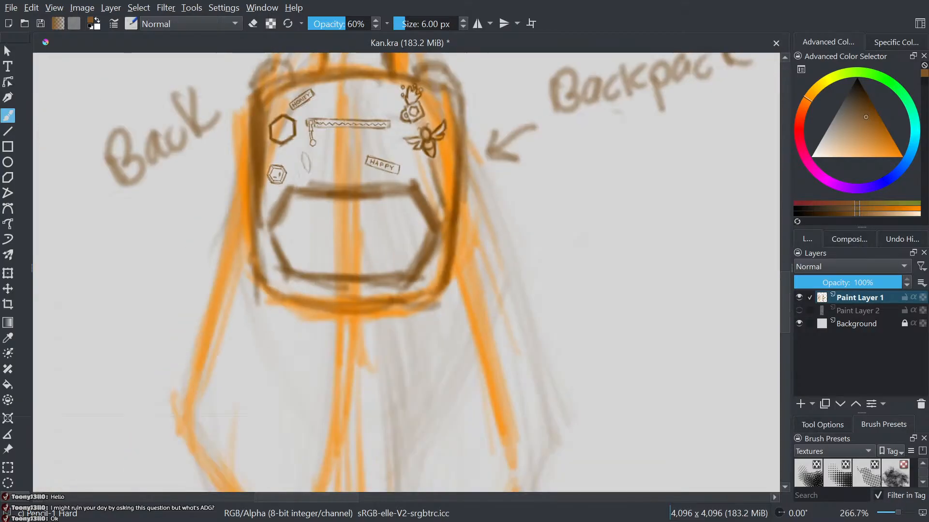
{"action": "left_click_drag", "start_coordinate": [283, 231], "coordinate": [309, 328]}
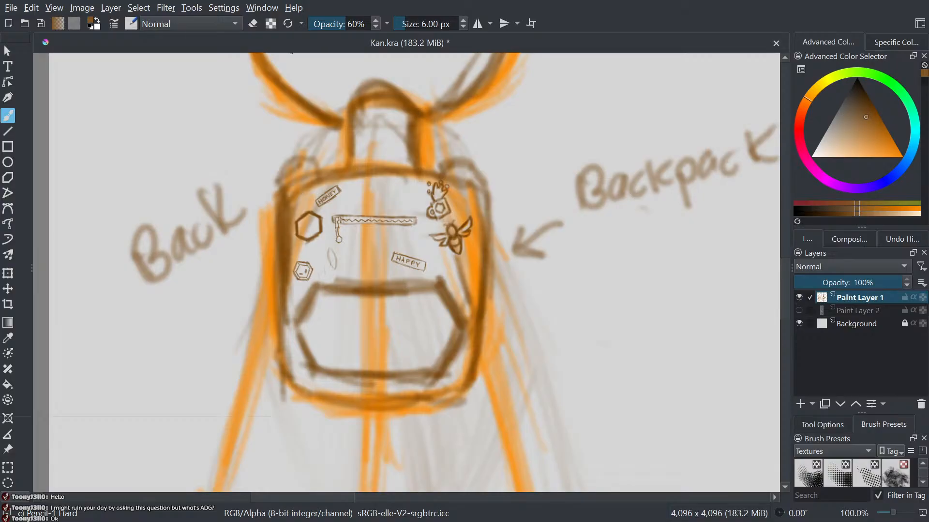
{"action": "scroll", "coordinate": [295, 420], "scroll_direction": "up", "scroll_amount": 3}
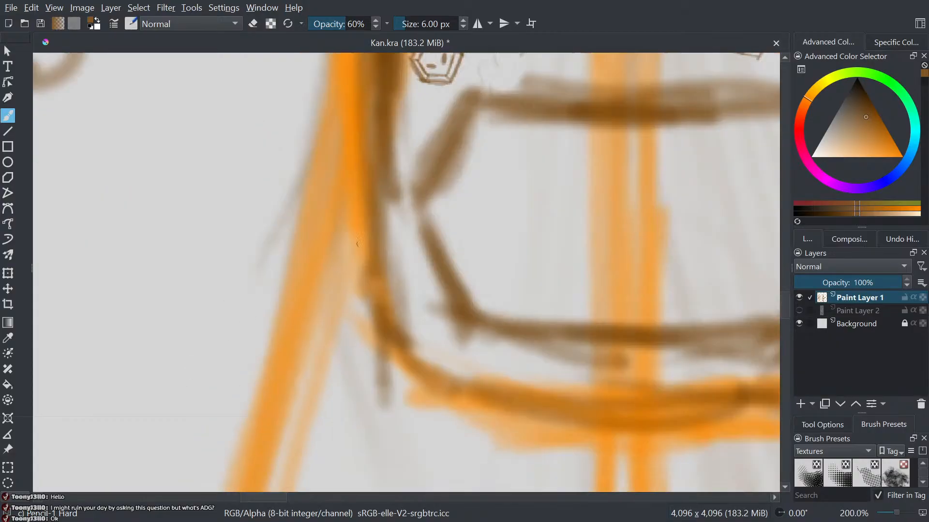
{"action": "scroll", "coordinate": [358, 243], "scroll_direction": "down", "scroll_amount": 6}
{"action": "scroll", "coordinate": [431, 210], "scroll_direction": "up", "scroll_amount": 8}
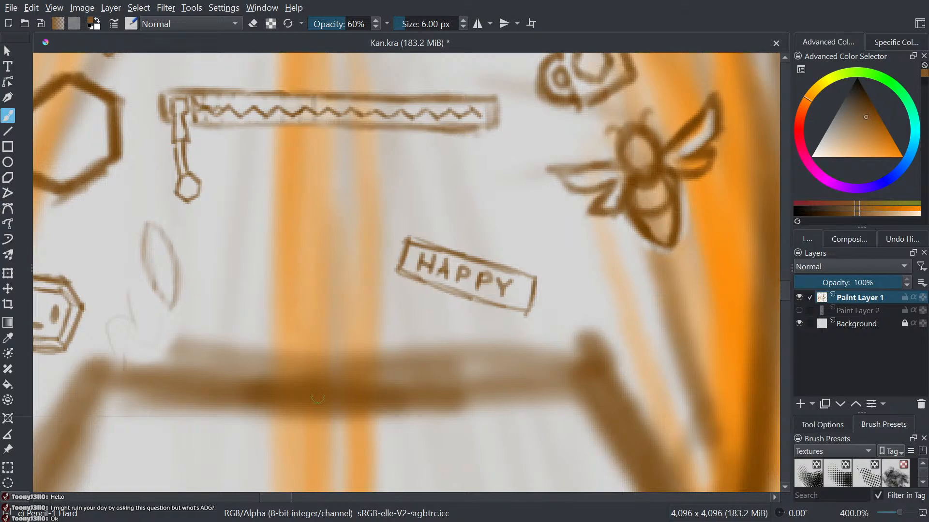
{"action": "left_click_drag", "start_coordinate": [304, 398], "coordinate": [404, 396]}
{"action": "scroll", "coordinate": [318, 289], "scroll_direction": "up", "scroll_amount": 1}
{"action": "mouse_move", "coordinate": [318, 289]}
{"action": "left_mouse_down"}
{"action": "mouse_move", "coordinate": [396, 285]}
{"action": "mouse_move", "coordinate": [407, 303]}
{"action": "left_mouse_up"}
{"action": "scroll", "coordinate": [349, 282], "scroll_direction": "up", "scroll_amount": 2}
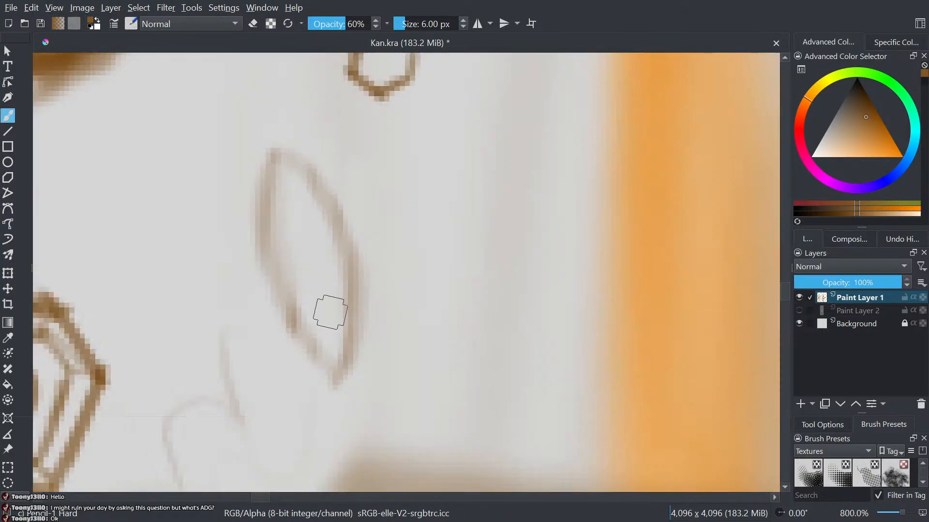
{"action": "mouse_move", "coordinate": [345, 295]}
{"action": "left_mouse_down"}
{"action": "mouse_move", "coordinate": [347, 387]}
{"action": "mouse_move", "coordinate": [331, 241]}
{"action": "mouse_move", "coordinate": [269, 187]}
{"action": "left_mouse_up"}
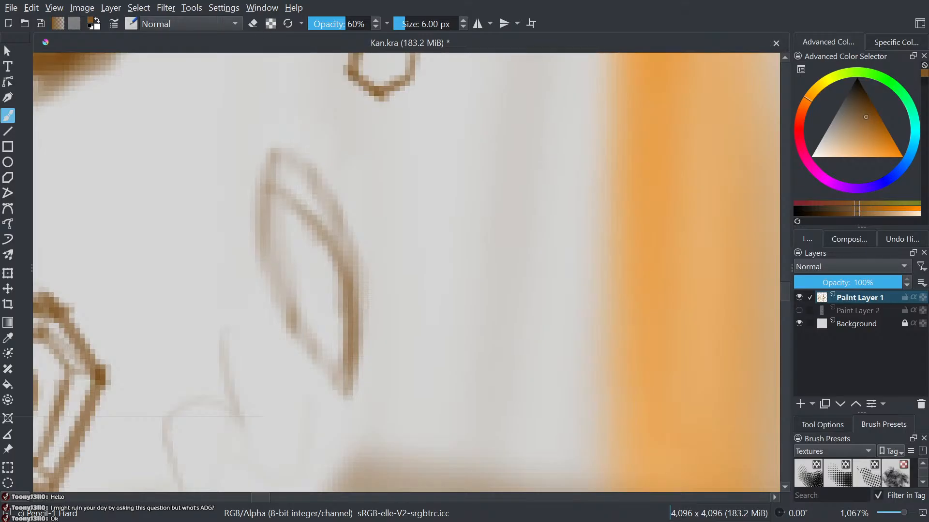
- Redraw the leaf shape with a darker curved right edge, a new left edge and a pointed lower edge
{"action": "scroll", "coordinate": [406, 182], "scroll_direction": "down", "scroll_amount": 5}
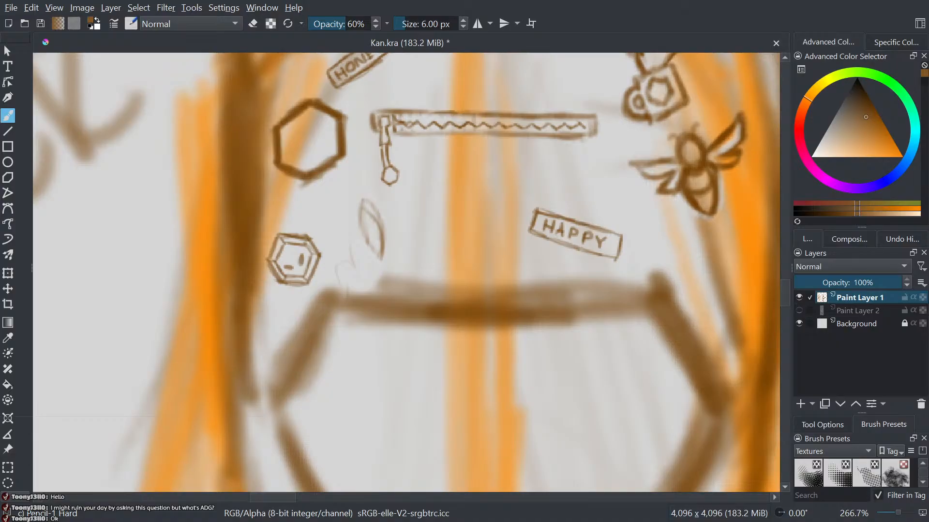
{"action": "scroll", "coordinate": [429, 249], "scroll_direction": "up", "scroll_amount": 6}
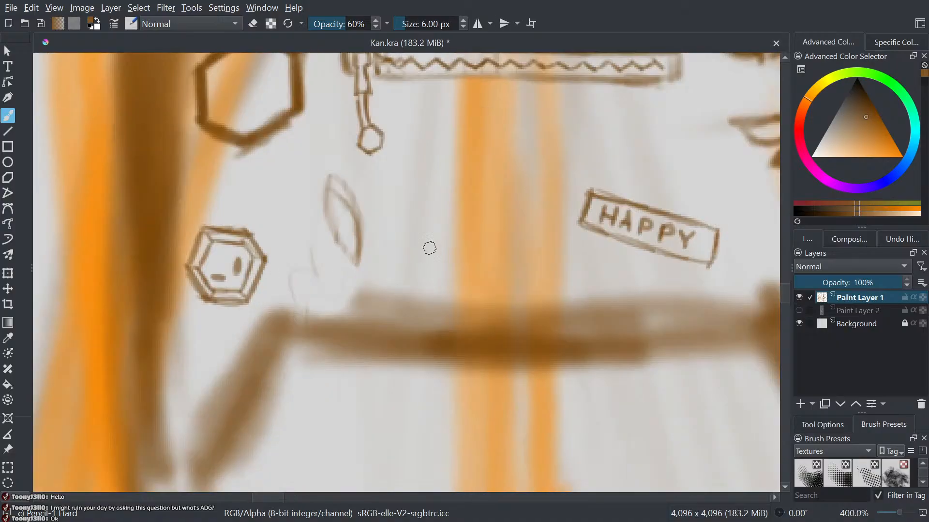
{"action": "scroll", "coordinate": [307, 165], "scroll_direction": "up", "scroll_amount": 1}
{"action": "scroll", "coordinate": [349, 325], "scroll_direction": "down", "scroll_amount": 3}
{"action": "scroll", "coordinate": [356, 344], "scroll_direction": "up", "scroll_amount": 1}
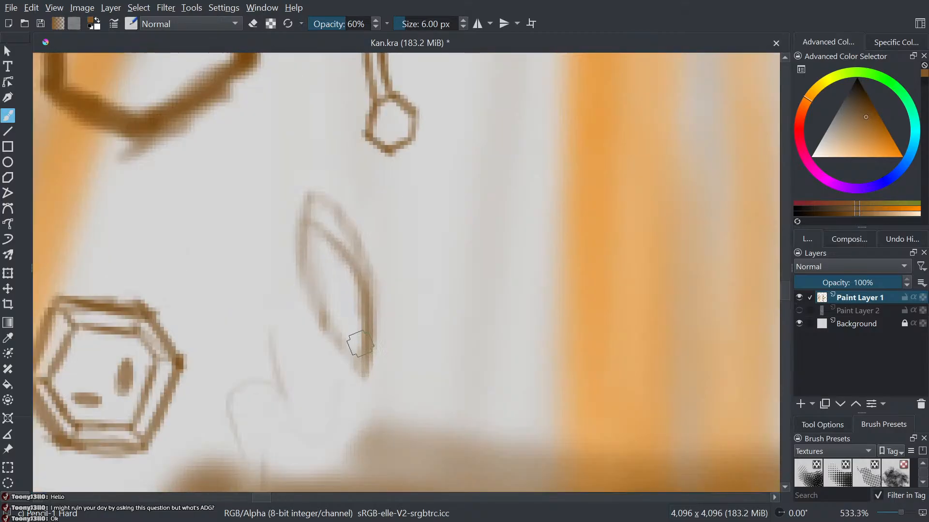
{"action": "mouse_move", "coordinate": [366, 379]}
{"action": "left_mouse_down"}
{"action": "mouse_move", "coordinate": [366, 305]}
{"action": "mouse_move", "coordinate": [311, 225]}
{"action": "mouse_move", "coordinate": [354, 272]}
{"action": "left_mouse_up"}
{"action": "left_click_drag", "start_coordinate": [291, 199], "coordinate": [290, 274]}
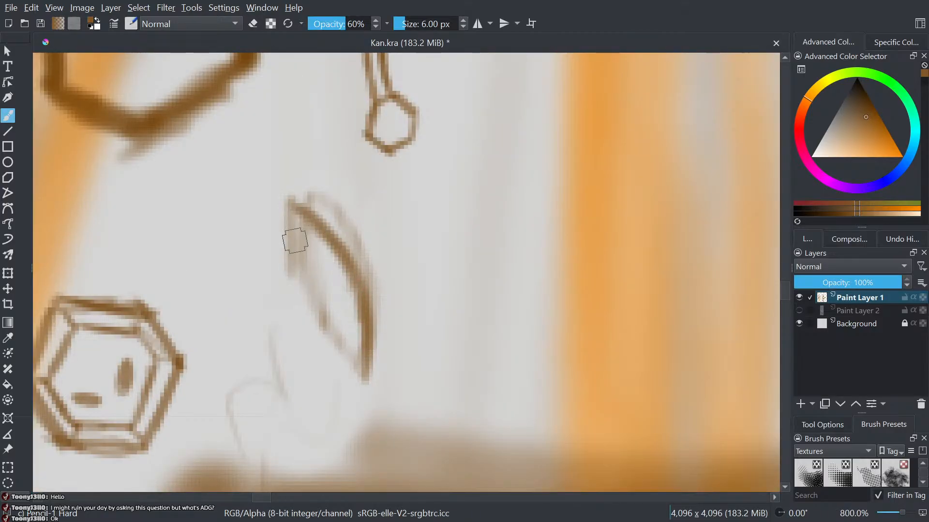
{"action": "left_click_drag", "start_coordinate": [289, 215], "coordinate": [288, 298]}
{"action": "left_click_drag", "start_coordinate": [361, 390], "coordinate": [306, 332]}
- Fade the redrawn leaf lines in eraser mode and return the pencil to painting mode
{"action": "key", "text": "e"}
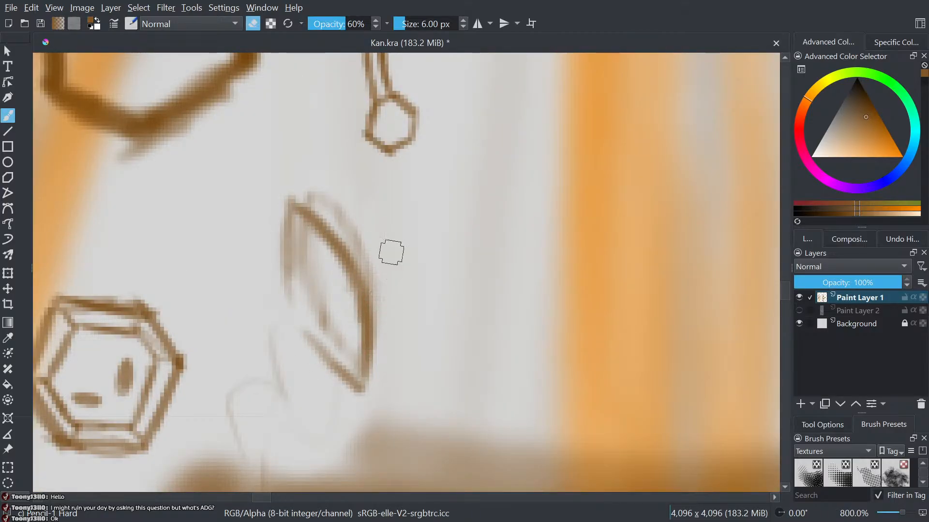
{"action": "mouse_move", "coordinate": [362, 319]}
{"action": "left_mouse_down"}
{"action": "mouse_move", "coordinate": [382, 296]}
{"action": "mouse_move", "coordinate": [375, 249]}
{"action": "mouse_move", "coordinate": [356, 238]}
{"action": "mouse_move", "coordinate": [291, 321]}
{"action": "mouse_move", "coordinate": [291, 274]}
{"action": "left_mouse_up"}
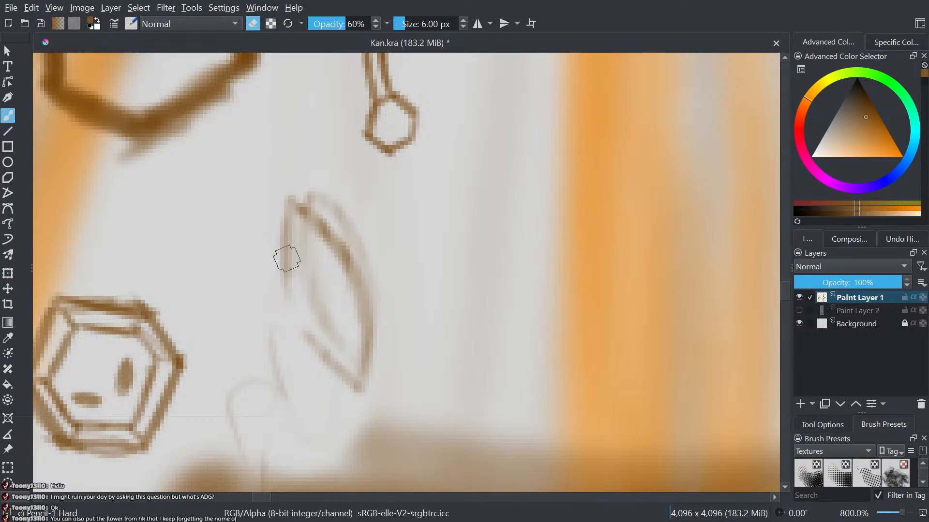
{"action": "mouse_move", "coordinate": [286, 257]}
{"action": "left_mouse_down"}
{"action": "mouse_move", "coordinate": [377, 384]}
{"action": "mouse_move", "coordinate": [266, 195]}
{"action": "mouse_move", "coordinate": [314, 374]}
{"action": "mouse_move", "coordinate": [348, 376]}
{"action": "mouse_move", "coordinate": [317, 225]}
{"action": "mouse_move", "coordinate": [304, 224]}
{"action": "mouse_move", "coordinate": [330, 290]}
{"action": "mouse_move", "coordinate": [336, 282]}
{"action": "mouse_move", "coordinate": [334, 385]}
{"action": "mouse_move", "coordinate": [325, 391]}
{"action": "mouse_move", "coordinate": [316, 304]}
{"action": "mouse_move", "coordinate": [312, 253]}
{"action": "left_mouse_up"}
{"action": "key", "text": "e"}
- Fade the abandoned leaf lines beside the small hexagon patch with the 60 px soft eraser, and return to the pencil
{"action": "scroll", "coordinate": [317, 251], "scroll_direction": "down", "scroll_amount": 3}
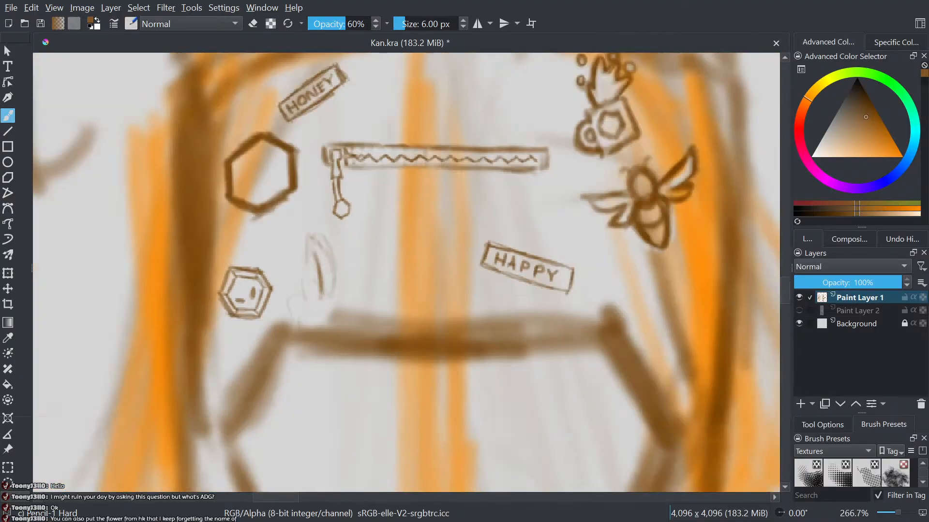
{"action": "scroll", "coordinate": [372, 329], "scroll_direction": "up", "scroll_amount": 1}
{"action": "left_click_drag", "start_coordinate": [377, 294], "coordinate": [389, 264]}
{"action": "key", "text": "e"}
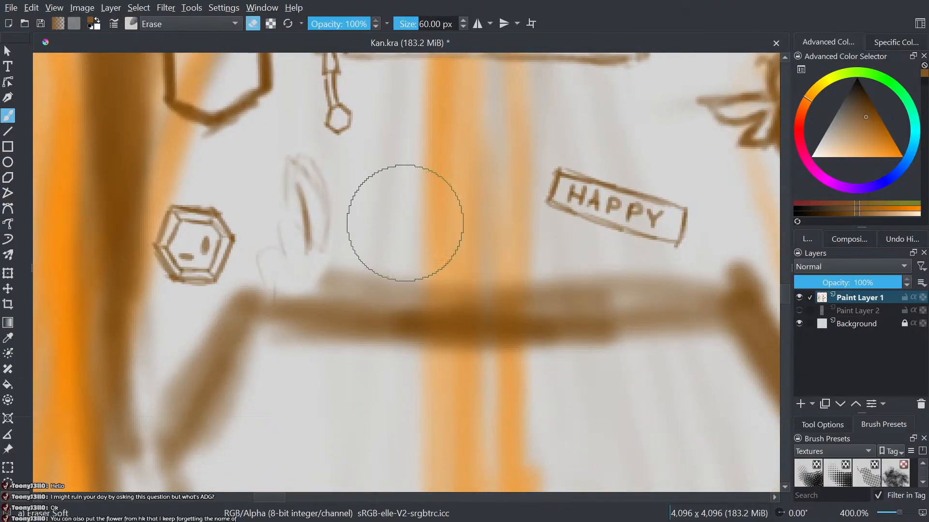
{"action": "left_click_drag", "start_coordinate": [321, 232], "coordinate": [321, 166]}
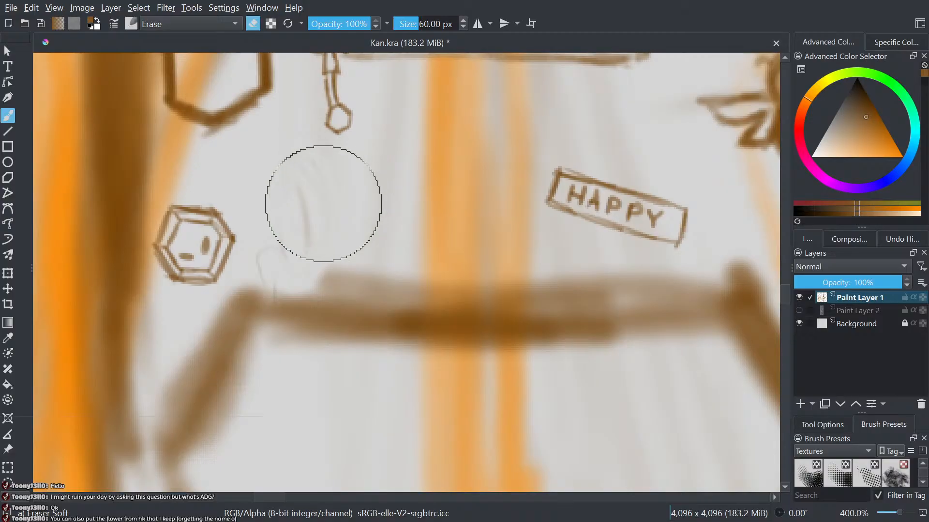
{"action": "key", "text": "e"}
- Draw a pointed leaf-shaped outline in the left half of the backpack's hexagonal pocket with the 6 px brown pencil
{"action": "scroll", "coordinate": [375, 436], "scroll_direction": "down", "scroll_amount": 3}
{"action": "mouse_move", "coordinate": [366, 444]}
{"action": "left_mouse_down"}
{"action": "mouse_move", "coordinate": [379, 372]}
{"action": "mouse_move", "coordinate": [351, 329]}
{"action": "left_mouse_up"}
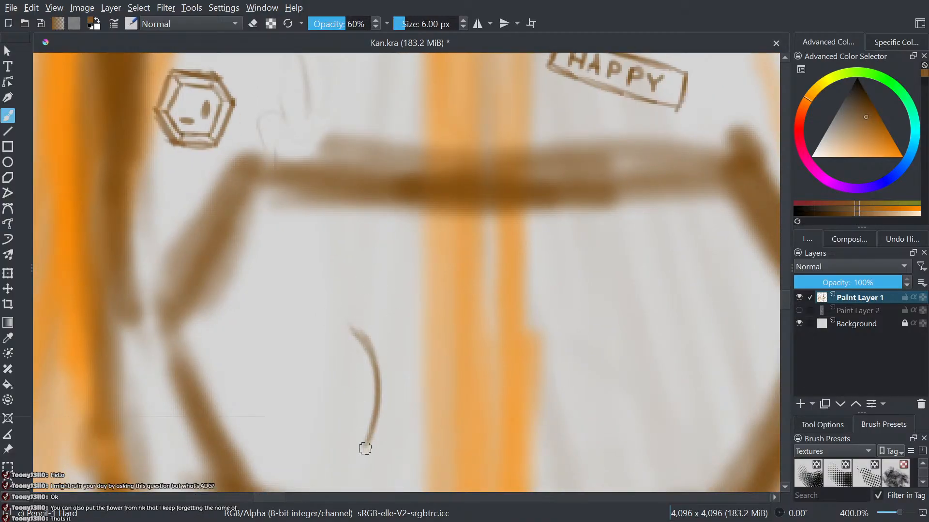
{"action": "mouse_move", "coordinate": [364, 445]}
{"action": "left_mouse_down"}
{"action": "mouse_move", "coordinate": [377, 372]}
{"action": "mouse_move", "coordinate": [356, 336]}
{"action": "mouse_move", "coordinate": [336, 325]}
{"action": "mouse_move", "coordinate": [318, 363]}
{"action": "left_mouse_up"}
{"action": "left_click_drag", "start_coordinate": [361, 447], "coordinate": [320, 386]}
{"action": "mouse_move", "coordinate": [364, 444]}
{"action": "left_mouse_down"}
{"action": "mouse_move", "coordinate": [371, 391]}
{"action": "mouse_move", "coordinate": [335, 320]}
{"action": "mouse_move", "coordinate": [325, 394]}
{"action": "left_mouse_up"}
{"action": "left_click_drag", "start_coordinate": [328, 348], "coordinate": [328, 401]}
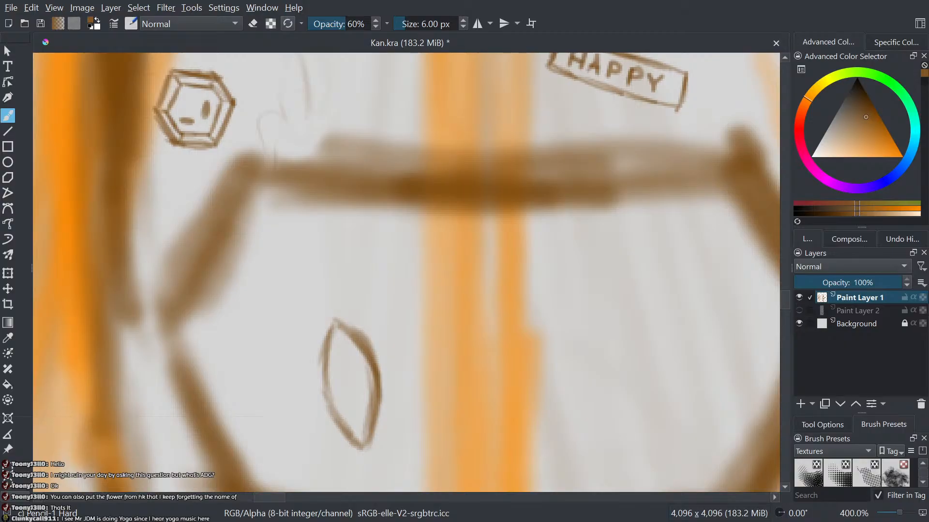
- Darken the right and left edges of the new leaf outline and sharpen its upper tip
{"action": "scroll", "coordinate": [282, 418], "scroll_direction": "down", "scroll_amount": 5}
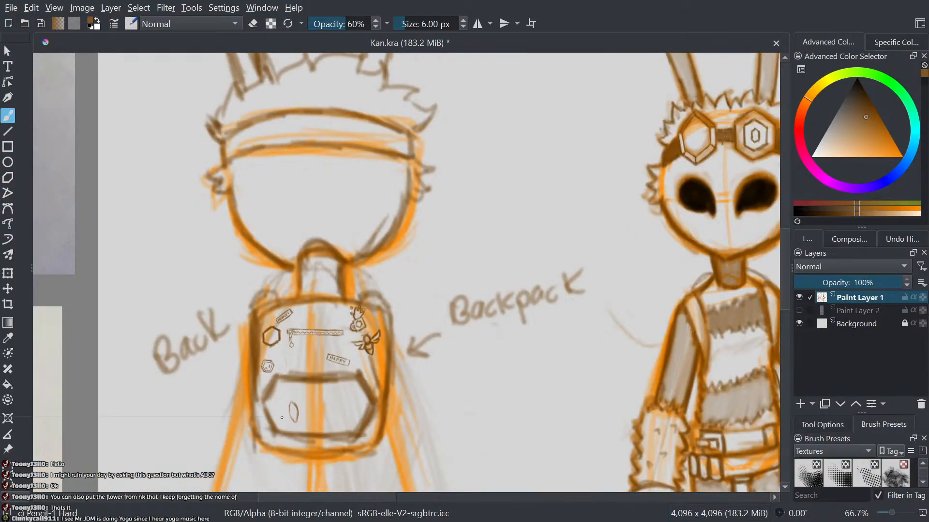
{"action": "scroll", "coordinate": [284, 417], "scroll_direction": "up", "scroll_amount": 6}
{"action": "left_click_drag", "start_coordinate": [361, 418], "coordinate": [335, 398]}
{"action": "mouse_move", "coordinate": [364, 439]}
{"action": "left_mouse_down"}
{"action": "mouse_move", "coordinate": [368, 396]}
{"action": "mouse_move", "coordinate": [344, 433]}
{"action": "mouse_move", "coordinate": [310, 395]}
{"action": "mouse_move", "coordinate": [306, 286]}
{"action": "mouse_move", "coordinate": [294, 361]}
{"action": "mouse_move", "coordinate": [296, 337]}
{"action": "mouse_move", "coordinate": [297, 363]}
{"action": "left_mouse_up"}
{"action": "mouse_move", "coordinate": [313, 274]}
{"action": "left_mouse_down"}
{"action": "mouse_move", "coordinate": [340, 312]}
{"action": "mouse_move", "coordinate": [307, 356]}
{"action": "left_mouse_up"}
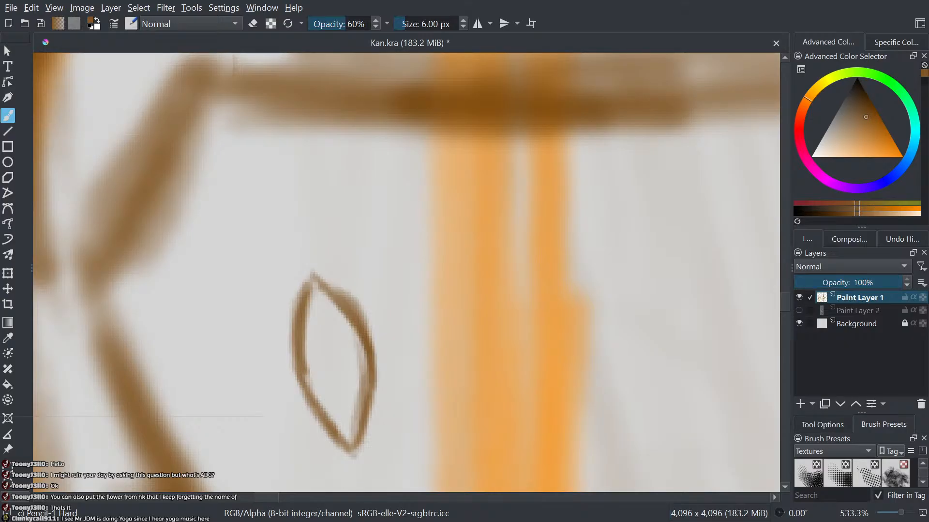
- Draw a V-shaped band below the leaf's upper tip and trim the outline's left edge in eraser mode
{"action": "scroll", "coordinate": [332, 327], "scroll_direction": "up", "scroll_amount": 2}
{"action": "mouse_move", "coordinate": [348, 291]}
{"action": "left_mouse_down"}
{"action": "mouse_move", "coordinate": [334, 319]}
{"action": "mouse_move", "coordinate": [301, 319]}
{"action": "left_mouse_up"}
{"action": "key", "text": "e"}
{"action": "left_click_drag", "start_coordinate": [282, 209], "coordinate": [282, 413]}
{"action": "left_click_drag", "start_coordinate": [288, 278], "coordinate": [285, 296]}
{"action": "key", "text": "e"}
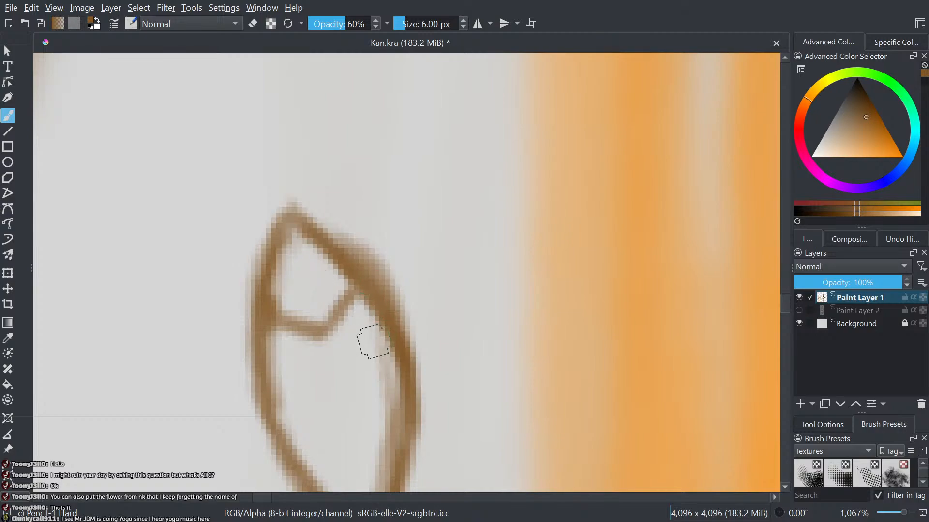
- Draw two more V-shaped bands across the leaf, trim its right edge in eraser mode and retrace that edge
{"action": "mouse_move", "coordinate": [378, 340]}
{"action": "left_mouse_down"}
{"action": "mouse_move", "coordinate": [353, 378]}
{"action": "mouse_move", "coordinate": [315, 390]}
{"action": "mouse_move", "coordinate": [278, 384]}
{"action": "mouse_move", "coordinate": [357, 382]}
{"action": "mouse_move", "coordinate": [340, 390]}
{"action": "left_mouse_up"}
{"action": "scroll", "coordinate": [386, 389], "scroll_direction": "down", "scroll_amount": 2}
{"action": "mouse_move", "coordinate": [402, 383]}
{"action": "left_mouse_down"}
{"action": "mouse_move", "coordinate": [375, 421]}
{"action": "mouse_move", "coordinate": [328, 413]}
{"action": "mouse_move", "coordinate": [393, 383]}
{"action": "mouse_move", "coordinate": [414, 431]}
{"action": "mouse_move", "coordinate": [375, 315]}
{"action": "mouse_move", "coordinate": [390, 269]}
{"action": "left_mouse_up"}
{"action": "key", "text": "e"}
{"action": "mouse_move", "coordinate": [408, 437]}
{"action": "left_mouse_down"}
{"action": "mouse_move", "coordinate": [420, 366]}
{"action": "mouse_move", "coordinate": [394, 284]}
{"action": "left_mouse_up"}
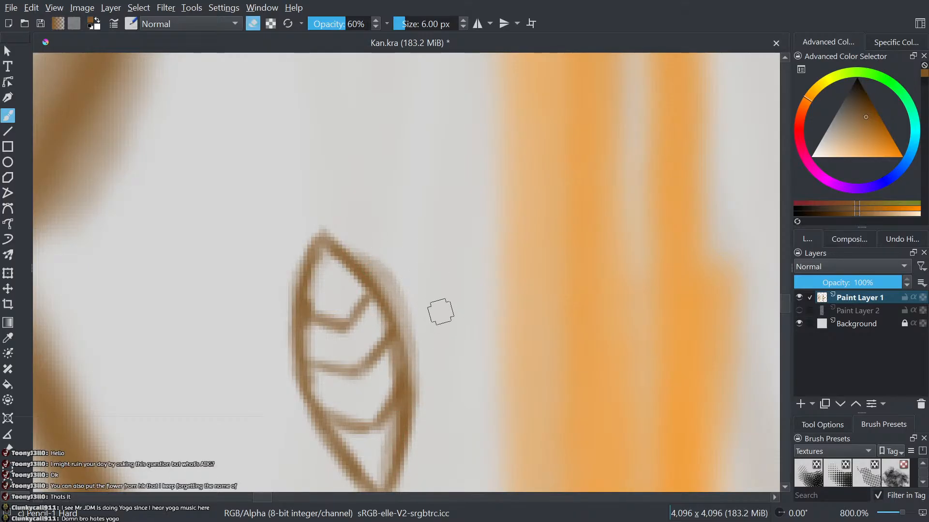
{"action": "left_click_drag", "start_coordinate": [397, 454], "coordinate": [410, 334]}
{"action": "key", "text": "e"}
{"action": "mouse_move", "coordinate": [399, 452]}
{"action": "left_mouse_down"}
{"action": "mouse_move", "coordinate": [387, 309]}
{"action": "mouse_move", "coordinate": [362, 260]}
{"action": "left_mouse_up"}
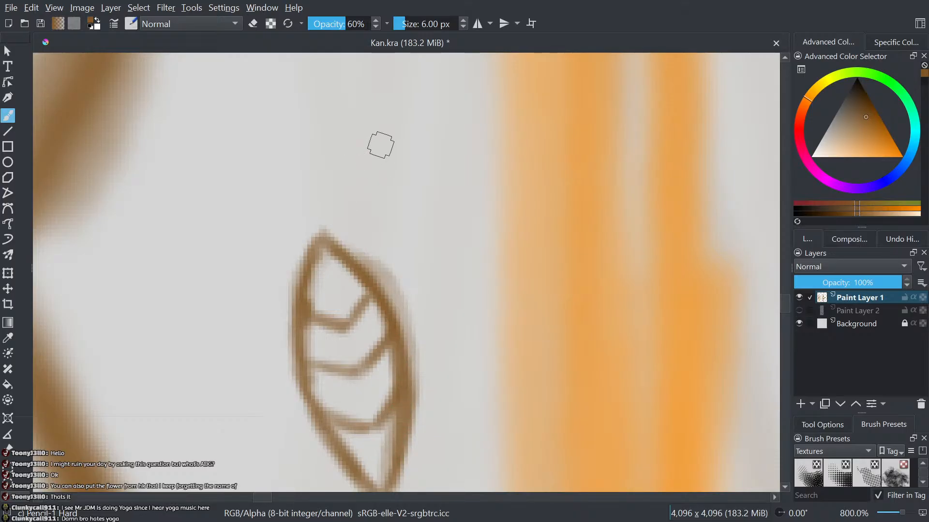
- Thicken the two lower V-shaped bands and clean up their edges in eraser mode, ending in painting mode
{"action": "left_click_drag", "start_coordinate": [391, 414], "coordinate": [345, 431]}
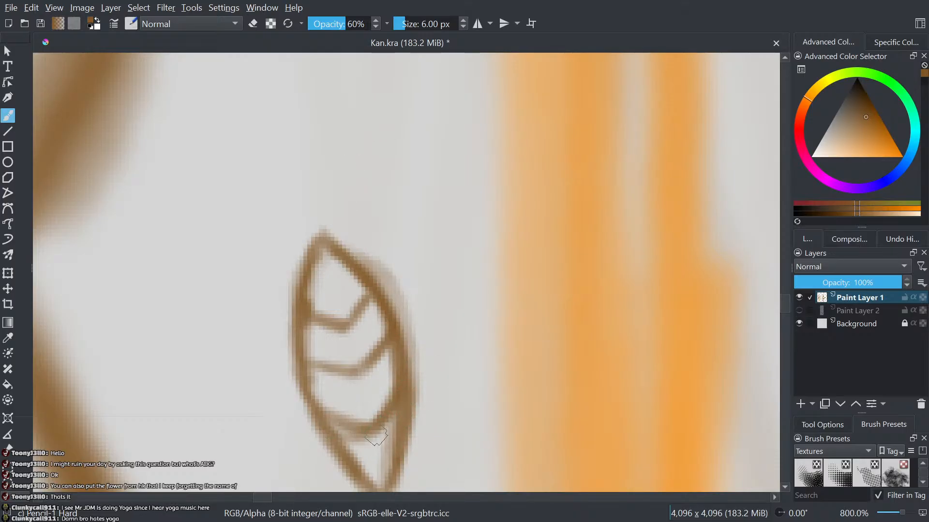
{"action": "mouse_move", "coordinate": [381, 347]}
{"action": "left_mouse_down"}
{"action": "mouse_move", "coordinate": [355, 377]}
{"action": "mouse_move", "coordinate": [339, 375]}
{"action": "mouse_move", "coordinate": [357, 385]}
{"action": "mouse_move", "coordinate": [290, 359]}
{"action": "mouse_move", "coordinate": [397, 286]}
{"action": "mouse_move", "coordinate": [395, 338]}
{"action": "mouse_move", "coordinate": [338, 364]}
{"action": "mouse_move", "coordinate": [316, 359]}
{"action": "mouse_move", "coordinate": [379, 369]}
{"action": "left_mouse_up"}
{"action": "key", "text": "e"}
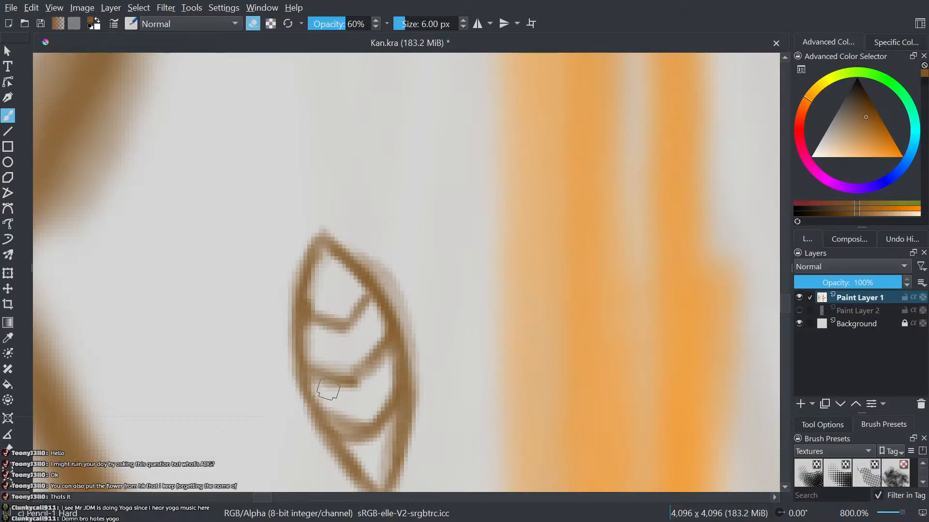
{"action": "left_click_drag", "start_coordinate": [328, 390], "coordinate": [310, 383]}
{"action": "left_click_drag", "start_coordinate": [359, 419], "coordinate": [330, 412]}
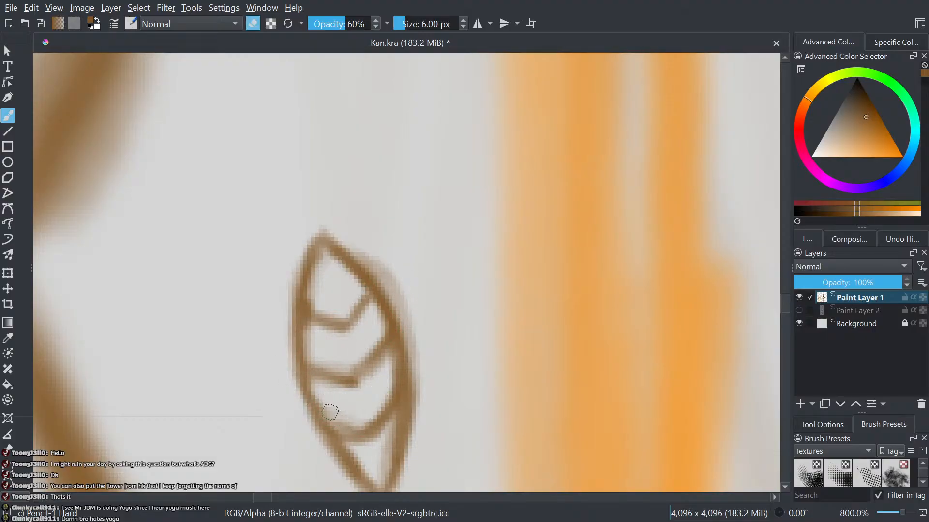
{"action": "mouse_move", "coordinate": [345, 448]}
{"action": "left_mouse_down"}
{"action": "mouse_move", "coordinate": [365, 450]}
{"action": "mouse_move", "coordinate": [345, 445]}
{"action": "mouse_move", "coordinate": [319, 417]}
{"action": "left_mouse_up"}
{"action": "key", "text": "e"}
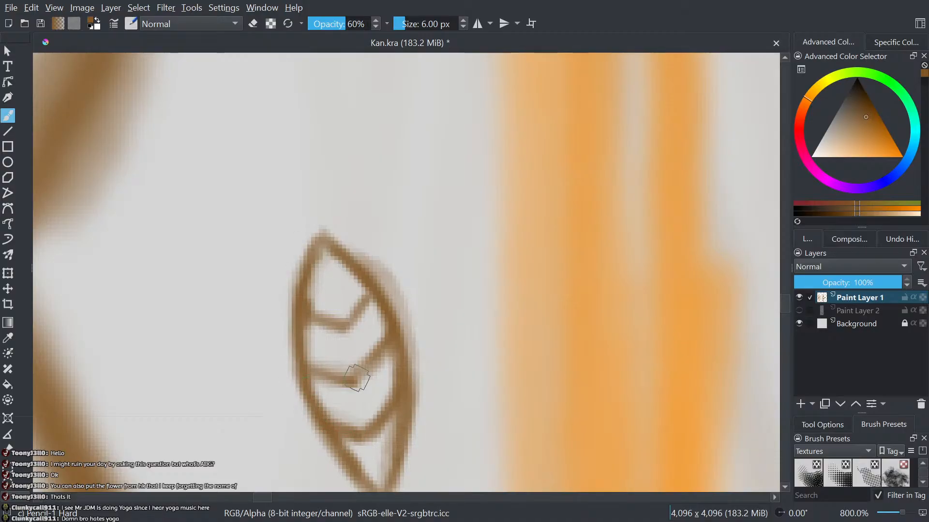
- Close off the leaf's lower end with a short curved line and erase the pointed tip beneath it
{"action": "left_click_drag", "start_coordinate": [335, 264], "coordinate": [279, 192]}
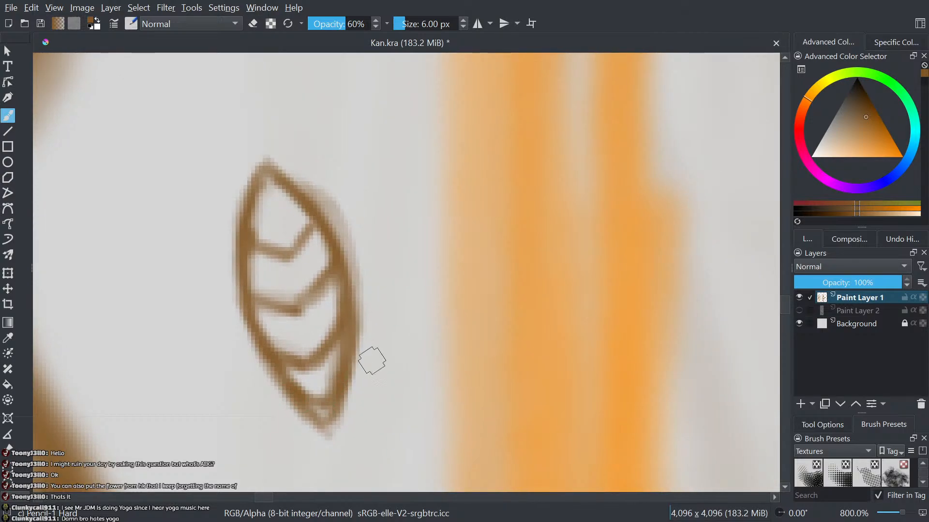
{"action": "key", "text": "e"}
{"action": "left_click_drag", "start_coordinate": [356, 379], "coordinate": [322, 415]}
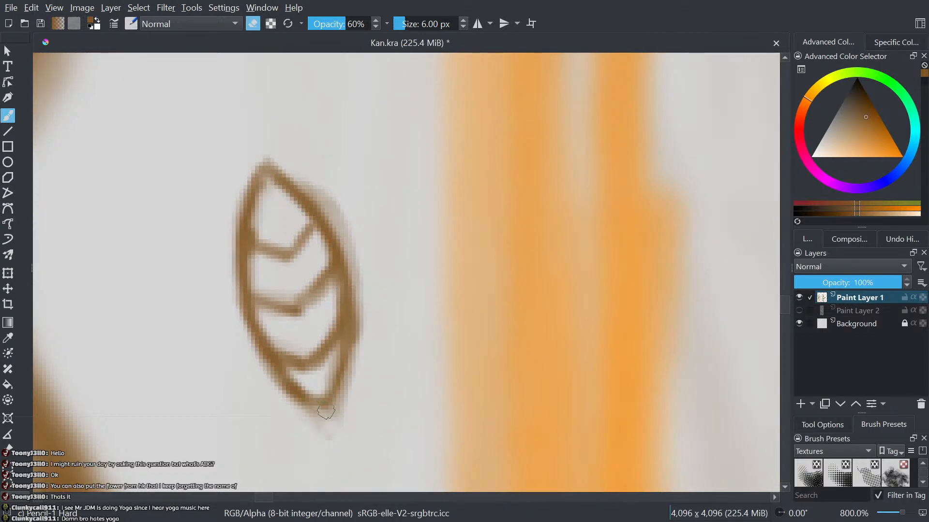
{"action": "key", "text": "e"}
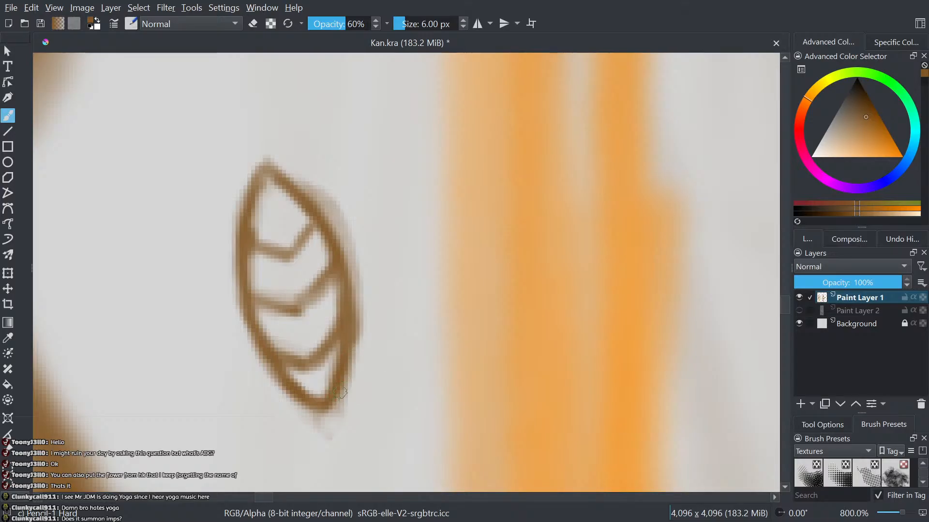
- Draw a small pointed fin on each side of the leaf's lower end and reinforce their lines
{"action": "mouse_move", "coordinate": [354, 392]}
{"action": "left_mouse_down"}
{"action": "mouse_move", "coordinate": [378, 363]}
{"action": "mouse_move", "coordinate": [358, 363]}
{"action": "mouse_move", "coordinate": [377, 368]}
{"action": "mouse_move", "coordinate": [386, 343]}
{"action": "mouse_move", "coordinate": [347, 356]}
{"action": "left_mouse_up"}
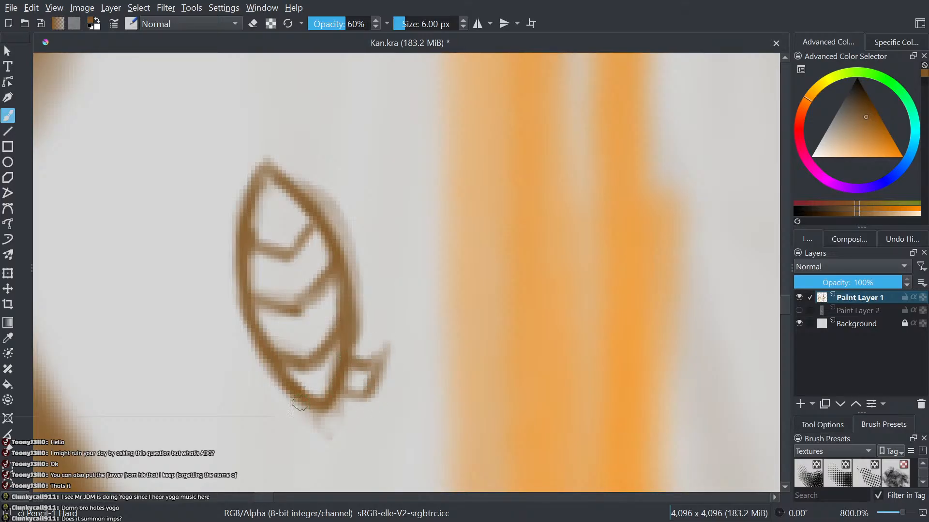
{"action": "mouse_move", "coordinate": [299, 403]}
{"action": "left_mouse_down"}
{"action": "mouse_move", "coordinate": [277, 427]}
{"action": "mouse_move", "coordinate": [258, 395]}
{"action": "mouse_move", "coordinate": [284, 381]}
{"action": "mouse_move", "coordinate": [253, 393]}
{"action": "mouse_move", "coordinate": [300, 404]}
{"action": "mouse_move", "coordinate": [279, 413]}
{"action": "mouse_move", "coordinate": [272, 389]}
{"action": "mouse_move", "coordinate": [253, 390]}
{"action": "left_mouse_up"}
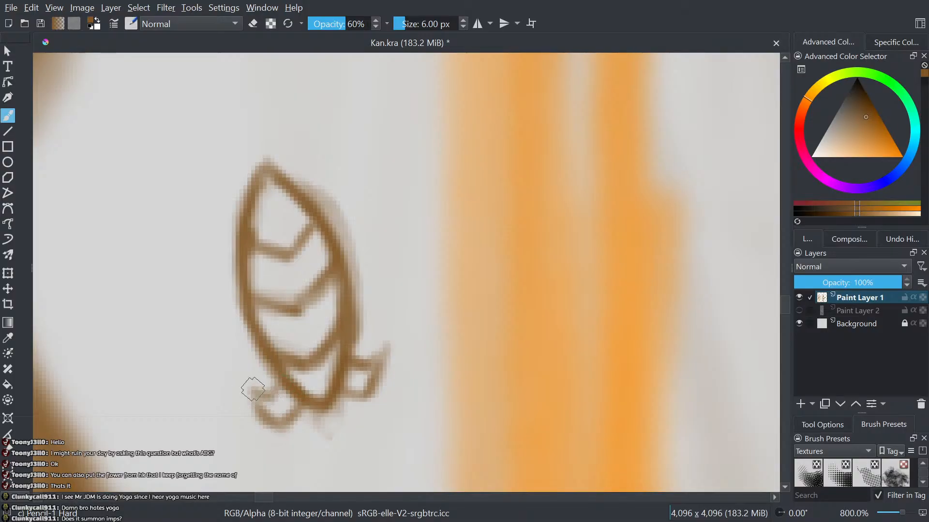
{"action": "mouse_move", "coordinate": [276, 424]}
{"action": "left_mouse_down"}
{"action": "mouse_move", "coordinate": [248, 396]}
{"action": "mouse_move", "coordinate": [274, 390]}
{"action": "left_mouse_up"}
{"action": "mouse_move", "coordinate": [347, 394]}
{"action": "left_mouse_down"}
{"action": "mouse_move", "coordinate": [375, 398]}
{"action": "mouse_move", "coordinate": [386, 360]}
{"action": "mouse_move", "coordinate": [362, 374]}
{"action": "left_mouse_up"}
{"action": "left_click_drag", "start_coordinate": [274, 380], "coordinate": [269, 398]}
- Draw a longer pointed arm on the leaf's left side and start a matching angled arm on its right side
{"action": "left_click_drag", "start_coordinate": [327, 374], "coordinate": [396, 381]}
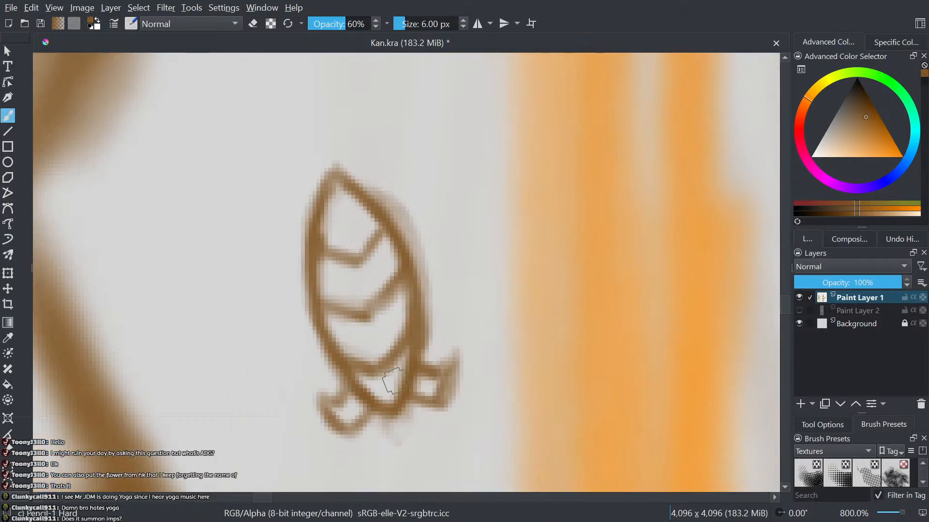
{"action": "left_click_drag", "start_coordinate": [310, 393], "coordinate": [258, 364]}
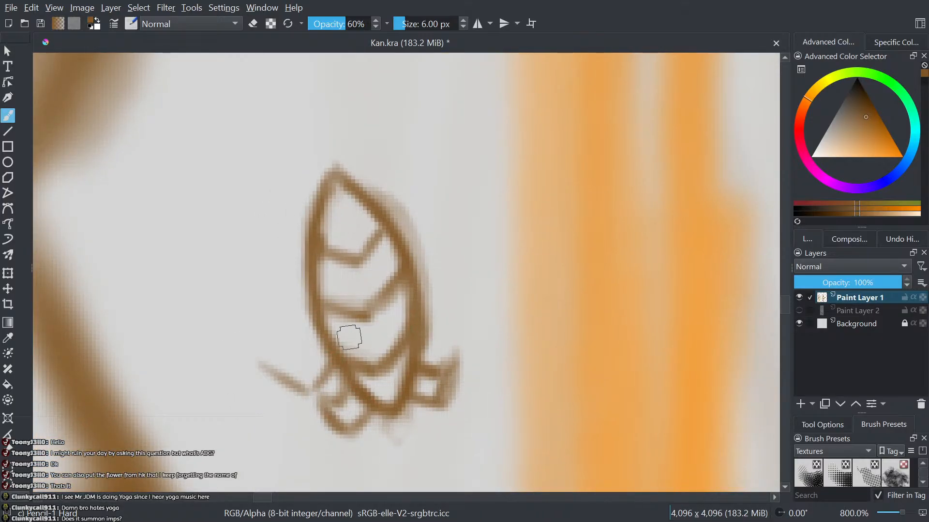
{"action": "mouse_move", "coordinate": [310, 326]}
{"action": "left_mouse_down"}
{"action": "mouse_move", "coordinate": [295, 362]}
{"action": "mouse_move", "coordinate": [313, 322]}
{"action": "mouse_move", "coordinate": [296, 354]}
{"action": "mouse_move", "coordinate": [302, 362]}
{"action": "mouse_move", "coordinate": [288, 366]}
{"action": "mouse_move", "coordinate": [290, 384]}
{"action": "mouse_move", "coordinate": [277, 376]}
{"action": "mouse_move", "coordinate": [293, 358]}
{"action": "mouse_move", "coordinate": [260, 360]}
{"action": "mouse_move", "coordinate": [304, 359]}
{"action": "mouse_move", "coordinate": [331, 315]}
{"action": "left_mouse_up"}
{"action": "mouse_move", "coordinate": [427, 336]}
{"action": "left_mouse_down"}
{"action": "mouse_move", "coordinate": [457, 335]}
{"action": "mouse_move", "coordinate": [477, 307]}
{"action": "left_mouse_up"}
{"action": "mouse_move", "coordinate": [427, 333]}
{"action": "left_mouse_down"}
{"action": "mouse_move", "coordinate": [460, 341]}
{"action": "mouse_move", "coordinate": [472, 282]}
{"action": "mouse_move", "coordinate": [465, 345]}
{"action": "mouse_move", "coordinate": [510, 257]}
{"action": "mouse_move", "coordinate": [481, 339]}
{"action": "mouse_move", "coordinate": [500, 251]}
{"action": "left_mouse_up"}
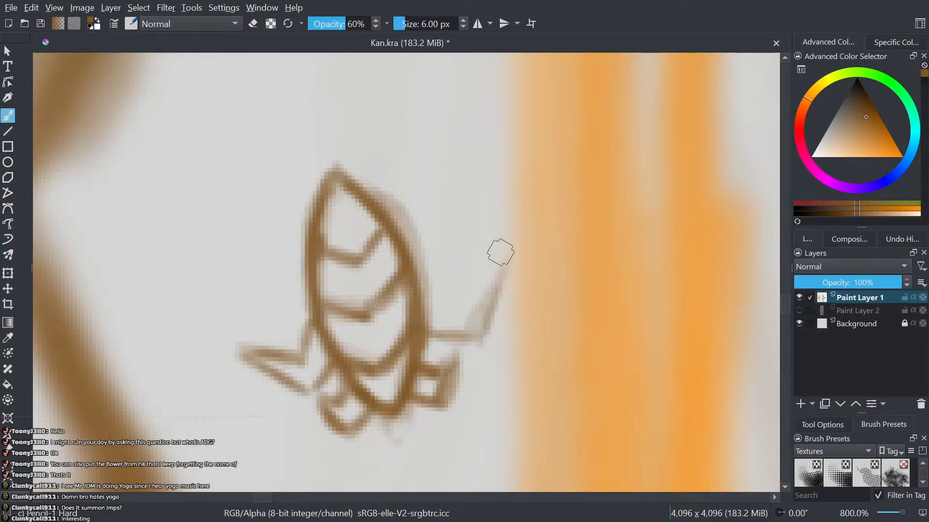
- Lighten the orange guide lines right of the leaf emblem with the 60 px soft eraser, and return to the pencil
{"action": "scroll", "coordinate": [448, 247], "scroll_direction": "down", "scroll_amount": 2}
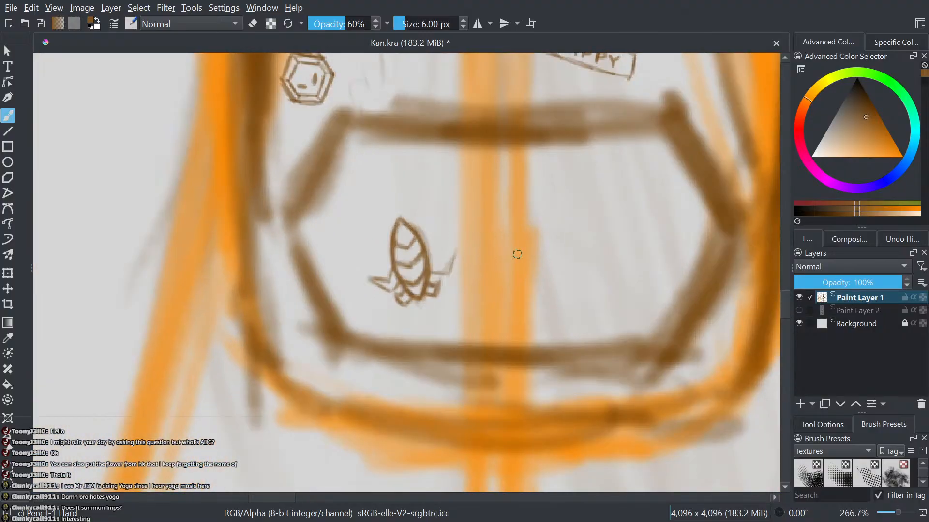
{"action": "key", "text": "slash"}
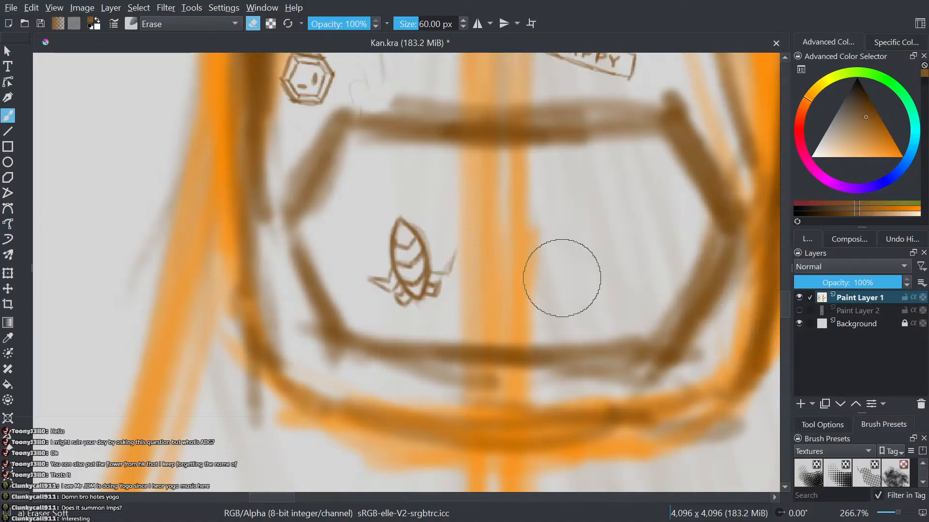
{"action": "mouse_move", "coordinate": [519, 299]}
{"action": "left_mouse_down"}
{"action": "mouse_move", "coordinate": [518, 245]}
{"action": "mouse_move", "coordinate": [481, 169]}
{"action": "mouse_move", "coordinate": [479, 208]}
{"action": "mouse_move", "coordinate": [519, 190]}
{"action": "mouse_move", "coordinate": [532, 208]}
{"action": "left_mouse_up"}
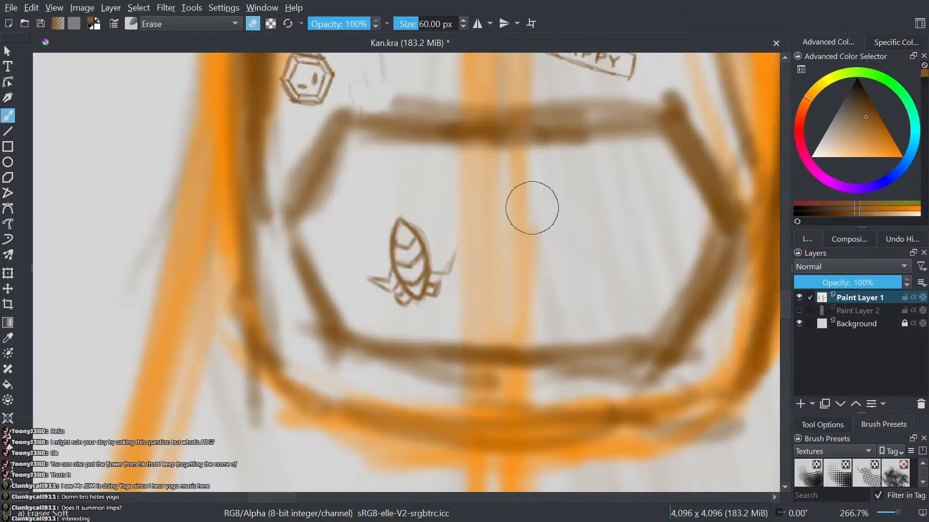
{"action": "key", "text": "slash"}
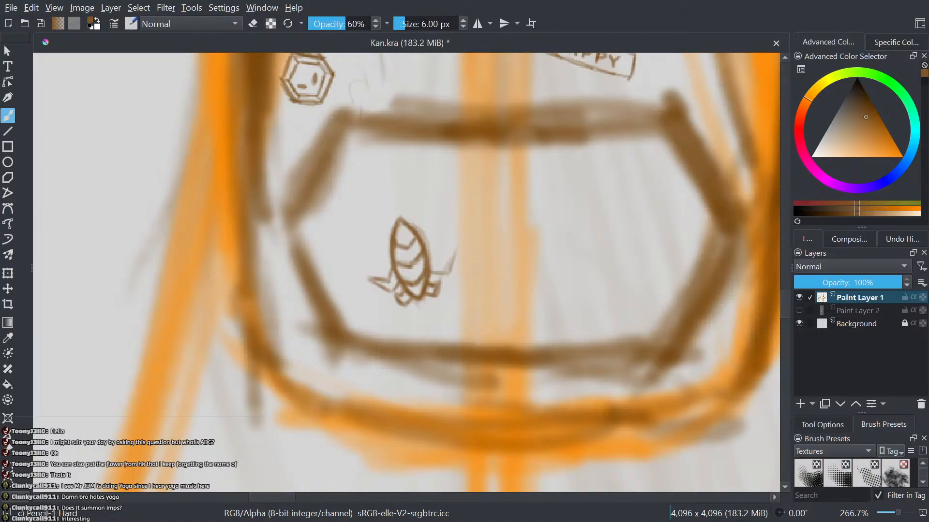
- Darken the right arm's lower edge and add its upper edge, closing it into a sharp upward point
{"action": "scroll", "coordinate": [443, 270], "scroll_direction": "up", "scroll_amount": 3}
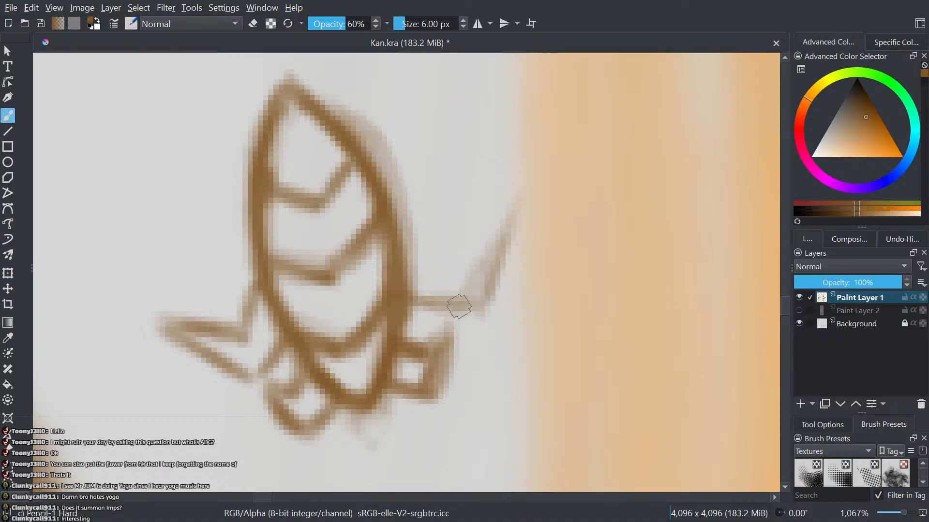
{"action": "mouse_move", "coordinate": [460, 305]}
{"action": "left_mouse_down"}
{"action": "mouse_move", "coordinate": [472, 251]}
{"action": "mouse_move", "coordinate": [498, 215]}
{"action": "mouse_move", "coordinate": [469, 303]}
{"action": "mouse_move", "coordinate": [417, 303]}
{"action": "left_mouse_up"}
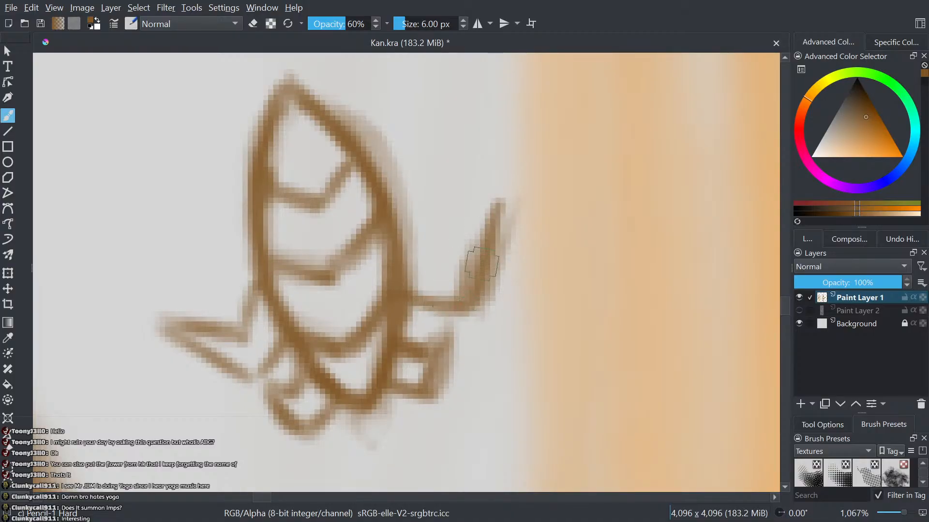
{"action": "left_click_drag", "start_coordinate": [484, 289], "coordinate": [410, 253]}
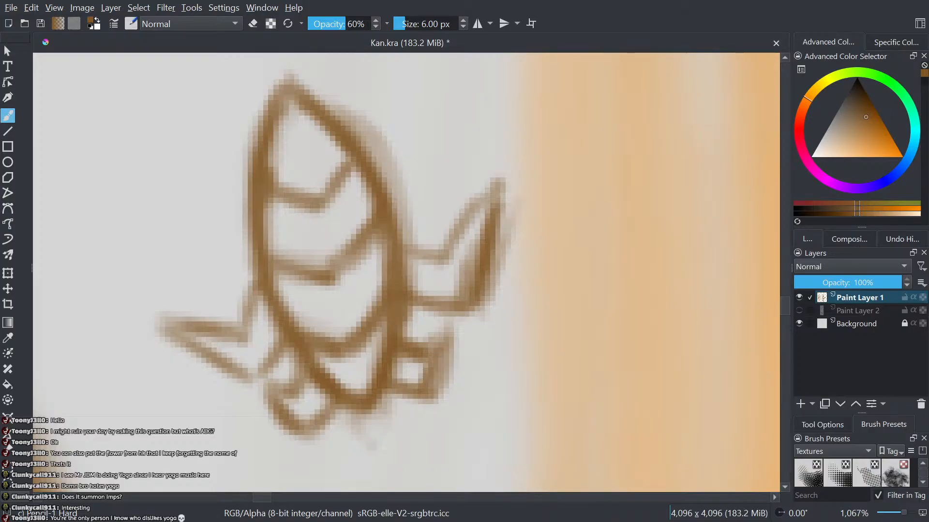
{"action": "mouse_move", "coordinate": [503, 207]}
{"action": "left_mouse_down"}
{"action": "mouse_move", "coordinate": [512, 253]}
{"action": "mouse_move", "coordinate": [534, 278]}
{"action": "left_mouse_up"}
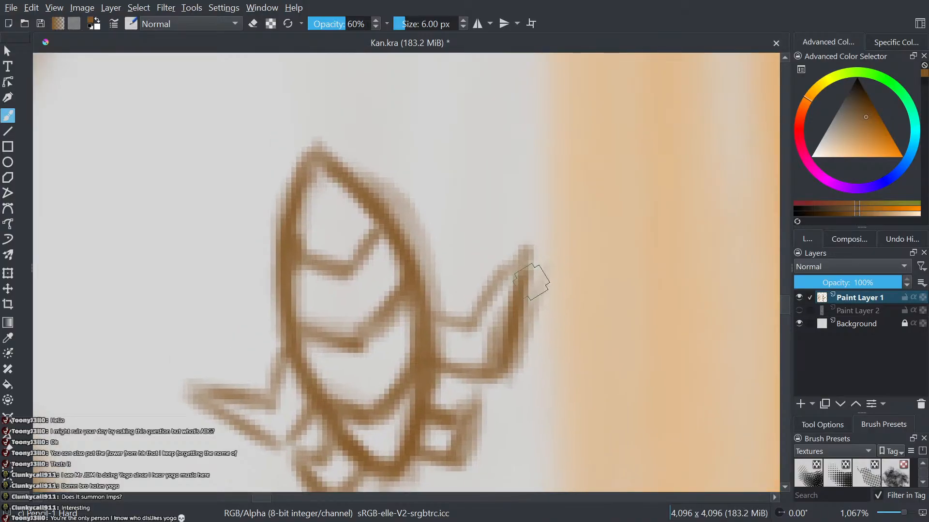
{"action": "mouse_move", "coordinate": [504, 368]}
{"action": "left_mouse_down"}
{"action": "mouse_move", "coordinate": [526, 255]}
{"action": "mouse_move", "coordinate": [476, 323]}
{"action": "mouse_move", "coordinate": [529, 295]}
{"action": "mouse_move", "coordinate": [475, 369]}
{"action": "mouse_move", "coordinate": [440, 367]}
{"action": "left_mouse_up"}
{"action": "left_click_drag", "start_coordinate": [474, 322], "coordinate": [441, 319]}
- Darken the left arm's edges, extend its tip to a sharper point and refine its lower edge using eraser mode
{"action": "left_click_drag", "start_coordinate": [331, 318], "coordinate": [400, 304]}
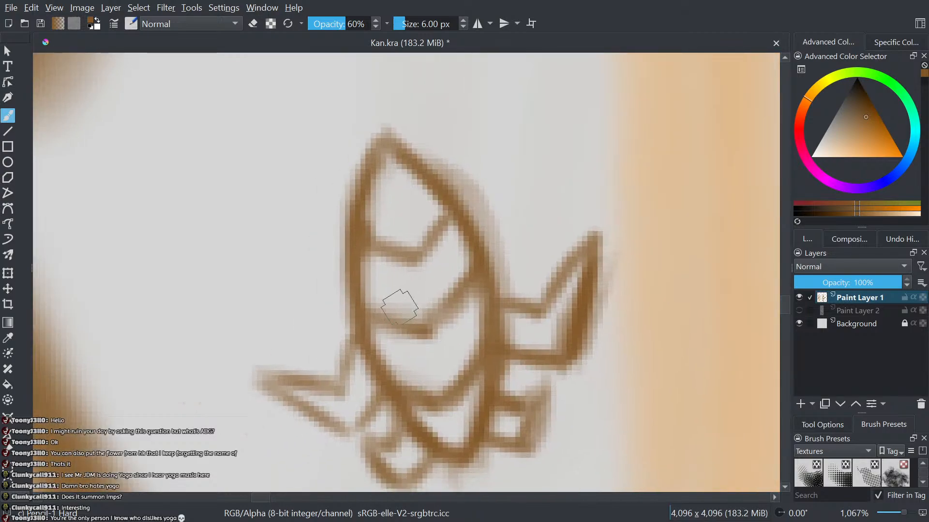
{"action": "mouse_move", "coordinate": [351, 345]}
{"action": "left_mouse_down"}
{"action": "mouse_move", "coordinate": [337, 383]}
{"action": "mouse_move", "coordinate": [350, 430]}
{"action": "left_mouse_up"}
{"action": "left_click_drag", "start_coordinate": [346, 428], "coordinate": [293, 405]}
{"action": "left_click_drag", "start_coordinate": [334, 386], "coordinate": [255, 380]}
{"action": "left_click_drag", "start_coordinate": [342, 428], "coordinate": [257, 389]}
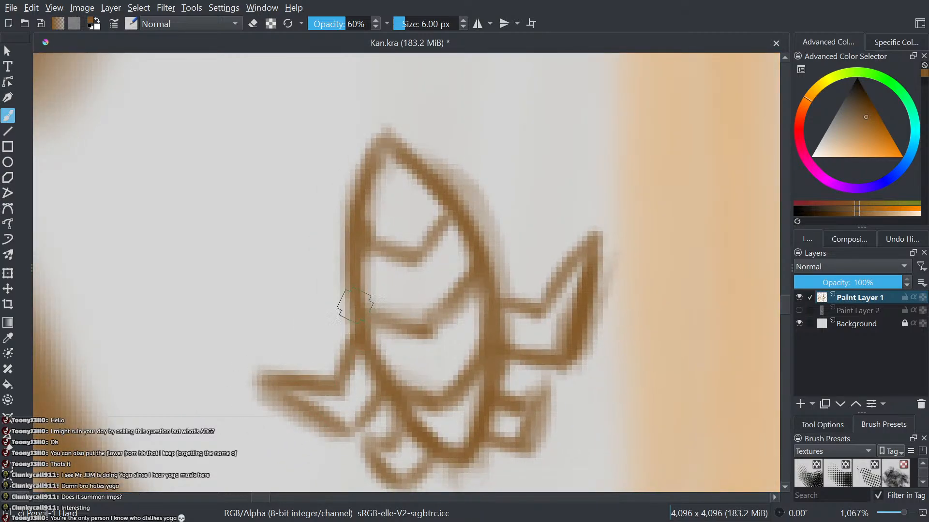
{"action": "left_click_drag", "start_coordinate": [310, 417], "coordinate": [231, 383]}
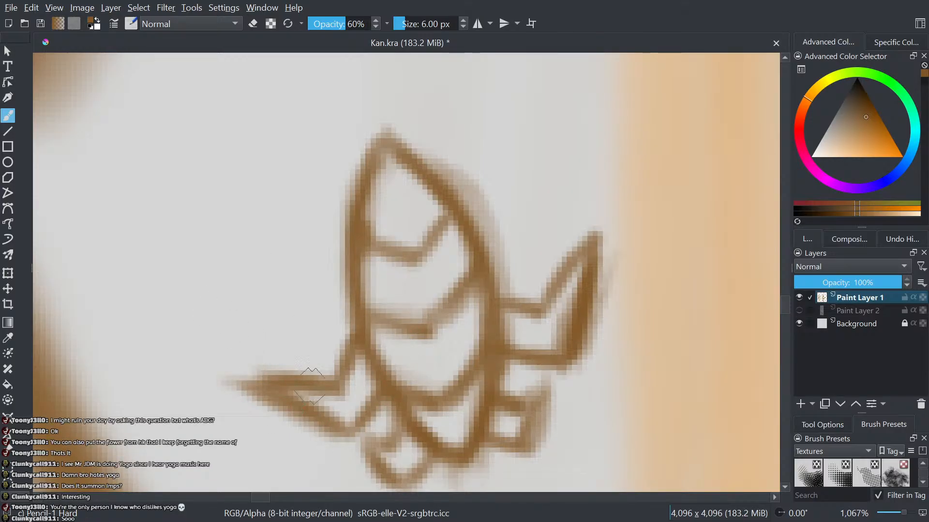
{"action": "key", "text": "e"}
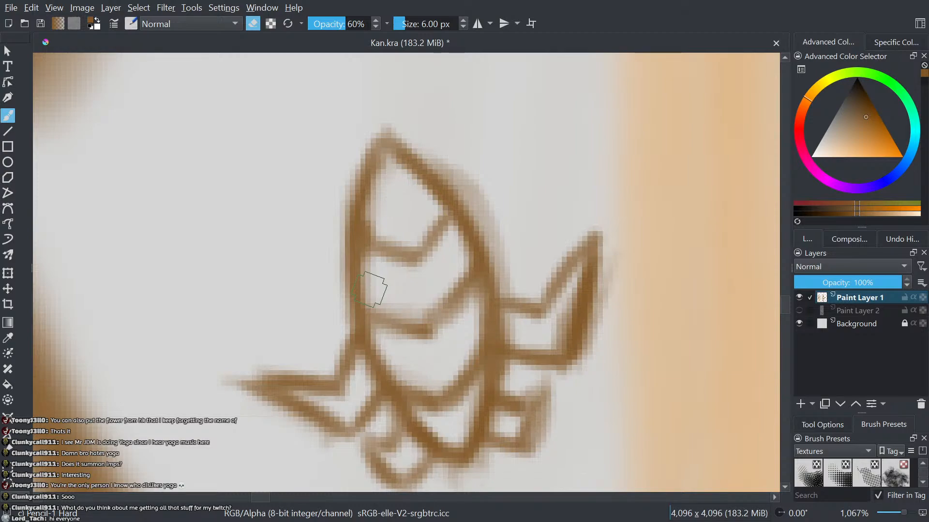
{"action": "key", "text": "e"}
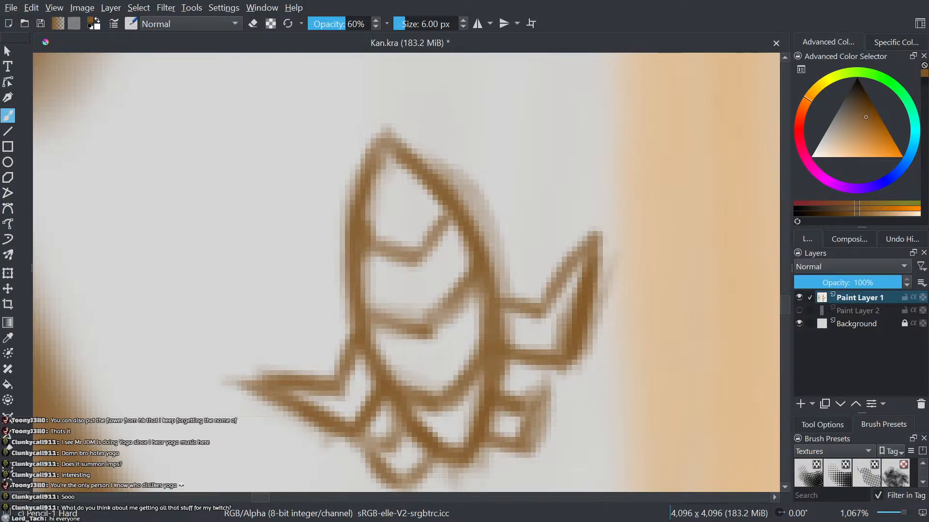
- Draw a larger angled arm above the leaf's lower left arm, with both edges meeting in a sharp upward point
{"action": "mouse_move", "coordinate": [347, 313]}
{"action": "left_mouse_down"}
{"action": "mouse_move", "coordinate": [286, 322]}
{"action": "mouse_move", "coordinate": [300, 336]}
{"action": "left_mouse_up"}
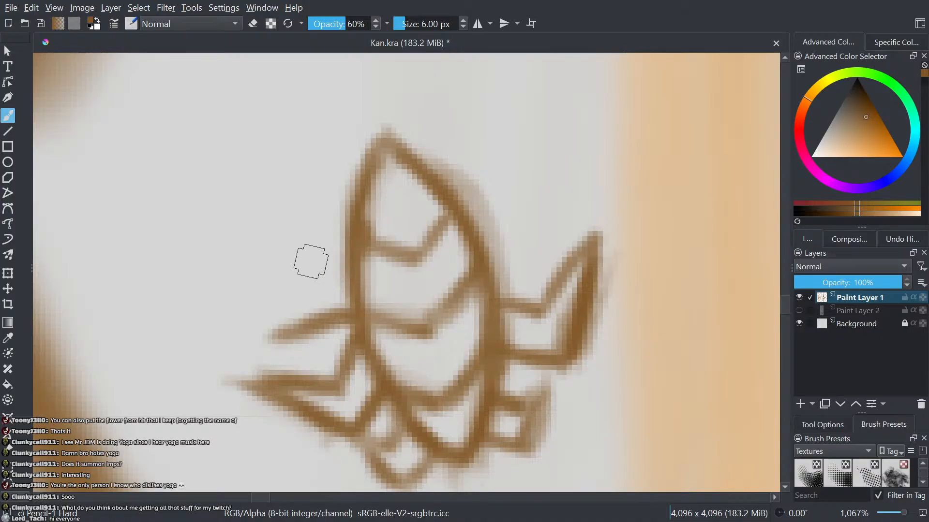
{"action": "mouse_move", "coordinate": [305, 273]}
{"action": "left_mouse_down"}
{"action": "mouse_move", "coordinate": [346, 269]}
{"action": "mouse_move", "coordinate": [348, 245]}
{"action": "left_mouse_up"}
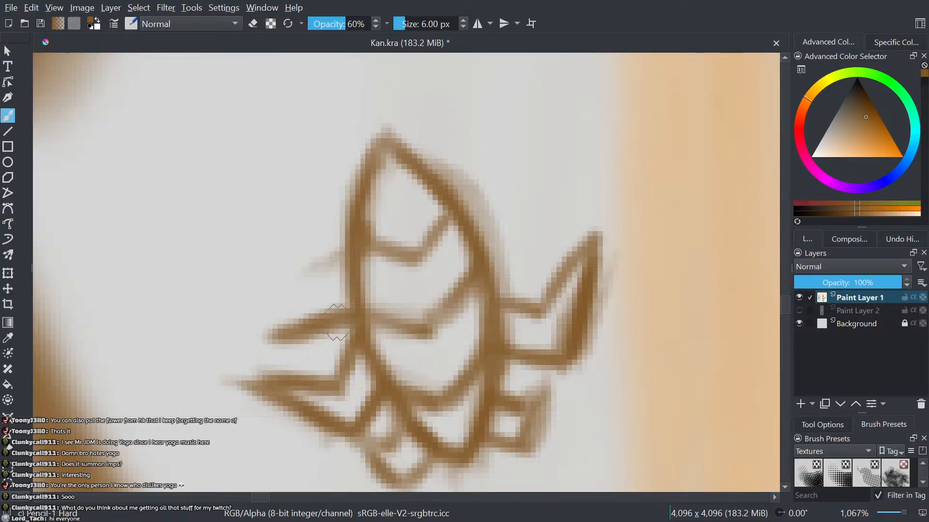
{"action": "left_click_drag", "start_coordinate": [274, 341], "coordinate": [201, 290]}
{"action": "mouse_move", "coordinate": [349, 251]}
{"action": "left_mouse_down"}
{"action": "mouse_move", "coordinate": [275, 307]}
{"action": "mouse_move", "coordinate": [323, 274]}
{"action": "mouse_move", "coordinate": [332, 282]}
{"action": "mouse_move", "coordinate": [332, 253]}
{"action": "mouse_move", "coordinate": [270, 302]}
{"action": "mouse_move", "coordinate": [278, 272]}
{"action": "mouse_move", "coordinate": [290, 288]}
{"action": "mouse_move", "coordinate": [204, 207]}
{"action": "mouse_move", "coordinate": [264, 339]}
{"action": "mouse_move", "coordinate": [251, 322]}
{"action": "mouse_move", "coordinate": [231, 235]}
{"action": "mouse_move", "coordinate": [257, 262]}
{"action": "mouse_move", "coordinate": [236, 239]}
{"action": "mouse_move", "coordinate": [252, 331]}
{"action": "mouse_move", "coordinate": [203, 217]}
{"action": "mouse_move", "coordinate": [239, 304]}
{"action": "mouse_move", "coordinate": [262, 246]}
{"action": "mouse_move", "coordinate": [184, 190]}
{"action": "mouse_move", "coordinate": [295, 264]}
{"action": "mouse_move", "coordinate": [346, 256]}
{"action": "mouse_move", "coordinate": [266, 270]}
{"action": "left_mouse_up"}
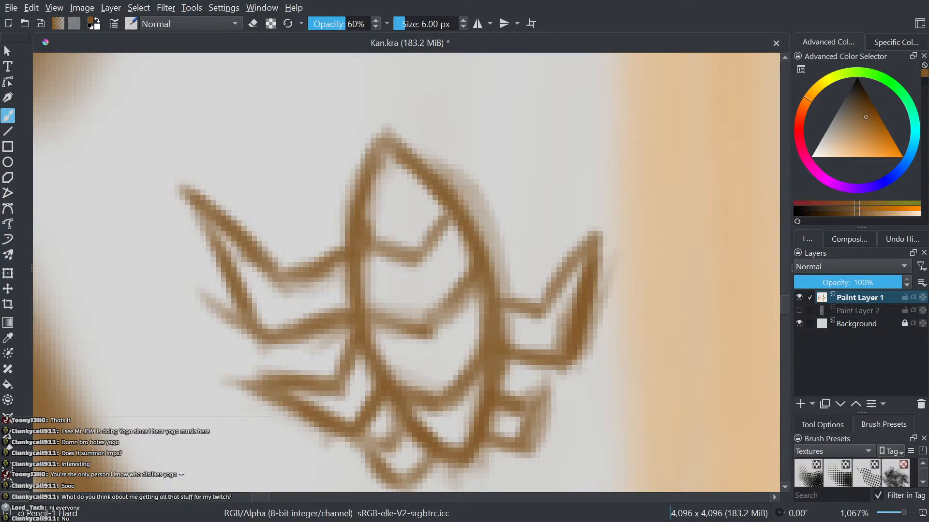
{"action": "mouse_move", "coordinate": [315, 341]}
{"action": "left_mouse_down"}
{"action": "mouse_move", "coordinate": [268, 350]}
{"action": "mouse_move", "coordinate": [226, 276]}
{"action": "mouse_move", "coordinate": [246, 315]}
{"action": "mouse_move", "coordinate": [268, 268]}
{"action": "mouse_move", "coordinate": [181, 190]}
{"action": "left_mouse_up"}
{"action": "left_click_drag", "start_coordinate": [216, 264], "coordinate": [177, 188]}
{"action": "left_click_drag", "start_coordinate": [340, 248], "coordinate": [293, 272]}
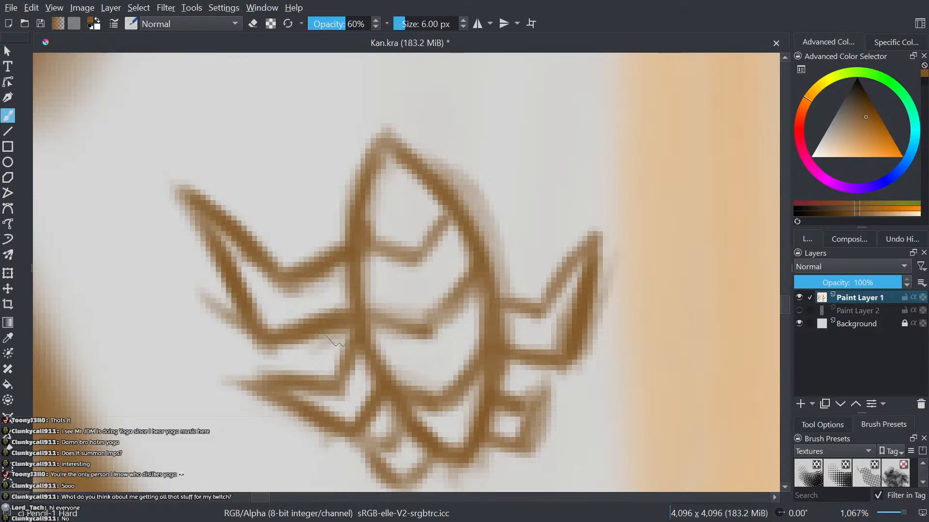
- Lighten the stray line outside the upper left arm in eraser mode and darken the arm's outer edge
{"action": "key", "text": "e"}
{"action": "mouse_move", "coordinate": [255, 340]}
{"action": "left_mouse_down"}
{"action": "mouse_move", "coordinate": [223, 317]}
{"action": "mouse_move", "coordinate": [222, 293]}
{"action": "mouse_move", "coordinate": [183, 222]}
{"action": "left_mouse_up"}
{"action": "key", "text": "e"}
{"action": "left_click_drag", "start_coordinate": [217, 254], "coordinate": [261, 329]}
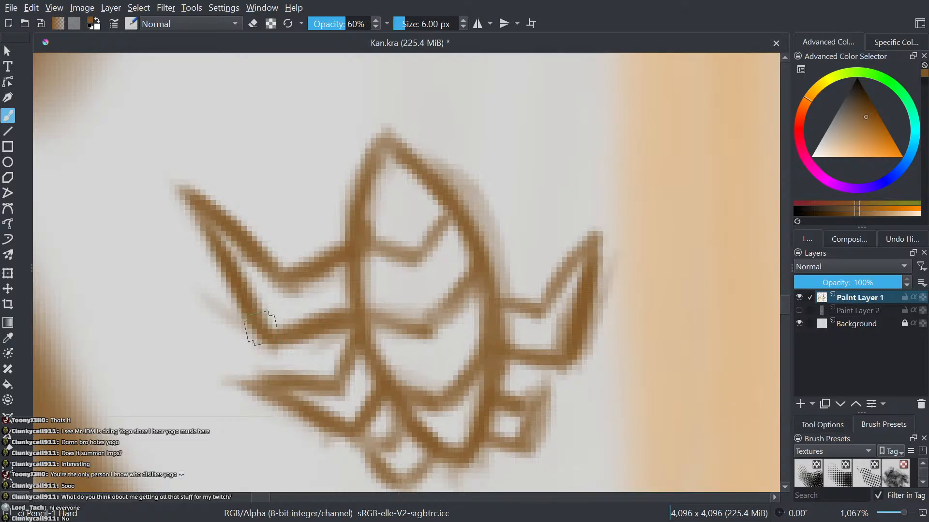
{"action": "key", "text": "e"}
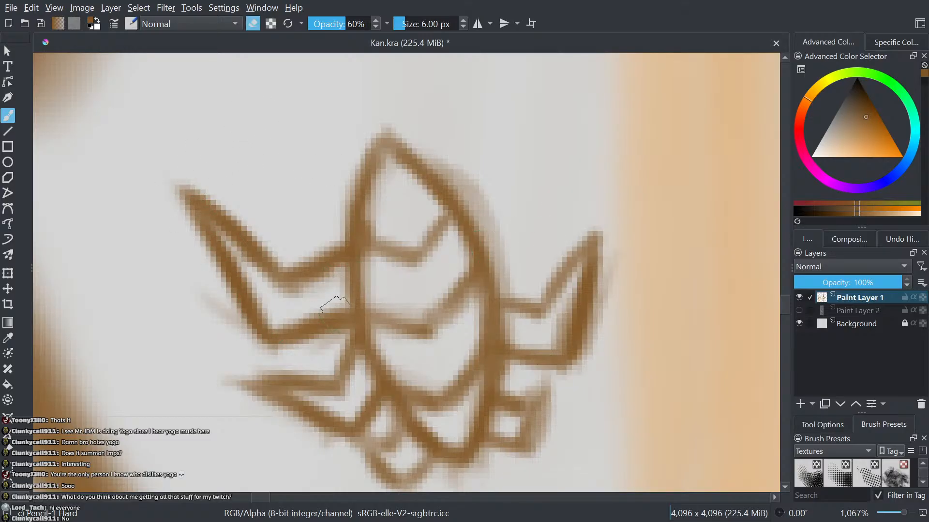
{"action": "key", "text": "e"}
- Draw a tall arm on the leaf's upper right side, bending upward from two base lines into a narrow point
{"action": "mouse_move", "coordinate": [506, 264]}
{"action": "left_mouse_down"}
{"action": "mouse_move", "coordinate": [540, 250]}
{"action": "mouse_move", "coordinate": [583, 181]}
{"action": "mouse_move", "coordinate": [594, 122]}
{"action": "left_mouse_up"}
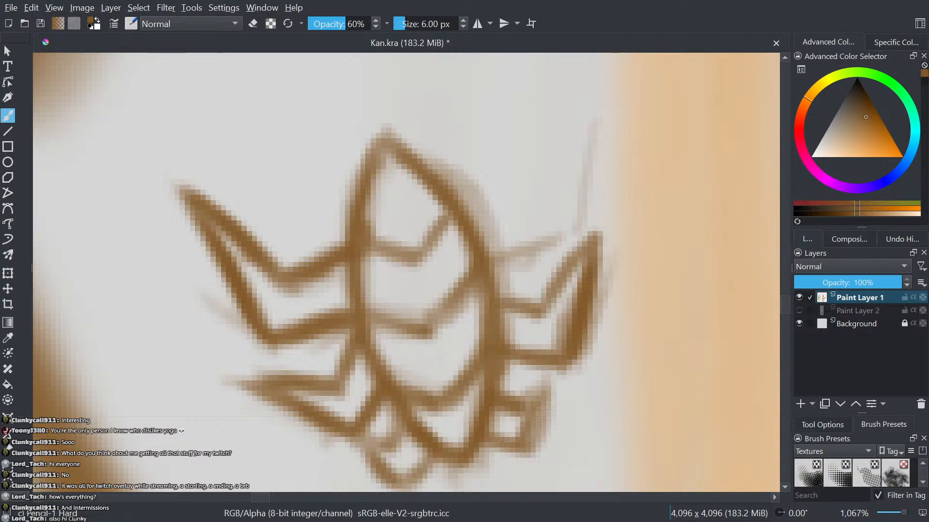
{"action": "left_click_drag", "start_coordinate": [434, 360], "coordinate": [539, 388]}
{"action": "scroll", "coordinate": [406, 233], "scroll_direction": "up", "scroll_amount": 1}
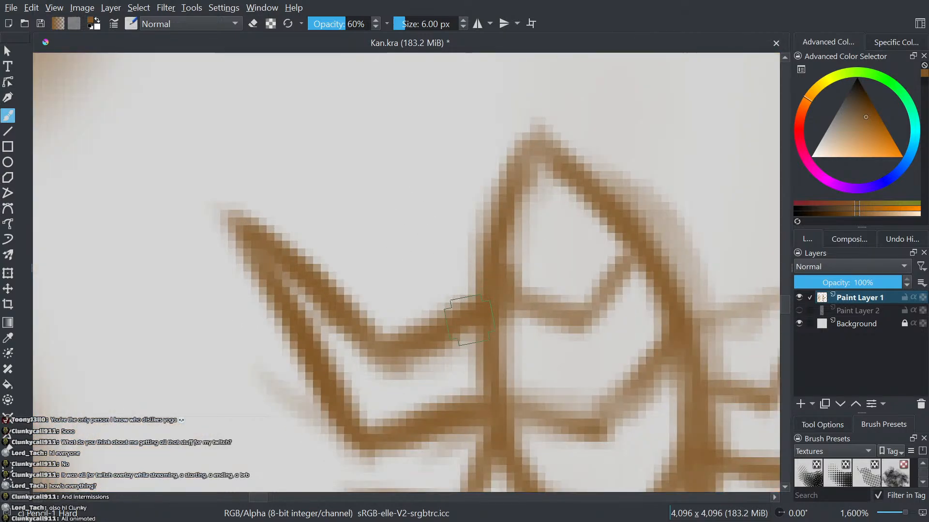
{"action": "scroll", "coordinate": [468, 320], "scroll_direction": "down", "scroll_amount": 2}
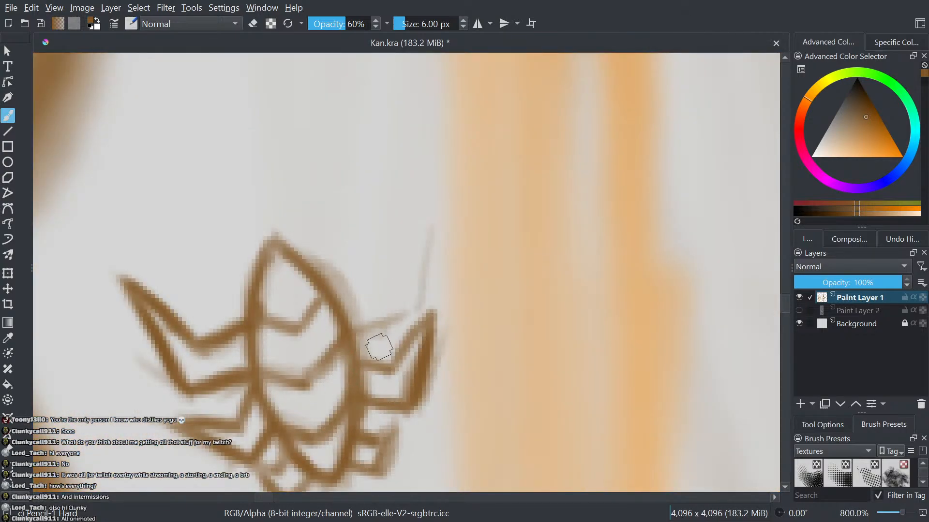
{"action": "mouse_move", "coordinate": [358, 324]}
{"action": "left_mouse_down"}
{"action": "mouse_move", "coordinate": [418, 307]}
{"action": "mouse_move", "coordinate": [420, 251]}
{"action": "left_mouse_up"}
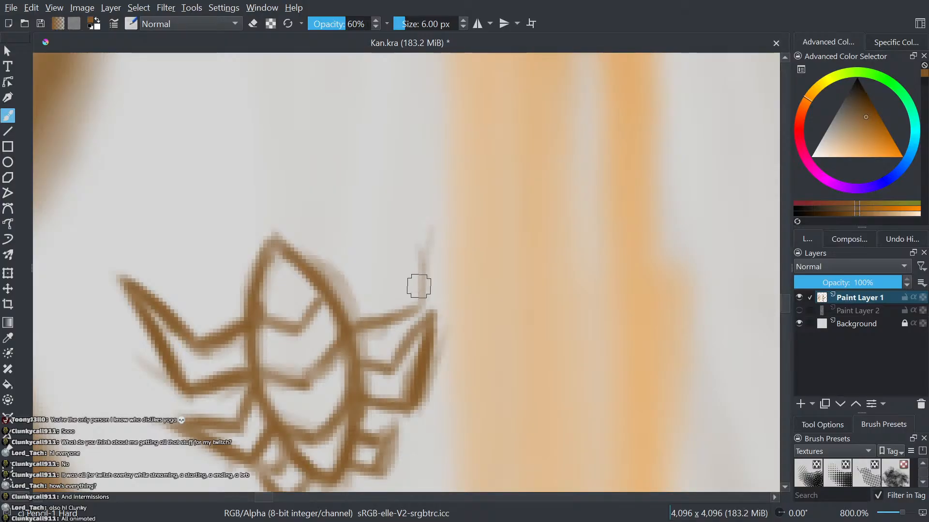
{"action": "left_click_drag", "start_coordinate": [421, 305], "coordinate": [418, 209]}
{"action": "left_click_drag", "start_coordinate": [334, 288], "coordinate": [390, 266]}
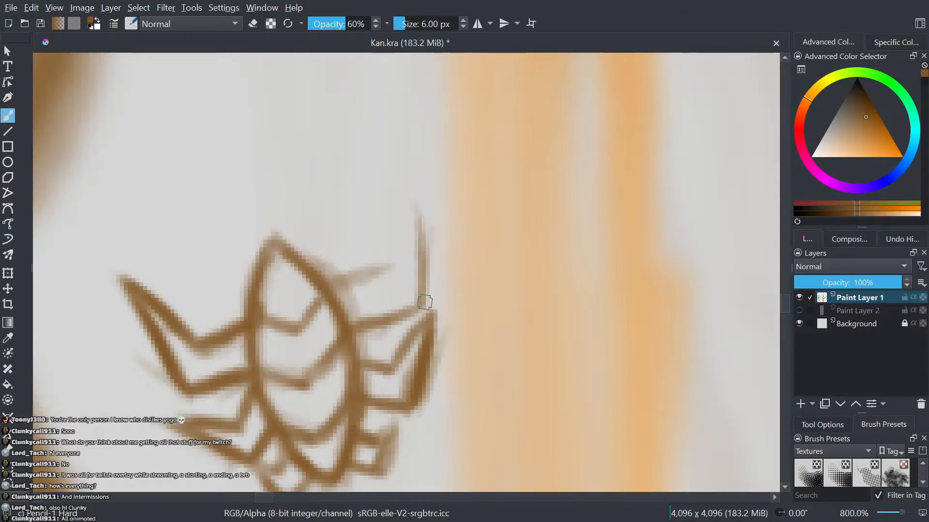
{"action": "left_click_drag", "start_coordinate": [425, 302], "coordinate": [404, 180]}
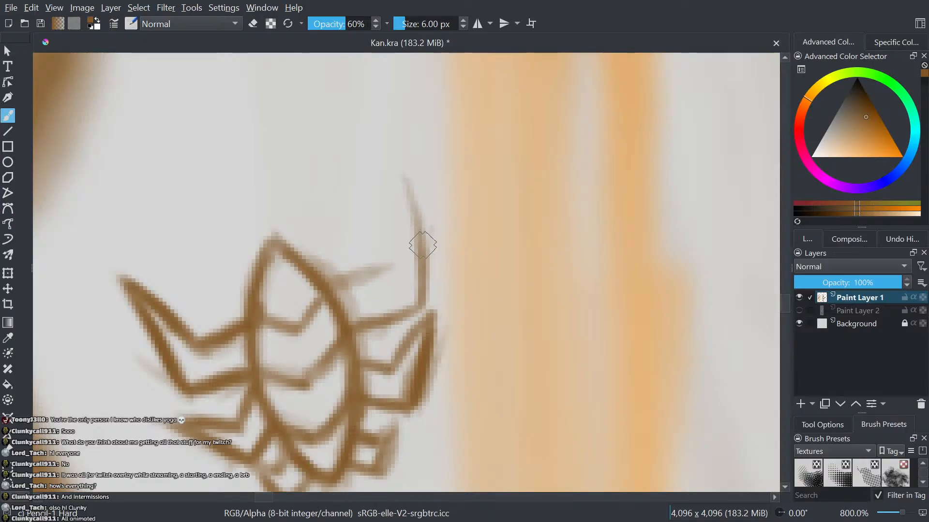
{"action": "mouse_move", "coordinate": [399, 180]}
{"action": "left_mouse_down"}
{"action": "mouse_move", "coordinate": [392, 265]}
{"action": "mouse_move", "coordinate": [412, 181]}
{"action": "left_mouse_up"}
{"action": "mouse_move", "coordinate": [412, 181]}
{"action": "left_mouse_down"}
{"action": "mouse_move", "coordinate": [394, 265]}
{"action": "mouse_move", "coordinate": [339, 281]}
{"action": "left_mouse_up"}
- Darken the base lines of the tall right arm where they join the leaf
{"action": "left_click_drag", "start_coordinate": [533, 325], "coordinate": [595, 311]}
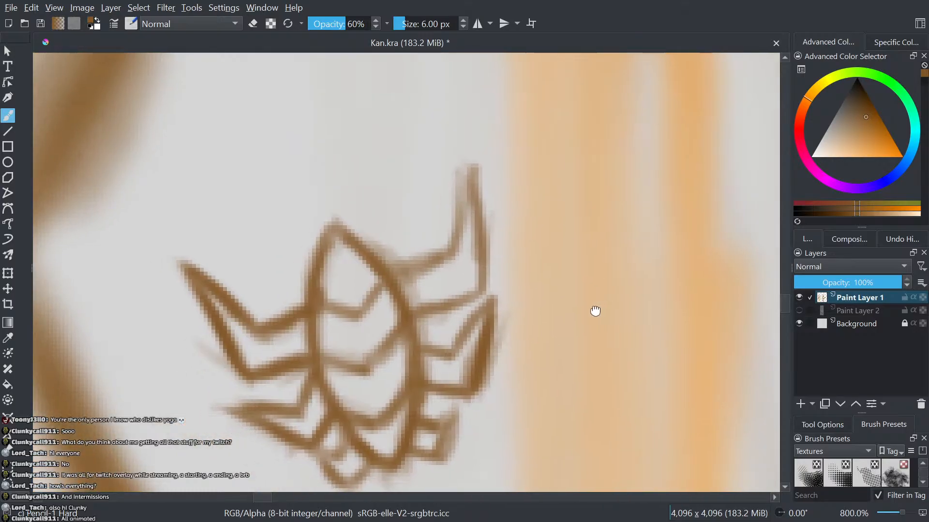
{"action": "scroll", "coordinate": [442, 269], "scroll_direction": "up", "scroll_amount": 1}
{"action": "left_click_drag", "start_coordinate": [497, 304], "coordinate": [439, 335]}
{"action": "left_click_drag", "start_coordinate": [497, 307], "coordinate": [427, 349]}
{"action": "left_click_drag", "start_coordinate": [448, 269], "coordinate": [405, 284]}
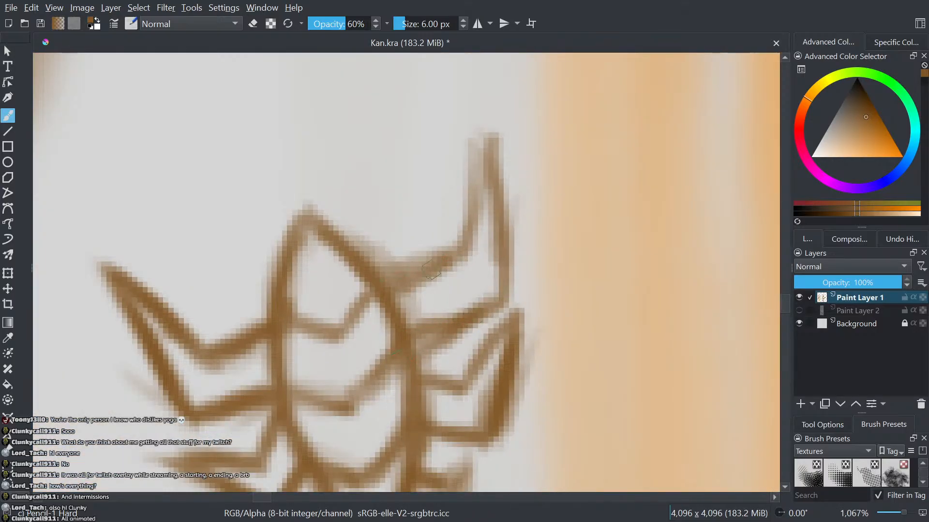
- Sketch a smaller, upward-pointing third arm on the leaf's left side, above the two existing arms
{"action": "left_click_drag", "start_coordinate": [306, 436], "coordinate": [479, 382]}
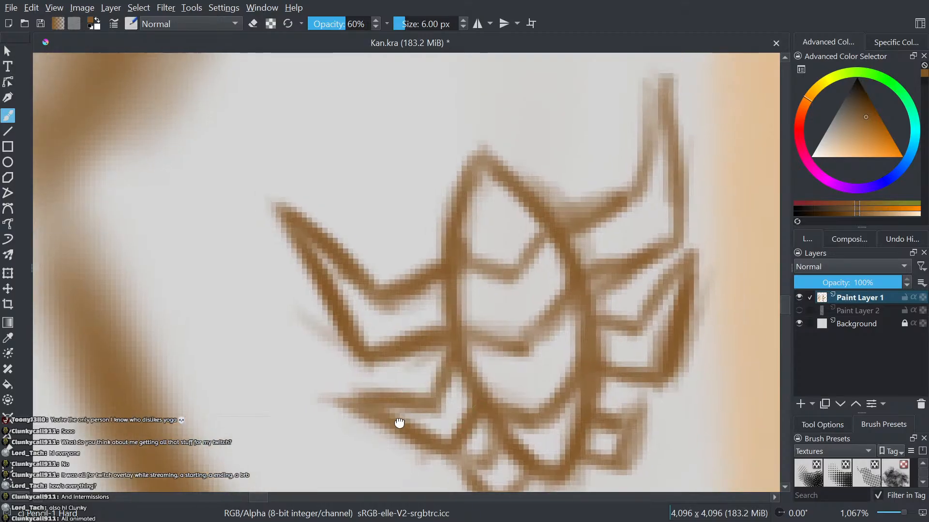
{"action": "left_click_drag", "start_coordinate": [399, 423], "coordinate": [359, 476]}
{"action": "scroll", "coordinate": [364, 340], "scroll_direction": "up", "scroll_amount": 1}
{"action": "left_click_drag", "start_coordinate": [363, 342], "coordinate": [398, 336]}
{"action": "scroll", "coordinate": [423, 341], "scroll_direction": "down", "scroll_amount": 1}
{"action": "scroll", "coordinate": [370, 258], "scroll_direction": "down", "scroll_amount": 2}
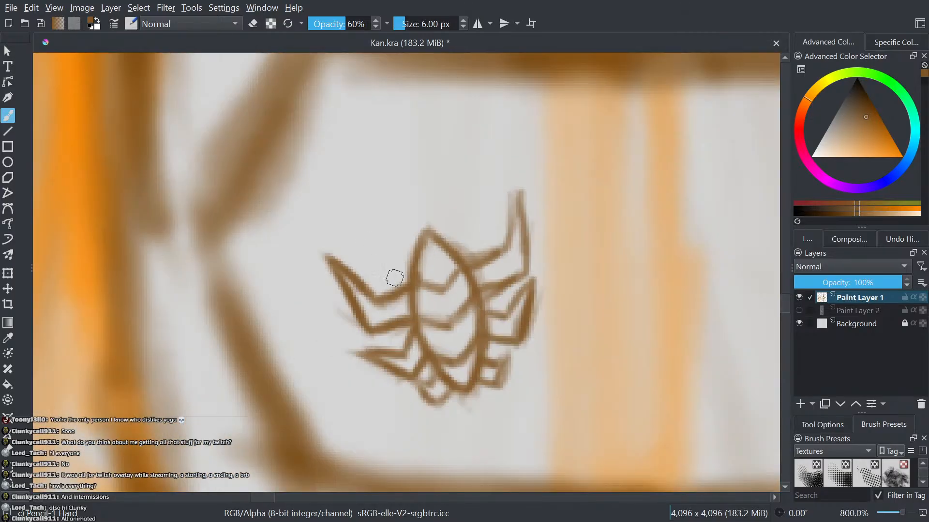
{"action": "scroll", "coordinate": [392, 297], "scroll_direction": "down", "scroll_amount": 2}
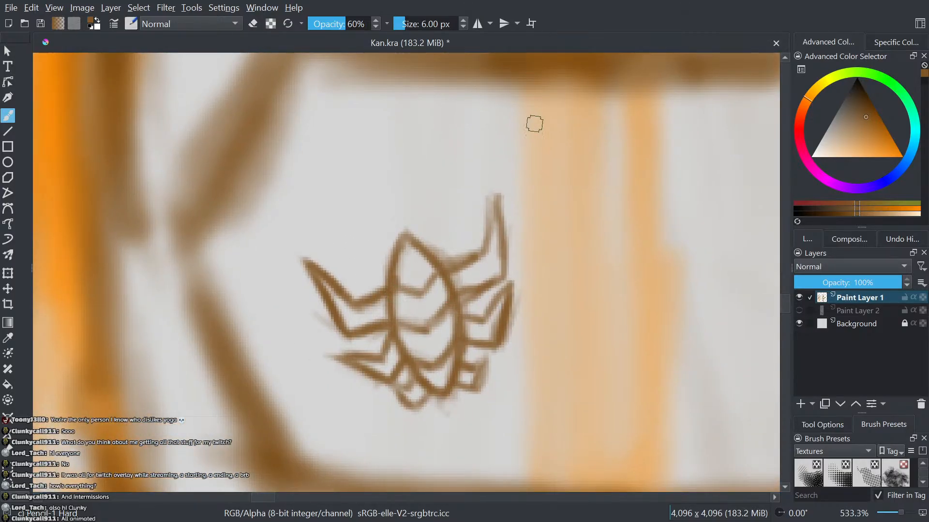
{"action": "scroll", "coordinate": [532, 146], "scroll_direction": "up", "scroll_amount": 1}
{"action": "left_click_drag", "start_coordinate": [575, 249], "coordinate": [656, 170]}
{"action": "scroll", "coordinate": [545, 228], "scroll_direction": "up", "scroll_amount": 1}
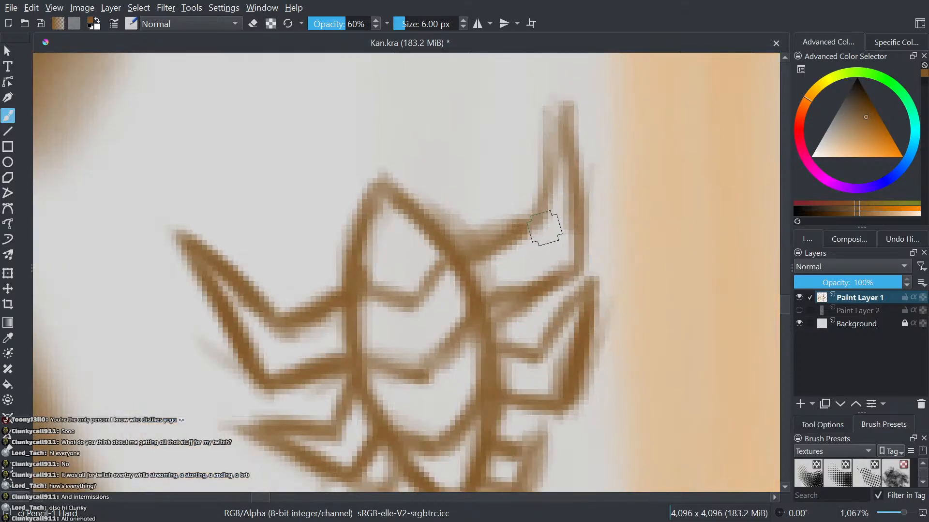
{"action": "left_click_drag", "start_coordinate": [545, 228], "coordinate": [564, 265]}
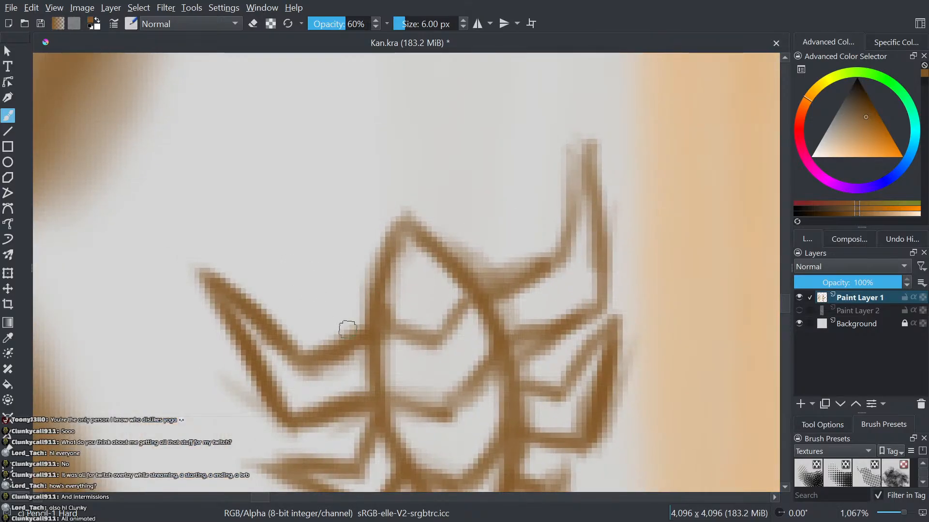
{"action": "mouse_move", "coordinate": [355, 329]}
{"action": "left_mouse_down"}
{"action": "mouse_move", "coordinate": [297, 305]}
{"action": "mouse_move", "coordinate": [298, 238]}
{"action": "left_mouse_up"}
{"action": "mouse_move", "coordinate": [365, 282]}
{"action": "left_mouse_down"}
{"action": "mouse_move", "coordinate": [333, 266]}
{"action": "mouse_move", "coordinate": [309, 222]}
{"action": "mouse_move", "coordinate": [297, 285]}
{"action": "left_mouse_up"}
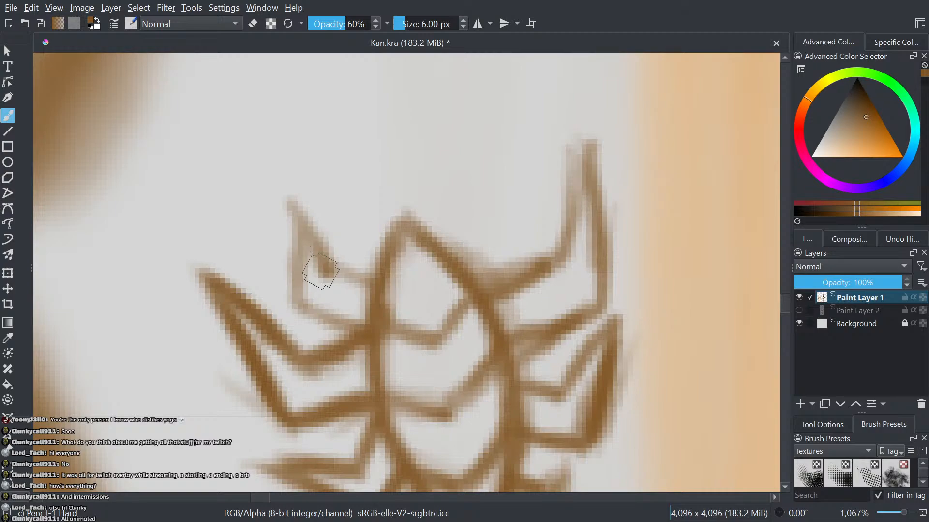
- Fade the arms on both sides of the leaf with the 60 px soft eraser, and return to the 6 px pencil
{"action": "scroll", "coordinate": [339, 290], "scroll_direction": "down", "scroll_amount": 1}
{"action": "scroll", "coordinate": [344, 285], "scroll_direction": "down", "scroll_amount": 3}
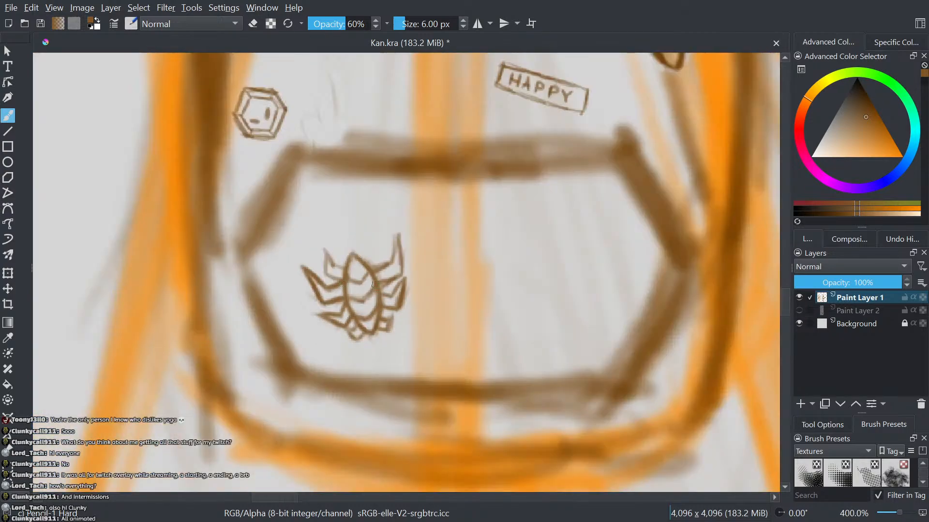
{"action": "scroll", "coordinate": [426, 282], "scroll_direction": "up", "scroll_amount": 3}
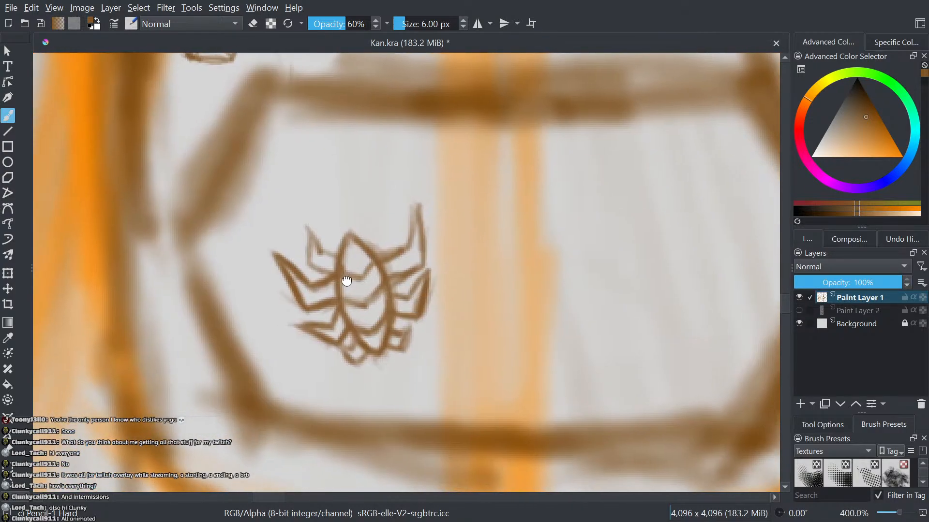
{"action": "key", "text": "slash"}
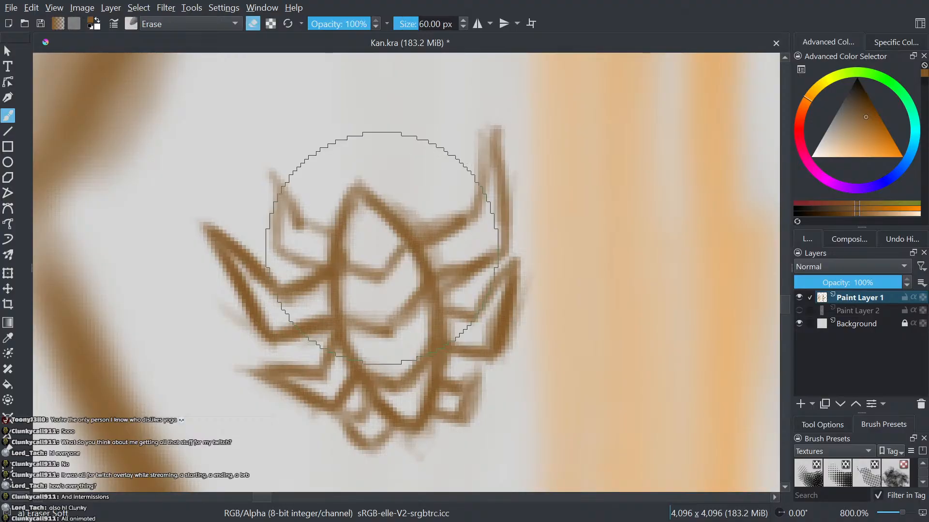
{"action": "mouse_move", "coordinate": [265, 334]}
{"action": "left_mouse_down"}
{"action": "mouse_move", "coordinate": [262, 317]}
{"action": "mouse_move", "coordinate": [431, 207]}
{"action": "mouse_move", "coordinate": [439, 259]}
{"action": "mouse_move", "coordinate": [332, 196]}
{"action": "mouse_move", "coordinate": [281, 153]}
{"action": "mouse_move", "coordinate": [276, 300]}
{"action": "mouse_move", "coordinate": [290, 353]}
{"action": "left_mouse_up"}
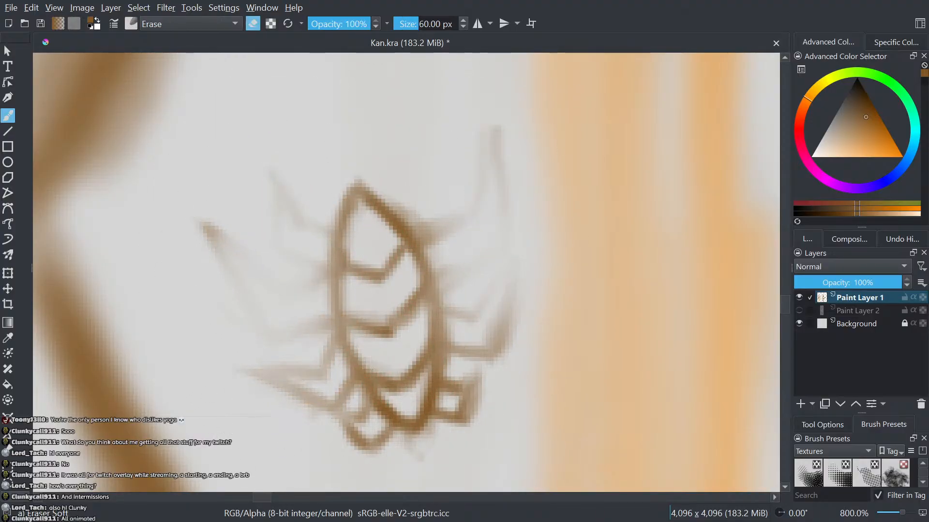
{"action": "key", "text": "slash"}
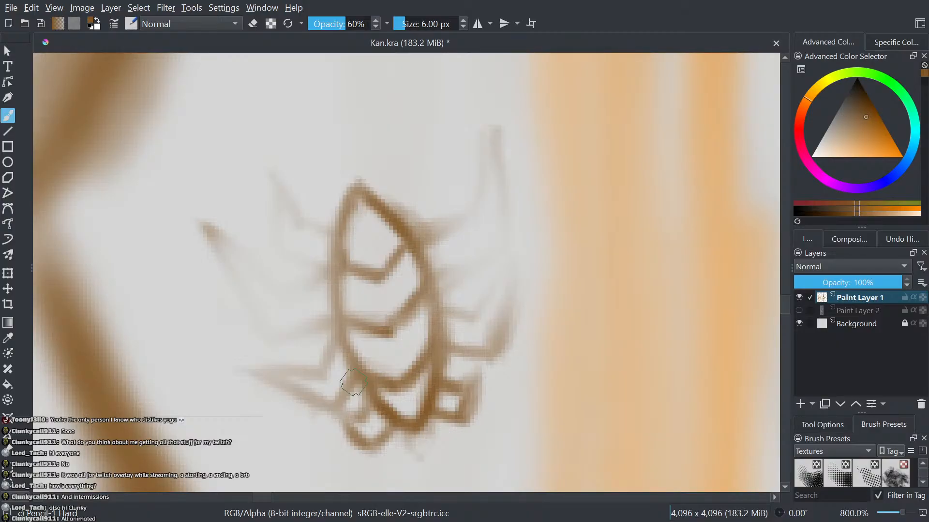
- Retrace the lowest left arm and draw a shorter, pointed arm above it over the faded lines
{"action": "mouse_move", "coordinate": [353, 382]}
{"action": "left_mouse_down"}
{"action": "mouse_move", "coordinate": [325, 411]}
{"action": "mouse_move", "coordinate": [274, 381]}
{"action": "mouse_move", "coordinate": [324, 369]}
{"action": "mouse_move", "coordinate": [284, 382]}
{"action": "mouse_move", "coordinate": [312, 377]}
{"action": "left_mouse_up"}
{"action": "mouse_move", "coordinate": [344, 334]}
{"action": "left_mouse_down"}
{"action": "mouse_move", "coordinate": [323, 379]}
{"action": "mouse_move", "coordinate": [312, 351]}
{"action": "mouse_move", "coordinate": [277, 359]}
{"action": "mouse_move", "coordinate": [248, 271]}
{"action": "left_mouse_up"}
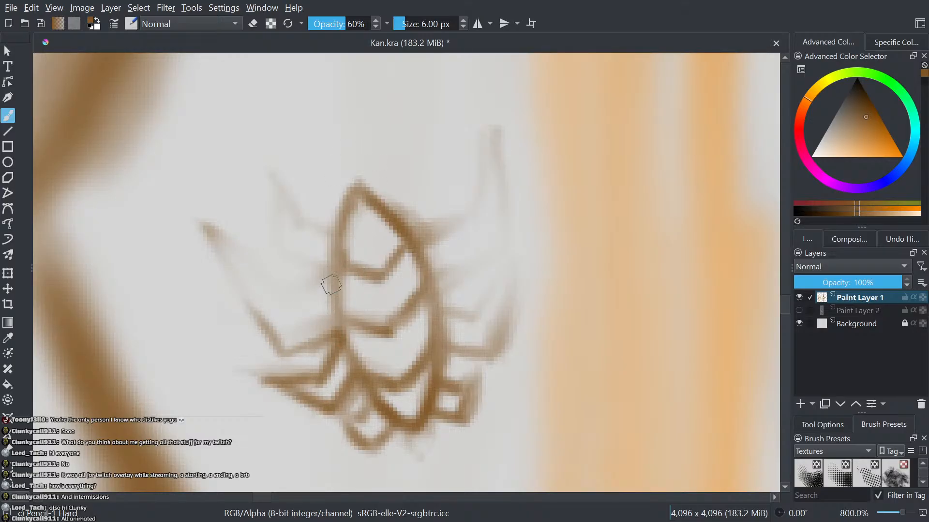
{"action": "mouse_move", "coordinate": [327, 284]}
{"action": "left_mouse_down"}
{"action": "mouse_move", "coordinate": [306, 304]}
{"action": "mouse_move", "coordinate": [279, 305]}
{"action": "mouse_move", "coordinate": [213, 280]}
{"action": "mouse_move", "coordinate": [281, 357]}
{"action": "left_mouse_up"}
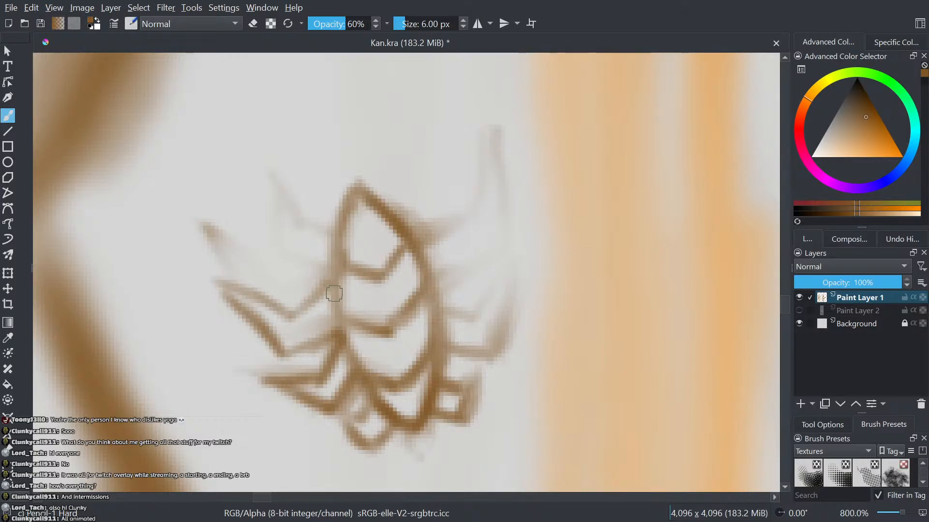
{"action": "mouse_move", "coordinate": [332, 290]}
{"action": "left_mouse_down"}
{"action": "mouse_move", "coordinate": [298, 314]}
{"action": "mouse_move", "coordinate": [244, 306]}
{"action": "mouse_move", "coordinate": [283, 358]}
{"action": "left_mouse_up"}
- Strengthen the lower right arm's base line and darken both edges of the shorter left arm
{"action": "mouse_move", "coordinate": [447, 349]}
{"action": "left_mouse_down"}
{"action": "mouse_move", "coordinate": [476, 354]}
{"action": "mouse_move", "coordinate": [485, 340]}
{"action": "mouse_move", "coordinate": [493, 345]}
{"action": "mouse_move", "coordinate": [465, 364]}
{"action": "left_mouse_up"}
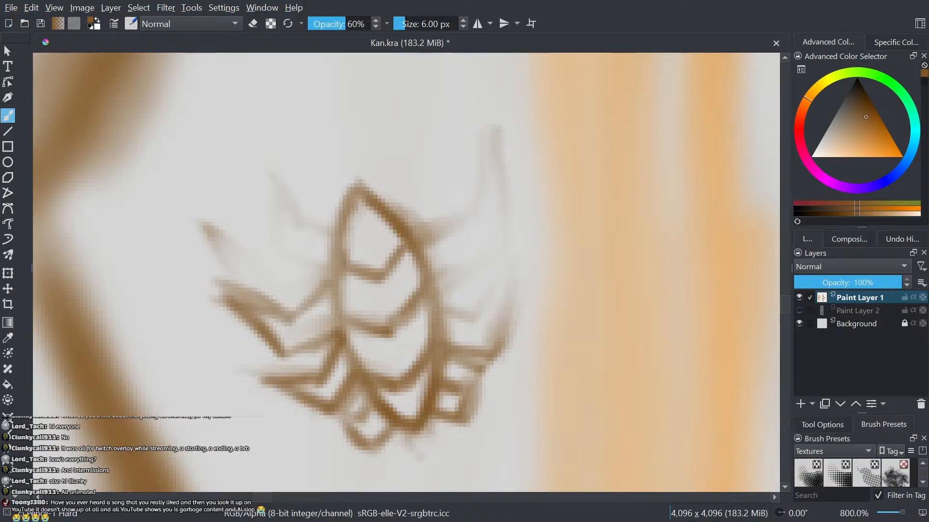
{"action": "mouse_move", "coordinate": [336, 334]}
{"action": "left_mouse_down"}
{"action": "mouse_move", "coordinate": [290, 358]}
{"action": "mouse_move", "coordinate": [250, 326]}
{"action": "left_mouse_up"}
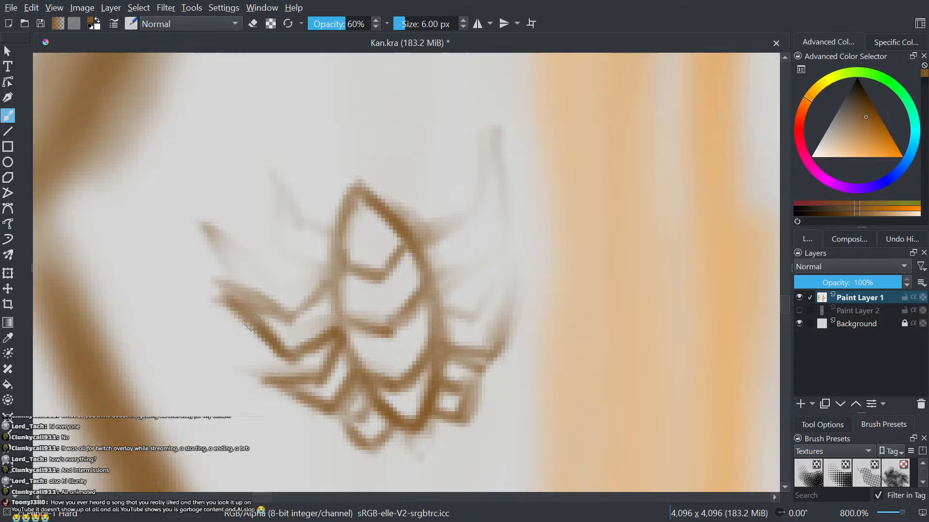
{"action": "mouse_move", "coordinate": [334, 283]}
{"action": "left_mouse_down"}
{"action": "mouse_move", "coordinate": [292, 328]}
{"action": "mouse_move", "coordinate": [229, 299]}
{"action": "left_mouse_up"}
{"action": "left_click_drag", "start_coordinate": [272, 343], "coordinate": [226, 300]}
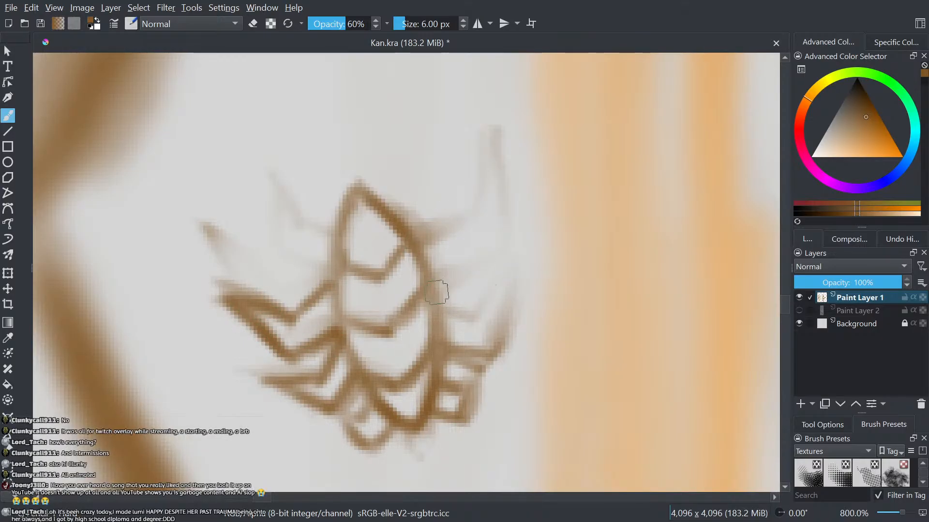
- Redraw the right arm above the small square segment with a sharp outward point, and darken the left arm's upper edge
{"action": "left_click_drag", "start_coordinate": [437, 292], "coordinate": [472, 295]}
{"action": "left_click_drag", "start_coordinate": [483, 360], "coordinate": [526, 299]}
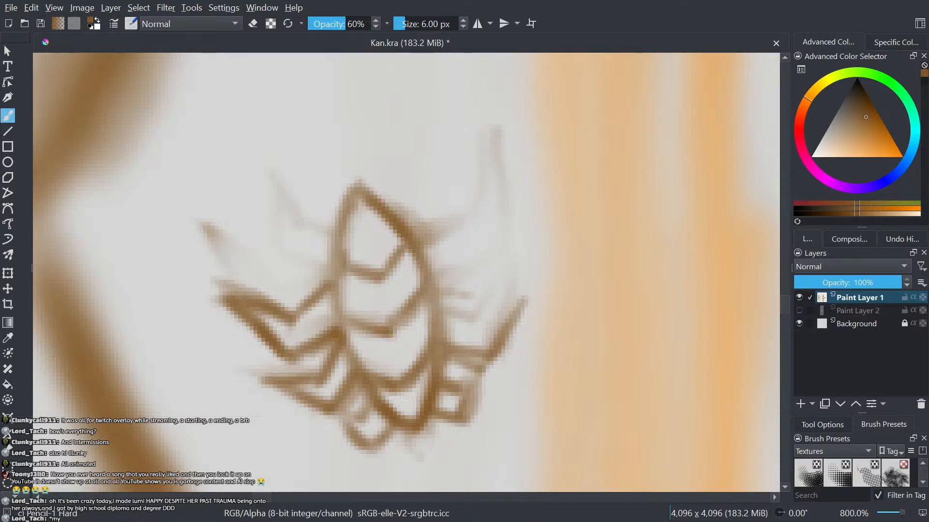
{"action": "left_click_drag", "start_coordinate": [326, 285], "coordinate": [295, 315]}
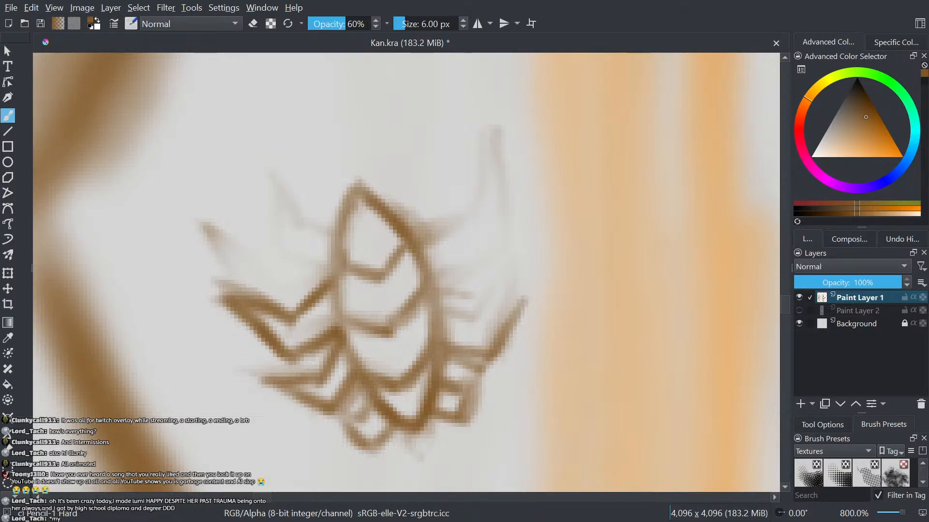
{"action": "left_click_drag", "start_coordinate": [435, 292], "coordinate": [483, 289]}
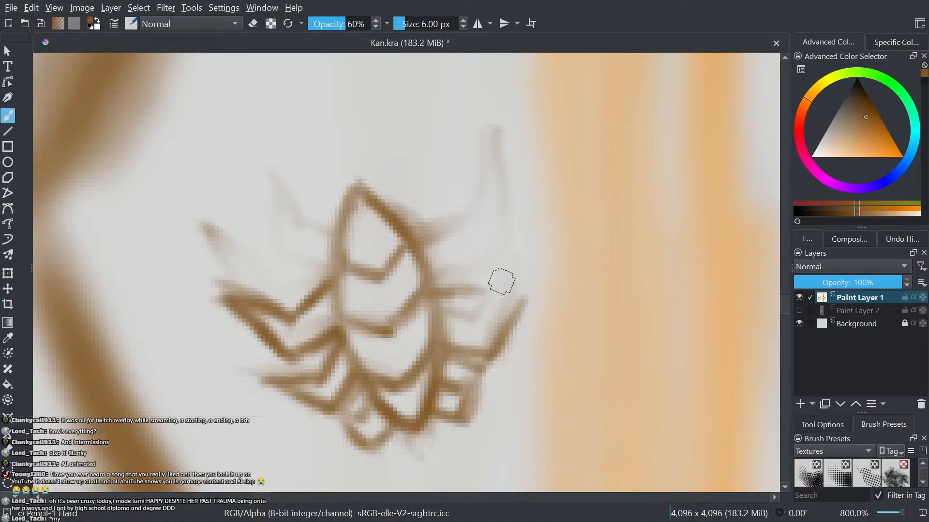
{"action": "mouse_move", "coordinate": [484, 369]}
{"action": "left_mouse_down"}
{"action": "mouse_move", "coordinate": [513, 302]}
{"action": "mouse_move", "coordinate": [478, 333]}
{"action": "mouse_move", "coordinate": [450, 329]}
{"action": "mouse_move", "coordinate": [433, 312]}
{"action": "mouse_move", "coordinate": [473, 335]}
{"action": "mouse_move", "coordinate": [487, 306]}
{"action": "mouse_move", "coordinate": [480, 350]}
{"action": "mouse_move", "coordinate": [471, 351]}
{"action": "mouse_move", "coordinate": [508, 322]}
{"action": "mouse_move", "coordinate": [505, 314]}
{"action": "mouse_move", "coordinate": [488, 337]}
{"action": "mouse_move", "coordinate": [452, 343]}
{"action": "mouse_move", "coordinate": [436, 333]}
{"action": "mouse_move", "coordinate": [478, 311]}
{"action": "mouse_move", "coordinate": [460, 349]}
{"action": "mouse_move", "coordinate": [476, 348]}
{"action": "mouse_move", "coordinate": [469, 357]}
{"action": "mouse_move", "coordinate": [473, 350]}
{"action": "mouse_move", "coordinate": [434, 349]}
{"action": "mouse_move", "coordinate": [477, 347]}
{"action": "mouse_move", "coordinate": [483, 361]}
{"action": "mouse_move", "coordinate": [448, 365]}
{"action": "mouse_move", "coordinate": [429, 356]}
{"action": "mouse_move", "coordinate": [428, 298]}
{"action": "left_mouse_up"}
{"action": "key", "text": "e"}
{"action": "key", "text": "e"}
{"action": "key", "text": "e"}
{"action": "key", "text": "e"}
- Darken the leaf's outline along its right and left sides where the arms attach
{"action": "left_click_drag", "start_coordinate": [442, 358], "coordinate": [439, 306]}
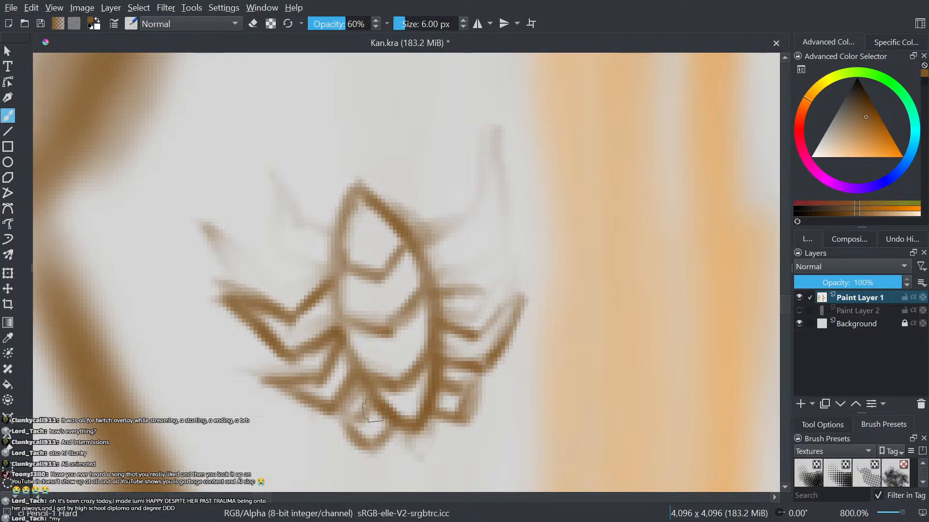
{"action": "left_click_drag", "start_coordinate": [373, 411], "coordinate": [357, 381]}
{"action": "mouse_move", "coordinate": [337, 320]}
{"action": "left_mouse_down"}
{"action": "mouse_move", "coordinate": [333, 284]}
{"action": "mouse_move", "coordinate": [337, 334]}
{"action": "mouse_move", "coordinate": [339, 239]}
{"action": "left_mouse_up"}
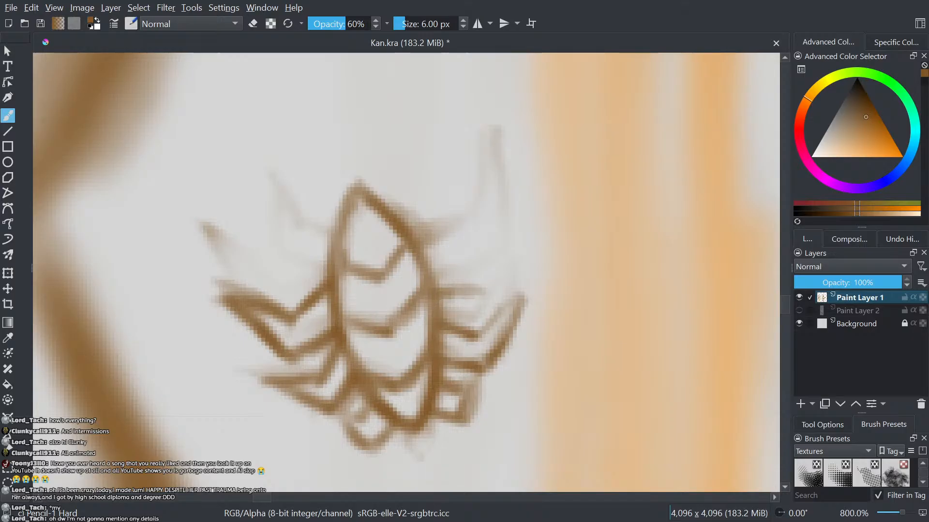
- Draw a sharply pointed right arm above the existing right arms and darken its base lines and both outer edges
{"action": "key", "text": "e"}
{"action": "key", "text": "e"}
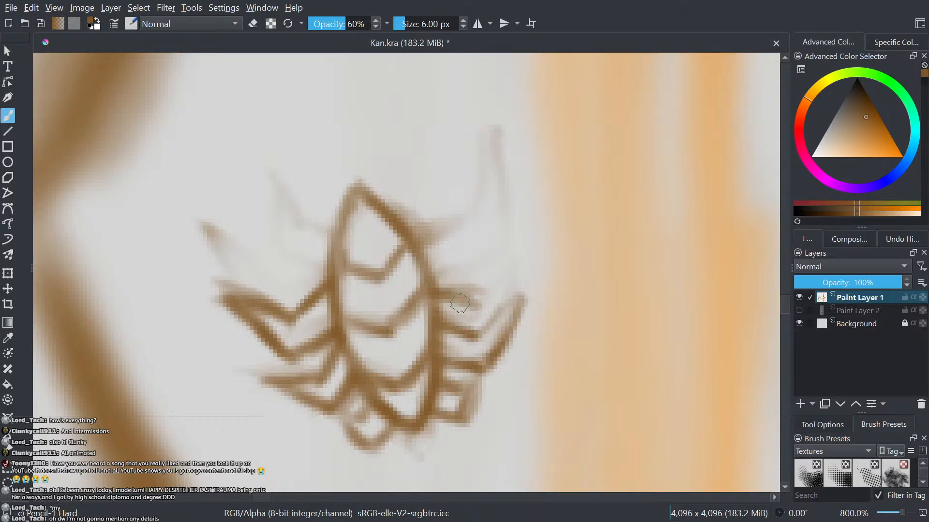
{"action": "mouse_move", "coordinate": [479, 301]}
{"action": "left_mouse_down"}
{"action": "mouse_move", "coordinate": [517, 225]}
{"action": "mouse_move", "coordinate": [473, 260]}
{"action": "left_mouse_up"}
{"action": "mouse_move", "coordinate": [493, 281]}
{"action": "left_mouse_down"}
{"action": "mouse_move", "coordinate": [518, 215]}
{"action": "mouse_move", "coordinate": [458, 267]}
{"action": "mouse_move", "coordinate": [432, 254]}
{"action": "left_mouse_up"}
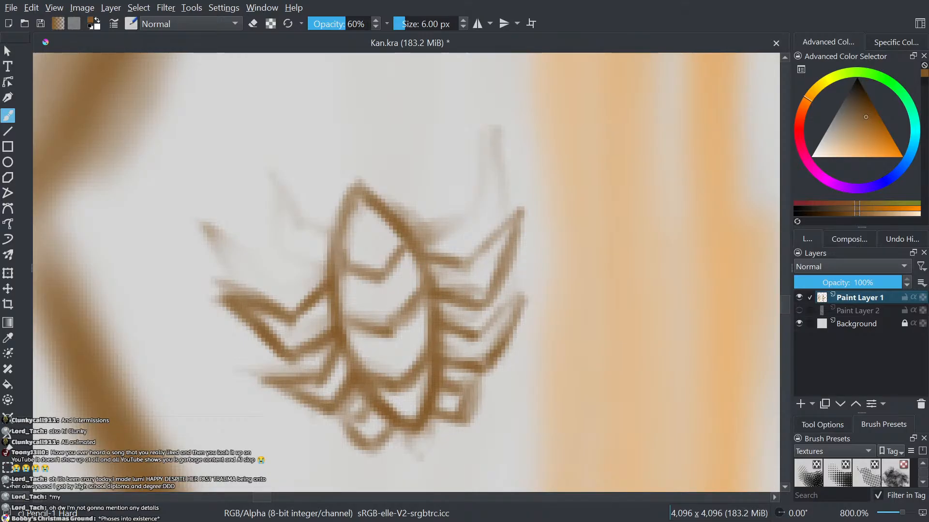
{"action": "left_click_drag", "start_coordinate": [466, 259], "coordinate": [426, 250]}
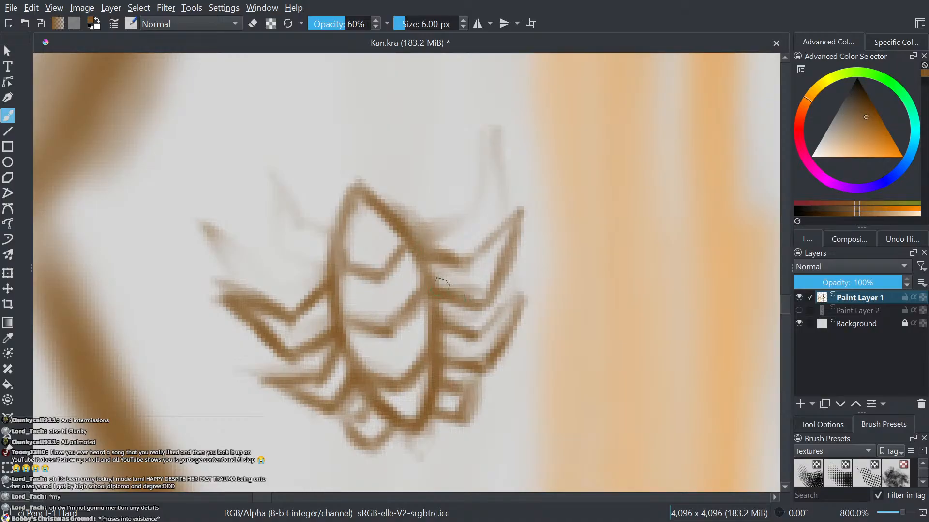
{"action": "left_click_drag", "start_coordinate": [490, 299], "coordinate": [520, 210]}
{"action": "left_click_drag", "start_coordinate": [518, 210], "coordinate": [469, 260]}
{"action": "left_click_drag", "start_coordinate": [488, 229], "coordinate": [419, 246]}
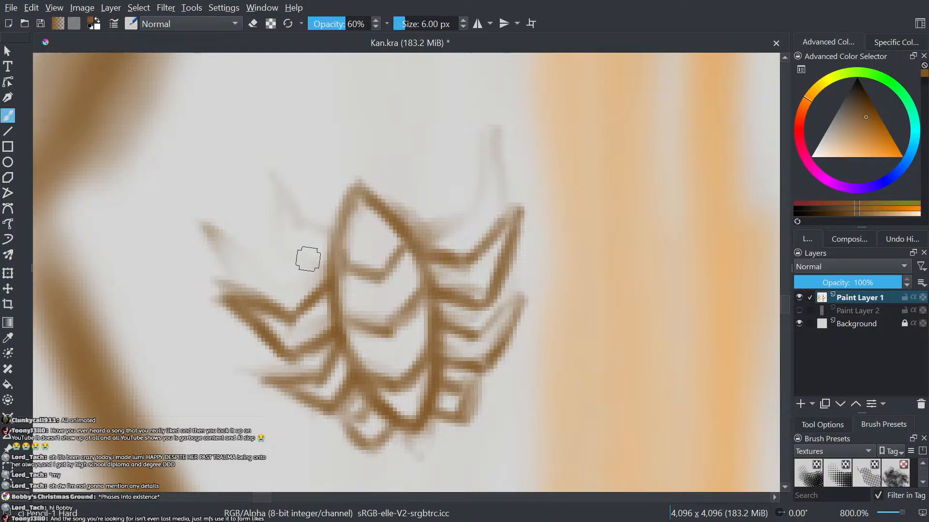
- Draw an upward-pointing left arm above the wide left arm, attached to the leaf's upper left side
{"action": "left_click_drag", "start_coordinate": [320, 276], "coordinate": [256, 267]}
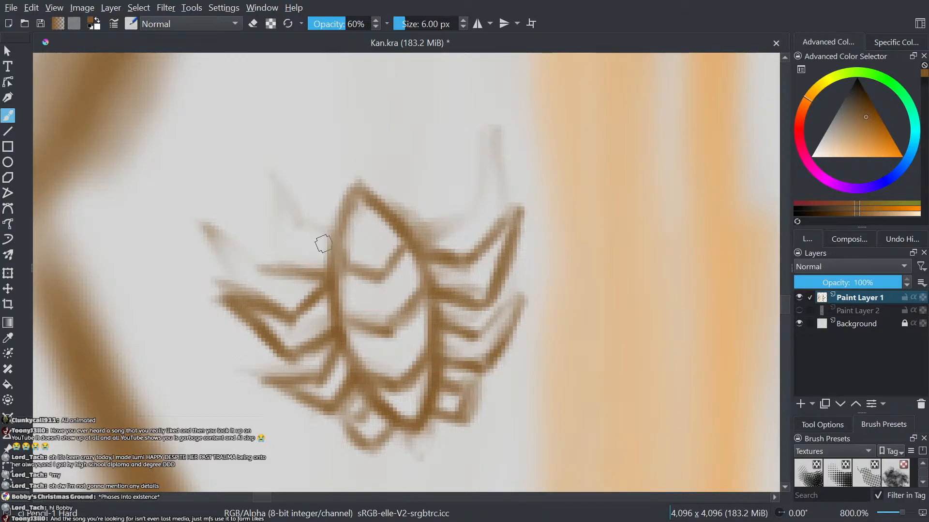
{"action": "left_click_drag", "start_coordinate": [324, 245], "coordinate": [277, 236]}
{"action": "left_click_drag", "start_coordinate": [261, 269], "coordinate": [253, 211]}
{"action": "mouse_move", "coordinate": [277, 245]}
{"action": "left_mouse_down"}
{"action": "mouse_move", "coordinate": [248, 186]}
{"action": "mouse_move", "coordinate": [262, 262]}
{"action": "left_mouse_up"}
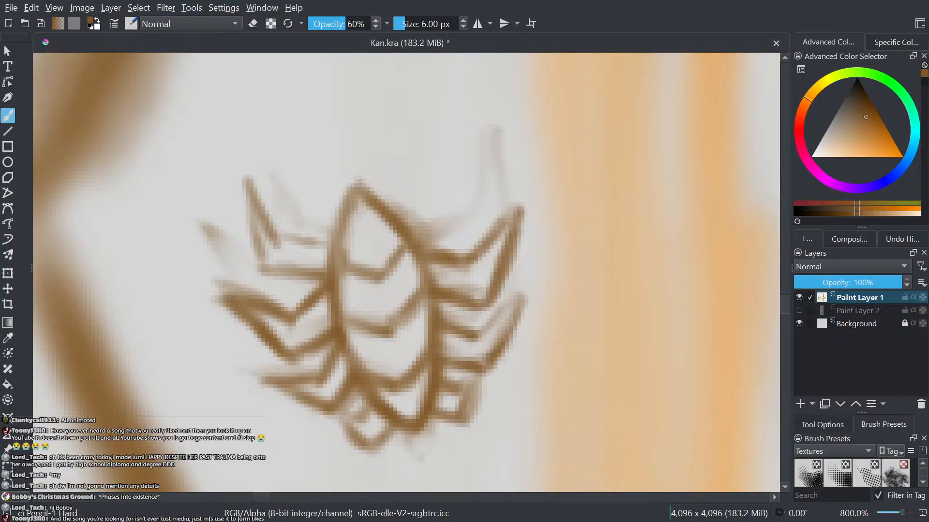
- Draw a taller right arm above the others, bending upward and inward to a sharp point
{"action": "mouse_move", "coordinate": [420, 237]}
{"action": "left_mouse_down"}
{"action": "mouse_move", "coordinate": [471, 222]}
{"action": "mouse_move", "coordinate": [476, 171]}
{"action": "left_mouse_up"}
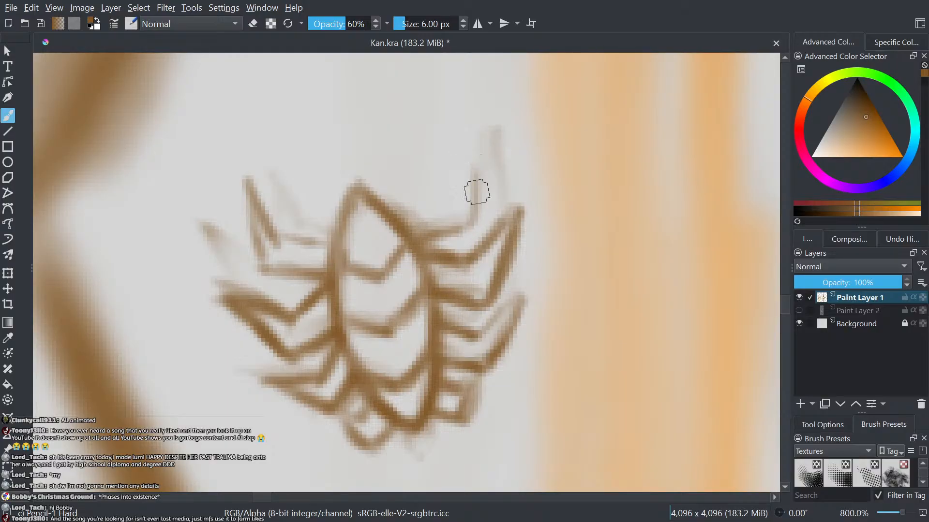
{"action": "left_click_drag", "start_coordinate": [479, 215], "coordinate": [439, 115]}
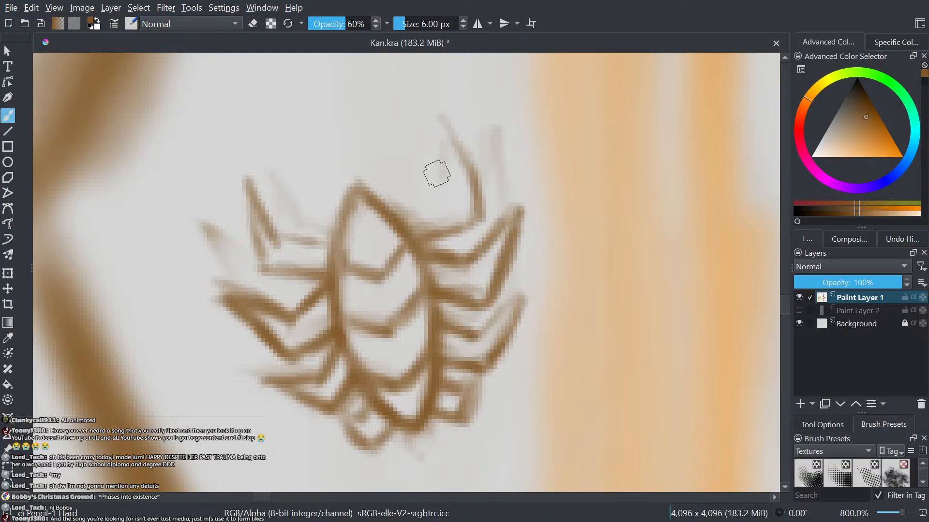
{"action": "mouse_move", "coordinate": [434, 201]}
{"action": "left_mouse_down"}
{"action": "mouse_move", "coordinate": [415, 208]}
{"action": "mouse_move", "coordinate": [441, 187]}
{"action": "mouse_move", "coordinate": [444, 146]}
{"action": "mouse_move", "coordinate": [452, 193]}
{"action": "mouse_move", "coordinate": [434, 178]}
{"action": "mouse_move", "coordinate": [444, 153]}
{"action": "left_mouse_up"}
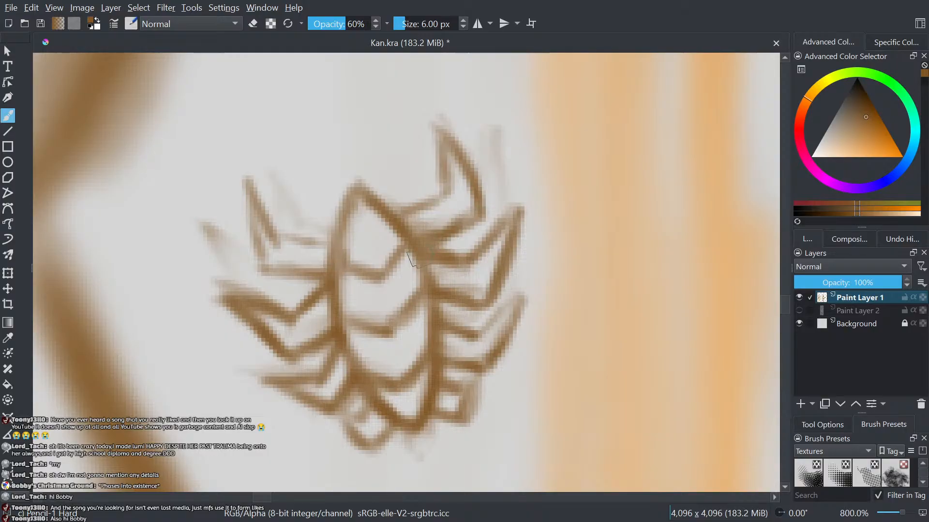
- Start a short arm at the leaf's upper right edge and draw a narrow, upward-pointing arm at its upper left
{"action": "left_click_drag", "start_coordinate": [411, 207], "coordinate": [413, 184]}
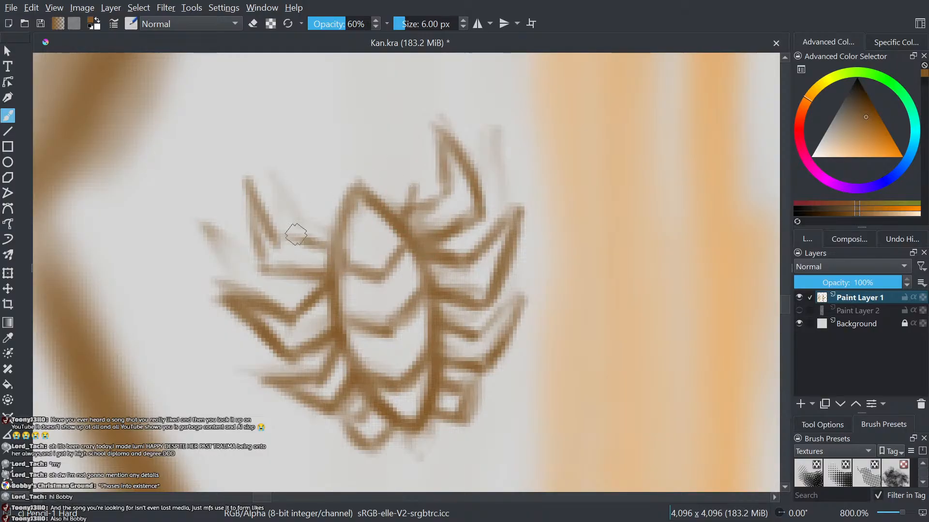
{"action": "mouse_move", "coordinate": [296, 234]}
{"action": "left_mouse_down"}
{"action": "mouse_move", "coordinate": [279, 237]}
{"action": "mouse_move", "coordinate": [299, 183]}
{"action": "left_mouse_up"}
{"action": "left_click_drag", "start_coordinate": [324, 201], "coordinate": [340, 210]}
{"action": "mouse_move", "coordinate": [322, 201]}
{"action": "left_mouse_down"}
{"action": "mouse_move", "coordinate": [304, 162]}
{"action": "mouse_move", "coordinate": [297, 185]}
{"action": "left_mouse_up"}
- Complete the short, inward-pointing arm at the upper right and scribble small spikes above the leaf's tip
{"action": "left_click_drag", "start_coordinate": [419, 174], "coordinate": [387, 144]}
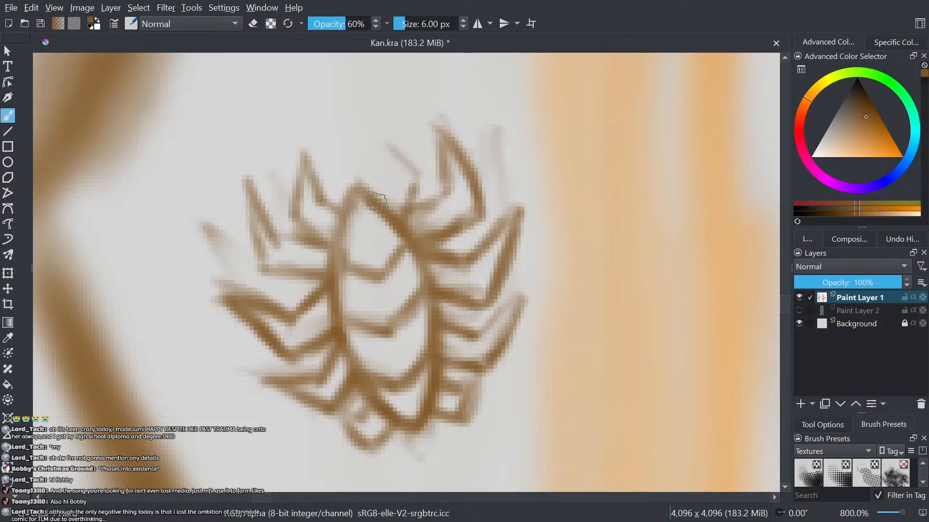
{"action": "left_click_drag", "start_coordinate": [386, 200], "coordinate": [368, 141]}
{"action": "mouse_move", "coordinate": [367, 141]}
{"action": "left_mouse_down"}
{"action": "mouse_move", "coordinate": [397, 163]}
{"action": "mouse_move", "coordinate": [357, 125]}
{"action": "left_mouse_up"}
{"action": "mouse_move", "coordinate": [366, 190]}
{"action": "left_mouse_down"}
{"action": "mouse_move", "coordinate": [338, 134]}
{"action": "mouse_move", "coordinate": [354, 193]}
{"action": "mouse_move", "coordinate": [347, 167]}
{"action": "mouse_move", "coordinate": [351, 192]}
{"action": "mouse_move", "coordinate": [334, 177]}
{"action": "mouse_move", "coordinate": [335, 154]}
{"action": "mouse_move", "coordinate": [345, 195]}
{"action": "left_mouse_up"}
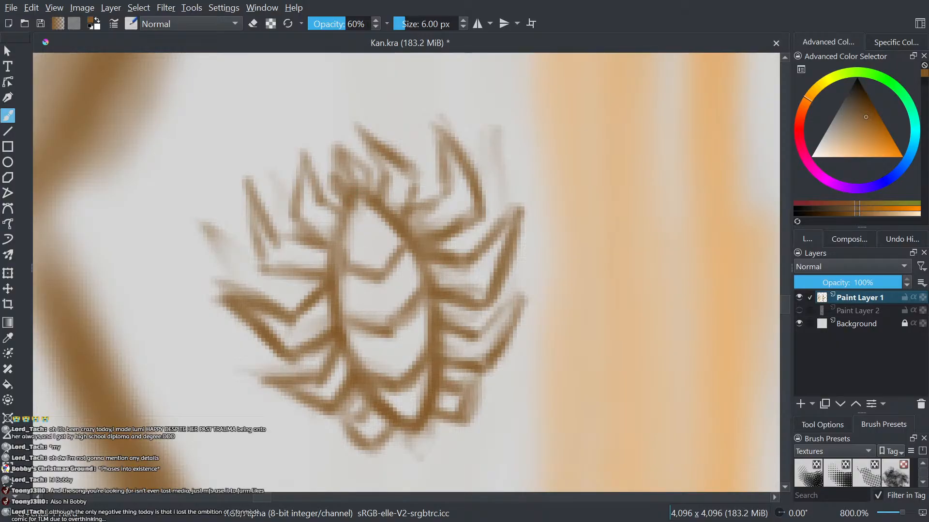
{"action": "mouse_move", "coordinate": [354, 162]}
{"action": "left_mouse_down"}
{"action": "mouse_move", "coordinate": [334, 152]}
{"action": "mouse_move", "coordinate": [354, 173]}
{"action": "mouse_move", "coordinate": [332, 147]}
{"action": "mouse_move", "coordinate": [335, 197]}
{"action": "mouse_move", "coordinate": [331, 170]}
{"action": "left_mouse_up"}
- Fade the scribbled spikes and the leaf's tip with the eraser, and redraw the two edges meeting at the tip
{"action": "key", "text": "e"}
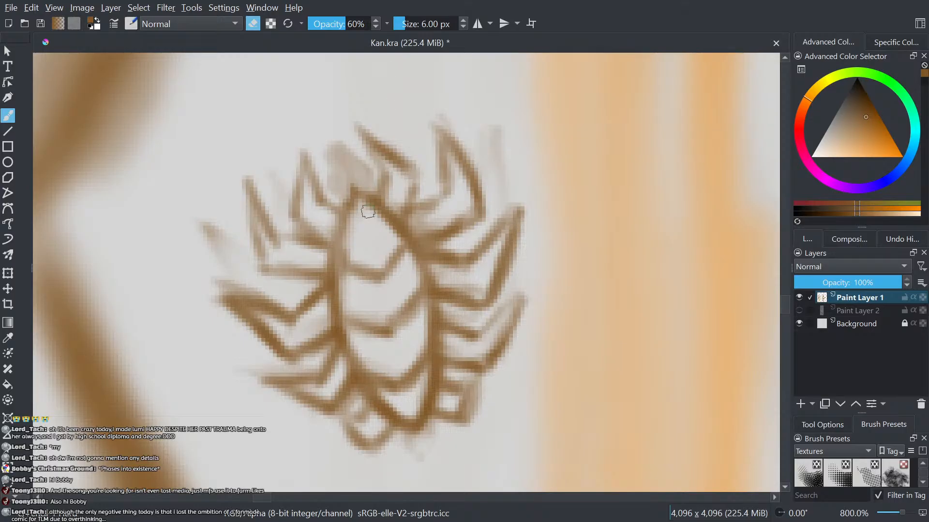
{"action": "left_click_drag", "start_coordinate": [368, 208], "coordinate": [353, 192]}
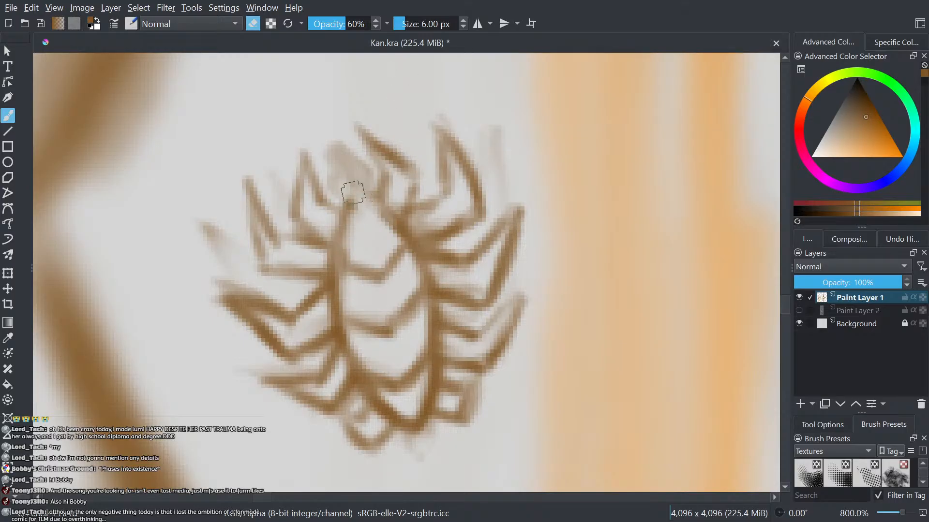
{"action": "key", "text": "e"}
{"action": "left_click_drag", "start_coordinate": [394, 225], "coordinate": [350, 184]}
{"action": "left_click_drag", "start_coordinate": [349, 186], "coordinate": [339, 254]}
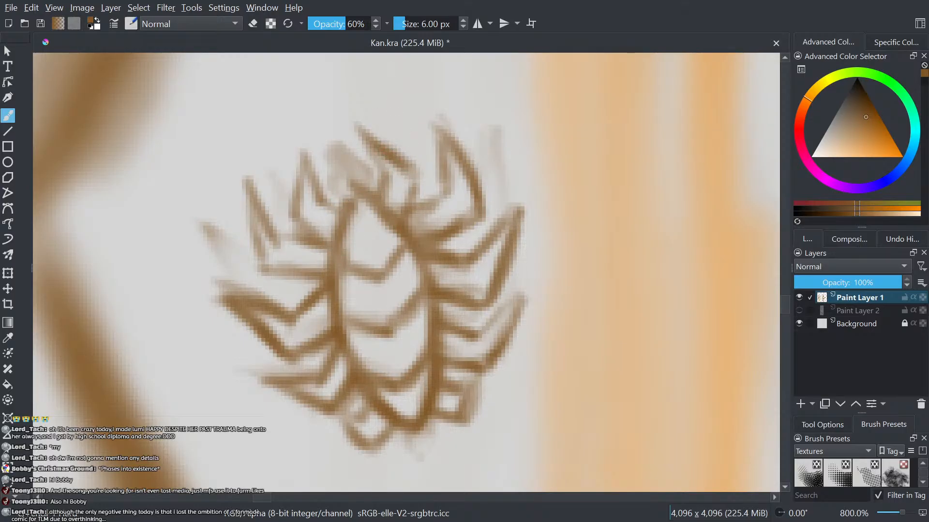
- Reduce the brush to 1 px and erase small spots in the faded smudge above the leaf's tip
{"action": "key", "text": "bracketleft"}
{"action": "key", "text": "bracketleft"}
{"action": "key", "text": "bracketleft"}
{"action": "key", "text": "bracketleft"}
{"action": "scroll", "coordinate": [361, 271], "scroll_direction": "up", "scroll_amount": 1}
{"action": "left_click_drag", "start_coordinate": [375, 215], "coordinate": [440, 408]}
{"action": "scroll", "coordinate": [428, 362], "scroll_direction": "up", "scroll_amount": 1}
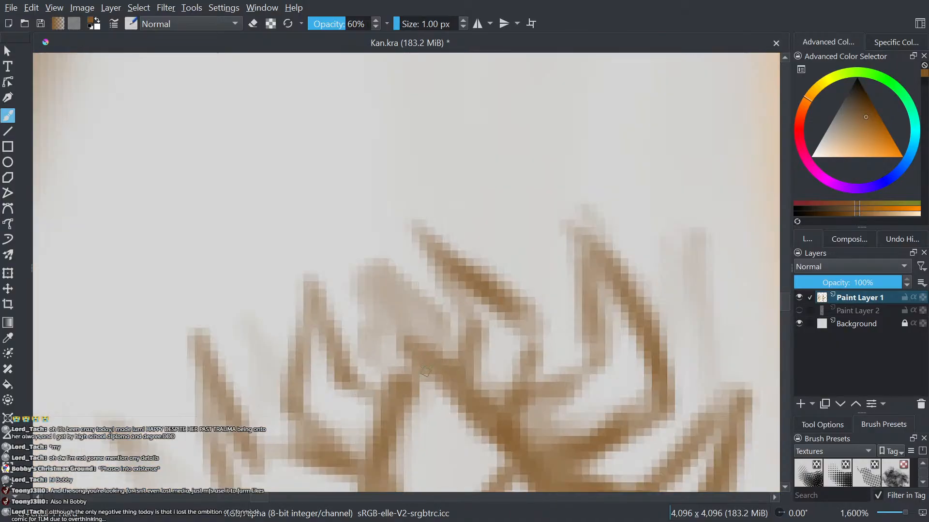
{"action": "key", "text": "e"}
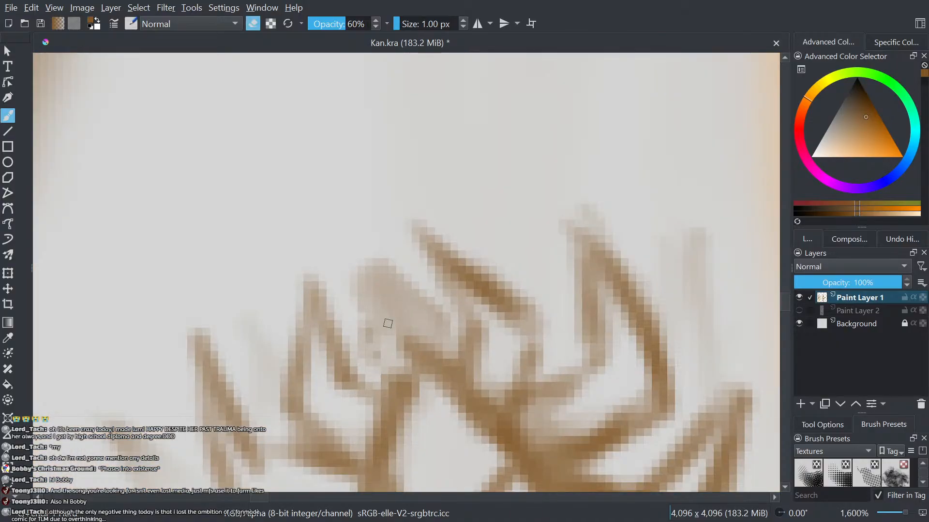
{"action": "key", "text": "e"}
- With a 4 px brush, darken the narrow upper left arm, add a small pointed arm beside it, and reinforce the leaf's tip
{"action": "key", "text": "bracketright"}
{"action": "key", "text": "bracketright"}
{"action": "key", "text": "bracketright"}
{"action": "key", "text": "bracketright"}
{"action": "key", "text": "bracketleft"}
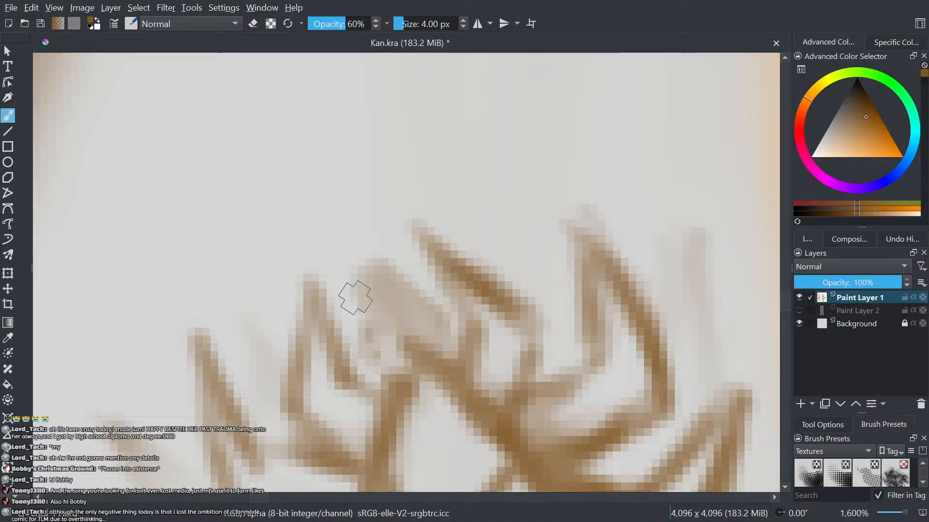
{"action": "mouse_move", "coordinate": [375, 406]}
{"action": "left_mouse_down"}
{"action": "mouse_move", "coordinate": [343, 393]}
{"action": "mouse_move", "coordinate": [323, 348]}
{"action": "mouse_move", "coordinate": [297, 425]}
{"action": "left_mouse_up"}
{"action": "left_click_drag", "start_coordinate": [357, 457], "coordinate": [302, 432]}
{"action": "mouse_move", "coordinate": [393, 387]}
{"action": "left_mouse_down"}
{"action": "mouse_move", "coordinate": [379, 338]}
{"action": "mouse_move", "coordinate": [387, 381]}
{"action": "mouse_move", "coordinate": [348, 346]}
{"action": "mouse_move", "coordinate": [353, 304]}
{"action": "mouse_move", "coordinate": [365, 384]}
{"action": "left_mouse_up"}
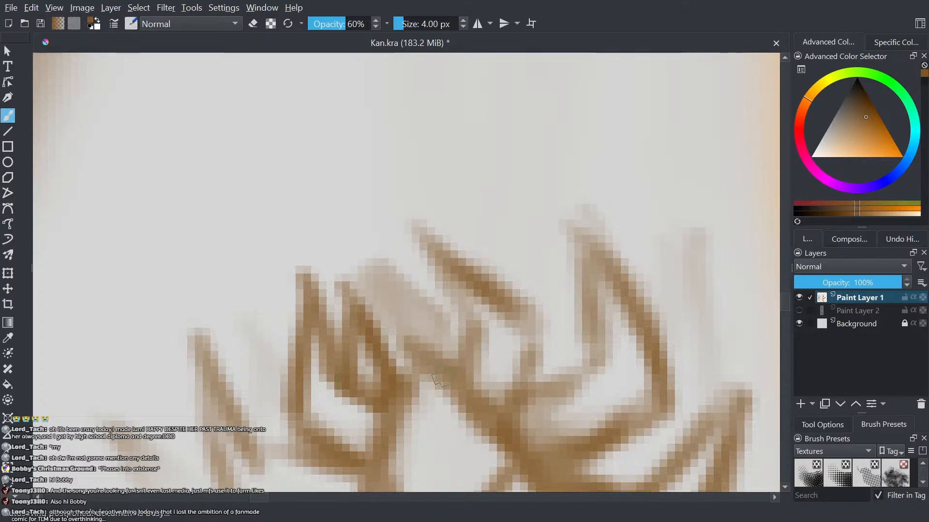
{"action": "mouse_move", "coordinate": [460, 386]}
{"action": "left_mouse_down"}
{"action": "mouse_move", "coordinate": [404, 371]}
{"action": "mouse_move", "coordinate": [400, 425]}
{"action": "left_mouse_up"}
- Lighten the area above the leaf's tip and draw a small pointed arm inside the short upper right arm
{"action": "key", "text": "e"}
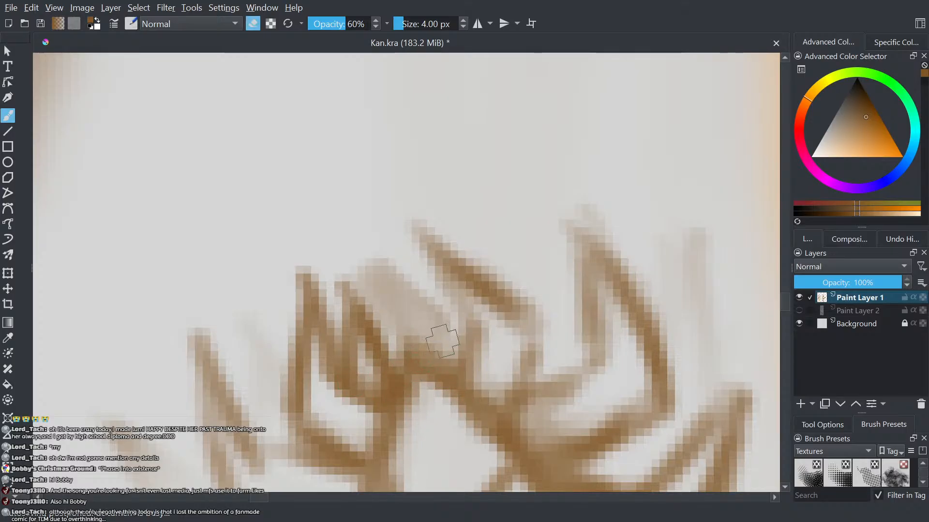
{"action": "mouse_move", "coordinate": [442, 341]}
{"action": "left_mouse_down"}
{"action": "mouse_move", "coordinate": [410, 335]}
{"action": "mouse_move", "coordinate": [402, 363]}
{"action": "left_mouse_up"}
{"action": "key", "text": "e"}
{"action": "mouse_move", "coordinate": [468, 314]}
{"action": "left_mouse_down"}
{"action": "mouse_move", "coordinate": [460, 354]}
{"action": "mouse_move", "coordinate": [424, 311]}
{"action": "mouse_move", "coordinate": [477, 342]}
{"action": "mouse_move", "coordinate": [469, 321]}
{"action": "mouse_move", "coordinate": [396, 259]}
{"action": "left_mouse_up"}
{"action": "left_click_drag", "start_coordinate": [397, 259], "coordinate": [426, 333]}
{"action": "key", "text": "e"}
{"action": "mouse_move", "coordinate": [476, 387]}
{"action": "left_mouse_down"}
{"action": "mouse_move", "coordinate": [484, 351]}
{"action": "mouse_move", "coordinate": [466, 387]}
{"action": "mouse_move", "coordinate": [435, 271]}
{"action": "mouse_move", "coordinate": [530, 402]}
{"action": "mouse_move", "coordinate": [523, 310]}
{"action": "mouse_move", "coordinate": [466, 302]}
{"action": "left_mouse_up"}
{"action": "key", "text": "e"}
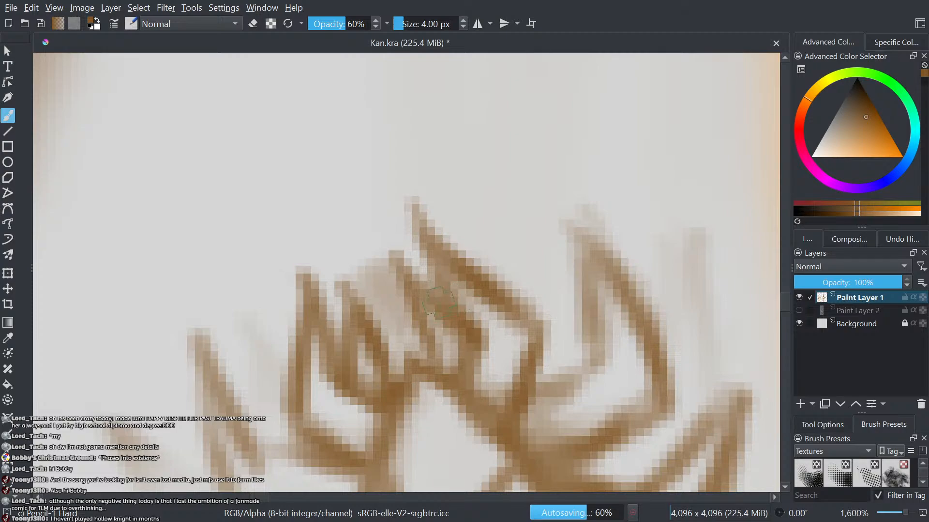
- Sharpen the point of the narrow upper left arm and darken the base lines of the left arms
{"action": "mouse_move", "coordinate": [414, 390]}
{"action": "left_mouse_down"}
{"action": "mouse_move", "coordinate": [489, 378]}
{"action": "mouse_move", "coordinate": [472, 377]}
{"action": "left_mouse_up"}
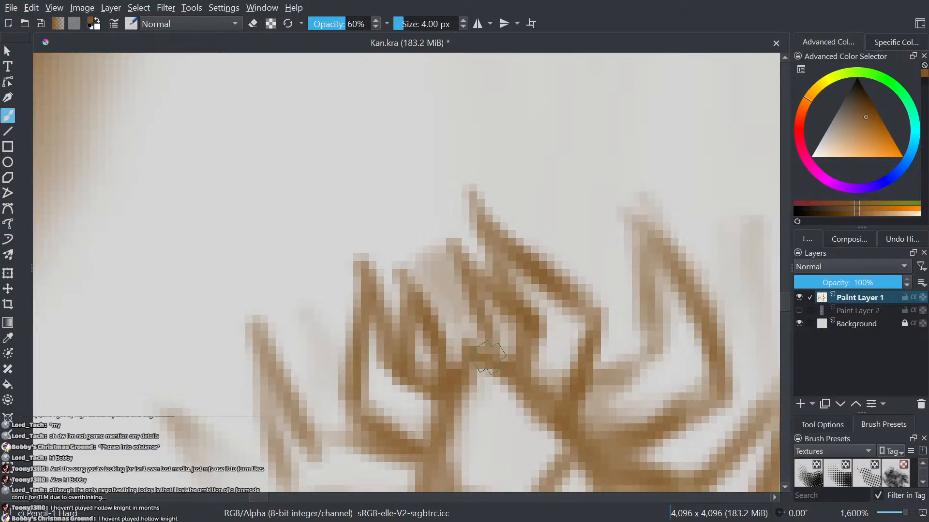
{"action": "left_click_drag", "start_coordinate": [360, 254], "coordinate": [352, 306]}
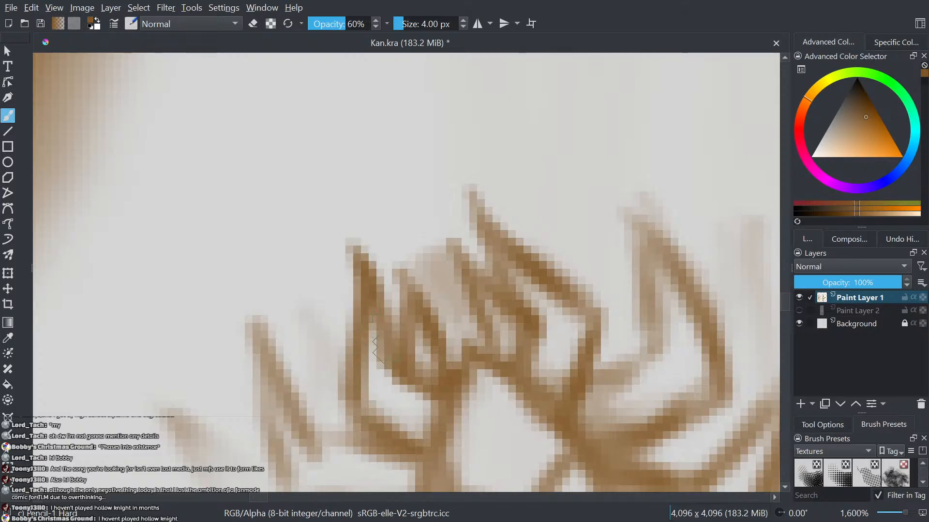
{"action": "mouse_move", "coordinate": [421, 439]}
{"action": "left_mouse_down"}
{"action": "mouse_move", "coordinate": [372, 418]}
{"action": "mouse_move", "coordinate": [352, 393]}
{"action": "mouse_move", "coordinate": [359, 275]}
{"action": "mouse_move", "coordinate": [306, 292]}
{"action": "left_mouse_up"}
{"action": "scroll", "coordinate": [355, 405], "scroll_direction": "down", "scroll_amount": 1}
{"action": "scroll", "coordinate": [365, 298], "scroll_direction": "up", "scroll_amount": 1}
{"action": "left_click_drag", "start_coordinate": [375, 365], "coordinate": [272, 348]}
{"action": "left_click_drag", "start_coordinate": [474, 356], "coordinate": [417, 348]}
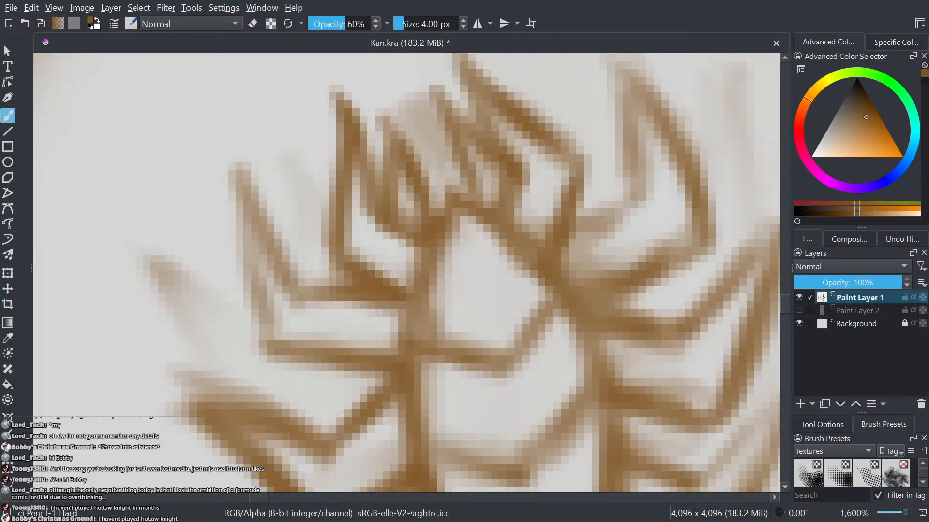
- Clean up the inside of the leaf's tip with the eraser and fill the gap above it with thin parallel spikes
{"action": "key", "text": "e"}
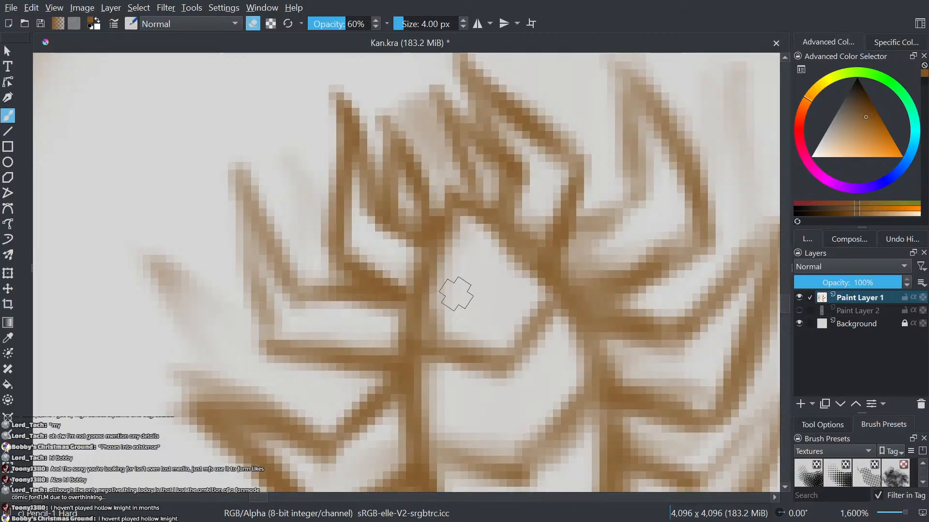
{"action": "mouse_move", "coordinate": [456, 290]}
{"action": "left_mouse_down"}
{"action": "mouse_move", "coordinate": [441, 300]}
{"action": "mouse_move", "coordinate": [432, 338]}
{"action": "mouse_move", "coordinate": [456, 227]}
{"action": "mouse_move", "coordinate": [452, 179]}
{"action": "mouse_move", "coordinate": [457, 222]}
{"action": "left_mouse_up"}
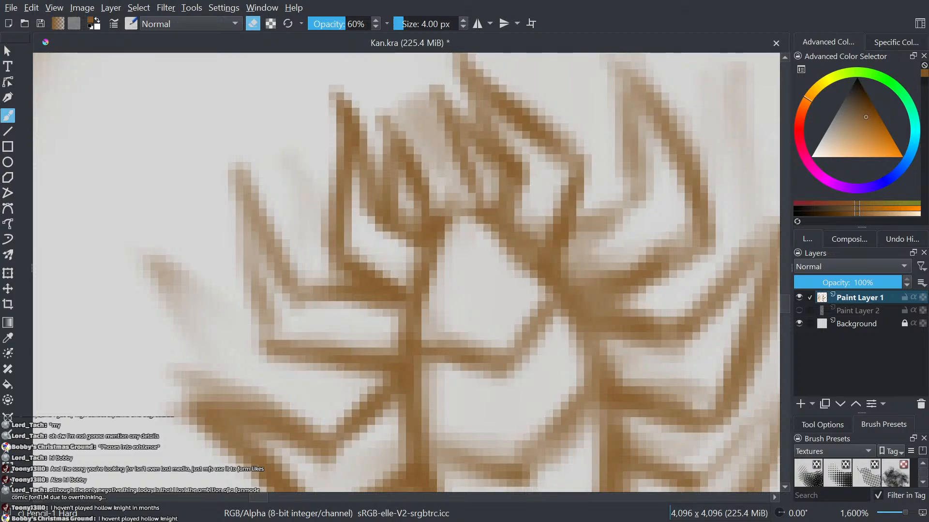
{"action": "key", "text": "e"}
{"action": "mouse_move", "coordinate": [448, 186]}
{"action": "left_mouse_down"}
{"action": "mouse_move", "coordinate": [433, 143]}
{"action": "mouse_move", "coordinate": [456, 159]}
{"action": "mouse_move", "coordinate": [439, 179]}
{"action": "mouse_move", "coordinate": [420, 120]}
{"action": "mouse_move", "coordinate": [413, 149]}
{"action": "mouse_move", "coordinate": [424, 160]}
{"action": "mouse_move", "coordinate": [428, 190]}
{"action": "left_mouse_up"}
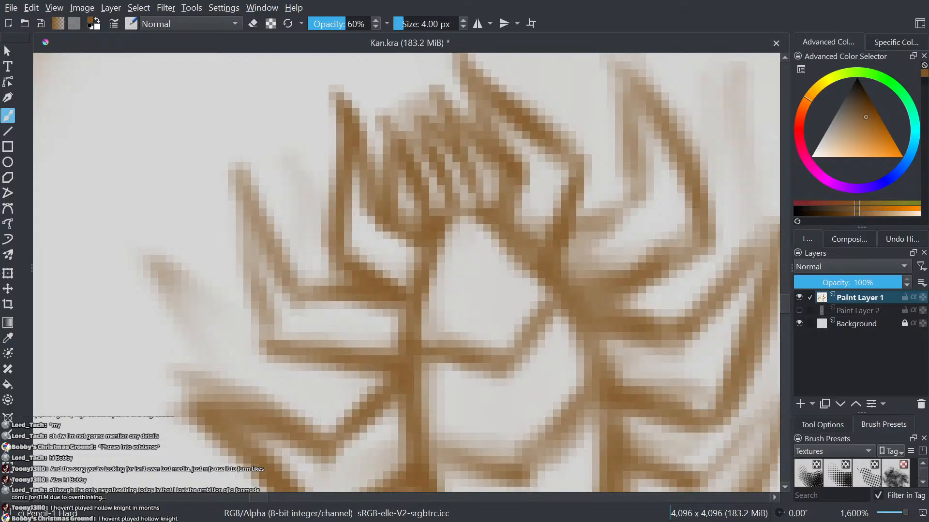
- Redraw the second left arm from the tip with a straighter outer edge and a darker, sharper inner edge
{"action": "mouse_move", "coordinate": [303, 256]}
{"action": "left_mouse_down"}
{"action": "mouse_move", "coordinate": [259, 169]}
{"action": "mouse_move", "coordinate": [276, 291]}
{"action": "left_mouse_up"}
{"action": "mouse_move", "coordinate": [271, 364]}
{"action": "left_mouse_down"}
{"action": "mouse_move", "coordinate": [262, 270]}
{"action": "mouse_move", "coordinate": [271, 275]}
{"action": "mouse_move", "coordinate": [268, 171]}
{"action": "mouse_move", "coordinate": [249, 157]}
{"action": "mouse_move", "coordinate": [254, 323]}
{"action": "mouse_move", "coordinate": [267, 354]}
{"action": "mouse_move", "coordinate": [298, 315]}
{"action": "mouse_move", "coordinate": [287, 326]}
{"action": "mouse_move", "coordinate": [277, 241]}
{"action": "mouse_move", "coordinate": [296, 203]}
{"action": "left_mouse_up"}
{"action": "key", "text": "e"}
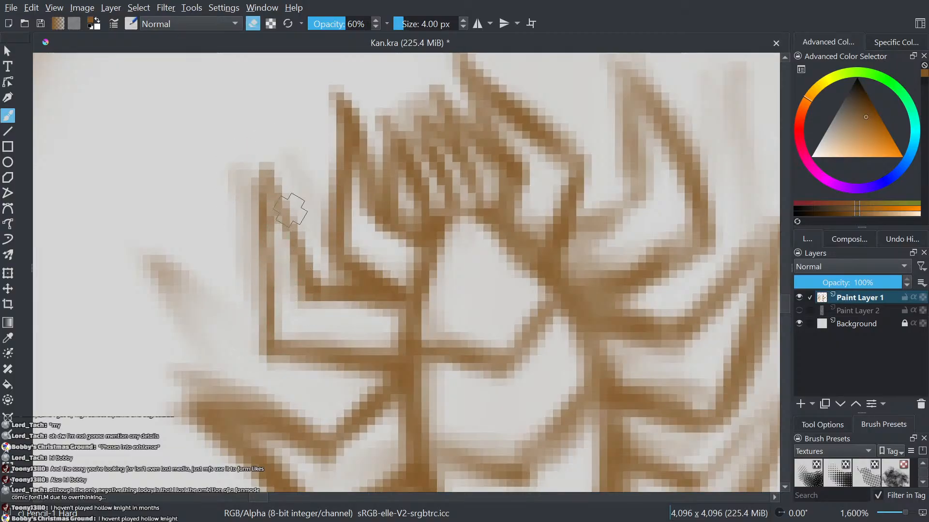
{"action": "key", "text": "e"}
{"action": "mouse_move", "coordinate": [313, 285]}
{"action": "left_mouse_down"}
{"action": "mouse_move", "coordinate": [265, 175]}
{"action": "mouse_move", "coordinate": [271, 332]}
{"action": "mouse_move", "coordinate": [276, 169]}
{"action": "left_mouse_up"}
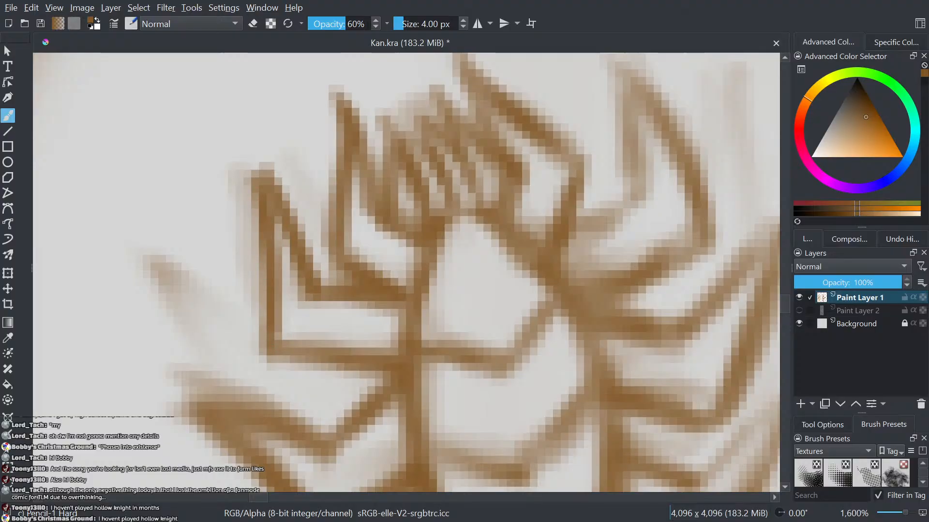
- Examine the finished emblem close up, on the backpack's pocket, and against the whole character sheet with its reference pictures
{"action": "scroll", "coordinate": [293, 467], "scroll_direction": "down", "scroll_amount": 5}
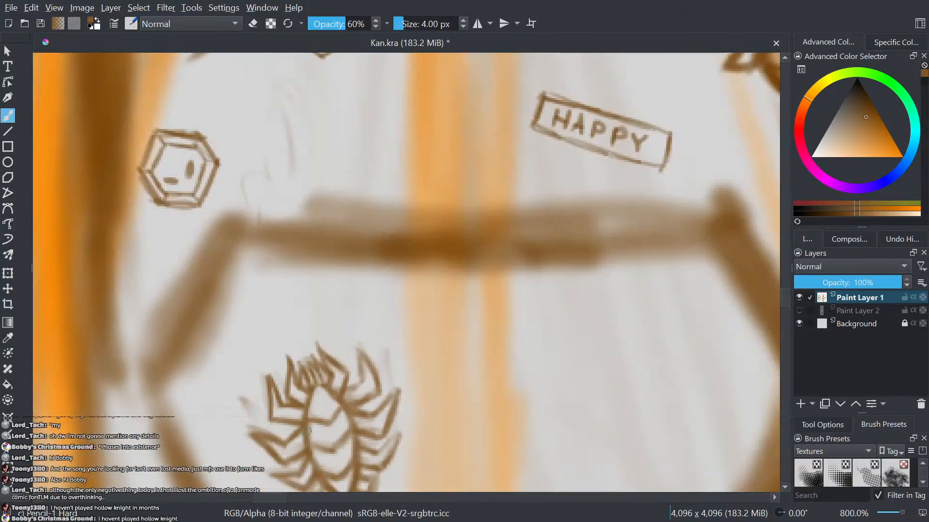
{"action": "scroll", "coordinate": [366, 412], "scroll_direction": "up", "scroll_amount": 3}
{"action": "scroll", "coordinate": [271, 377], "scroll_direction": "up", "scroll_amount": 3}
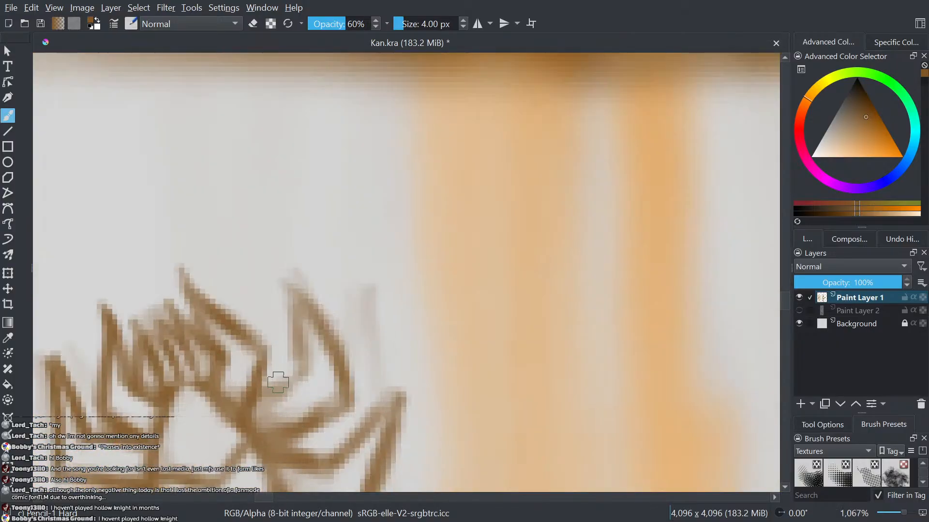
{"action": "mouse_move", "coordinate": [327, 401]}
{"action": "left_mouse_down"}
{"action": "mouse_move", "coordinate": [299, 368]}
{"action": "mouse_move", "coordinate": [296, 295]}
{"action": "mouse_move", "coordinate": [324, 387]}
{"action": "left_mouse_up"}
{"action": "scroll", "coordinate": [324, 387], "scroll_direction": "down", "scroll_amount": 6}
{"action": "left_click_drag", "start_coordinate": [172, 314], "coordinate": [341, 521]}
{"action": "scroll", "coordinate": [330, 288], "scroll_direction": "down", "scroll_amount": 7}
{"action": "left_click_drag", "start_coordinate": [383, 237], "coordinate": [290, 221]}
{"action": "scroll", "coordinate": [291, 223], "scroll_direction": "up", "scroll_amount": 4}
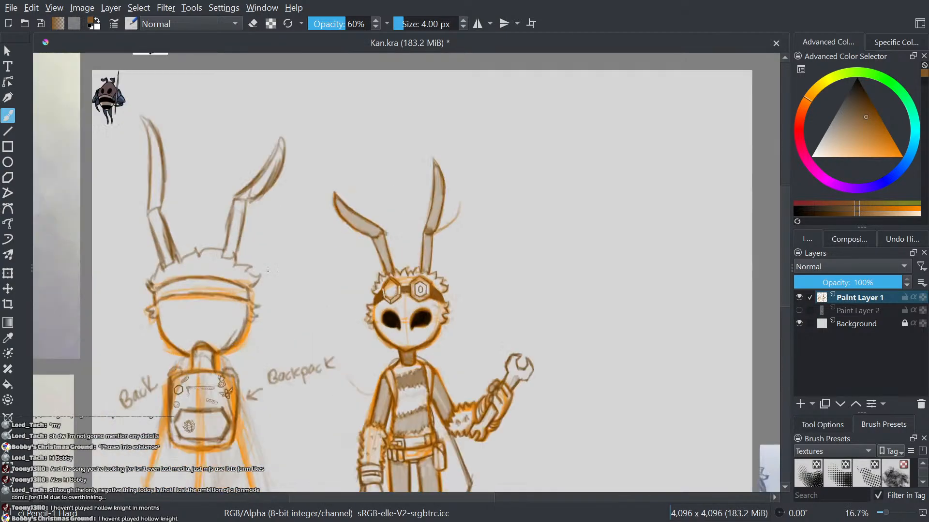
{"action": "left_click_drag", "start_coordinate": [296, 293], "coordinate": [517, 70]}
{"action": "scroll", "coordinate": [517, 71], "scroll_direction": "down", "scroll_amount": 1}
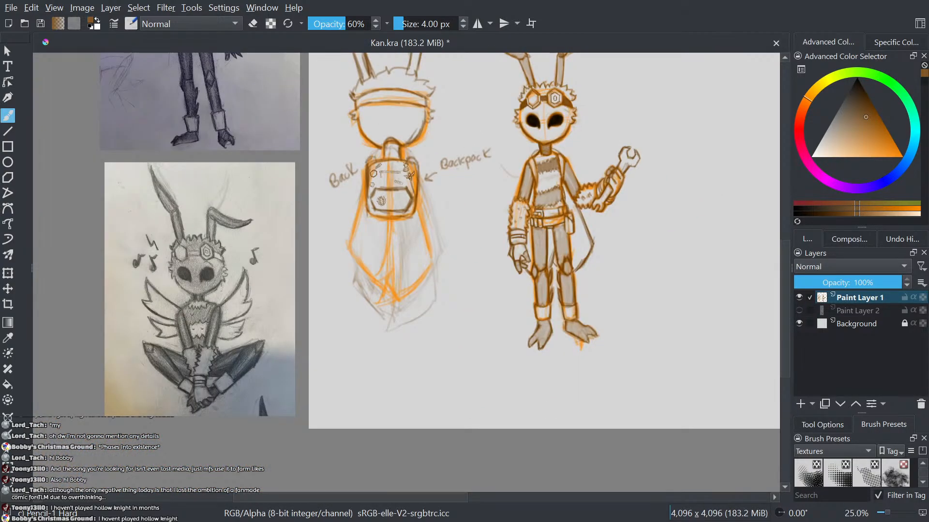
{"action": "left_click_drag", "start_coordinate": [665, 193], "coordinate": [621, 355]}
{"action": "scroll", "coordinate": [580, 373], "scroll_direction": "down", "scroll_amount": 1}
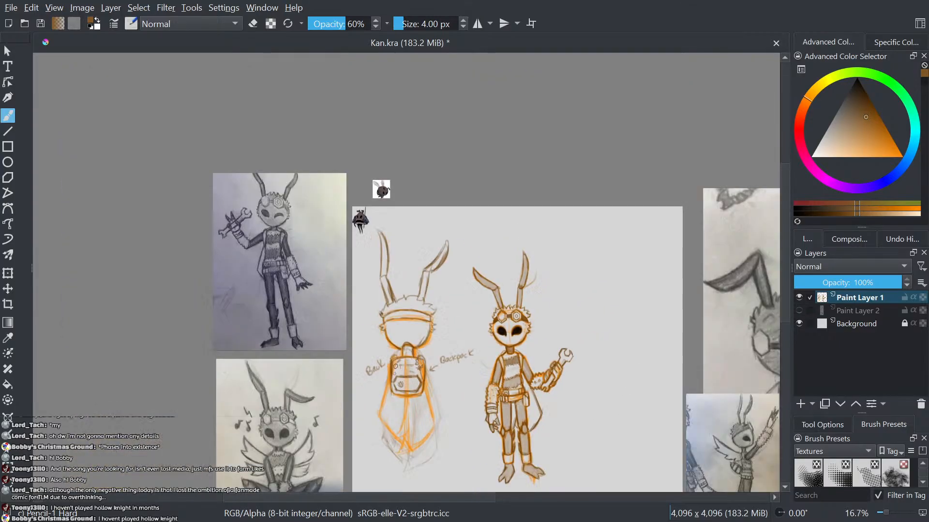
{"action": "left_click_drag", "start_coordinate": [563, 372], "coordinate": [549, 303]}
{"action": "scroll", "coordinate": [544, 285], "scroll_direction": "up", "scroll_amount": 1}
{"action": "scroll", "coordinate": [485, 317], "scroll_direction": "up", "scroll_amount": 2}
{"action": "left_click_drag", "start_coordinate": [394, 323], "coordinate": [568, 327]}
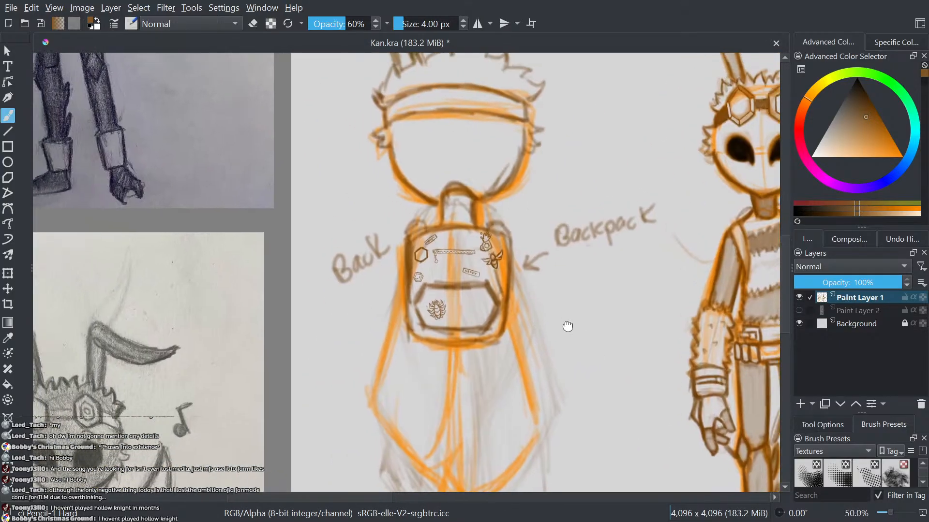
- Examine the leaf-shaped emblem close up and in relation to the whole hexagonal pocket
{"action": "scroll", "coordinate": [476, 292], "scroll_direction": "up", "scroll_amount": 3}
{"action": "left_click_drag", "start_coordinate": [477, 292], "coordinate": [534, 278]}
{"action": "scroll", "coordinate": [376, 297], "scroll_direction": "up", "scroll_amount": 2}
{"action": "scroll", "coordinate": [486, 320], "scroll_direction": "up", "scroll_amount": 1}
{"action": "left_click_drag", "start_coordinate": [486, 320], "coordinate": [293, 312]}
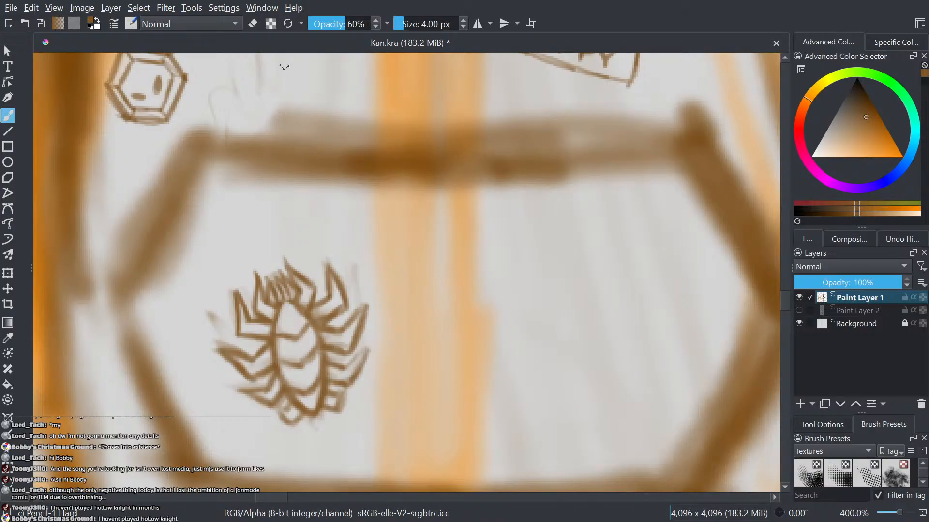
{"action": "scroll", "coordinate": [419, 373], "scroll_direction": "down", "scroll_amount": 4}
{"action": "scroll", "coordinate": [486, 370], "scroll_direction": "up", "scroll_amount": 2}
{"action": "scroll", "coordinate": [352, 344], "scroll_direction": "up", "scroll_amount": 2}
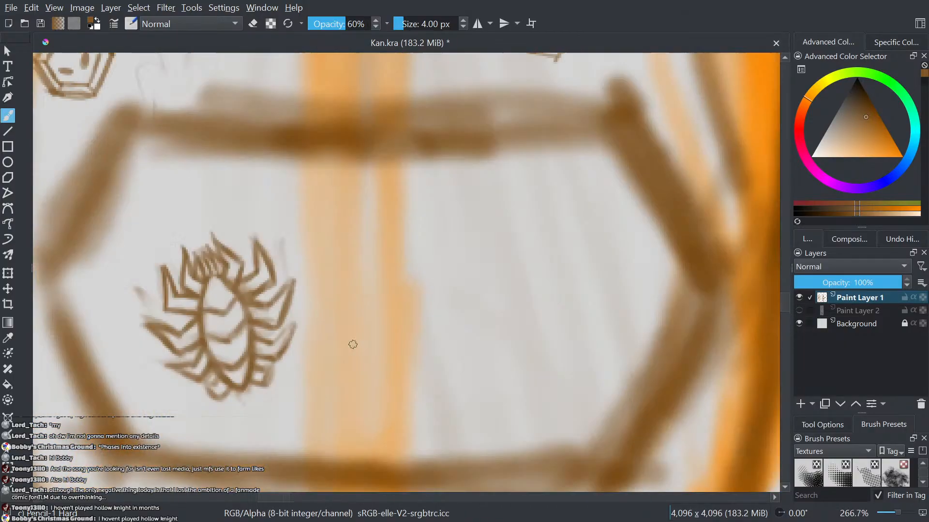
{"action": "scroll", "coordinate": [446, 333], "scroll_direction": "down", "scroll_amount": 2}
{"action": "scroll", "coordinate": [369, 325], "scroll_direction": "down", "scroll_amount": 1}
{"action": "scroll", "coordinate": [321, 338], "scroll_direction": "up", "scroll_amount": 4}
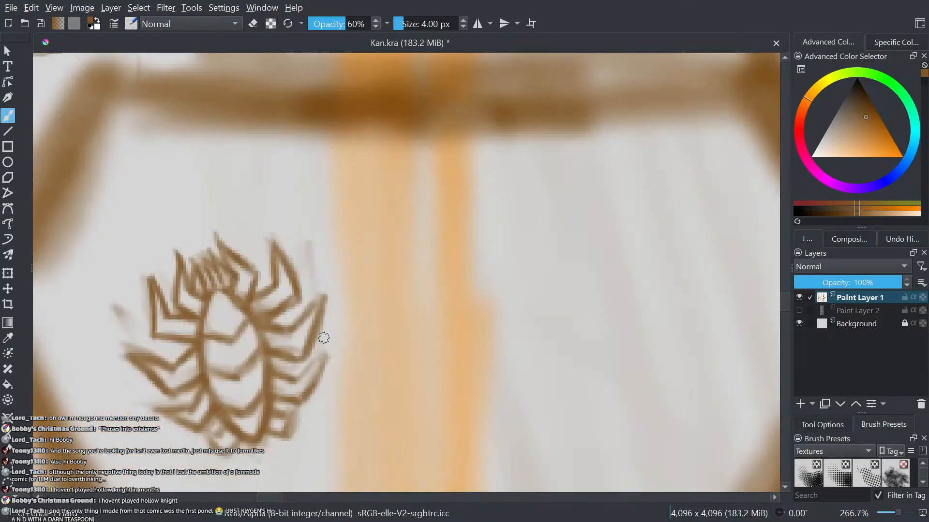
{"action": "left_click_drag", "start_coordinate": [333, 349], "coordinate": [448, 365]}
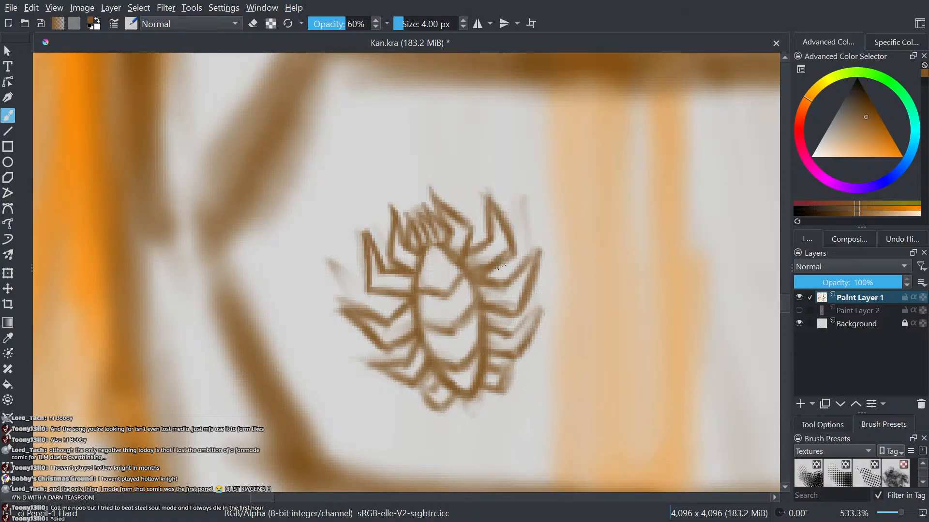
{"action": "scroll", "coordinate": [499, 319], "scroll_direction": "down", "scroll_amount": 5}
{"action": "scroll", "coordinate": [385, 368], "scroll_direction": "up", "scroll_amount": 4}
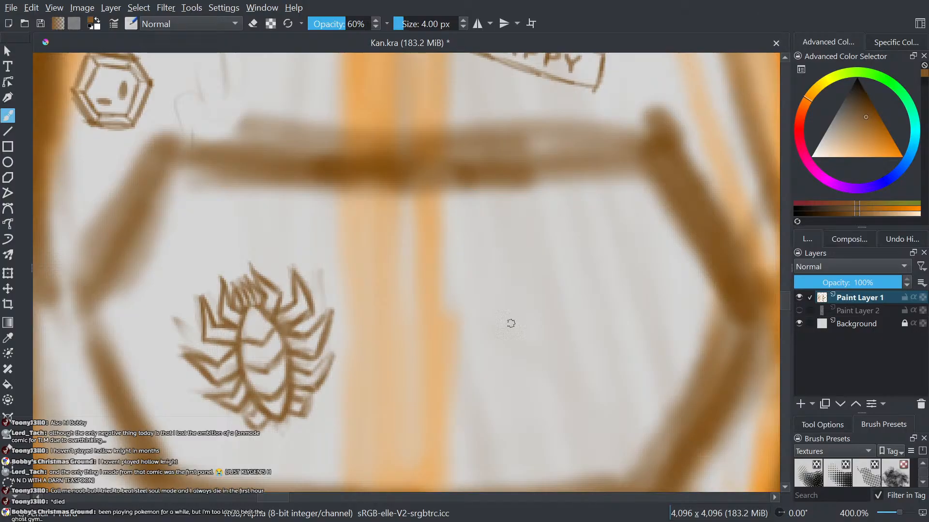
- Look over the patches, zipper and bee on the backpack above the hexagonal pocket
{"action": "scroll", "coordinate": [510, 323], "scroll_direction": "down", "scroll_amount": 5}
{"action": "scroll", "coordinate": [464, 344], "scroll_direction": "up", "scroll_amount": 3}
{"action": "left_click_drag", "start_coordinate": [376, 271], "coordinate": [414, 440]}
{"action": "scroll", "coordinate": [400, 370], "scroll_direction": "down", "scroll_amount": 2}
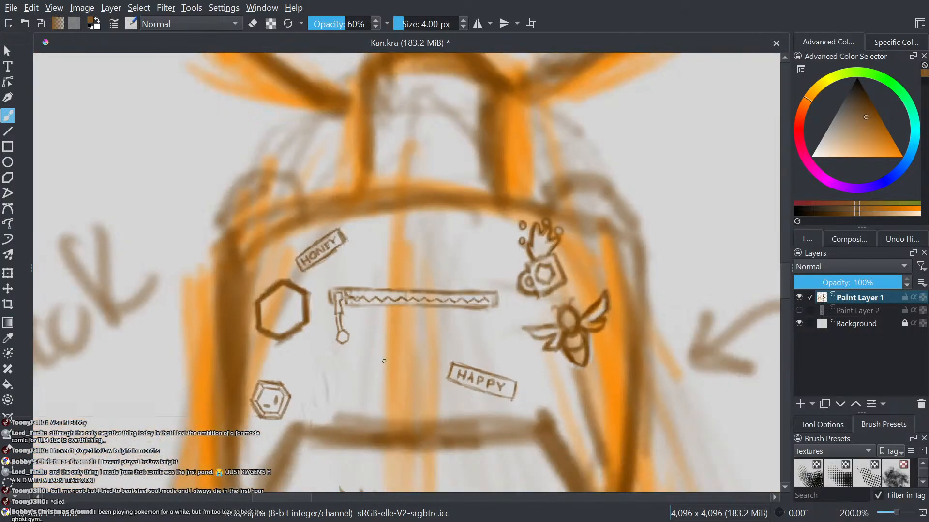
{"action": "scroll", "coordinate": [331, 343], "scroll_direction": "up", "scroll_amount": 2}
{"action": "scroll", "coordinate": [340, 316], "scroll_direction": "down", "scroll_amount": 2}
{"action": "left_click_drag", "start_coordinate": [379, 310], "coordinate": [344, 212]}
{"action": "scroll", "coordinate": [297, 323], "scroll_direction": "down", "scroll_amount": 3}
- Draw a small upright oval in the empty half of the hexagonal pocket and start two narrow pointed petals above it
{"action": "scroll", "coordinate": [327, 296], "scroll_direction": "up", "scroll_amount": 7}
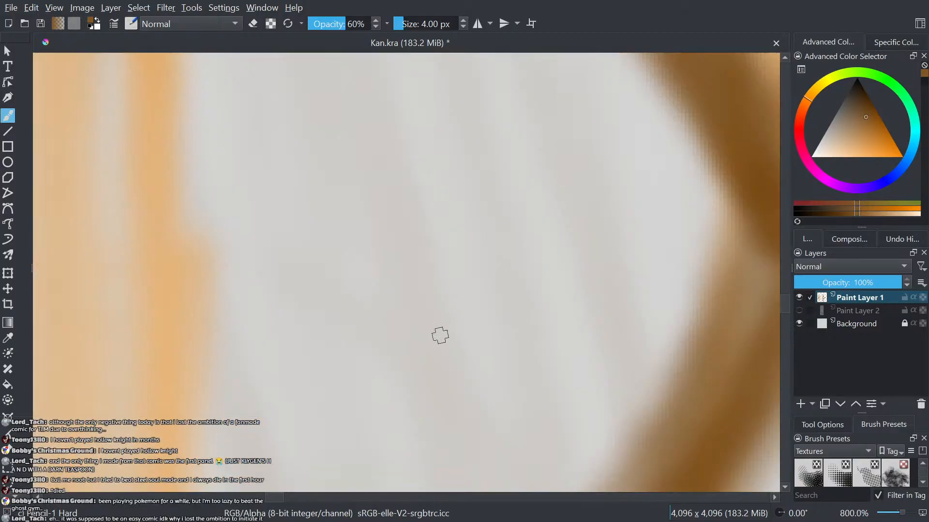
{"action": "mouse_move", "coordinate": [440, 336]}
{"action": "left_mouse_down"}
{"action": "mouse_move", "coordinate": [438, 309]}
{"action": "mouse_move", "coordinate": [437, 341]}
{"action": "mouse_move", "coordinate": [402, 355]}
{"action": "mouse_move", "coordinate": [416, 368]}
{"action": "left_mouse_up"}
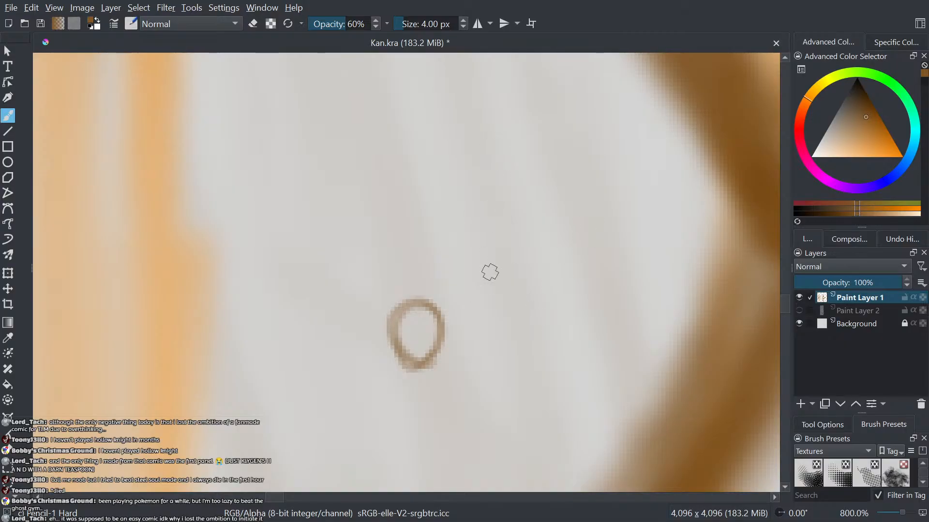
{"action": "left_click_drag", "start_coordinate": [417, 300], "coordinate": [430, 362]}
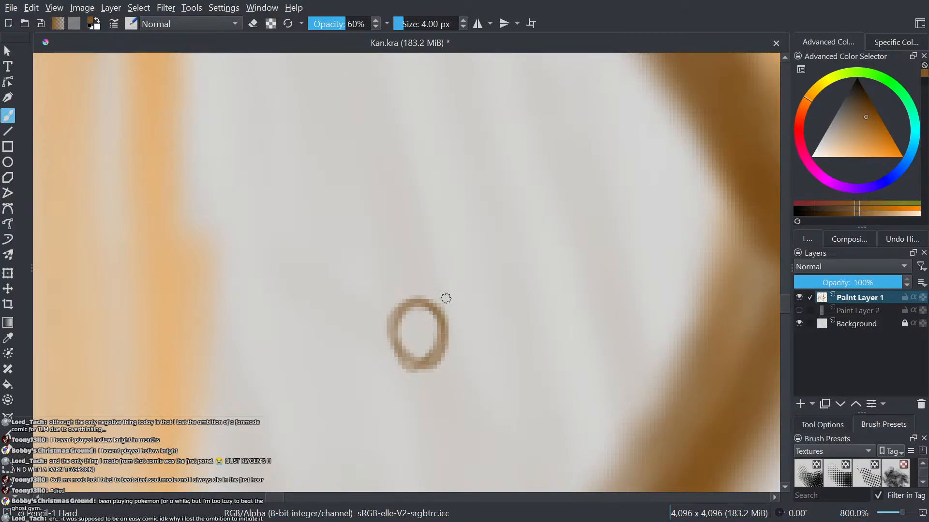
{"action": "left_click_drag", "start_coordinate": [444, 300], "coordinate": [438, 218]}
{"action": "left_click_drag", "start_coordinate": [410, 306], "coordinate": [405, 251]}
{"action": "mouse_move", "coordinate": [445, 301]}
{"action": "left_mouse_down"}
{"action": "mouse_move", "coordinate": [404, 182]}
{"action": "mouse_move", "coordinate": [413, 259]}
{"action": "mouse_move", "coordinate": [391, 232]}
{"action": "mouse_move", "coordinate": [372, 274]}
{"action": "left_mouse_up"}
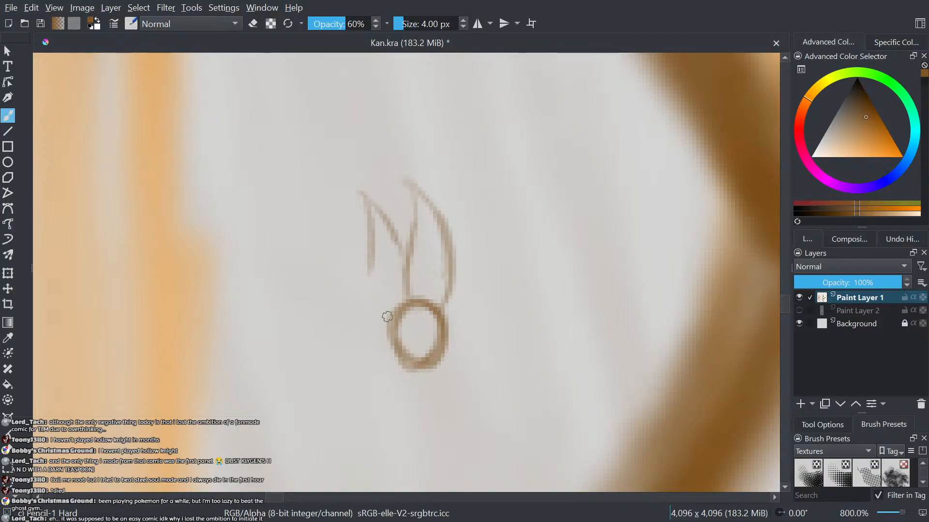
- Add curved pointed petals around the left side of the oval, down to a rounded one at its lower left
{"action": "mouse_move", "coordinate": [388, 317]}
{"action": "left_mouse_down"}
{"action": "mouse_move", "coordinate": [368, 265]}
{"action": "mouse_move", "coordinate": [374, 296]}
{"action": "mouse_move", "coordinate": [339, 240]}
{"action": "left_mouse_up"}
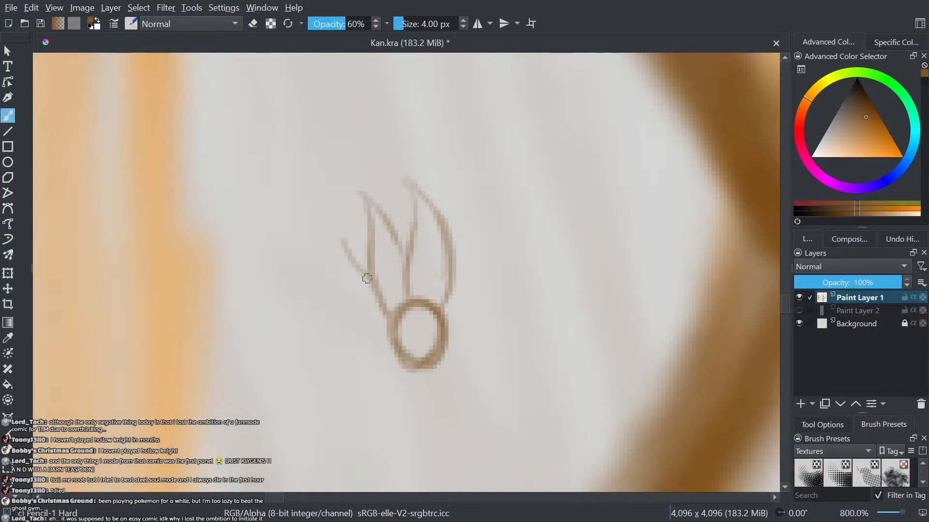
{"action": "mouse_move", "coordinate": [364, 275]}
{"action": "left_mouse_down"}
{"action": "mouse_move", "coordinate": [331, 244]}
{"action": "mouse_move", "coordinate": [341, 303]}
{"action": "left_mouse_up"}
{"action": "mouse_move", "coordinate": [393, 335]}
{"action": "left_mouse_down"}
{"action": "mouse_move", "coordinate": [340, 297]}
{"action": "mouse_move", "coordinate": [330, 332]}
{"action": "left_mouse_up"}
{"action": "mouse_move", "coordinate": [396, 354]}
{"action": "left_mouse_down"}
{"action": "mouse_move", "coordinate": [367, 358]}
{"action": "mouse_move", "coordinate": [337, 344]}
{"action": "mouse_move", "coordinate": [329, 311]}
{"action": "left_mouse_up"}
{"action": "mouse_move", "coordinate": [411, 373]}
{"action": "left_mouse_down"}
{"action": "mouse_move", "coordinate": [390, 385]}
{"action": "mouse_move", "coordinate": [326, 357]}
{"action": "mouse_move", "coordinate": [338, 365]}
{"action": "left_mouse_up"}
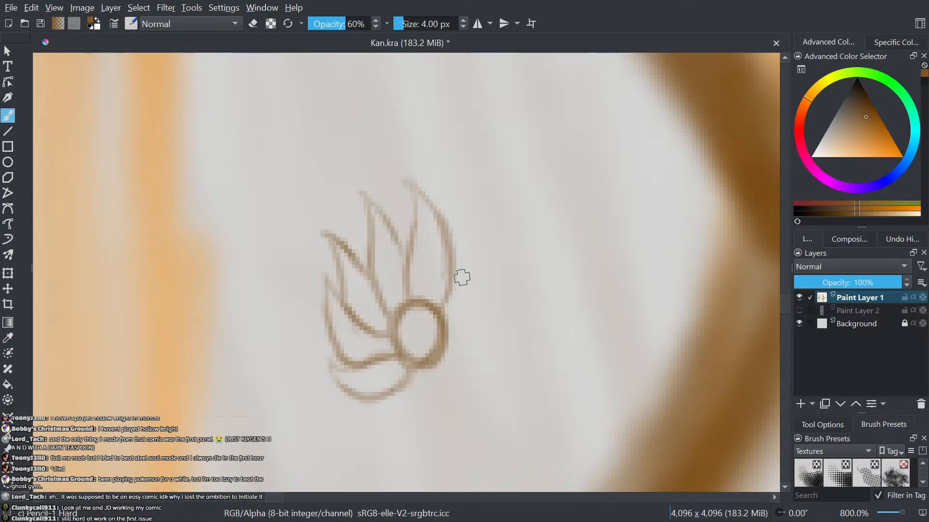
- Draw two long pointed petals below the flower's center, curving down from the base of the oval
{"action": "mouse_move", "coordinate": [456, 307]}
{"action": "left_mouse_down"}
{"action": "mouse_move", "coordinate": [511, 282]}
{"action": "mouse_move", "coordinate": [449, 296]}
{"action": "mouse_move", "coordinate": [456, 292]}
{"action": "mouse_move", "coordinate": [413, 280]}
{"action": "left_mouse_up"}
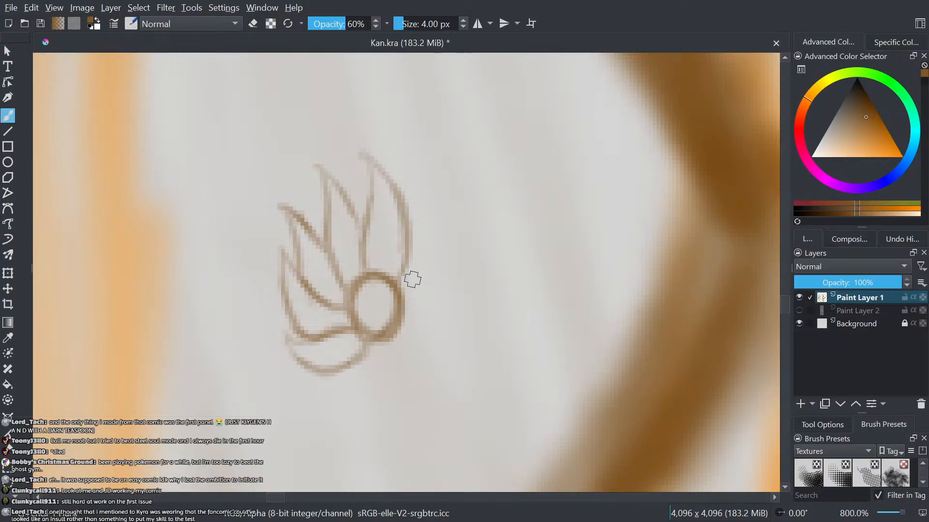
{"action": "scroll", "coordinate": [349, 300], "scroll_direction": "down", "scroll_amount": 4}
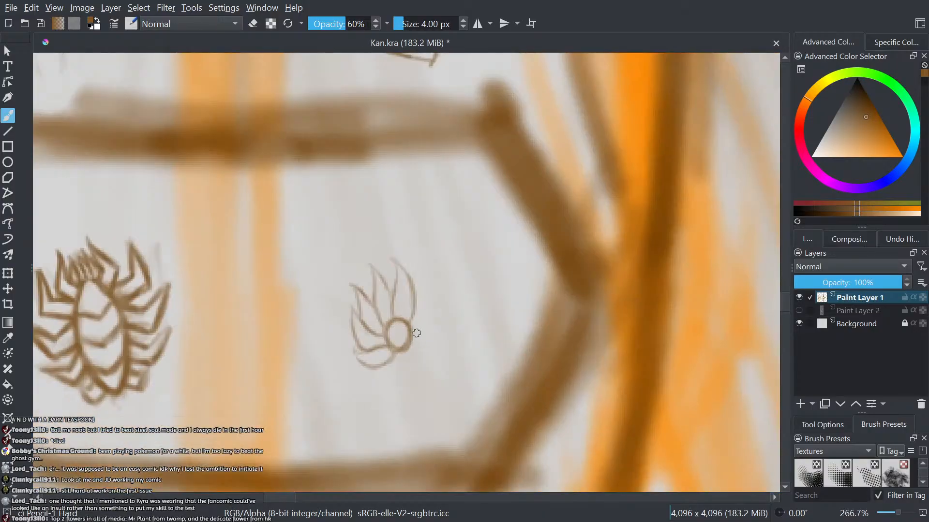
{"action": "scroll", "coordinate": [343, 305], "scroll_direction": "up", "scroll_amount": 4}
{"action": "left_click_drag", "start_coordinate": [391, 287], "coordinate": [403, 284]}
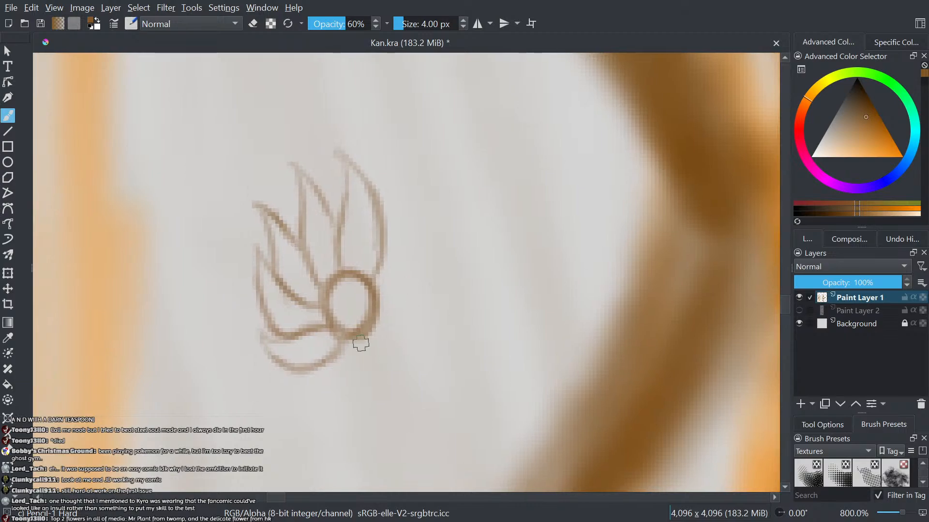
{"action": "left_click_drag", "start_coordinate": [366, 341], "coordinate": [329, 409]}
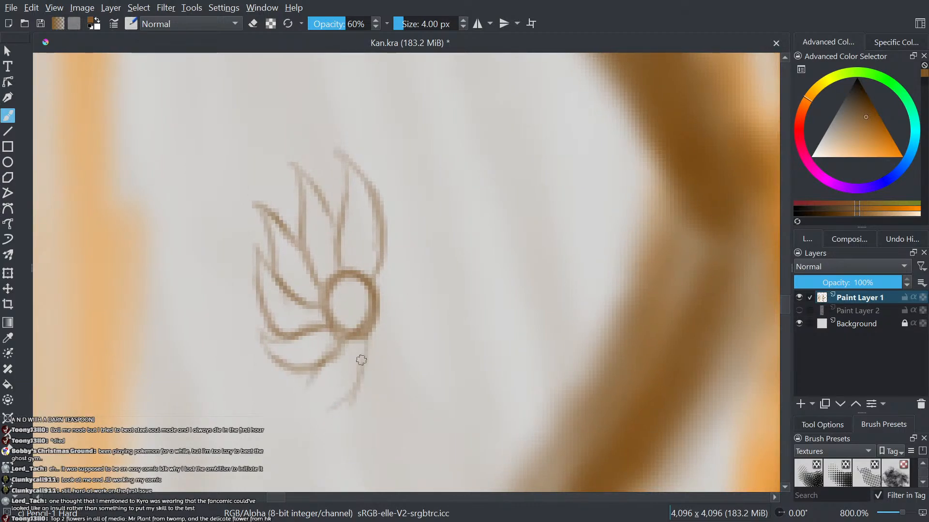
{"action": "left_click_drag", "start_coordinate": [360, 356], "coordinate": [308, 412]}
{"action": "mouse_move", "coordinate": [359, 356]}
{"action": "left_mouse_down"}
{"action": "mouse_move", "coordinate": [291, 411]}
{"action": "mouse_move", "coordinate": [330, 351]}
{"action": "mouse_move", "coordinate": [371, 342]}
{"action": "mouse_move", "coordinate": [308, 369]}
{"action": "mouse_move", "coordinate": [292, 412]}
{"action": "left_mouse_up"}
{"action": "mouse_move", "coordinate": [291, 422]}
{"action": "left_mouse_down"}
{"action": "mouse_move", "coordinate": [340, 391]}
{"action": "mouse_move", "coordinate": [356, 346]}
{"action": "mouse_move", "coordinate": [359, 424]}
{"action": "mouse_move", "coordinate": [354, 397]}
{"action": "mouse_move", "coordinate": [357, 419]}
{"action": "mouse_move", "coordinate": [383, 393]}
{"action": "mouse_move", "coordinate": [387, 371]}
{"action": "left_mouse_up"}
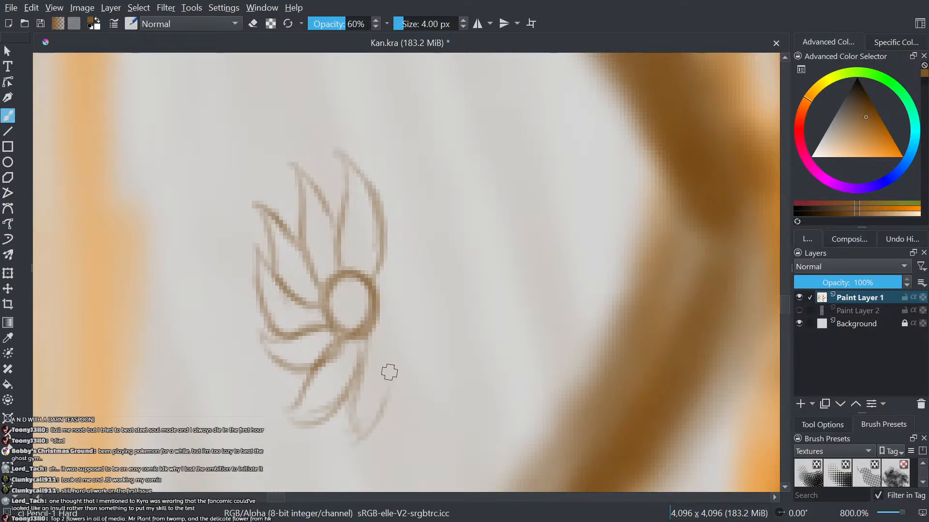
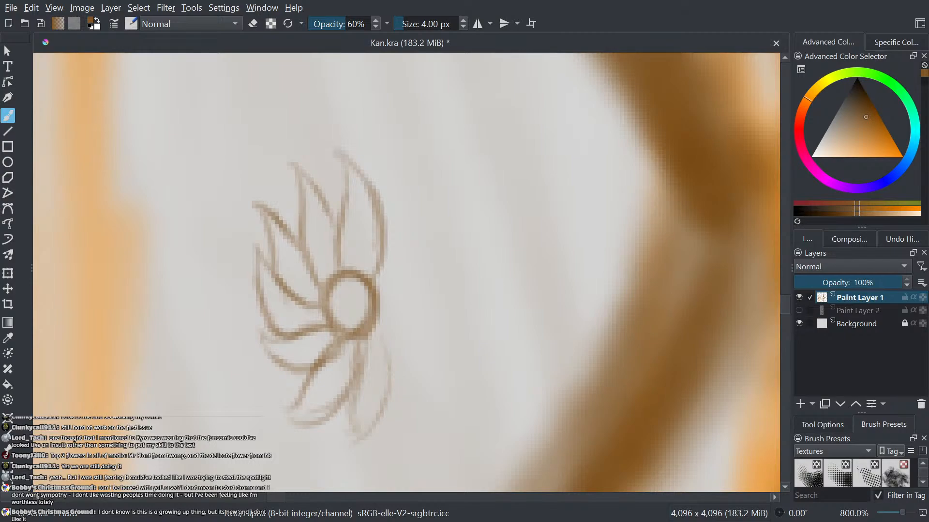
- Close the bottom petal and add curved petals at the lower right and right of the flower's center
{"action": "mouse_move", "coordinate": [352, 356]}
{"action": "left_mouse_down"}
{"action": "mouse_move", "coordinate": [355, 411]}
{"action": "mouse_move", "coordinate": [377, 428]}
{"action": "mouse_move", "coordinate": [388, 404]}
{"action": "mouse_move", "coordinate": [389, 344]}
{"action": "mouse_move", "coordinate": [413, 391]}
{"action": "mouse_move", "coordinate": [431, 398]}
{"action": "mouse_move", "coordinate": [433, 350]}
{"action": "mouse_move", "coordinate": [411, 321]}
{"action": "mouse_move", "coordinate": [376, 318]}
{"action": "left_mouse_up"}
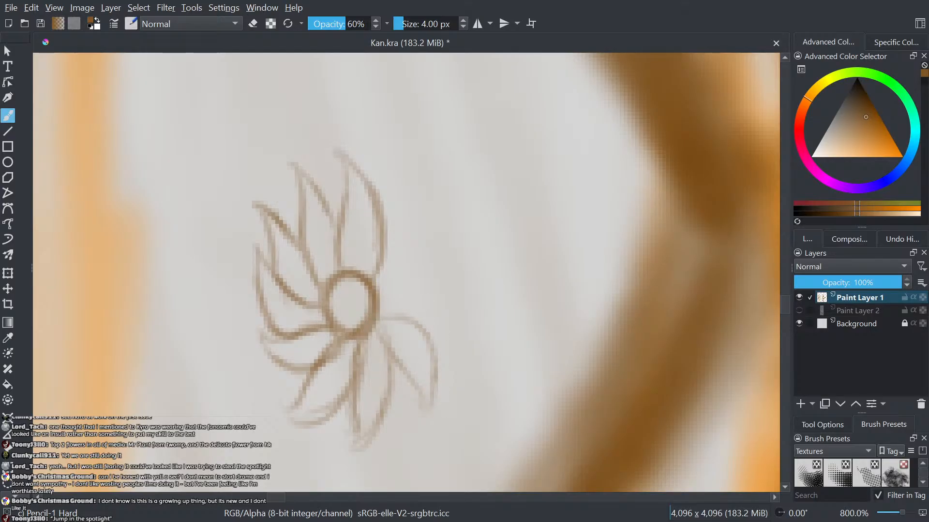
{"action": "mouse_move", "coordinate": [380, 312]}
{"action": "left_mouse_down"}
{"action": "mouse_move", "coordinate": [444, 360]}
{"action": "mouse_move", "coordinate": [457, 340]}
{"action": "left_mouse_up"}
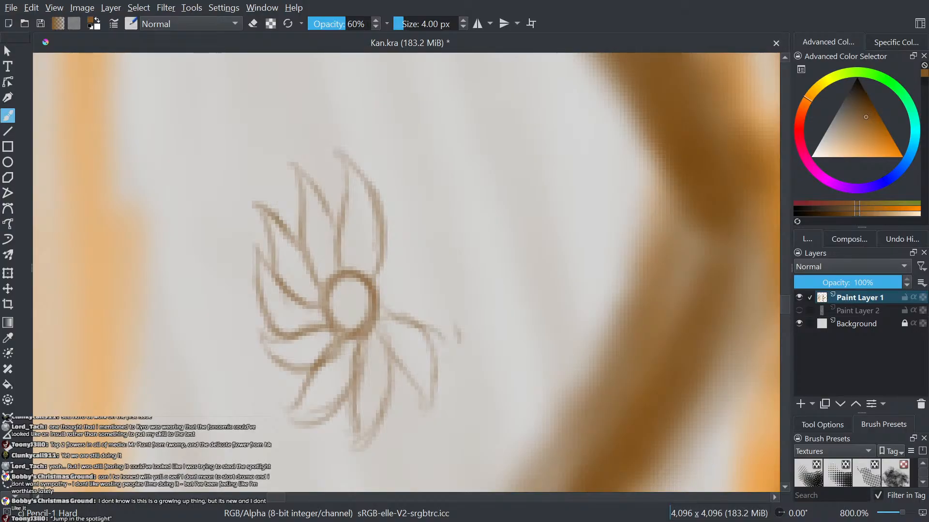
{"action": "left_click_drag", "start_coordinate": [462, 348], "coordinate": [380, 315]}
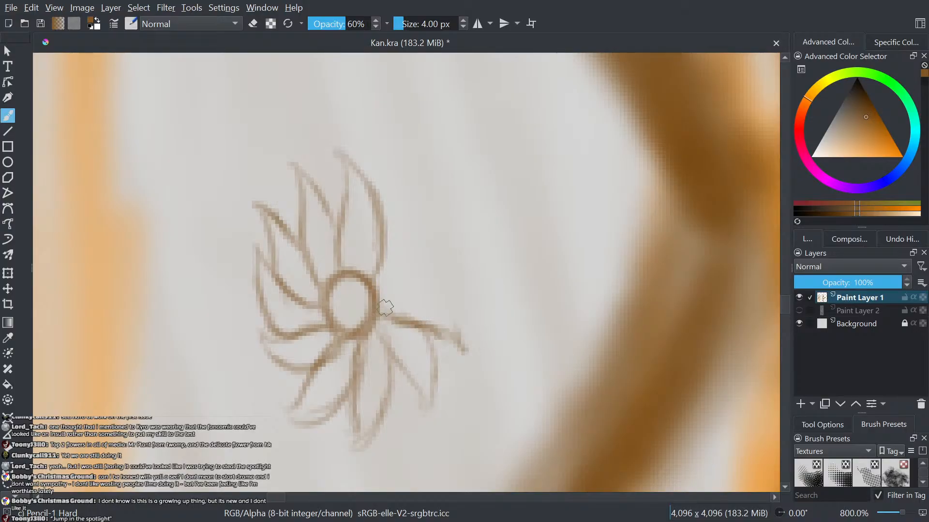
{"action": "mouse_move", "coordinate": [467, 348]}
{"action": "left_mouse_down"}
{"action": "mouse_move", "coordinate": [446, 303]}
{"action": "mouse_move", "coordinate": [405, 283]}
{"action": "mouse_move", "coordinate": [456, 293]}
{"action": "mouse_move", "coordinate": [395, 293]}
{"action": "mouse_move", "coordinate": [474, 288]}
{"action": "mouse_move", "coordinate": [456, 279]}
{"action": "left_mouse_up"}
- Complete the ring with petals at the flower's upper right and clean up the last petal with the eraser
{"action": "mouse_move", "coordinate": [469, 280]}
{"action": "left_mouse_down"}
{"action": "mouse_move", "coordinate": [456, 263]}
{"action": "mouse_move", "coordinate": [445, 280]}
{"action": "mouse_move", "coordinate": [467, 287]}
{"action": "mouse_move", "coordinate": [426, 250]}
{"action": "mouse_move", "coordinate": [399, 252]}
{"action": "mouse_move", "coordinate": [376, 271]}
{"action": "left_mouse_up"}
{"action": "mouse_move", "coordinate": [431, 245]}
{"action": "left_mouse_down"}
{"action": "mouse_move", "coordinate": [389, 220]}
{"action": "mouse_move", "coordinate": [366, 272]}
{"action": "mouse_move", "coordinate": [384, 290]}
{"action": "left_mouse_up"}
{"action": "key", "text": "e"}
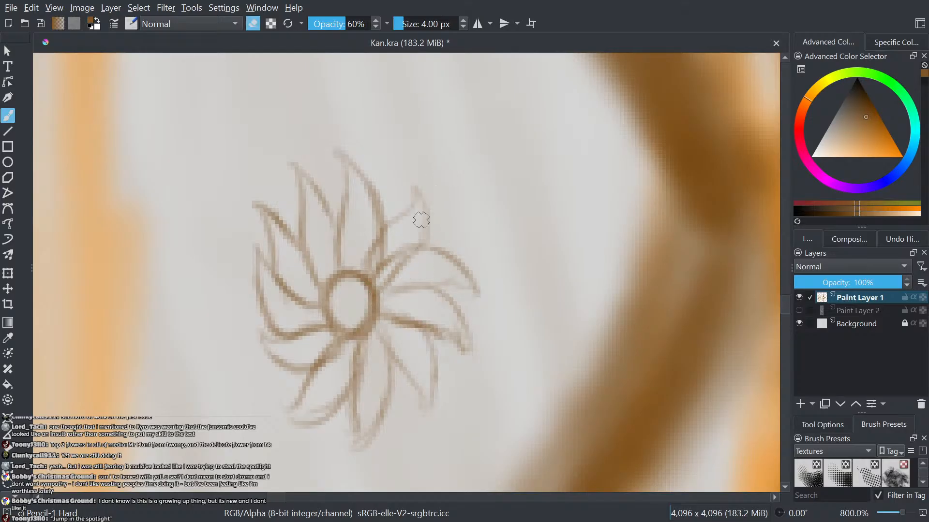
{"action": "mouse_move", "coordinate": [397, 244]}
{"action": "left_mouse_down"}
{"action": "mouse_move", "coordinate": [390, 262]}
{"action": "mouse_move", "coordinate": [386, 245]}
{"action": "mouse_move", "coordinate": [375, 257]}
{"action": "mouse_move", "coordinate": [376, 273]}
{"action": "left_mouse_up"}
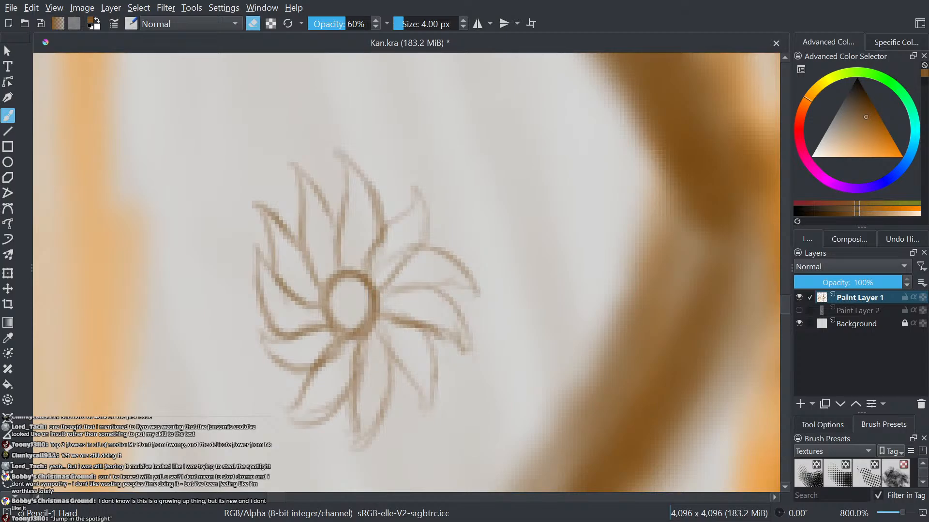
- Examine the flower close up and beside the leaf-shaped emblem within the hexagonal pocket
{"action": "scroll", "coordinate": [331, 375], "scroll_direction": "down", "scroll_amount": 4}
{"action": "scroll", "coordinate": [331, 373], "scroll_direction": "up", "scroll_amount": 5}
{"action": "mouse_move", "coordinate": [334, 364]}
{"action": "left_mouse_down"}
{"action": "mouse_move", "coordinate": [502, 271]}
{"action": "mouse_move", "coordinate": [486, 335]}
{"action": "mouse_move", "coordinate": [551, 378]}
{"action": "mouse_move", "coordinate": [481, 300]}
{"action": "left_mouse_up"}
{"action": "scroll", "coordinate": [551, 379], "scroll_direction": "down", "scroll_amount": 2}
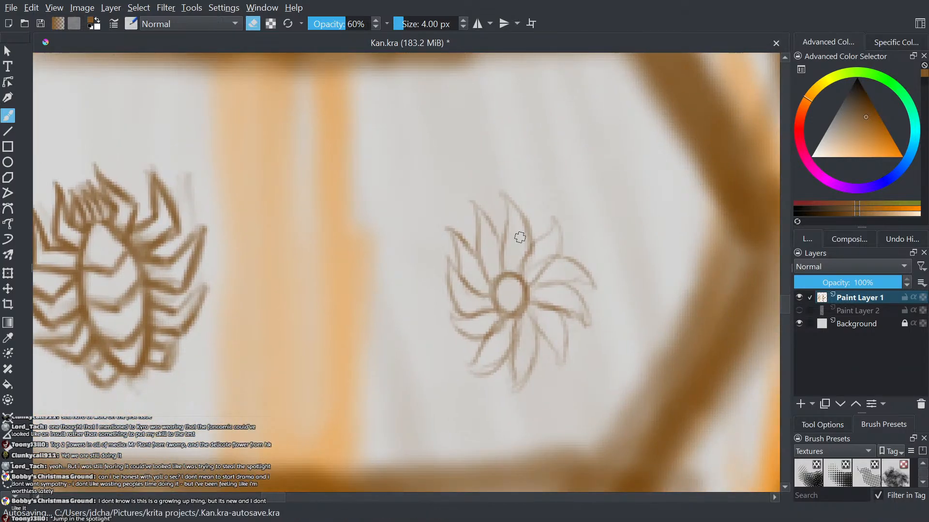
{"action": "scroll", "coordinate": [521, 237], "scroll_direction": "down", "scroll_amount": 3}
{"action": "left_click_drag", "start_coordinate": [521, 236], "coordinate": [433, 262]}
{"action": "scroll", "coordinate": [433, 262], "scroll_direction": "up", "scroll_amount": 1}
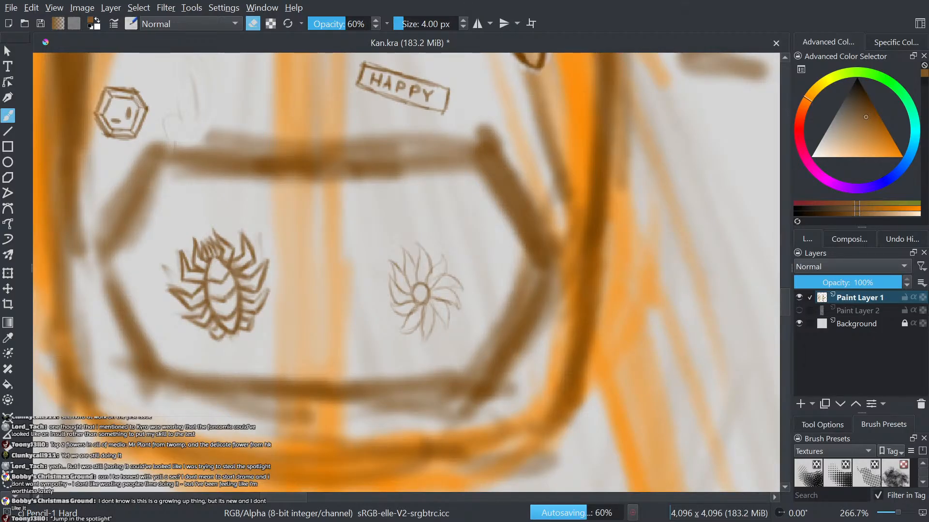
{"action": "scroll", "coordinate": [242, 288], "scroll_direction": "up", "scroll_amount": 1}
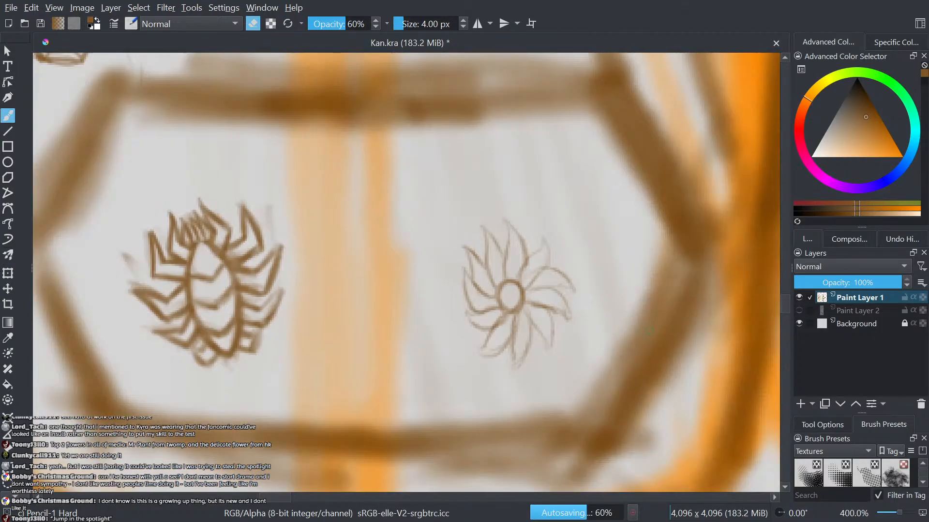
{"action": "left_click_drag", "start_coordinate": [606, 339], "coordinate": [408, 373]}
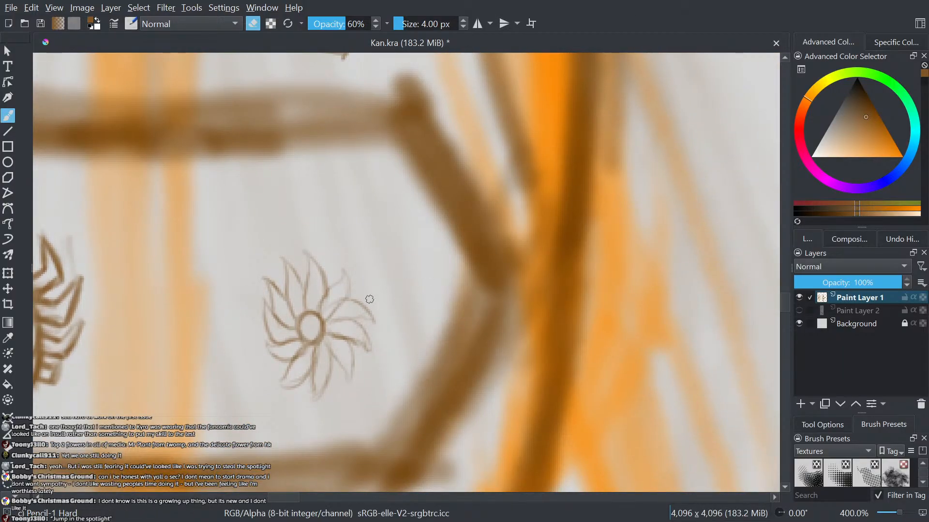
{"action": "scroll", "coordinate": [369, 299], "scroll_direction": "up", "scroll_amount": 1}
{"action": "left_click_drag", "start_coordinate": [330, 320], "coordinate": [428, 323]}
{"action": "left_click_drag", "start_coordinate": [354, 347], "coordinate": [435, 325]}
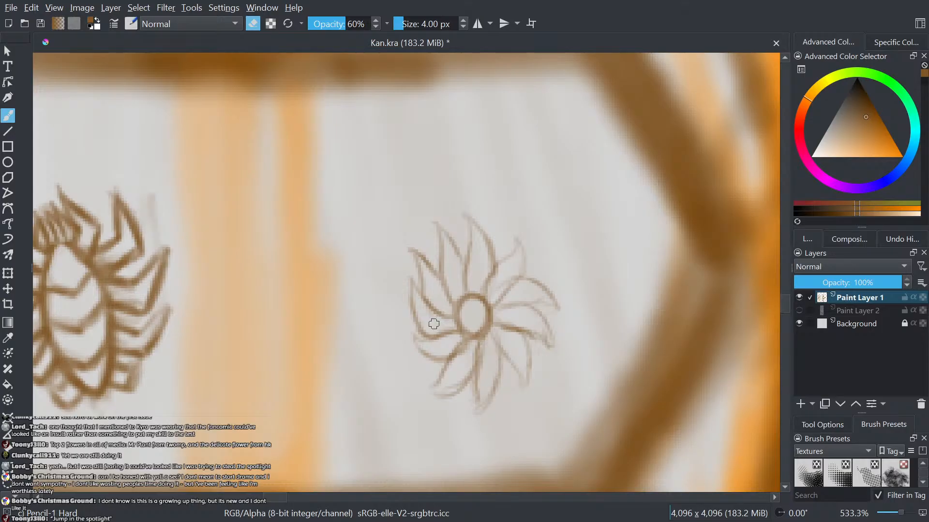
- Try a large slanted oval across the flower with the pencil and undo it
{"action": "key", "text": "e"}
{"action": "left_click_drag", "start_coordinate": [510, 382], "coordinate": [508, 205]}
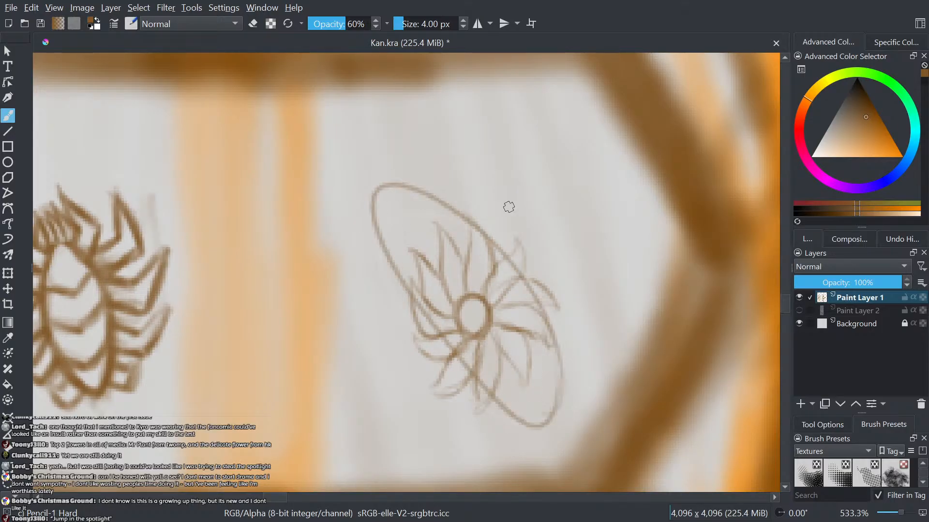
{"action": "key", "text": "ctrl+z"}
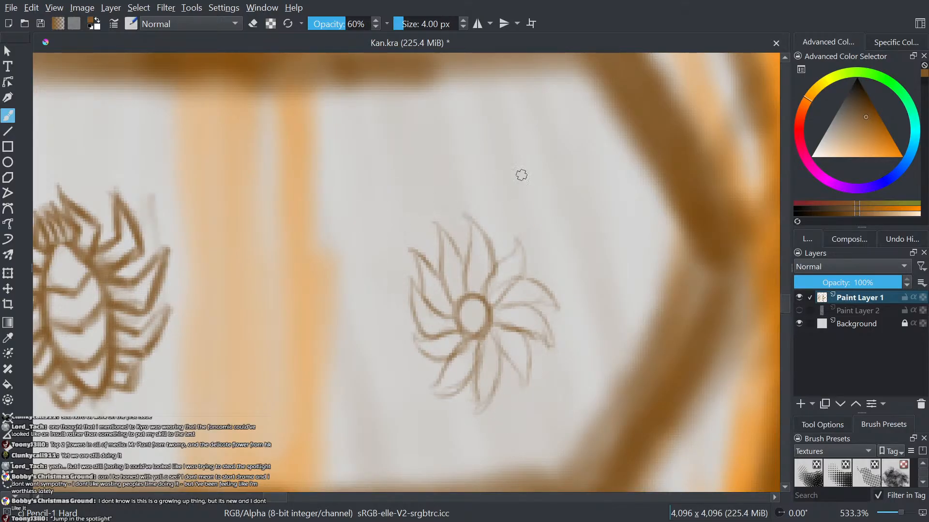
- Set the brush size to 5 px and darken the outer edge of the flower's top petal and the outline of the upper right petal
{"action": "scroll", "coordinate": [554, 157], "scroll_direction": "down", "scroll_amount": 4}
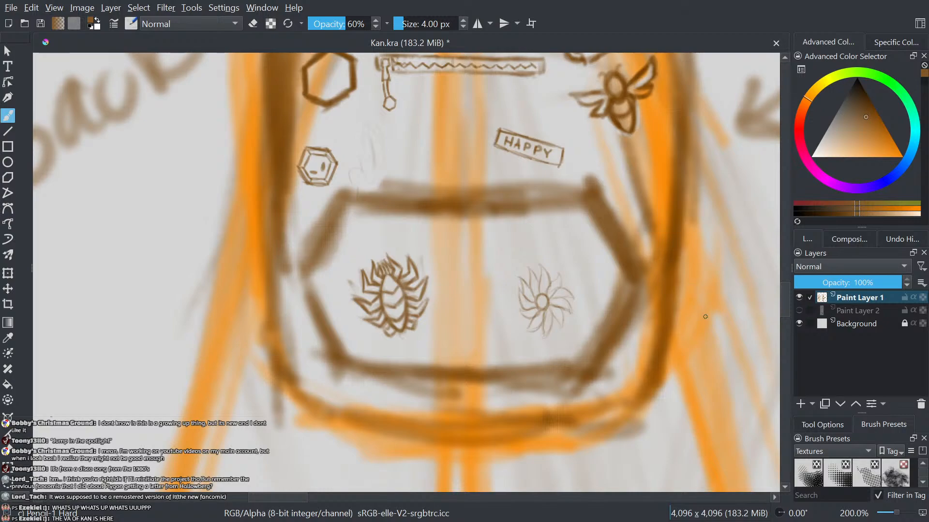
{"action": "scroll", "coordinate": [708, 403], "scroll_direction": "up", "scroll_amount": 1}
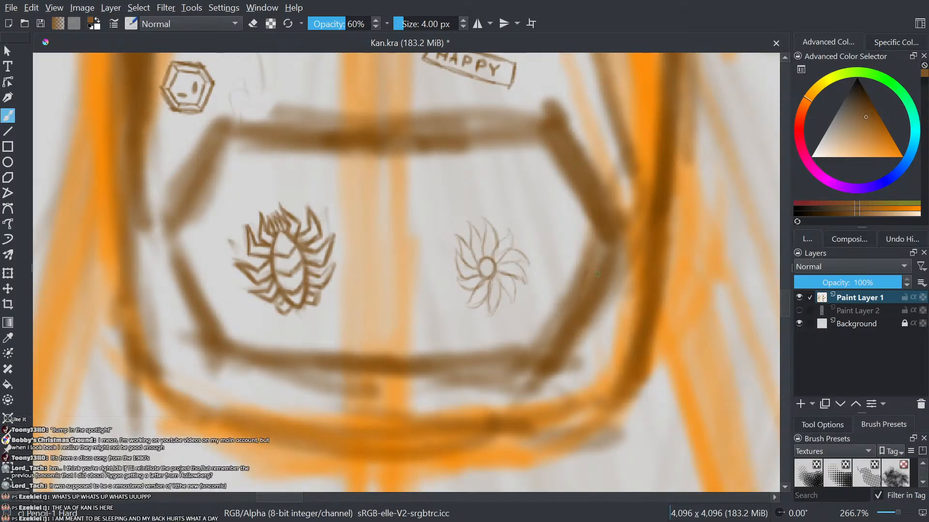
{"action": "key", "text": "bracketright"}
{"action": "scroll", "coordinate": [585, 190], "scroll_direction": "down", "scroll_amount": 4}
{"action": "left_click_drag", "start_coordinate": [516, 192], "coordinate": [371, 301]}
{"action": "scroll", "coordinate": [372, 300], "scroll_direction": "up", "scroll_amount": 6}
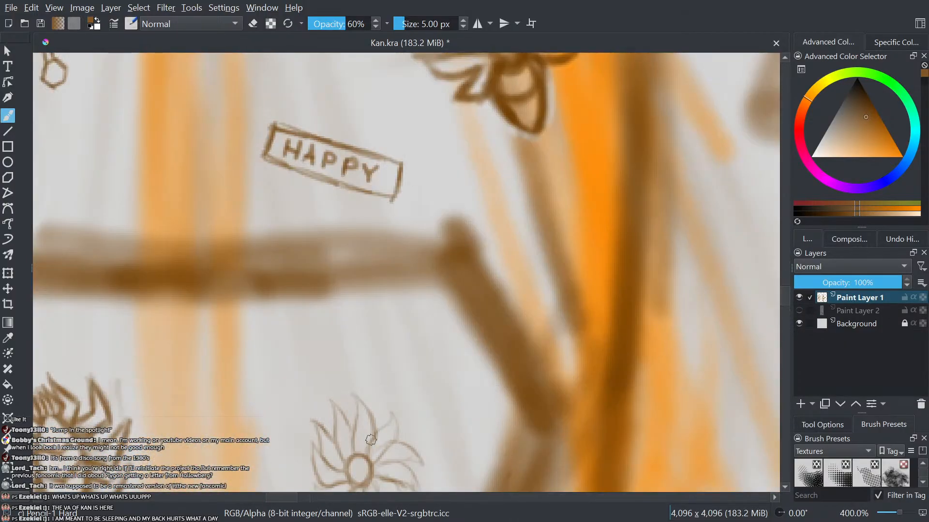
{"action": "scroll", "coordinate": [413, 386], "scroll_direction": "down", "scroll_amount": 2}
{"action": "mouse_move", "coordinate": [411, 372]}
{"action": "left_mouse_down"}
{"action": "mouse_move", "coordinate": [306, 365]}
{"action": "mouse_move", "coordinate": [266, 298]}
{"action": "left_mouse_up"}
{"action": "scroll", "coordinate": [296, 411], "scroll_direction": "up", "scroll_amount": 3}
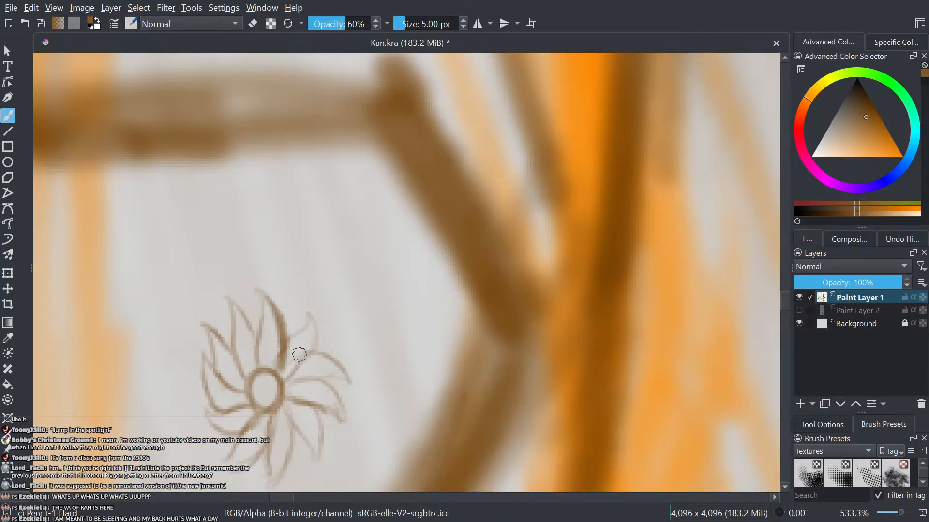
{"action": "mouse_move", "coordinate": [290, 380]}
{"action": "left_mouse_down"}
{"action": "mouse_move", "coordinate": [311, 350]}
{"action": "mouse_move", "coordinate": [315, 309]}
{"action": "left_mouse_up"}
{"action": "left_click_drag", "start_coordinate": [316, 309], "coordinate": [279, 367]}
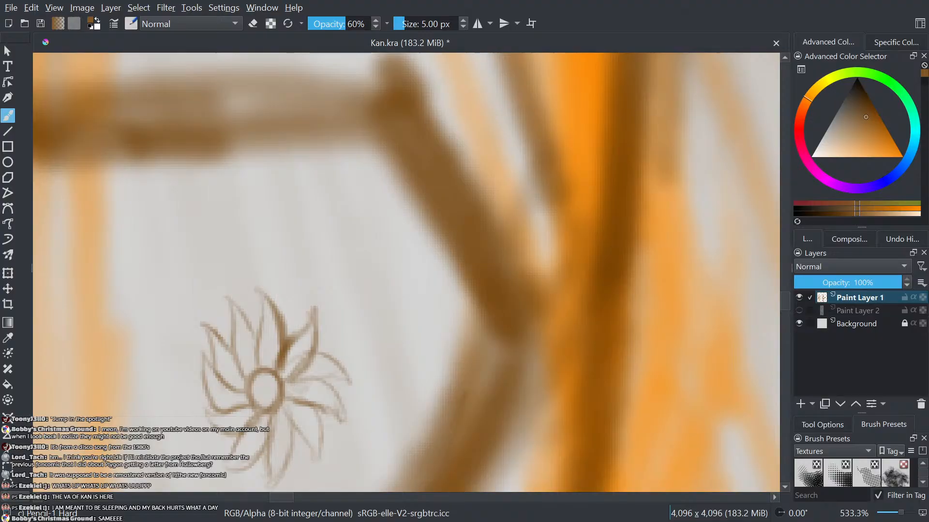
- Darken the outlines of the flower's upper left petals with the 5 px pencil
{"action": "left_click_drag", "start_coordinate": [401, 307], "coordinate": [481, 289]}
{"action": "scroll", "coordinate": [280, 324], "scroll_direction": "up", "scroll_amount": 1}
{"action": "scroll", "coordinate": [368, 353], "scroll_direction": "up", "scroll_amount": 1}
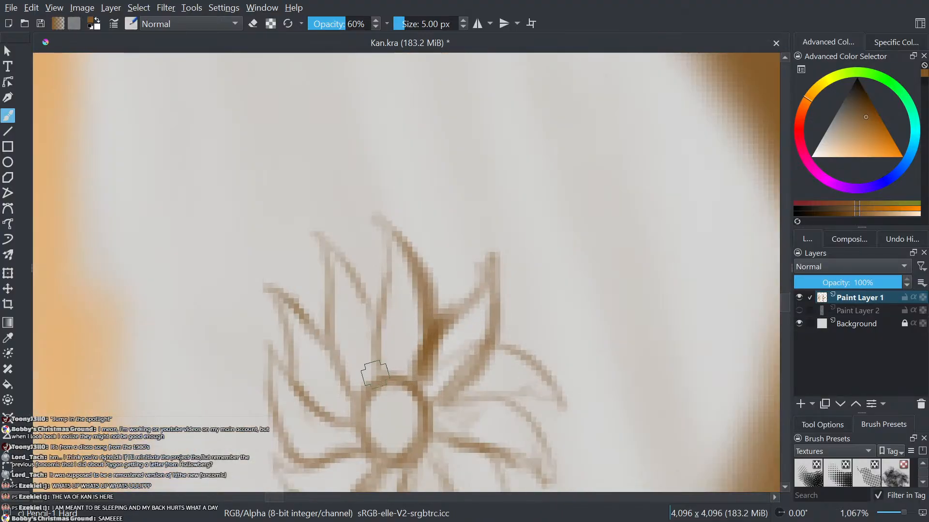
{"action": "left_click_drag", "start_coordinate": [375, 375], "coordinate": [379, 323]}
{"action": "left_click_drag", "start_coordinate": [378, 356], "coordinate": [327, 248]}
{"action": "mouse_move", "coordinate": [358, 395]}
{"action": "left_mouse_down"}
{"action": "mouse_move", "coordinate": [332, 353]}
{"action": "mouse_move", "coordinate": [328, 272]}
{"action": "left_mouse_up"}
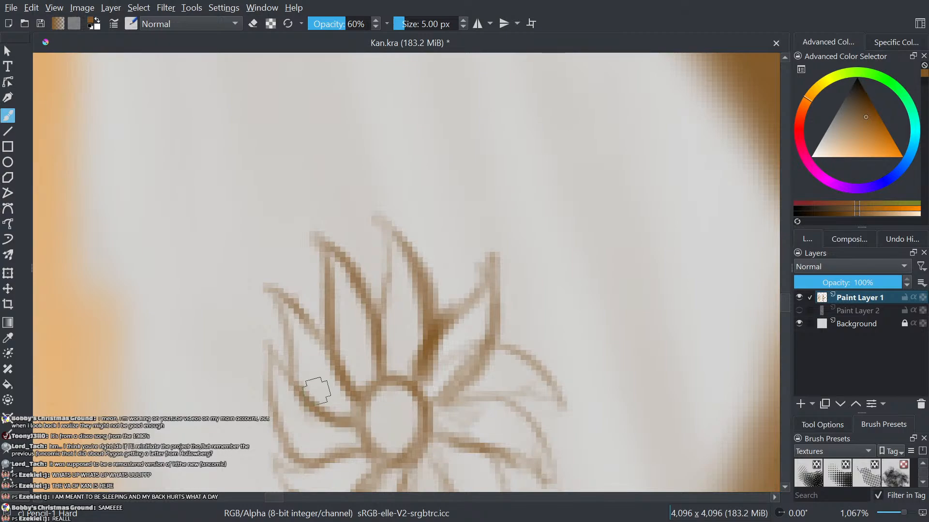
{"action": "mouse_move", "coordinate": [336, 372]}
{"action": "left_mouse_down"}
{"action": "mouse_move", "coordinate": [298, 314]}
{"action": "mouse_move", "coordinate": [265, 288]}
{"action": "left_mouse_up"}
{"action": "mouse_move", "coordinate": [300, 387]}
{"action": "left_mouse_down"}
{"action": "mouse_move", "coordinate": [284, 321]}
{"action": "mouse_move", "coordinate": [256, 281]}
{"action": "left_mouse_up"}
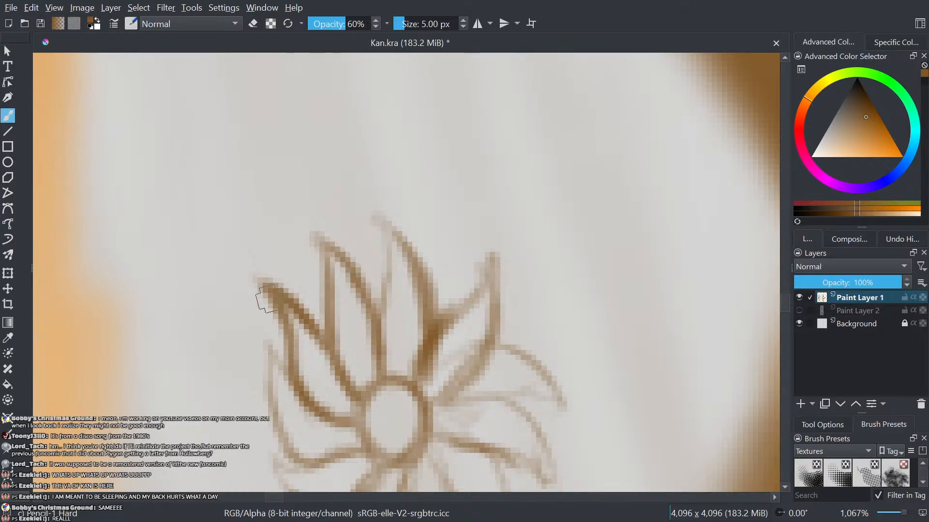
- Go over the flower's left, lower left and bottom petals with darker outlines
{"action": "left_click_drag", "start_coordinate": [443, 272], "coordinate": [467, 154]}
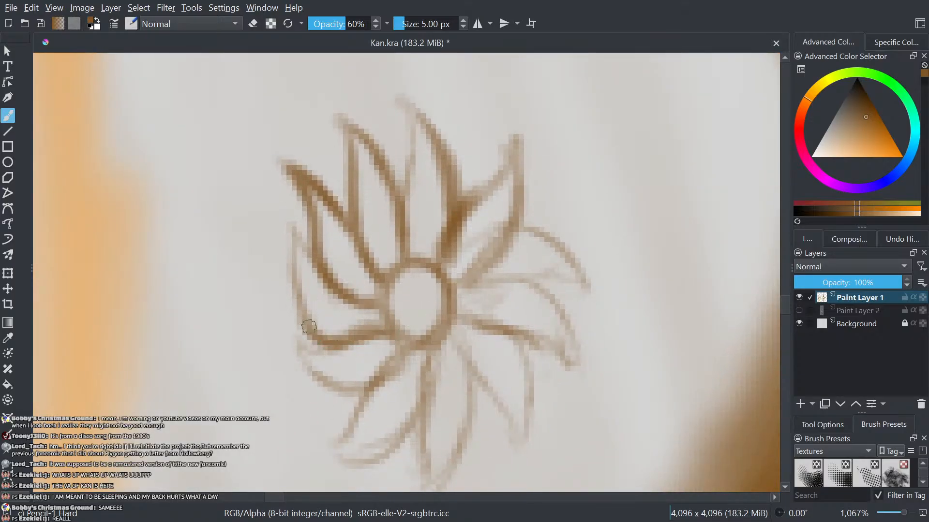
{"action": "left_click_drag", "start_coordinate": [292, 237], "coordinate": [315, 343]}
{"action": "left_click_drag", "start_coordinate": [405, 345], "coordinate": [342, 384]}
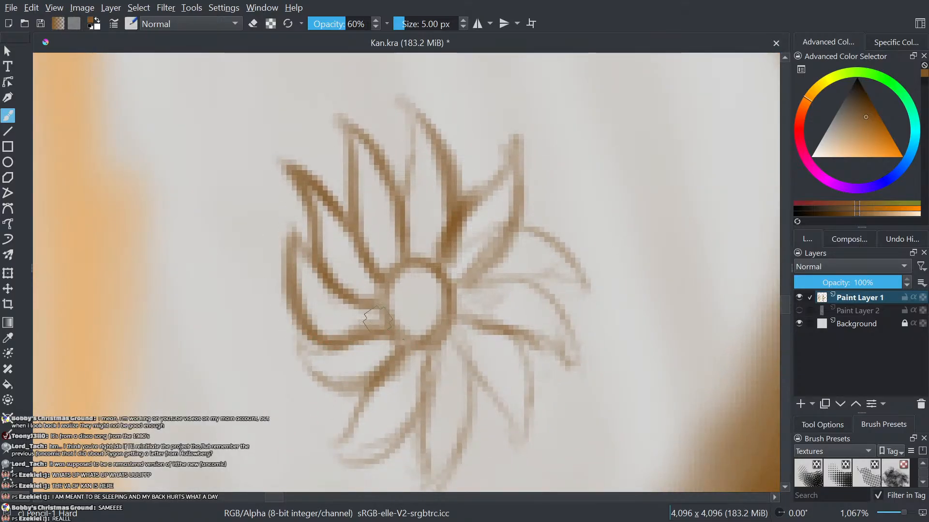
{"action": "left_click_drag", "start_coordinate": [375, 337], "coordinate": [294, 342]}
{"action": "mouse_move", "coordinate": [354, 388]}
{"action": "left_mouse_down"}
{"action": "mouse_move", "coordinate": [286, 367]}
{"action": "mouse_move", "coordinate": [277, 352]}
{"action": "mouse_move", "coordinate": [325, 393]}
{"action": "left_mouse_up"}
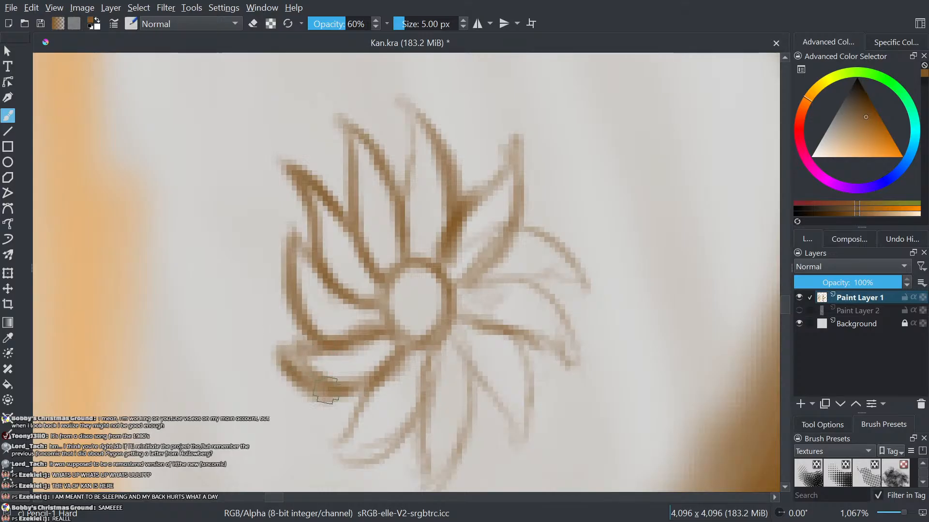
{"action": "mouse_move", "coordinate": [391, 355]}
{"action": "left_mouse_down"}
{"action": "mouse_move", "coordinate": [372, 406]}
{"action": "mouse_move", "coordinate": [335, 456]}
{"action": "left_mouse_up"}
{"action": "mouse_move", "coordinate": [328, 461]}
{"action": "left_mouse_down"}
{"action": "mouse_move", "coordinate": [411, 423]}
{"action": "mouse_move", "coordinate": [427, 354]}
{"action": "mouse_move", "coordinate": [425, 457]}
{"action": "left_mouse_up"}
{"action": "mouse_move", "coordinate": [425, 404]}
{"action": "left_mouse_down"}
{"action": "mouse_move", "coordinate": [428, 484]}
{"action": "mouse_move", "coordinate": [445, 482]}
{"action": "mouse_move", "coordinate": [473, 407]}
{"action": "mouse_move", "coordinate": [469, 335]}
{"action": "left_mouse_up"}
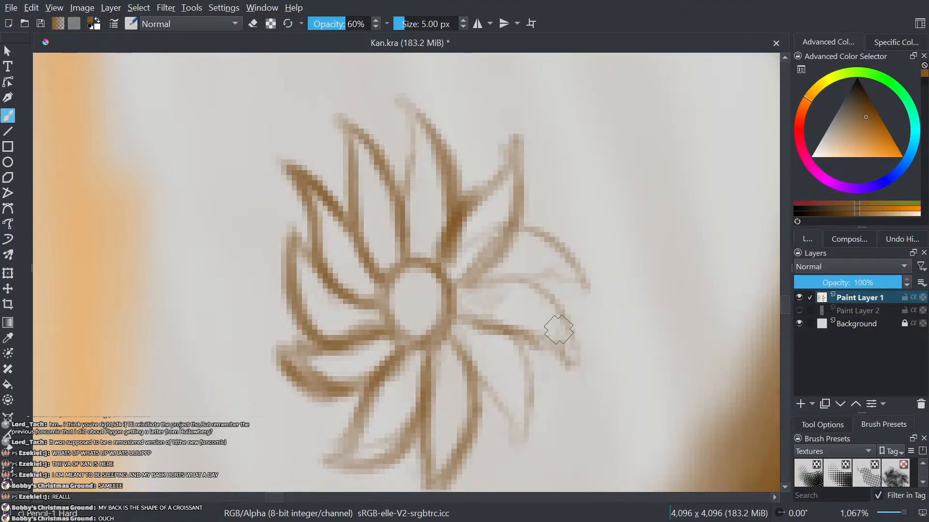
- Darken the petals on the flower's right side and touch up the upper right one with the eraser
{"action": "left_click_drag", "start_coordinate": [646, 321], "coordinate": [434, 336]}
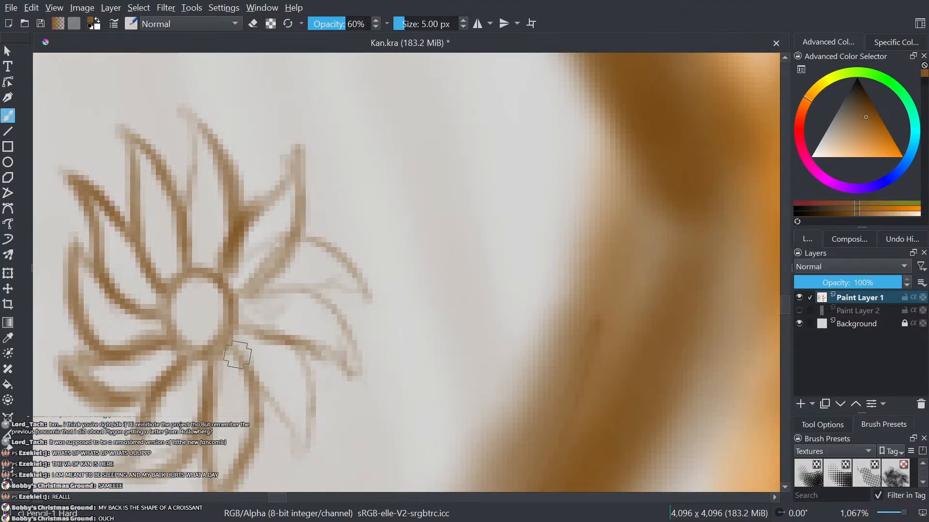
{"action": "mouse_move", "coordinate": [249, 375]}
{"action": "left_mouse_down"}
{"action": "mouse_move", "coordinate": [275, 399]}
{"action": "mouse_move", "coordinate": [288, 459]}
{"action": "mouse_move", "coordinate": [304, 434]}
{"action": "mouse_move", "coordinate": [297, 382]}
{"action": "mouse_move", "coordinate": [244, 338]}
{"action": "mouse_move", "coordinate": [313, 346]}
{"action": "mouse_move", "coordinate": [358, 373]}
{"action": "mouse_move", "coordinate": [317, 295]}
{"action": "mouse_move", "coordinate": [273, 292]}
{"action": "mouse_move", "coordinate": [345, 326]}
{"action": "left_mouse_up"}
{"action": "left_click_drag", "start_coordinate": [364, 311], "coordinate": [320, 250]}
{"action": "left_click_drag", "start_coordinate": [284, 238], "coordinate": [245, 285]}
{"action": "key", "text": "e"}
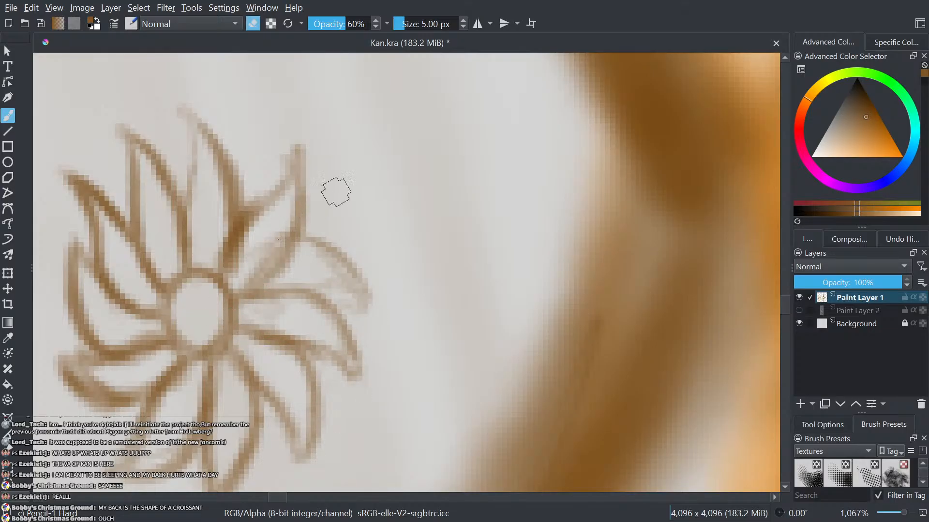
{"action": "mouse_move", "coordinate": [303, 253]}
{"action": "left_mouse_down"}
{"action": "mouse_move", "coordinate": [295, 268]}
{"action": "mouse_move", "coordinate": [265, 270]}
{"action": "mouse_move", "coordinate": [255, 290]}
{"action": "left_mouse_up"}
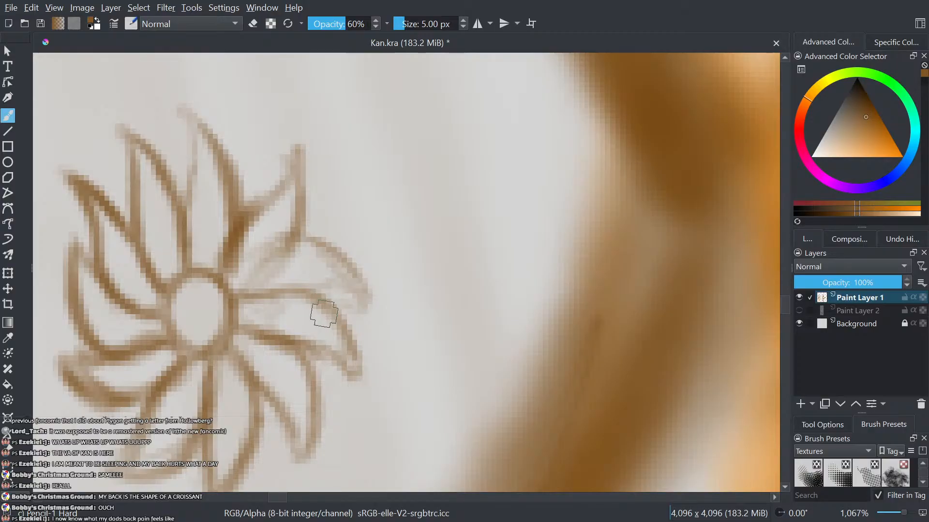
{"action": "key", "text": "e"}
{"action": "mouse_move", "coordinate": [321, 307]}
{"action": "left_mouse_down"}
{"action": "mouse_move", "coordinate": [301, 276]}
{"action": "mouse_move", "coordinate": [234, 295]}
{"action": "mouse_move", "coordinate": [276, 259]}
{"action": "mouse_move", "coordinate": [300, 210]}
{"action": "mouse_move", "coordinate": [296, 150]}
{"action": "mouse_move", "coordinate": [237, 213]}
{"action": "left_mouse_up"}
- Review the backpack's emblems and pins, and compare the back view with the front-view character
{"action": "scroll", "coordinate": [424, 294], "scroll_direction": "down", "scroll_amount": 8}
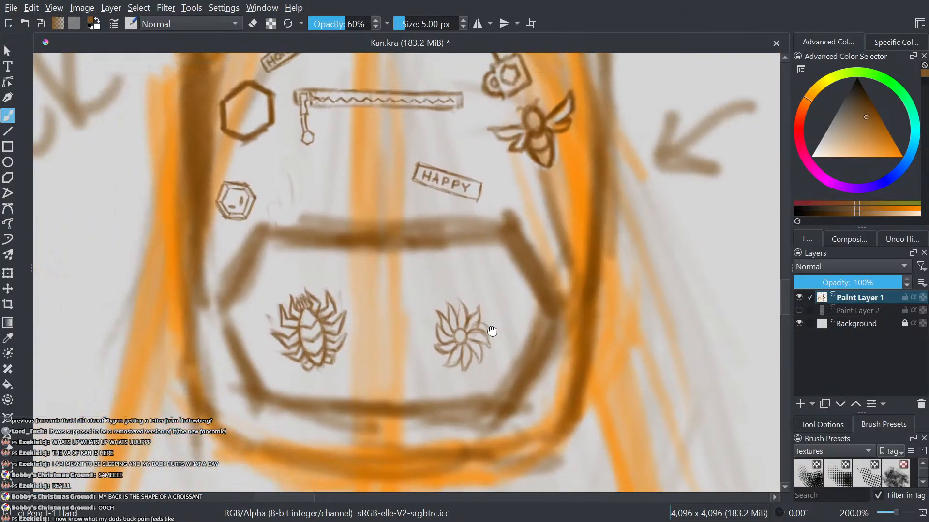
{"action": "scroll", "coordinate": [424, 294], "scroll_direction": "up", "scroll_amount": 3}
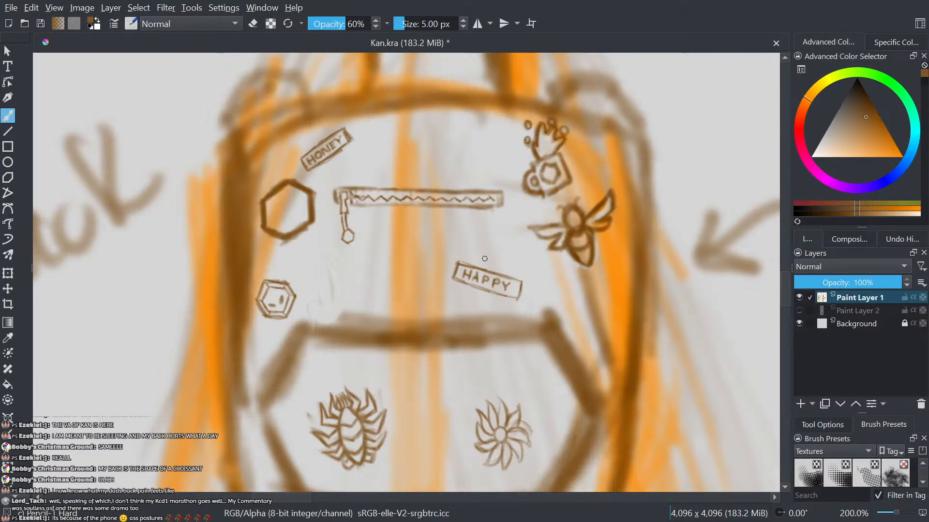
{"action": "scroll", "coordinate": [485, 245], "scroll_direction": "down", "scroll_amount": 3}
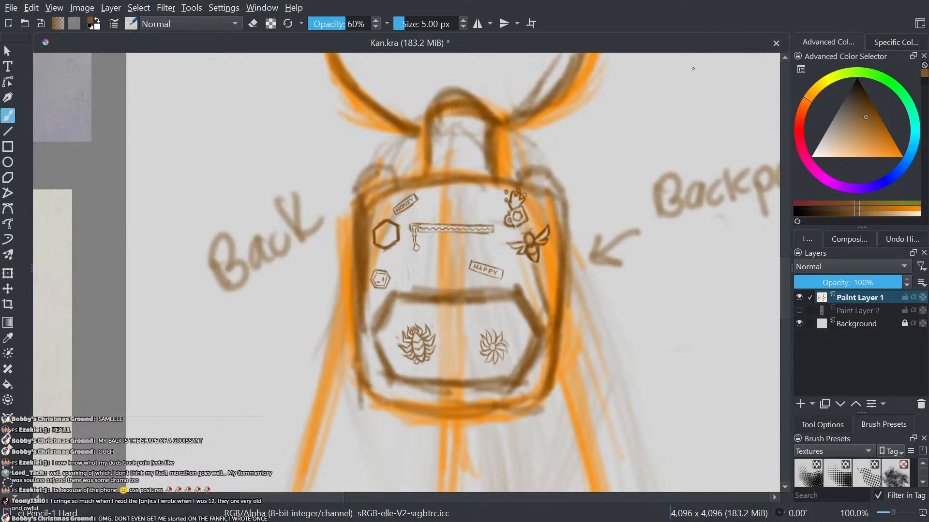
{"action": "scroll", "coordinate": [548, 205], "scroll_direction": "down", "scroll_amount": 4}
{"action": "left_click_drag", "start_coordinate": [536, 208], "coordinate": [293, 296]}
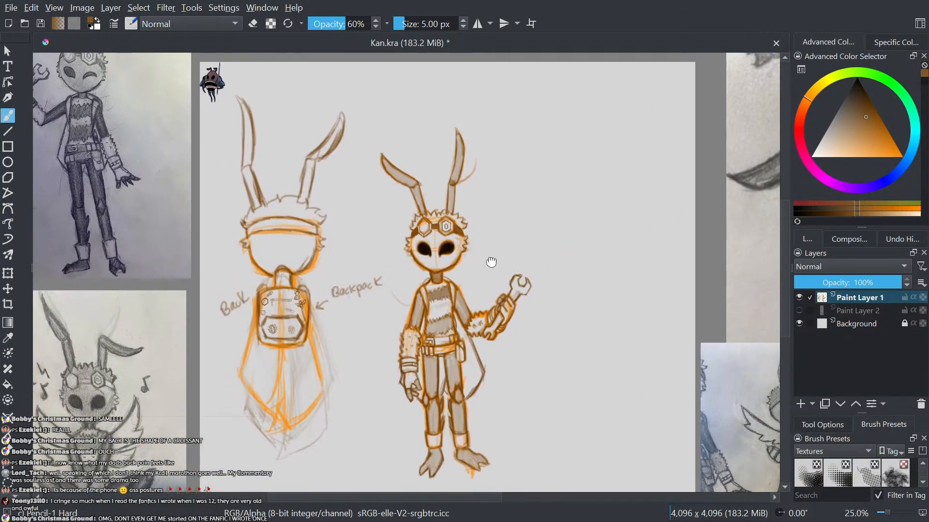
{"action": "left_click_drag", "start_coordinate": [491, 263], "coordinate": [431, 227]}
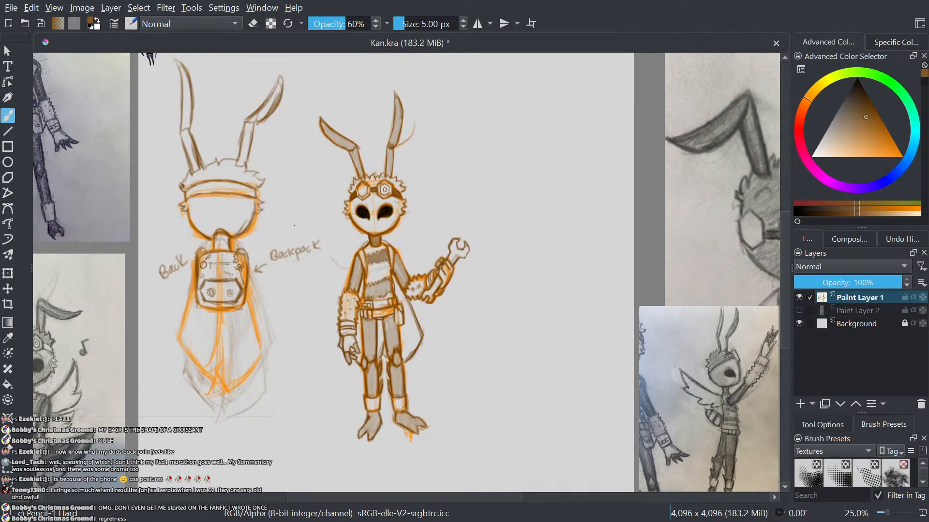
{"action": "scroll", "coordinate": [350, 243], "scroll_direction": "up", "scroll_amount": 1}
{"action": "left_click_drag", "start_coordinate": [350, 243], "coordinate": [477, 255]}
{"action": "scroll", "coordinate": [477, 254], "scroll_direction": "up", "scroll_amount": 2}
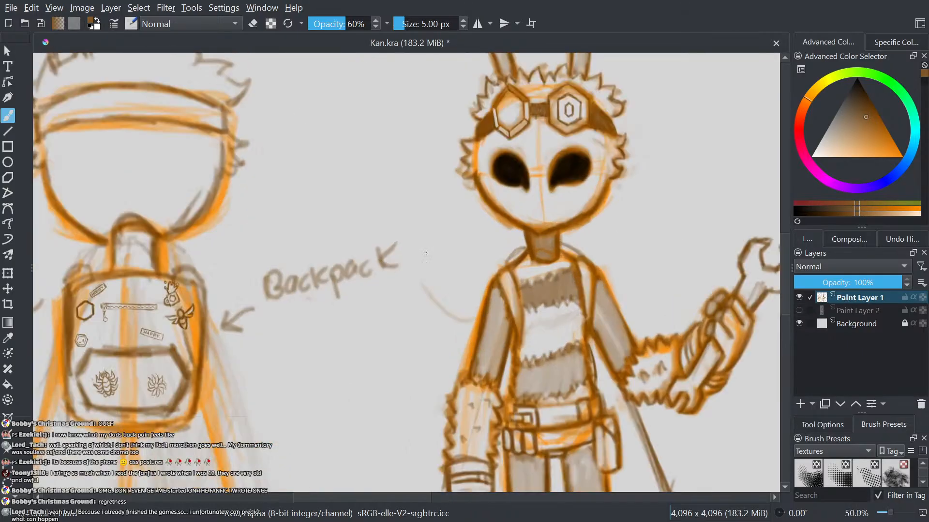
{"action": "left_click_drag", "start_coordinate": [392, 242], "coordinate": [494, 267]}
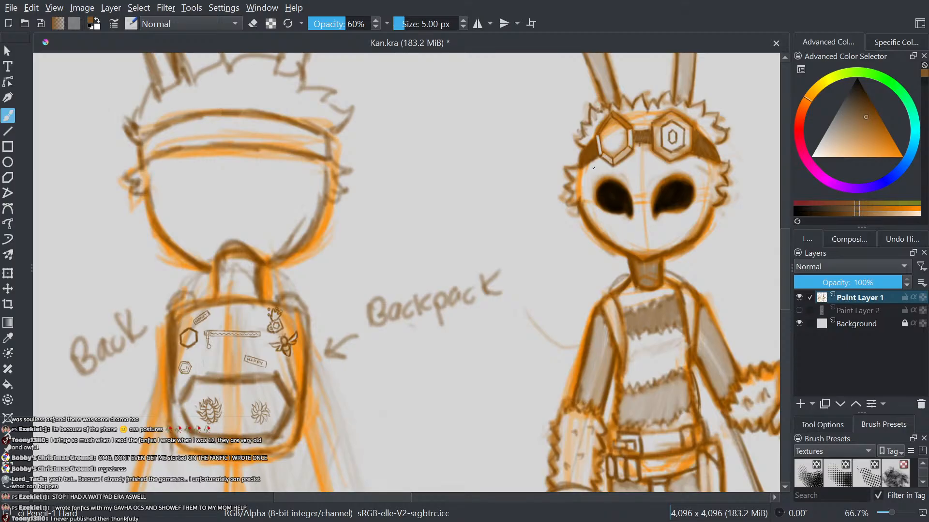
- Examine the front-view character's head, wrench arm and full body beside the back view
{"action": "key", "text": "minus"}
{"action": "key", "text": "minus"}
{"action": "left_click_drag", "start_coordinate": [729, 281], "coordinate": [481, 280]}
{"action": "scroll", "coordinate": [502, 278], "scroll_direction": "up", "scroll_amount": 1}
{"action": "scroll", "coordinate": [405, 248], "scroll_direction": "up", "scroll_amount": 2}
{"action": "left_click_drag", "start_coordinate": [418, 224], "coordinate": [377, 230]}
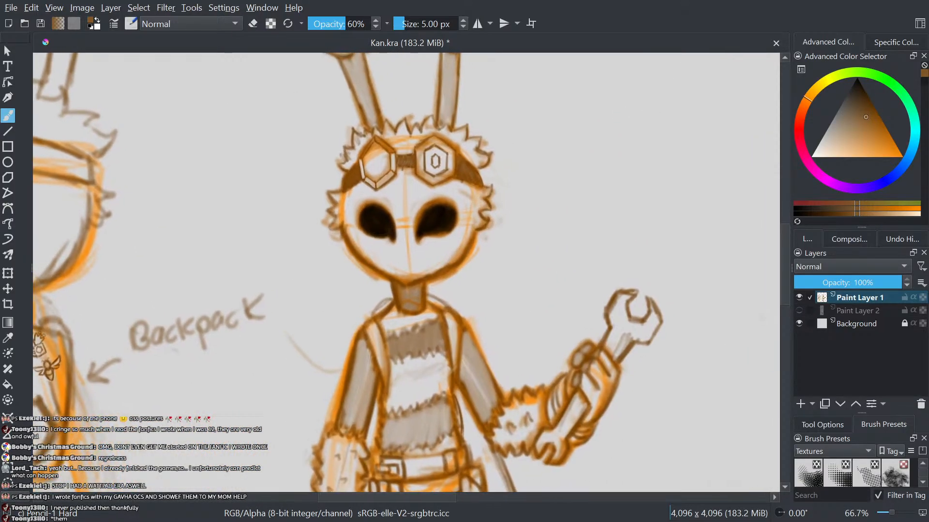
{"action": "scroll", "coordinate": [586, 357], "scroll_direction": "down", "scroll_amount": 2}
{"action": "left_click_drag", "start_coordinate": [535, 352], "coordinate": [388, 260]}
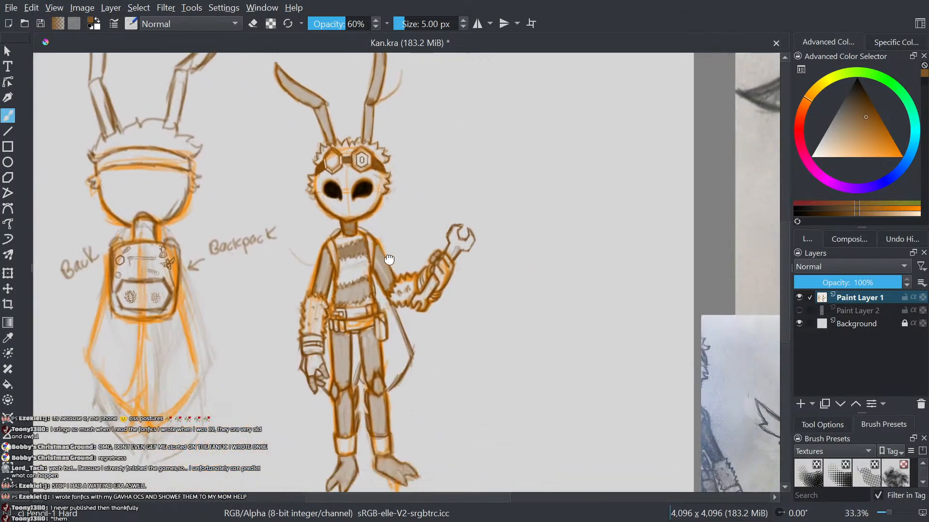
{"action": "scroll", "coordinate": [407, 292], "scroll_direction": "down", "scroll_amount": 2}
{"action": "scroll", "coordinate": [298, 294], "scroll_direction": "up", "scroll_amount": 2}
{"action": "scroll", "coordinate": [298, 295], "scroll_direction": "up", "scroll_amount": 2}
{"action": "left_click_drag", "start_coordinate": [295, 298], "coordinate": [346, 277]}
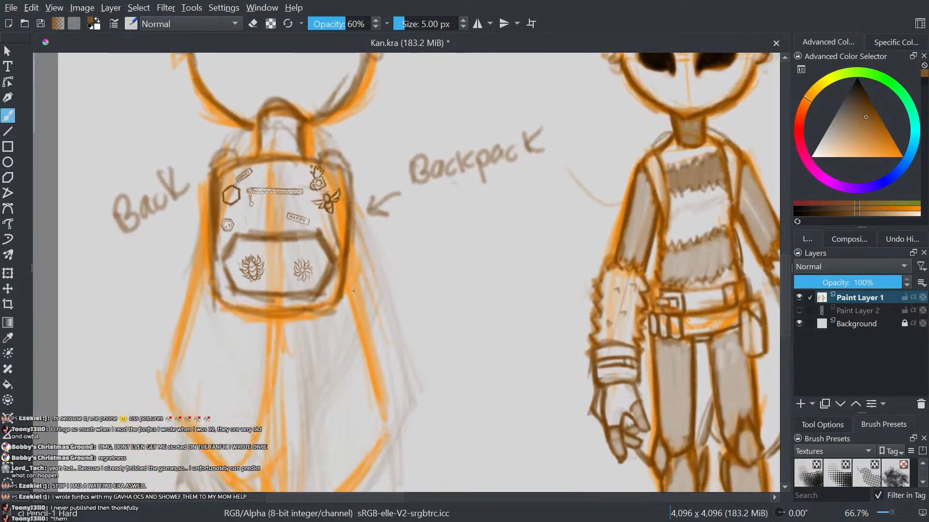
- Try a thin horizontal line across the hexagonal pocket above the two emblems and undo it
{"action": "scroll", "coordinate": [347, 278], "scroll_direction": "up", "scroll_amount": 2}
{"action": "left_click_drag", "start_coordinate": [304, 239], "coordinate": [401, 401]}
{"action": "left_click_drag", "start_coordinate": [337, 314], "coordinate": [480, 253]}
{"action": "scroll", "coordinate": [530, 252], "scroll_direction": "up", "scroll_amount": 2}
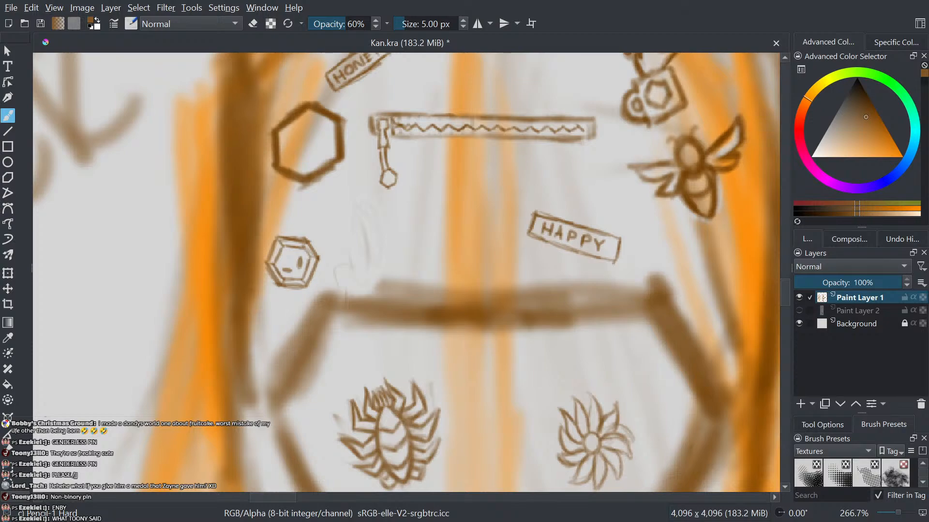
{"action": "scroll", "coordinate": [505, 404], "scroll_direction": "down", "scroll_amount": 4}
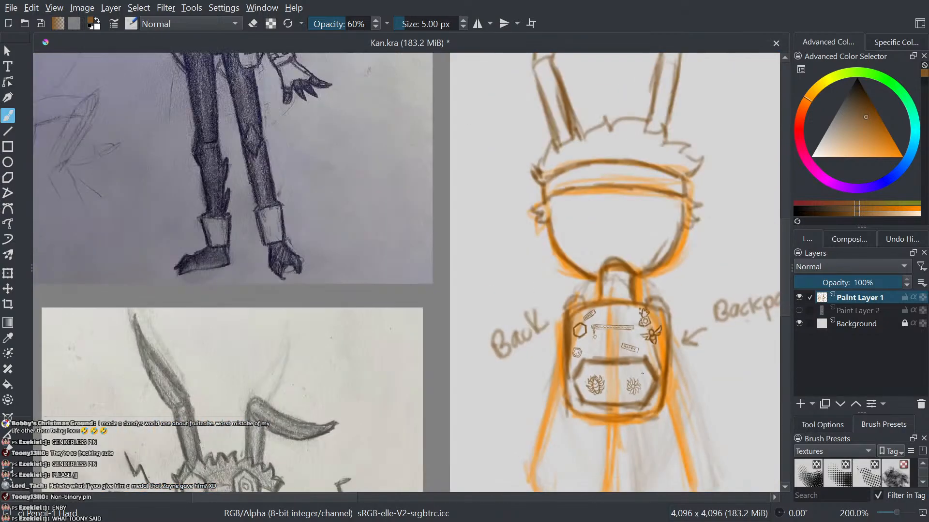
{"action": "scroll", "coordinate": [441, 363], "scroll_direction": "up", "scroll_amount": 4}
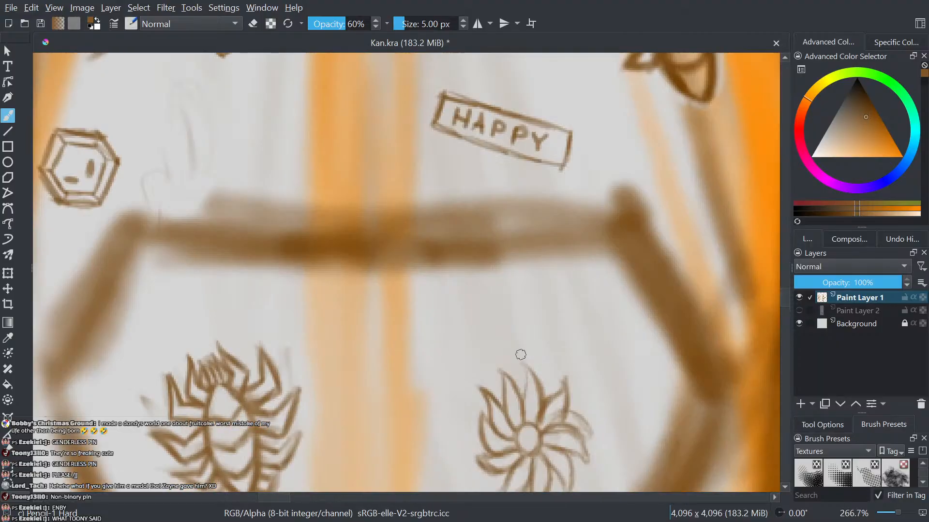
{"action": "left_click_drag", "start_coordinate": [520, 355], "coordinate": [557, 348]}
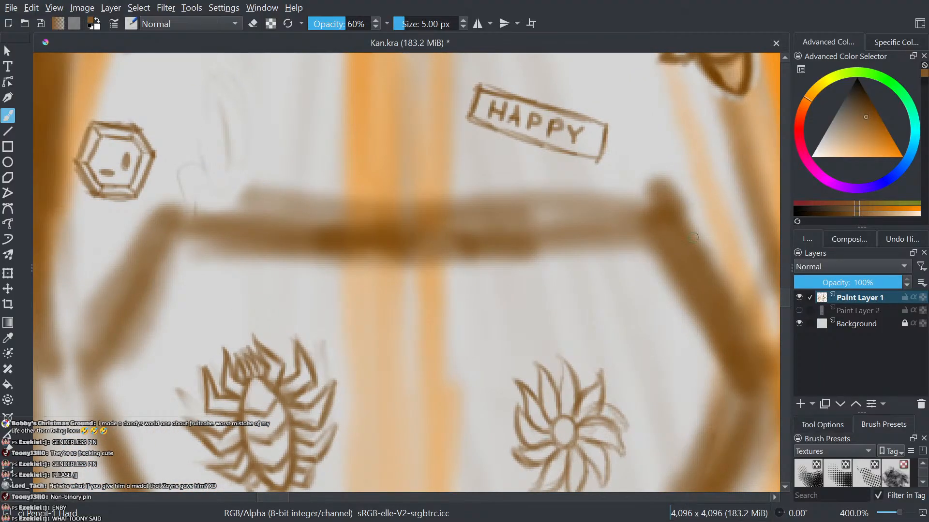
{"action": "mouse_move", "coordinate": [659, 292]}
{"action": "left_mouse_down"}
{"action": "mouse_move", "coordinate": [677, 289]}
{"action": "mouse_move", "coordinate": [373, 311]}
{"action": "mouse_move", "coordinate": [137, 314]}
{"action": "left_mouse_up"}
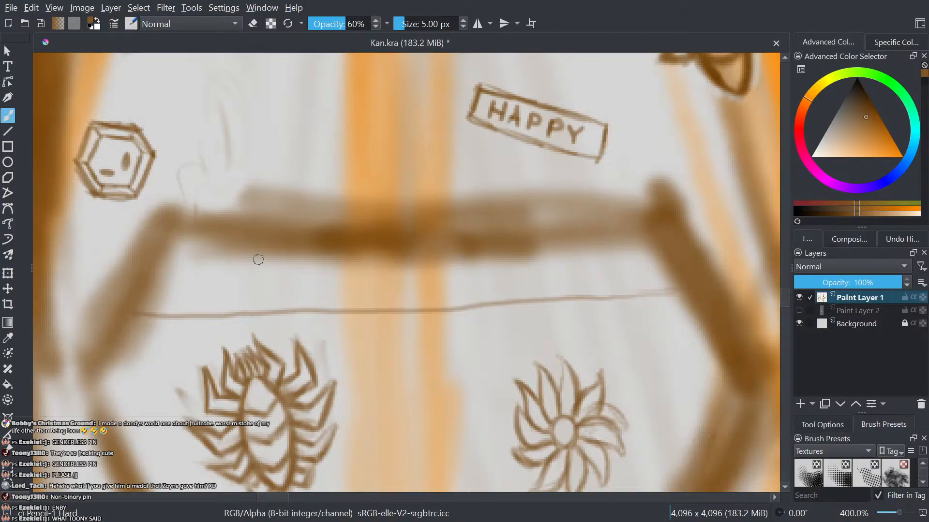
{"action": "left_click_drag", "start_coordinate": [258, 259], "coordinate": [341, 285]}
{"action": "scroll", "coordinate": [348, 298], "scroll_direction": "up", "scroll_amount": 2}
{"action": "left_click_drag", "start_coordinate": [388, 303], "coordinate": [123, 294]}
{"action": "left_click_drag", "start_coordinate": [530, 336], "coordinate": [145, 368]}
{"action": "left_click_drag", "start_coordinate": [319, 373], "coordinate": [174, 388]}
{"action": "scroll", "coordinate": [176, 386], "scroll_direction": "down", "scroll_amount": 2}
{"action": "scroll", "coordinate": [272, 373], "scroll_direction": "down", "scroll_amount": 2}
{"action": "left_click_drag", "start_coordinate": [272, 373], "coordinate": [490, 232]}
{"action": "scroll", "coordinate": [365, 322], "scroll_direction": "up", "scroll_amount": 2}
{"action": "scroll", "coordinate": [366, 322], "scroll_direction": "down", "scroll_amount": 2}
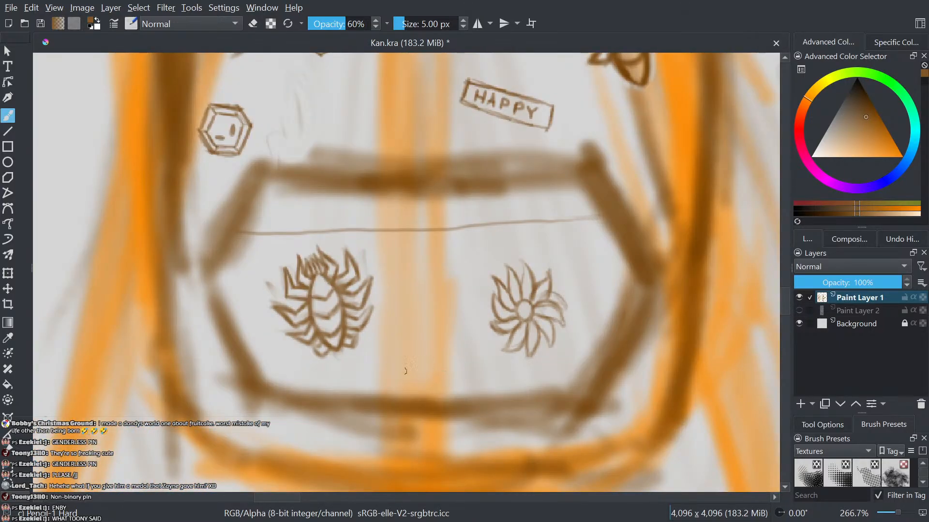
{"action": "scroll", "coordinate": [560, 319], "scroll_direction": "down", "scroll_amount": 2}
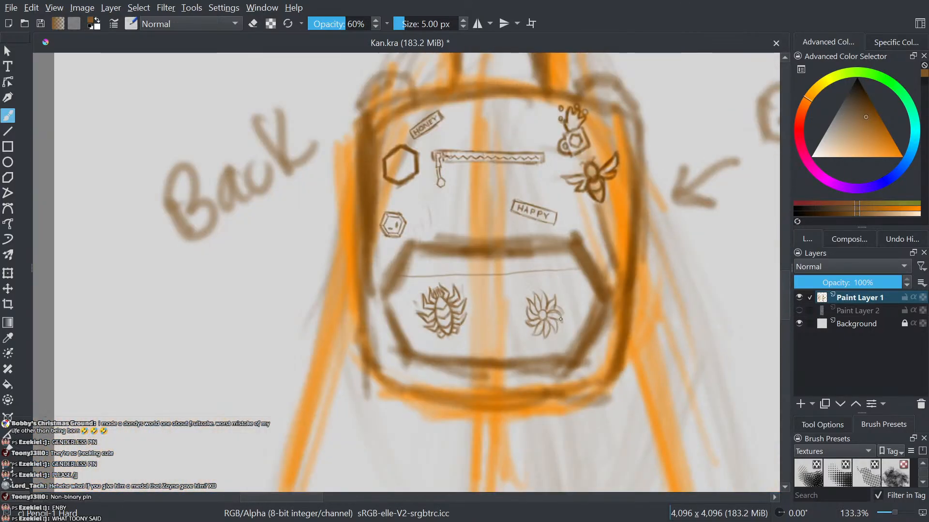
{"action": "scroll", "coordinate": [407, 280], "scroll_direction": "up", "scroll_amount": 1}
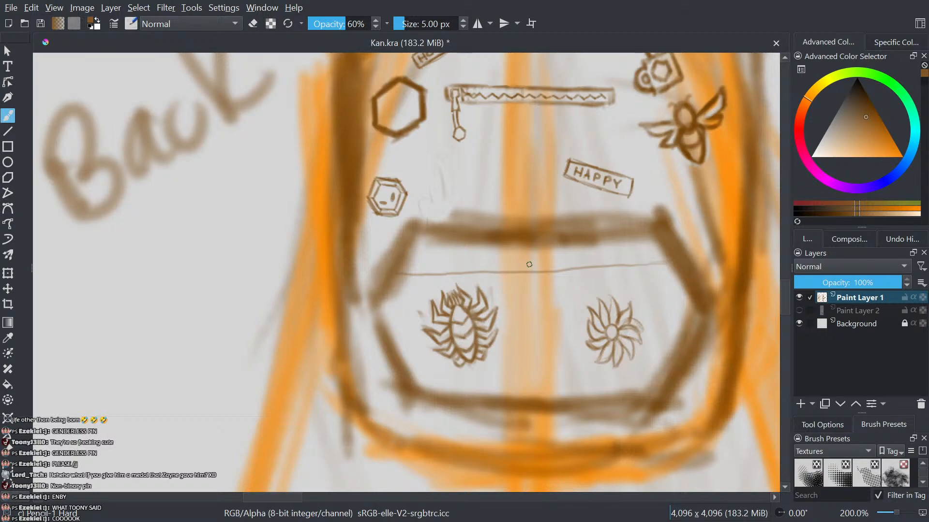
{"action": "key", "text": "ctrl+z"}
- Draw short thin lines from the hexagonal pocket's left and right corners to the backpack's side edges
{"action": "scroll", "coordinate": [532, 302], "scroll_direction": "down", "scroll_amount": 2}
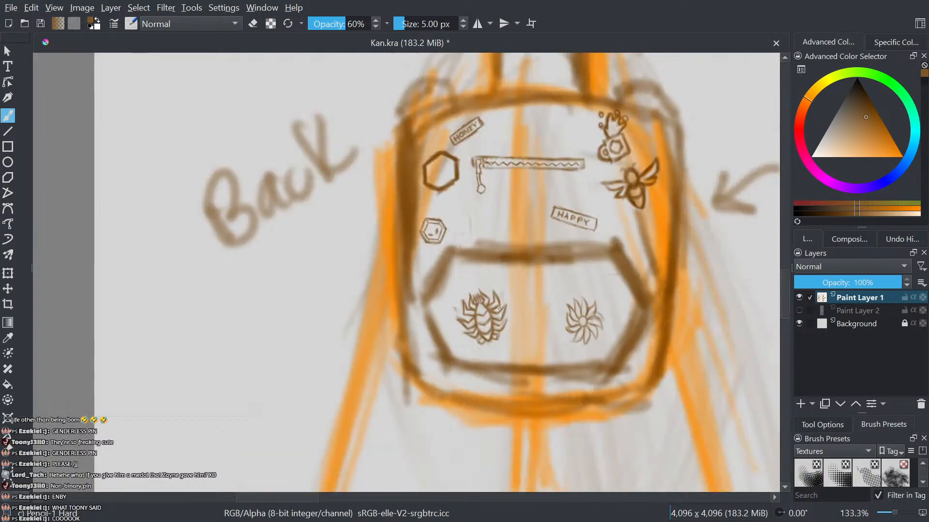
{"action": "scroll", "coordinate": [649, 317], "scroll_direction": "up", "scroll_amount": 2}
{"action": "left_click_drag", "start_coordinate": [257, 304], "coordinate": [227, 301]}
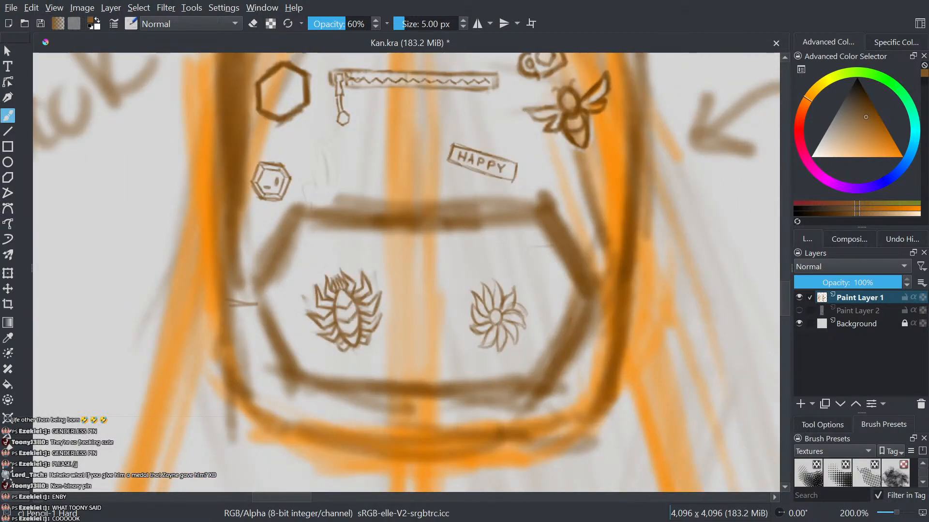
{"action": "scroll", "coordinate": [261, 324], "scroll_direction": "up", "scroll_amount": 1}
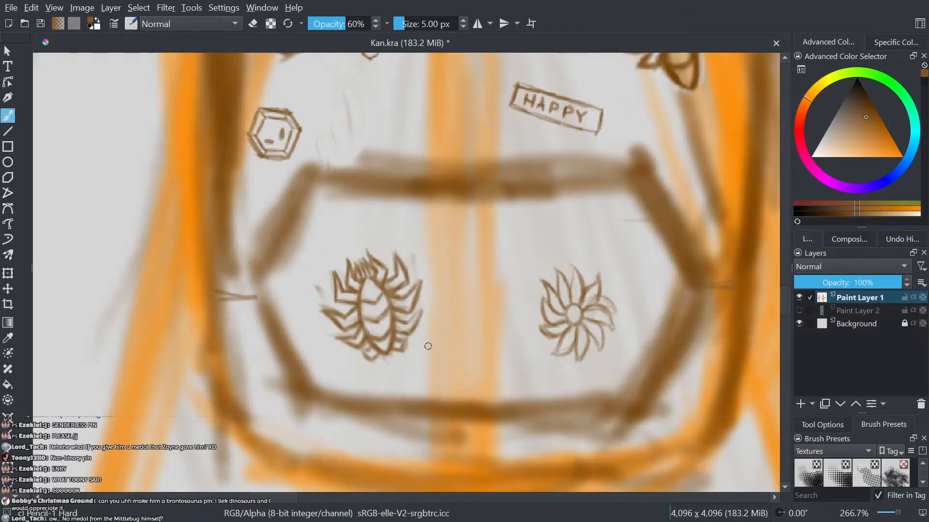
- Check the decorated backpack against the whole back view, the front-view character and the reference sketches
{"action": "left_click_drag", "start_coordinate": [426, 347], "coordinate": [297, 454]}
{"action": "scroll", "coordinate": [298, 367], "scroll_direction": "down", "scroll_amount": 1}
{"action": "scroll", "coordinate": [299, 367], "scroll_direction": "down", "scroll_amount": 2}
{"action": "left_click_drag", "start_coordinate": [314, 376], "coordinate": [329, 439]}
{"action": "scroll", "coordinate": [314, 376], "scroll_direction": "up", "scroll_amount": 2}
{"action": "scroll", "coordinate": [330, 439], "scroll_direction": "down", "scroll_amount": 2}
{"action": "scroll", "coordinate": [387, 379], "scroll_direction": "down", "scroll_amount": 4}
{"action": "left_click_drag", "start_coordinate": [507, 378], "coordinate": [479, 241]}
{"action": "scroll", "coordinate": [345, 236], "scroll_direction": "down", "scroll_amount": 1}
{"action": "scroll", "coordinate": [360, 220], "scroll_direction": "up", "scroll_amount": 3}
{"action": "scroll", "coordinate": [382, 256], "scroll_direction": "down", "scroll_amount": 1}
{"action": "scroll", "coordinate": [365, 234], "scroll_direction": "up", "scroll_amount": 2}
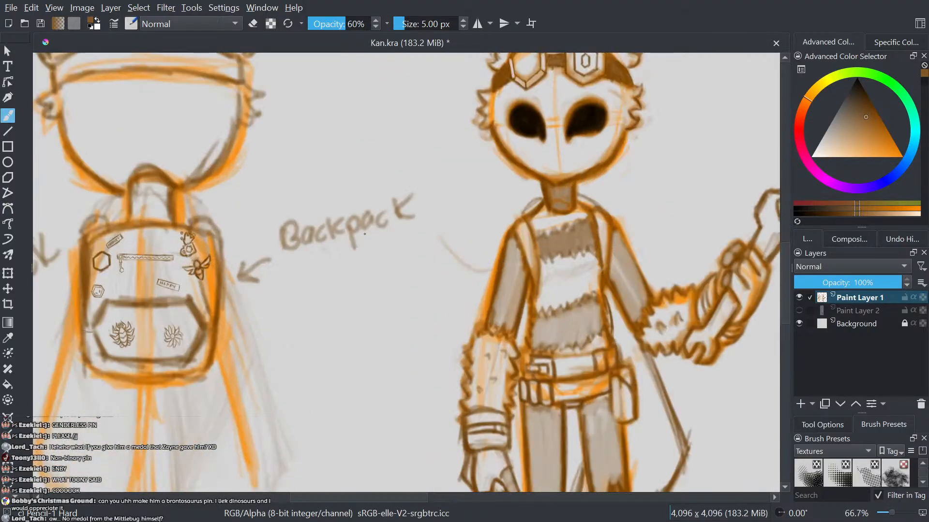
{"action": "scroll", "coordinate": [152, 108], "scroll_direction": "up", "scroll_amount": 1}
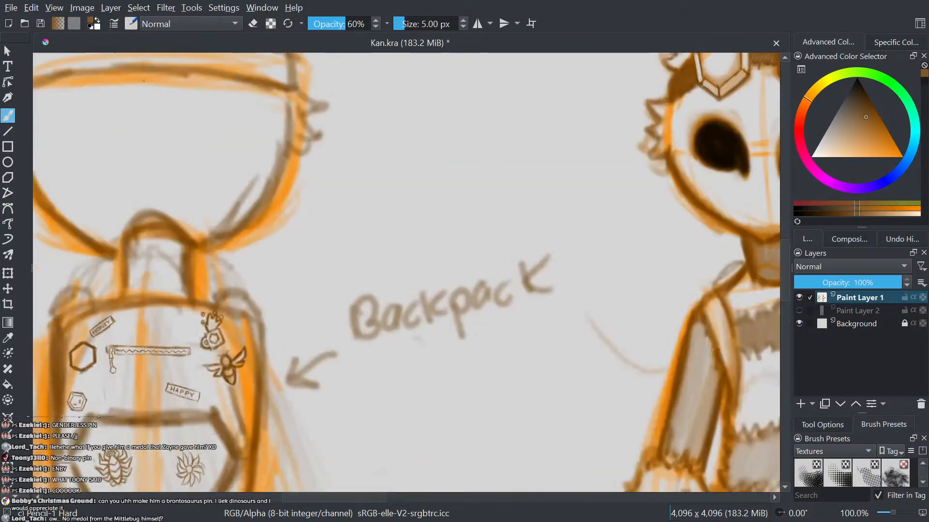
{"action": "scroll", "coordinate": [152, 107], "scroll_direction": "down", "scroll_amount": 3}
{"action": "left_click_drag", "start_coordinate": [113, 76], "coordinate": [307, 168]}
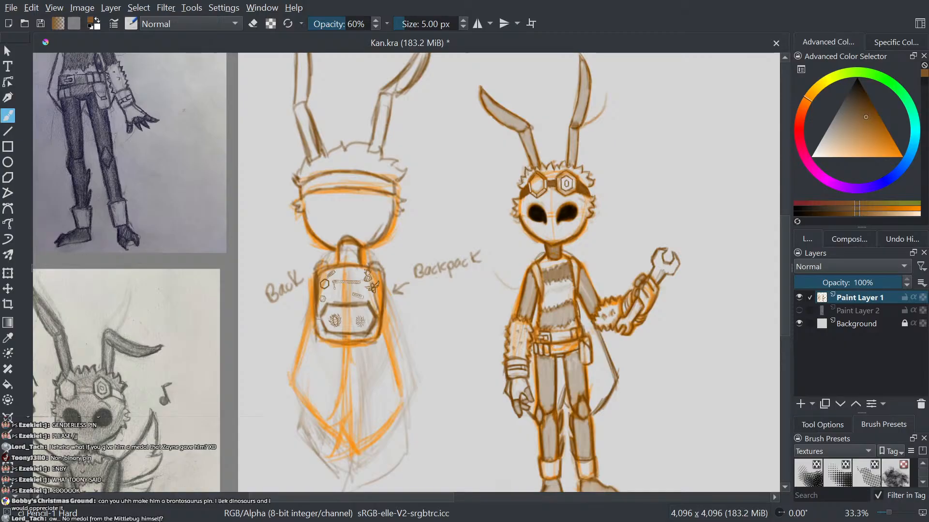
{"action": "scroll", "coordinate": [415, 278], "scroll_direction": "down", "scroll_amount": 1}
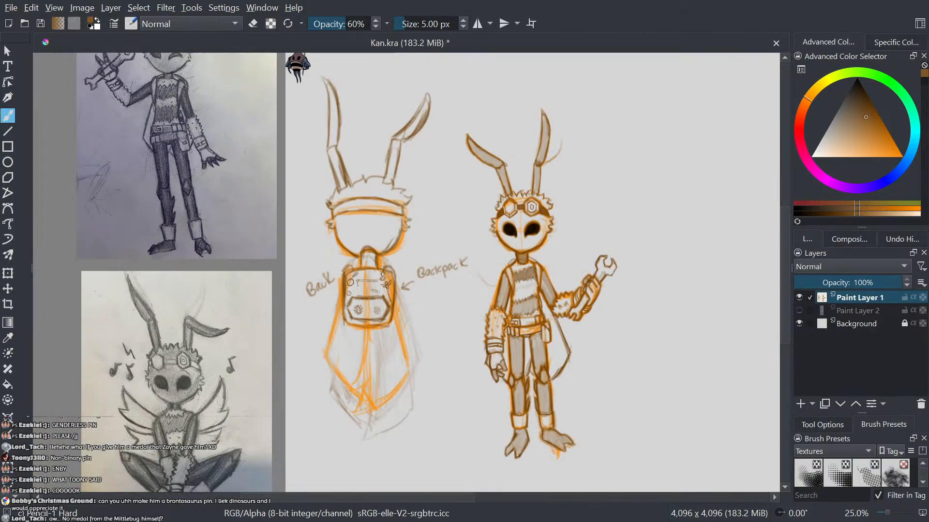
- Draw a thin horizontal line from the hexagonal pocket's right corner inward past the top of the flower
{"action": "scroll", "coordinate": [385, 235], "scroll_direction": "up", "scroll_amount": 5}
{"action": "left_click_drag", "start_coordinate": [471, 251], "coordinate": [566, 60]}
{"action": "left_click_drag", "start_coordinate": [475, 208], "coordinate": [563, 85]}
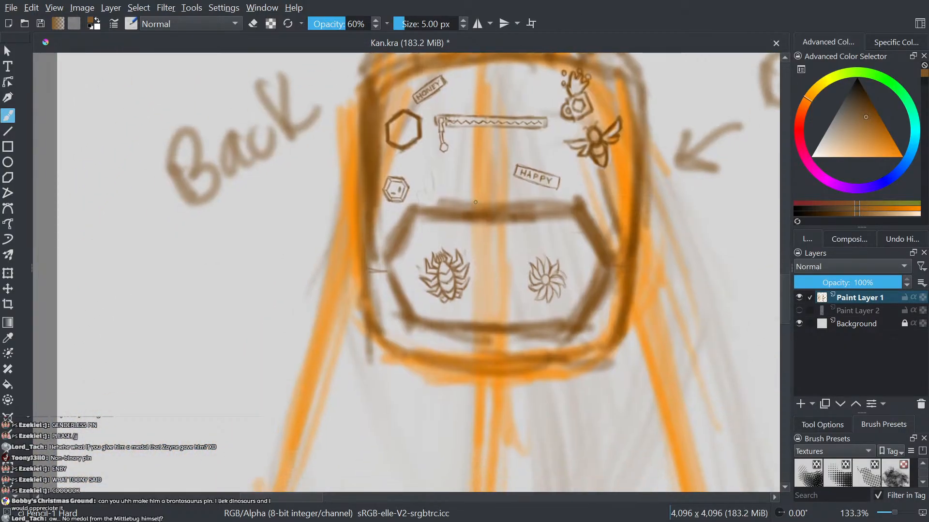
{"action": "left_click_drag", "start_coordinate": [505, 198], "coordinate": [378, 190]}
{"action": "scroll", "coordinate": [374, 238], "scroll_direction": "up", "scroll_amount": 1}
{"action": "scroll", "coordinate": [416, 234], "scroll_direction": "up", "scroll_amount": 2}
{"action": "left_click_drag", "start_coordinate": [416, 234], "coordinate": [543, 206]}
{"action": "scroll", "coordinate": [543, 207], "scroll_direction": "down", "scroll_amount": 3}
{"action": "scroll", "coordinate": [543, 207], "scroll_direction": "up", "scroll_amount": 2}
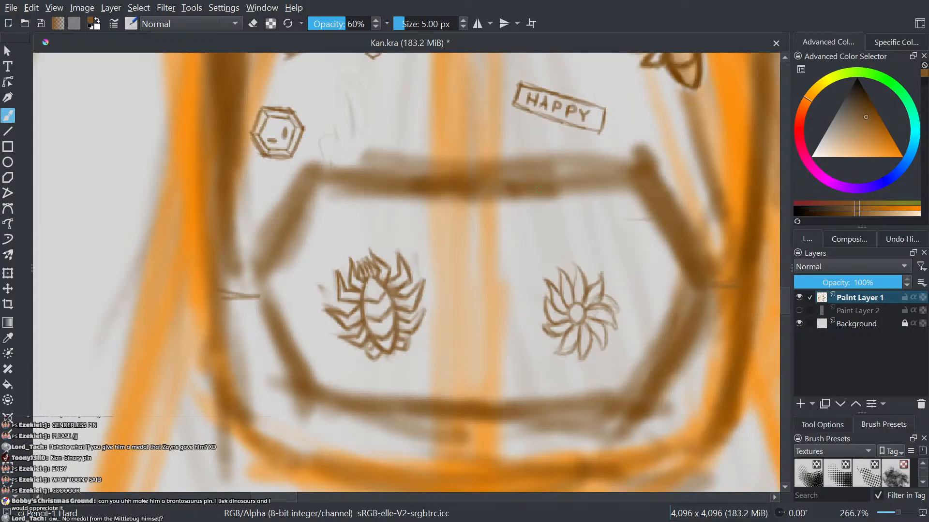
{"action": "scroll", "coordinate": [677, 275], "scroll_direction": "up", "scroll_amount": 1}
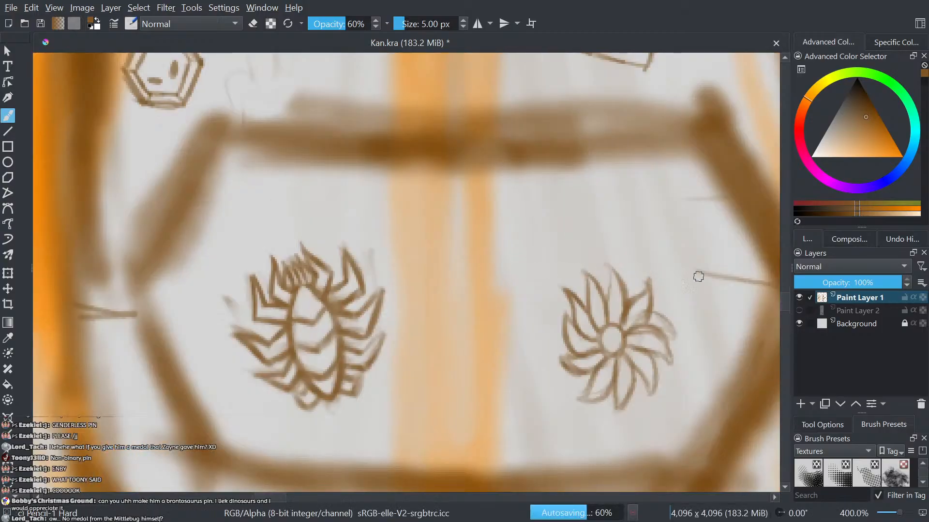
{"action": "left_click_drag", "start_coordinate": [750, 275], "coordinate": [658, 279]}
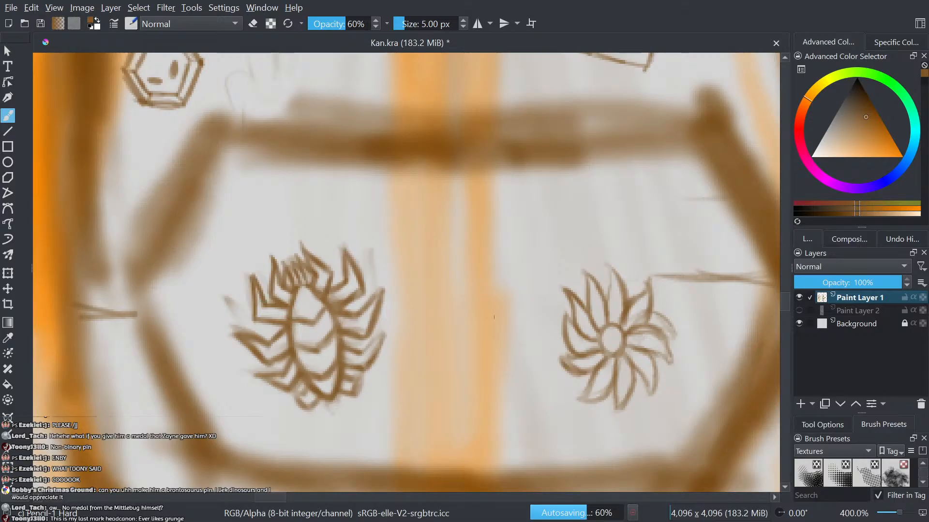
{"action": "left_click_drag", "start_coordinate": [720, 253], "coordinate": [612, 245]}
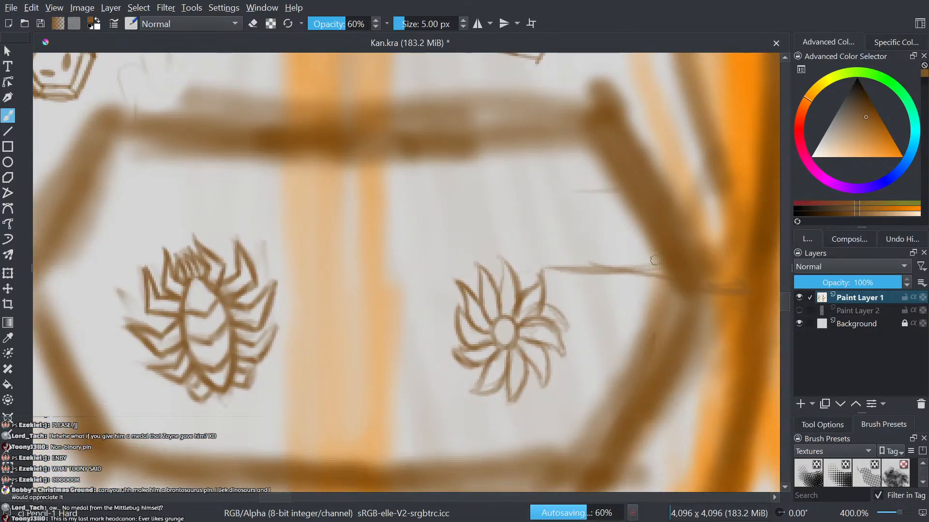
{"action": "left_click_drag", "start_coordinate": [660, 267], "coordinate": [621, 272]}
{"action": "mouse_move", "coordinate": [661, 264]}
{"action": "left_mouse_down"}
{"action": "mouse_move", "coordinate": [569, 274]}
{"action": "mouse_move", "coordinate": [545, 265]}
{"action": "mouse_move", "coordinate": [461, 269]}
{"action": "mouse_move", "coordinate": [470, 274]}
{"action": "mouse_move", "coordinate": [421, 277]}
{"action": "left_mouse_up"}
- With a 9 px brush, sketch a long narrow strap hanging from the backpack's lower left side
{"action": "scroll", "coordinate": [433, 262], "scroll_direction": "down", "scroll_amount": 4}
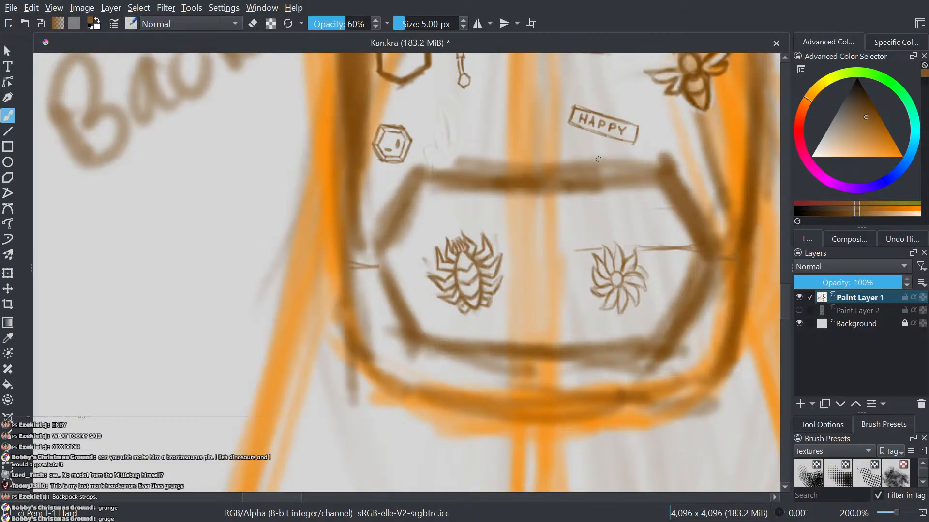
{"action": "scroll", "coordinate": [598, 159], "scroll_direction": "down", "scroll_amount": 2}
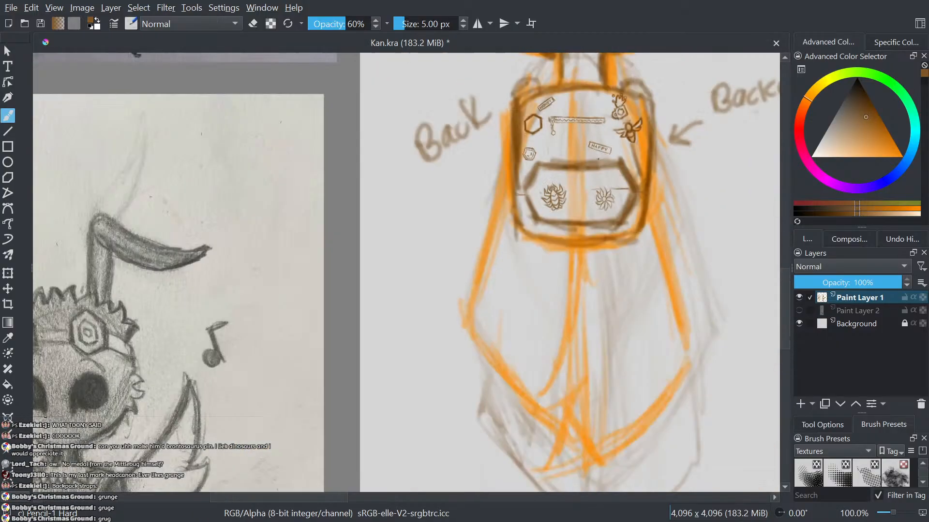
{"action": "scroll", "coordinate": [579, 158], "scroll_direction": "down", "scroll_amount": 2}
{"action": "scroll", "coordinate": [579, 158], "scroll_direction": "up", "scroll_amount": 1}
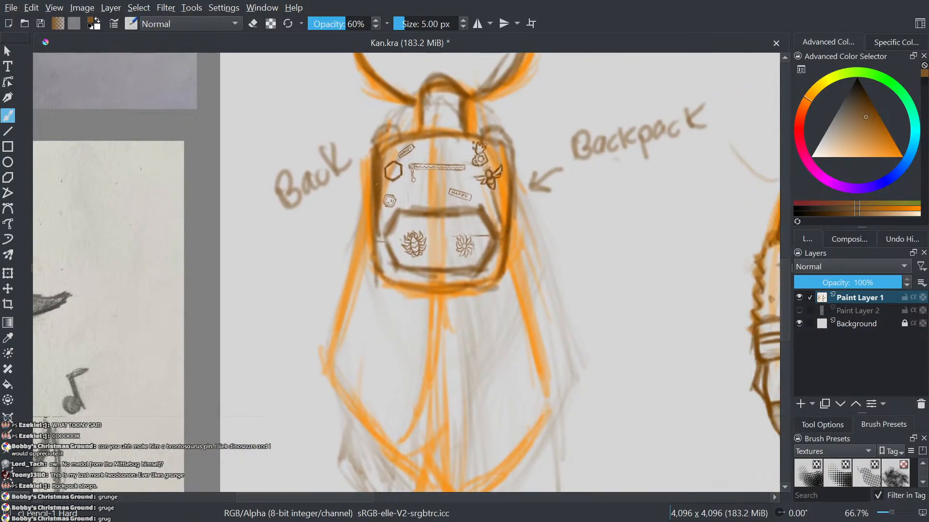
{"action": "scroll", "coordinate": [426, 207], "scroll_direction": "up", "scroll_amount": 1}
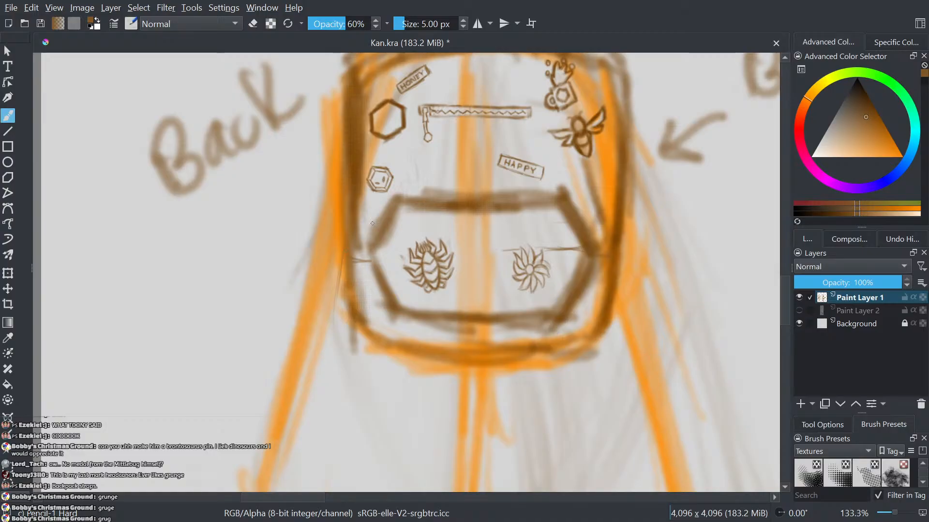
{"action": "key", "text": "bracketright"}
{"action": "key", "text": "bracketright"}
{"action": "key", "text": "bracketright"}
{"action": "key", "text": "bracketright"}
{"action": "left_click_drag", "start_coordinate": [345, 261], "coordinate": [328, 392]}
{"action": "left_click_drag", "start_coordinate": [336, 319], "coordinate": [323, 449]}
{"action": "mouse_move", "coordinate": [363, 345]}
{"action": "left_mouse_down"}
{"action": "mouse_move", "coordinate": [352, 424]}
{"action": "mouse_move", "coordinate": [359, 463]}
{"action": "left_mouse_up"}
{"action": "mouse_move", "coordinate": [366, 343]}
{"action": "left_mouse_down"}
{"action": "mouse_move", "coordinate": [360, 425]}
{"action": "mouse_move", "coordinate": [354, 310]}
{"action": "left_mouse_up"}
{"action": "mouse_move", "coordinate": [353, 226]}
{"action": "left_mouse_down"}
{"action": "mouse_move", "coordinate": [341, 354]}
{"action": "mouse_move", "coordinate": [317, 350]}
{"action": "mouse_move", "coordinate": [322, 233]}
{"action": "mouse_move", "coordinate": [314, 325]}
{"action": "left_mouse_up"}
{"action": "left_click_drag", "start_coordinate": [331, 184], "coordinate": [323, 266]}
{"action": "left_click_drag", "start_coordinate": [329, 204], "coordinate": [316, 349]}
{"action": "left_click_drag", "start_coordinate": [342, 352], "coordinate": [354, 222]}
{"action": "left_click_drag", "start_coordinate": [345, 300], "coordinate": [356, 222]}
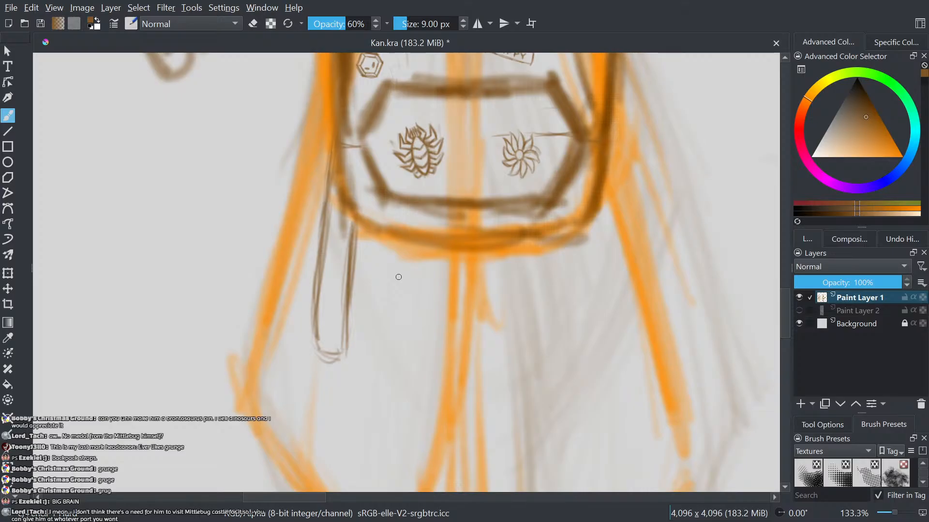
- Darken the left strap's inner edge, lower end and outer edge up to the backpack
{"action": "left_click_drag", "start_coordinate": [358, 225], "coordinate": [347, 354]}
{"action": "left_click_drag", "start_coordinate": [352, 291], "coordinate": [346, 357]}
{"action": "mouse_move", "coordinate": [319, 353]}
{"action": "left_mouse_down"}
{"action": "mouse_move", "coordinate": [346, 359]}
{"action": "mouse_move", "coordinate": [336, 358]}
{"action": "left_mouse_up"}
{"action": "left_click_drag", "start_coordinate": [315, 314], "coordinate": [319, 354]}
{"action": "left_click_drag", "start_coordinate": [315, 283], "coordinate": [316, 350]}
{"action": "left_click_drag", "start_coordinate": [319, 257], "coordinate": [315, 340]}
{"action": "left_click_drag", "start_coordinate": [323, 227], "coordinate": [318, 285]}
{"action": "left_click_drag", "start_coordinate": [325, 218], "coordinate": [320, 278]}
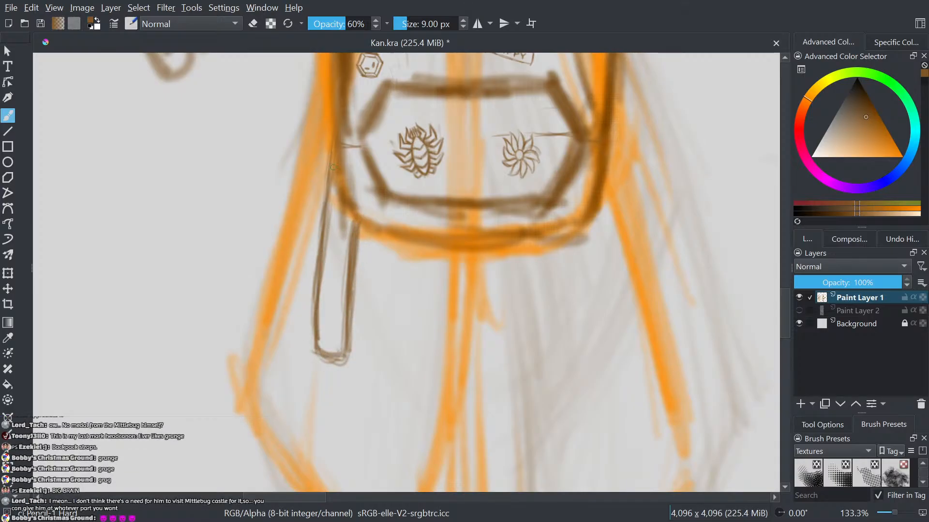
{"action": "left_click_drag", "start_coordinate": [330, 186], "coordinate": [323, 253]}
{"action": "left_click_drag", "start_coordinate": [332, 164], "coordinate": [327, 228]}
- Draw the outer edge of a matching strap hanging from the backpack's lower right side
{"action": "left_click_drag", "start_coordinate": [445, 356], "coordinate": [410, 371]}
{"action": "scroll", "coordinate": [410, 372], "scroll_direction": "down", "scroll_amount": 4}
{"action": "scroll", "coordinate": [451, 284], "scroll_direction": "up", "scroll_amount": 4}
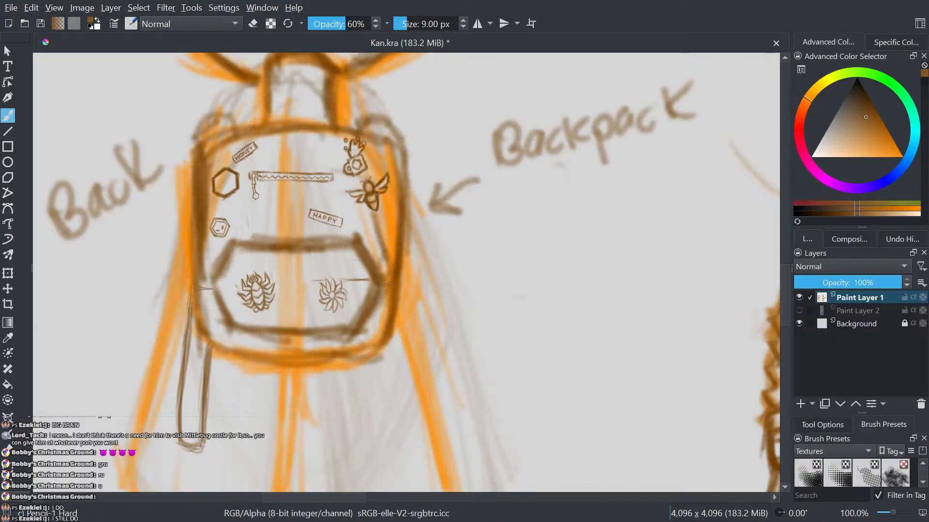
{"action": "scroll", "coordinate": [348, 357], "scroll_direction": "up", "scroll_amount": 2}
{"action": "scroll", "coordinate": [346, 357], "scroll_direction": "down", "scroll_amount": 2}
{"action": "left_click_drag", "start_coordinate": [345, 355], "coordinate": [304, 334]}
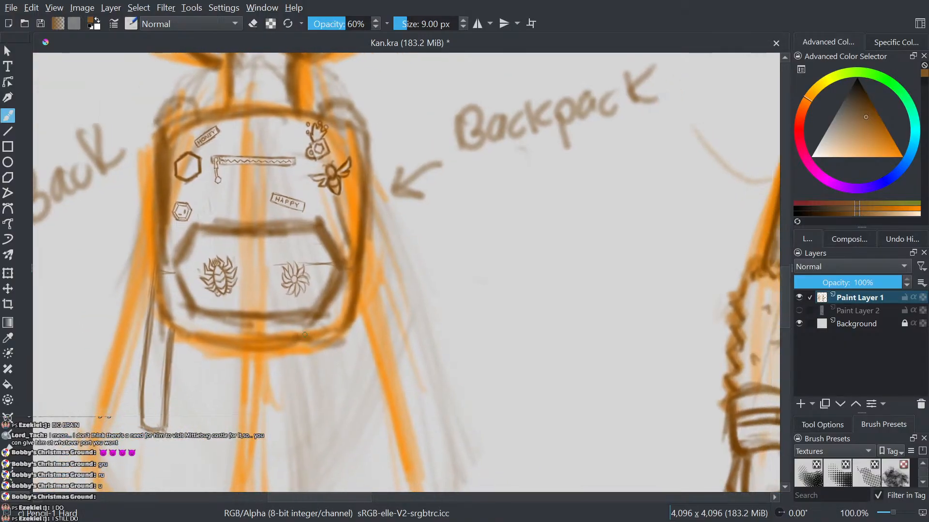
{"action": "left_click_drag", "start_coordinate": [358, 322], "coordinate": [363, 303]}
{"action": "left_click_drag", "start_coordinate": [360, 345], "coordinate": [370, 286]}
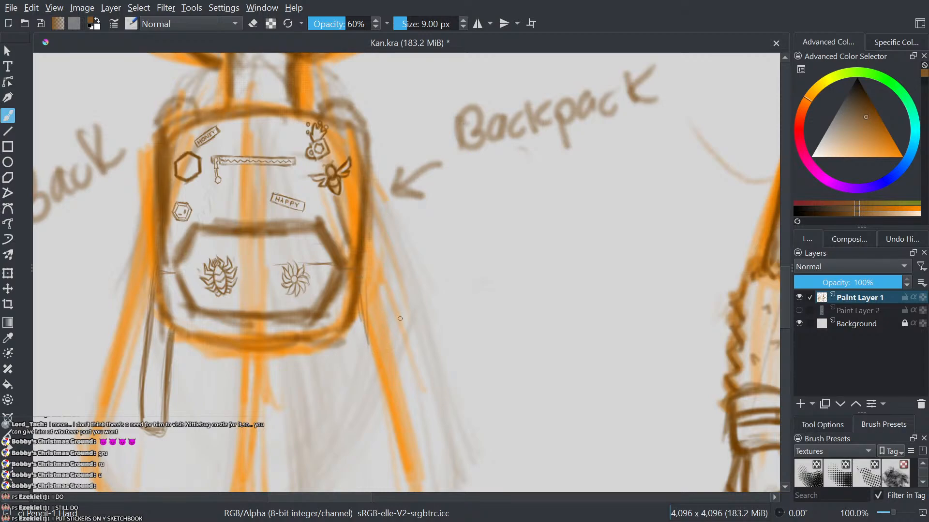
{"action": "left_click_drag", "start_coordinate": [375, 382], "coordinate": [370, 334]}
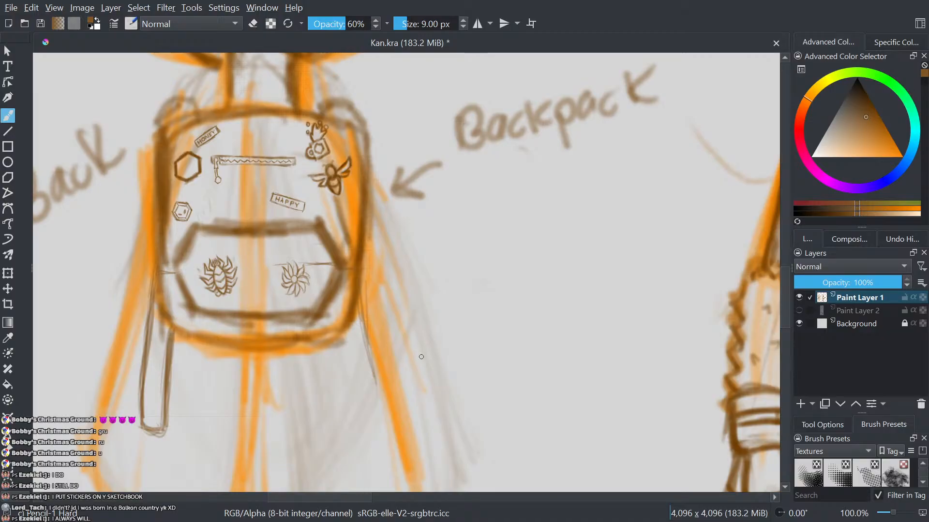
{"action": "left_click_drag", "start_coordinate": [360, 310], "coordinate": [377, 400]}
- With an 11 px brush, complete the right strap by adding its inner edge and lower end and extending its outer edge
{"action": "key", "text": "bracketright"}
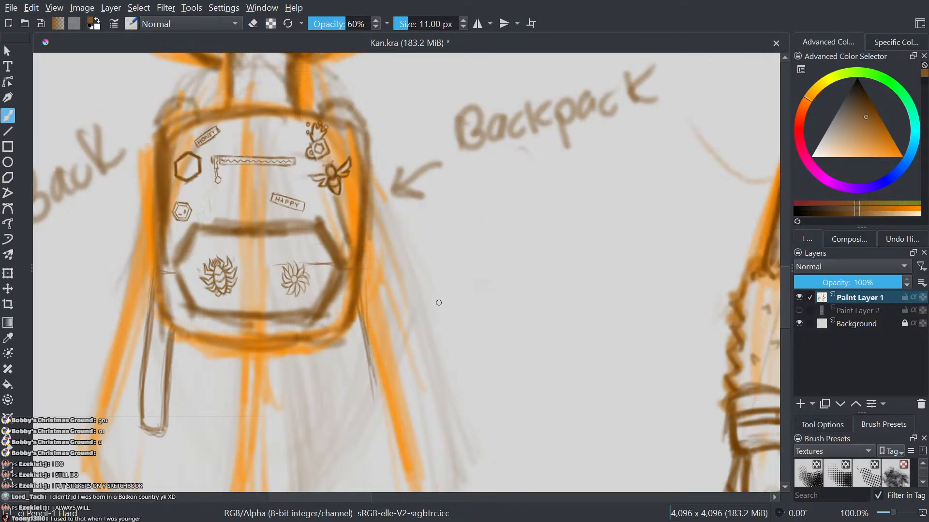
{"action": "left_click_drag", "start_coordinate": [468, 310], "coordinate": [401, 296]}
{"action": "scroll", "coordinate": [400, 290], "scroll_direction": "down", "scroll_amount": 6}
{"action": "scroll", "coordinate": [428, 251], "scroll_direction": "up", "scroll_amount": 4}
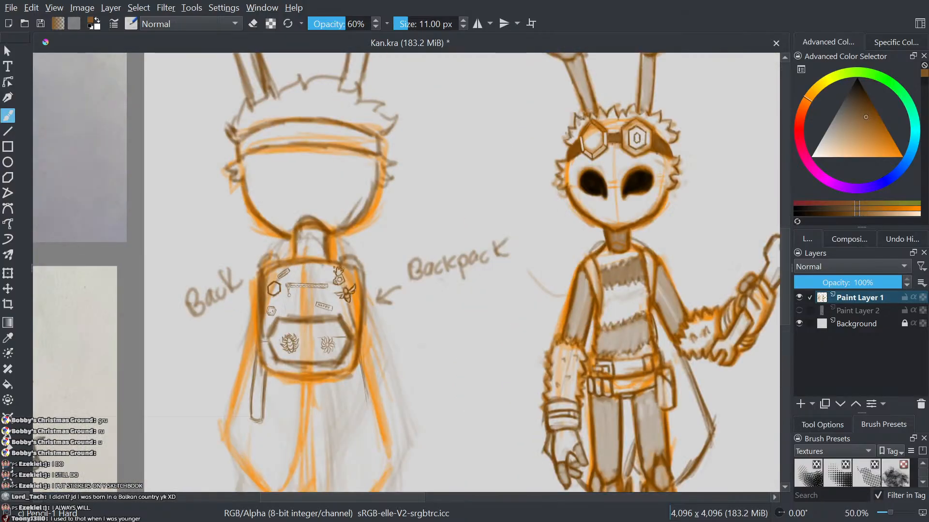
{"action": "scroll", "coordinate": [271, 281], "scroll_direction": "up", "scroll_amount": 6}
{"action": "mouse_move", "coordinate": [334, 332]}
{"action": "left_mouse_down"}
{"action": "mouse_move", "coordinate": [61, 269]}
{"action": "mouse_move", "coordinate": [9, 338]}
{"action": "mouse_move", "coordinate": [46, 324]}
{"action": "left_mouse_up"}
{"action": "scroll", "coordinate": [88, 309], "scroll_direction": "down", "scroll_amount": 1}
{"action": "left_click_drag", "start_coordinate": [289, 306], "coordinate": [333, 279]}
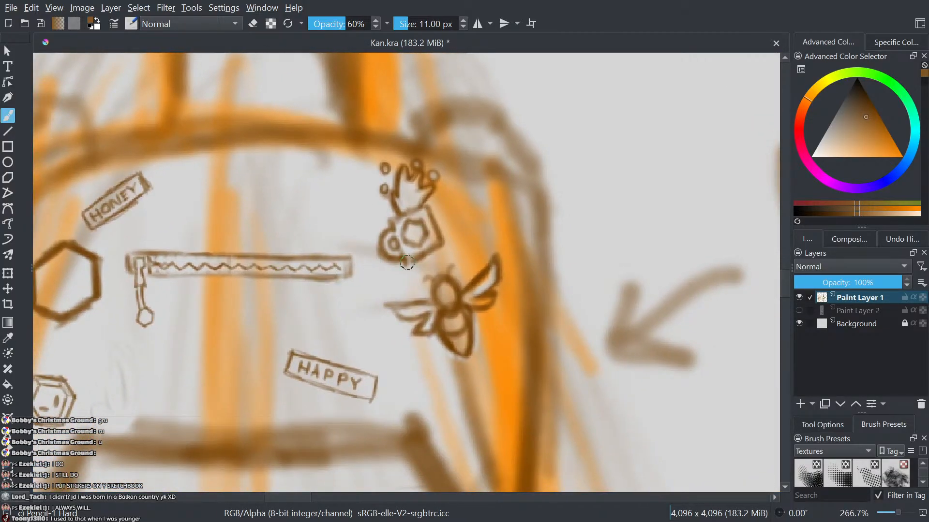
{"action": "scroll", "coordinate": [520, 269], "scroll_direction": "down", "scroll_amount": 2}
{"action": "mouse_move", "coordinate": [456, 347]}
{"action": "left_mouse_down"}
{"action": "mouse_move", "coordinate": [514, 297]}
{"action": "mouse_move", "coordinate": [377, 246]}
{"action": "left_mouse_up"}
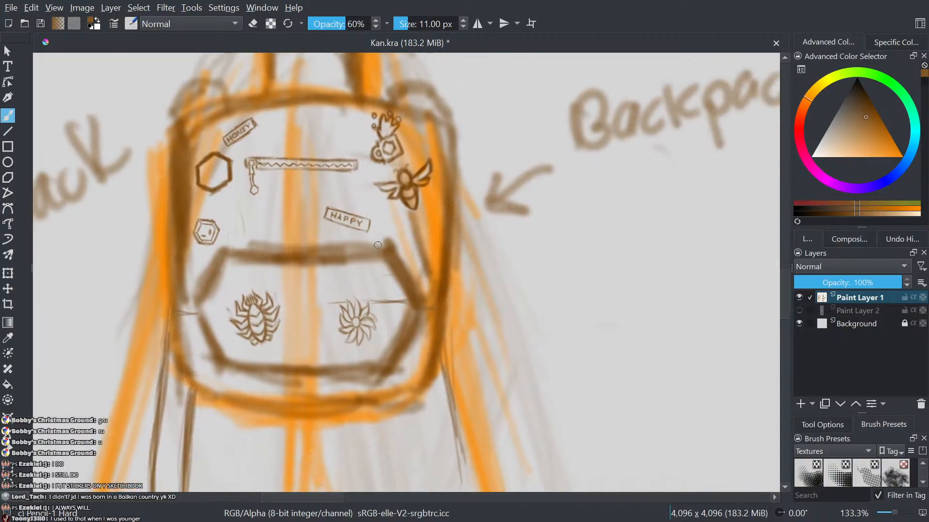
{"action": "left_click_drag", "start_coordinate": [365, 338], "coordinate": [337, 140]}
{"action": "left_click_drag", "start_coordinate": [388, 209], "coordinate": [402, 294]}
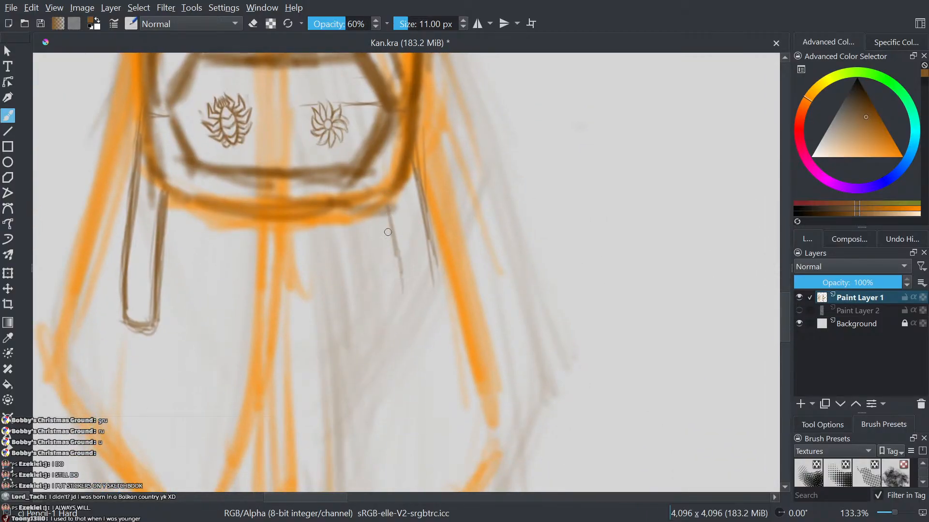
{"action": "left_click_drag", "start_coordinate": [391, 235], "coordinate": [402, 316]}
{"action": "mouse_move", "coordinate": [394, 258]}
{"action": "left_mouse_down"}
{"action": "mouse_move", "coordinate": [401, 322]}
{"action": "mouse_move", "coordinate": [439, 314]}
{"action": "left_mouse_up"}
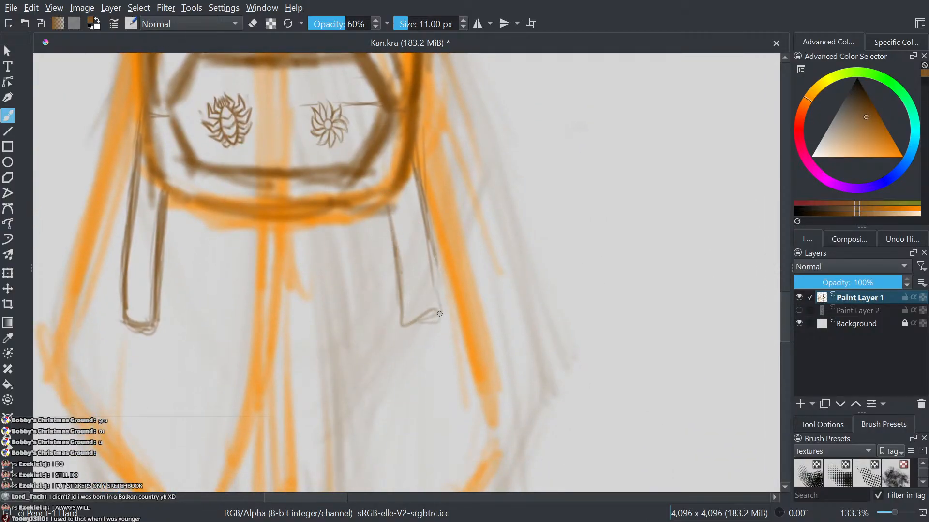
{"action": "left_click_drag", "start_coordinate": [419, 209], "coordinate": [444, 329]}
{"action": "left_click_drag", "start_coordinate": [430, 240], "coordinate": [446, 346]}
{"action": "mouse_move", "coordinate": [425, 215]}
{"action": "left_mouse_down"}
{"action": "mouse_move", "coordinate": [442, 337]}
{"action": "mouse_move", "coordinate": [401, 347]}
{"action": "mouse_move", "coordinate": [406, 304]}
{"action": "mouse_move", "coordinate": [391, 219]}
{"action": "mouse_move", "coordinate": [403, 353]}
{"action": "mouse_move", "coordinate": [431, 351]}
{"action": "mouse_move", "coordinate": [442, 315]}
{"action": "mouse_move", "coordinate": [415, 156]}
{"action": "mouse_move", "coordinate": [421, 192]}
{"action": "left_mouse_up"}
- Compare the back view and its new backpack straps with the front-view character and the surrounding reference sketches
{"action": "scroll", "coordinate": [438, 297], "scroll_direction": "down", "scroll_amount": 5}
{"action": "mouse_move", "coordinate": [438, 298]}
{"action": "left_mouse_down"}
{"action": "mouse_move", "coordinate": [435, 334]}
{"action": "mouse_move", "coordinate": [513, 381]}
{"action": "left_mouse_up"}
{"action": "scroll", "coordinate": [428, 327], "scroll_direction": "up", "scroll_amount": 3}
{"action": "scroll", "coordinate": [513, 381], "scroll_direction": "down", "scroll_amount": 3}
{"action": "left_click_drag", "start_coordinate": [477, 331], "coordinate": [173, 274]}
{"action": "scroll", "coordinate": [333, 214], "scroll_direction": "up", "scroll_amount": 2}
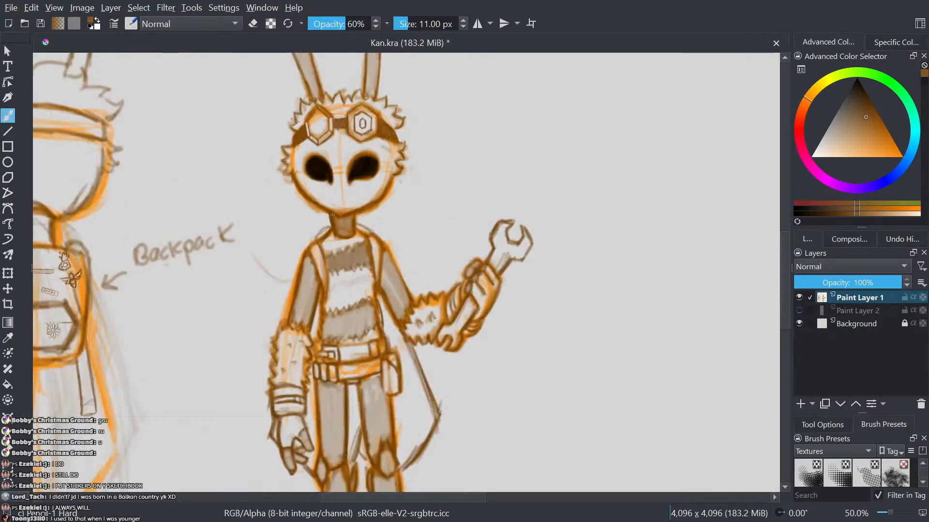
{"action": "left_click_drag", "start_coordinate": [333, 215], "coordinate": [410, 198]}
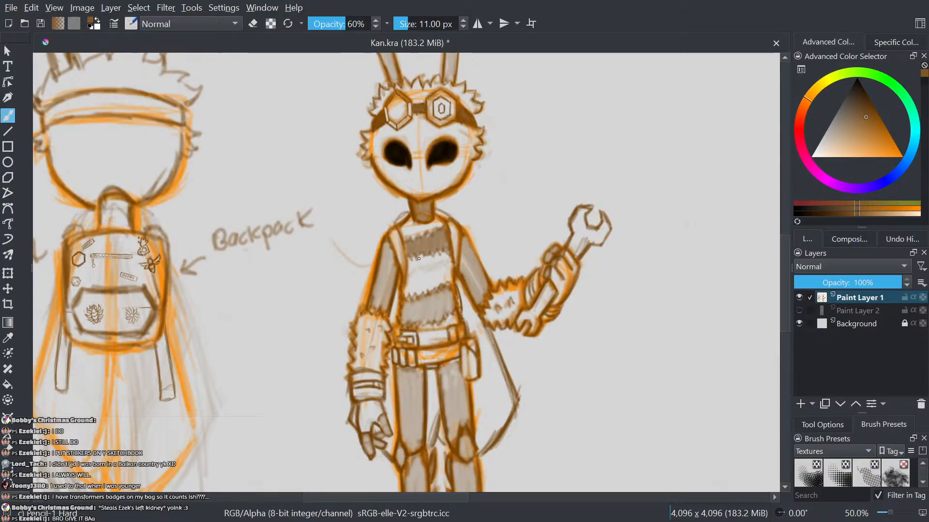
{"action": "scroll", "coordinate": [473, 309], "scroll_direction": "down", "scroll_amount": 4}
{"action": "scroll", "coordinate": [471, 313], "scroll_direction": "up", "scroll_amount": 4}
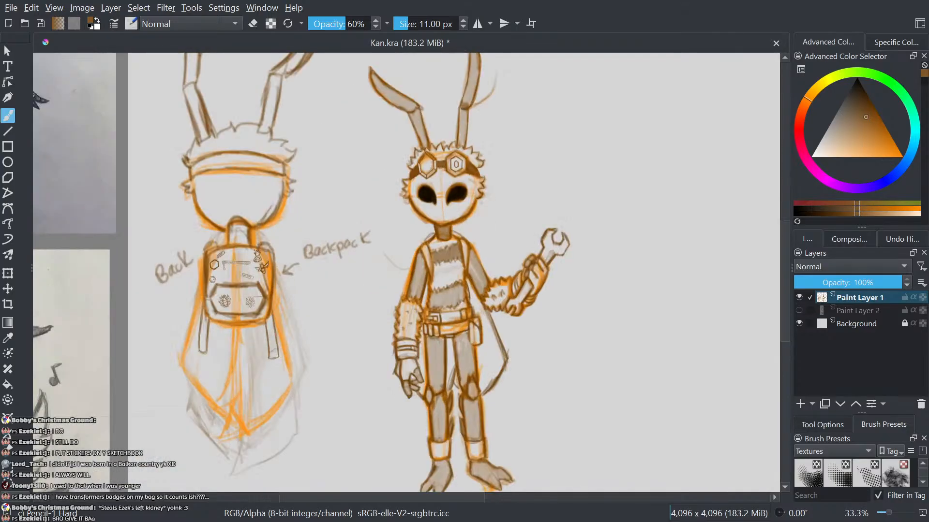
{"action": "scroll", "coordinate": [411, 304], "scroll_direction": "down", "scroll_amount": 6}
{"action": "scroll", "coordinate": [357, 239], "scroll_direction": "up", "scroll_amount": 2}
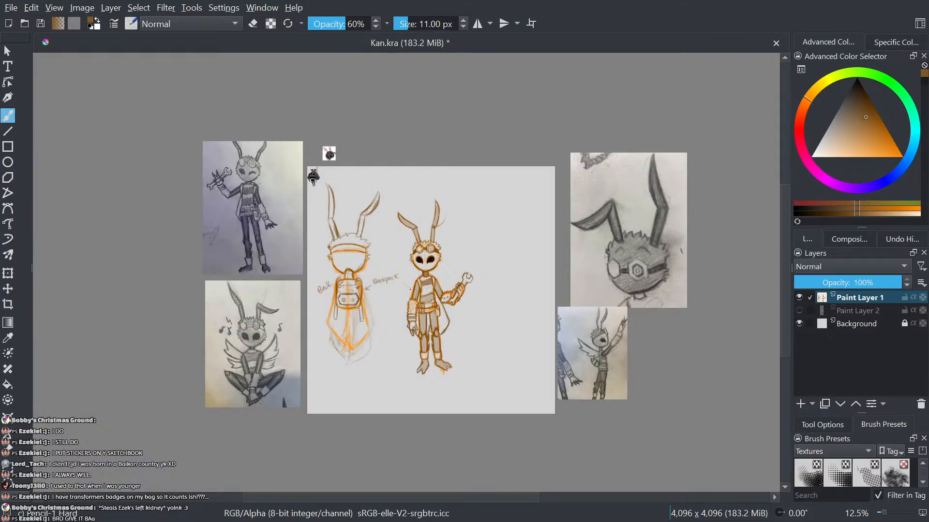
{"action": "scroll", "coordinate": [413, 301], "scroll_direction": "up", "scroll_amount": 1}
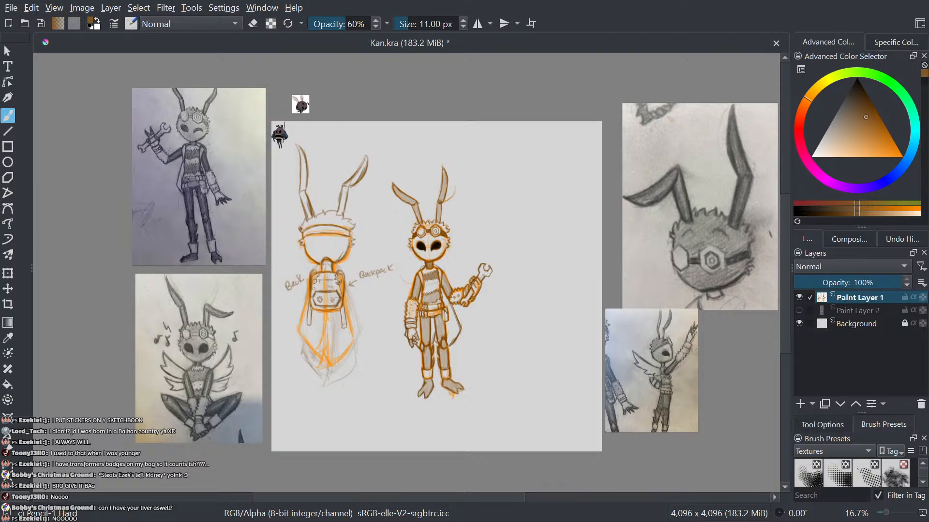
{"action": "scroll", "coordinate": [390, 247], "scroll_direction": "up", "scroll_amount": 3}
{"action": "left_click_drag", "start_coordinate": [390, 247], "coordinate": [273, 122]}
{"action": "scroll", "coordinate": [314, 271], "scroll_direction": "down", "scroll_amount": 1}
{"action": "scroll", "coordinate": [312, 282], "scroll_direction": "up", "scroll_amount": 1}
{"action": "mouse_move", "coordinate": [348, 288]}
{"action": "left_mouse_down"}
{"action": "mouse_move", "coordinate": [395, 252]}
{"action": "mouse_move", "coordinate": [309, 184]}
{"action": "left_mouse_up"}
{"action": "mouse_move", "coordinate": [170, 281]}
{"action": "left_mouse_down"}
{"action": "mouse_move", "coordinate": [253, 377]}
{"action": "mouse_move", "coordinate": [254, 339]}
{"action": "left_mouse_up"}
{"action": "mouse_move", "coordinate": [411, 308]}
{"action": "left_mouse_down"}
{"action": "mouse_move", "coordinate": [327, 324]}
{"action": "mouse_move", "coordinate": [695, 239]}
{"action": "left_mouse_up"}
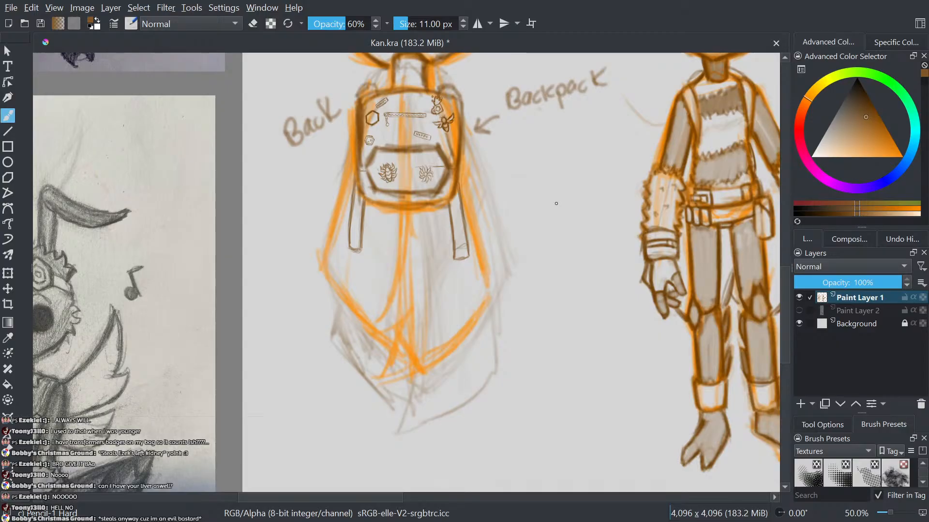
- Draw a thin brown line down the cape's centre from below the backpack toward its lower tip
{"action": "scroll", "coordinate": [556, 204], "scroll_direction": "down", "scroll_amount": 2}
{"action": "left_click_drag", "start_coordinate": [543, 198], "coordinate": [322, 268]}
{"action": "scroll", "coordinate": [321, 267], "scroll_direction": "up", "scroll_amount": 2}
{"action": "left_click_drag", "start_coordinate": [391, 267], "coordinate": [483, 245]}
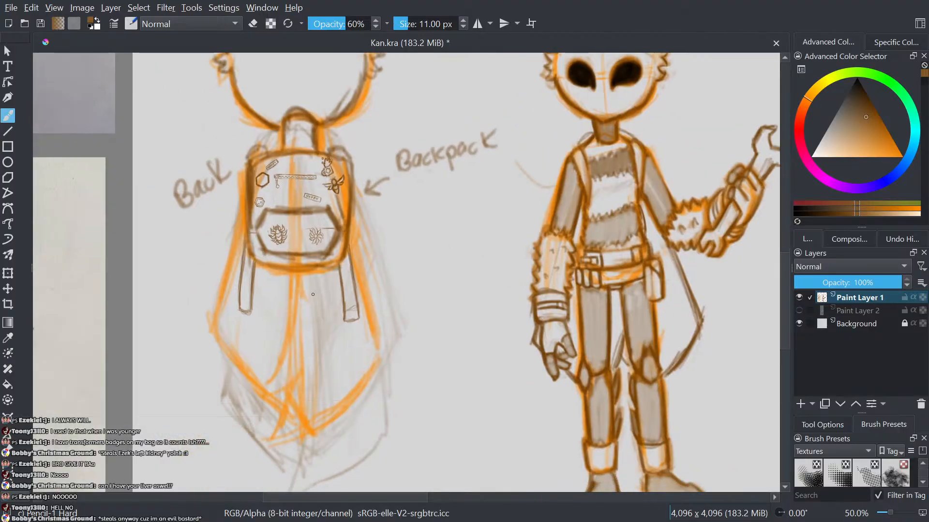
{"action": "left_click_drag", "start_coordinate": [295, 278], "coordinate": [288, 372]}
{"action": "left_click_drag", "start_coordinate": [291, 321], "coordinate": [280, 411]}
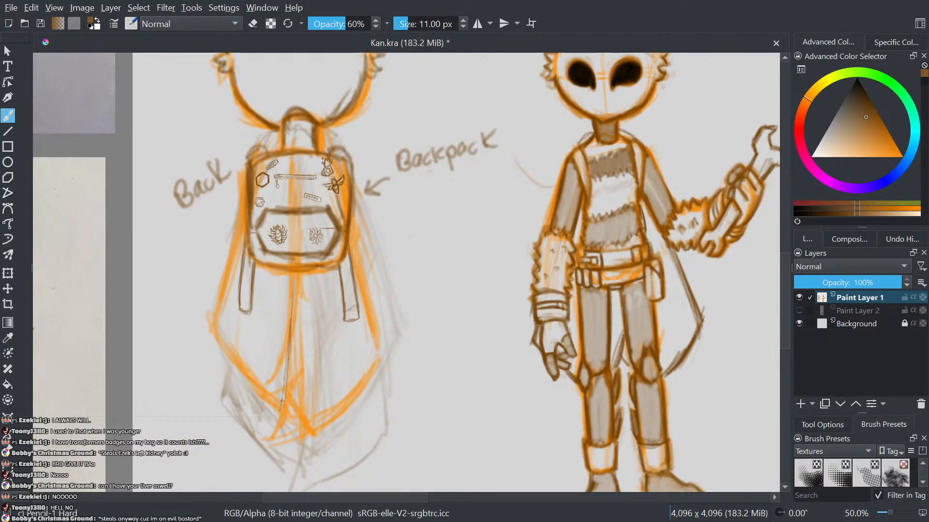
{"action": "left_click_drag", "start_coordinate": [289, 341], "coordinate": [283, 415]}
- With an 18 px brush, thicken the cape's centre line and outline its left half over the orange sketch
{"action": "key", "text": "]"}
{"action": "key", "text": "]"}
{"action": "key", "text": "]"}
{"action": "key", "text": "]"}
{"action": "key", "text": "]"}
{"action": "key", "text": "]"}
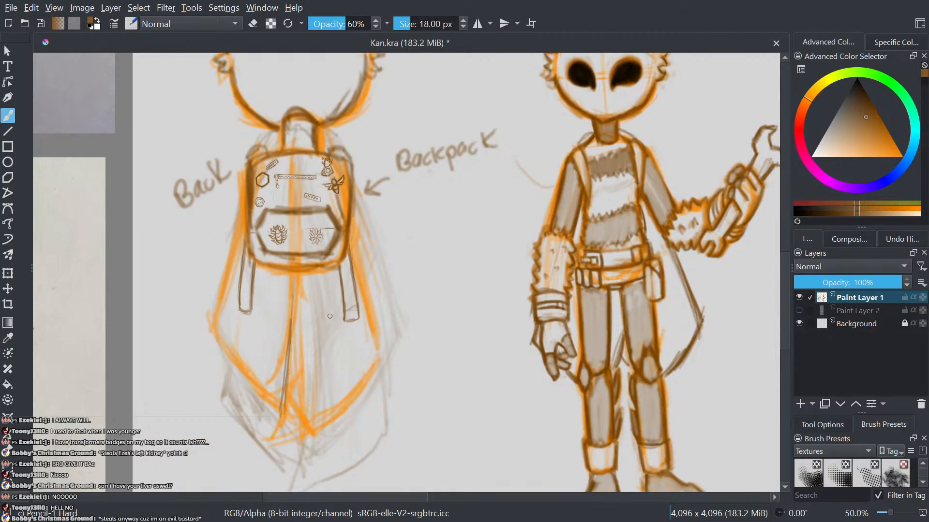
{"action": "mouse_move", "coordinate": [296, 274]}
{"action": "left_mouse_down"}
{"action": "mouse_move", "coordinate": [282, 414]}
{"action": "mouse_move", "coordinate": [216, 328]}
{"action": "mouse_move", "coordinate": [243, 223]}
{"action": "mouse_move", "coordinate": [218, 331]}
{"action": "left_mouse_up"}
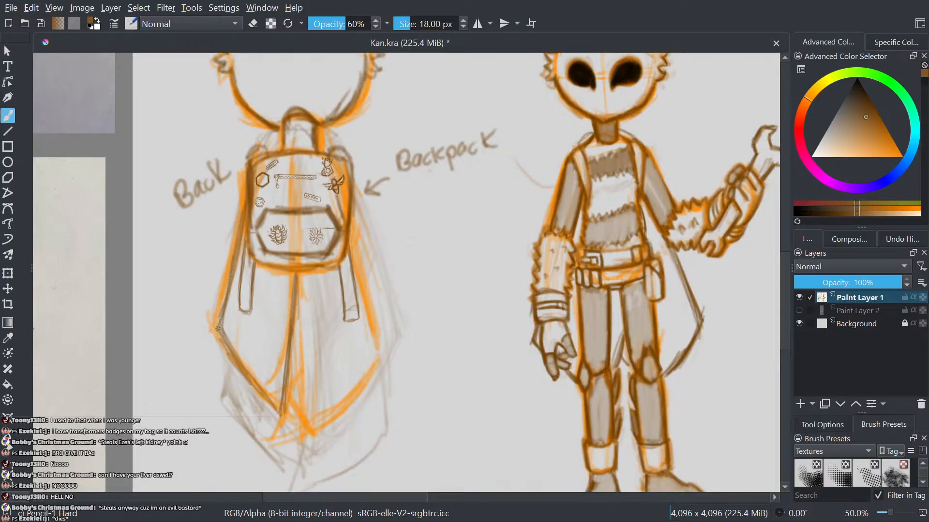
{"action": "left_click_drag", "start_coordinate": [227, 277], "coordinate": [217, 334]}
- Outline the cape's right half in brown, from the lower tip to the side corner and up to the backpack
{"action": "scroll", "coordinate": [233, 314], "scroll_direction": "down", "scroll_amount": 4}
{"action": "scroll", "coordinate": [222, 396], "scroll_direction": "up", "scroll_amount": 4}
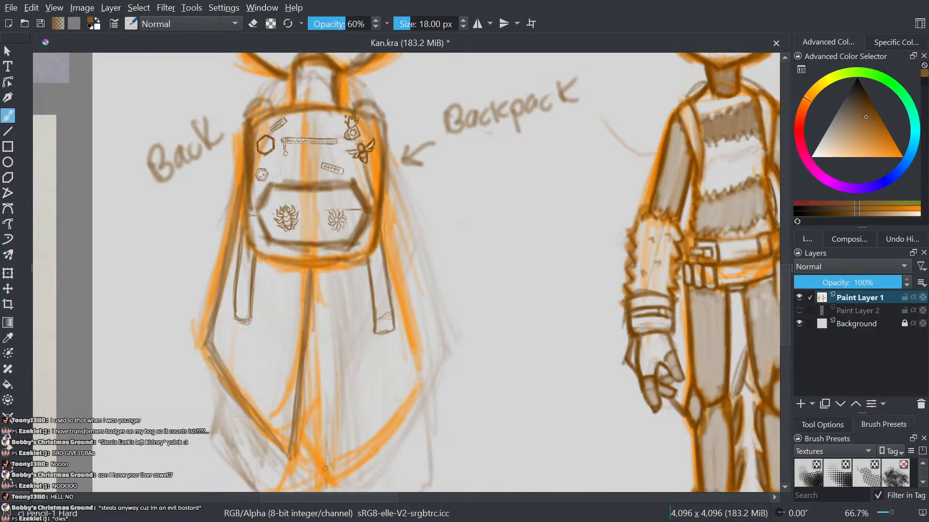
{"action": "scroll", "coordinate": [305, 420], "scroll_direction": "down", "scroll_amount": 1}
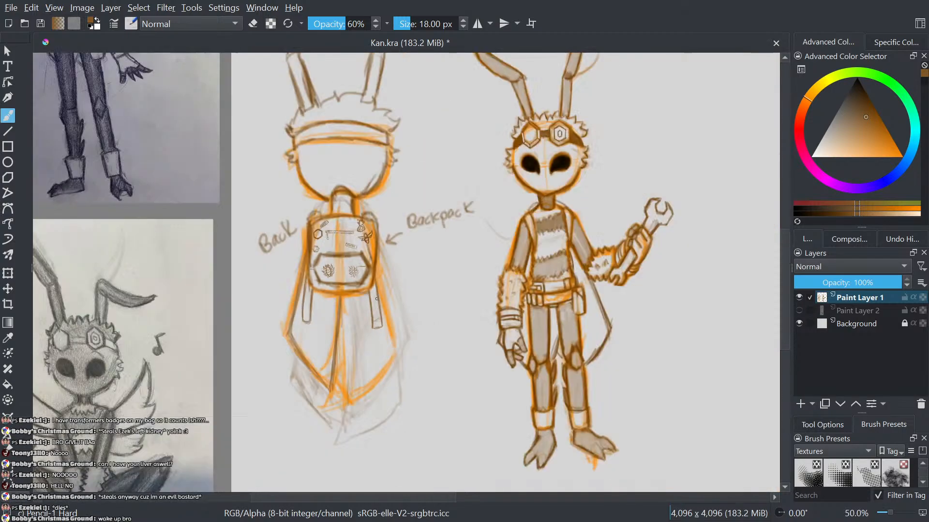
{"action": "scroll", "coordinate": [369, 331], "scroll_direction": "up", "scroll_amount": 1}
{"action": "mouse_move", "coordinate": [371, 425]}
{"action": "left_mouse_down"}
{"action": "mouse_move", "coordinate": [309, 459]}
{"action": "mouse_move", "coordinate": [314, 395]}
{"action": "left_mouse_up"}
{"action": "mouse_move", "coordinate": [306, 458]}
{"action": "left_mouse_down"}
{"action": "mouse_move", "coordinate": [390, 400]}
{"action": "mouse_move", "coordinate": [371, 444]}
{"action": "mouse_move", "coordinate": [357, 436]}
{"action": "mouse_move", "coordinate": [401, 369]}
{"action": "mouse_move", "coordinate": [384, 310]}
{"action": "left_mouse_up"}
{"action": "scroll", "coordinate": [380, 371], "scroll_direction": "down", "scroll_amount": 2}
{"action": "scroll", "coordinate": [380, 370], "scroll_direction": "up", "scroll_amount": 1}
{"action": "left_click_drag", "start_coordinate": [397, 360], "coordinate": [381, 291]}
{"action": "scroll", "coordinate": [382, 287], "scroll_direction": "down", "scroll_amount": 3}
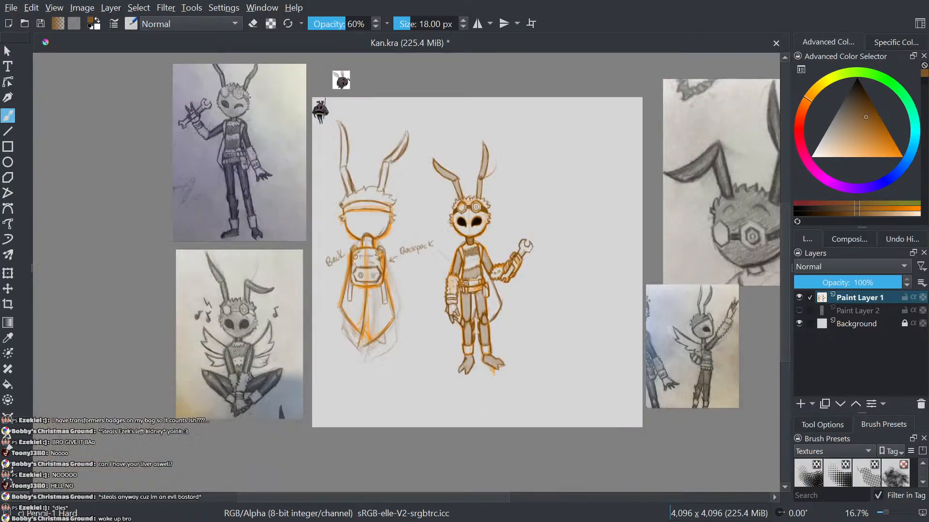
{"action": "scroll", "coordinate": [378, 283], "scroll_direction": "up", "scroll_amount": 4}
{"action": "scroll", "coordinate": [325, 301], "scroll_direction": "up", "scroll_amount": 2}
{"action": "left_click_drag", "start_coordinate": [354, 257], "coordinate": [350, 189]}
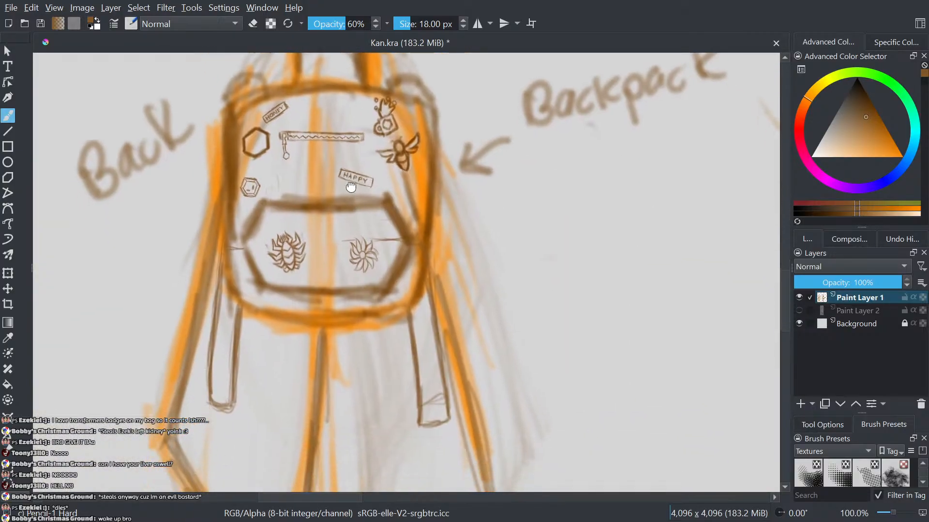
- Lighten both side lines of the left hanging backpack strap with the eraser at 60% opacity
{"action": "left_click_drag", "start_coordinate": [302, 234], "coordinate": [247, 226]}
{"action": "left_click_drag", "start_coordinate": [294, 186], "coordinate": [360, 128]}
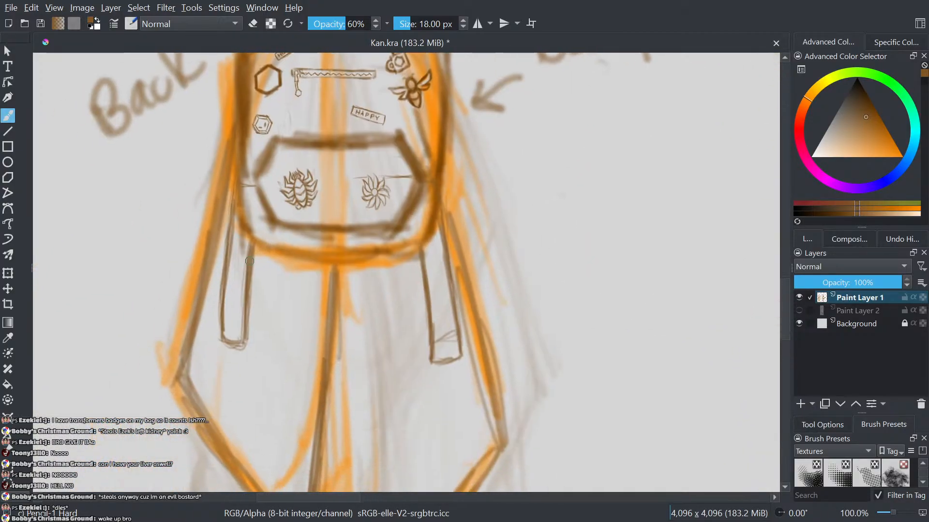
{"action": "scroll", "coordinate": [161, 352], "scroll_direction": "up", "scroll_amount": 2}
{"action": "scroll", "coordinate": [306, 229], "scroll_direction": "up", "scroll_amount": 1}
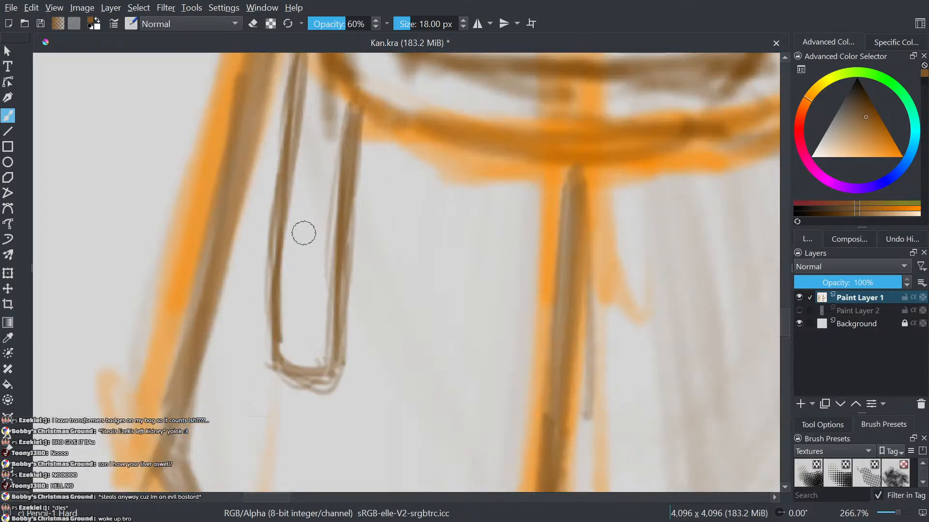
{"action": "scroll", "coordinate": [309, 247], "scroll_direction": "down", "scroll_amount": 2}
{"action": "scroll", "coordinate": [309, 246], "scroll_direction": "down", "scroll_amount": 1}
{"action": "key", "text": "e"}
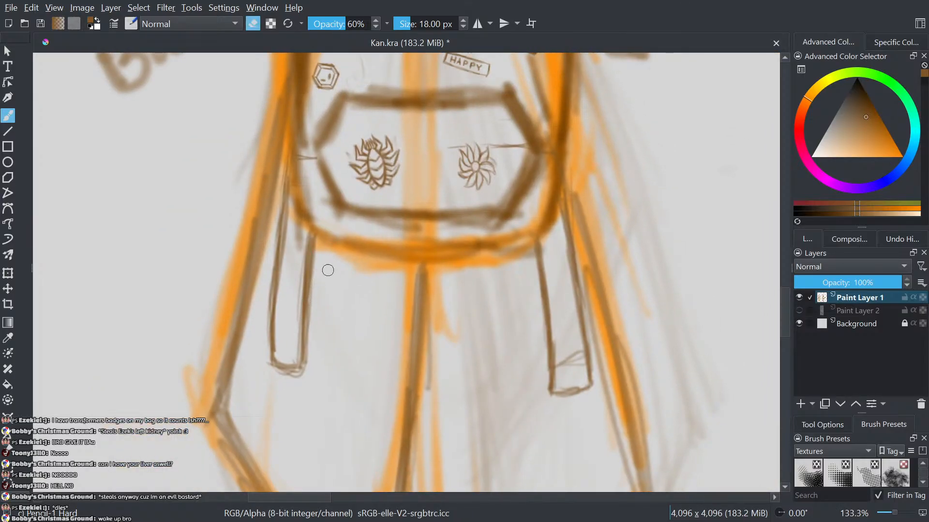
{"action": "left_click_drag", "start_coordinate": [301, 337], "coordinate": [306, 261]}
{"action": "mouse_move", "coordinate": [284, 237]}
{"action": "left_mouse_down"}
{"action": "mouse_move", "coordinate": [285, 198]}
{"action": "mouse_move", "coordinate": [272, 359]}
{"action": "left_mouse_up"}
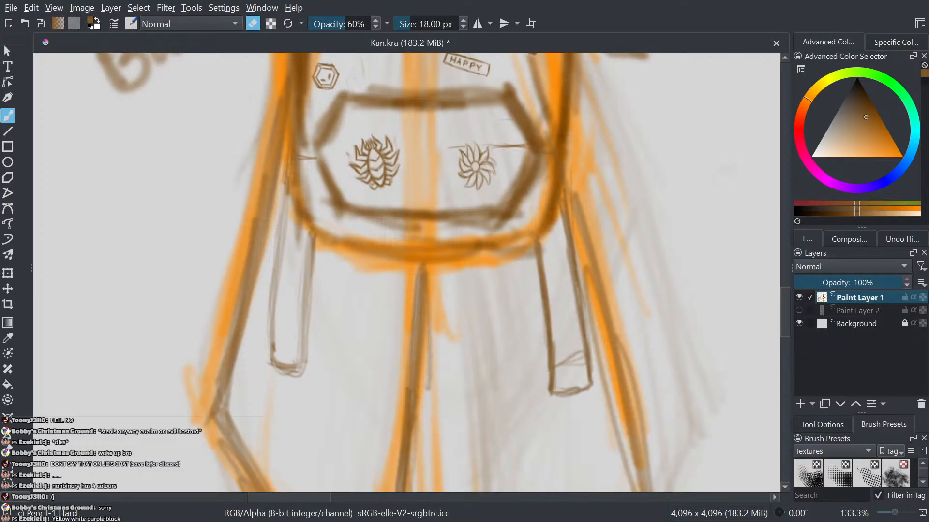
{"action": "scroll", "coordinate": [416, 246], "scroll_direction": "down", "scroll_amount": 2}
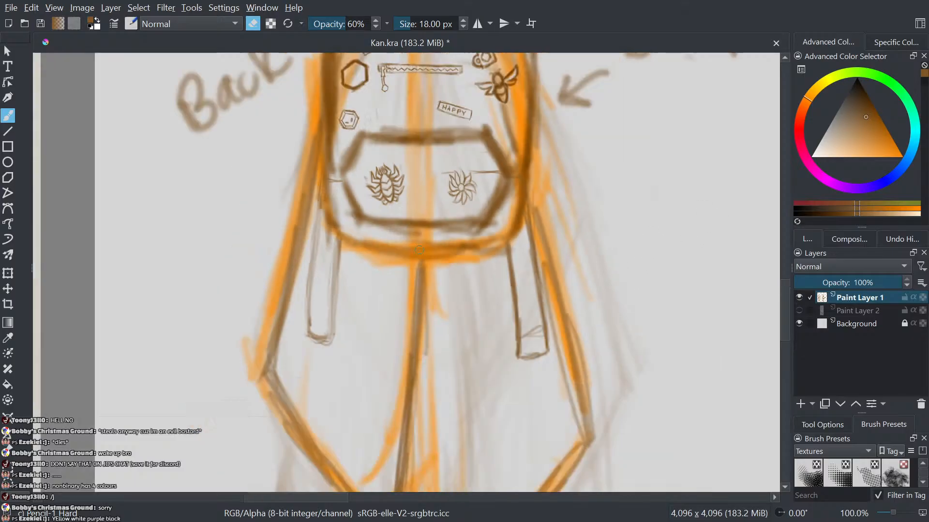
{"action": "scroll", "coordinate": [347, 274], "scroll_direction": "up", "scroll_amount": 2}
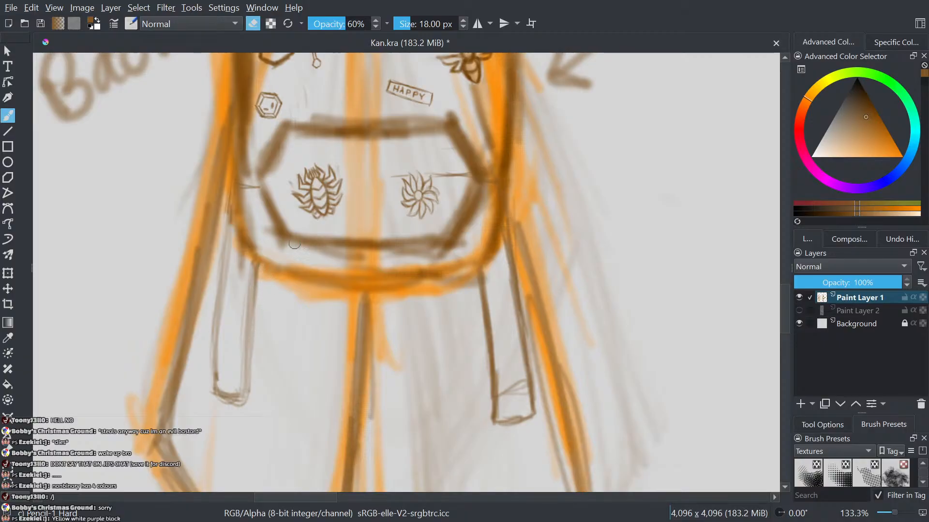
- Redraw the left strap's sides and bottom edge in brown, erase stray lines inside it, and extend its outer edge up to the backpack
{"action": "key", "text": "e"}
{"action": "left_click_drag", "start_coordinate": [260, 264], "coordinate": [256, 370]}
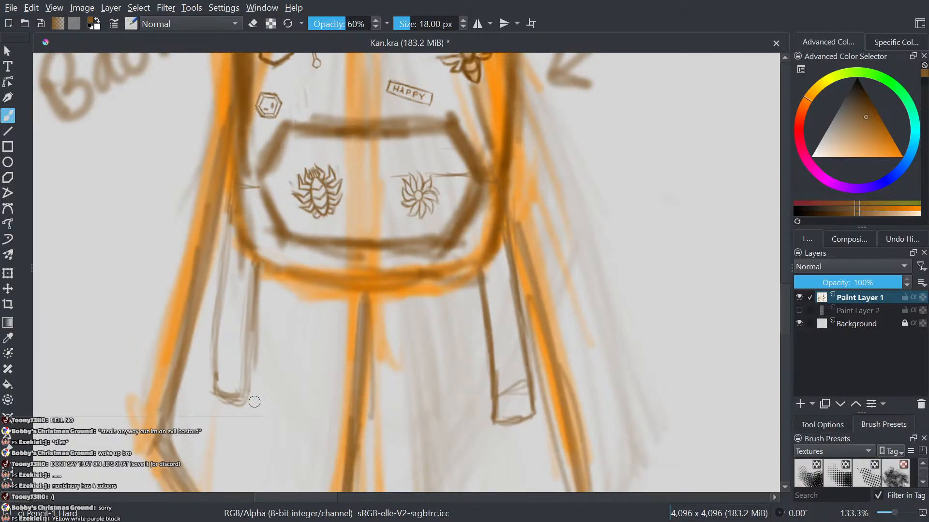
{"action": "mouse_move", "coordinate": [255, 402]}
{"action": "left_mouse_down"}
{"action": "mouse_move", "coordinate": [253, 319]}
{"action": "mouse_move", "coordinate": [255, 403]}
{"action": "mouse_move", "coordinate": [215, 385]}
{"action": "mouse_move", "coordinate": [228, 173]}
{"action": "mouse_move", "coordinate": [208, 370]}
{"action": "left_mouse_up"}
{"action": "key", "text": "e"}
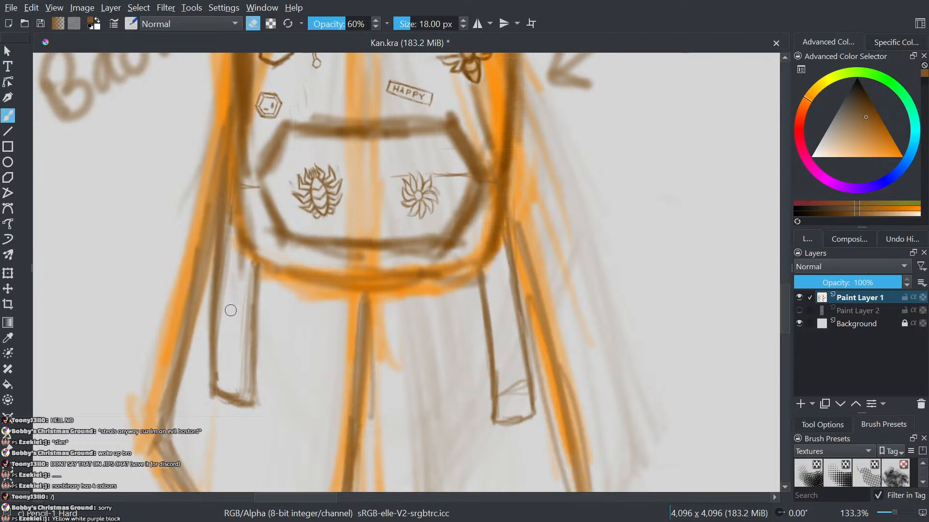
{"action": "mouse_move", "coordinate": [230, 251]}
{"action": "left_mouse_down"}
{"action": "mouse_move", "coordinate": [228, 222]}
{"action": "mouse_move", "coordinate": [228, 361]}
{"action": "mouse_move", "coordinate": [239, 248]}
{"action": "mouse_move", "coordinate": [246, 281]}
{"action": "mouse_move", "coordinate": [225, 183]}
{"action": "mouse_move", "coordinate": [230, 121]}
{"action": "mouse_move", "coordinate": [221, 257]}
{"action": "mouse_move", "coordinate": [235, 150]}
{"action": "left_mouse_up"}
{"action": "scroll", "coordinate": [244, 323], "scroll_direction": "down", "scroll_amount": 1}
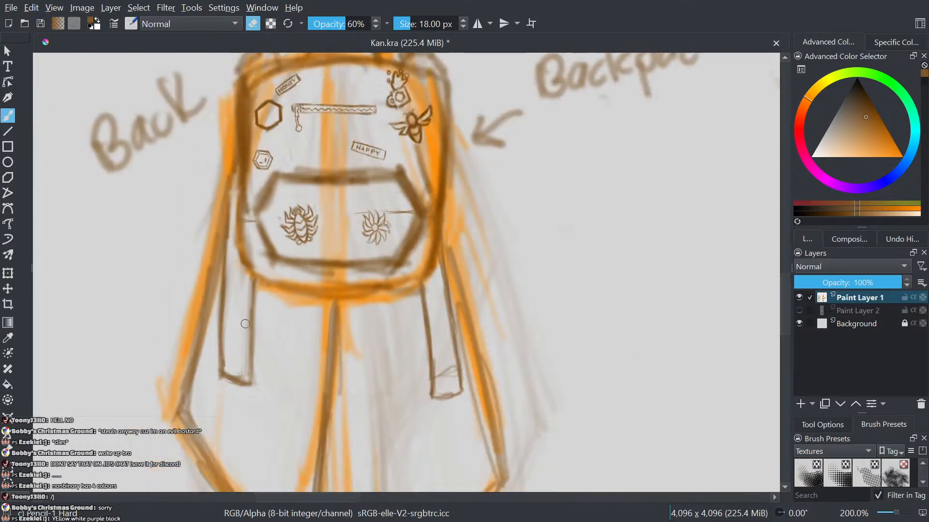
{"action": "scroll", "coordinate": [293, 295], "scroll_direction": "down", "scroll_amount": 3}
{"action": "scroll", "coordinate": [263, 241], "scroll_direction": "up", "scroll_amount": 3}
{"action": "key", "text": "e"}
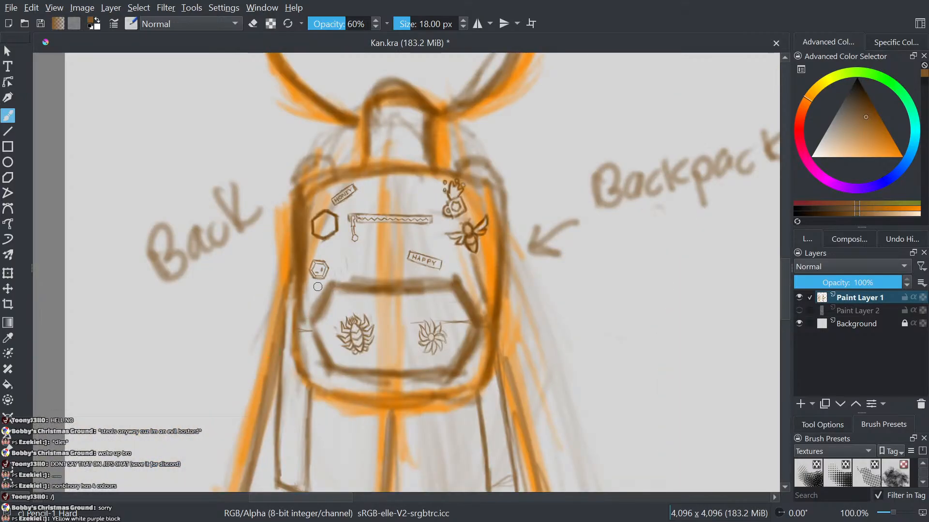
{"action": "scroll", "coordinate": [315, 331], "scroll_direction": "up", "scroll_amount": 1}
{"action": "left_click_drag", "start_coordinate": [265, 409], "coordinate": [284, 257]}
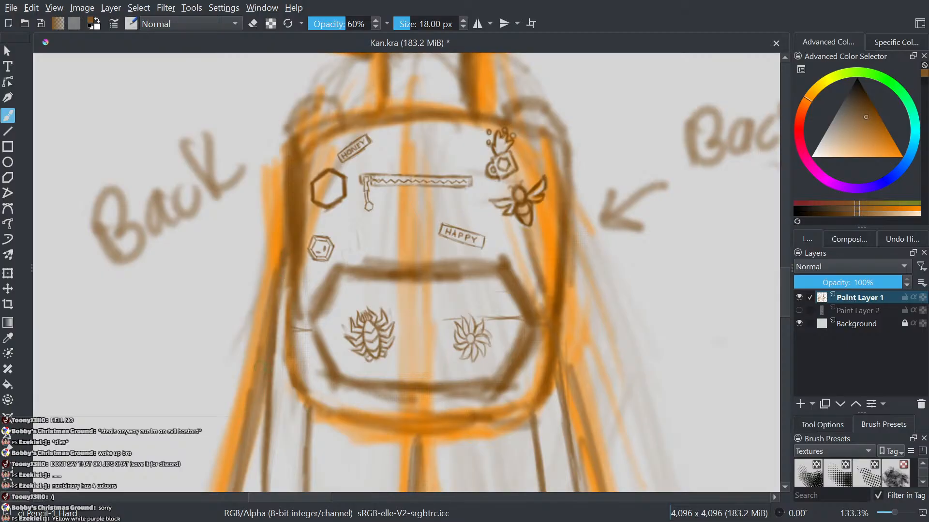
- Lighten the right hanging strap's inner edge with the eraser and redraw it in brown from the backpack to the strap's end
{"action": "scroll", "coordinate": [256, 392], "scroll_direction": "down", "scroll_amount": 3}
{"action": "left_click_drag", "start_coordinate": [317, 343], "coordinate": [272, 338]}
{"action": "key", "text": "e"}
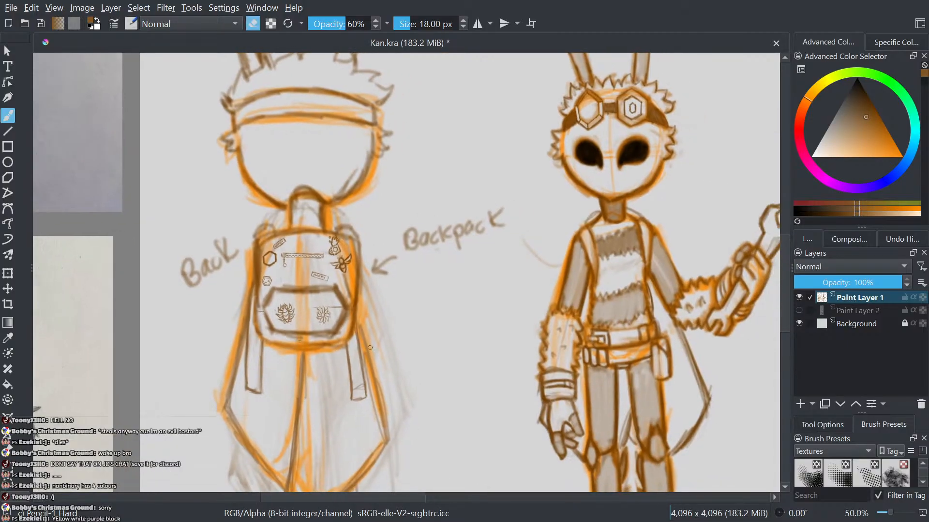
{"action": "scroll", "coordinate": [326, 378], "scroll_direction": "up", "scroll_amount": 3}
{"action": "mouse_move", "coordinate": [358, 430]}
{"action": "left_mouse_down"}
{"action": "mouse_move", "coordinate": [347, 317]}
{"action": "mouse_move", "coordinate": [348, 400]}
{"action": "mouse_move", "coordinate": [345, 329]}
{"action": "left_mouse_up"}
{"action": "key", "text": "e"}
{"action": "mouse_move", "coordinate": [346, 389]}
{"action": "left_mouse_down"}
{"action": "mouse_move", "coordinate": [352, 432]}
{"action": "mouse_move", "coordinate": [340, 324]}
{"action": "left_mouse_up"}
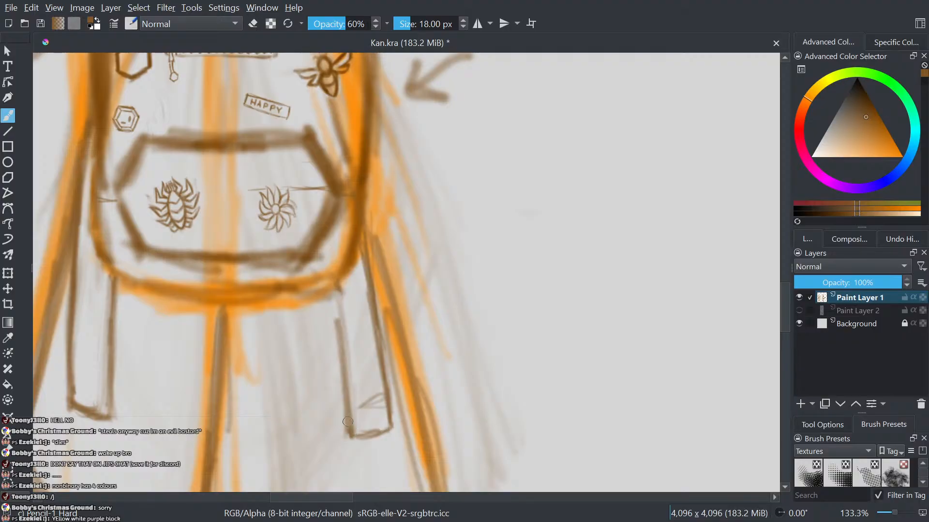
{"action": "left_click_drag", "start_coordinate": [347, 420], "coordinate": [332, 309]}
{"action": "left_click_drag", "start_coordinate": [340, 357], "coordinate": [331, 302]}
{"action": "left_click_drag", "start_coordinate": [347, 435], "coordinate": [332, 304]}
- Compare the back view's cape, straps and backpack with the front view and the surrounding pencil reference sketches
{"action": "scroll", "coordinate": [343, 266], "scroll_direction": "down", "scroll_amount": 1}
{"action": "scroll", "coordinate": [343, 267], "scroll_direction": "down", "scroll_amount": 3}
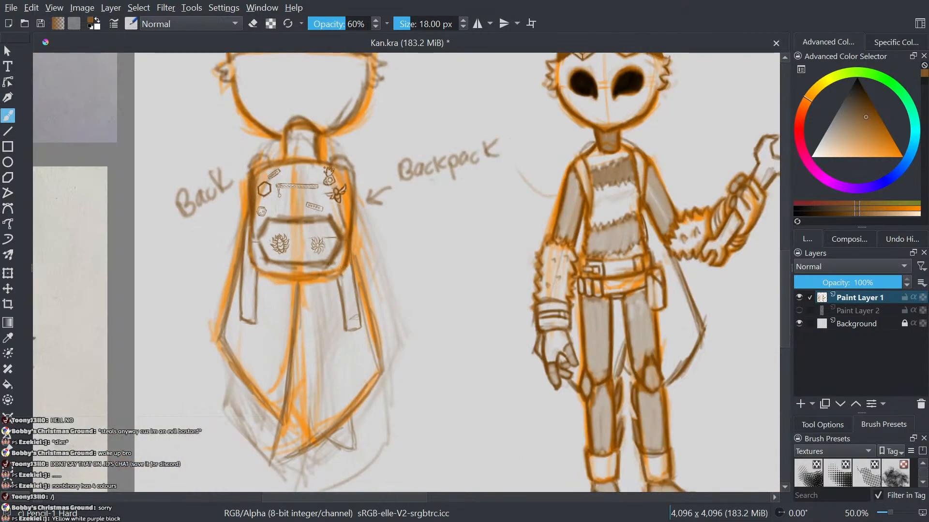
{"action": "left_click_drag", "start_coordinate": [388, 258], "coordinate": [285, 295]}
{"action": "left_click_drag", "start_coordinate": [476, 233], "coordinate": [465, 198]}
{"action": "left_click_drag", "start_coordinate": [485, 160], "coordinate": [659, 155]}
{"action": "left_click_drag", "start_coordinate": [628, 230], "coordinate": [838, 159]}
{"action": "scroll", "coordinate": [367, 314], "scroll_direction": "up", "scroll_amount": 2}
{"action": "mouse_move", "coordinate": [353, 319]}
{"action": "left_mouse_down"}
{"action": "mouse_move", "coordinate": [446, 275]}
{"action": "mouse_move", "coordinate": [430, 322]}
{"action": "left_mouse_up"}
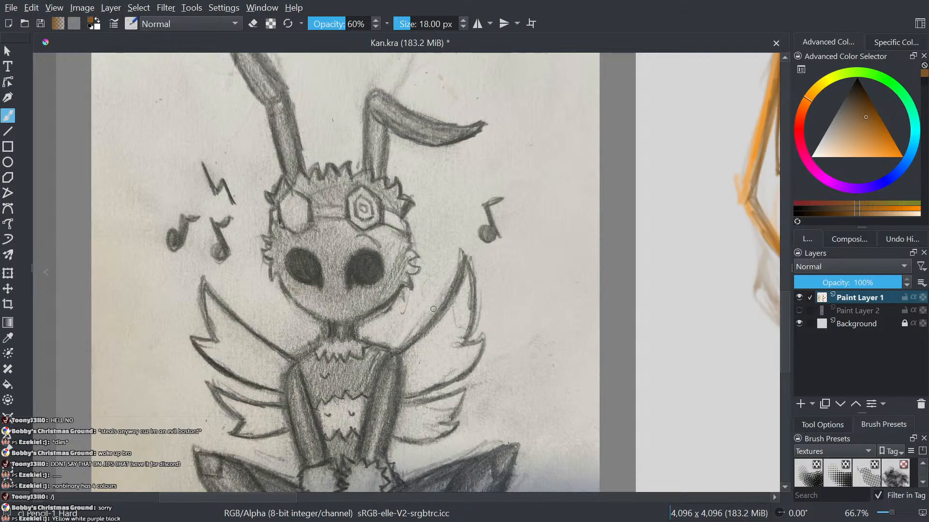
{"action": "scroll", "coordinate": [407, 273], "scroll_direction": "down", "scroll_amount": 4}
{"action": "left_click_drag", "start_coordinate": [408, 272], "coordinate": [349, 440]}
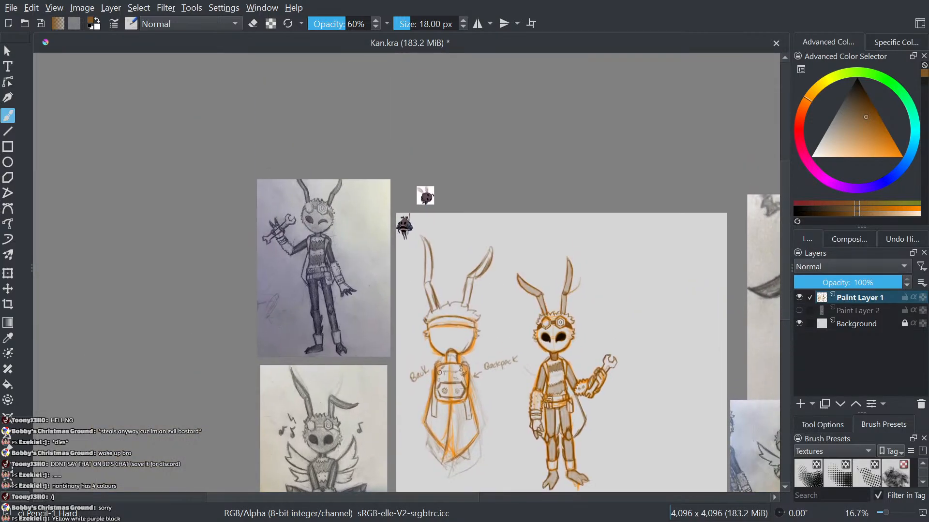
{"action": "scroll", "coordinate": [387, 271], "scroll_direction": "up", "scroll_amount": 3}
{"action": "scroll", "coordinate": [456, 324], "scroll_direction": "down", "scroll_amount": 1}
{"action": "left_click_drag", "start_coordinate": [456, 323], "coordinate": [340, 345]}
{"action": "scroll", "coordinate": [450, 325], "scroll_direction": "down", "scroll_amount": 2}
{"action": "mouse_move", "coordinate": [451, 326]}
{"action": "left_mouse_down"}
{"action": "mouse_move", "coordinate": [201, 201]}
{"action": "mouse_move", "coordinate": [69, 122]}
{"action": "left_mouse_up"}
{"action": "scroll", "coordinate": [349, 346], "scroll_direction": "up", "scroll_amount": 3}
{"action": "left_click_drag", "start_coordinate": [349, 347], "coordinate": [675, 379]}
{"action": "scroll", "coordinate": [415, 330], "scroll_direction": "down", "scroll_amount": 3}
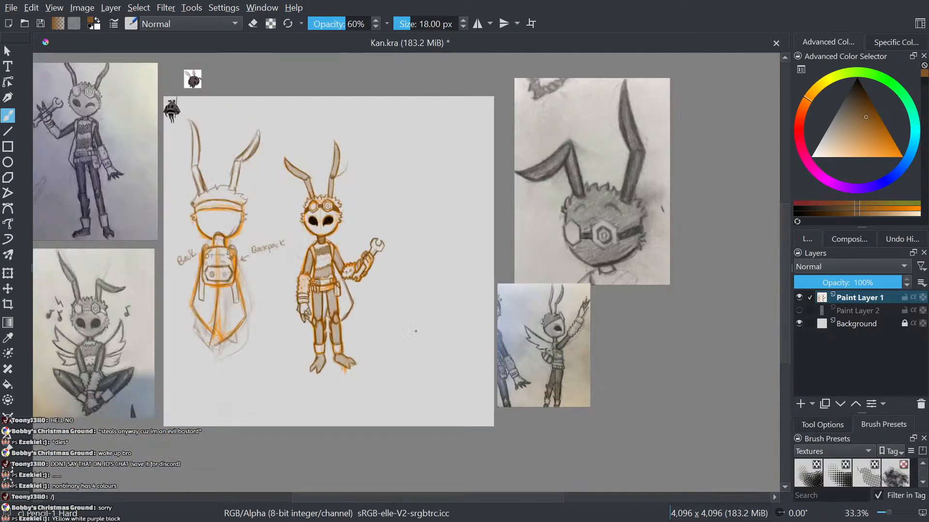
{"action": "left_click_drag", "start_coordinate": [414, 329], "coordinate": [469, 343]}
{"action": "scroll", "coordinate": [371, 282], "scroll_direction": "up", "scroll_amount": 2}
{"action": "mouse_move", "coordinate": [371, 282]}
{"action": "left_mouse_down"}
{"action": "mouse_move", "coordinate": [382, 279]}
{"action": "mouse_move", "coordinate": [365, 276]}
{"action": "left_mouse_up"}
{"action": "scroll", "coordinate": [366, 275], "scroll_direction": "down", "scroll_amount": 2}
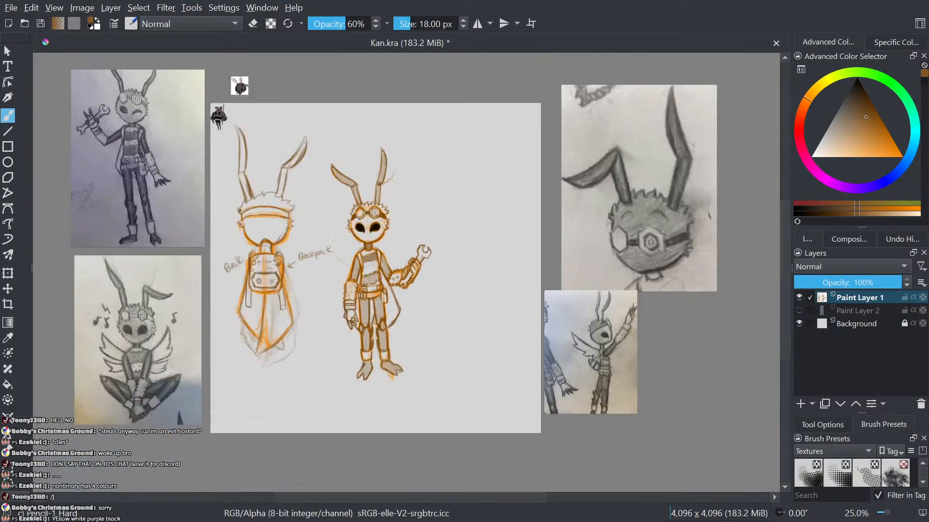
- Examine the front-view character's belt, legs, arms and cape up close
{"action": "scroll", "coordinate": [365, 275], "scroll_direction": "up", "scroll_amount": 1}
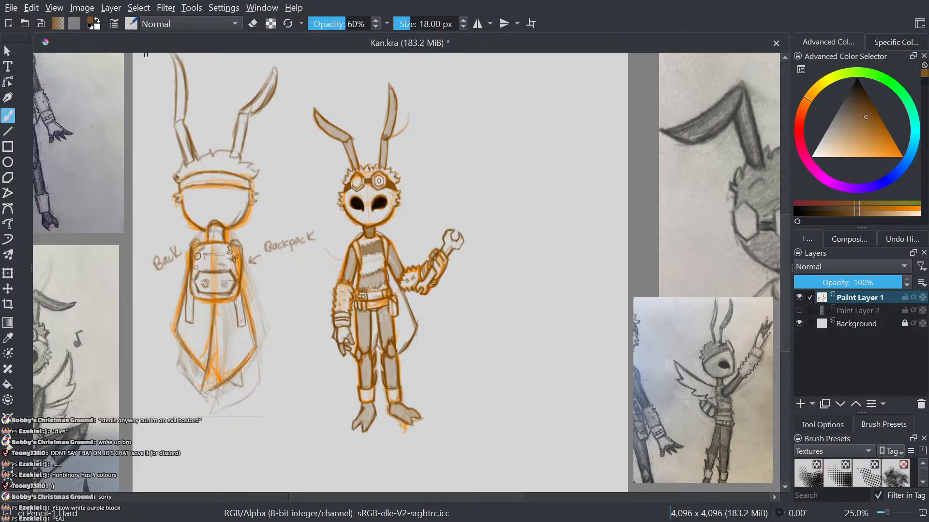
{"action": "scroll", "coordinate": [386, 267], "scroll_direction": "up", "scroll_amount": 1}
{"action": "left_click_drag", "start_coordinate": [386, 267], "coordinate": [449, 271]}
{"action": "scroll", "coordinate": [424, 289], "scroll_direction": "down", "scroll_amount": 1}
{"action": "scroll", "coordinate": [425, 288], "scroll_direction": "up", "scroll_amount": 1}
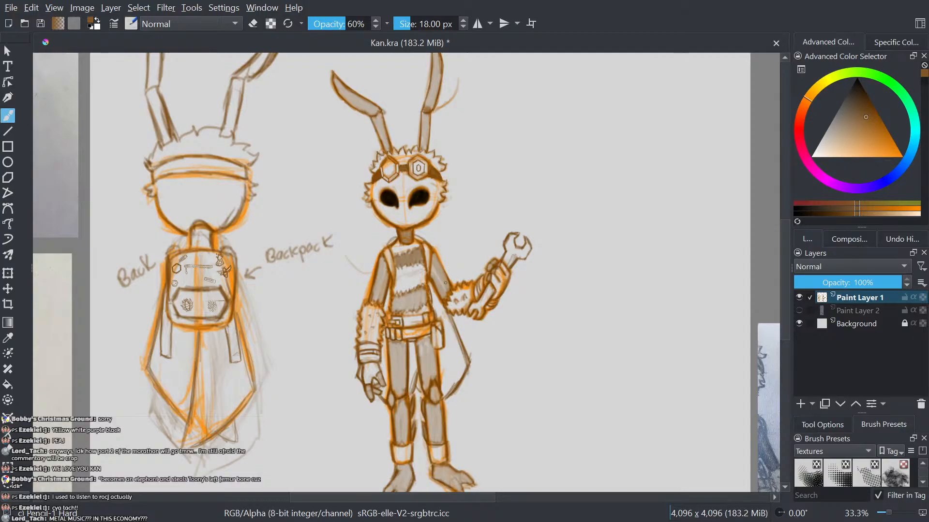
{"action": "scroll", "coordinate": [382, 368], "scroll_direction": "up", "scroll_amount": 4}
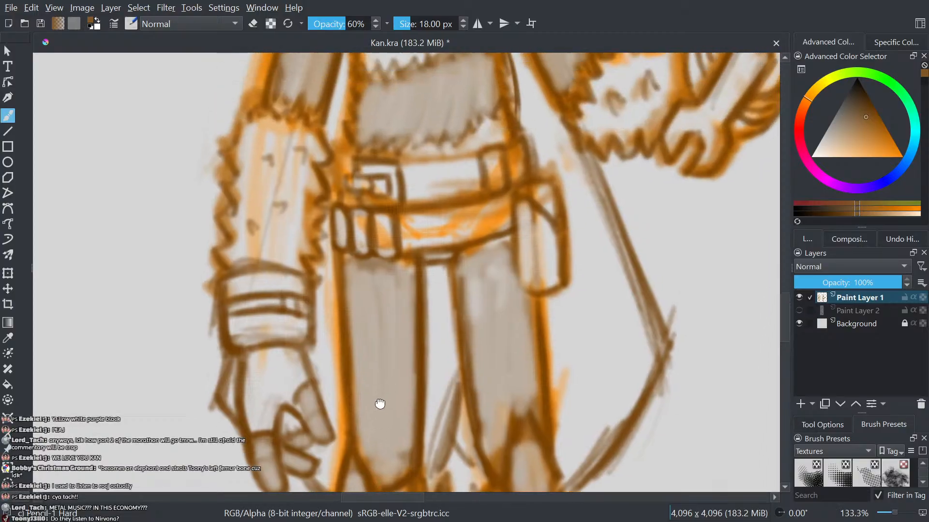
{"action": "scroll", "coordinate": [371, 360], "scroll_direction": "down", "scroll_amount": 2}
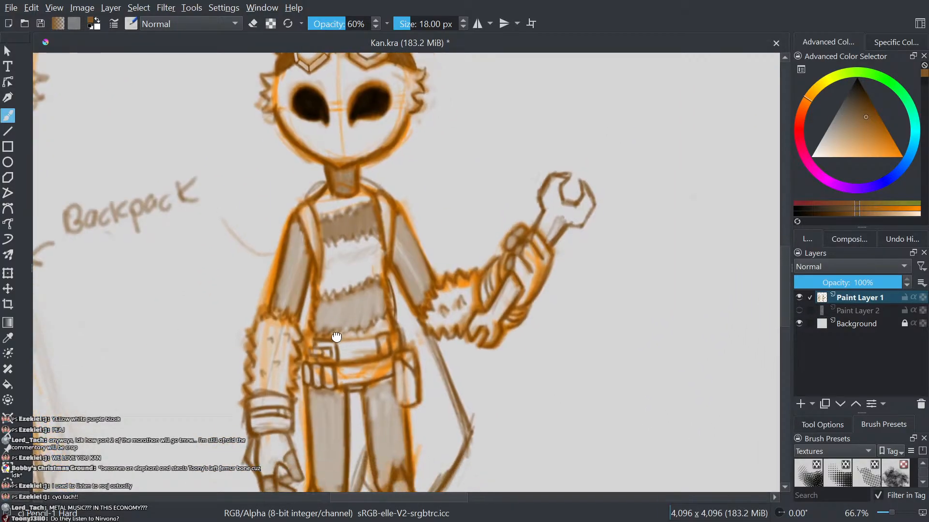
- Lower Paint Layer 1's opacity to 55% and add a new paint layer above it
{"action": "scroll", "coordinate": [376, 285], "scroll_direction": "up", "scroll_amount": 3}
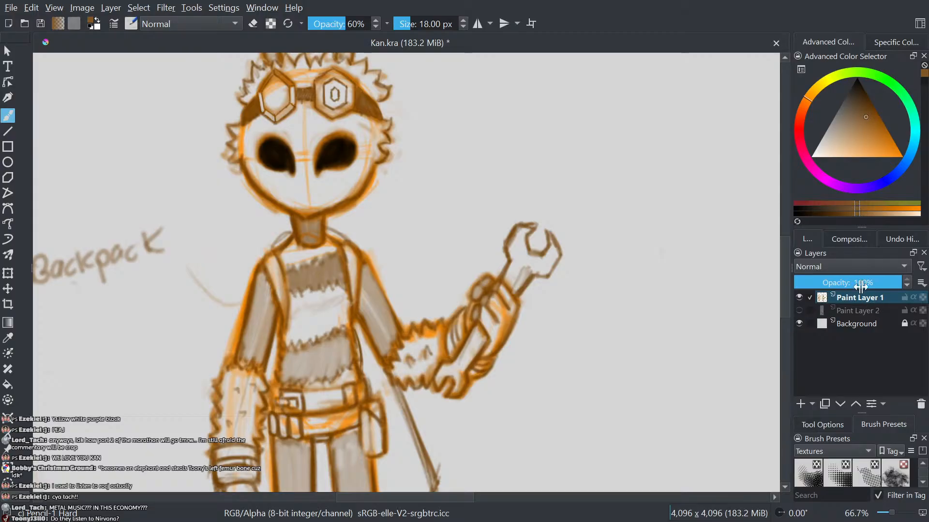
{"action": "left_click_drag", "start_coordinate": [860, 283], "coordinate": [853, 285]}
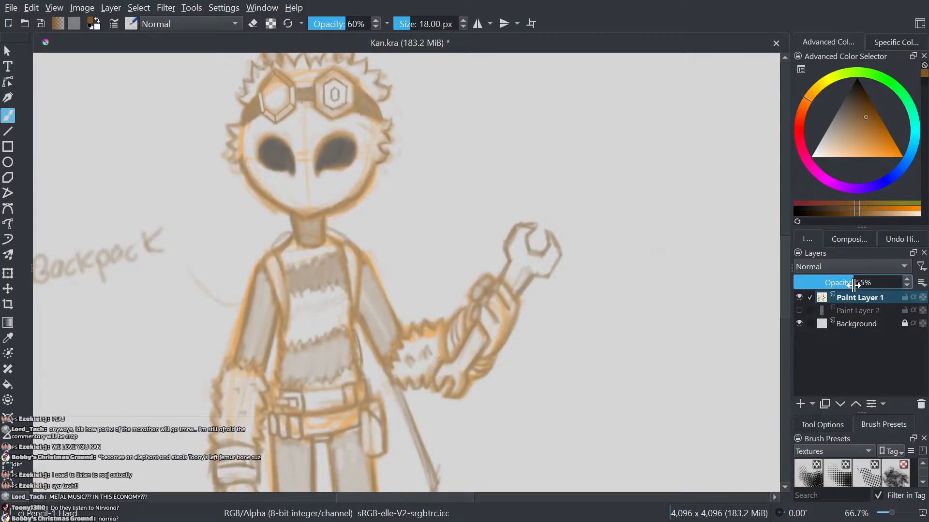
{"action": "left_click", "coordinate": [800, 405]}
- Lock Paint Layer 1 and rename the new top layer as outline
{"action": "scroll", "coordinate": [411, 338], "scroll_direction": "down", "scroll_amount": 6}
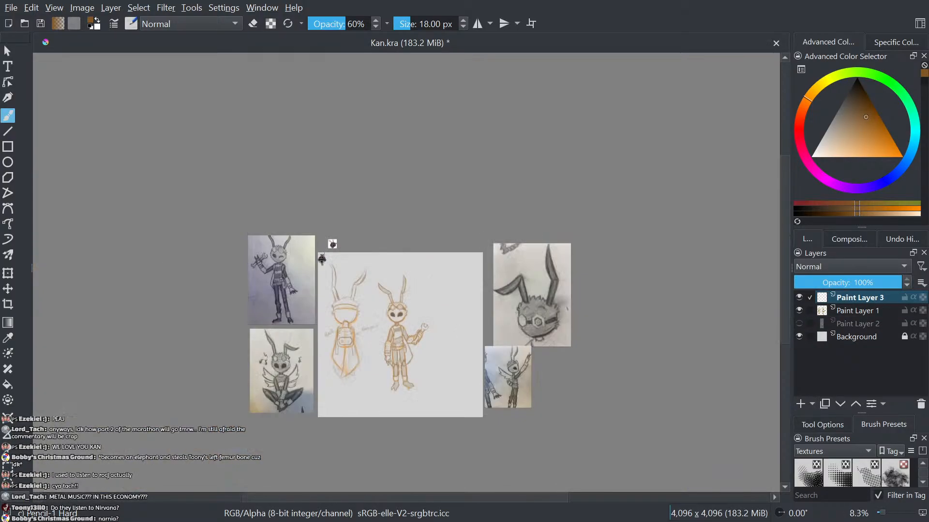
{"action": "scroll", "coordinate": [273, 307], "scroll_direction": "up", "scroll_amount": 2}
{"action": "mouse_move", "coordinate": [226, 265]}
{"action": "left_mouse_down"}
{"action": "mouse_move", "coordinate": [237, 266]}
{"action": "mouse_move", "coordinate": [218, 228]}
{"action": "left_mouse_up"}
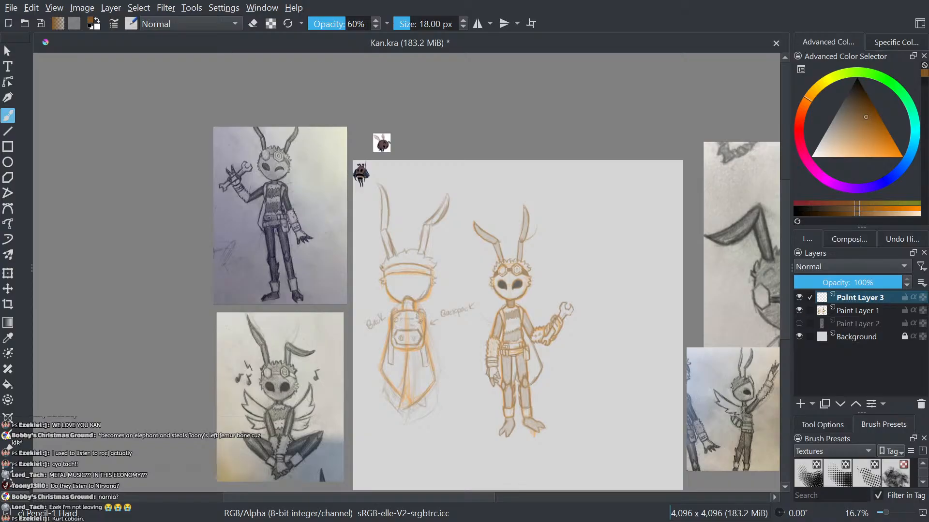
{"action": "scroll", "coordinate": [518, 354], "scroll_direction": "up", "scroll_amount": 2}
{"action": "left_click_drag", "start_coordinate": [518, 354], "coordinate": [359, 394]}
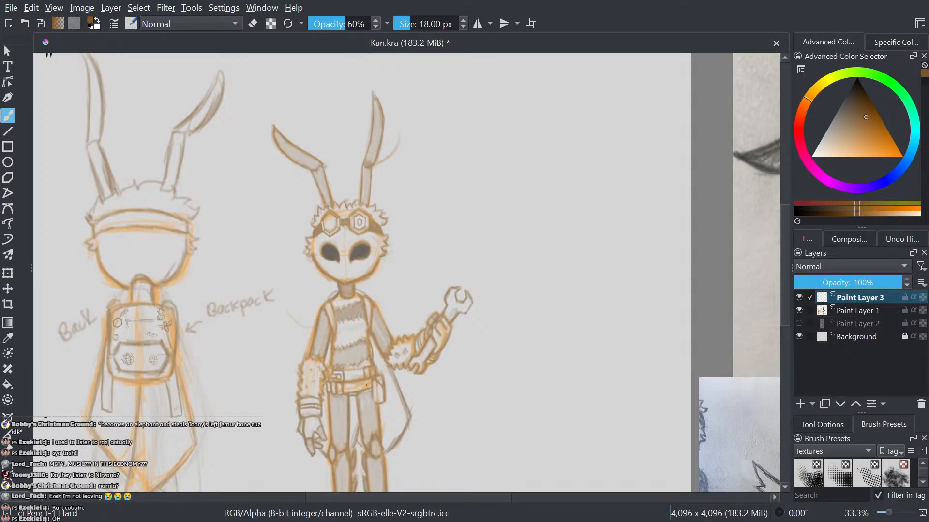
{"action": "left_click_drag", "start_coordinate": [439, 356], "coordinate": [362, 360]}
{"action": "scroll", "coordinate": [362, 360], "scroll_direction": "up", "scroll_amount": 2}
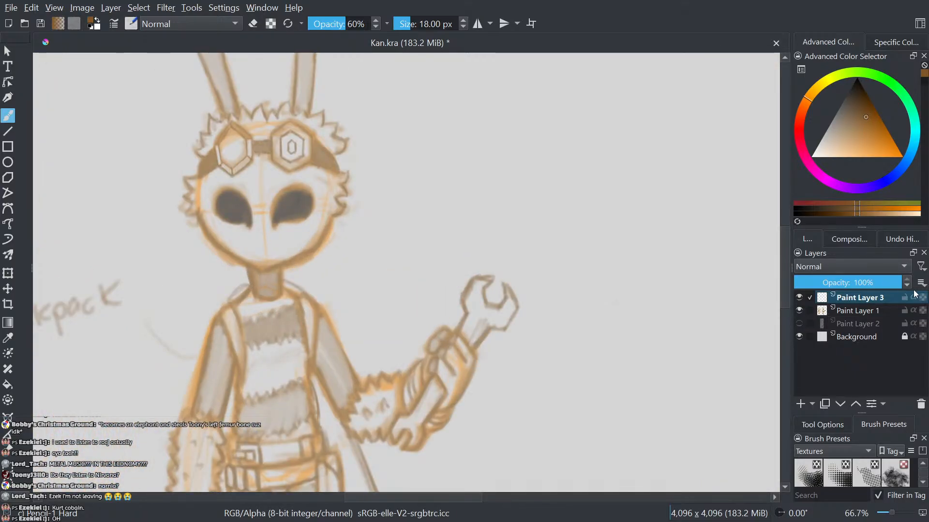
{"action": "left_click", "coordinate": [904, 310]}
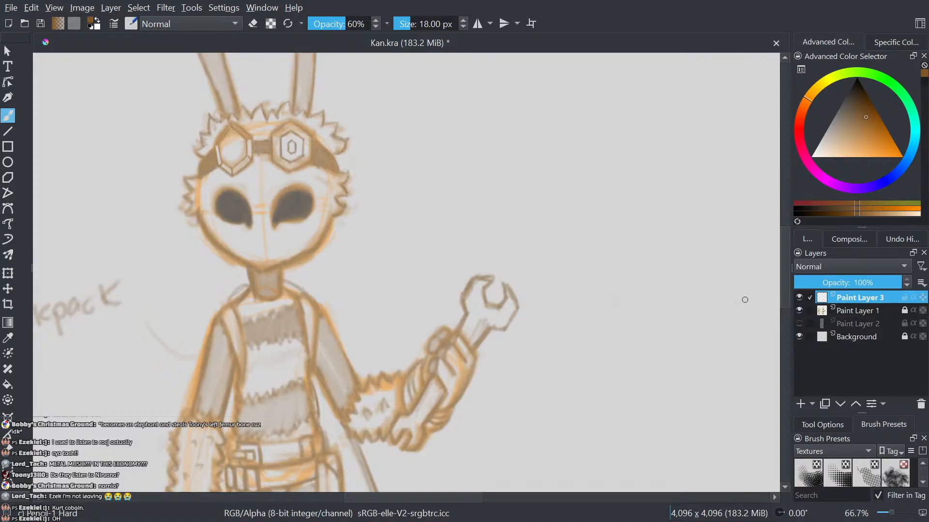
{"action": "double_click", "coordinate": [878, 296]}
{"action": "type", "text": "outline"}
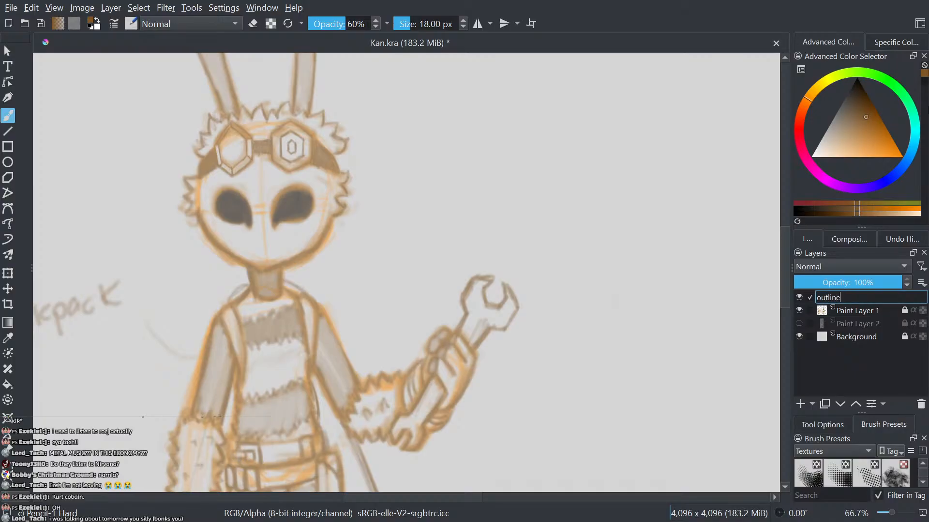
{"action": "key", "text": "Return"}
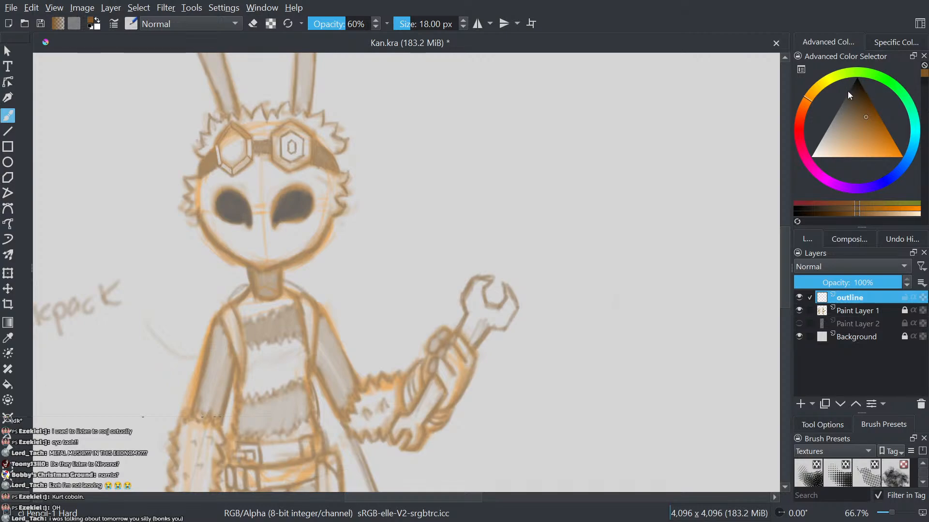
- Examine the faded front-view sketch's antennae, goggles and head fur alongside the reference sketches
{"action": "left_click_drag", "start_coordinate": [374, 361], "coordinate": [489, 330]}
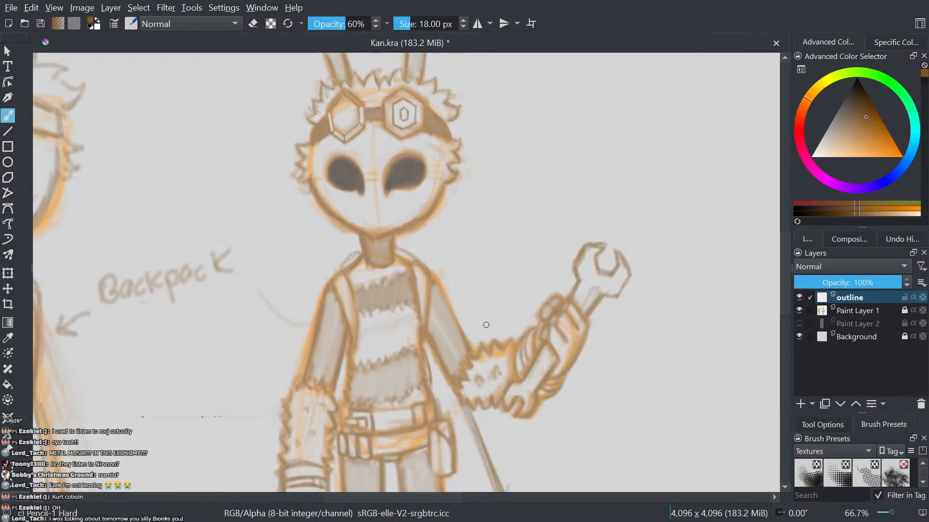
{"action": "scroll", "coordinate": [487, 317], "scroll_direction": "down", "scroll_amount": 6}
{"action": "left_click_drag", "start_coordinate": [436, 314], "coordinate": [487, 317]}
{"action": "scroll", "coordinate": [488, 317], "scroll_direction": "up", "scroll_amount": 2}
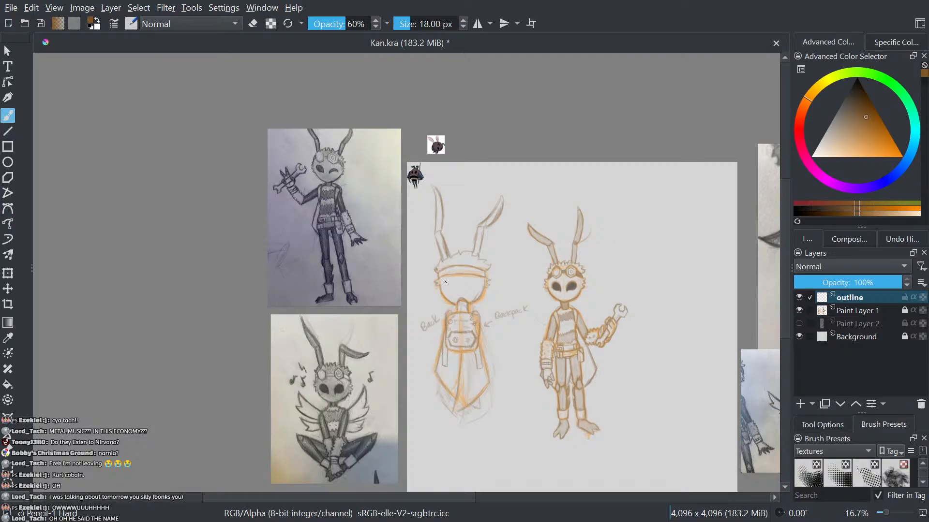
{"action": "scroll", "coordinate": [445, 283], "scroll_direction": "up", "scroll_amount": 1}
{"action": "left_click_drag", "start_coordinate": [683, 307], "coordinate": [589, 470]}
{"action": "scroll", "coordinate": [483, 299], "scroll_direction": "up", "scroll_amount": 3}
{"action": "scroll", "coordinate": [506, 334], "scroll_direction": "up", "scroll_amount": 1}
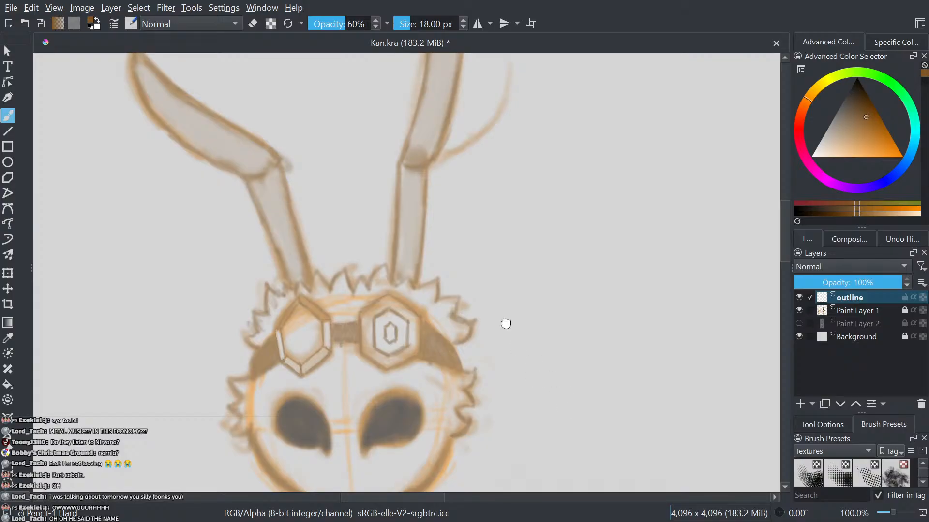
{"action": "left_click_drag", "start_coordinate": [506, 324], "coordinate": [556, 381]}
{"action": "left_click", "coordinate": [550, 371], "text": "ctrl"}
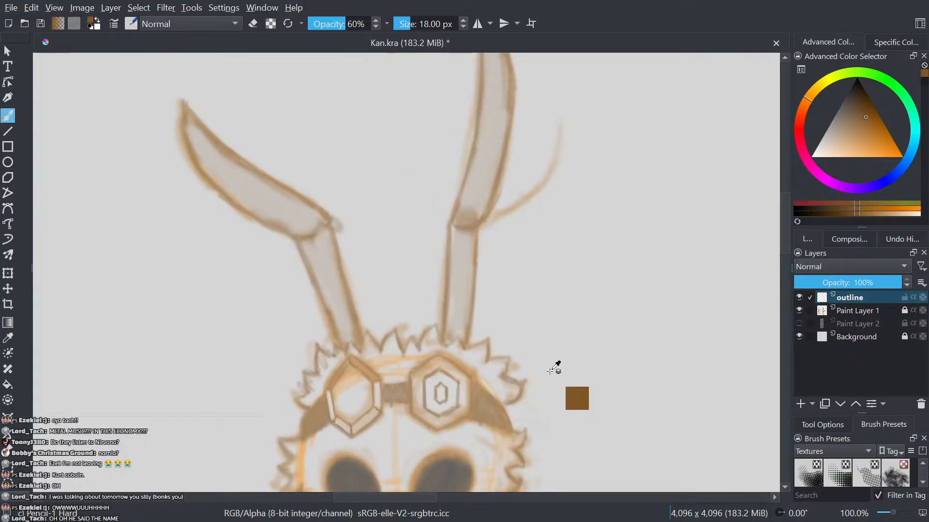
- Switch back to the Pencil-2 brush and make Paint Layer 2's colours visible beneath the sketch
{"action": "key", "text": "slash"}
{"action": "scroll", "coordinate": [457, 232], "scroll_direction": "down", "scroll_amount": 3}
{"action": "scroll", "coordinate": [453, 387], "scroll_direction": "up", "scroll_amount": 5}
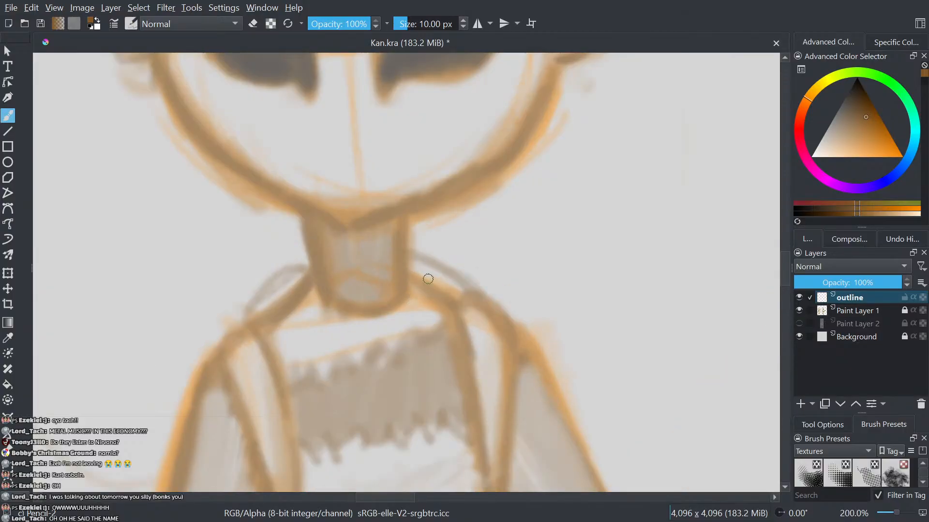
{"action": "scroll", "coordinate": [425, 279], "scroll_direction": "down", "scroll_amount": 6}
{"action": "left_click_drag", "start_coordinate": [316, 312], "coordinate": [526, 516]}
{"action": "scroll", "coordinate": [409, 337], "scroll_direction": "down", "scroll_amount": 2}
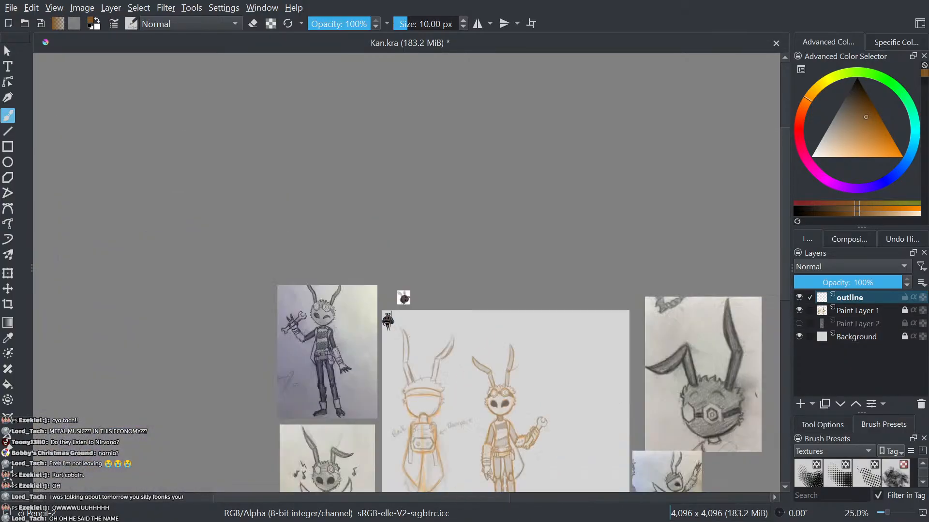
{"action": "left_click_drag", "start_coordinate": [409, 337], "coordinate": [285, 262]}
{"action": "left_click", "coordinate": [799, 324]}
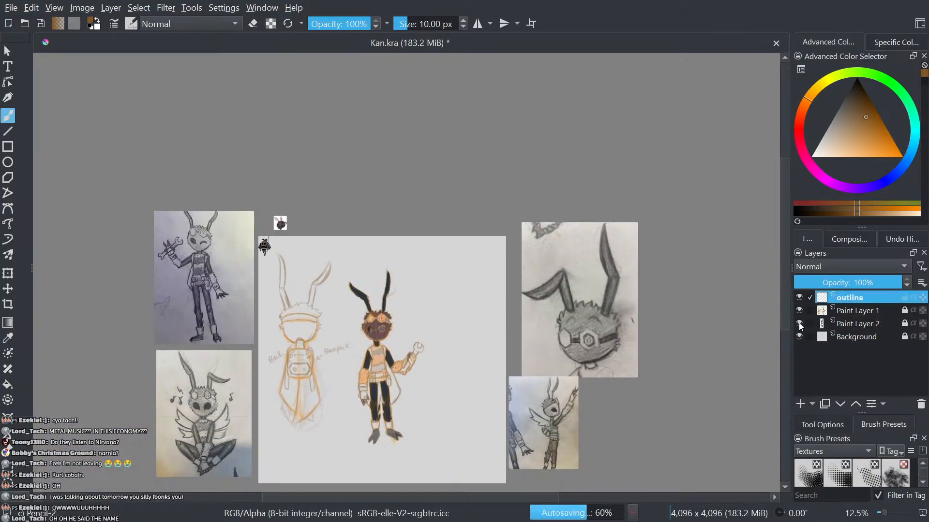
- Check the coloured front-view character's head and torso and sample the peach of its shirt
{"action": "scroll", "coordinate": [332, 293], "scroll_direction": "up", "scroll_amount": 5}
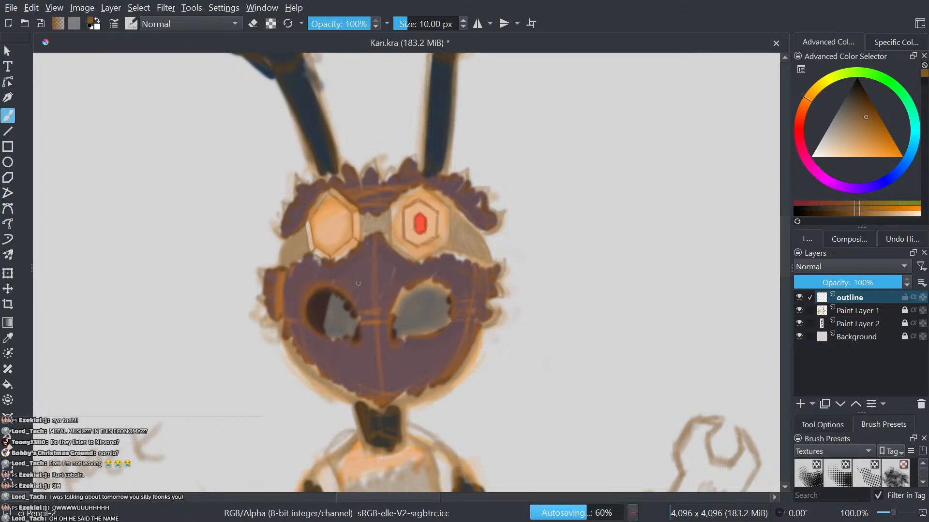
{"action": "scroll", "coordinate": [376, 332], "scroll_direction": "down", "scroll_amount": 1}
{"action": "left_click_drag", "start_coordinate": [377, 332], "coordinate": [375, 161]}
{"action": "scroll", "coordinate": [367, 340], "scroll_direction": "up", "scroll_amount": 2}
{"action": "left_click", "coordinate": [394, 331], "text": "ctrl"}
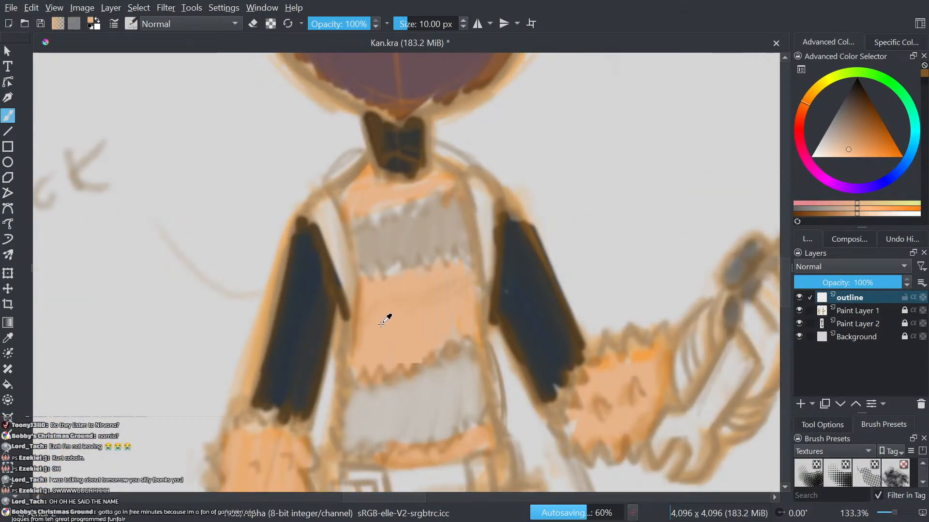
{"action": "scroll", "coordinate": [417, 254], "scroll_direction": "down", "scroll_amount": 2}
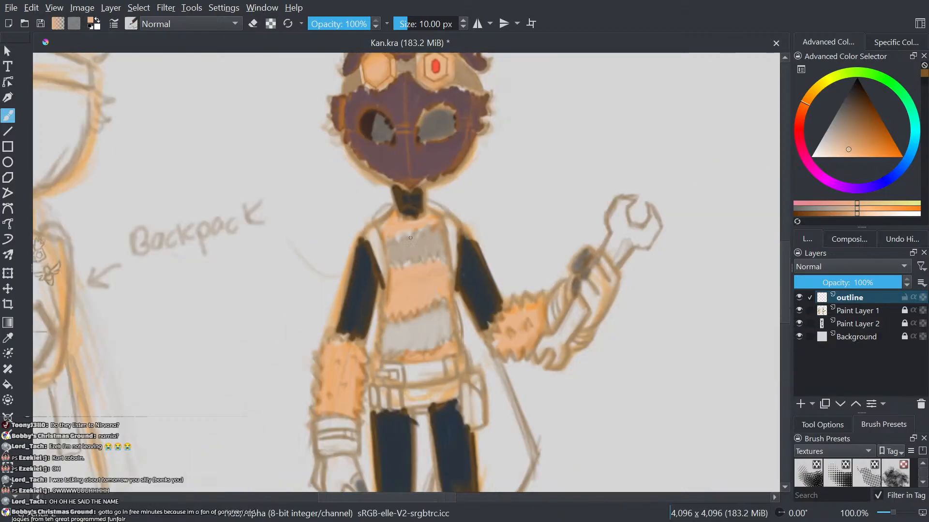
{"action": "left_click_drag", "start_coordinate": [407, 193], "coordinate": [372, 339]}
{"action": "scroll", "coordinate": [373, 338], "scroll_direction": "up", "scroll_amount": 1}
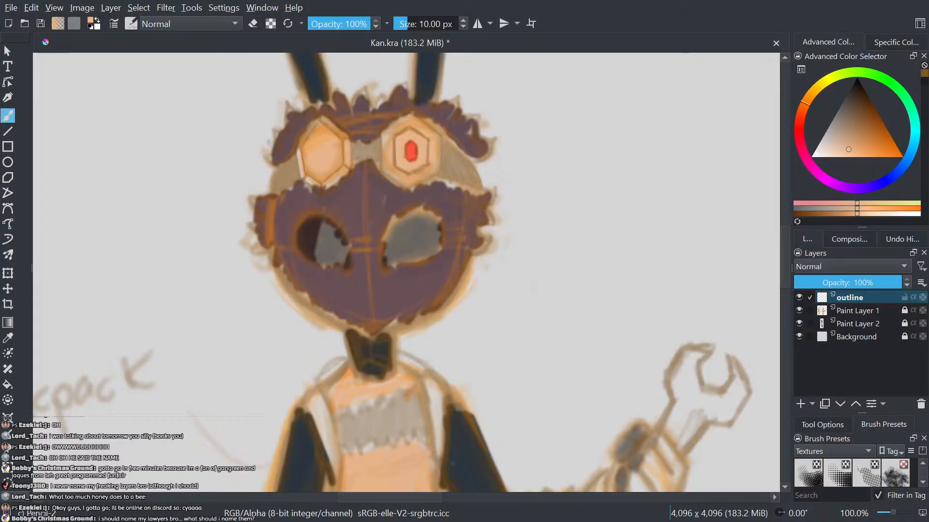
- Select Paint Layer 1 and raise its opacity to 100%
{"action": "scroll", "coordinate": [381, 278], "scroll_direction": "down", "scroll_amount": 2}
{"action": "scroll", "coordinate": [433, 269], "scroll_direction": "up", "scroll_amount": 1}
{"action": "left_click", "coordinate": [873, 314]}
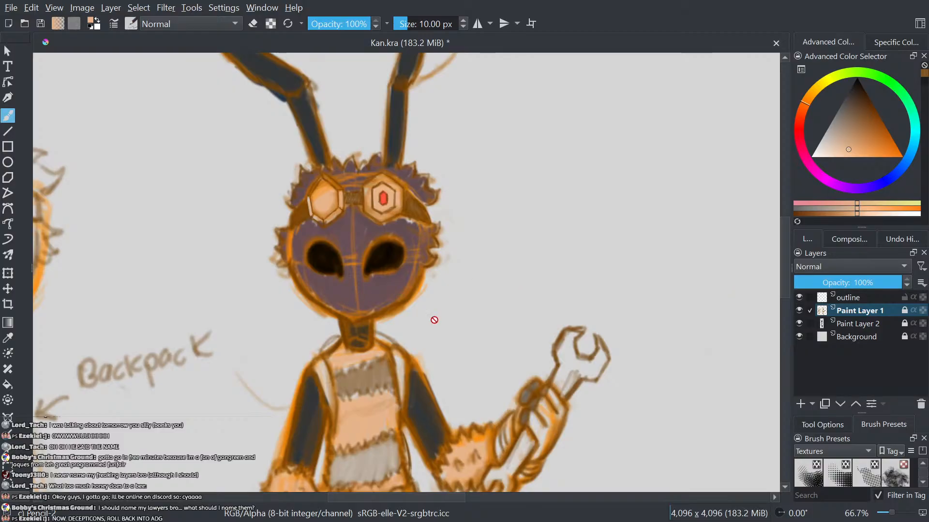
- Sample the purple from the lower part of the front-view character's face
{"action": "left_click_drag", "start_coordinate": [535, 340], "coordinate": [627, 259]}
{"action": "scroll", "coordinate": [406, 188], "scroll_direction": "up", "scroll_amount": 4}
{"action": "left_click_drag", "start_coordinate": [424, 280], "coordinate": [363, 336]}
{"action": "scroll", "coordinate": [362, 336], "scroll_direction": "down", "scroll_amount": 2}
{"action": "scroll", "coordinate": [363, 335], "scroll_direction": "down", "scroll_amount": 2}
{"action": "scroll", "coordinate": [403, 334], "scroll_direction": "up", "scroll_amount": 3}
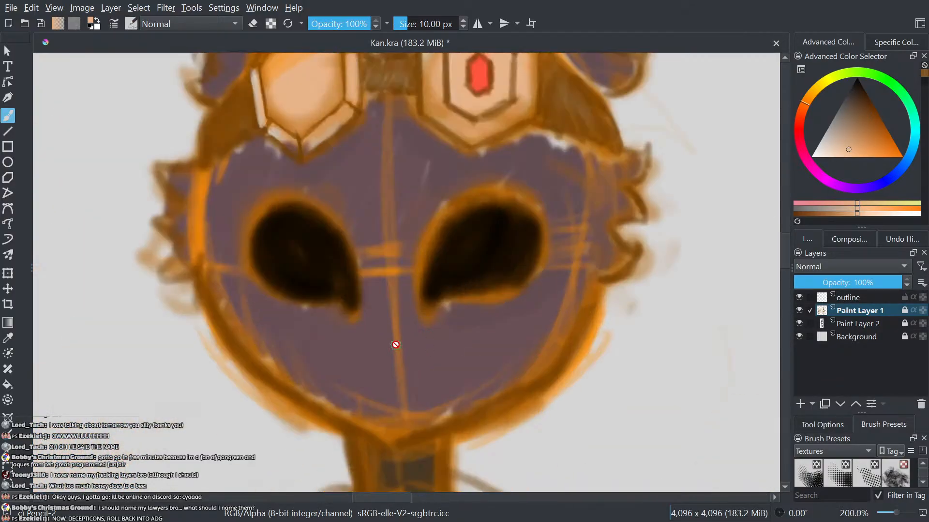
{"action": "left_click", "coordinate": [467, 367], "text": "ctrl"}
- Make the outline layer active and set the brush size to 20 px for painting swatches on the empty canvas
{"action": "scroll", "coordinate": [468, 356], "scroll_direction": "down", "scroll_amount": 1}
{"action": "scroll", "coordinate": [470, 353], "scroll_direction": "down", "scroll_amount": 3}
{"action": "left_click_drag", "start_coordinate": [462, 354], "coordinate": [294, 454]}
{"action": "left_click_drag", "start_coordinate": [505, 315], "coordinate": [463, 352]}
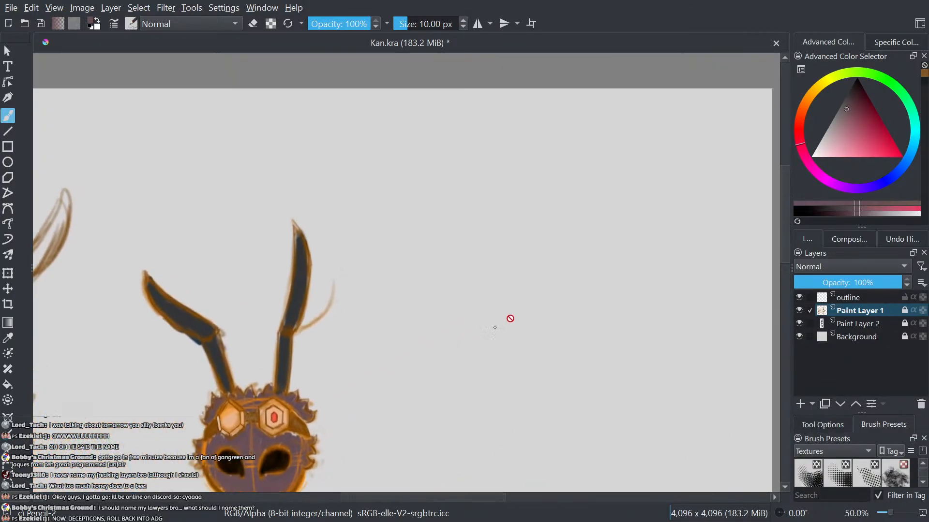
{"action": "left_click", "coordinate": [864, 299]}
{"action": "left_click_drag", "start_coordinate": [503, 322], "coordinate": [383, 366]}
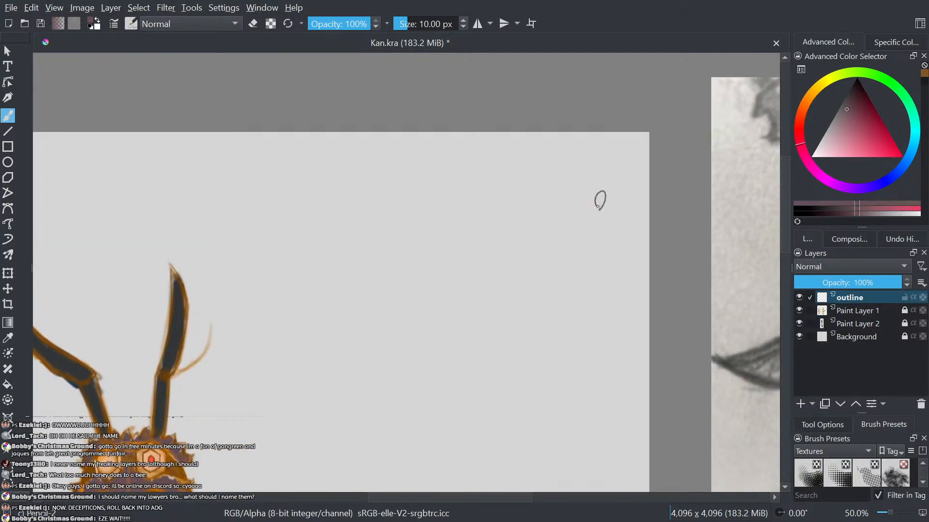
{"action": "left_click_drag", "start_coordinate": [596, 206], "coordinate": [598, 199]}
{"action": "key", "text": "ctrl+z"}
{"action": "key", "text": "bracketright"}
{"action": "key", "text": "bracketright"}
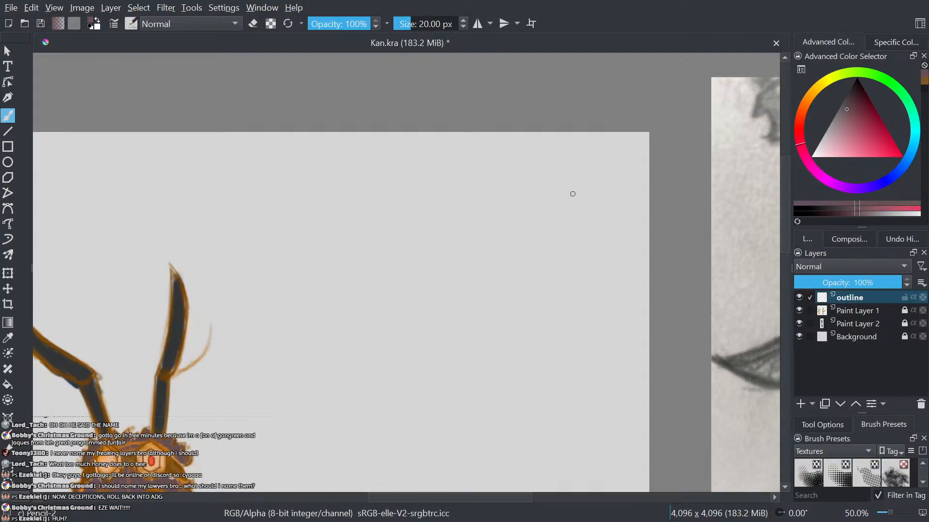
- Paint a small round purple swatch near the canvas's upper-right corner on the outline layer
{"action": "mouse_move", "coordinate": [582, 191]}
{"action": "left_mouse_down"}
{"action": "mouse_move", "coordinate": [528, 287]}
{"action": "mouse_move", "coordinate": [532, 328]}
{"action": "mouse_move", "coordinate": [529, 300]}
{"action": "mouse_move", "coordinate": [499, 300]}
{"action": "mouse_move", "coordinate": [495, 328]}
{"action": "mouse_move", "coordinate": [528, 324]}
{"action": "mouse_move", "coordinate": [528, 303]}
{"action": "mouse_move", "coordinate": [503, 293]}
{"action": "mouse_move", "coordinate": [494, 317]}
{"action": "mouse_move", "coordinate": [514, 334]}
{"action": "mouse_move", "coordinate": [521, 312]}
{"action": "mouse_move", "coordinate": [507, 330]}
{"action": "mouse_move", "coordinate": [526, 302]}
{"action": "mouse_move", "coordinate": [506, 305]}
{"action": "mouse_move", "coordinate": [494, 335]}
{"action": "left_mouse_up"}
{"action": "scroll", "coordinate": [425, 295], "scroll_direction": "up", "scroll_amount": 2}
{"action": "scroll", "coordinate": [518, 306], "scroll_direction": "up", "scroll_amount": 1}
{"action": "scroll", "coordinate": [527, 318], "scroll_direction": "down", "scroll_amount": 2}
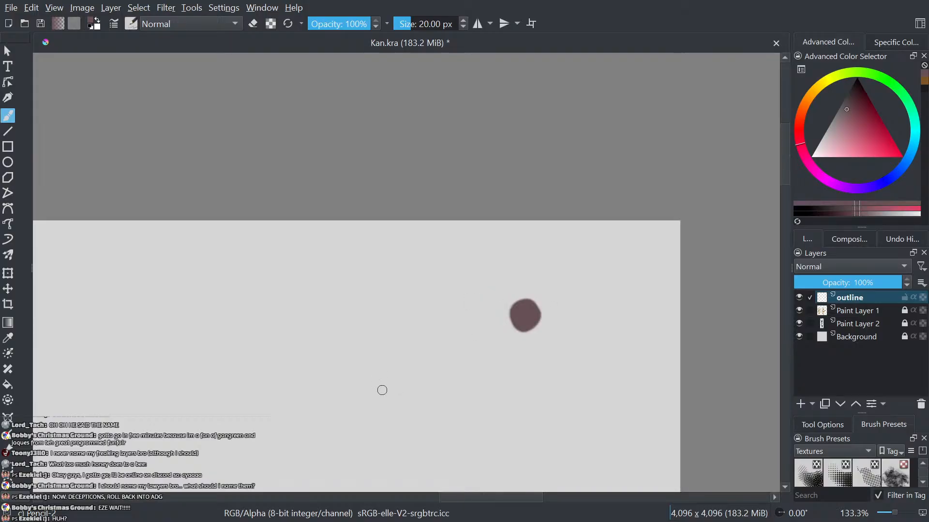
- Sample the peach from the middle of the front-view character's shirt
{"action": "left_click_drag", "start_coordinate": [382, 389], "coordinate": [667, 15]}
{"action": "mouse_move", "coordinate": [541, 454]}
{"action": "left_mouse_down"}
{"action": "mouse_move", "coordinate": [365, 348]}
{"action": "mouse_move", "coordinate": [360, 271]}
{"action": "left_mouse_up"}
{"action": "scroll", "coordinate": [367, 333], "scroll_direction": "down", "scroll_amount": 2}
{"action": "scroll", "coordinate": [362, 378], "scroll_direction": "down", "scroll_amount": 4}
{"action": "scroll", "coordinate": [392, 334], "scroll_direction": "up", "scroll_amount": 3}
{"action": "left_click_drag", "start_coordinate": [420, 269], "coordinate": [420, 261]}
{"action": "scroll", "coordinate": [418, 256], "scroll_direction": "up", "scroll_amount": 3}
{"action": "scroll", "coordinate": [412, 385], "scroll_direction": "up", "scroll_amount": 2}
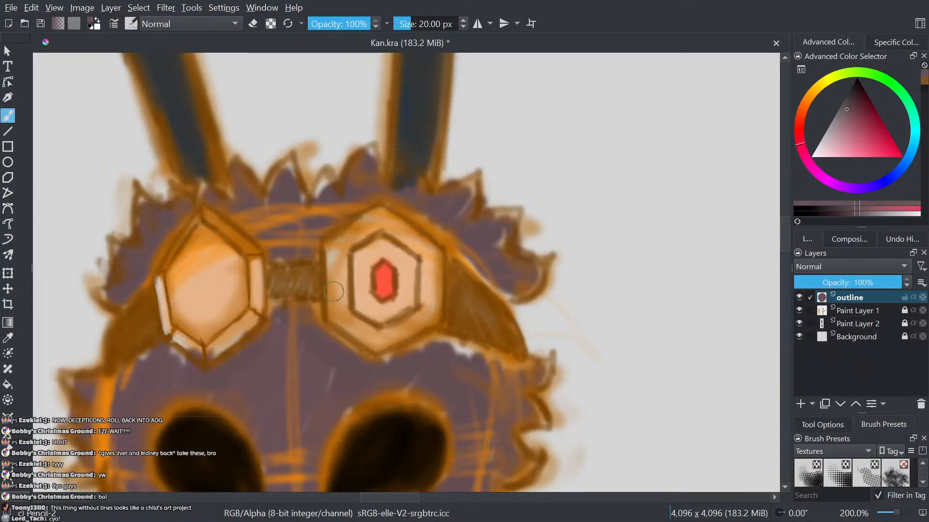
{"action": "scroll", "coordinate": [331, 345], "scroll_direction": "up", "scroll_amount": 1}
{"action": "scroll", "coordinate": [369, 280], "scroll_direction": "down", "scroll_amount": 4}
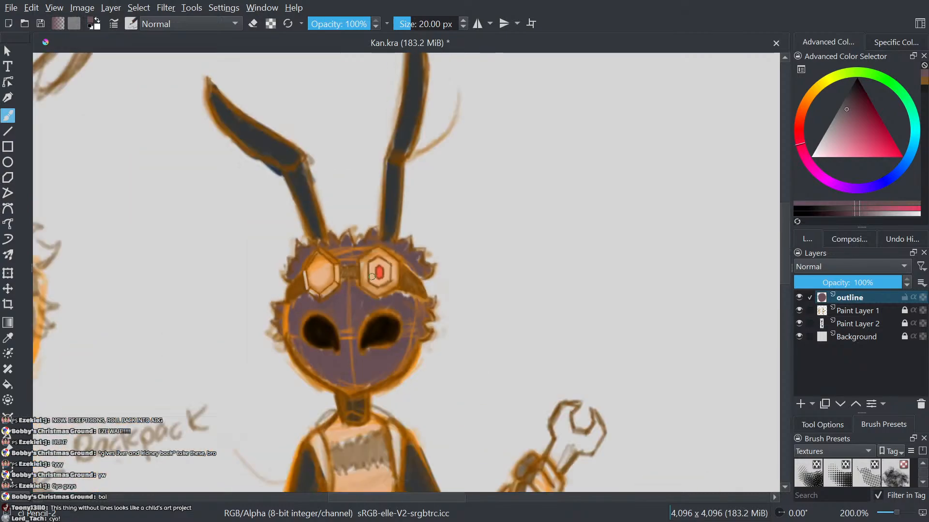
{"action": "left_click_drag", "start_coordinate": [281, 357], "coordinate": [258, 167]}
{"action": "scroll", "coordinate": [317, 285], "scroll_direction": "up", "scroll_amount": 4}
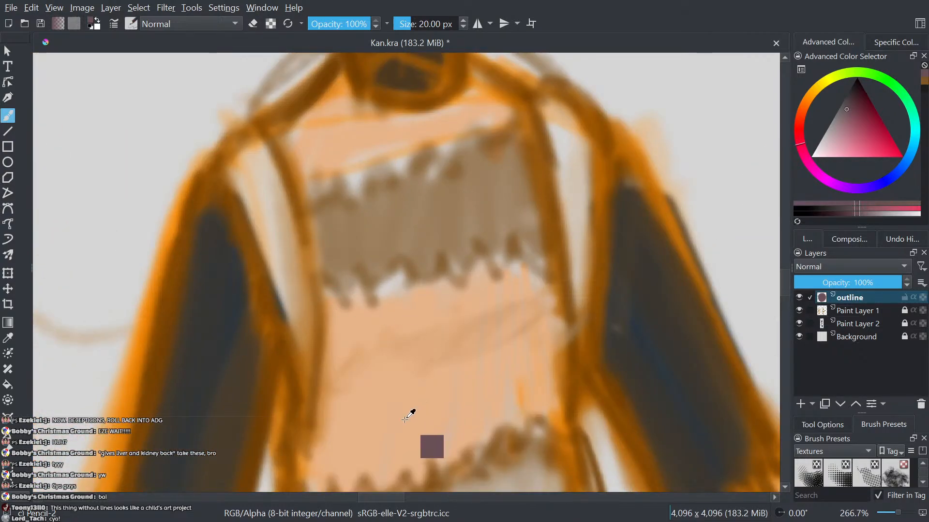
{"action": "left_click", "coordinate": [351, 430], "text": "ctrl"}
- Paint a round peach swatch just below the purple one
{"action": "scroll", "coordinate": [356, 437], "scroll_direction": "down", "scroll_amount": 8}
{"action": "left_click_drag", "start_coordinate": [523, 286], "coordinate": [319, 382]}
{"action": "scroll", "coordinate": [319, 381], "scroll_direction": "up", "scroll_amount": 3}
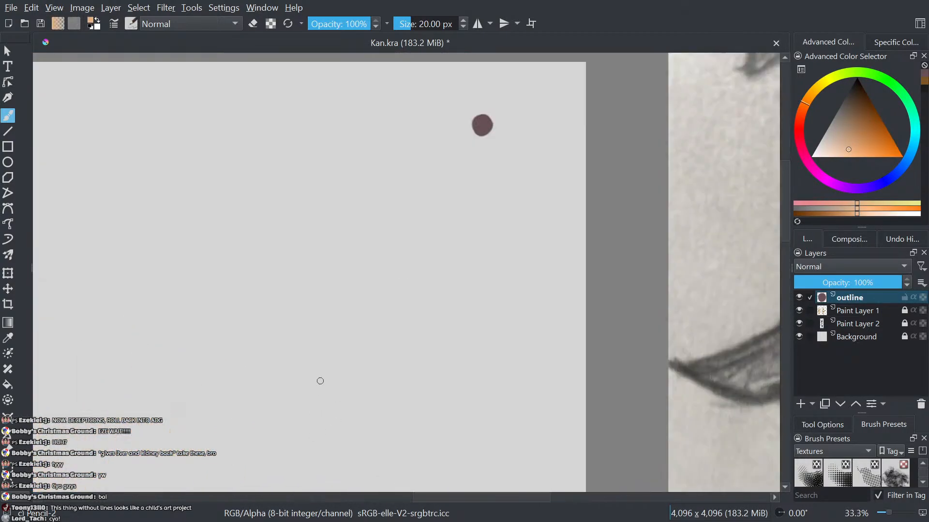
{"action": "scroll", "coordinate": [350, 353], "scroll_direction": "up", "scroll_amount": 1}
{"action": "mouse_move", "coordinate": [408, 283]}
{"action": "left_mouse_down"}
{"action": "mouse_move", "coordinate": [354, 471]}
{"action": "mouse_move", "coordinate": [443, 311]}
{"action": "mouse_move", "coordinate": [474, 330]}
{"action": "mouse_move", "coordinate": [460, 323]}
{"action": "mouse_move", "coordinate": [478, 305]}
{"action": "mouse_move", "coordinate": [457, 342]}
{"action": "mouse_move", "coordinate": [447, 338]}
{"action": "mouse_move", "coordinate": [472, 335]}
{"action": "left_mouse_up"}
{"action": "scroll", "coordinate": [428, 292], "scroll_direction": "up", "scroll_amount": 2}
- Sample the black from the body stripe of the small bee reference in the canvas's upper-left corner
{"action": "scroll", "coordinate": [496, 311], "scroll_direction": "down", "scroll_amount": 4}
{"action": "mouse_move", "coordinate": [289, 370]}
{"action": "left_mouse_down"}
{"action": "mouse_move", "coordinate": [507, 190]}
{"action": "mouse_move", "coordinate": [597, 68]}
{"action": "left_mouse_up"}
{"action": "scroll", "coordinate": [337, 418], "scroll_direction": "up", "scroll_amount": 2}
{"action": "left_click_drag", "start_coordinate": [338, 419], "coordinate": [375, 265]}
{"action": "scroll", "coordinate": [423, 370], "scroll_direction": "up", "scroll_amount": 2}
{"action": "scroll", "coordinate": [419, 381], "scroll_direction": "down", "scroll_amount": 7}
{"action": "left_click_drag", "start_coordinate": [393, 363], "coordinate": [494, 444]}
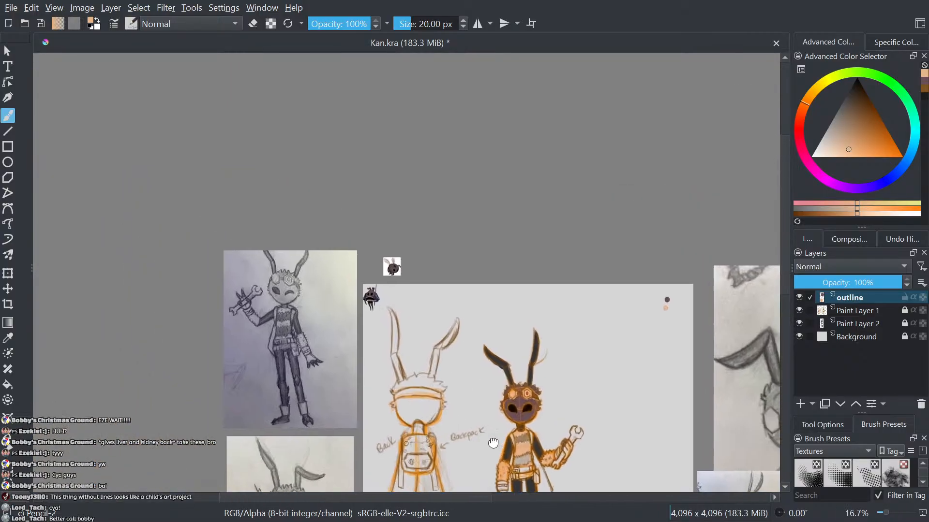
{"action": "scroll", "coordinate": [368, 289], "scroll_direction": "up", "scroll_amount": 4}
{"action": "scroll", "coordinate": [433, 395], "scroll_direction": "up", "scroll_amount": 4}
{"action": "left_click_drag", "start_coordinate": [321, 244], "coordinate": [445, 491]}
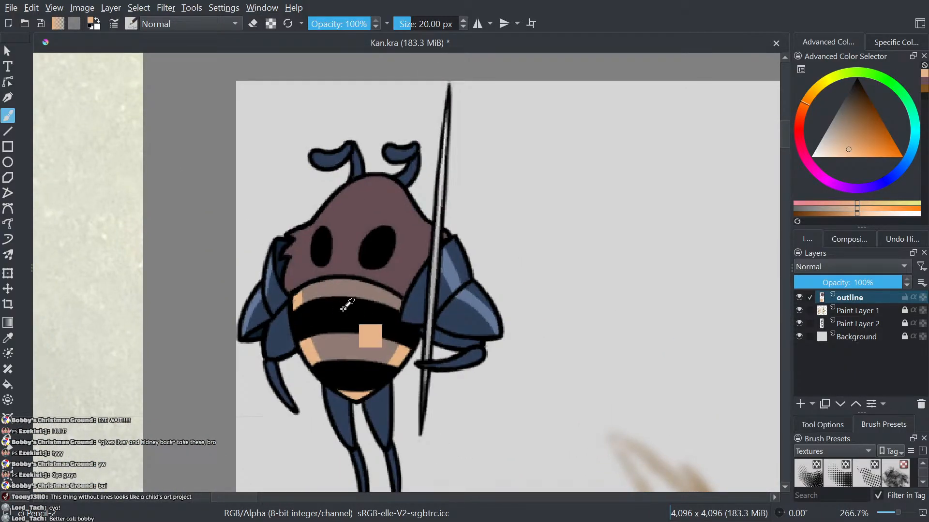
{"action": "left_click", "coordinate": [344, 309], "text": "ctrl"}
- Look over the reference drawings around the canvas and the purple and peach swatches
{"action": "scroll", "coordinate": [376, 304], "scroll_direction": "down", "scroll_amount": 13}
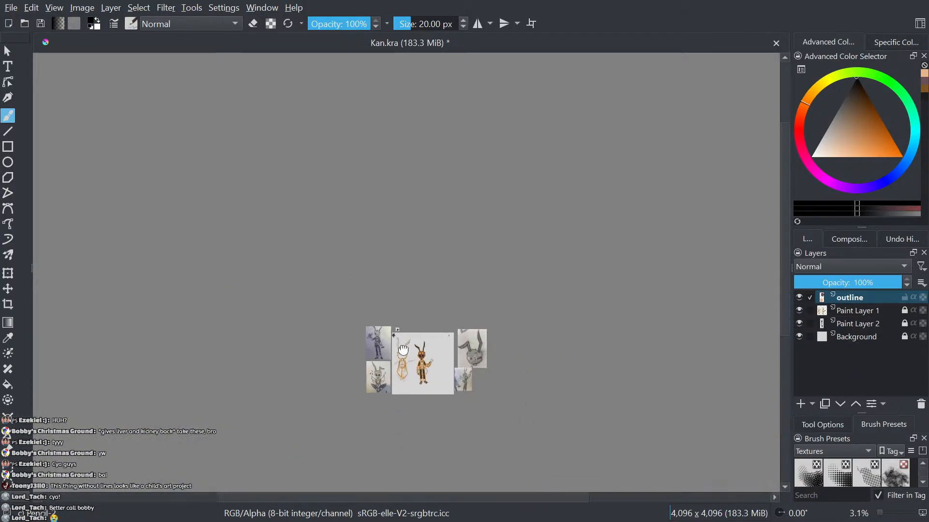
{"action": "left_click_drag", "start_coordinate": [404, 348], "coordinate": [211, 361]}
{"action": "scroll", "coordinate": [365, 388], "scroll_direction": "up", "scroll_amount": 3}
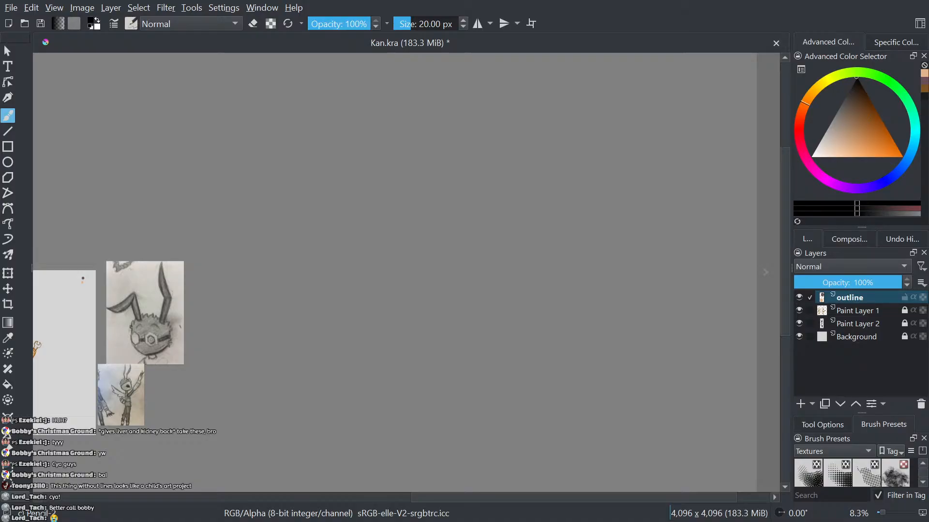
{"action": "mouse_move", "coordinate": [371, 338]}
{"action": "left_mouse_down"}
{"action": "mouse_move", "coordinate": [516, 334]}
{"action": "mouse_move", "coordinate": [588, 316]}
{"action": "left_mouse_up"}
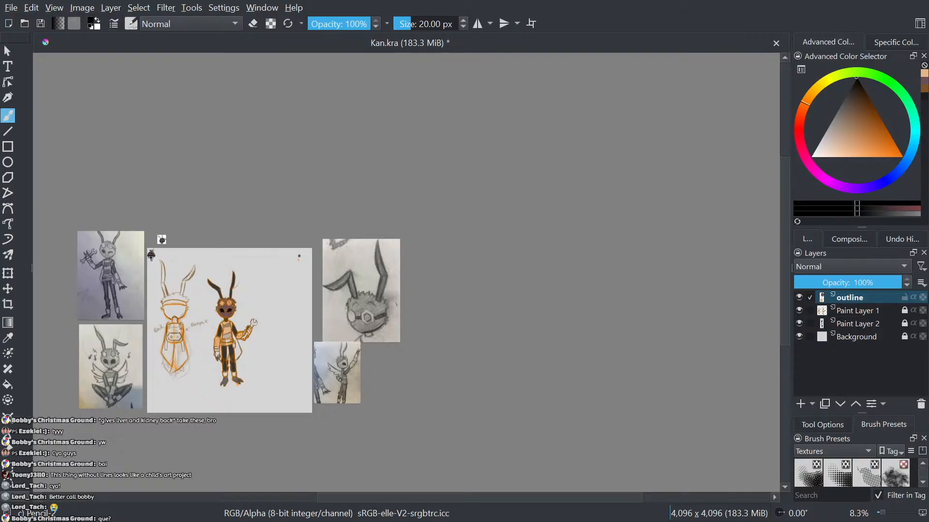
{"action": "scroll", "coordinate": [444, 323], "scroll_direction": "up", "scroll_amount": 2}
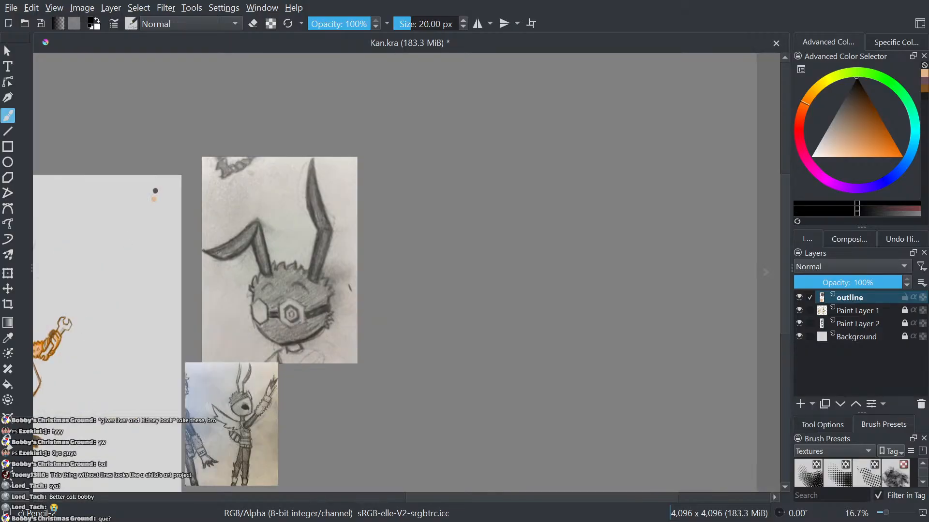
{"action": "left_click_drag", "start_coordinate": [444, 322], "coordinate": [732, 290]}
{"action": "scroll", "coordinate": [357, 264], "scroll_direction": "up", "scroll_amount": 2}
{"action": "left_click_drag", "start_coordinate": [358, 264], "coordinate": [369, 430]}
{"action": "scroll", "coordinate": [358, 350], "scroll_direction": "up", "scroll_amount": 2}
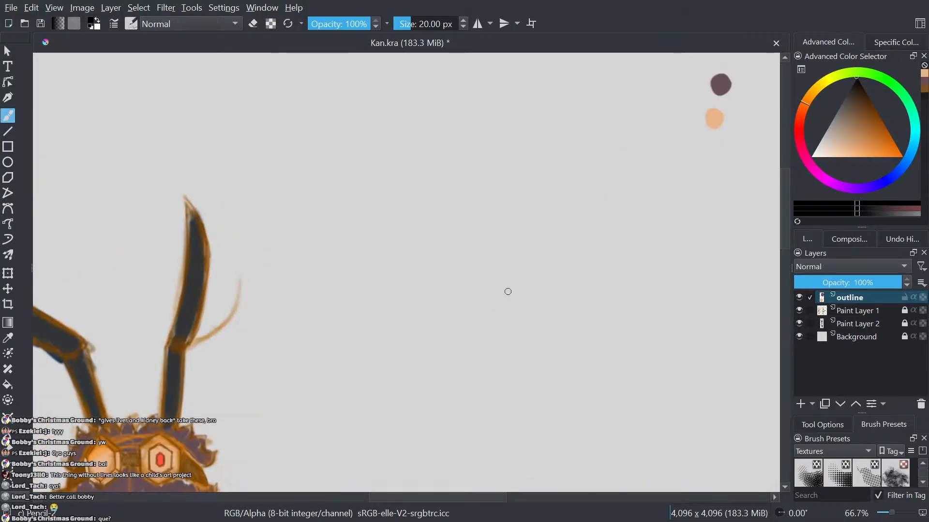
{"action": "left_click_drag", "start_coordinate": [548, 252], "coordinate": [637, 162]}
- Sample the dark colour from the front-view character's eye and adjust it to a slightly greyer near-black
{"action": "left_click_drag", "start_coordinate": [312, 400], "coordinate": [532, 229]}
{"action": "scroll", "coordinate": [484, 320], "scroll_direction": "up", "scroll_amount": 1}
{"action": "left_click_drag", "start_coordinate": [484, 321], "coordinate": [474, 243]}
{"action": "left_click_drag", "start_coordinate": [527, 338], "coordinate": [498, 390]}
{"action": "left_click", "coordinate": [430, 195], "text": "ctrl"}
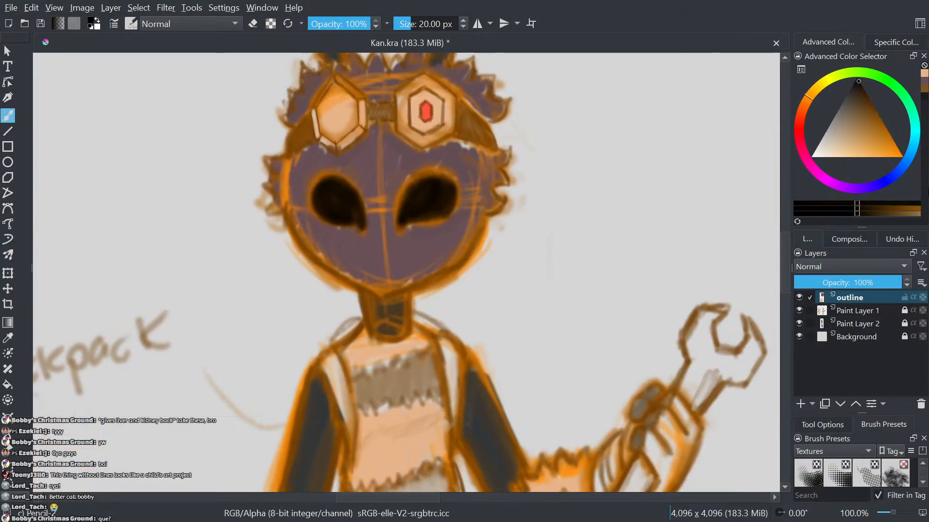
{"action": "left_click_drag", "start_coordinate": [850, 89], "coordinate": [840, 83]}
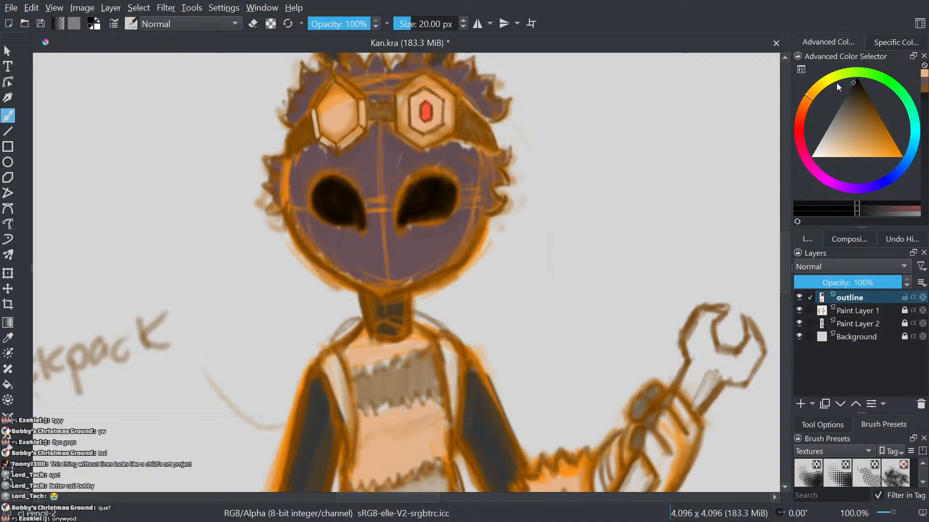
- Paint a round near-black swatch directly beside the peach one
{"action": "scroll", "coordinate": [503, 212], "scroll_direction": "down", "scroll_amount": 3}
{"action": "left_click_drag", "start_coordinate": [535, 224], "coordinate": [201, 411]}
{"action": "scroll", "coordinate": [357, 222], "scroll_direction": "up", "scroll_amount": 2}
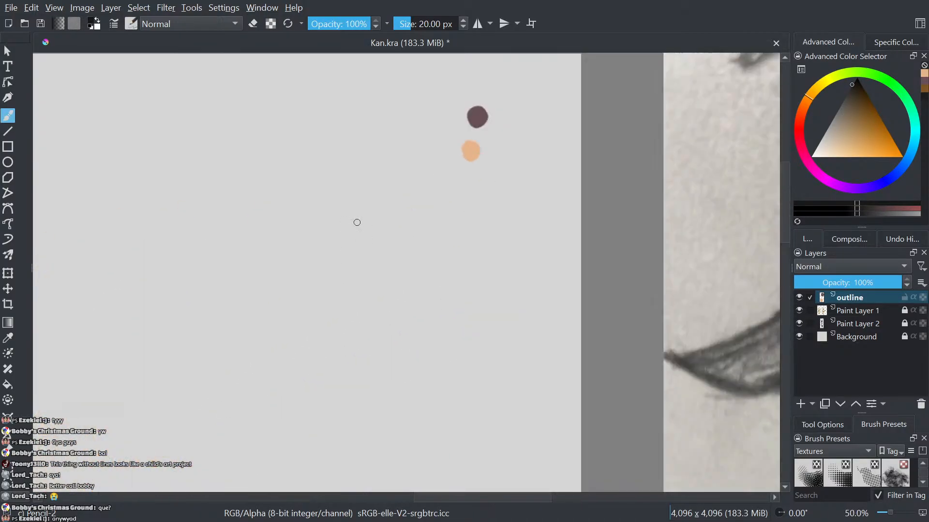
{"action": "left_click_drag", "start_coordinate": [444, 131], "coordinate": [373, 343]}
{"action": "scroll", "coordinate": [373, 342], "scroll_direction": "up", "scroll_amount": 2}
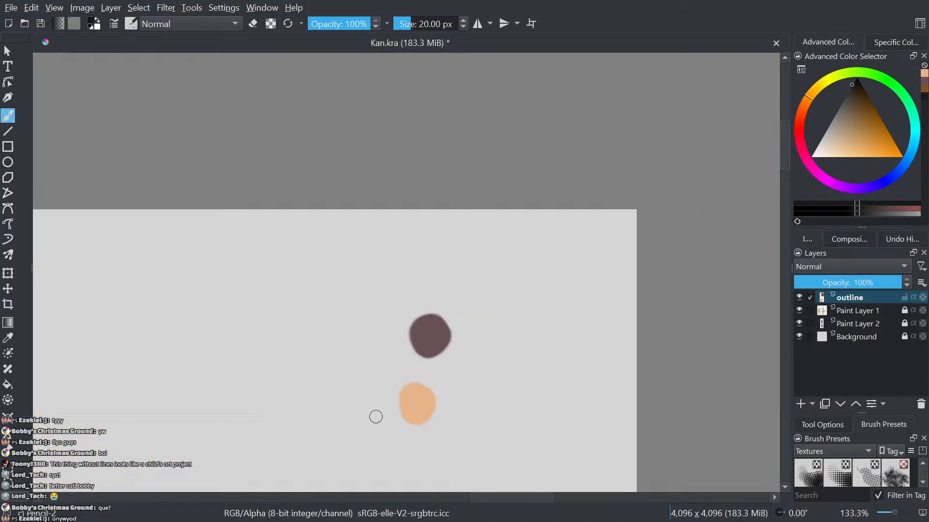
{"action": "mouse_move", "coordinate": [376, 416]}
{"action": "left_mouse_down"}
{"action": "mouse_move", "coordinate": [361, 404]}
{"action": "mouse_move", "coordinate": [368, 408]}
{"action": "left_mouse_up"}
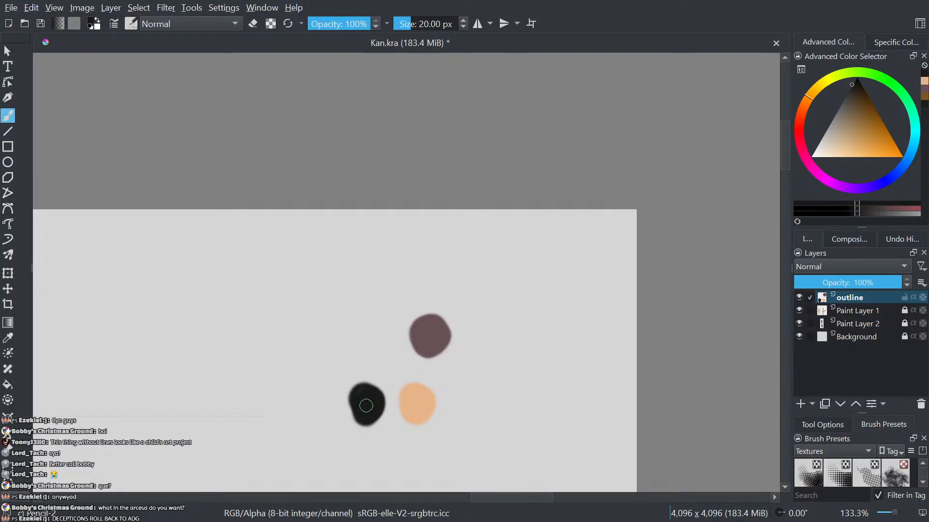
{"action": "mouse_move", "coordinate": [365, 406]}
{"action": "left_mouse_down"}
{"action": "mouse_move", "coordinate": [373, 393]}
{"action": "mouse_move", "coordinate": [357, 414]}
{"action": "mouse_move", "coordinate": [364, 414]}
{"action": "left_mouse_up"}
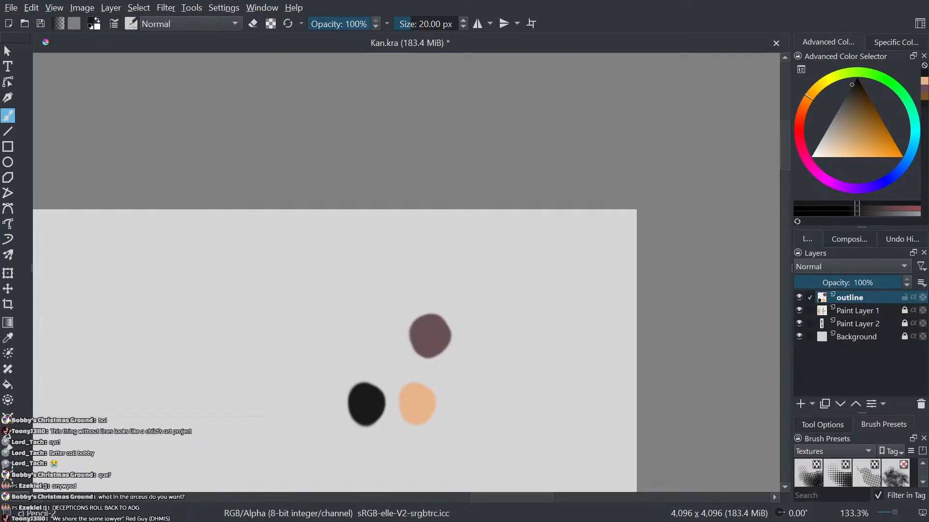
- Sample the dark blue from the small bee reference in the canvas's upper-left corner
{"action": "scroll", "coordinate": [487, 257], "scroll_direction": "down", "scroll_amount": 6}
{"action": "left_click_drag", "start_coordinate": [454, 242], "coordinate": [591, 212]}
{"action": "scroll", "coordinate": [400, 326], "scroll_direction": "up", "scroll_amount": 1}
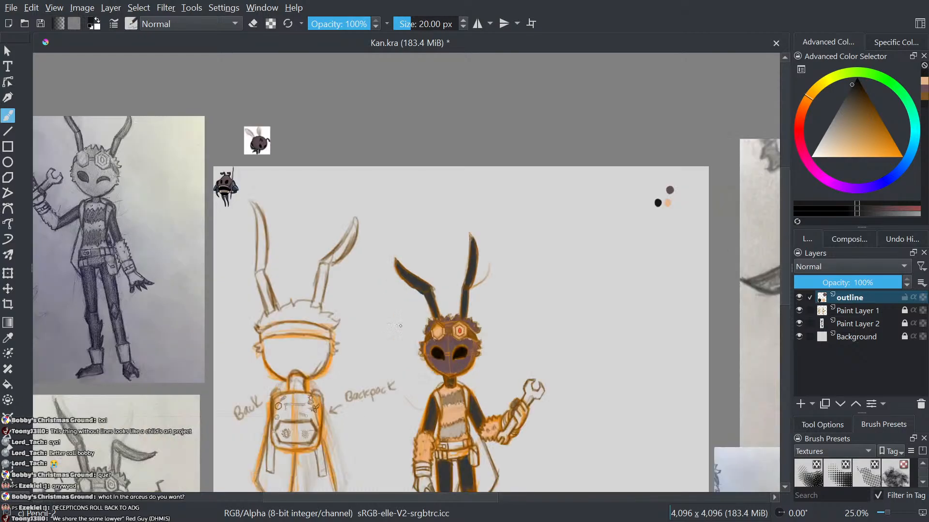
{"action": "scroll", "coordinate": [473, 342], "scroll_direction": "up", "scroll_amount": 3}
{"action": "left_click_drag", "start_coordinate": [339, 309], "coordinate": [547, 488]}
{"action": "left_click_drag", "start_coordinate": [255, 248], "coordinate": [589, 357]}
{"action": "scroll", "coordinate": [364, 251], "scroll_direction": "up", "scroll_amount": 1}
{"action": "scroll", "coordinate": [368, 254], "scroll_direction": "up", "scroll_amount": 4}
{"action": "left_click_drag", "start_coordinate": [434, 375], "coordinate": [451, 360]}
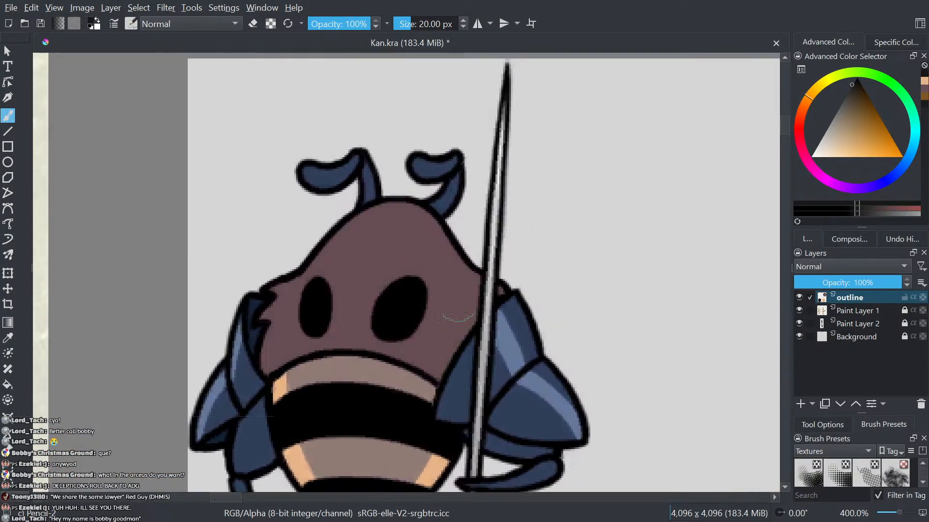
{"action": "scroll", "coordinate": [458, 151], "scroll_direction": "up", "scroll_amount": 3}
{"action": "left_click_drag", "start_coordinate": [441, 217], "coordinate": [430, 289]}
{"action": "scroll", "coordinate": [430, 290], "scroll_direction": "down", "scroll_amount": 13}
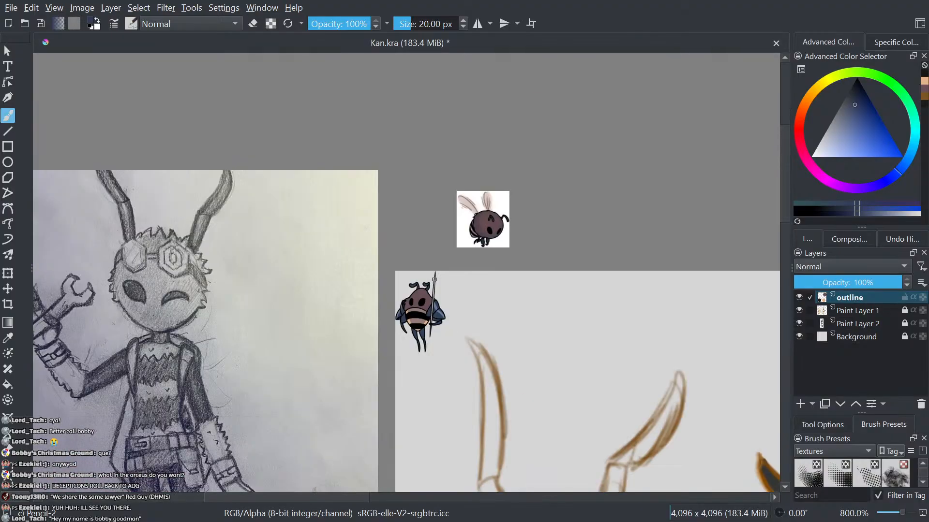
- Paint a round dark blue swatch directly above the near-black one and touch up its fill
{"action": "left_click_drag", "start_coordinate": [563, 305], "coordinate": [256, 294]}
{"action": "left_click_drag", "start_coordinate": [535, 362], "coordinate": [474, 311]}
{"action": "scroll", "coordinate": [423, 308], "scroll_direction": "up", "scroll_amount": 2}
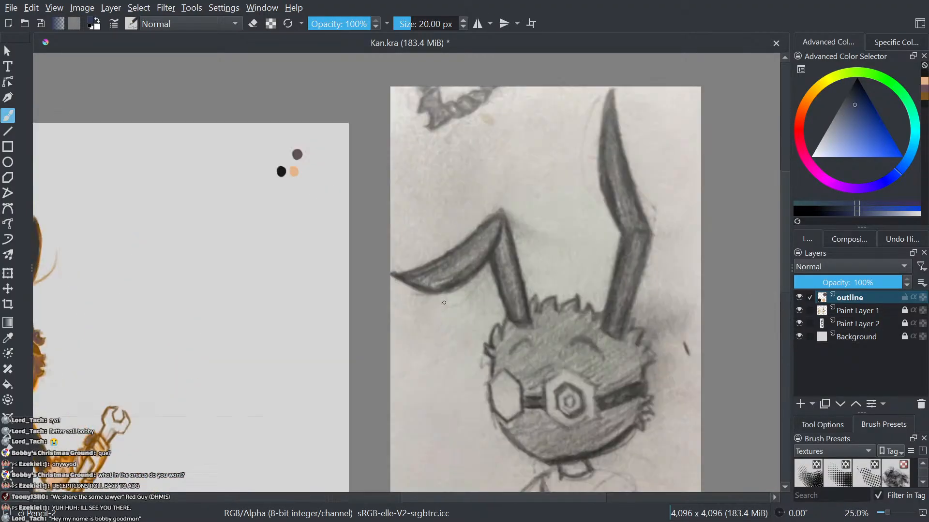
{"action": "left_click_drag", "start_coordinate": [376, 296], "coordinate": [463, 396]}
{"action": "scroll", "coordinate": [419, 280], "scroll_direction": "up", "scroll_amount": 4}
{"action": "left_click_drag", "start_coordinate": [312, 232], "coordinate": [408, 311]}
{"action": "scroll", "coordinate": [383, 302], "scroll_direction": "up", "scroll_amount": 2}
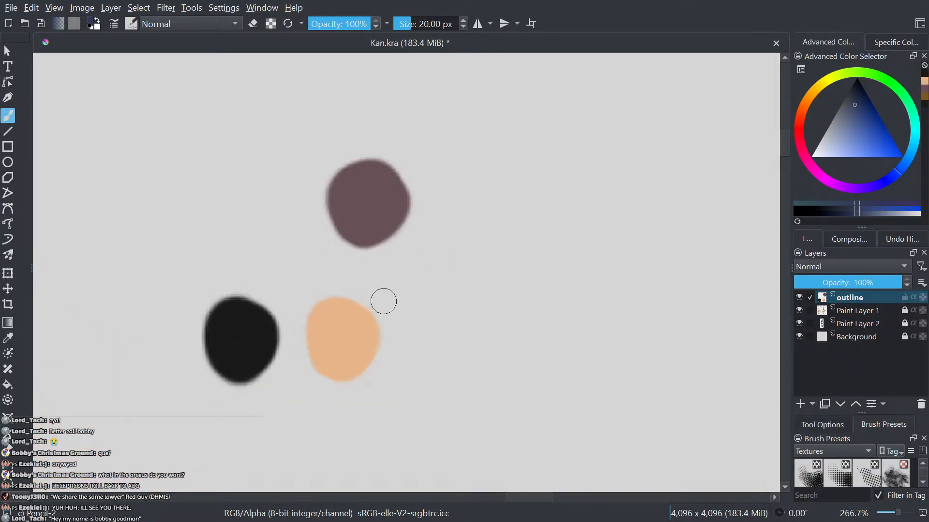
{"action": "mouse_move", "coordinate": [220, 247]}
{"action": "left_mouse_down"}
{"action": "mouse_move", "coordinate": [248, 240]}
{"action": "mouse_move", "coordinate": [237, 198]}
{"action": "mouse_move", "coordinate": [234, 235]}
{"action": "mouse_move", "coordinate": [240, 198]}
{"action": "left_mouse_up"}
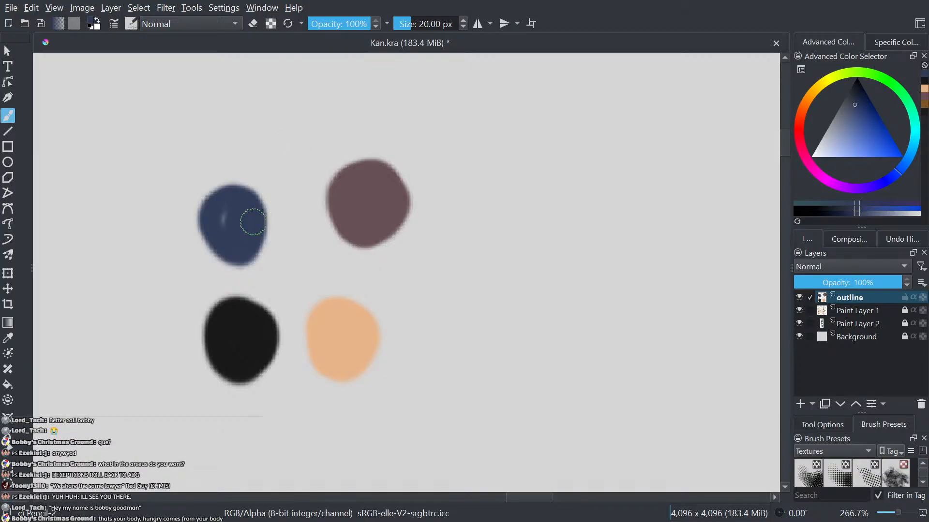
{"action": "scroll", "coordinate": [348, 257], "scroll_direction": "down", "scroll_amount": 6}
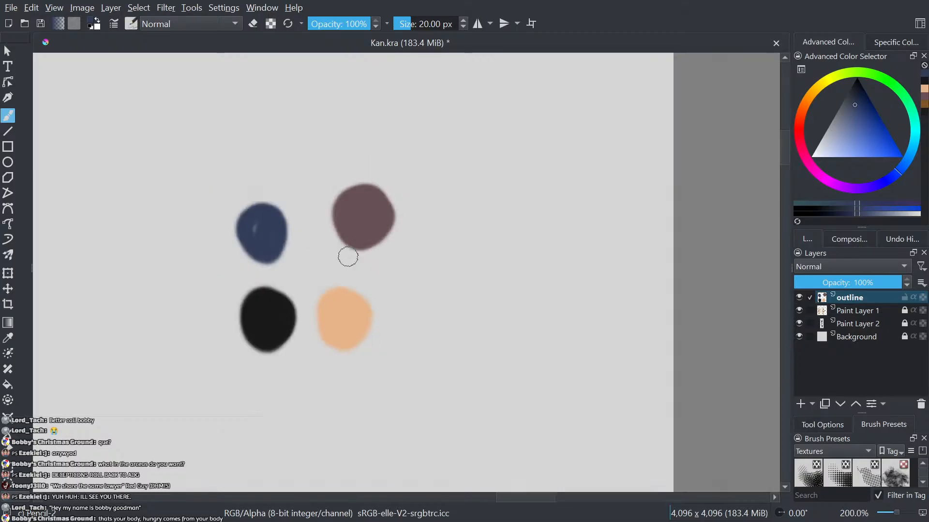
{"action": "scroll", "coordinate": [344, 252], "scroll_direction": "up", "scroll_amount": 6}
{"action": "scroll", "coordinate": [343, 252], "scroll_direction": "up", "scroll_amount": 2}
{"action": "left_click_drag", "start_coordinate": [199, 242], "coordinate": [188, 229]}
- Examine the front-view character's outfit, gloves and belt against the palette and the surrounding reference drawings
{"action": "scroll", "coordinate": [271, 316], "scroll_direction": "down", "scroll_amount": 5}
{"action": "scroll", "coordinate": [244, 355], "scroll_direction": "down", "scroll_amount": 5}
{"action": "left_click_drag", "start_coordinate": [245, 356], "coordinate": [487, 112]}
{"action": "scroll", "coordinate": [386, 240], "scroll_direction": "up", "scroll_amount": 4}
{"action": "mouse_move", "coordinate": [364, 291]}
{"action": "left_mouse_down"}
{"action": "mouse_move", "coordinate": [457, 198]}
{"action": "mouse_move", "coordinate": [463, 212]}
{"action": "left_mouse_up"}
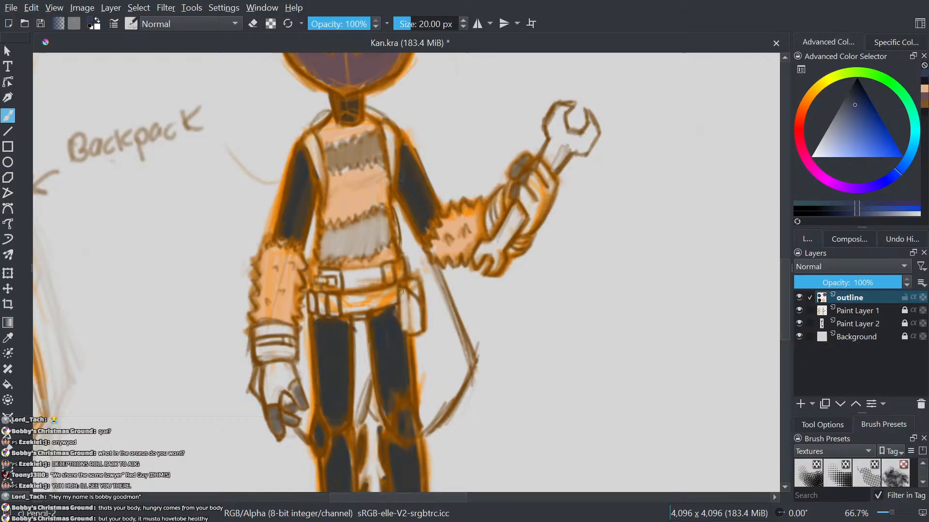
{"action": "scroll", "coordinate": [285, 337], "scroll_direction": "down", "scroll_amount": 4}
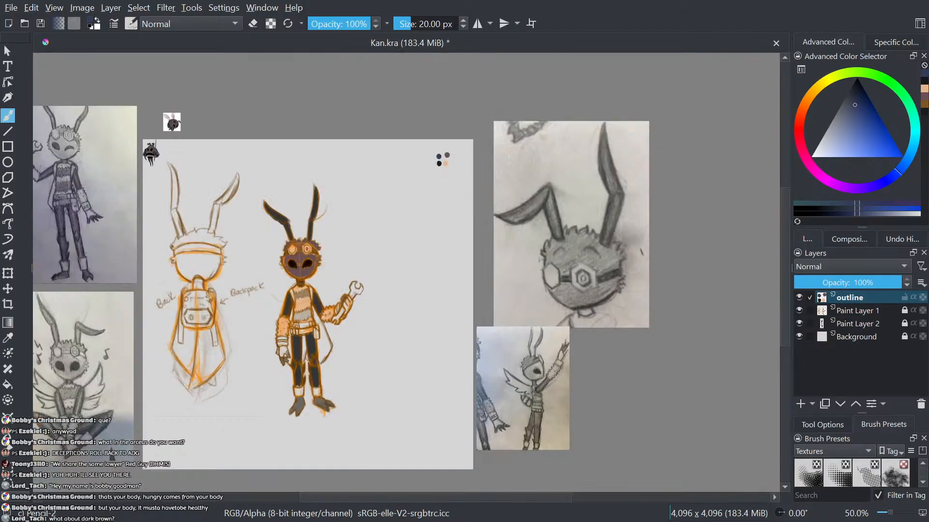
{"action": "scroll", "coordinate": [285, 335], "scroll_direction": "up", "scroll_amount": 1}
{"action": "scroll", "coordinate": [285, 336], "scroll_direction": "up", "scroll_amount": 3}
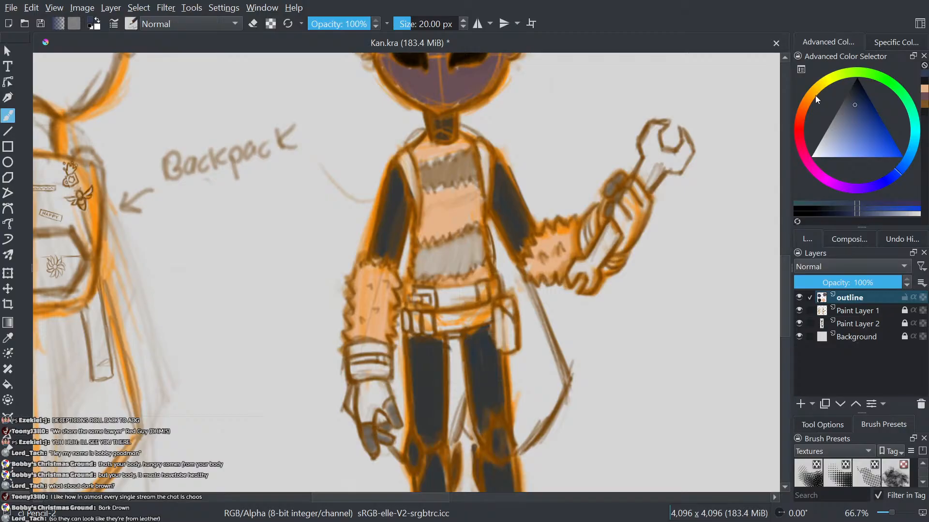
- Change the brush colour to a red hue in a near-black shade
{"action": "mouse_move", "coordinate": [811, 94]}
{"action": "left_mouse_down"}
{"action": "mouse_move", "coordinate": [803, 131]}
{"action": "mouse_move", "coordinate": [817, 158]}
{"action": "mouse_move", "coordinate": [811, 129]}
{"action": "left_mouse_up"}
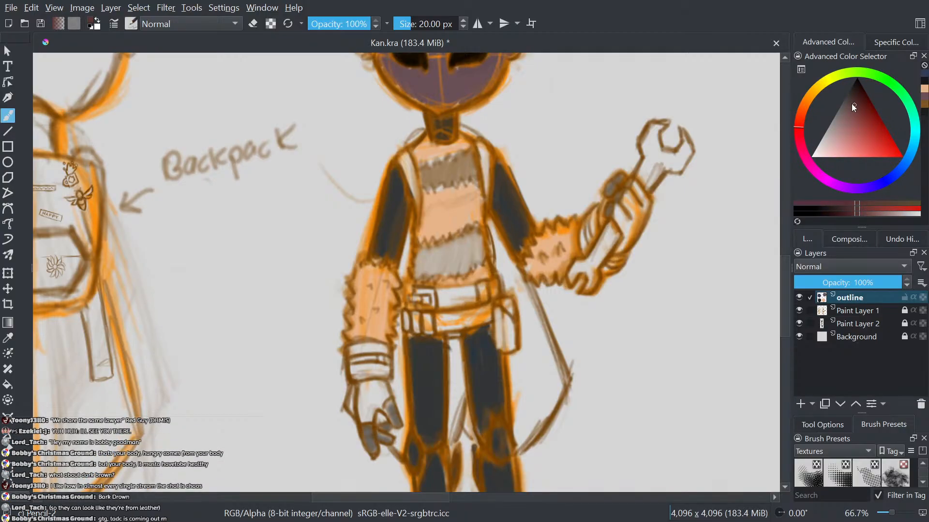
{"action": "left_click_drag", "start_coordinate": [851, 103], "coordinate": [858, 88]}
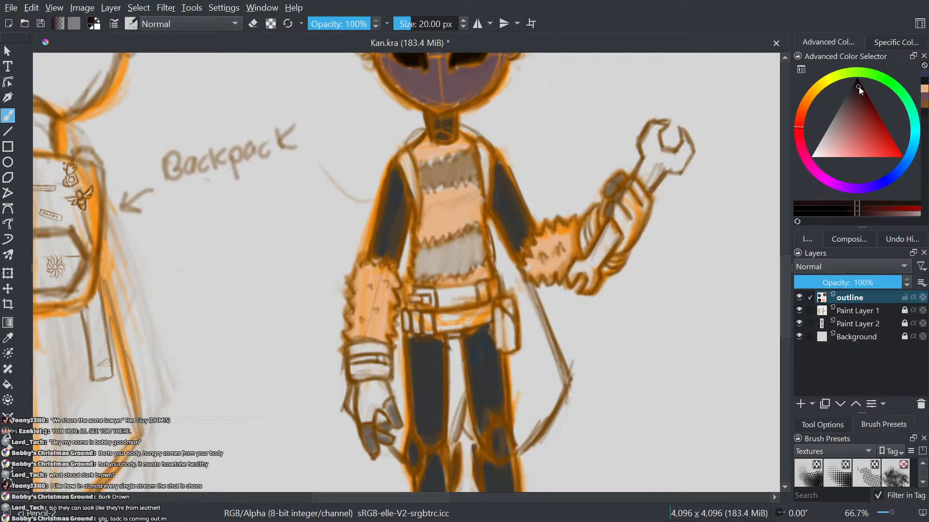
{"action": "scroll", "coordinate": [593, 151], "scroll_direction": "down", "scroll_amount": 7}
{"action": "left_click_drag", "start_coordinate": [598, 144], "coordinate": [444, 282]}
{"action": "scroll", "coordinate": [445, 280], "scroll_direction": "up", "scroll_amount": 3}
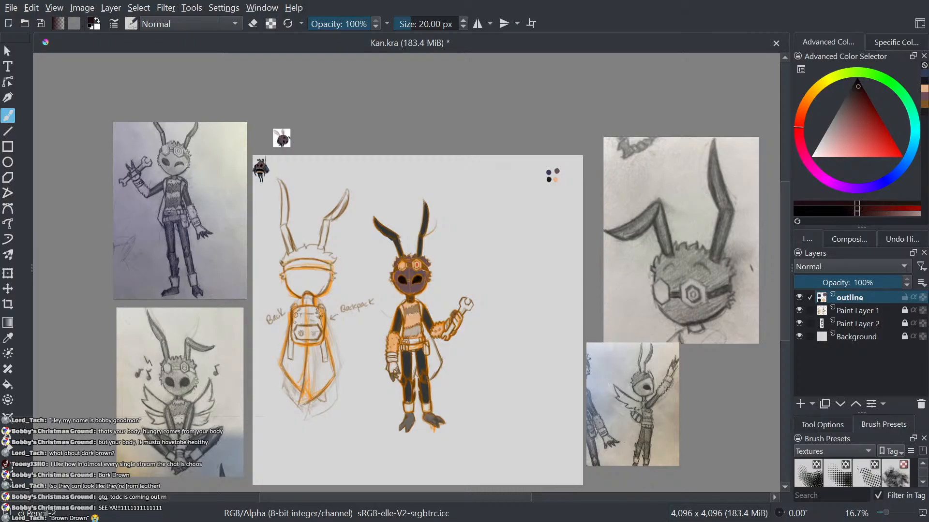
{"action": "scroll", "coordinate": [492, 312], "scroll_direction": "down", "scroll_amount": 2}
{"action": "left_click_drag", "start_coordinate": [492, 312], "coordinate": [605, 255]}
{"action": "scroll", "coordinate": [425, 346], "scroll_direction": "up", "scroll_amount": 1}
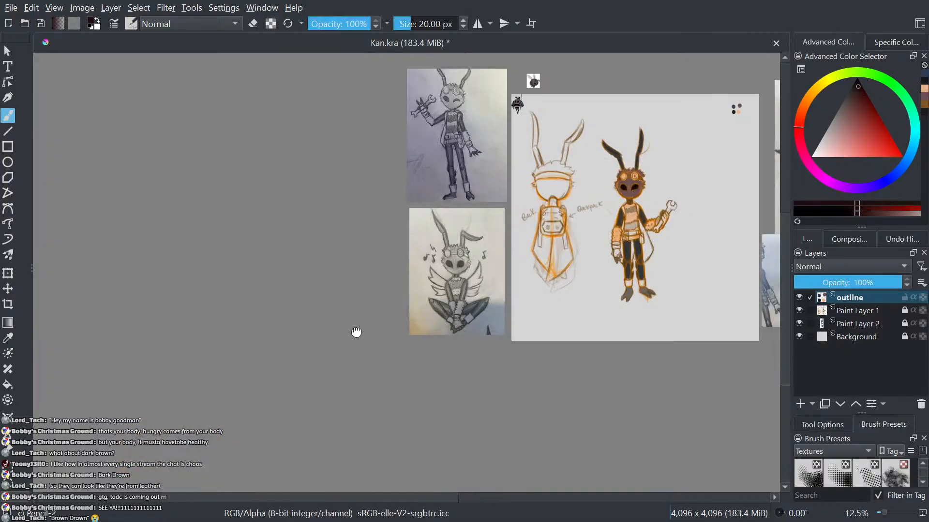
- Paste the Dark Brown #654321 colour card as a reference image and place it above the small bee picture
{"action": "left_click_drag", "start_coordinate": [357, 332], "coordinate": [199, 405]}
{"action": "left_click", "coordinate": [7, 449]}
{"action": "left_click_drag", "start_coordinate": [334, 253], "coordinate": [406, 297]}
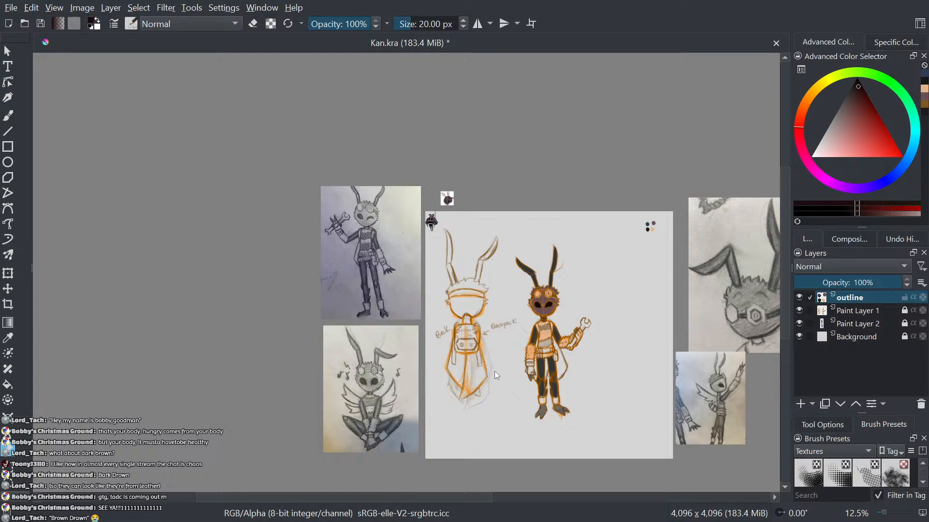
{"action": "left_click", "coordinate": [484, 265]}
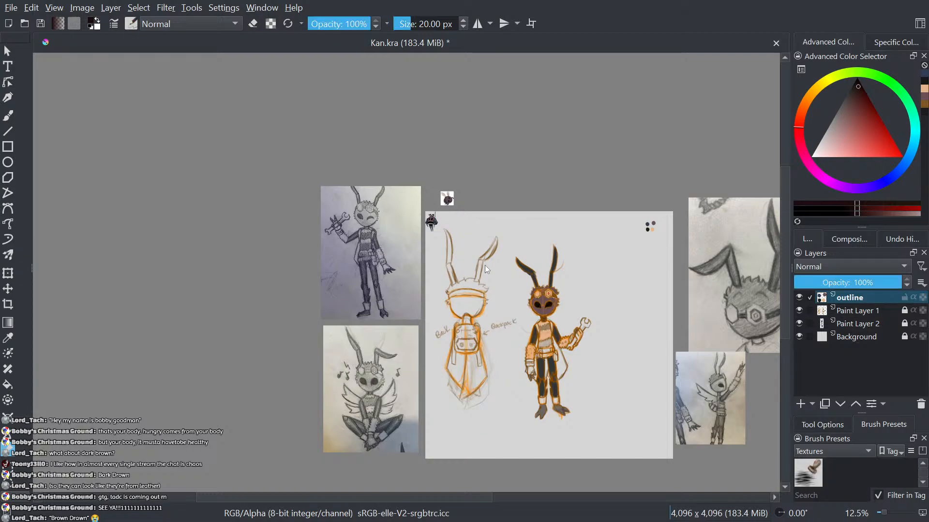
{"action": "key", "text": "ctrl+v"}
{"action": "left_click_drag", "start_coordinate": [486, 245], "coordinate": [490, 178]}
{"action": "scroll", "coordinate": [492, 160], "scroll_direction": "up", "scroll_amount": 6}
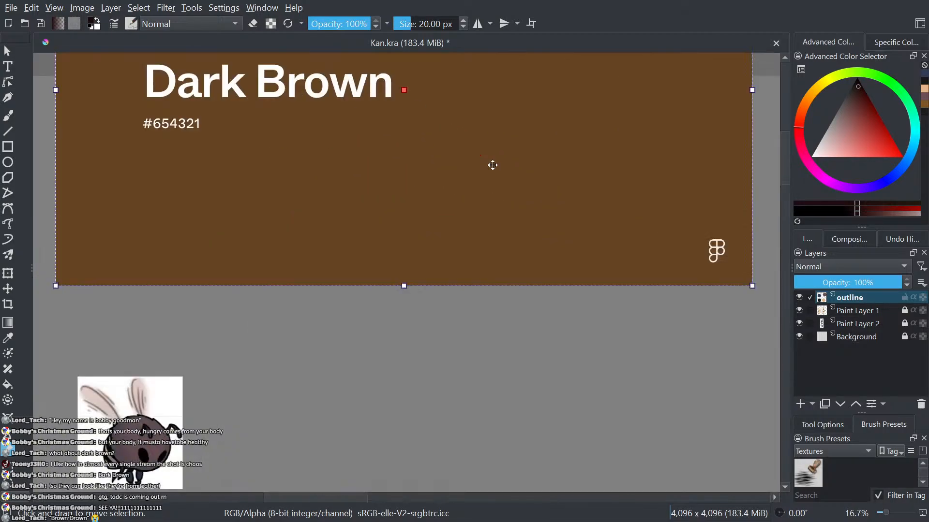
- Return to the brush and sample the brown from the Dark Brown reference card
{"action": "scroll", "coordinate": [491, 161], "scroll_direction": "down", "scroll_amount": 1}
{"action": "key", "text": "b"}
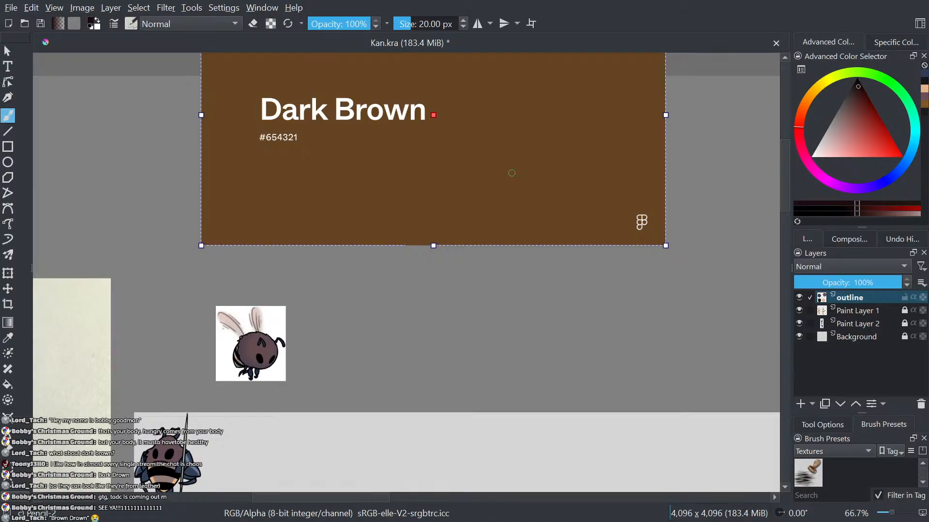
{"action": "left_click", "coordinate": [481, 209], "text": "ctrl"}
- Lock the outline layer, then unlock Paint Layer 2 and make it the active layer
{"action": "scroll", "coordinate": [481, 210], "scroll_direction": "down", "scroll_amount": 6}
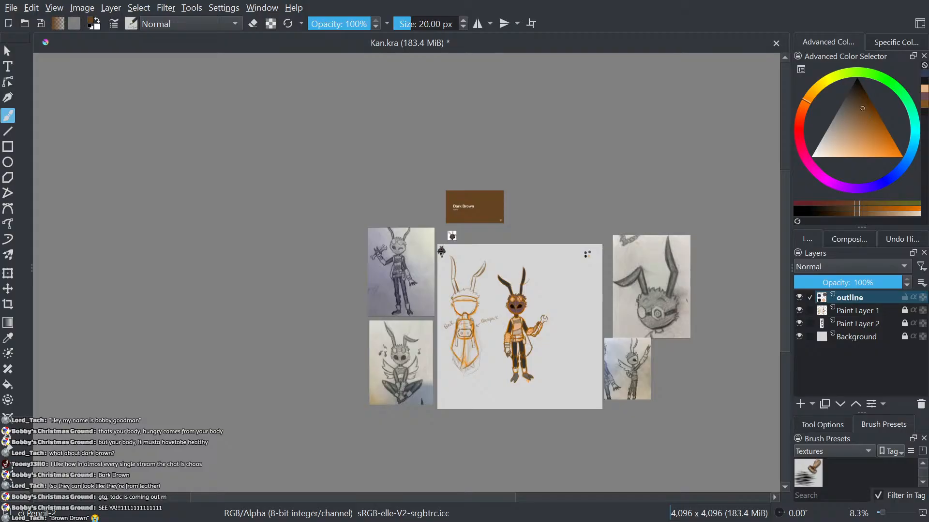
{"action": "scroll", "coordinate": [465, 253], "scroll_direction": "up", "scroll_amount": 2}
{"action": "mouse_move", "coordinate": [625, 392]}
{"action": "left_mouse_down"}
{"action": "mouse_move", "coordinate": [329, 351]}
{"action": "mouse_move", "coordinate": [406, 250]}
{"action": "left_mouse_up"}
{"action": "scroll", "coordinate": [331, 351], "scroll_direction": "up", "scroll_amount": 1}
{"action": "scroll", "coordinate": [317, 348], "scroll_direction": "up", "scroll_amount": 4}
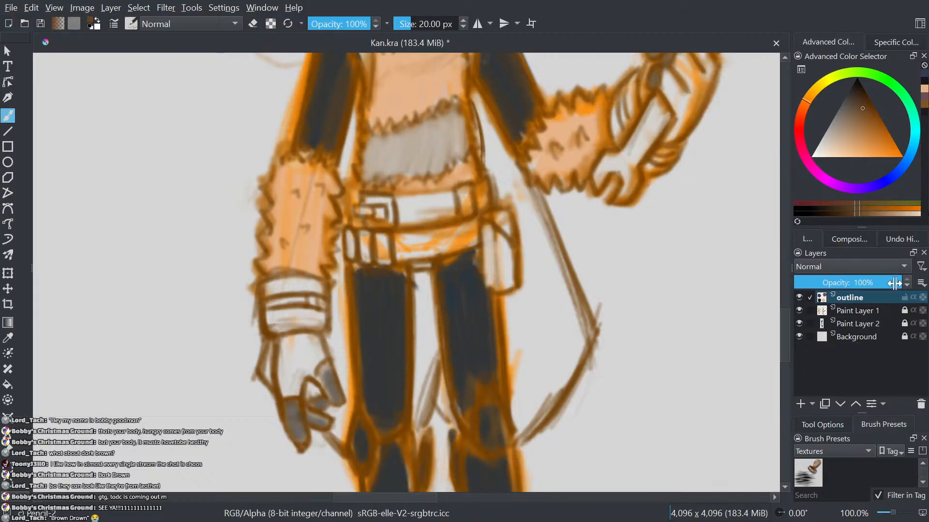
{"action": "scroll", "coordinate": [696, 333], "scroll_direction": "down", "scroll_amount": 4}
{"action": "left_click_drag", "start_coordinate": [697, 333], "coordinate": [605, 364]}
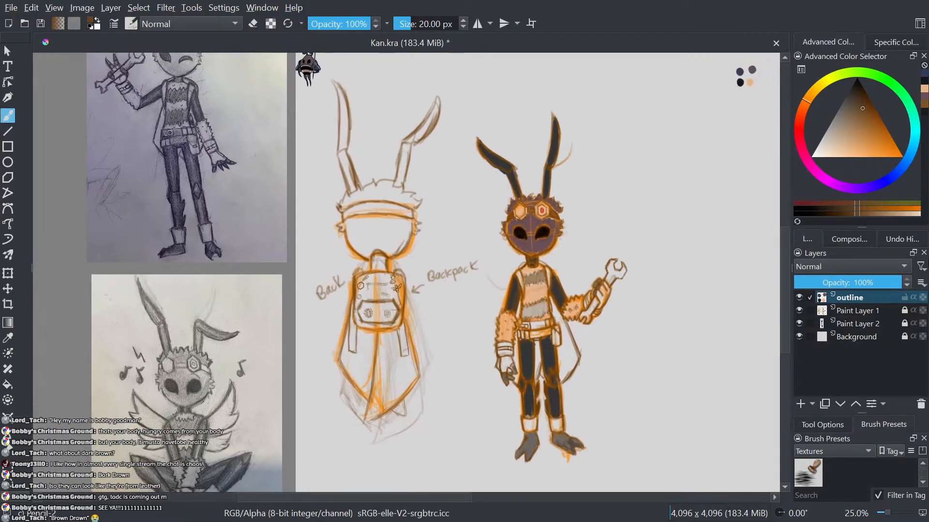
{"action": "left_click", "coordinate": [904, 297]}
{"action": "left_click", "coordinate": [904, 323]}
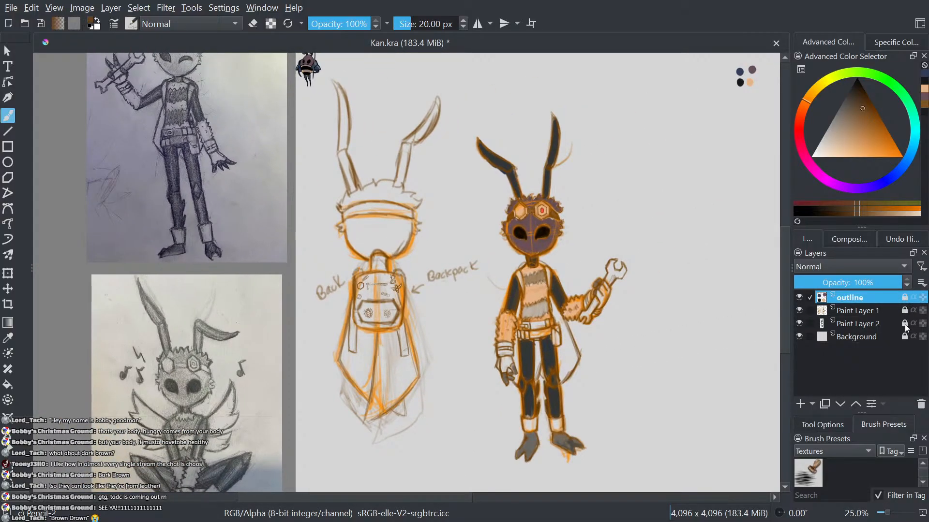
{"action": "left_click", "coordinate": [866, 324]}
- Try dark brown strokes on the front-view character's lowered glove and reduce the brush size to 16 px
{"action": "scroll", "coordinate": [575, 368], "scroll_direction": "up", "scroll_amount": 4}
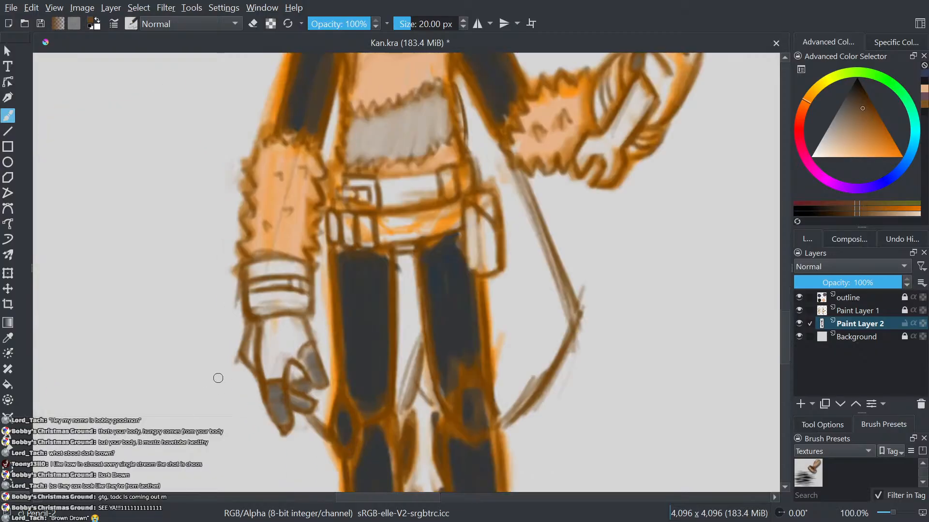
{"action": "scroll", "coordinate": [218, 378], "scroll_direction": "up", "scroll_amount": 1}
{"action": "mouse_move", "coordinate": [323, 343]}
{"action": "left_mouse_down"}
{"action": "mouse_move", "coordinate": [332, 320]}
{"action": "mouse_move", "coordinate": [327, 344]}
{"action": "left_mouse_up"}
{"action": "key", "text": "ctrl+z"}
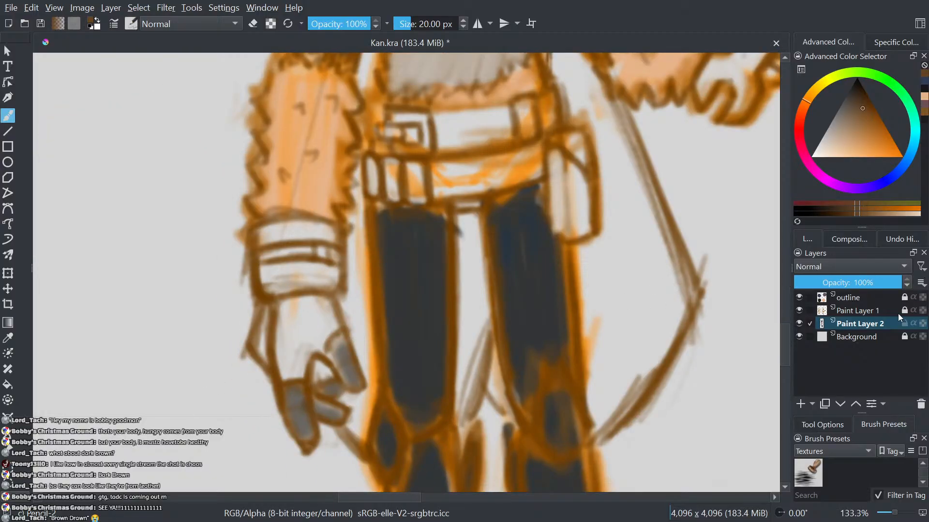
{"action": "key", "text": "bracketleft"}
{"action": "mouse_move", "coordinate": [332, 321]}
{"action": "left_mouse_down"}
{"action": "mouse_move", "coordinate": [301, 375]}
{"action": "mouse_move", "coordinate": [288, 379]}
{"action": "mouse_move", "coordinate": [310, 321]}
{"action": "mouse_move", "coordinate": [275, 370]}
{"action": "mouse_move", "coordinate": [266, 368]}
{"action": "mouse_move", "coordinate": [297, 286]}
{"action": "mouse_move", "coordinate": [267, 331]}
{"action": "mouse_move", "coordinate": [280, 297]}
{"action": "mouse_move", "coordinate": [319, 297]}
{"action": "mouse_move", "coordinate": [306, 370]}
{"action": "mouse_move", "coordinate": [313, 357]}
{"action": "mouse_move", "coordinate": [299, 381]}
{"action": "mouse_move", "coordinate": [309, 351]}
{"action": "mouse_move", "coordinate": [280, 382]}
{"action": "mouse_move", "coordinate": [305, 366]}
{"action": "left_mouse_up"}
{"action": "key", "text": "ctrl+z"}
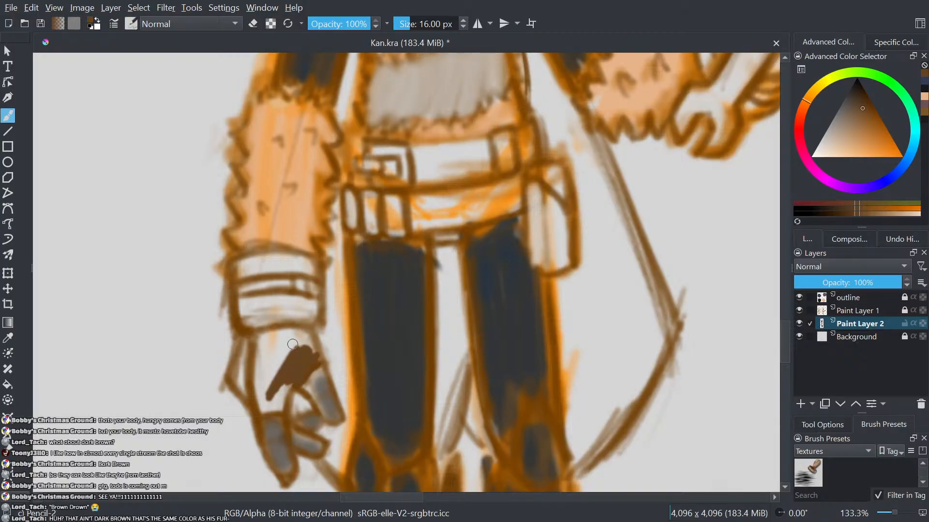
- Fill the back of the lowered glove with the sampled dark brown
{"action": "mouse_move", "coordinate": [293, 344]}
{"action": "left_mouse_down"}
{"action": "mouse_move", "coordinate": [284, 403]}
{"action": "mouse_move", "coordinate": [285, 385]}
{"action": "mouse_move", "coordinate": [273, 409]}
{"action": "mouse_move", "coordinate": [278, 382]}
{"action": "mouse_move", "coordinate": [260, 395]}
{"action": "mouse_move", "coordinate": [280, 360]}
{"action": "mouse_move", "coordinate": [277, 333]}
{"action": "mouse_move", "coordinate": [256, 390]}
{"action": "mouse_move", "coordinate": [281, 343]}
{"action": "left_mouse_up"}
{"action": "mouse_move", "coordinate": [271, 167]}
{"action": "left_mouse_down"}
{"action": "mouse_move", "coordinate": [309, 213]}
{"action": "mouse_move", "coordinate": [285, 227]}
{"action": "left_mouse_up"}
{"action": "key", "text": "ctrl+z"}
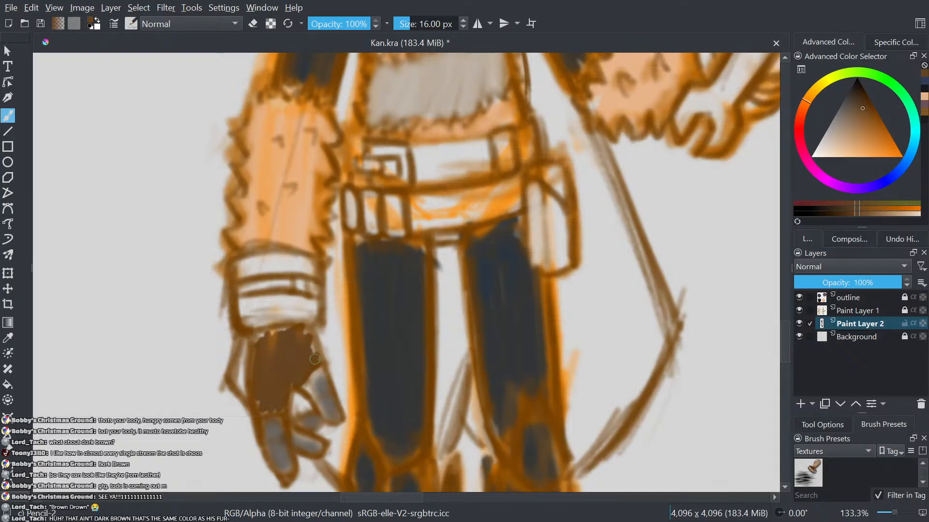
{"action": "mouse_move", "coordinate": [315, 359]}
{"action": "left_mouse_down"}
{"action": "mouse_move", "coordinate": [267, 331]}
{"action": "mouse_move", "coordinate": [252, 342]}
{"action": "mouse_move", "coordinate": [250, 385]}
{"action": "mouse_move", "coordinate": [261, 406]}
{"action": "left_mouse_up"}
{"action": "scroll", "coordinate": [273, 344], "scroll_direction": "down", "scroll_amount": 3}
{"action": "scroll", "coordinate": [276, 351], "scroll_direction": "up", "scroll_amount": 3}
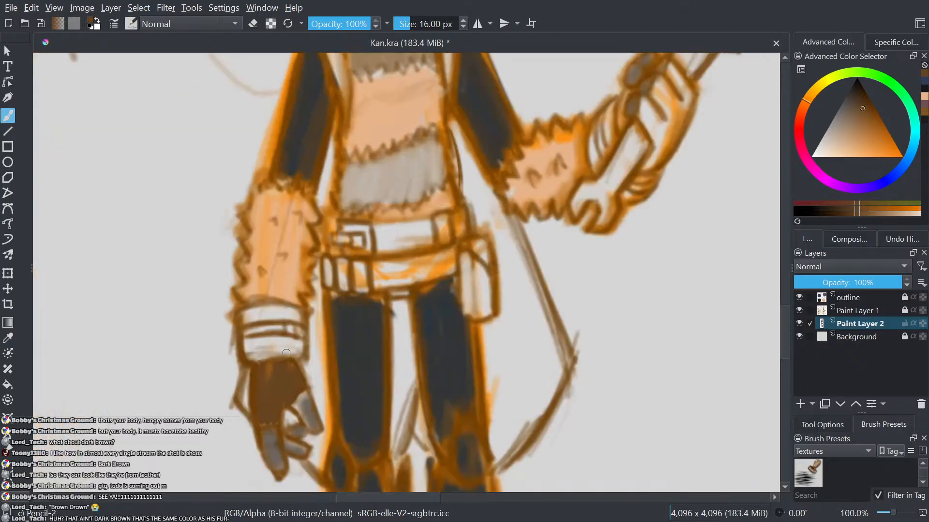
- Try the dark brown along the glove's cuff and undo all the brown strokes on the hand
{"action": "mouse_move", "coordinate": [300, 361]}
{"action": "left_mouse_down"}
{"action": "mouse_move", "coordinate": [292, 341]}
{"action": "mouse_move", "coordinate": [279, 344]}
{"action": "mouse_move", "coordinate": [260, 357]}
{"action": "mouse_move", "coordinate": [266, 346]}
{"action": "mouse_move", "coordinate": [245, 357]}
{"action": "left_mouse_up"}
{"action": "key", "text": "ctrl+z"}
{"action": "key", "text": "ctrl+z"}
{"action": "key", "text": "ctrl+z"}
{"action": "key", "text": "ctrl+z"}
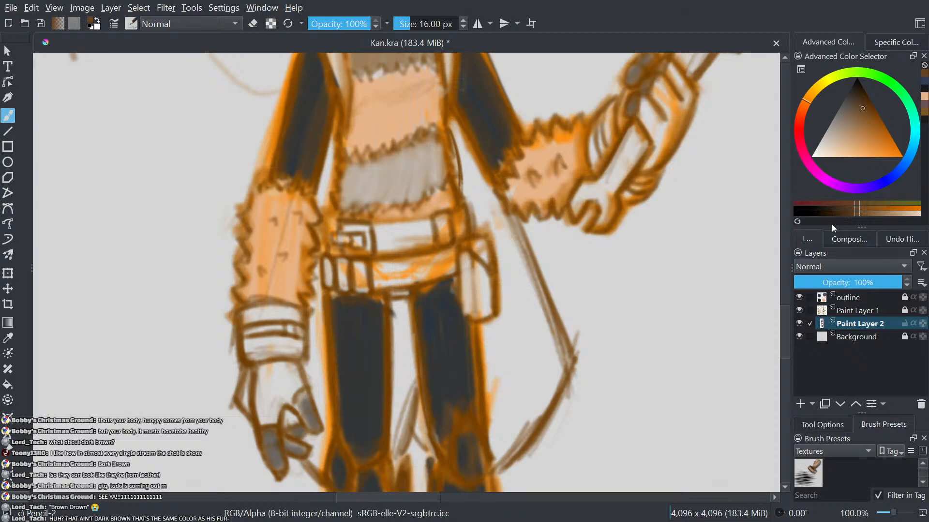
- Try a nearly black brown stroke on the lowered glove and undo it
{"action": "left_click", "coordinate": [819, 219]}
{"action": "left_click_drag", "start_coordinate": [300, 387], "coordinate": [283, 405]}
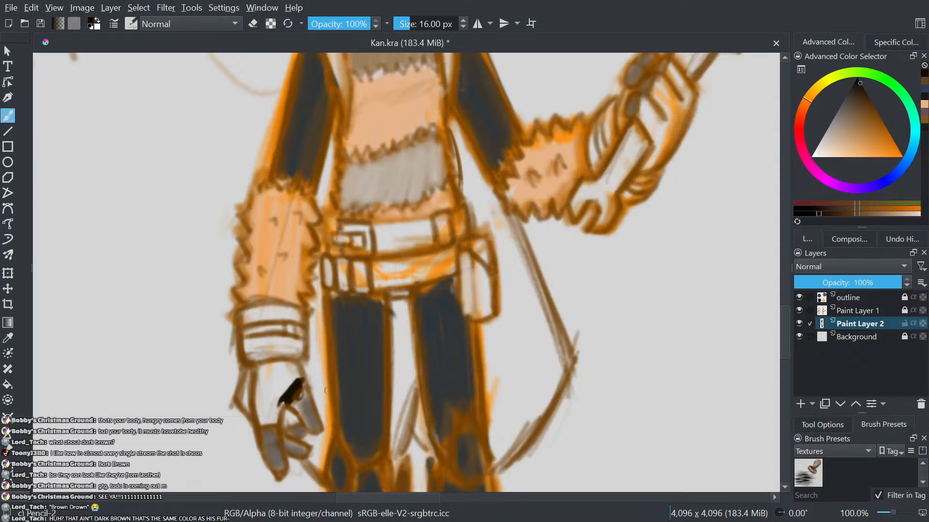
{"action": "key", "text": "ctrl+z"}
- Choose a slightly lighter, very dark brown shade and paint the lowered glove and its cuff bands
{"action": "left_click", "coordinate": [838, 215]}
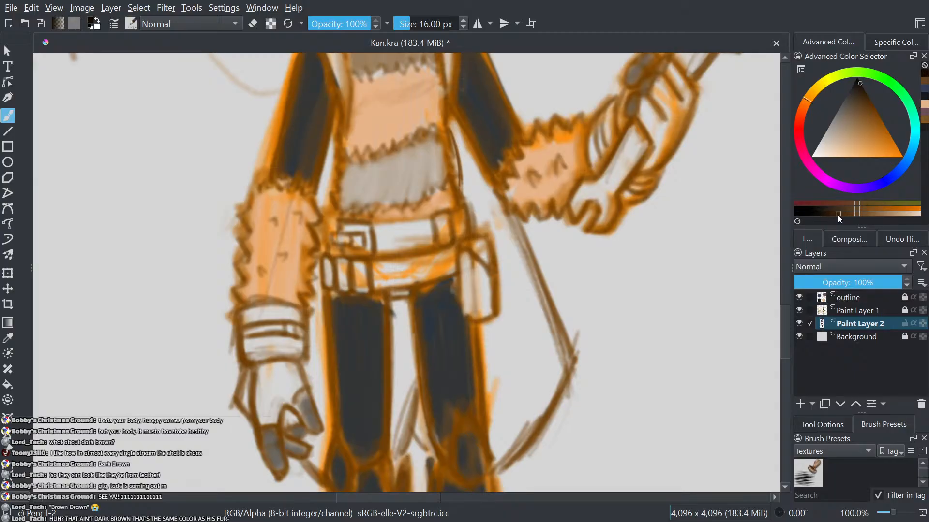
{"action": "left_click", "coordinate": [828, 216]}
{"action": "mouse_move", "coordinate": [296, 386]}
{"action": "left_mouse_down"}
{"action": "mouse_move", "coordinate": [294, 401]}
{"action": "mouse_move", "coordinate": [289, 382]}
{"action": "mouse_move", "coordinate": [265, 416]}
{"action": "mouse_move", "coordinate": [256, 374]}
{"action": "mouse_move", "coordinate": [271, 387]}
{"action": "mouse_move", "coordinate": [292, 375]}
{"action": "mouse_move", "coordinate": [299, 382]}
{"action": "mouse_move", "coordinate": [278, 360]}
{"action": "mouse_move", "coordinate": [257, 382]}
{"action": "mouse_move", "coordinate": [262, 414]}
{"action": "mouse_move", "coordinate": [249, 381]}
{"action": "mouse_move", "coordinate": [243, 399]}
{"action": "mouse_move", "coordinate": [296, 350]}
{"action": "mouse_move", "coordinate": [282, 362]}
{"action": "mouse_move", "coordinate": [285, 349]}
{"action": "mouse_move", "coordinate": [270, 339]}
{"action": "mouse_move", "coordinate": [259, 360]}
{"action": "mouse_move", "coordinate": [253, 343]}
{"action": "mouse_move", "coordinate": [244, 356]}
{"action": "mouse_move", "coordinate": [302, 341]}
{"action": "mouse_move", "coordinate": [249, 337]}
{"action": "mouse_move", "coordinate": [258, 346]}
{"action": "left_mouse_up"}
{"action": "scroll", "coordinate": [258, 345], "scroll_direction": "up", "scroll_amount": 1}
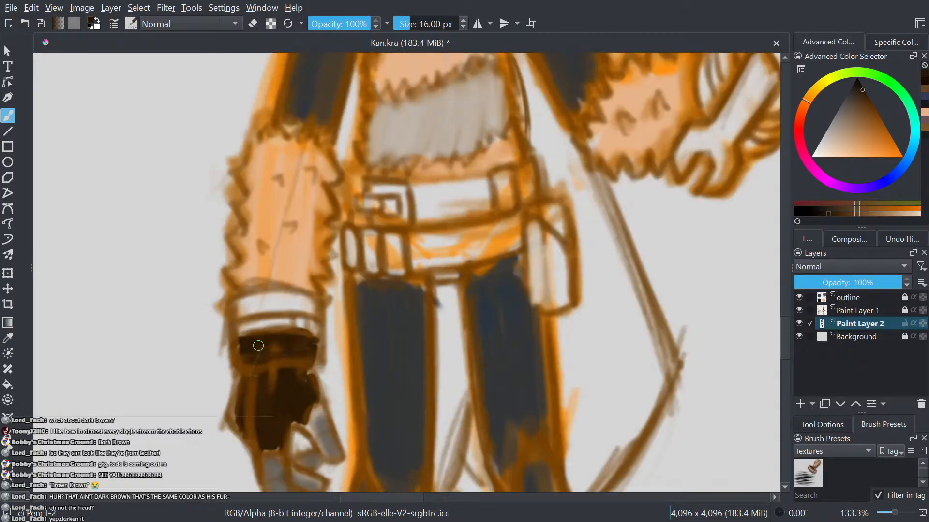
{"action": "mouse_move", "coordinate": [308, 310]}
{"action": "left_mouse_down"}
{"action": "mouse_move", "coordinate": [289, 292]}
{"action": "mouse_move", "coordinate": [265, 307]}
{"action": "mouse_move", "coordinate": [289, 309]}
{"action": "mouse_move", "coordinate": [240, 312]}
{"action": "left_mouse_up"}
- Circle the lowered hand's fingertips, then undo the loop and the very dark brown on the glove and cuff
{"action": "scroll", "coordinate": [239, 312], "scroll_direction": "down", "scroll_amount": 6}
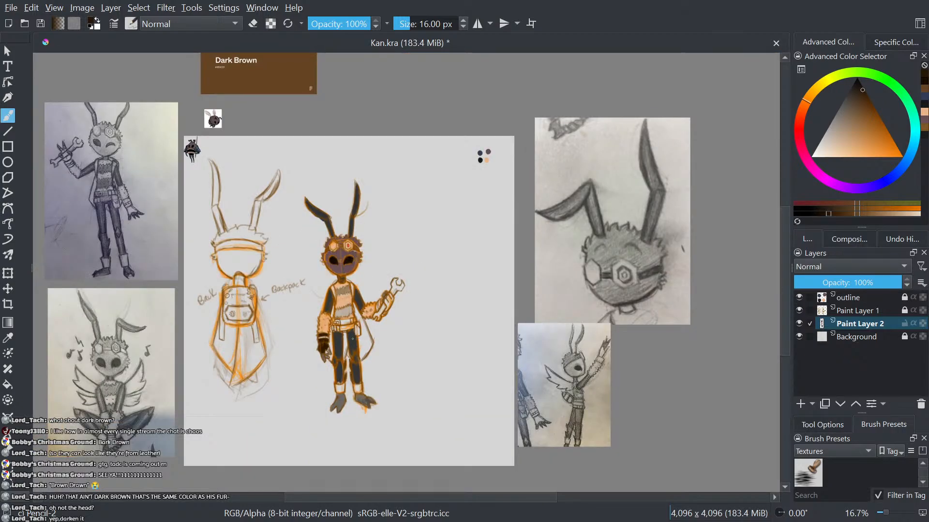
{"action": "scroll", "coordinate": [360, 338], "scroll_direction": "up", "scroll_amount": 5}
{"action": "scroll", "coordinate": [332, 412], "scroll_direction": "up", "scroll_amount": 2}
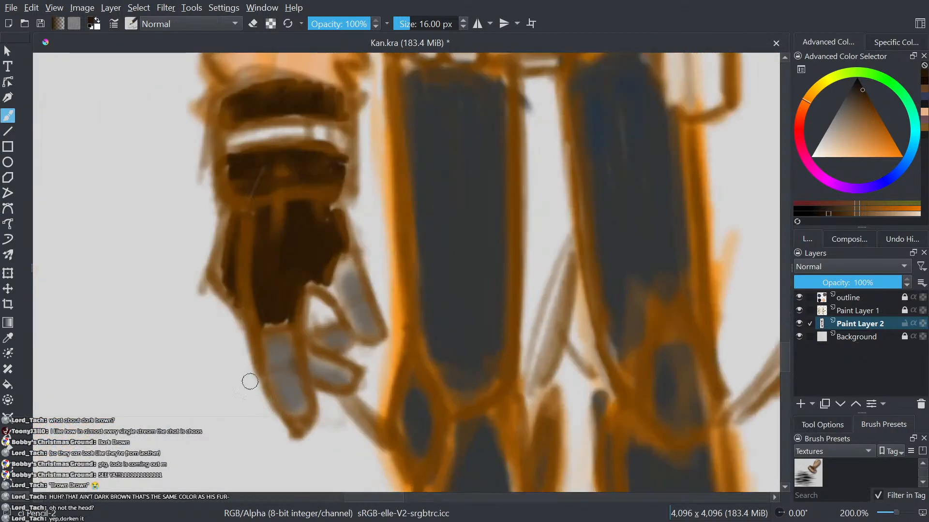
{"action": "mouse_move", "coordinate": [244, 403]}
{"action": "left_mouse_down"}
{"action": "mouse_move", "coordinate": [317, 368]}
{"action": "mouse_move", "coordinate": [285, 321]}
{"action": "left_mouse_up"}
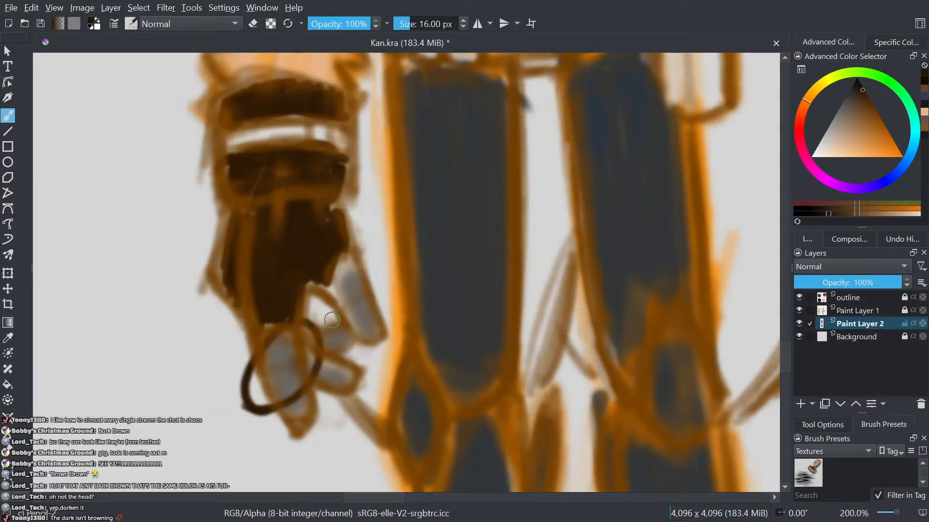
{"action": "key", "text": "ctrl+z"}
{"action": "key", "text": "ctrl+z"}
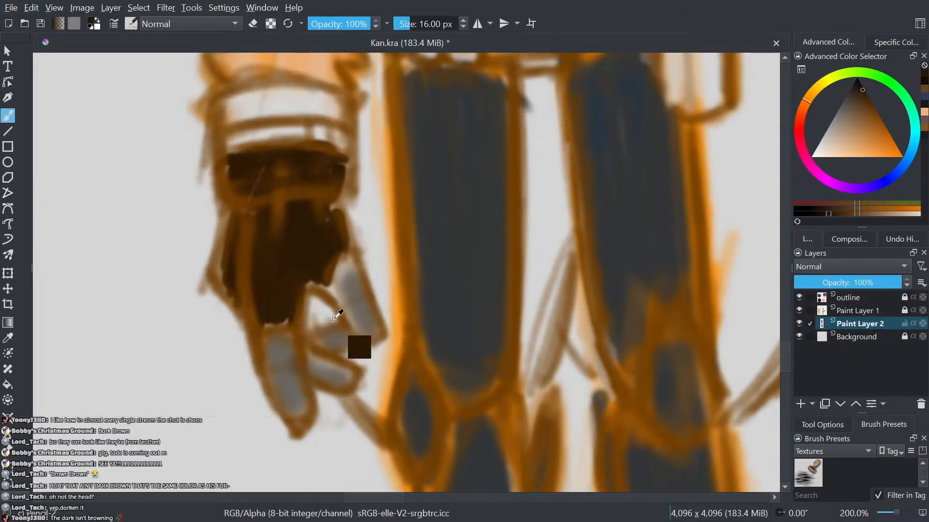
{"action": "key", "text": "ctrl+z"}
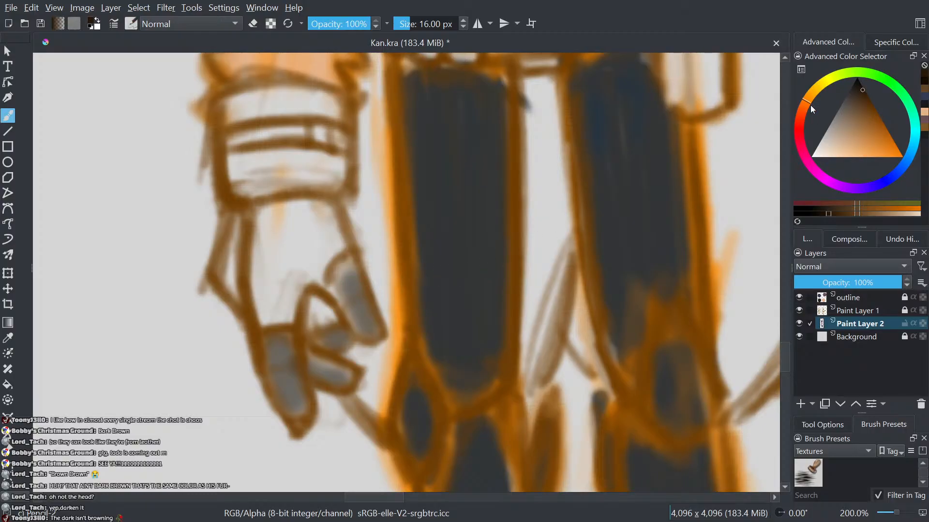
- Shift the brush hue to red, try a bright red stroke on the lowered hand and undo it
{"action": "left_click_drag", "start_coordinate": [811, 106], "coordinate": [793, 117]}
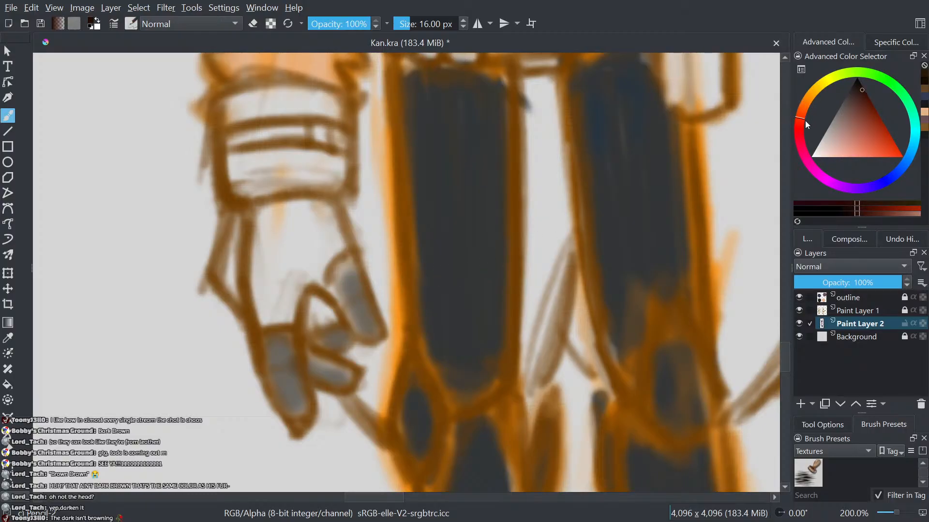
{"action": "left_click_drag", "start_coordinate": [877, 131], "coordinate": [902, 156]}
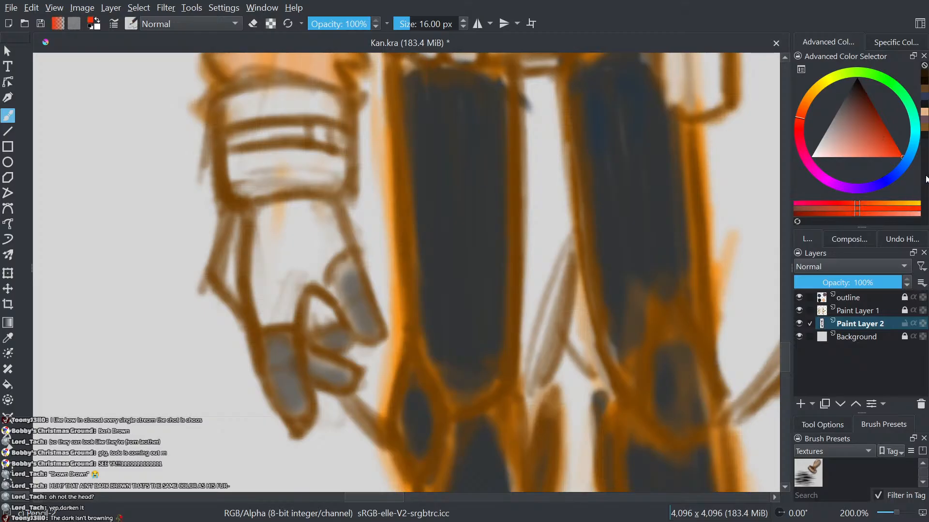
{"action": "scroll", "coordinate": [418, 255], "scroll_direction": "down", "scroll_amount": 2}
{"action": "left_click_drag", "start_coordinate": [418, 256], "coordinate": [415, 396]}
{"action": "scroll", "coordinate": [412, 372], "scroll_direction": "up", "scroll_amount": 1}
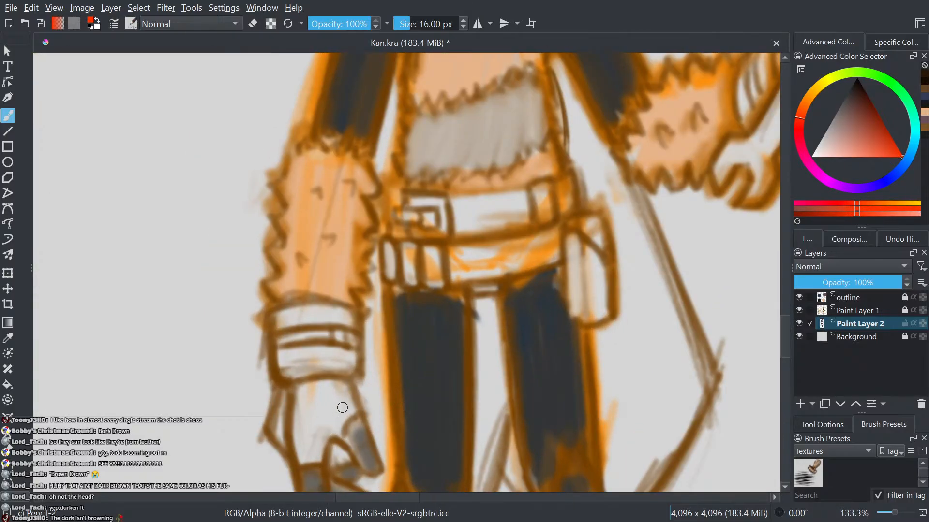
{"action": "mouse_move", "coordinate": [337, 435]}
{"action": "left_mouse_down"}
{"action": "mouse_move", "coordinate": [349, 416]}
{"action": "mouse_move", "coordinate": [333, 434]}
{"action": "left_mouse_up"}
{"action": "left_click_drag", "start_coordinate": [337, 414], "coordinate": [337, 436]}
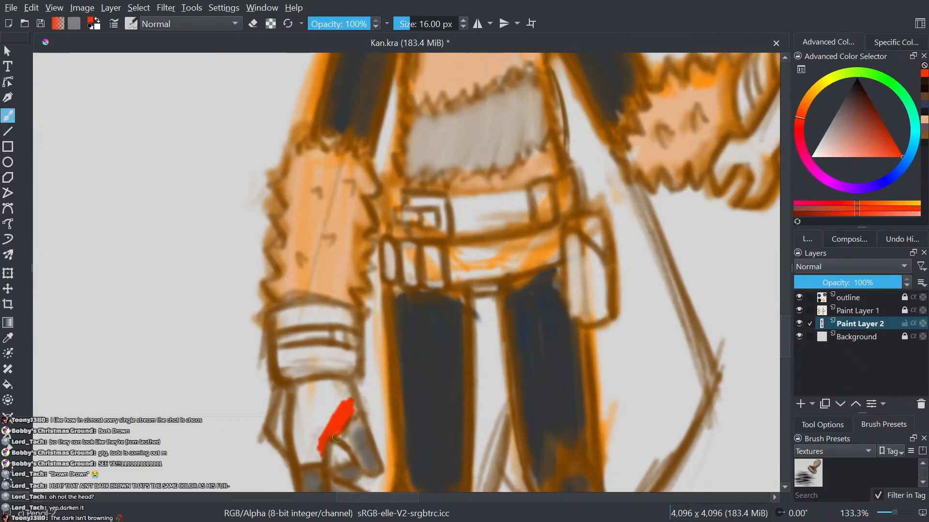
{"action": "key", "text": "ctrl+z"}
- Choose a muted, mid-dark red and paint the lowered glove with its upper and lower cuff bands
{"action": "mouse_move", "coordinate": [873, 154]}
{"action": "left_mouse_down"}
{"action": "mouse_move", "coordinate": [866, 144]}
{"action": "mouse_move", "coordinate": [860, 162]}
{"action": "mouse_move", "coordinate": [861, 148]}
{"action": "mouse_move", "coordinate": [857, 167]}
{"action": "mouse_move", "coordinate": [878, 122]}
{"action": "mouse_move", "coordinate": [858, 133]}
{"action": "left_mouse_up"}
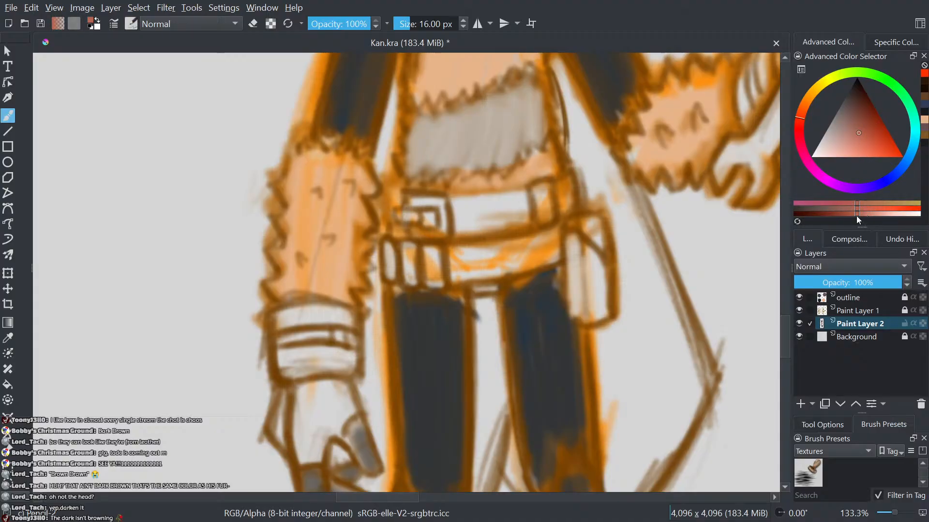
{"action": "mouse_move", "coordinate": [334, 425]}
{"action": "left_mouse_down"}
{"action": "mouse_move", "coordinate": [350, 408]}
{"action": "mouse_move", "coordinate": [311, 457]}
{"action": "mouse_move", "coordinate": [343, 402]}
{"action": "mouse_move", "coordinate": [299, 453]}
{"action": "mouse_move", "coordinate": [332, 383]}
{"action": "mouse_move", "coordinate": [291, 435]}
{"action": "mouse_move", "coordinate": [312, 388]}
{"action": "mouse_move", "coordinate": [293, 408]}
{"action": "mouse_move", "coordinate": [302, 391]}
{"action": "mouse_move", "coordinate": [350, 401]}
{"action": "mouse_move", "coordinate": [336, 377]}
{"action": "mouse_move", "coordinate": [349, 365]}
{"action": "mouse_move", "coordinate": [338, 377]}
{"action": "mouse_move", "coordinate": [324, 375]}
{"action": "mouse_move", "coordinate": [338, 351]}
{"action": "mouse_move", "coordinate": [293, 378]}
{"action": "mouse_move", "coordinate": [309, 348]}
{"action": "mouse_move", "coordinate": [277, 352]}
{"action": "left_mouse_up"}
{"action": "scroll", "coordinate": [296, 344], "scroll_direction": "down", "scroll_amount": 4}
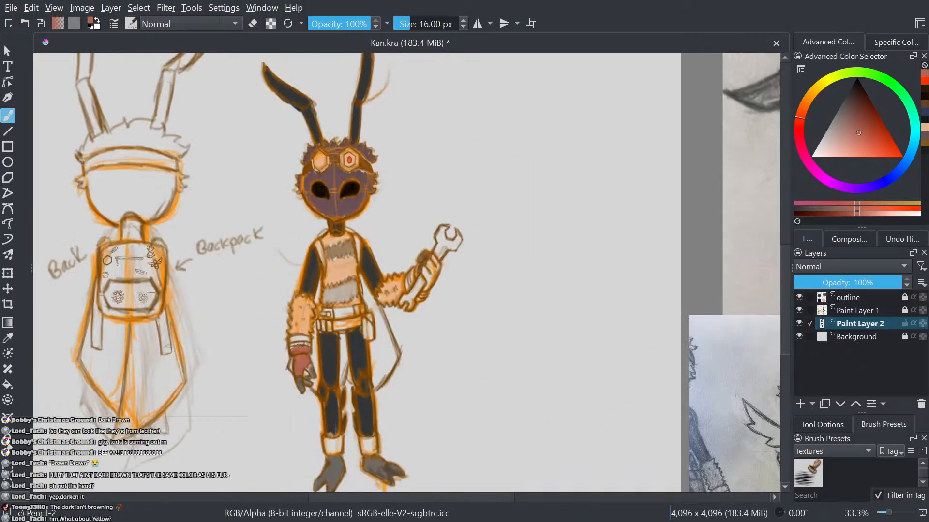
{"action": "scroll", "coordinate": [296, 348], "scroll_direction": "up", "scroll_amount": 4}
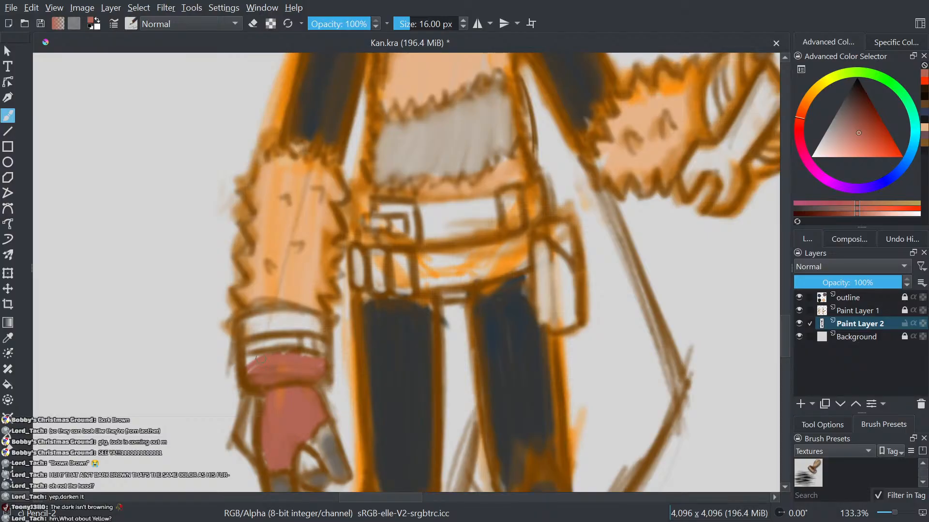
{"action": "left_click_drag", "start_coordinate": [320, 360], "coordinate": [256, 357]}
{"action": "mouse_move", "coordinate": [313, 313]}
{"action": "left_mouse_down"}
{"action": "mouse_move", "coordinate": [264, 328]}
{"action": "mouse_move", "coordinate": [282, 326]}
{"action": "mouse_move", "coordinate": [282, 312]}
{"action": "mouse_move", "coordinate": [247, 327]}
{"action": "left_mouse_up"}
{"action": "scroll", "coordinate": [256, 338], "scroll_direction": "down", "scroll_amount": 4}
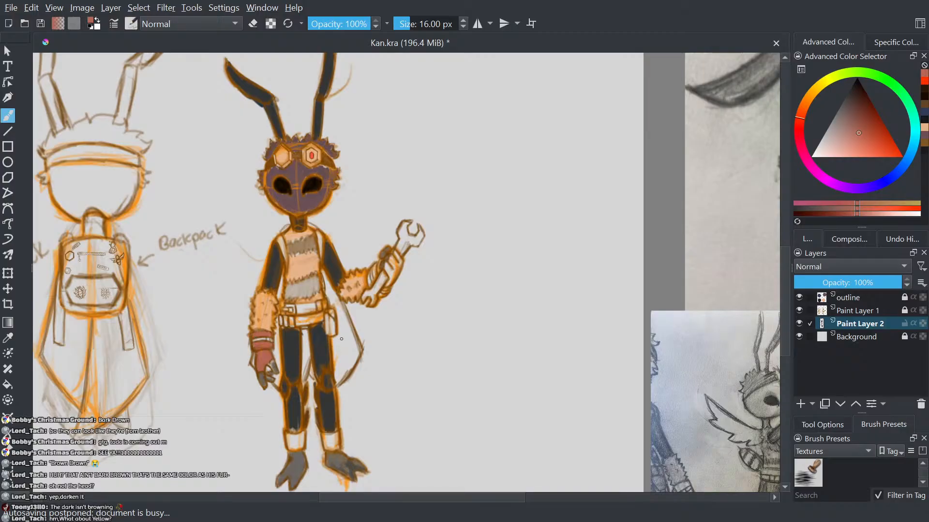
- Paint the raised glove holding the wrench, including its cuff, in the same muted red
{"action": "scroll", "coordinate": [263, 356], "scroll_direction": "up", "scroll_amount": 4}
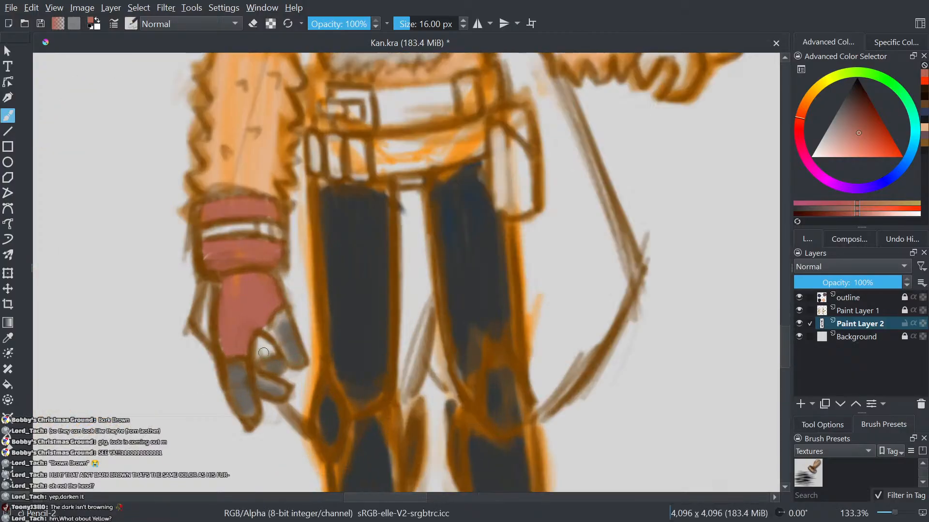
{"action": "scroll", "coordinate": [219, 317], "scroll_direction": "down", "scroll_amount": 2}
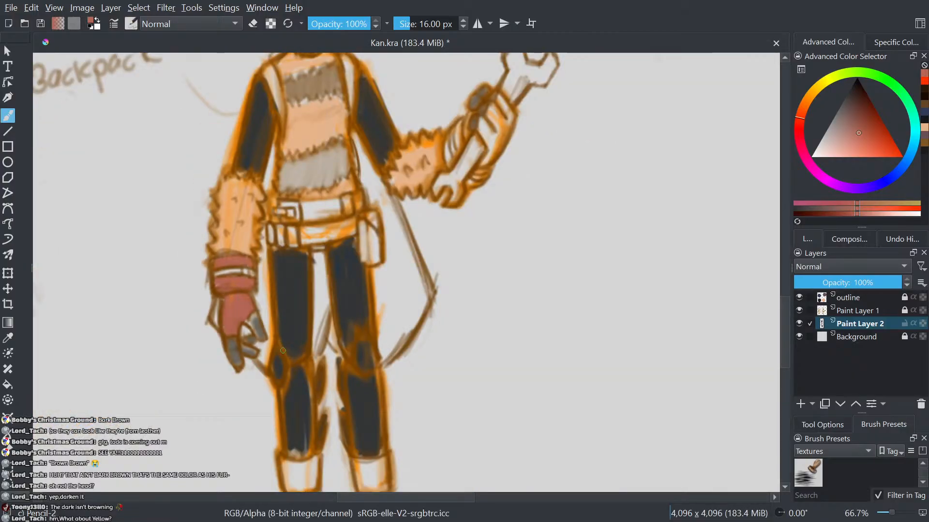
{"action": "scroll", "coordinate": [276, 320], "scroll_direction": "down", "scroll_amount": 2}
{"action": "left_click_drag", "start_coordinate": [380, 223], "coordinate": [332, 312]}
{"action": "scroll", "coordinate": [332, 317], "scroll_direction": "up", "scroll_amount": 2}
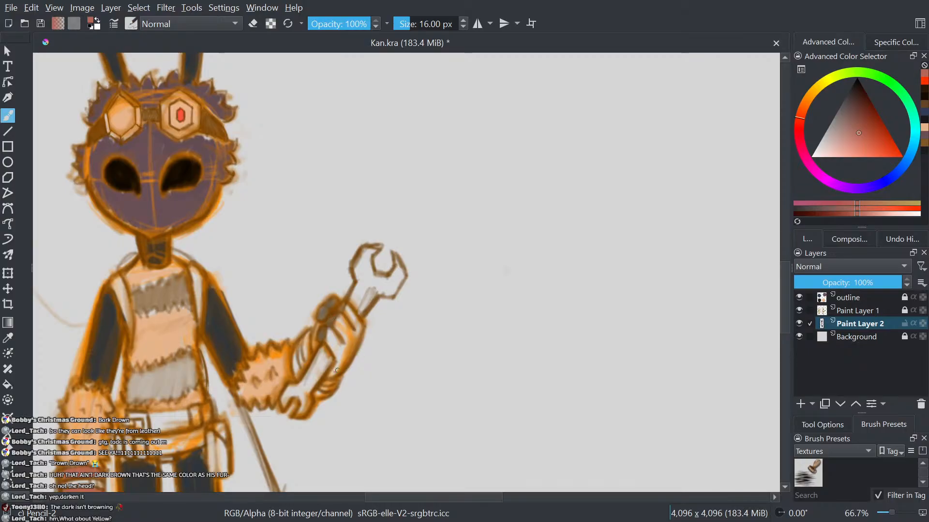
{"action": "mouse_move", "coordinate": [337, 370]}
{"action": "left_mouse_down"}
{"action": "mouse_move", "coordinate": [347, 318]}
{"action": "mouse_move", "coordinate": [332, 334]}
{"action": "left_mouse_up"}
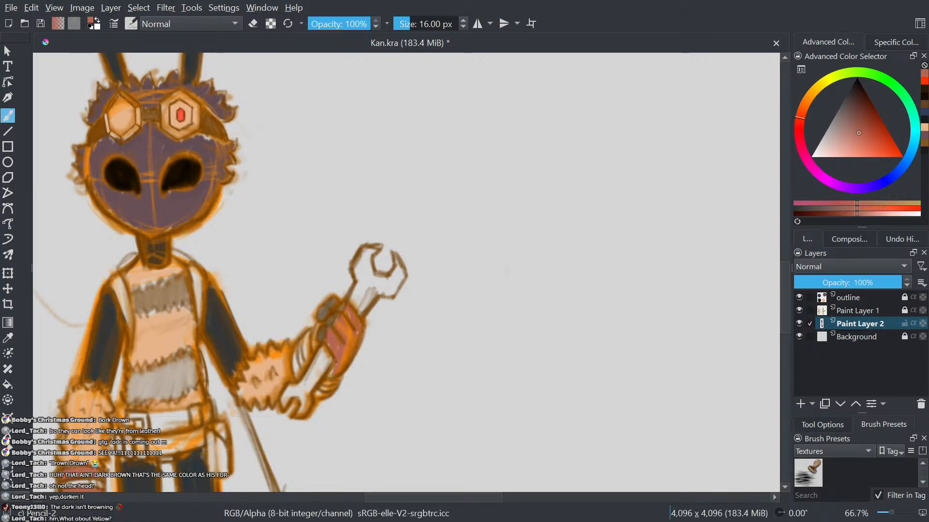
{"action": "scroll", "coordinate": [305, 356], "scroll_direction": "up", "scroll_amount": 1}
{"action": "mouse_move", "coordinate": [311, 347]}
{"action": "left_mouse_down"}
{"action": "mouse_move", "coordinate": [305, 325]}
{"action": "mouse_move", "coordinate": [304, 350]}
{"action": "mouse_move", "coordinate": [308, 322]}
{"action": "mouse_move", "coordinate": [297, 378]}
{"action": "mouse_move", "coordinate": [292, 348]}
{"action": "left_mouse_up"}
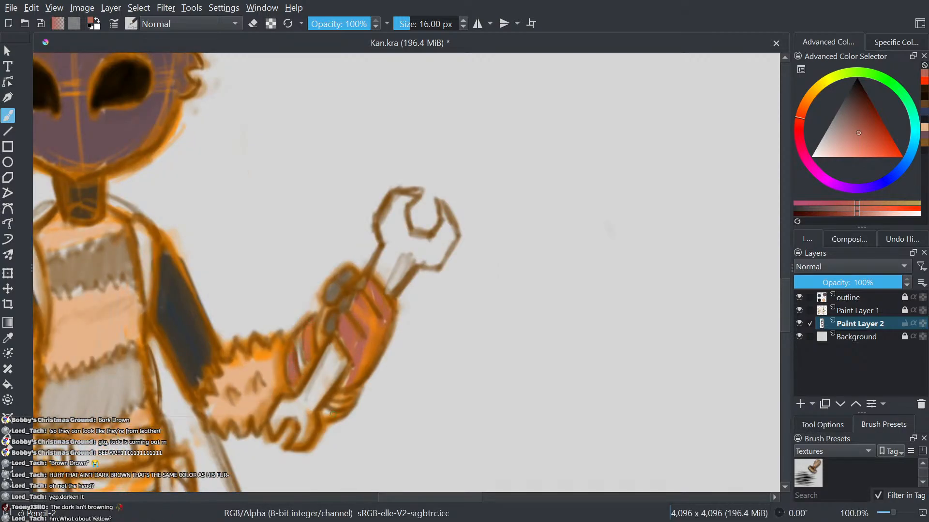
{"action": "scroll", "coordinate": [321, 413], "scroll_direction": "down", "scroll_amount": 3}
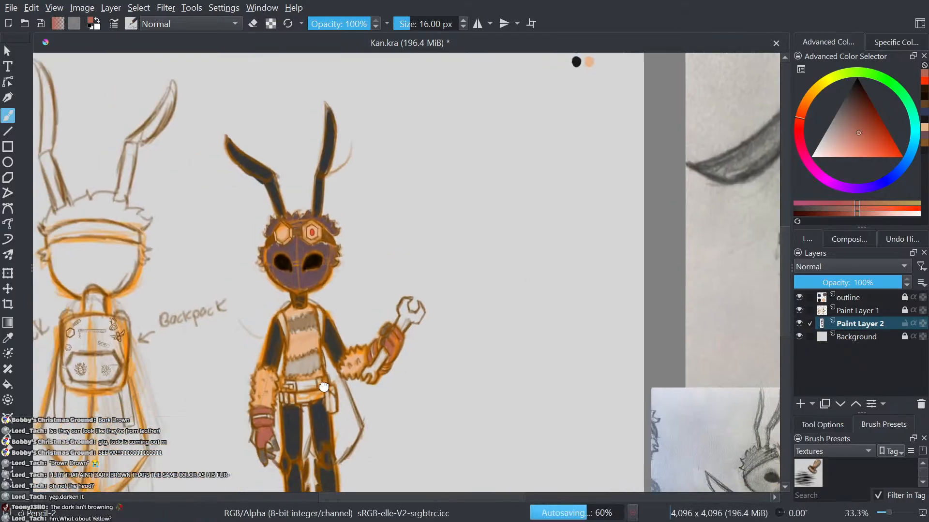
{"action": "scroll", "coordinate": [367, 344], "scroll_direction": "up", "scroll_amount": 1}
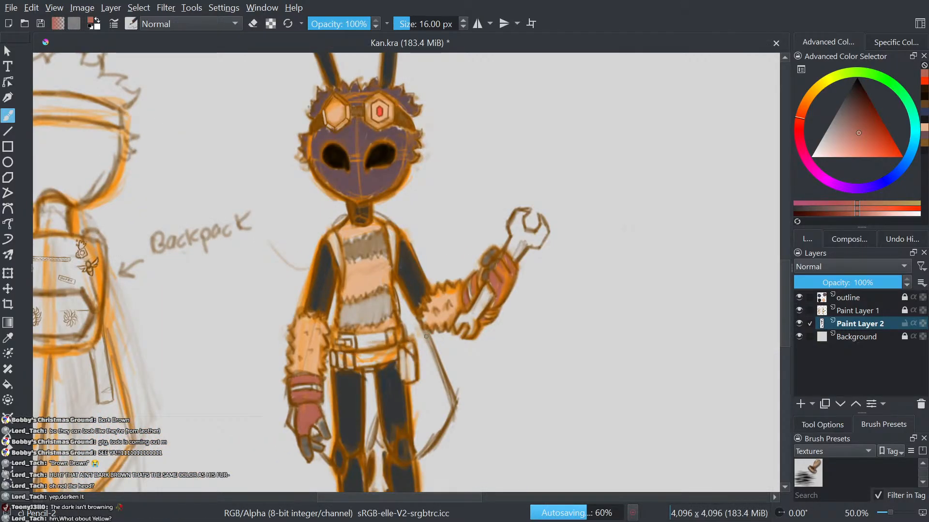
- Unlock Paint Layer 1 and add a filter mask to it that recolours the orange sketch lines to a darker tone
{"action": "left_click", "coordinate": [859, 312]}
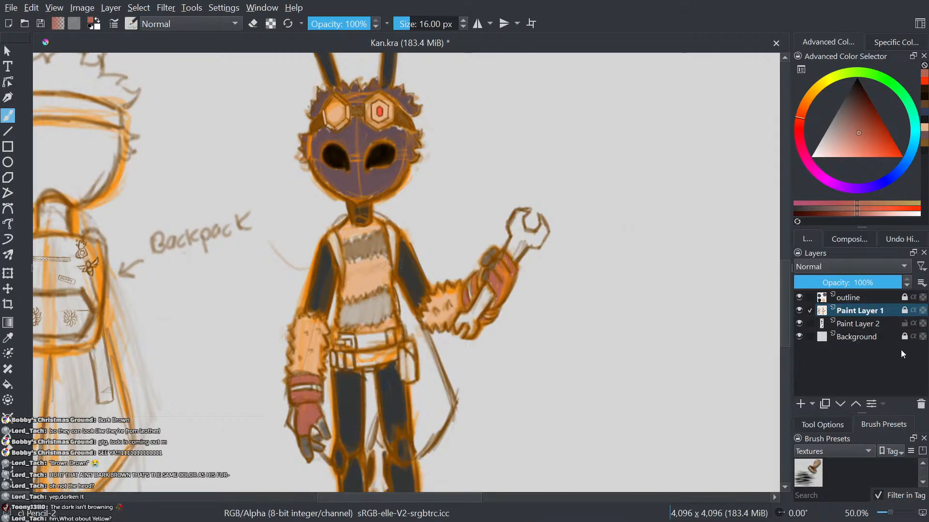
{"action": "scroll", "coordinate": [736, 346], "scroll_direction": "down", "scroll_amount": 5}
{"action": "scroll", "coordinate": [649, 356], "scroll_direction": "up", "scroll_amount": 1}
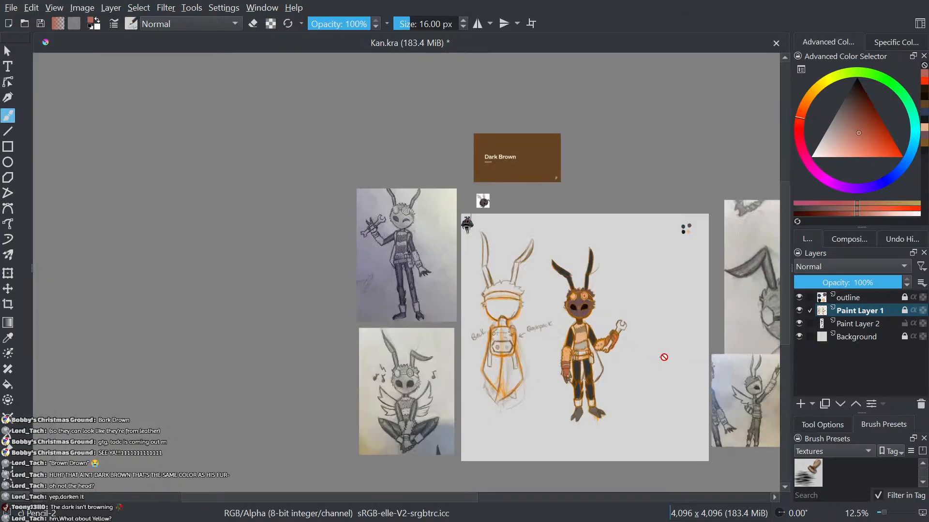
{"action": "left_click", "coordinate": [904, 312]}
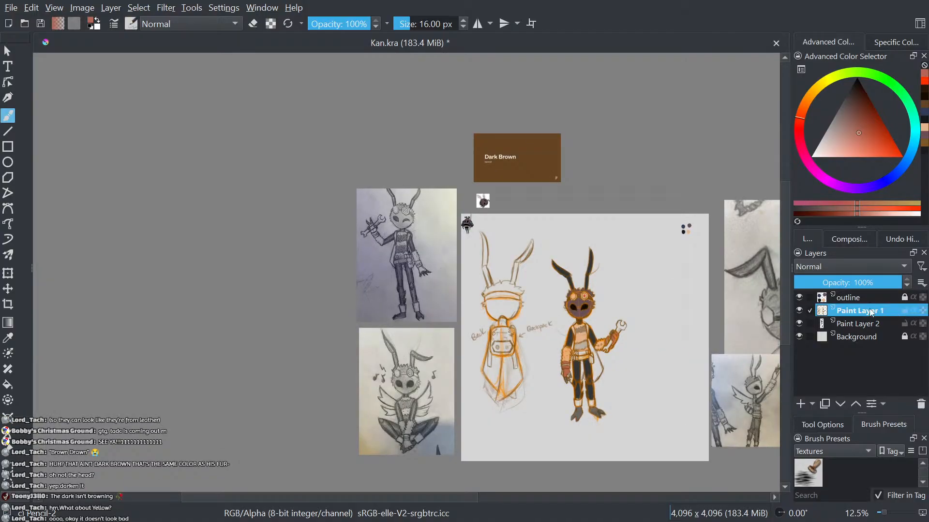
{"action": "left_click", "coordinate": [706, 321]}
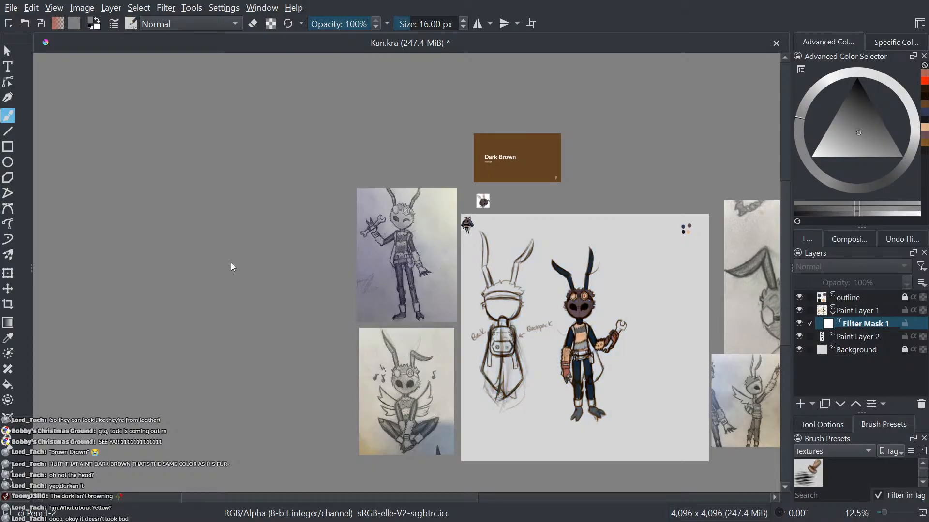
- Apply the chosen filter to the filter mask on Paint Layer 1
{"action": "left_click", "coordinate": [364, 393]}
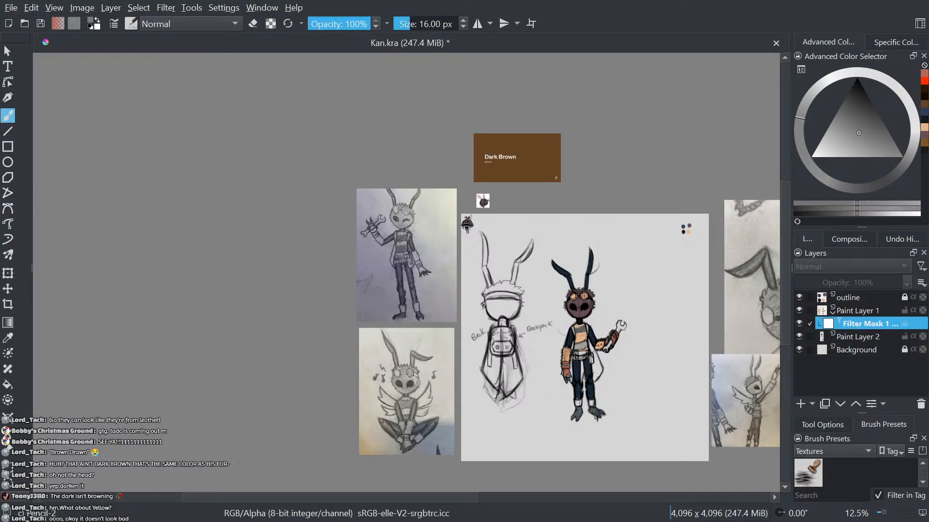
- Examine the recoloured outline of the front-view character up close, including the head, torso, belt and both red gloves
{"action": "scroll", "coordinate": [664, 373], "scroll_direction": "up", "scroll_amount": 4}
{"action": "left_click_drag", "start_coordinate": [653, 370], "coordinate": [691, 421]}
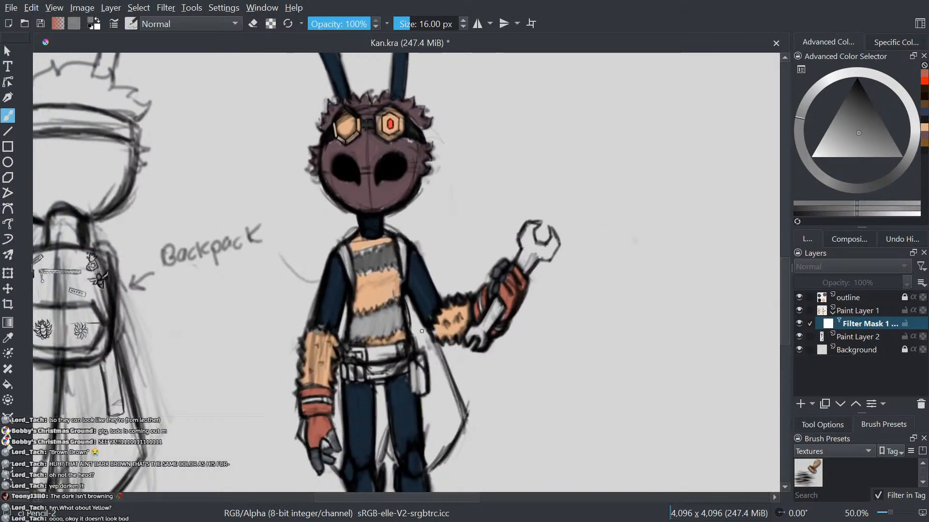
{"action": "left_click_drag", "start_coordinate": [421, 332], "coordinate": [443, 308]}
{"action": "scroll", "coordinate": [411, 354], "scroll_direction": "down", "scroll_amount": 2}
{"action": "scroll", "coordinate": [413, 351], "scroll_direction": "up", "scroll_amount": 2}
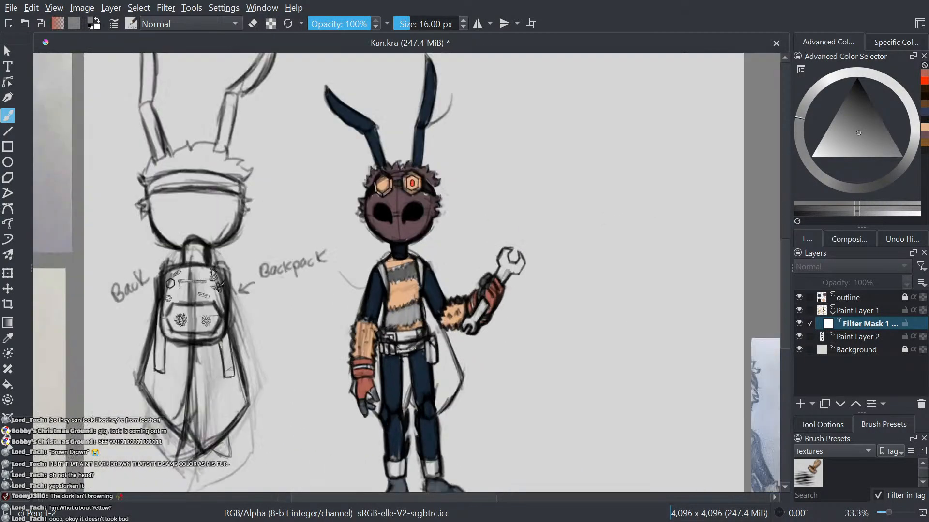
{"action": "scroll", "coordinate": [368, 341], "scroll_direction": "up", "scroll_amount": 3}
{"action": "scroll", "coordinate": [373, 299], "scroll_direction": "down", "scroll_amount": 3}
{"action": "left_click_drag", "start_coordinate": [370, 404], "coordinate": [335, 377]}
{"action": "scroll", "coordinate": [305, 413], "scroll_direction": "up", "scroll_amount": 2}
{"action": "scroll", "coordinate": [338, 358], "scroll_direction": "up", "scroll_amount": 2}
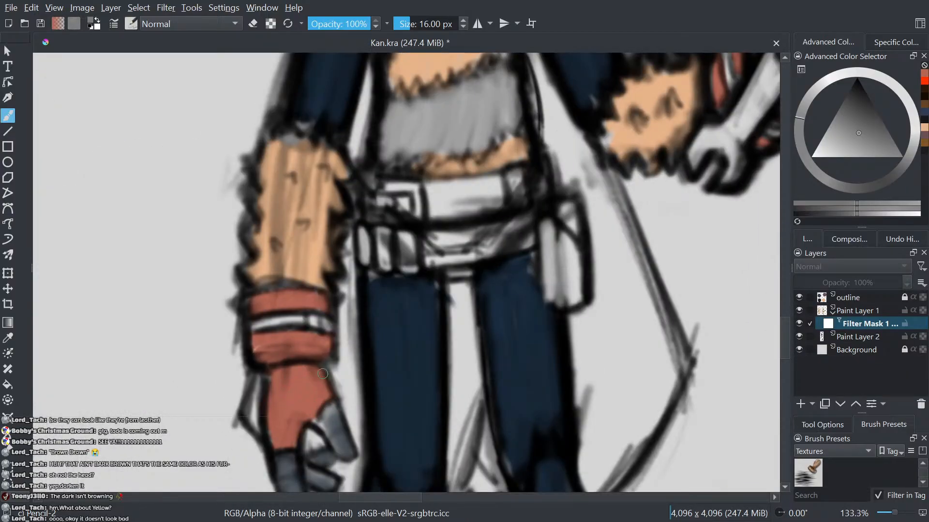
{"action": "scroll", "coordinate": [322, 374], "scroll_direction": "down", "scroll_amount": 3}
{"action": "scroll", "coordinate": [392, 259], "scroll_direction": "up", "scroll_amount": 1}
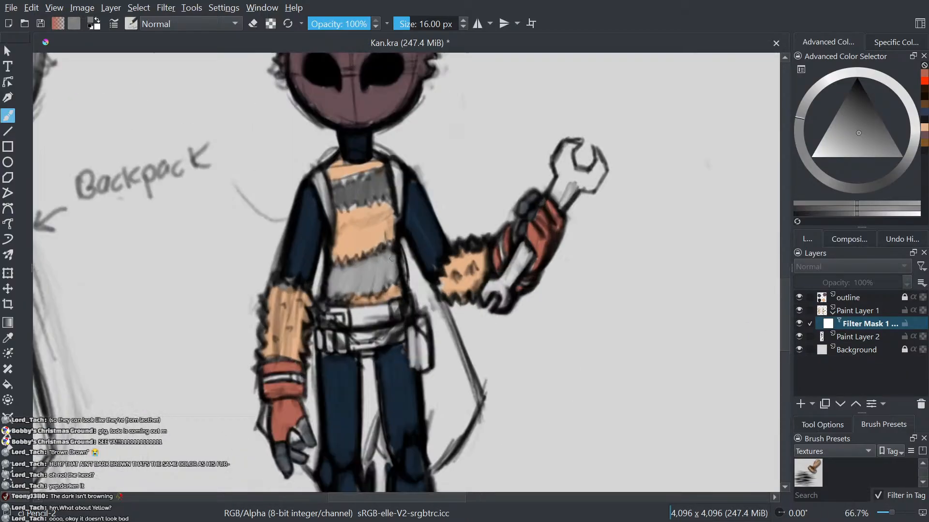
{"action": "scroll", "coordinate": [426, 262], "scroll_direction": "down", "scroll_amount": 1}
{"action": "scroll", "coordinate": [402, 315], "scroll_direction": "up", "scroll_amount": 1}
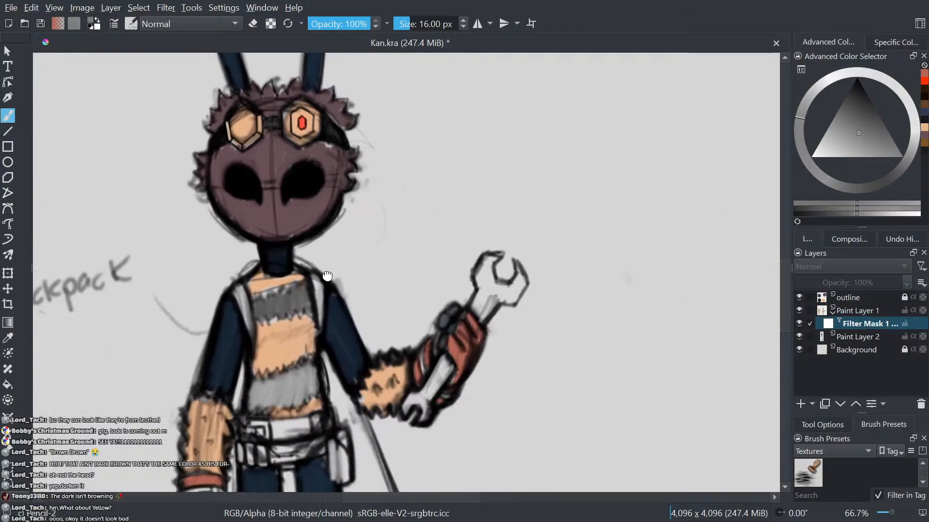
{"action": "scroll", "coordinate": [388, 348], "scroll_direction": "up", "scroll_amount": 2}
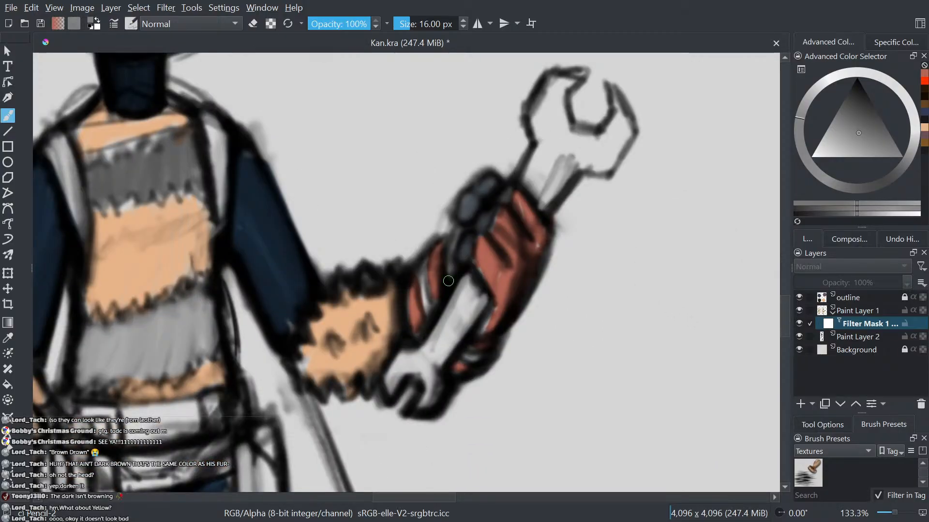
{"action": "scroll", "coordinate": [485, 384], "scroll_direction": "up", "scroll_amount": 1}
{"action": "scroll", "coordinate": [491, 364], "scroll_direction": "down", "scroll_amount": 3}
{"action": "left_click_drag", "start_coordinate": [536, 368], "coordinate": [685, 174]}
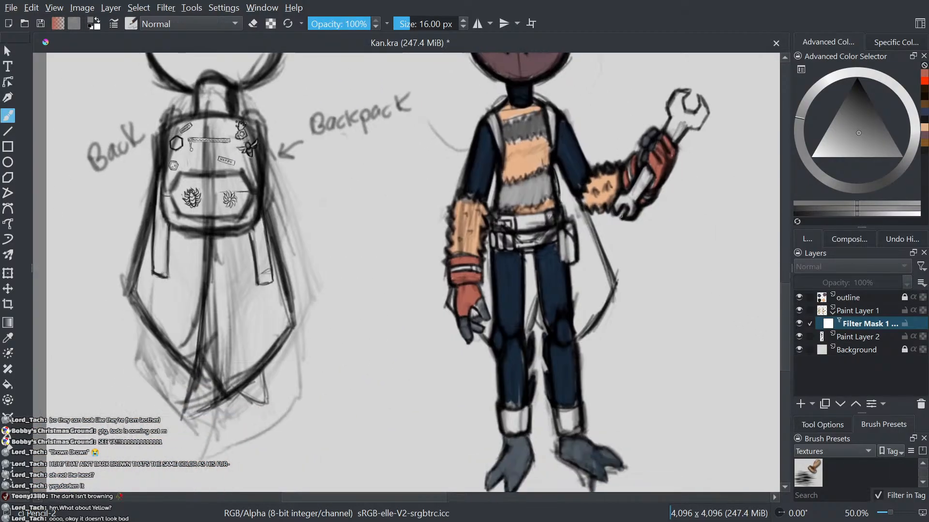
{"action": "scroll", "coordinate": [547, 231], "scroll_direction": "up", "scroll_amount": 2}
{"action": "scroll", "coordinate": [547, 232], "scroll_direction": "down", "scroll_amount": 4}
{"action": "scroll", "coordinate": [468, 296], "scroll_direction": "up", "scroll_amount": 3}
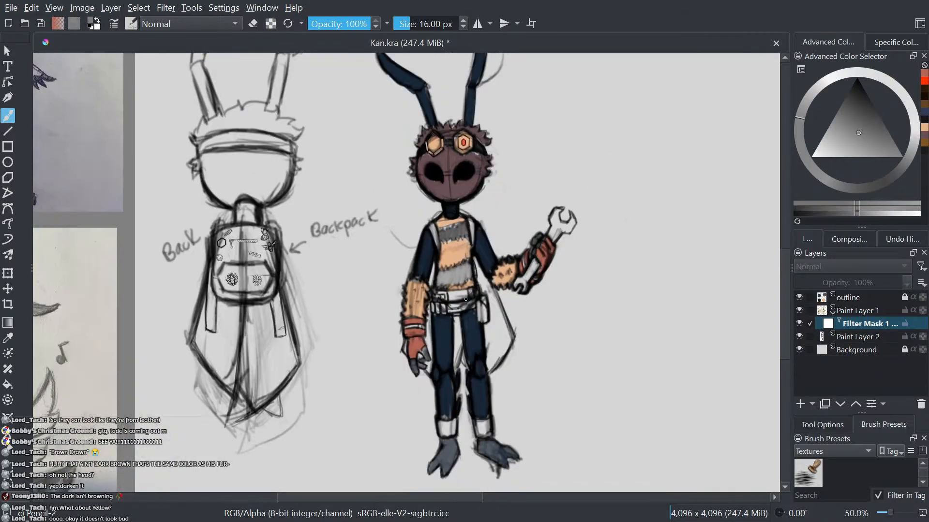
{"action": "scroll", "coordinate": [468, 296], "scroll_direction": "down", "scroll_amount": 1}
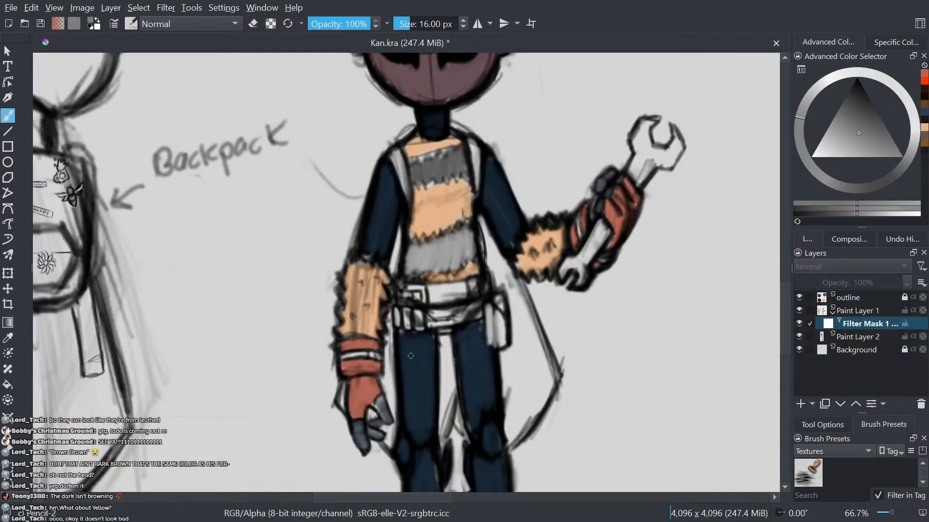
{"action": "scroll", "coordinate": [371, 378], "scroll_direction": "up", "scroll_amount": 3}
{"action": "scroll", "coordinate": [353, 367], "scroll_direction": "down", "scroll_amount": 1}
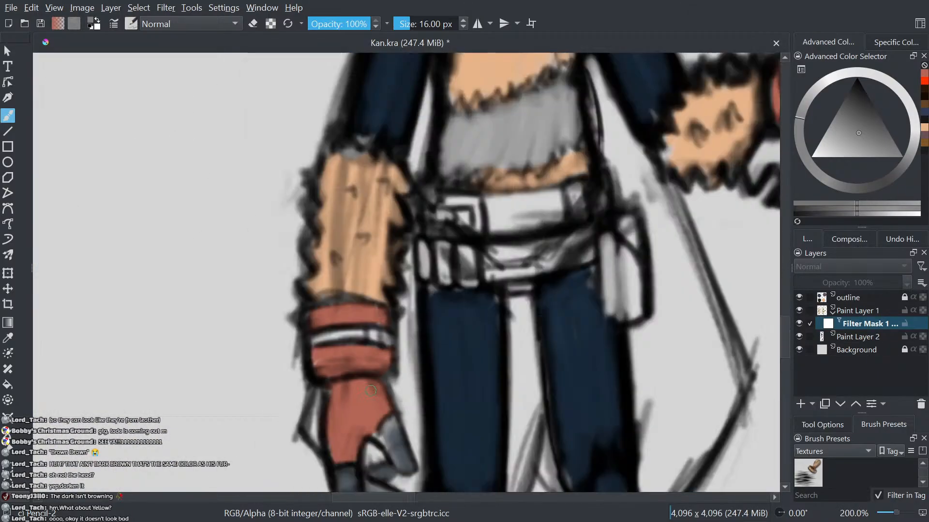
{"action": "scroll", "coordinate": [338, 339], "scroll_direction": "down", "scroll_amount": 1}
{"action": "scroll", "coordinate": [337, 377], "scroll_direction": "down", "scroll_amount": 3}
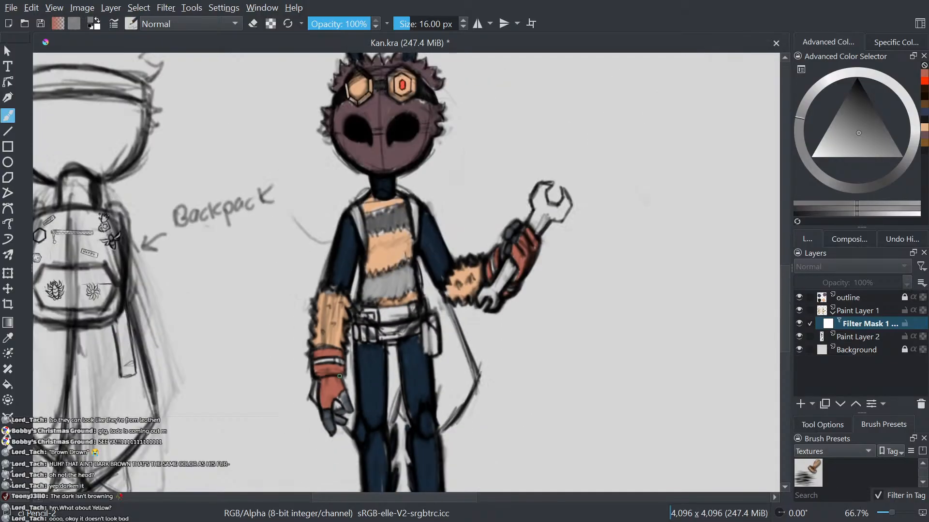
{"action": "scroll", "coordinate": [340, 376], "scroll_direction": "up", "scroll_amount": 2}
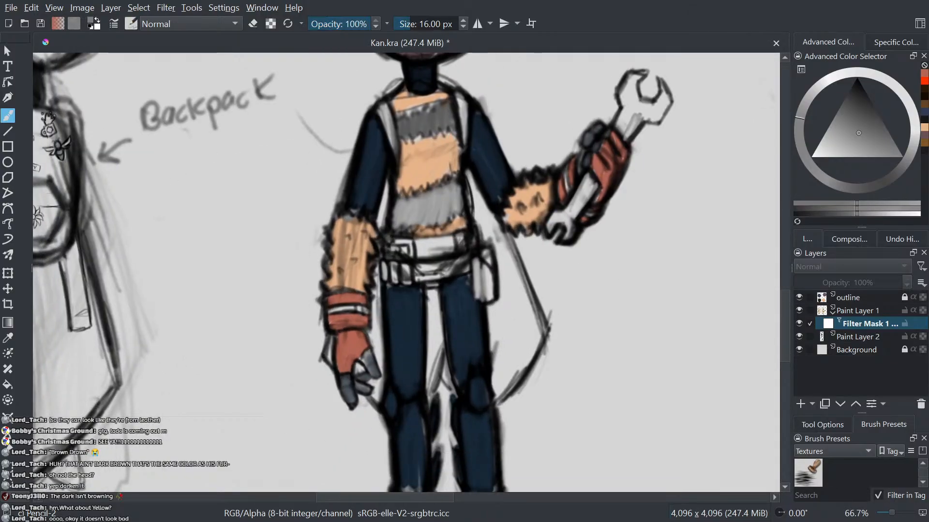
{"action": "key", "text": "ctrl+z"}
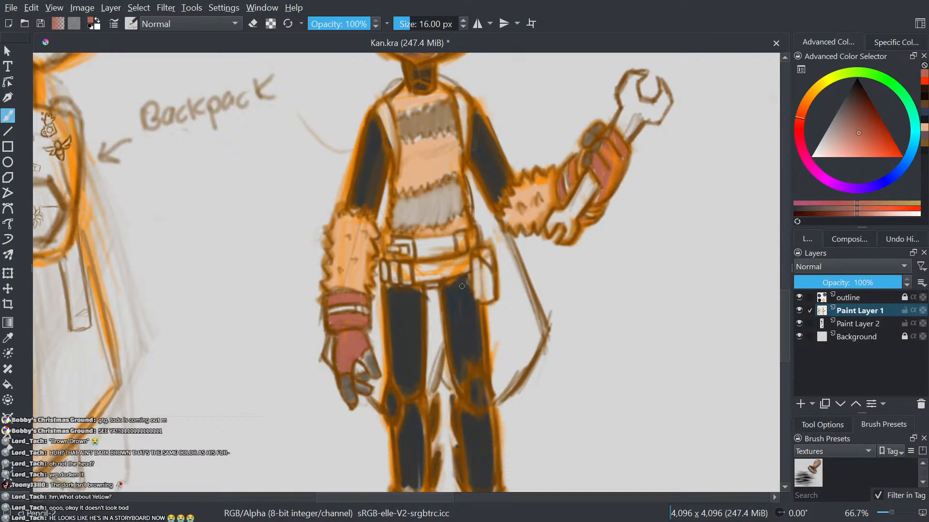
{"action": "left_click", "coordinate": [860, 313]}
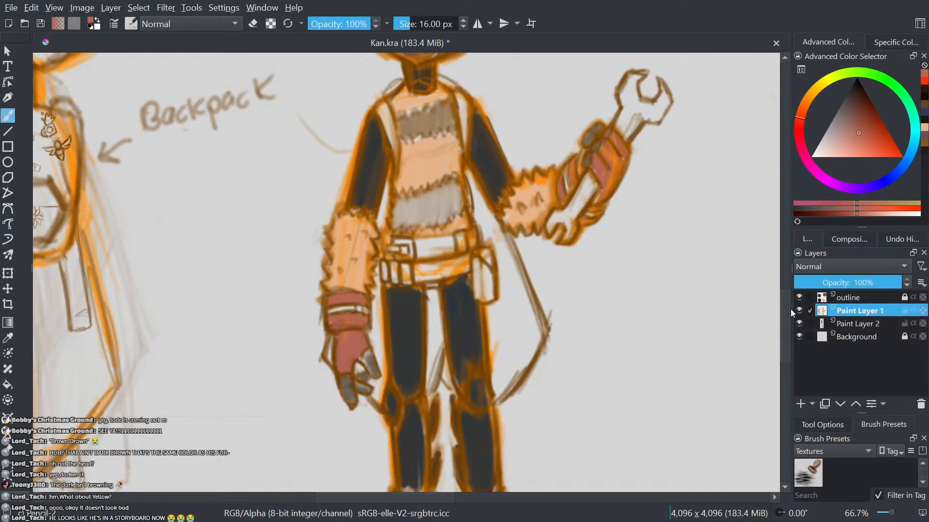
{"action": "key", "text": "ctrl+shift+z"}
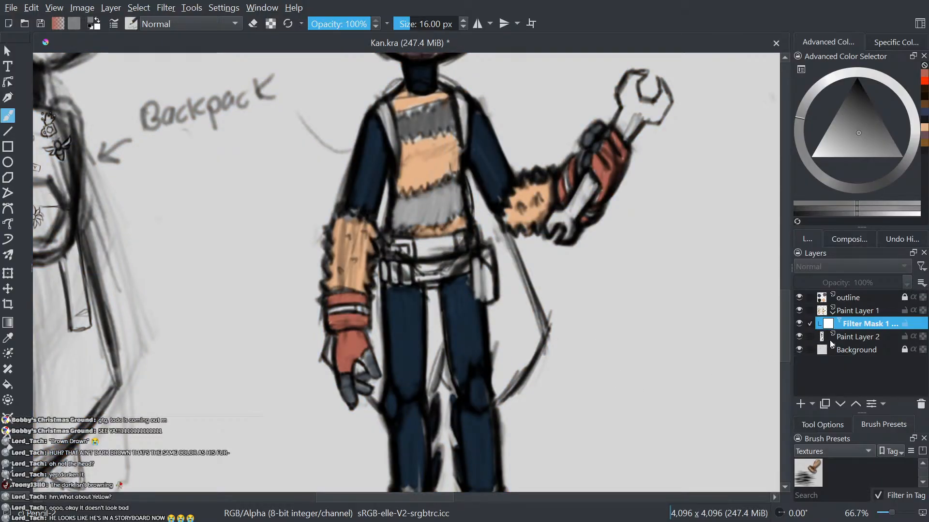
- Erase the red colouring from both gloves of the front-view character on Paint Layer 2
{"action": "left_click", "coordinate": [852, 337]}
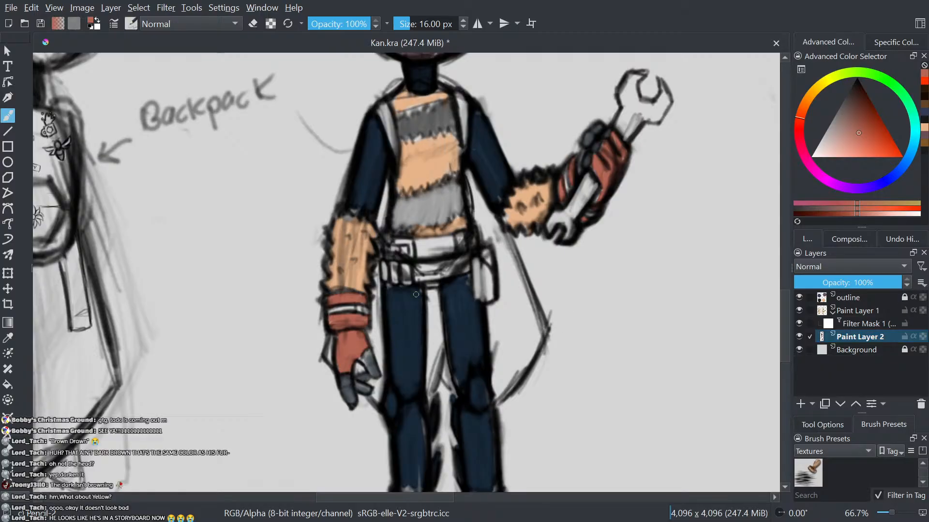
{"action": "key", "text": "e"}
{"action": "key", "text": "1"}
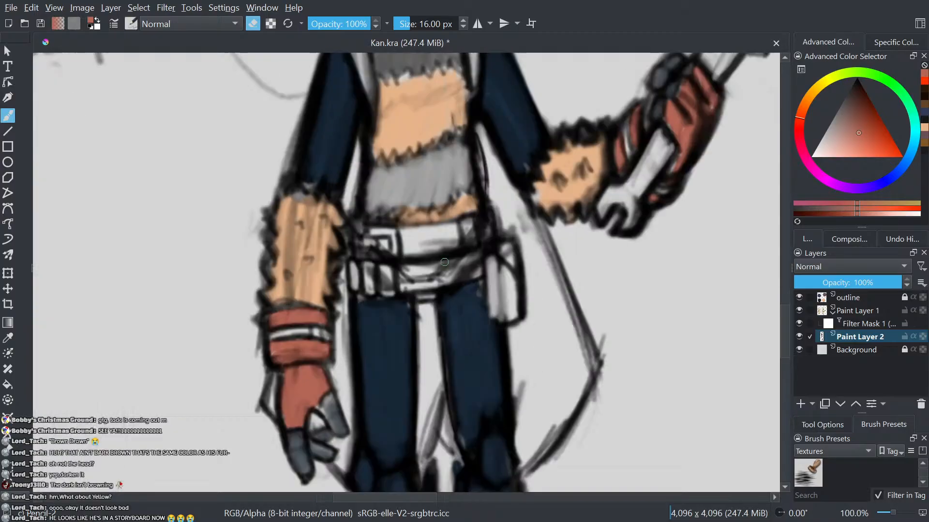
{"action": "mouse_move", "coordinate": [318, 401]}
{"action": "left_mouse_down"}
{"action": "mouse_move", "coordinate": [295, 424]}
{"action": "mouse_move", "coordinate": [326, 349]}
{"action": "mouse_move", "coordinate": [289, 402]}
{"action": "mouse_move", "coordinate": [292, 421]}
{"action": "mouse_move", "coordinate": [313, 393]}
{"action": "mouse_move", "coordinate": [321, 354]}
{"action": "mouse_move", "coordinate": [289, 397]}
{"action": "mouse_move", "coordinate": [309, 320]}
{"action": "mouse_move", "coordinate": [286, 363]}
{"action": "mouse_move", "coordinate": [290, 314]}
{"action": "mouse_move", "coordinate": [278, 353]}
{"action": "mouse_move", "coordinate": [276, 311]}
{"action": "mouse_move", "coordinate": [271, 345]}
{"action": "left_mouse_up"}
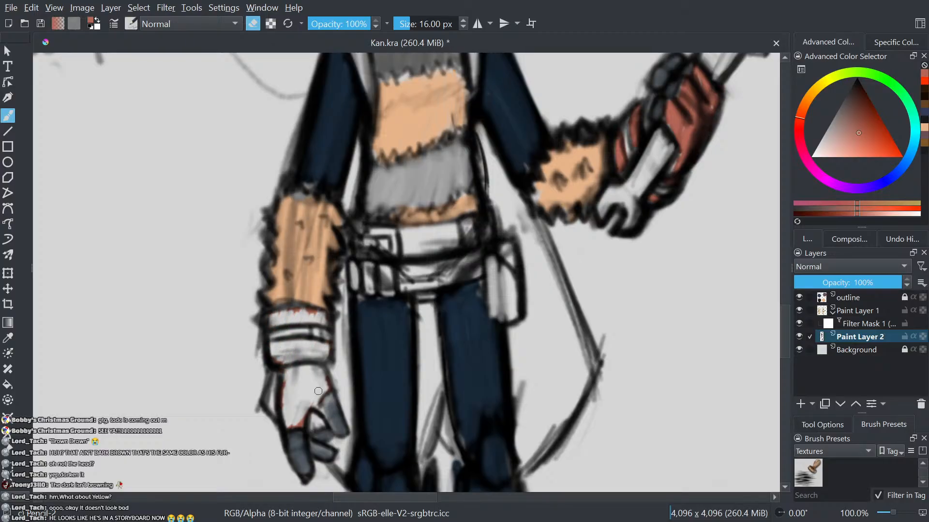
{"action": "left_click_drag", "start_coordinate": [318, 390], "coordinate": [304, 417]}
{"action": "left_click_drag", "start_coordinate": [500, 122], "coordinate": [395, 265]}
{"action": "mouse_move", "coordinate": [581, 304]}
{"action": "left_mouse_down"}
{"action": "mouse_move", "coordinate": [589, 281]}
{"action": "mouse_move", "coordinate": [569, 327]}
{"action": "mouse_move", "coordinate": [589, 275]}
{"action": "mouse_move", "coordinate": [612, 252]}
{"action": "mouse_move", "coordinate": [611, 229]}
{"action": "mouse_move", "coordinate": [578, 269]}
{"action": "mouse_move", "coordinate": [588, 226]}
{"action": "mouse_move", "coordinate": [570, 253]}
{"action": "left_mouse_up"}
{"action": "mouse_move", "coordinate": [524, 284]}
{"action": "left_mouse_down"}
{"action": "mouse_move", "coordinate": [537, 261]}
{"action": "mouse_move", "coordinate": [522, 275]}
{"action": "mouse_move", "coordinate": [521, 308]}
{"action": "left_mouse_up"}
{"action": "left_click_drag", "start_coordinate": [540, 250], "coordinate": [536, 314]}
- Inspect the erased areas of both gloves, both up close and against the rest of the character
{"action": "scroll", "coordinate": [535, 309], "scroll_direction": "down", "scroll_amount": 3}
{"action": "scroll", "coordinate": [474, 402], "scroll_direction": "up", "scroll_amount": 3}
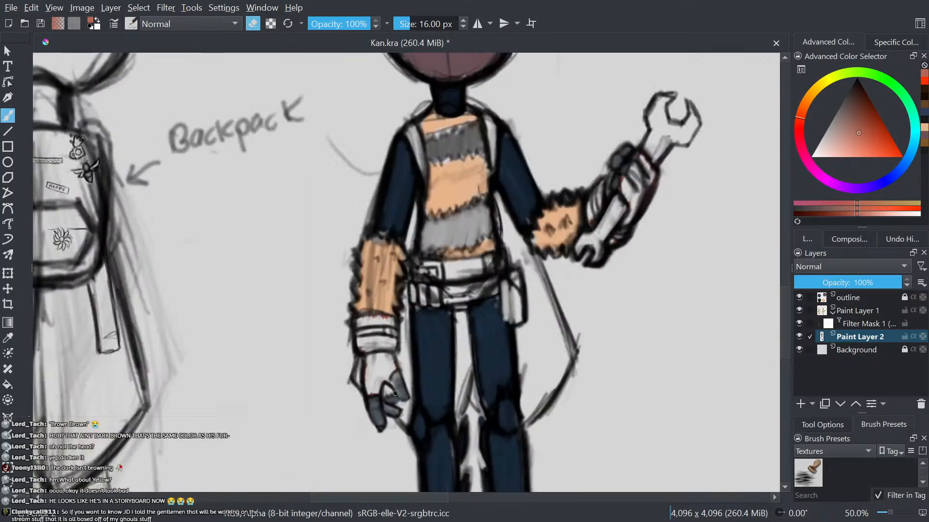
{"action": "scroll", "coordinate": [359, 372], "scroll_direction": "down", "scroll_amount": 1}
{"action": "left_click_drag", "start_coordinate": [393, 340], "coordinate": [286, 362]}
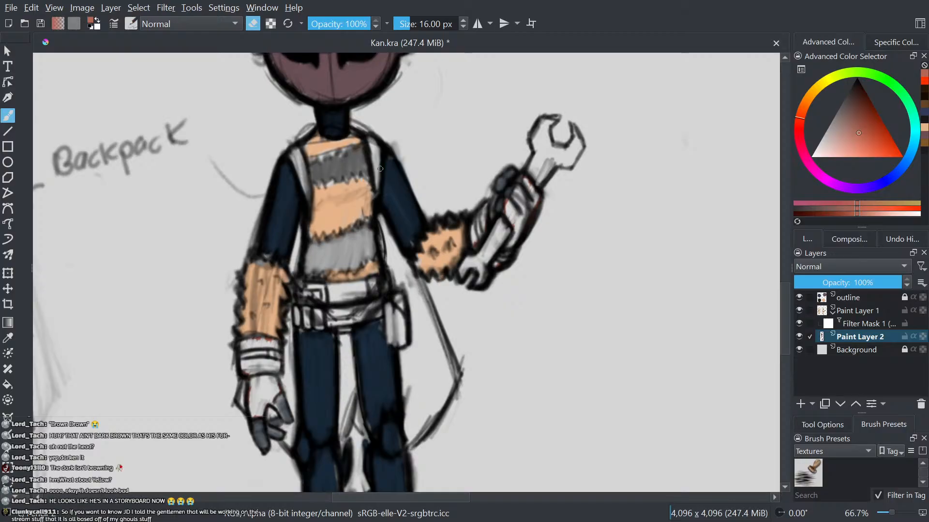
{"action": "scroll", "coordinate": [363, 340], "scroll_direction": "up", "scroll_amount": 1}
{"action": "scroll", "coordinate": [374, 435], "scroll_direction": "up", "scroll_amount": 2}
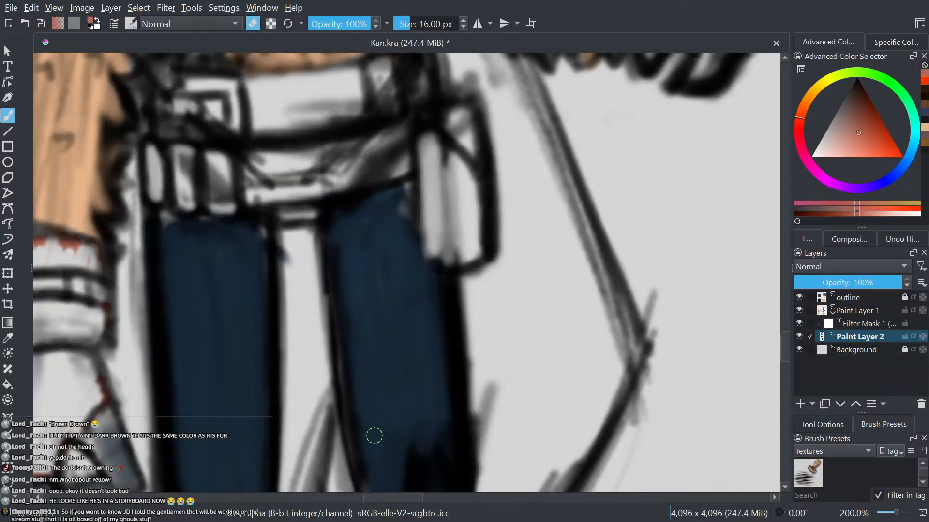
{"action": "scroll", "coordinate": [371, 387], "scroll_direction": "down", "scroll_amount": 3}
{"action": "scroll", "coordinate": [379, 403], "scroll_direction": "up", "scroll_amount": 1}
{"action": "left_click_drag", "start_coordinate": [424, 413], "coordinate": [598, 382]}
{"action": "scroll", "coordinate": [410, 362], "scroll_direction": "up", "scroll_amount": 1}
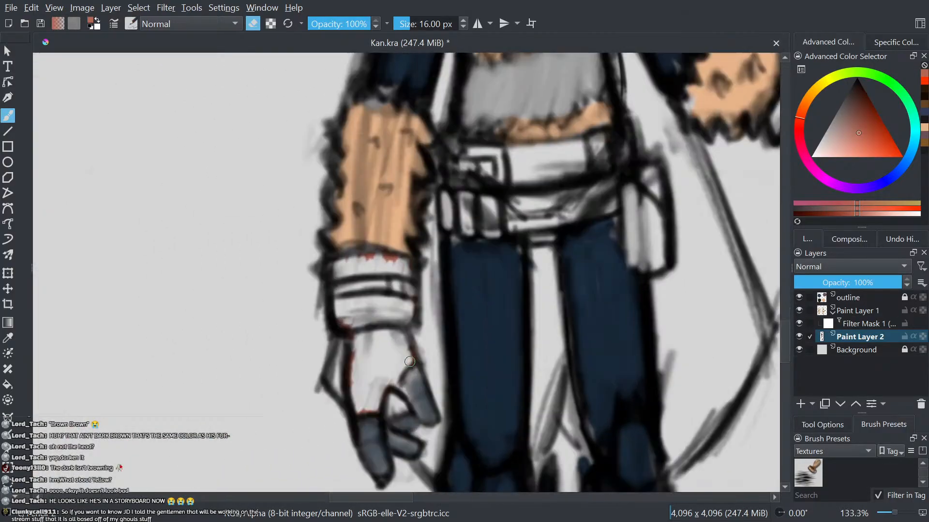
{"action": "left_click_drag", "start_coordinate": [384, 361], "coordinate": [367, 355]}
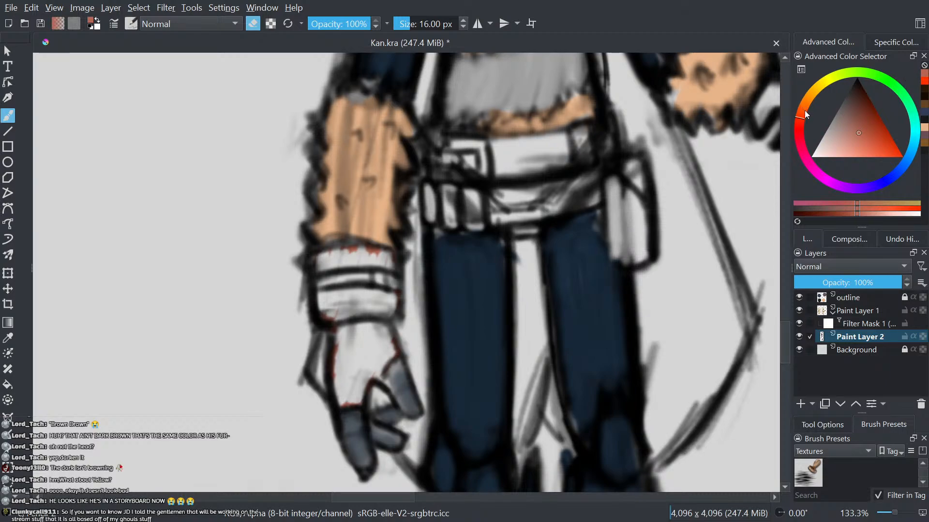
- Choose a light yellow and paint the lowered hand's glove and its cuff bands on Paint Layer 2
{"action": "left_click_drag", "start_coordinate": [804, 110], "coordinate": [834, 89]}
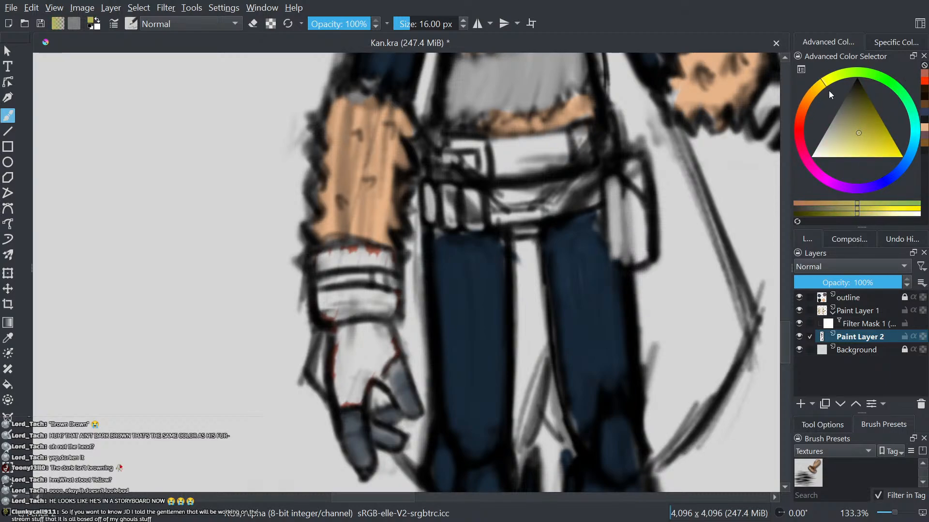
{"action": "mouse_move", "coordinate": [874, 152]}
{"action": "left_mouse_down"}
{"action": "mouse_move", "coordinate": [864, 189]}
{"action": "mouse_move", "coordinate": [855, 186]}
{"action": "left_mouse_up"}
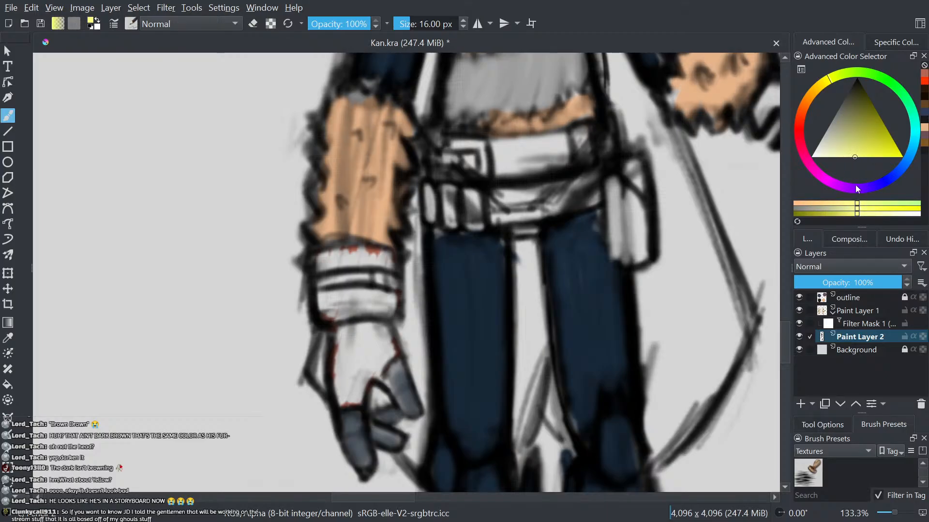
{"action": "left_click_drag", "start_coordinate": [486, 323], "coordinate": [439, 335]}
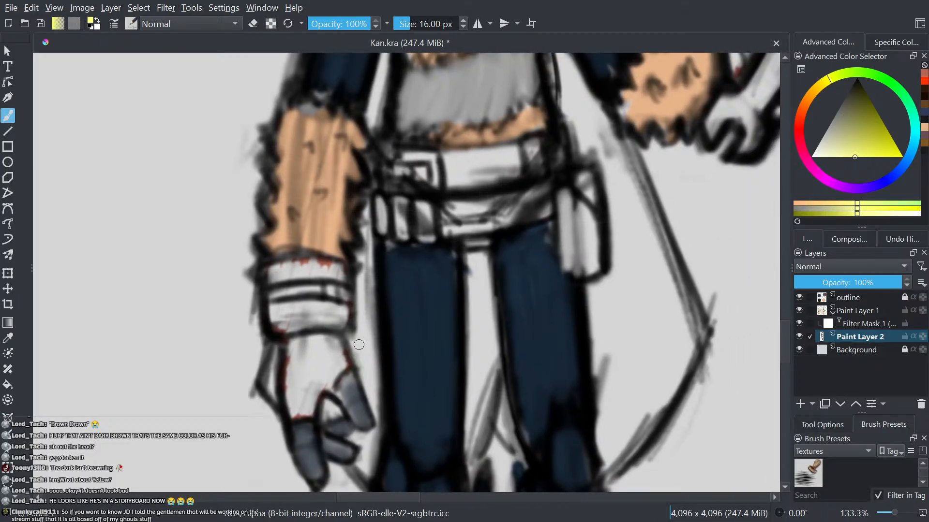
{"action": "mouse_move", "coordinate": [327, 388]}
{"action": "left_mouse_down"}
{"action": "mouse_move", "coordinate": [338, 358]}
{"action": "mouse_move", "coordinate": [309, 411]}
{"action": "mouse_move", "coordinate": [330, 332]}
{"action": "mouse_move", "coordinate": [297, 409]}
{"action": "mouse_move", "coordinate": [302, 344]}
{"action": "mouse_move", "coordinate": [288, 399]}
{"action": "mouse_move", "coordinate": [289, 373]}
{"action": "left_mouse_up"}
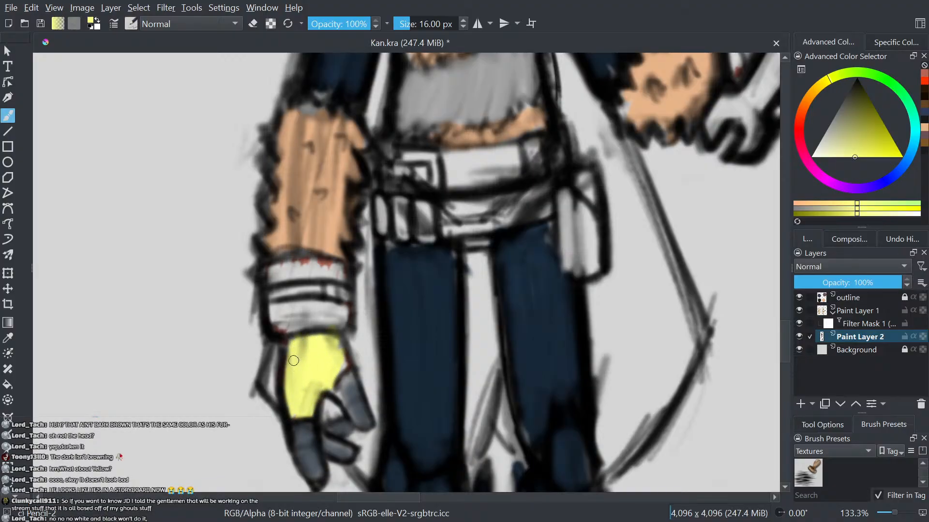
{"action": "mouse_move", "coordinate": [324, 331]}
{"action": "left_mouse_down"}
{"action": "mouse_move", "coordinate": [341, 317]}
{"action": "mouse_move", "coordinate": [329, 310]}
{"action": "mouse_move", "coordinate": [303, 322]}
{"action": "mouse_move", "coordinate": [291, 309]}
{"action": "mouse_move", "coordinate": [276, 319]}
{"action": "mouse_move", "coordinate": [302, 304]}
{"action": "left_mouse_up"}
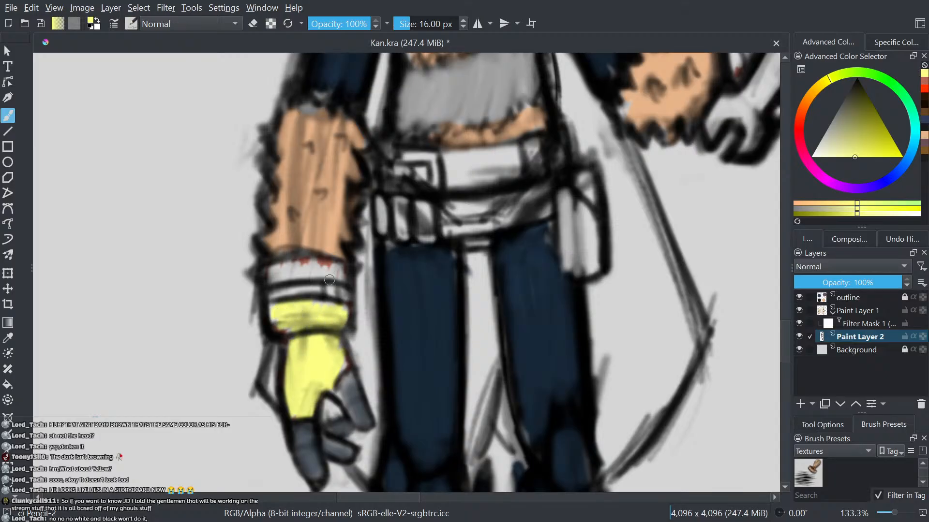
{"action": "mouse_move", "coordinate": [339, 275]}
{"action": "left_mouse_down"}
{"action": "mouse_move", "coordinate": [325, 261]}
{"action": "mouse_move", "coordinate": [311, 273]}
{"action": "mouse_move", "coordinate": [293, 258]}
{"action": "mouse_move", "coordinate": [296, 278]}
{"action": "mouse_move", "coordinate": [276, 267]}
{"action": "left_mouse_up"}
- Paint the glove of the hand holding the wrench, including its cuff bands, in the same light yellow
{"action": "scroll", "coordinate": [273, 270], "scroll_direction": "down", "scroll_amount": 2}
{"action": "mouse_move", "coordinate": [396, 279]}
{"action": "left_mouse_down"}
{"action": "mouse_move", "coordinate": [332, 364]}
{"action": "mouse_move", "coordinate": [312, 410]}
{"action": "left_mouse_up"}
{"action": "scroll", "coordinate": [219, 440], "scroll_direction": "up", "scroll_amount": 1}
{"action": "scroll", "coordinate": [428, 269], "scroll_direction": "up", "scroll_amount": 3}
{"action": "scroll", "coordinate": [504, 207], "scroll_direction": "down", "scroll_amount": 2}
{"action": "left_click_drag", "start_coordinate": [500, 212], "coordinate": [304, 386]}
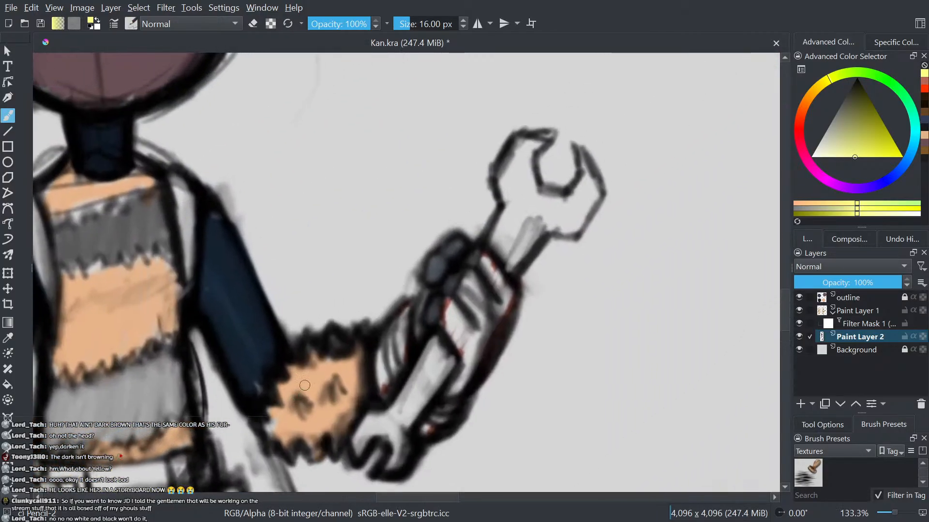
{"action": "scroll", "coordinate": [409, 336], "scroll_direction": "up", "scroll_amount": 1}
{"action": "left_click_drag", "start_coordinate": [401, 371], "coordinate": [400, 332]}
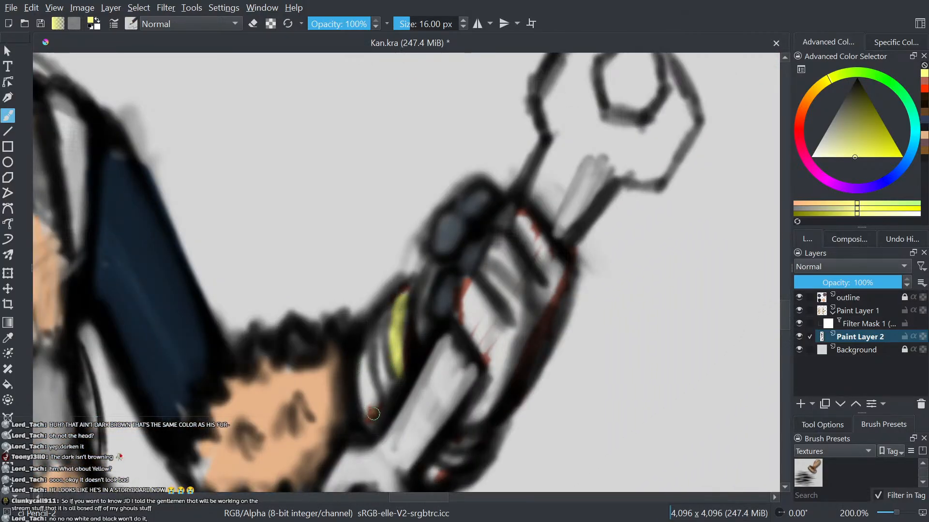
{"action": "left_click_drag", "start_coordinate": [373, 414], "coordinate": [365, 386]}
{"action": "left_click_drag", "start_coordinate": [441, 465], "coordinate": [434, 476]}
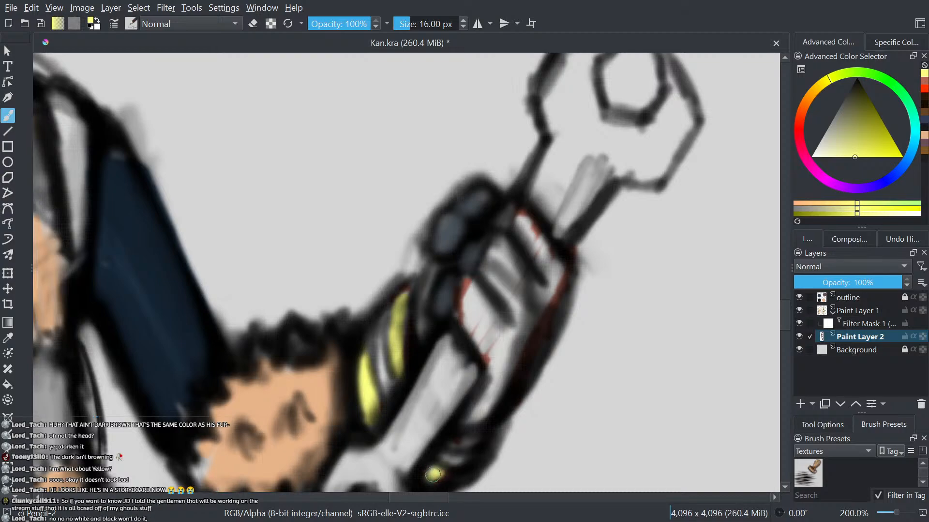
{"action": "mouse_move", "coordinate": [487, 412]}
{"action": "left_mouse_down"}
{"action": "mouse_move", "coordinate": [516, 327]}
{"action": "mouse_move", "coordinate": [508, 354]}
{"action": "mouse_move", "coordinate": [547, 271]}
{"action": "left_mouse_up"}
{"action": "mouse_move", "coordinate": [535, 329]}
{"action": "left_mouse_down"}
{"action": "mouse_move", "coordinate": [551, 271]}
{"action": "mouse_move", "coordinate": [498, 368]}
{"action": "mouse_move", "coordinate": [508, 313]}
{"action": "mouse_move", "coordinate": [483, 334]}
{"action": "mouse_move", "coordinate": [488, 285]}
{"action": "mouse_move", "coordinate": [472, 315]}
{"action": "mouse_move", "coordinate": [478, 281]}
{"action": "mouse_move", "coordinate": [469, 322]}
{"action": "mouse_move", "coordinate": [469, 306]}
{"action": "mouse_move", "coordinate": [479, 315]}
{"action": "left_mouse_up"}
{"action": "mouse_move", "coordinate": [553, 273]}
{"action": "left_mouse_down"}
{"action": "mouse_move", "coordinate": [536, 232]}
{"action": "mouse_move", "coordinate": [513, 228]}
{"action": "mouse_move", "coordinate": [483, 358]}
{"action": "mouse_move", "coordinate": [495, 279]}
{"action": "left_mouse_up"}
- Review the yellow gloves against the whole front-view character and the neighbouring back view and reference sketches
{"action": "scroll", "coordinate": [395, 359], "scroll_direction": "down", "scroll_amount": 2}
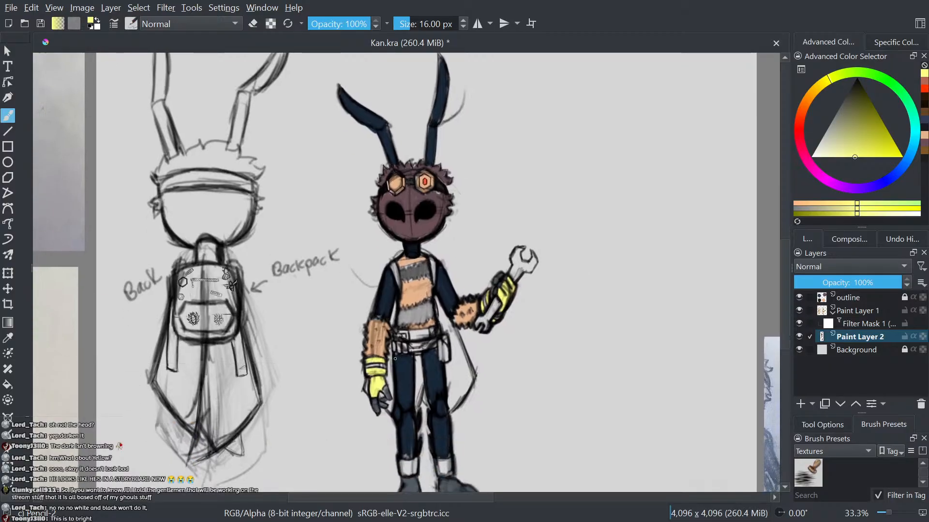
{"action": "left_click_drag", "start_coordinate": [395, 359], "coordinate": [454, 330]}
{"action": "scroll", "coordinate": [466, 332], "scroll_direction": "up", "scroll_amount": 1}
{"action": "mouse_move", "coordinate": [501, 276]}
{"action": "left_mouse_down"}
{"action": "mouse_move", "coordinate": [100, 288]}
{"action": "mouse_move", "coordinate": [615, 286]}
{"action": "left_mouse_up"}
{"action": "scroll", "coordinate": [501, 281], "scroll_direction": "down", "scroll_amount": 2}
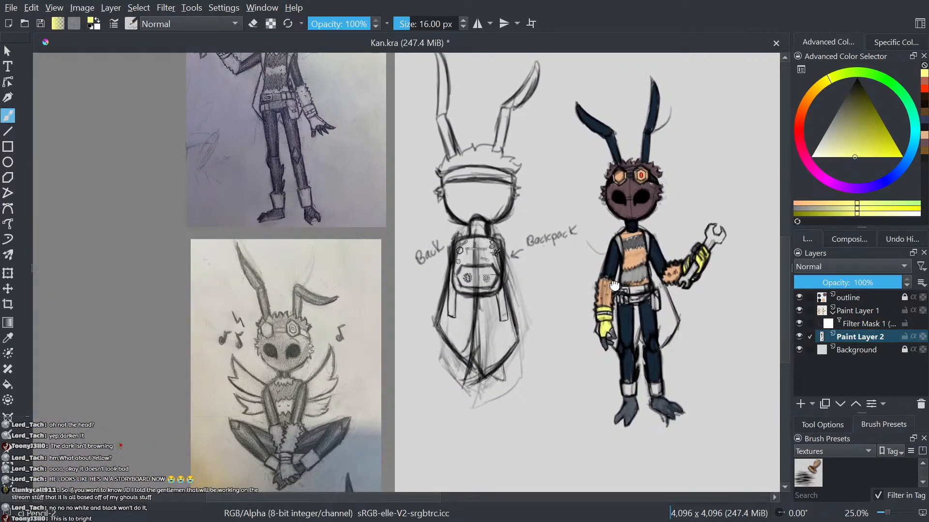
{"action": "scroll", "coordinate": [647, 238], "scroll_direction": "up", "scroll_amount": 2}
{"action": "left_click_drag", "start_coordinate": [647, 238], "coordinate": [400, 266]}
{"action": "scroll", "coordinate": [376, 284], "scroll_direction": "down", "scroll_amount": 2}
{"action": "scroll", "coordinate": [377, 307], "scroll_direction": "up", "scroll_amount": 3}
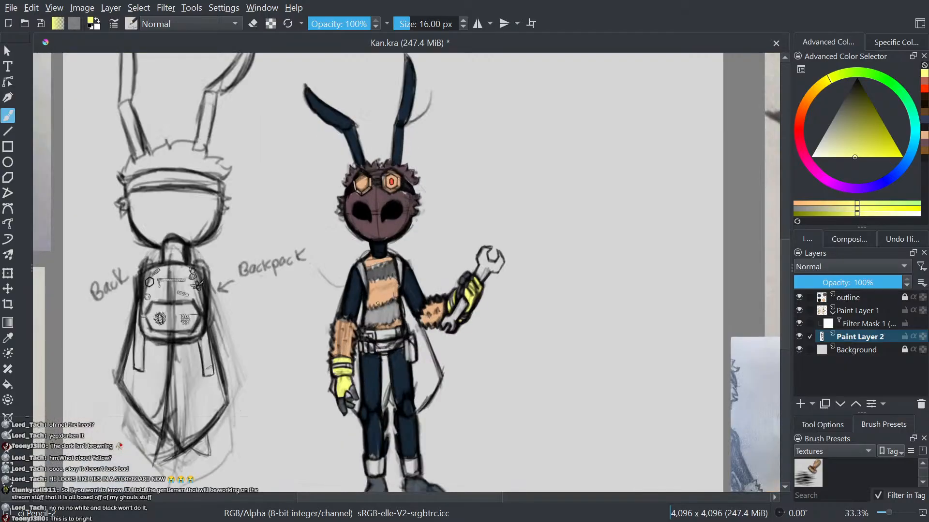
- Paint the gem at the centre of the goggles' lens in light yellow over the red
{"action": "scroll", "coordinate": [376, 308], "scroll_direction": "down", "scroll_amount": 3}
{"action": "scroll", "coordinate": [442, 305], "scroll_direction": "up", "scroll_amount": 2}
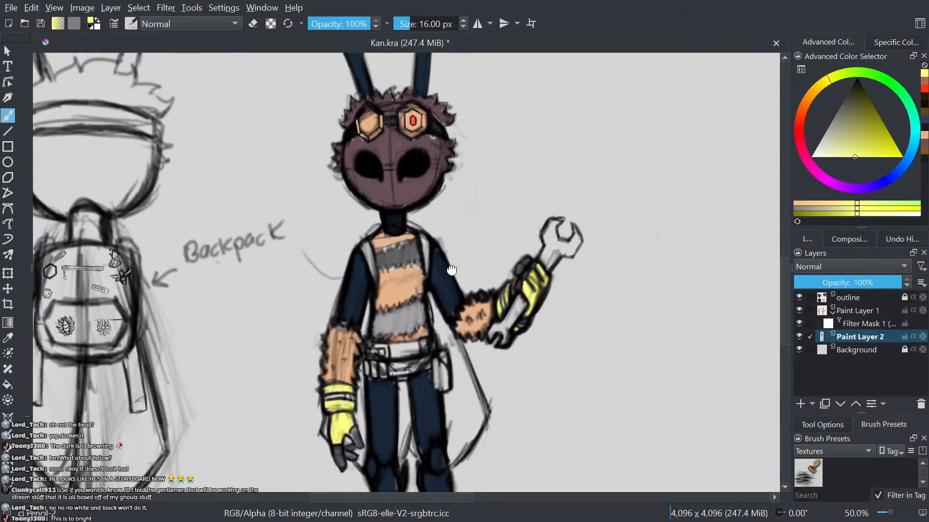
{"action": "scroll", "coordinate": [430, 172], "scroll_direction": "up", "scroll_amount": 5}
{"action": "left_click_drag", "start_coordinate": [358, 220], "coordinate": [358, 238]}
{"action": "scroll", "coordinate": [358, 236], "scroll_direction": "down", "scroll_amount": 6}
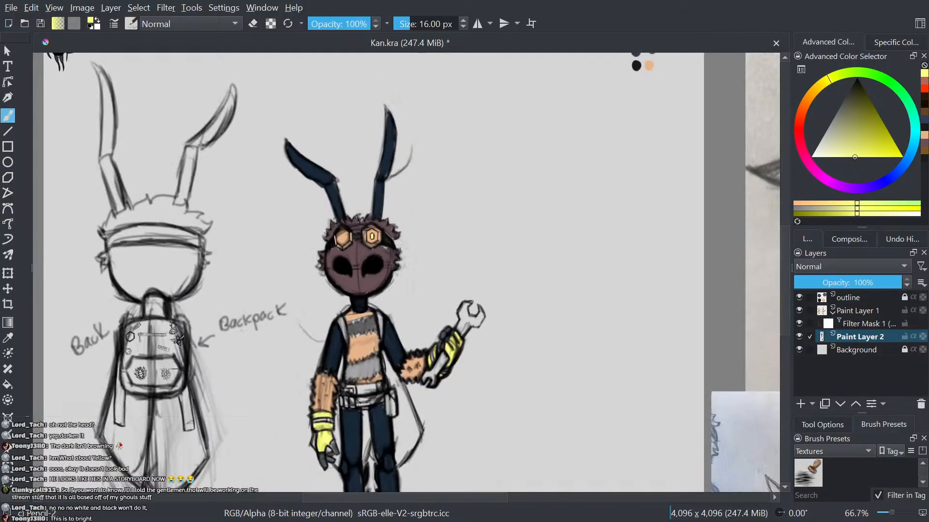
- Inspect the yellow gloves of the lowered hand and the wrench hand up close
{"action": "scroll", "coordinate": [449, 311], "scroll_direction": "up", "scroll_amount": 1}
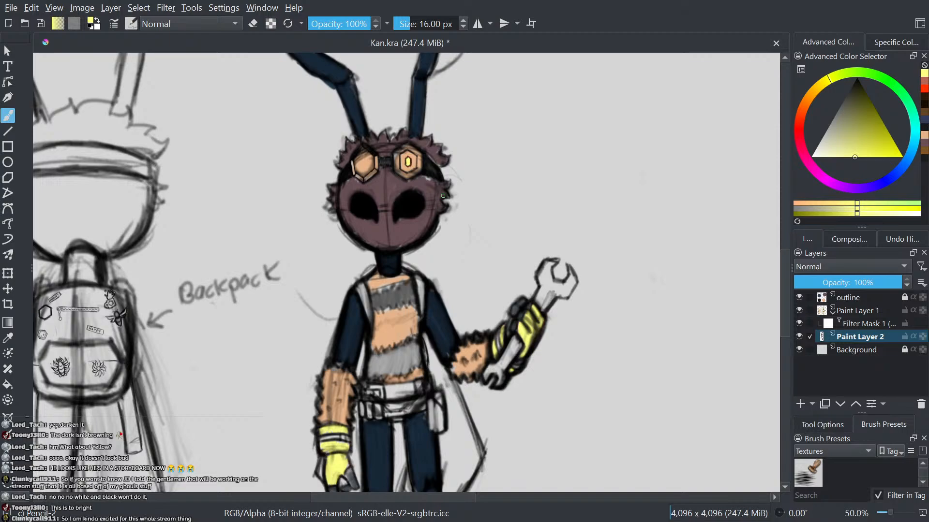
{"action": "scroll", "coordinate": [457, 264], "scroll_direction": "up", "scroll_amount": 2}
{"action": "left_click_drag", "start_coordinate": [462, 307], "coordinate": [410, 219]}
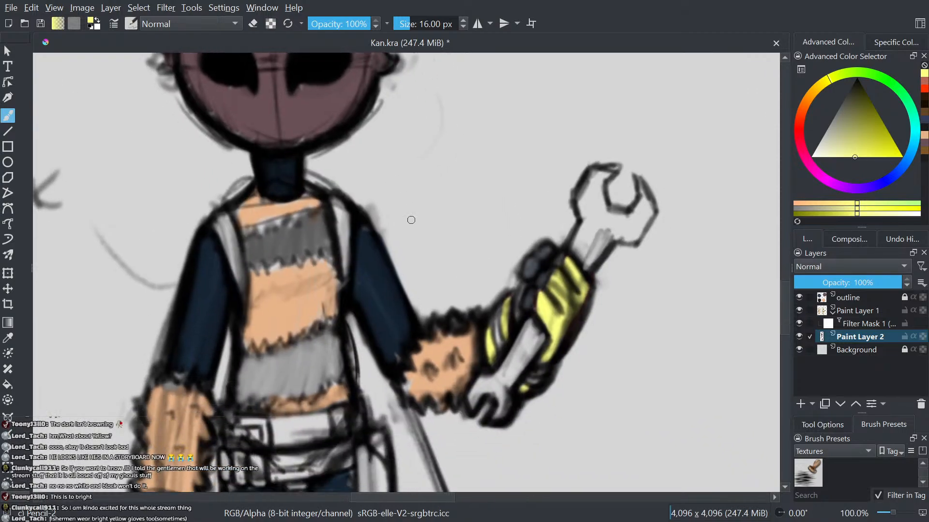
{"action": "scroll", "coordinate": [411, 219], "scroll_direction": "down", "scroll_amount": 2}
{"action": "left_click_drag", "start_coordinate": [379, 248], "coordinate": [424, 220]}
{"action": "scroll", "coordinate": [424, 220], "scroll_direction": "up", "scroll_amount": 1}
{"action": "scroll", "coordinate": [302, 451], "scroll_direction": "up", "scroll_amount": 1}
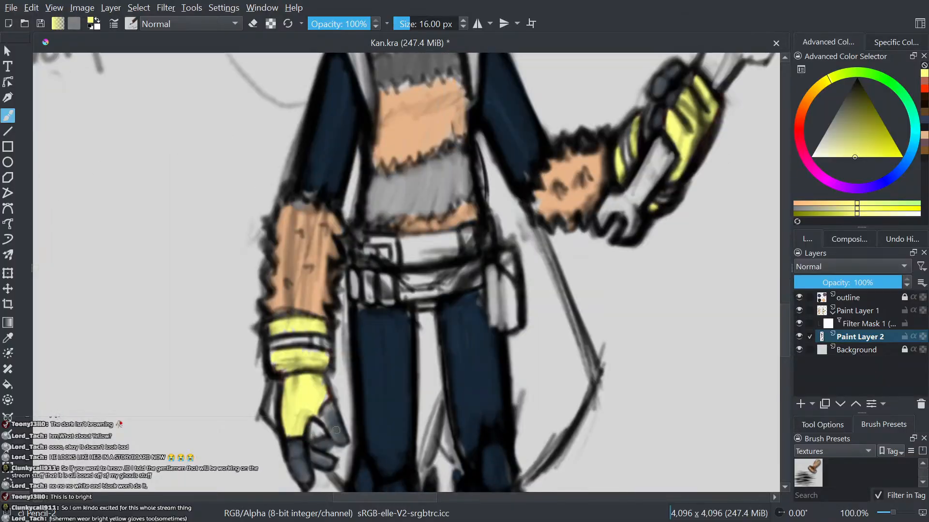
{"action": "scroll", "coordinate": [417, 330], "scroll_direction": "down", "scroll_amount": 1}
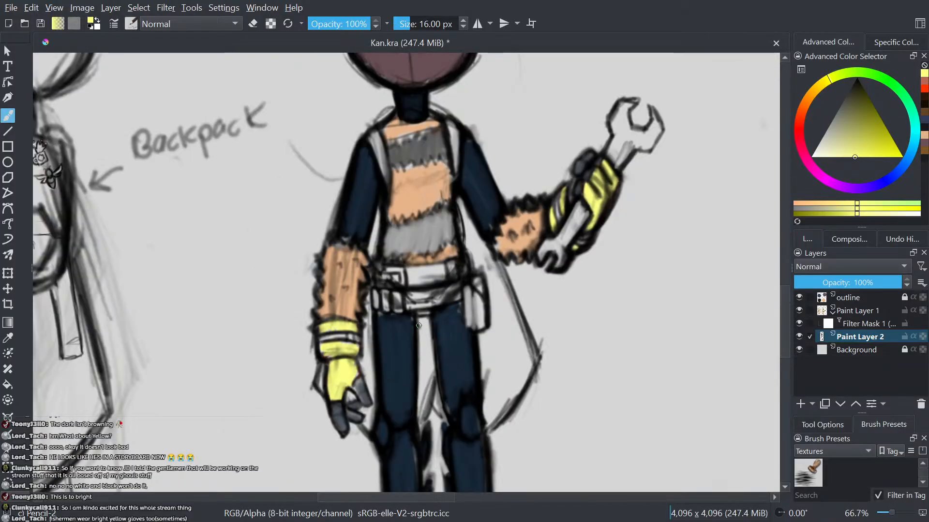
- Compare the yellow gloves and goggle gem with the whole front-view character and the neighbouring back view
{"action": "left_click_drag", "start_coordinate": [417, 313], "coordinate": [393, 346]}
{"action": "scroll", "coordinate": [393, 346], "scroll_direction": "down", "scroll_amount": 3}
{"action": "scroll", "coordinate": [409, 321], "scroll_direction": "up", "scroll_amount": 2}
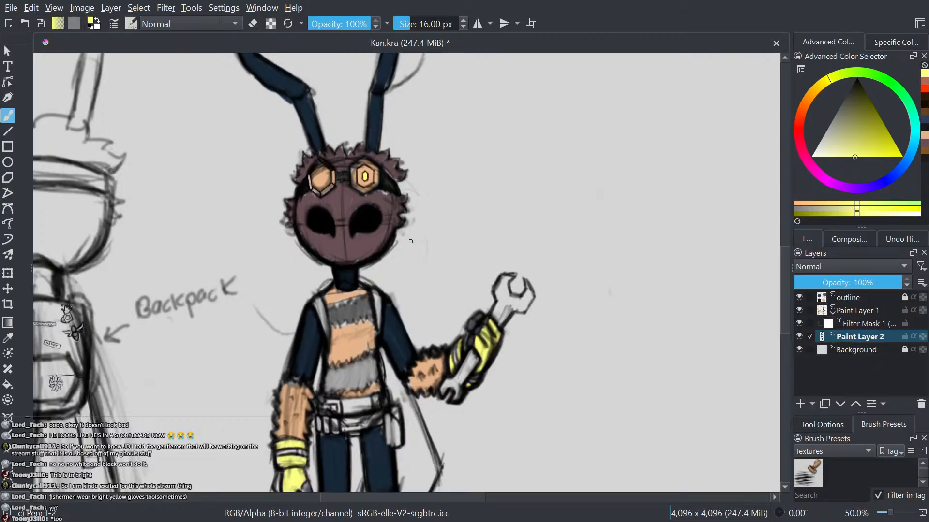
{"action": "scroll", "coordinate": [546, 395], "scroll_direction": "up", "scroll_amount": 1}
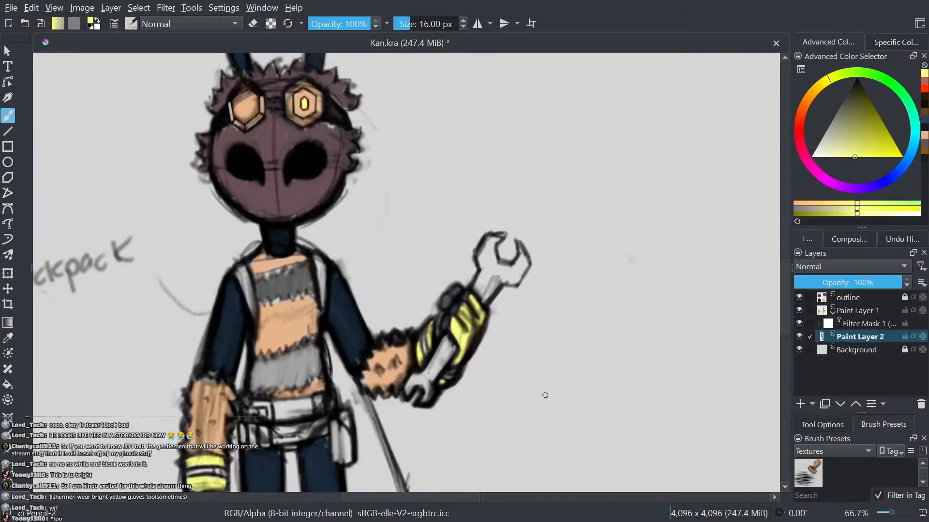
{"action": "scroll", "coordinate": [494, 387], "scroll_direction": "down", "scroll_amount": 2}
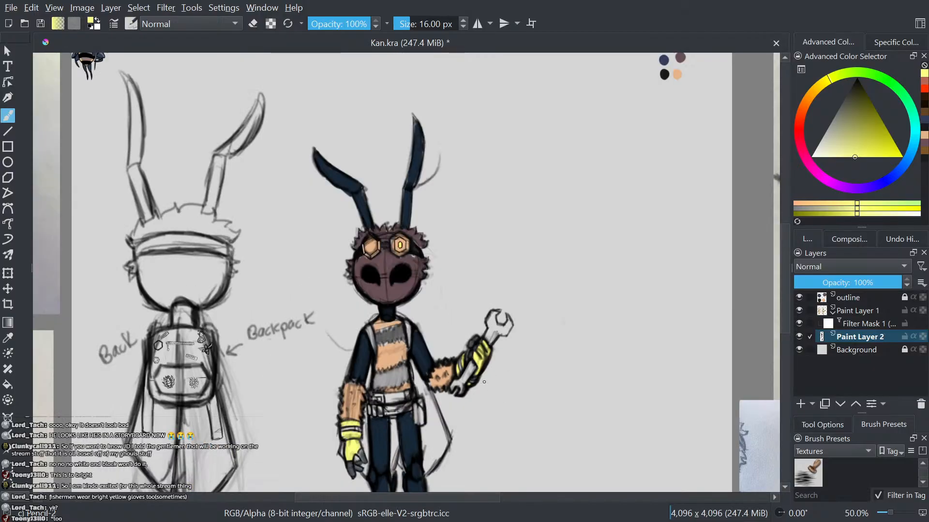
{"action": "left_click_drag", "start_coordinate": [495, 386], "coordinate": [569, 271]}
{"action": "scroll", "coordinate": [508, 307], "scroll_direction": "up", "scroll_amount": 1}
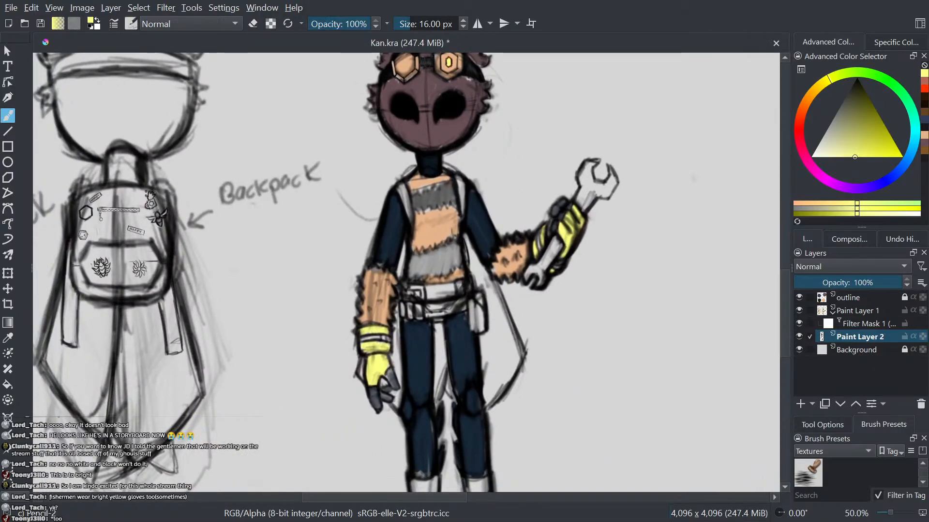
{"action": "left_click", "coordinate": [310, 135]}
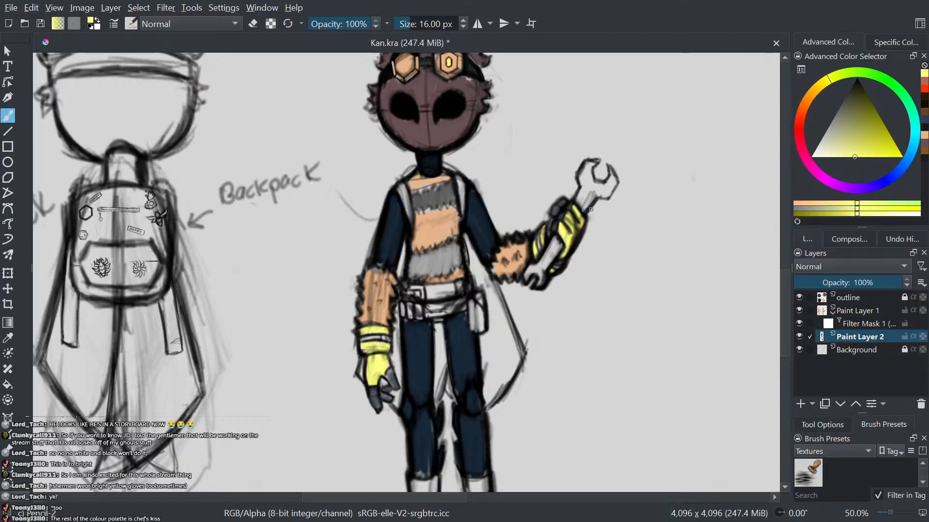
{"action": "scroll", "coordinate": [596, 209], "scroll_direction": "down", "scroll_amount": 2}
{"action": "left_click_drag", "start_coordinate": [543, 189], "coordinate": [422, 254]}
{"action": "scroll", "coordinate": [421, 253], "scroll_direction": "up", "scroll_amount": 1}
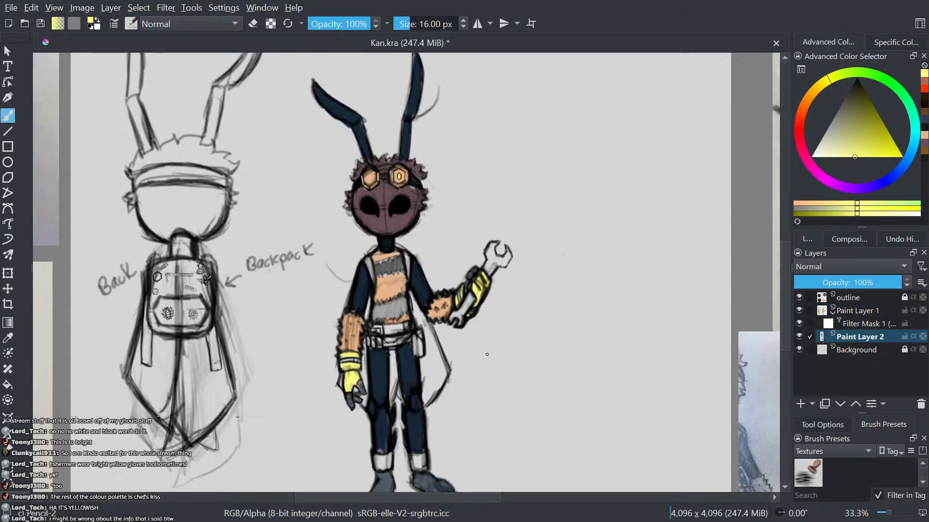
{"action": "scroll", "coordinate": [487, 352], "scroll_direction": "up", "scroll_amount": 1}
{"action": "left_click_drag", "start_coordinate": [450, 349], "coordinate": [486, 344]}
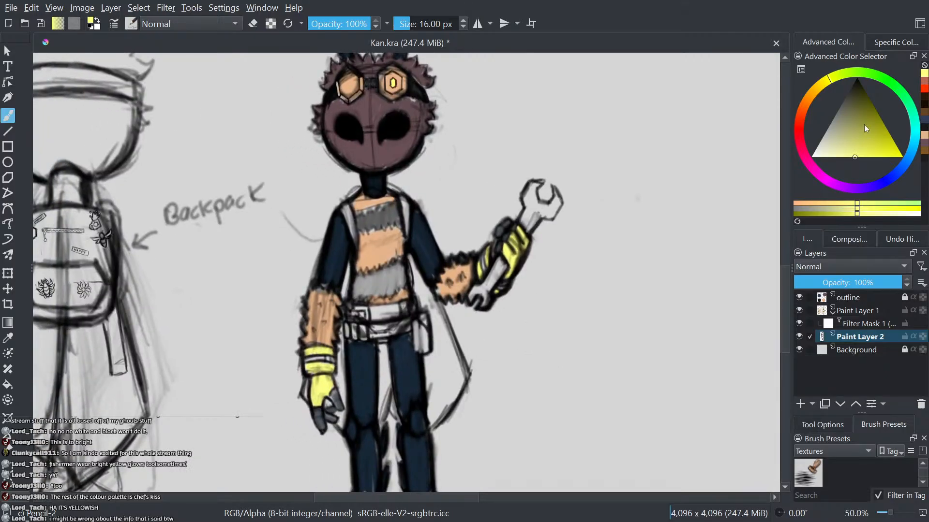
- Choose a bright orange and repaint the lowered hand's glove and its cuff bands on Paint Layer 2
{"action": "mouse_move", "coordinate": [811, 94]}
{"action": "left_mouse_down"}
{"action": "mouse_move", "coordinate": [801, 127]}
{"action": "mouse_move", "coordinate": [801, 114]}
{"action": "left_mouse_up"}
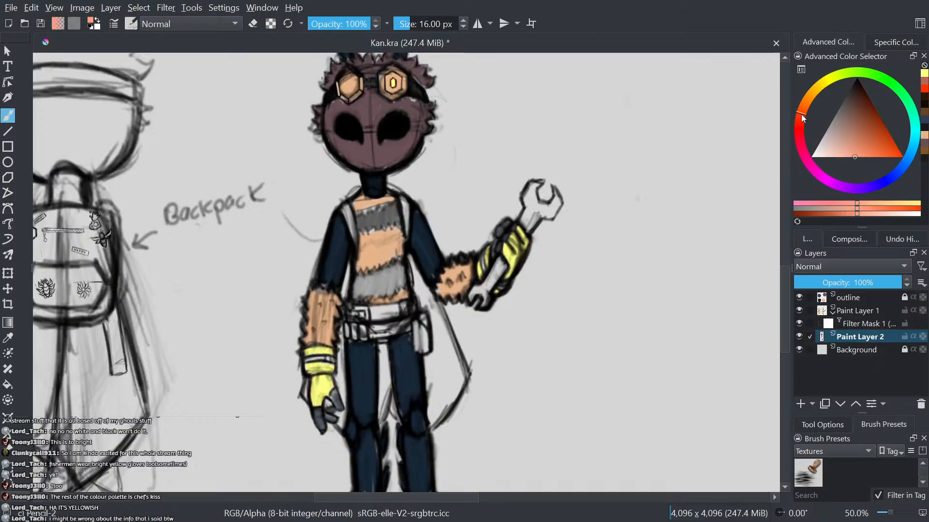
{"action": "left_click_drag", "start_coordinate": [869, 164], "coordinate": [879, 159]}
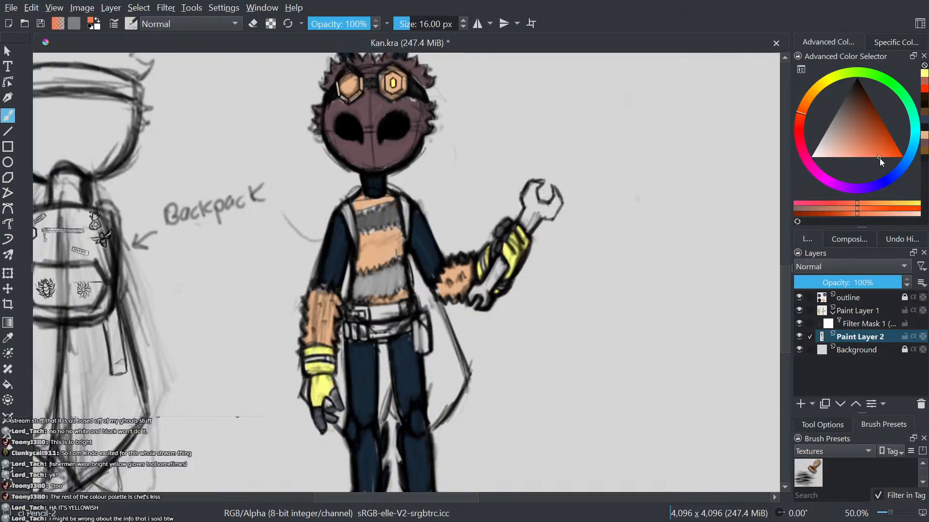
{"action": "scroll", "coordinate": [303, 357], "scroll_direction": "up", "scroll_amount": 2}
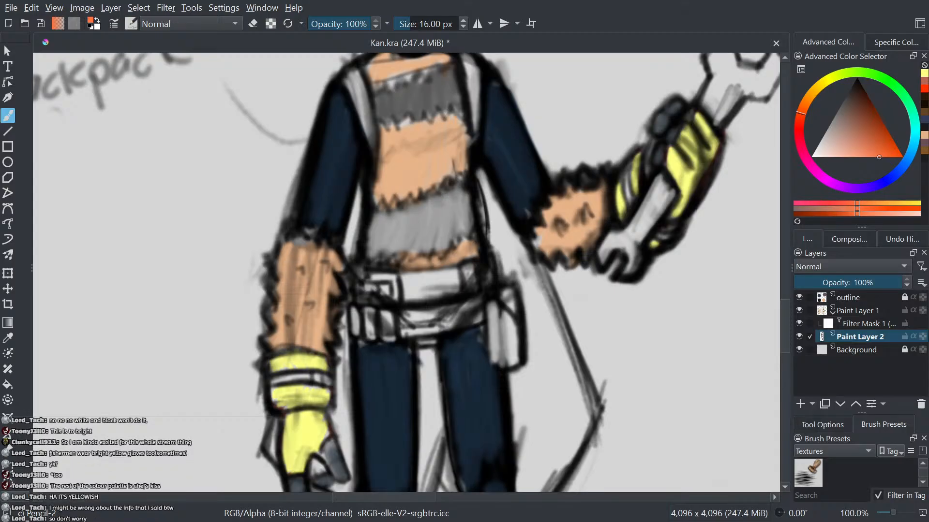
{"action": "mouse_move", "coordinate": [315, 425]}
{"action": "left_mouse_down"}
{"action": "mouse_move", "coordinate": [341, 373]}
{"action": "mouse_move", "coordinate": [338, 406]}
{"action": "mouse_move", "coordinate": [349, 393]}
{"action": "mouse_move", "coordinate": [326, 411]}
{"action": "mouse_move", "coordinate": [319, 387]}
{"action": "mouse_move", "coordinate": [314, 406]}
{"action": "mouse_move", "coordinate": [347, 327]}
{"action": "mouse_move", "coordinate": [342, 342]}
{"action": "left_mouse_up"}
{"action": "key", "text": "e"}
{"action": "key", "text": "ctrl+plus"}
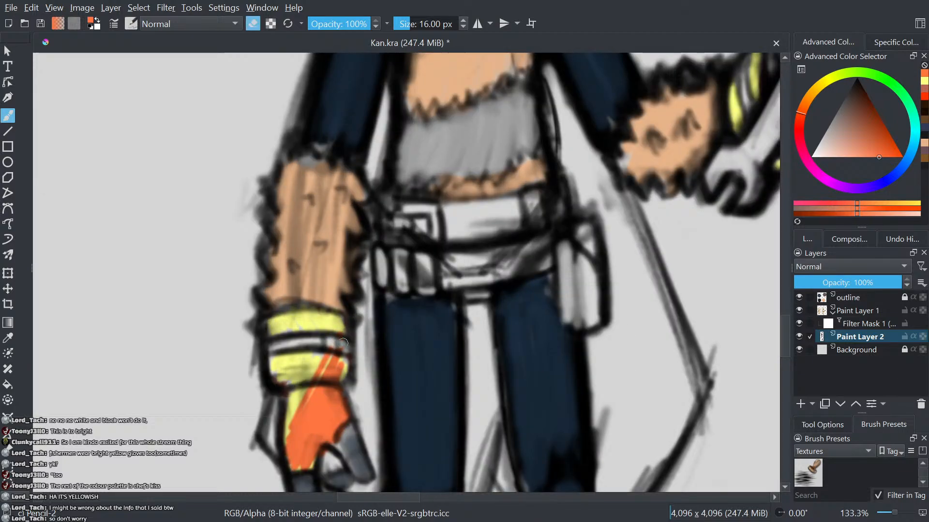
{"action": "key", "text": "e"}
{"action": "mouse_move", "coordinate": [311, 411]}
{"action": "left_mouse_down"}
{"action": "mouse_move", "coordinate": [291, 427]}
{"action": "mouse_move", "coordinate": [324, 359]}
{"action": "mouse_move", "coordinate": [290, 403]}
{"action": "mouse_move", "coordinate": [307, 359]}
{"action": "mouse_move", "coordinate": [281, 379]}
{"action": "mouse_move", "coordinate": [290, 364]}
{"action": "mouse_move", "coordinate": [279, 368]}
{"action": "mouse_move", "coordinate": [279, 358]}
{"action": "mouse_move", "coordinate": [273, 375]}
{"action": "mouse_move", "coordinate": [338, 360]}
{"action": "mouse_move", "coordinate": [344, 315]}
{"action": "mouse_move", "coordinate": [331, 314]}
{"action": "mouse_move", "coordinate": [328, 329]}
{"action": "mouse_move", "coordinate": [316, 313]}
{"action": "mouse_move", "coordinate": [282, 337]}
{"action": "left_mouse_up"}
- Repaint the glove of the hand holding the wrench, including its cuff bands, in the same orange
{"action": "scroll", "coordinate": [282, 337], "scroll_direction": "down", "scroll_amount": 2}
{"action": "mouse_move", "coordinate": [391, 309]}
{"action": "left_mouse_down"}
{"action": "mouse_move", "coordinate": [307, 373]}
{"action": "mouse_move", "coordinate": [296, 393]}
{"action": "left_mouse_up"}
{"action": "scroll", "coordinate": [421, 284], "scroll_direction": "up", "scroll_amount": 2}
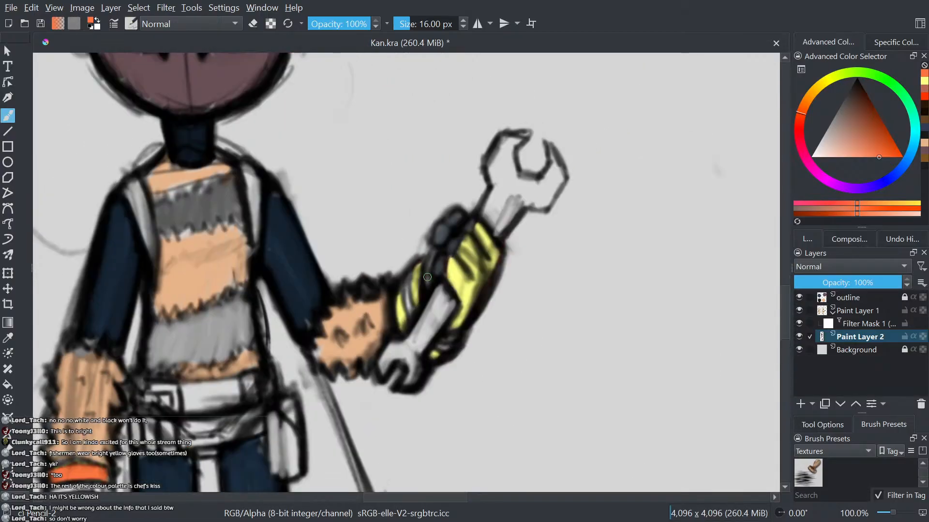
{"action": "mouse_move", "coordinate": [407, 315]}
{"action": "left_mouse_down"}
{"action": "mouse_move", "coordinate": [389, 332]}
{"action": "mouse_move", "coordinate": [381, 310]}
{"action": "mouse_move", "coordinate": [432, 387]}
{"action": "left_mouse_up"}
{"action": "mouse_move", "coordinate": [457, 306]}
{"action": "left_mouse_down"}
{"action": "mouse_move", "coordinate": [486, 289]}
{"action": "mouse_move", "coordinate": [457, 343]}
{"action": "mouse_move", "coordinate": [503, 251]}
{"action": "mouse_move", "coordinate": [462, 310]}
{"action": "mouse_move", "coordinate": [488, 228]}
{"action": "mouse_move", "coordinate": [460, 285]}
{"action": "mouse_move", "coordinate": [452, 242]}
{"action": "mouse_move", "coordinate": [484, 214]}
{"action": "mouse_move", "coordinate": [503, 228]}
{"action": "left_mouse_up"}
{"action": "left_click_drag", "start_coordinate": [450, 255], "coordinate": [447, 270]}
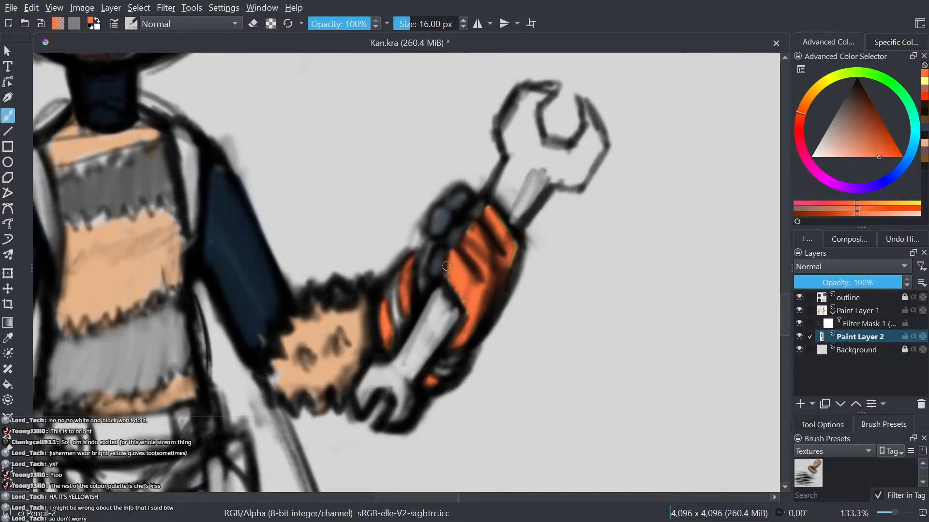
- Review the orange gloves up close and against the whole front-view character and the uncoloured back view
{"action": "scroll", "coordinate": [454, 269], "scroll_direction": "down", "scroll_amount": 3}
{"action": "left_click_drag", "start_coordinate": [391, 288], "coordinate": [472, 306]}
{"action": "scroll", "coordinate": [472, 306], "scroll_direction": "down", "scroll_amount": 1}
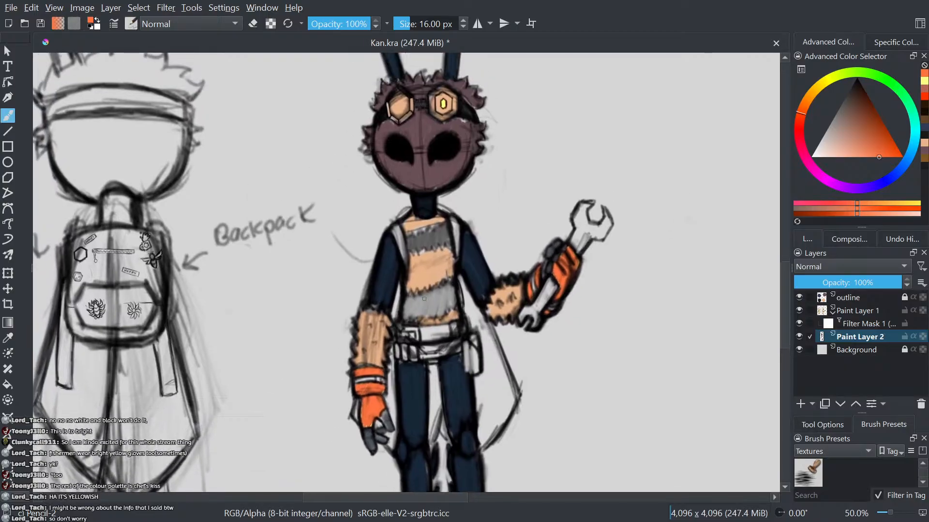
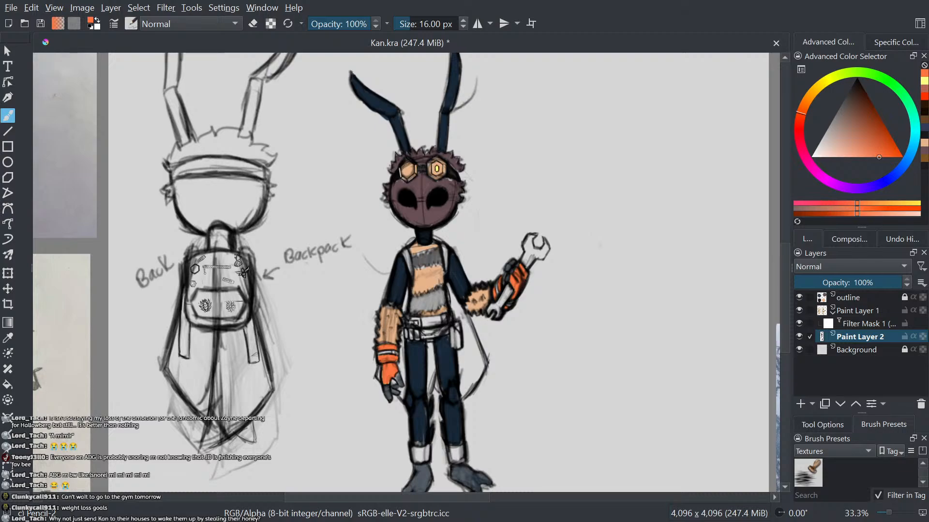
{"action": "scroll", "coordinate": [484, 246], "scroll_direction": "up", "scroll_amount": 3}
{"action": "scroll", "coordinate": [513, 250], "scroll_direction": "down", "scroll_amount": 3}
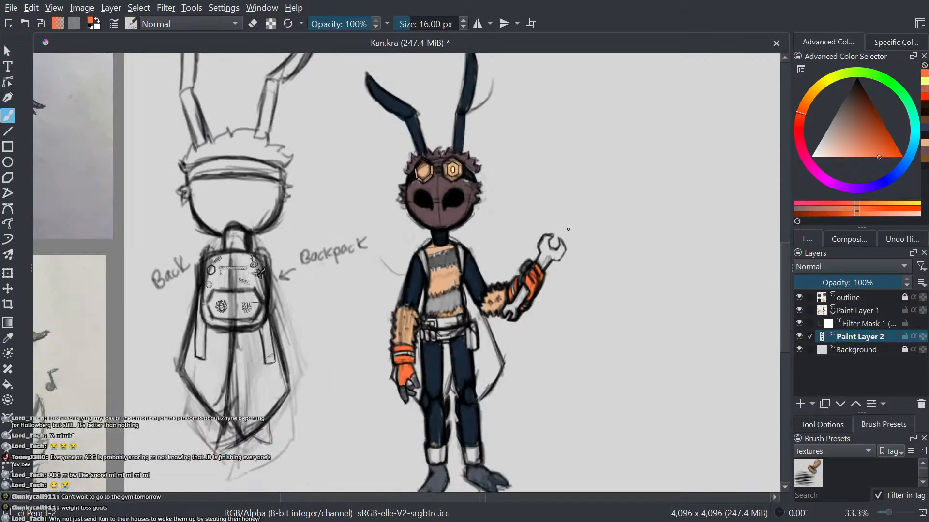
{"action": "left_click_drag", "start_coordinate": [542, 233], "coordinate": [423, 268]}
{"action": "scroll", "coordinate": [404, 197], "scroll_direction": "up", "scroll_amount": 1}
{"action": "scroll", "coordinate": [503, 189], "scroll_direction": "up", "scroll_amount": 1}
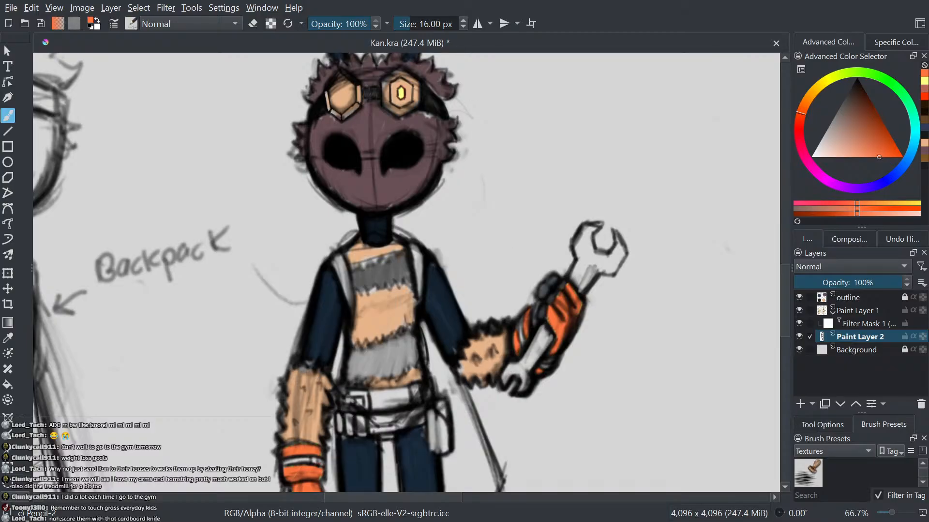
{"action": "scroll", "coordinate": [451, 339], "scroll_direction": "down", "scroll_amount": 3}
{"action": "scroll", "coordinate": [571, 364], "scroll_direction": "up", "scroll_amount": 1}
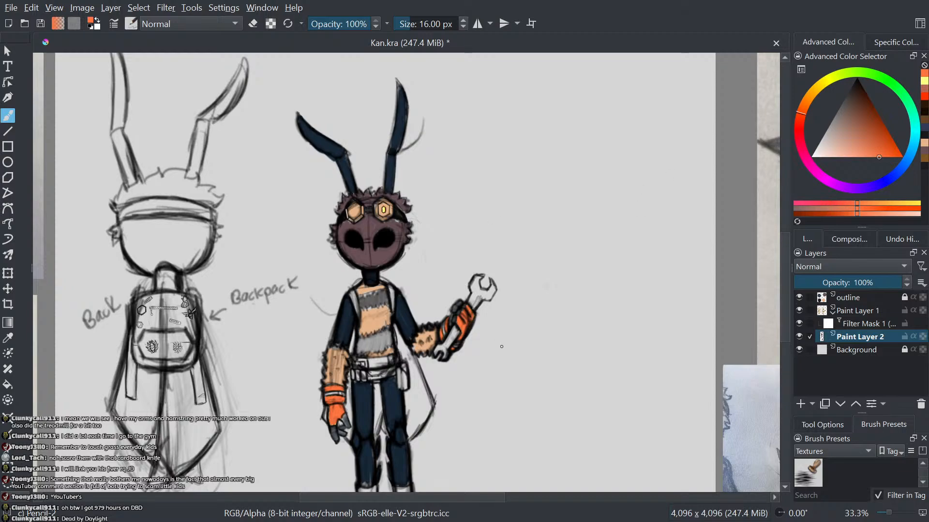
{"action": "scroll", "coordinate": [519, 359], "scroll_direction": "up", "scroll_amount": 1}
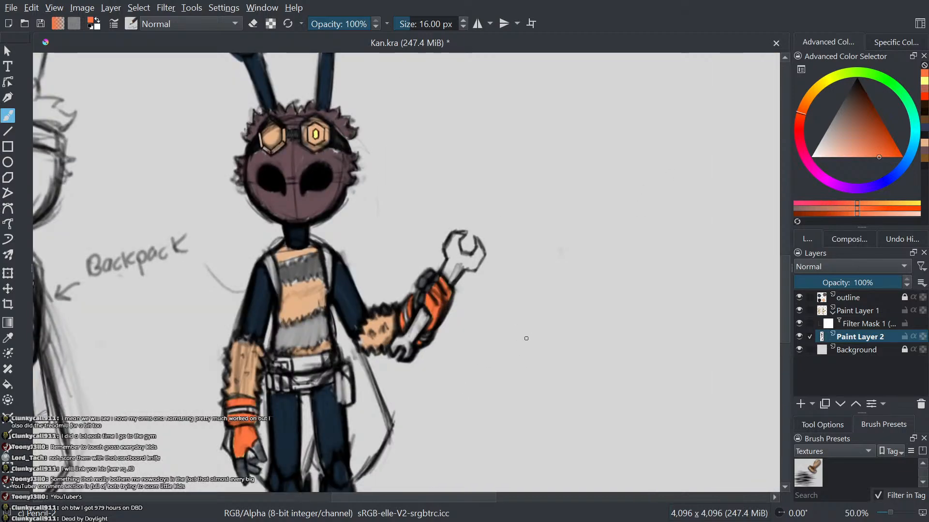
{"action": "left_click_drag", "start_coordinate": [517, 358], "coordinate": [228, 442]}
{"action": "scroll", "coordinate": [261, 350], "scroll_direction": "up", "scroll_amount": 1}
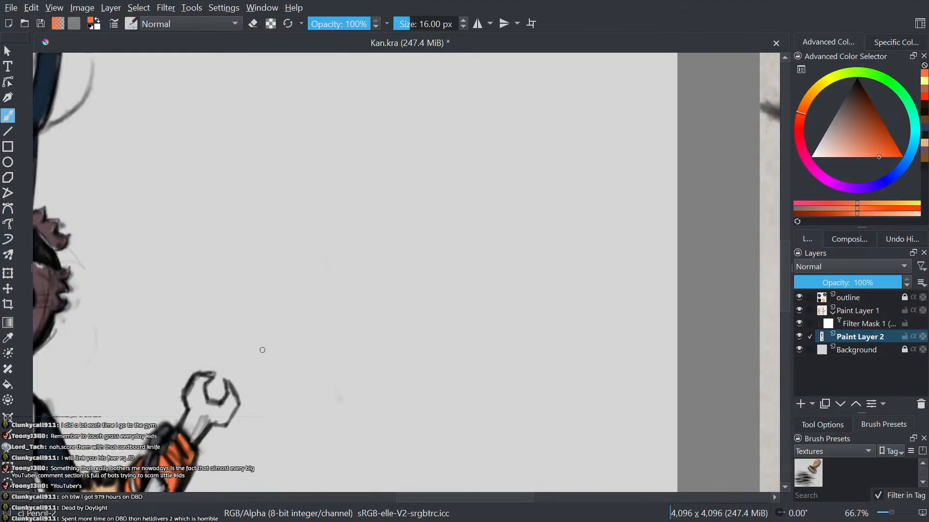
{"action": "left_click_drag", "start_coordinate": [325, 330], "coordinate": [494, 282]}
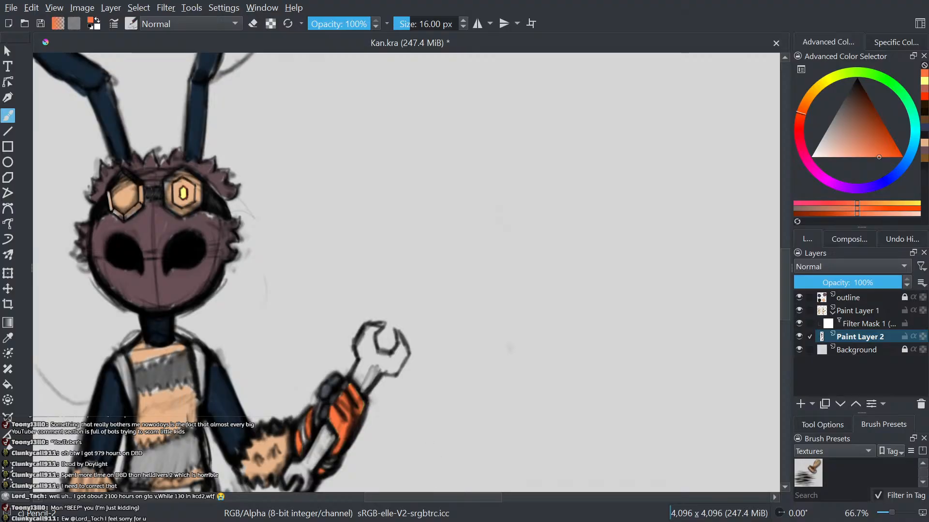
{"action": "scroll", "coordinate": [394, 362], "scroll_direction": "down", "scroll_amount": 3}
{"action": "scroll", "coordinate": [362, 333], "scroll_direction": "up", "scroll_amount": 2}
- Try a stronger red-orange on the back of the lowered hand's glove, and paint over it with the lighter orange
{"action": "left_click_drag", "start_coordinate": [361, 333], "coordinate": [423, 285]}
{"action": "scroll", "coordinate": [404, 344], "scroll_direction": "up", "scroll_amount": 2}
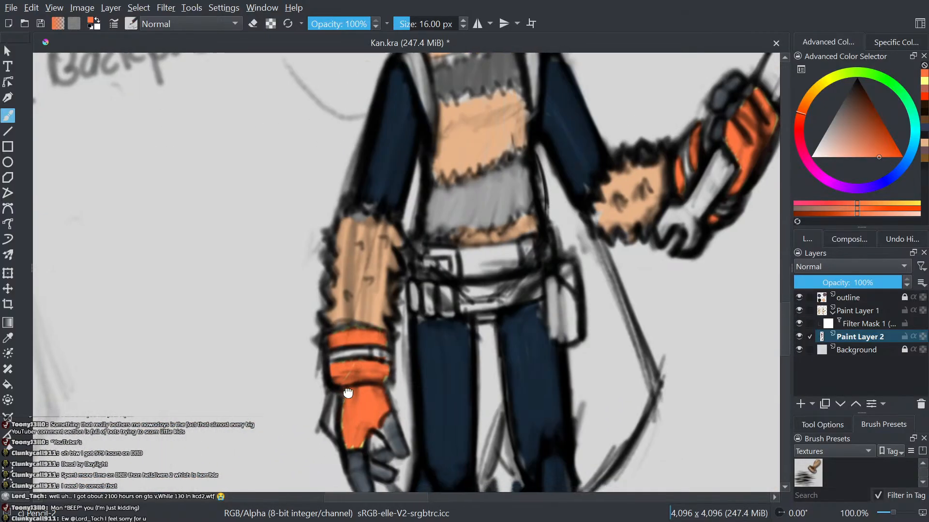
{"action": "left_click_drag", "start_coordinate": [372, 382], "coordinate": [375, 341]}
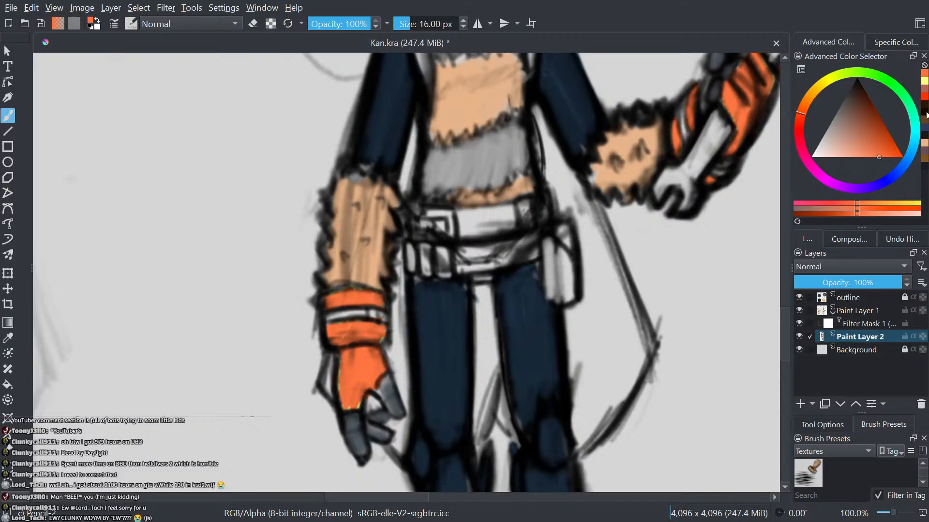
{"action": "left_click", "coordinate": [920, 99]}
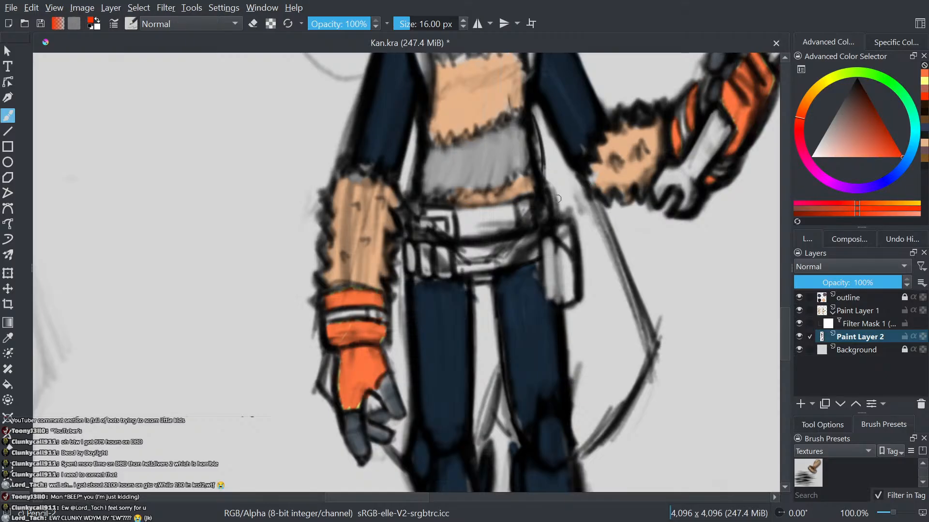
{"action": "left_click_drag", "start_coordinate": [384, 359], "coordinate": [352, 403]}
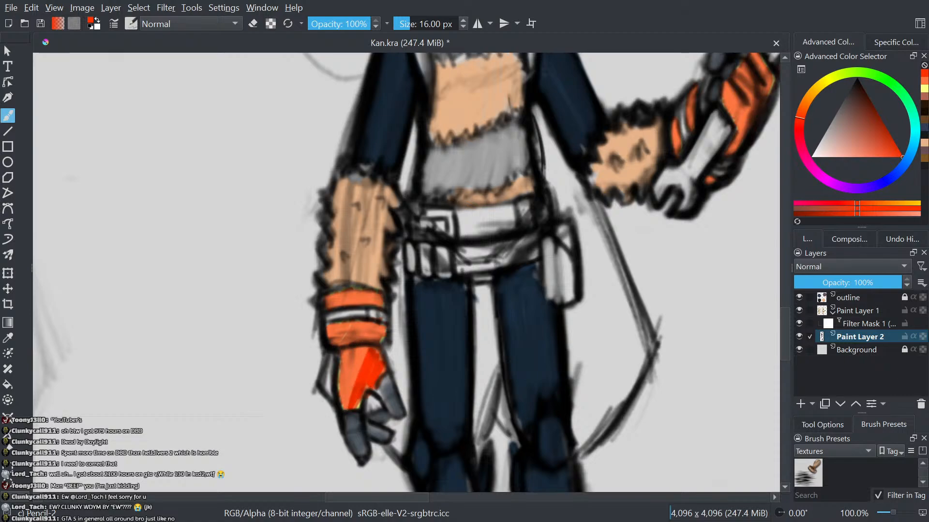
{"action": "left_click", "coordinate": [924, 85]}
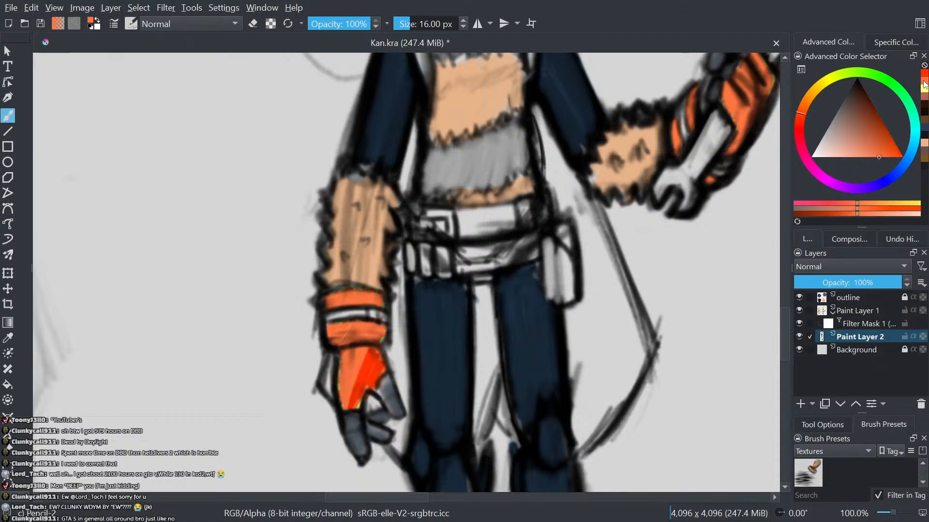
{"action": "mouse_move", "coordinate": [380, 367]}
{"action": "left_mouse_down"}
{"action": "mouse_move", "coordinate": [360, 386]}
{"action": "mouse_move", "coordinate": [373, 370]}
{"action": "left_mouse_up"}
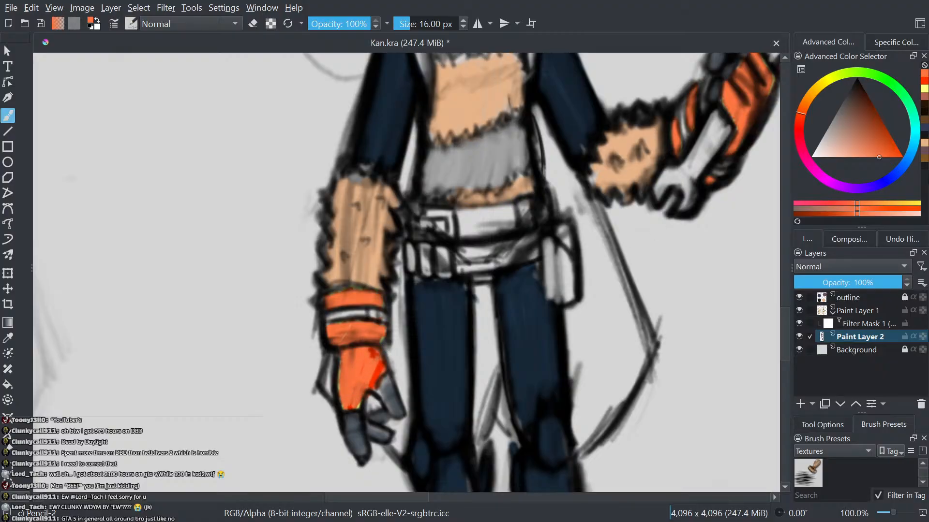
- Undo the orange and yellow paint on both gloves and cuffs, back to the muted red version
{"action": "key", "text": "ctrl+z"}
{"action": "key", "text": "ctrl+z"}
{"action": "key", "text": "ctrl+z"}
{"action": "key", "text": "ctrl+z"}
{"action": "key", "text": "ctrl+z"}
{"action": "key", "text": "ctrl+z"}
{"action": "key", "text": "ctrl+z"}
{"action": "key", "text": "ctrl+z"}
{"action": "key", "text": "ctrl+z"}
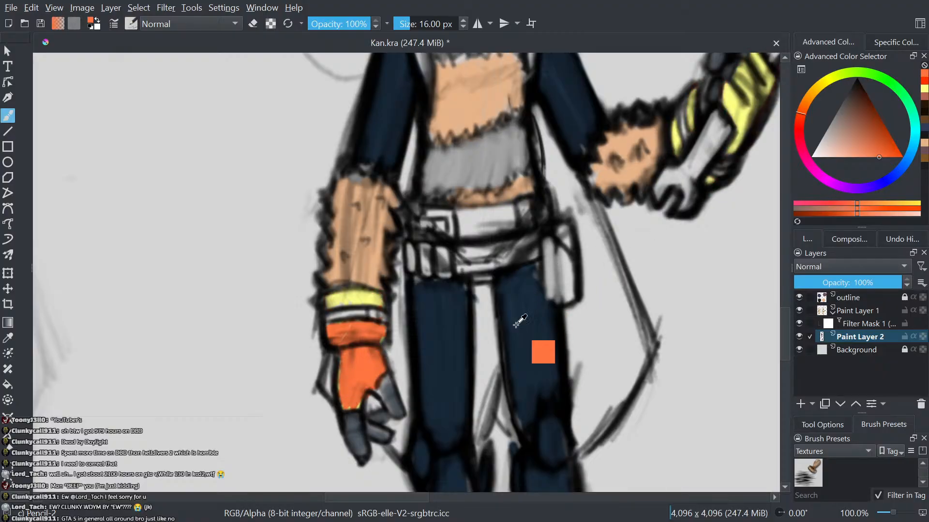
{"action": "key", "text": "ctrl+z"}
{"action": "key", "text": "ctrl+z"}
{"action": "key", "text": "ctrl+z"}
{"action": "key", "text": "ctrl+z"}
{"action": "key", "text": "ctrl+z"}
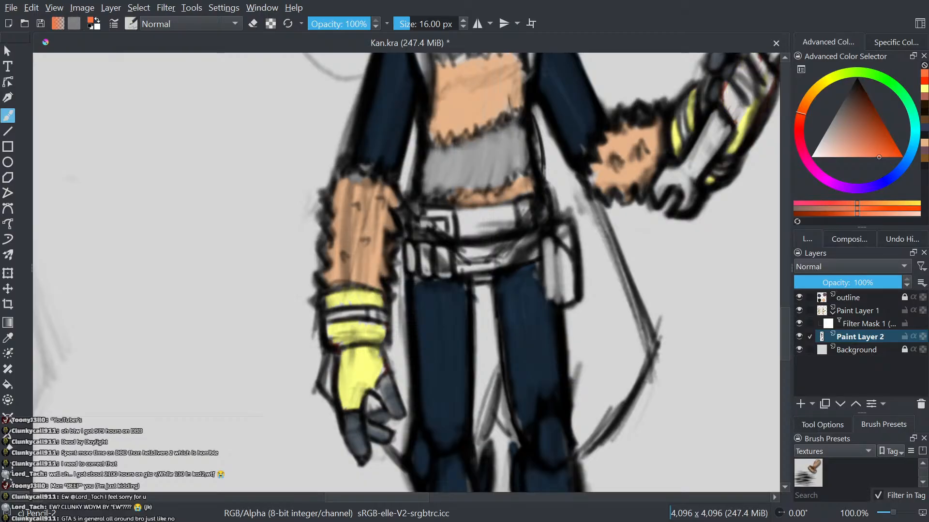
{"action": "key", "text": "ctrl+z"}
{"action": "key", "text": "ctrl+z"}
{"action": "key", "text": "ctrl+z"}
{"action": "key", "text": "ctrl+z"}
{"action": "key", "text": "ctrl+z"}
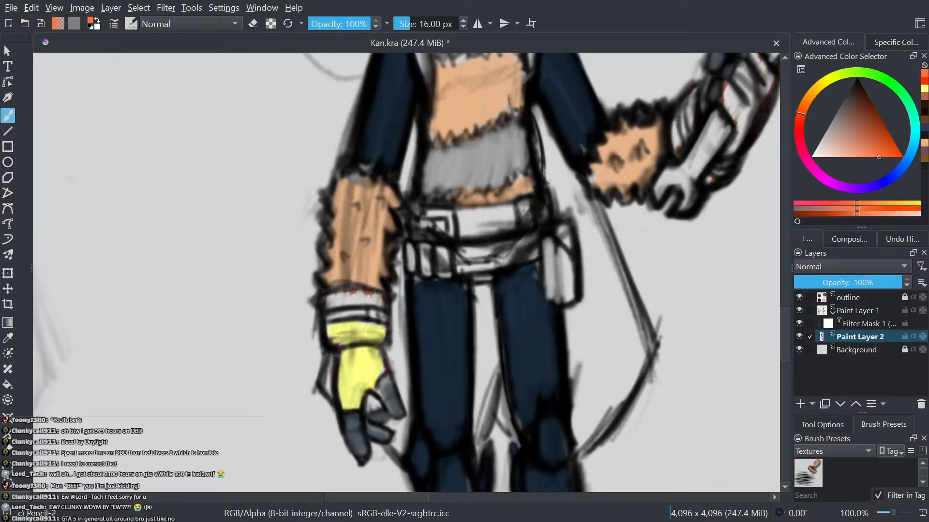
{"action": "key", "text": "ctrl+z"}
{"action": "key", "text": "ctrl+z"}
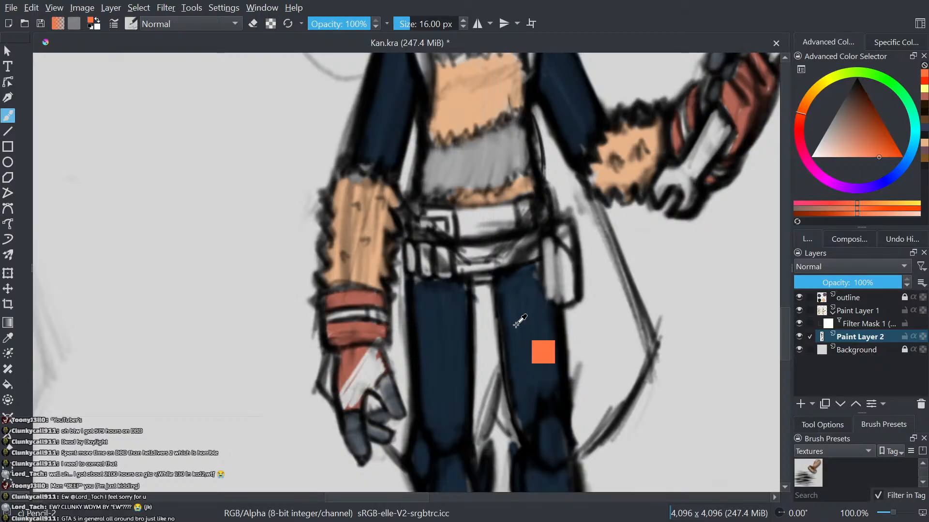
- Try a vivid orange and a darker red-orange on the back of the lowered hand's glove
{"action": "scroll", "coordinate": [516, 325], "scroll_direction": "down", "scroll_amount": 2}
{"action": "left_click_drag", "start_coordinate": [516, 325], "coordinate": [395, 398]}
{"action": "scroll", "coordinate": [396, 398], "scroll_direction": "up", "scroll_amount": 2}
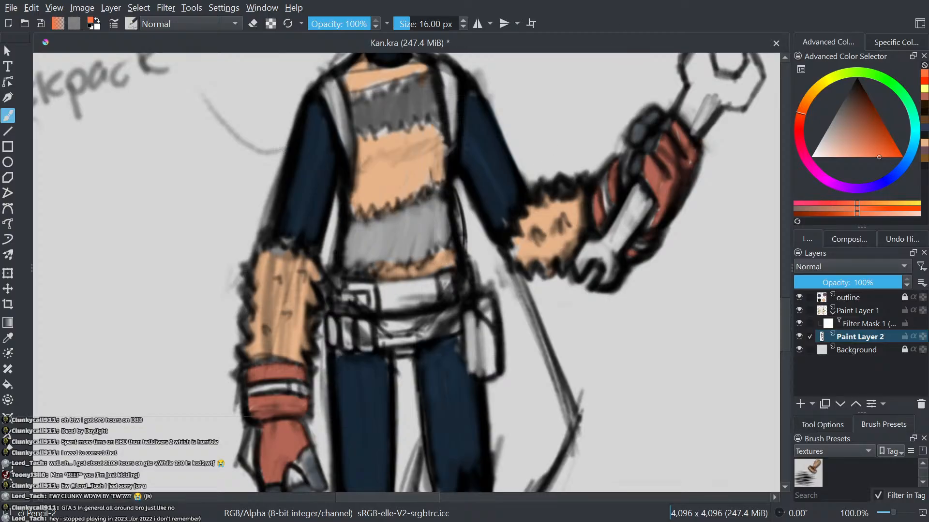
{"action": "left_click", "coordinate": [884, 157]}
{"action": "left_click", "coordinate": [889, 161]}
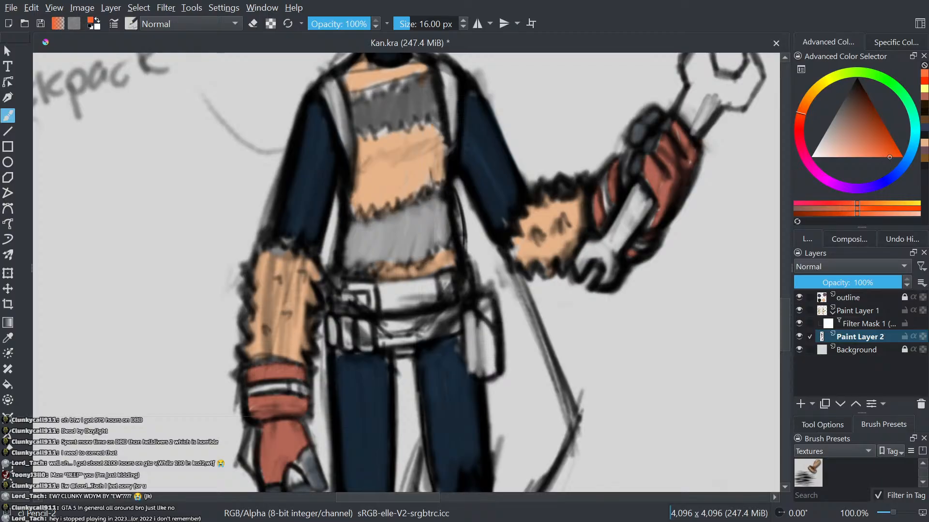
{"action": "left_click_drag", "start_coordinate": [562, 357], "coordinate": [604, 274]}
{"action": "mouse_move", "coordinate": [345, 349]}
{"action": "left_mouse_down"}
{"action": "mouse_move", "coordinate": [328, 377]}
{"action": "mouse_move", "coordinate": [344, 373]}
{"action": "left_mouse_up"}
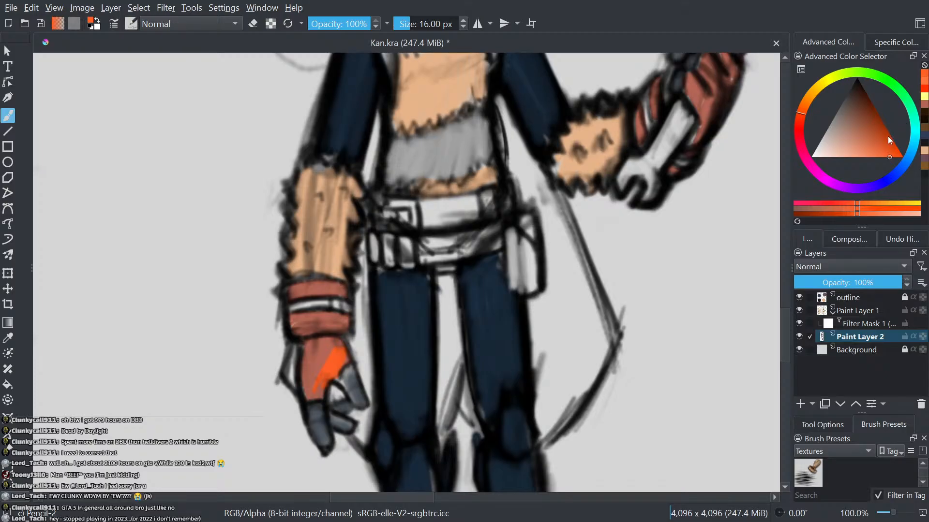
{"action": "left_click", "coordinate": [889, 134]}
{"action": "mouse_move", "coordinate": [357, 356]}
{"action": "left_mouse_down"}
{"action": "mouse_move", "coordinate": [330, 378]}
{"action": "mouse_move", "coordinate": [346, 359]}
{"action": "mouse_move", "coordinate": [332, 366]}
{"action": "mouse_move", "coordinate": [316, 397]}
{"action": "mouse_move", "coordinate": [332, 341]}
{"action": "mouse_move", "coordinate": [307, 391]}
{"action": "mouse_move", "coordinate": [319, 343]}
{"action": "mouse_move", "coordinate": [323, 373]}
{"action": "left_mouse_up"}
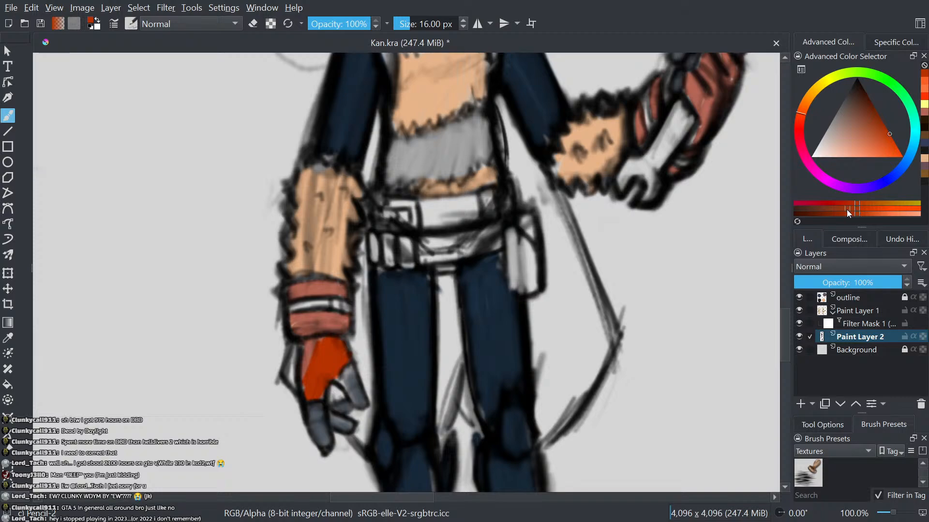
- Choose a dark rust red and repaint the lowered hand's glove and its cuff bands on Paint Layer 2
{"action": "left_click", "coordinate": [833, 211]}
{"action": "mouse_move", "coordinate": [342, 366]}
{"action": "left_mouse_down"}
{"action": "mouse_move", "coordinate": [329, 381]}
{"action": "mouse_move", "coordinate": [335, 337]}
{"action": "mouse_move", "coordinate": [309, 389]}
{"action": "mouse_move", "coordinate": [327, 336]}
{"action": "mouse_move", "coordinate": [301, 371]}
{"action": "mouse_move", "coordinate": [306, 340]}
{"action": "mouse_move", "coordinate": [309, 388]}
{"action": "left_mouse_up"}
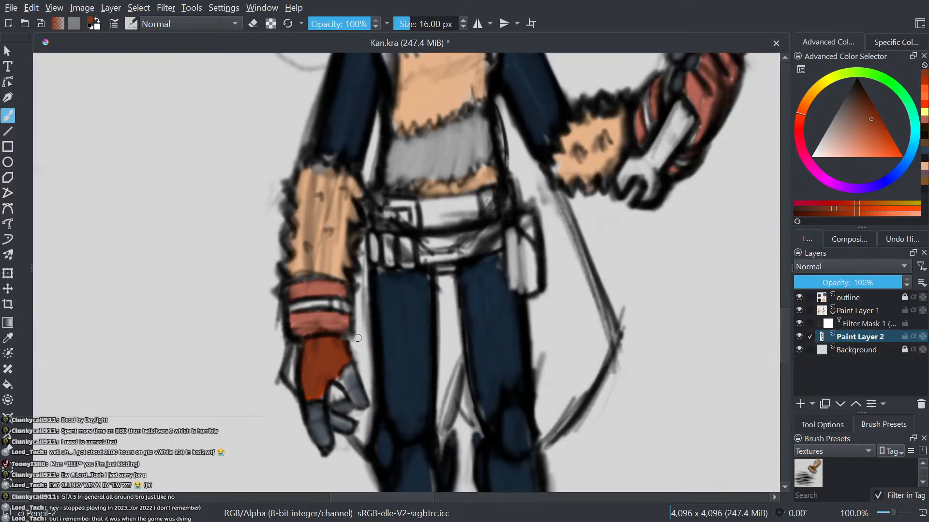
{"action": "left_click_drag", "start_coordinate": [313, 396], "coordinate": [305, 393]}
{"action": "mouse_move", "coordinate": [341, 310]}
{"action": "left_mouse_down"}
{"action": "mouse_move", "coordinate": [321, 333]}
{"action": "mouse_move", "coordinate": [323, 321]}
{"action": "mouse_move", "coordinate": [294, 331]}
{"action": "mouse_move", "coordinate": [320, 317]}
{"action": "mouse_move", "coordinate": [304, 314]}
{"action": "mouse_move", "coordinate": [291, 328]}
{"action": "mouse_move", "coordinate": [330, 319]}
{"action": "mouse_move", "coordinate": [332, 285]}
{"action": "mouse_move", "coordinate": [334, 292]}
{"action": "mouse_move", "coordinate": [300, 293]}
{"action": "mouse_move", "coordinate": [318, 284]}
{"action": "mouse_move", "coordinate": [335, 292]}
{"action": "left_mouse_up"}
- Repaint the glove of the hand holding the wrench, including its cuff bands, in the same rust red
{"action": "scroll", "coordinate": [317, 287], "scroll_direction": "down", "scroll_amount": 4}
{"action": "scroll", "coordinate": [396, 192], "scroll_direction": "up", "scroll_amount": 3}
{"action": "scroll", "coordinate": [396, 192], "scroll_direction": "up", "scroll_amount": 7}
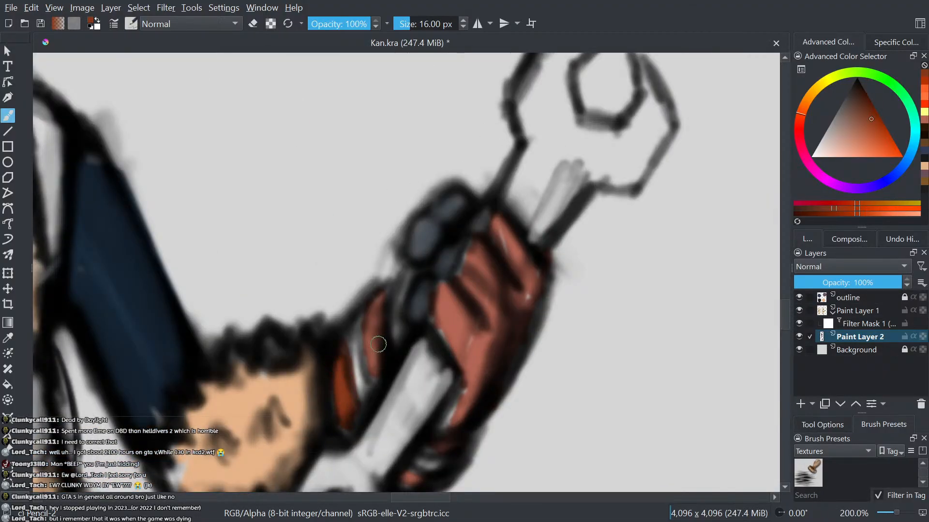
{"action": "mouse_move", "coordinate": [379, 340]}
{"action": "left_mouse_down"}
{"action": "mouse_move", "coordinate": [370, 373]}
{"action": "mouse_move", "coordinate": [366, 318]}
{"action": "mouse_move", "coordinate": [373, 360]}
{"action": "left_mouse_up"}
{"action": "scroll", "coordinate": [397, 375], "scroll_direction": "down", "scroll_amount": 2}
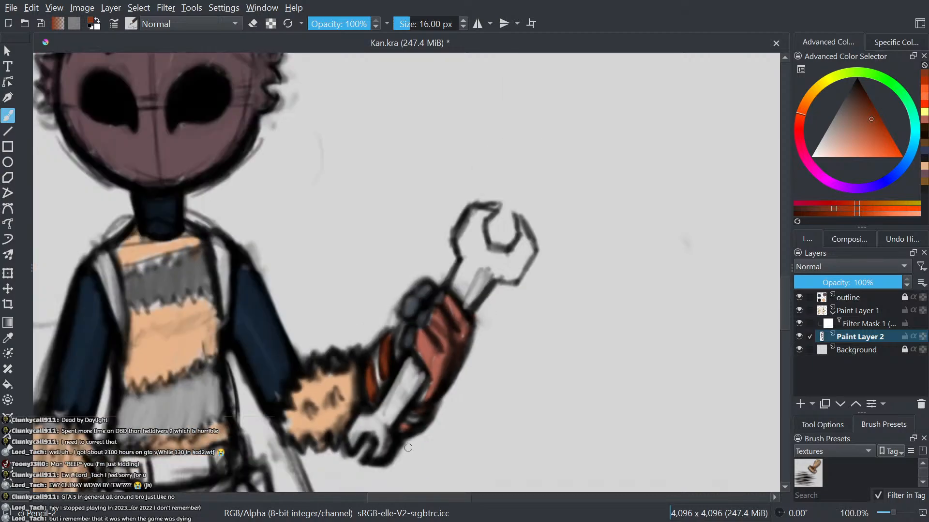
{"action": "scroll", "coordinate": [406, 446], "scroll_direction": "up", "scroll_amount": 1}
{"action": "left_click_drag", "start_coordinate": [406, 419], "coordinate": [431, 392]}
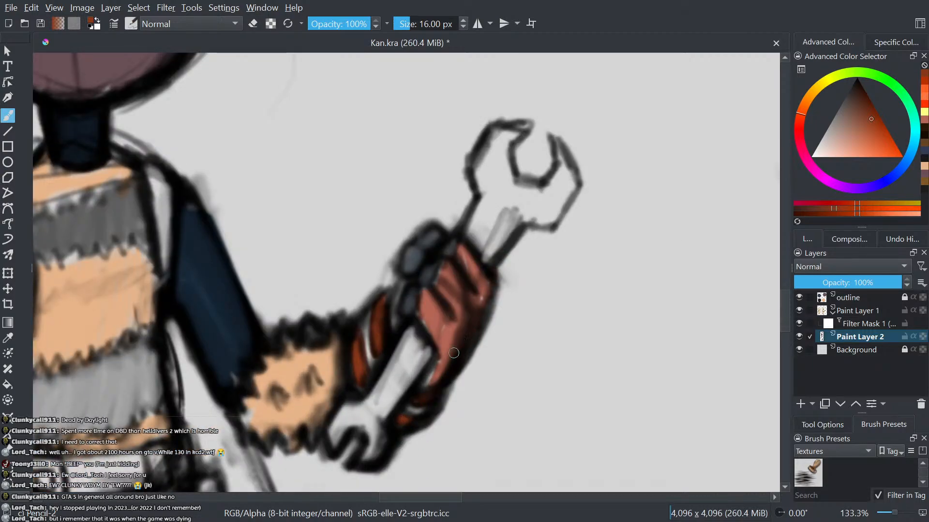
{"action": "left_click_drag", "start_coordinate": [454, 352], "coordinate": [426, 380]}
{"action": "mouse_move", "coordinate": [471, 299]}
{"action": "left_mouse_down"}
{"action": "mouse_move", "coordinate": [446, 354]}
{"action": "mouse_move", "coordinate": [452, 333]}
{"action": "mouse_move", "coordinate": [440, 346]}
{"action": "mouse_move", "coordinate": [437, 284]}
{"action": "mouse_move", "coordinate": [424, 310]}
{"action": "mouse_move", "coordinate": [425, 293]}
{"action": "left_mouse_up"}
{"action": "mouse_move", "coordinate": [461, 249]}
{"action": "left_mouse_down"}
{"action": "mouse_move", "coordinate": [473, 270]}
{"action": "mouse_move", "coordinate": [464, 249]}
{"action": "left_mouse_up"}
{"action": "scroll", "coordinate": [471, 252], "scroll_direction": "down", "scroll_amount": 3}
- Sample the dark navy from the trouser leg and paint over the grey foot beneath the lowered hand
{"action": "mouse_move", "coordinate": [445, 281]}
{"action": "left_mouse_down"}
{"action": "mouse_move", "coordinate": [467, 206]}
{"action": "mouse_move", "coordinate": [460, 193]}
{"action": "left_mouse_up"}
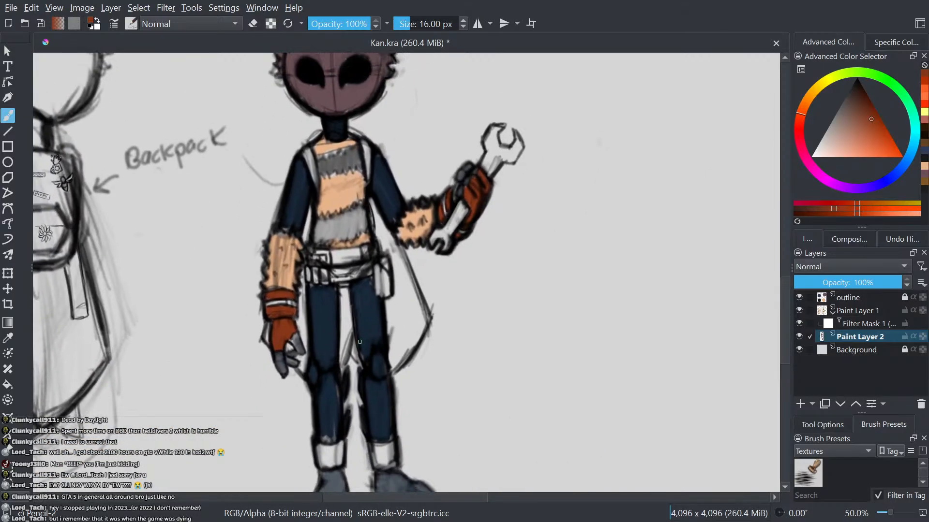
{"action": "left_click_drag", "start_coordinate": [331, 473], "coordinate": [359, 380]}
{"action": "scroll", "coordinate": [358, 380], "scroll_direction": "up", "scroll_amount": 2}
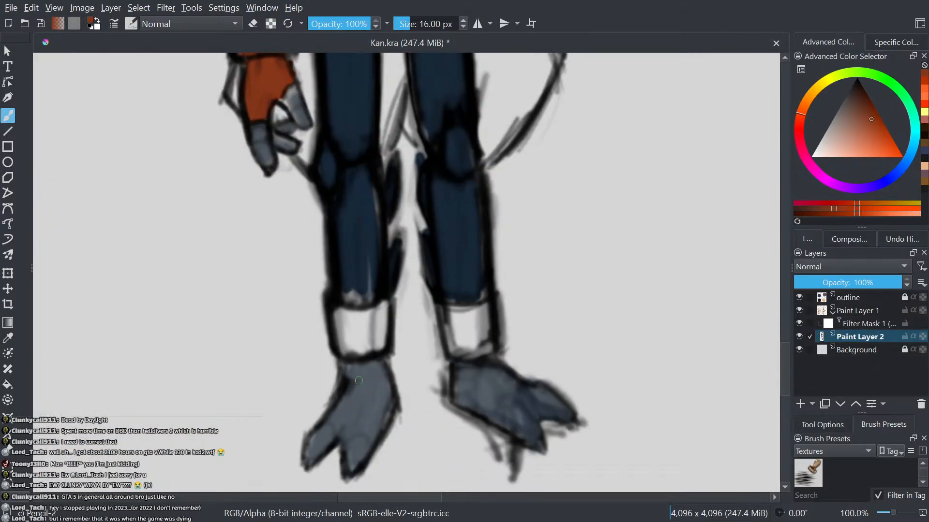
{"action": "left_click_drag", "start_coordinate": [379, 242], "coordinate": [379, 286]}
{"action": "left_click", "coordinate": [350, 248], "text": "ctrl"}
{"action": "scroll", "coordinate": [435, 328], "scroll_direction": "down", "scroll_amount": 1}
{"action": "left_click_drag", "start_coordinate": [389, 353], "coordinate": [351, 417]}
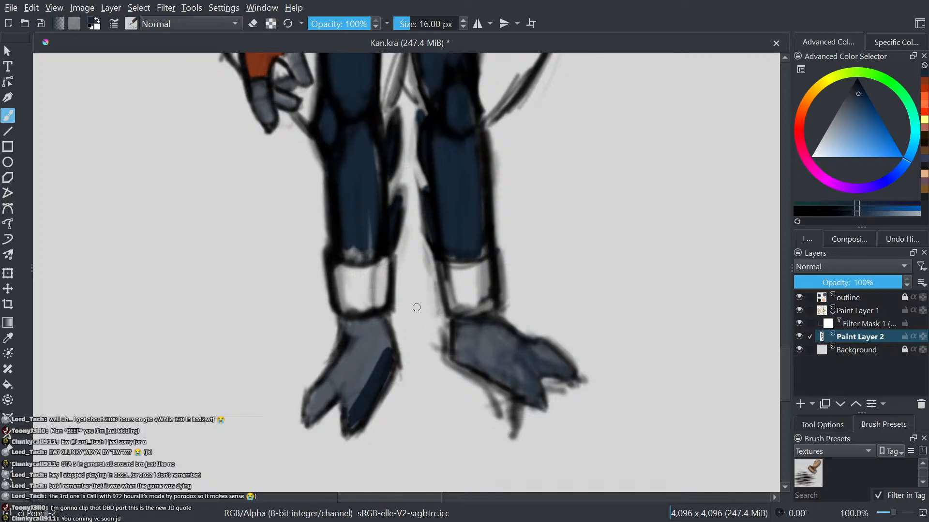
{"action": "mouse_move", "coordinate": [382, 350]}
{"action": "left_mouse_down"}
{"action": "mouse_move", "coordinate": [343, 421]}
{"action": "mouse_move", "coordinate": [382, 343]}
{"action": "mouse_move", "coordinate": [352, 428]}
{"action": "mouse_move", "coordinate": [388, 335]}
{"action": "mouse_move", "coordinate": [359, 393]}
{"action": "mouse_move", "coordinate": [375, 334]}
{"action": "mouse_move", "coordinate": [345, 389]}
{"action": "mouse_move", "coordinate": [374, 333]}
{"action": "mouse_move", "coordinate": [383, 372]}
{"action": "mouse_move", "coordinate": [352, 373]}
{"action": "mouse_move", "coordinate": [341, 388]}
{"action": "mouse_move", "coordinate": [350, 353]}
{"action": "mouse_move", "coordinate": [310, 412]}
{"action": "mouse_move", "coordinate": [313, 397]}
{"action": "mouse_move", "coordinate": [313, 418]}
{"action": "mouse_move", "coordinate": [369, 335]}
{"action": "mouse_move", "coordinate": [368, 325]}
{"action": "mouse_move", "coordinate": [347, 342]}
{"action": "mouse_move", "coordinate": [346, 327]}
{"action": "mouse_move", "coordinate": [371, 319]}
{"action": "left_mouse_up"}
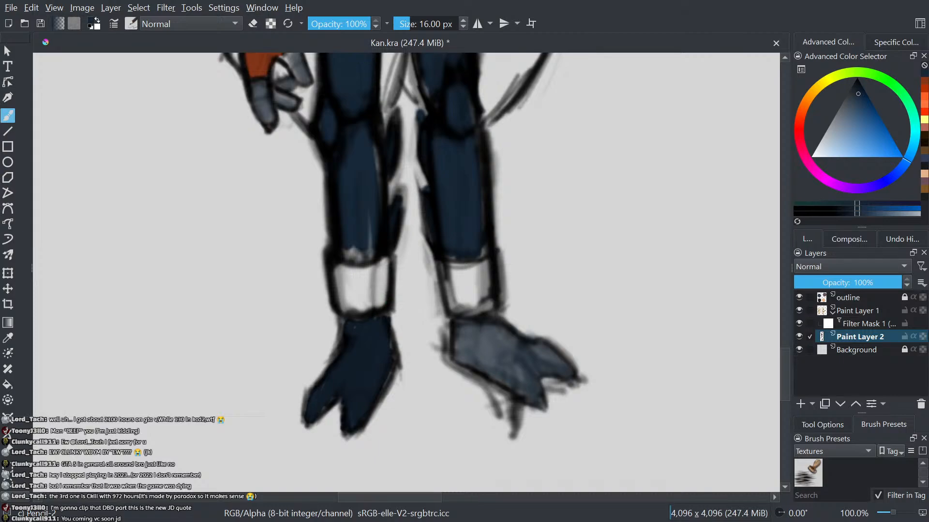
- Paint the other grey foot in the same dark navy, including its toes and upper edge
{"action": "left_click_drag", "start_coordinate": [547, 320], "coordinate": [395, 345]}
{"action": "scroll", "coordinate": [396, 348], "scroll_direction": "up", "scroll_amount": 1}
{"action": "scroll", "coordinate": [317, 335], "scroll_direction": "up", "scroll_amount": 1}
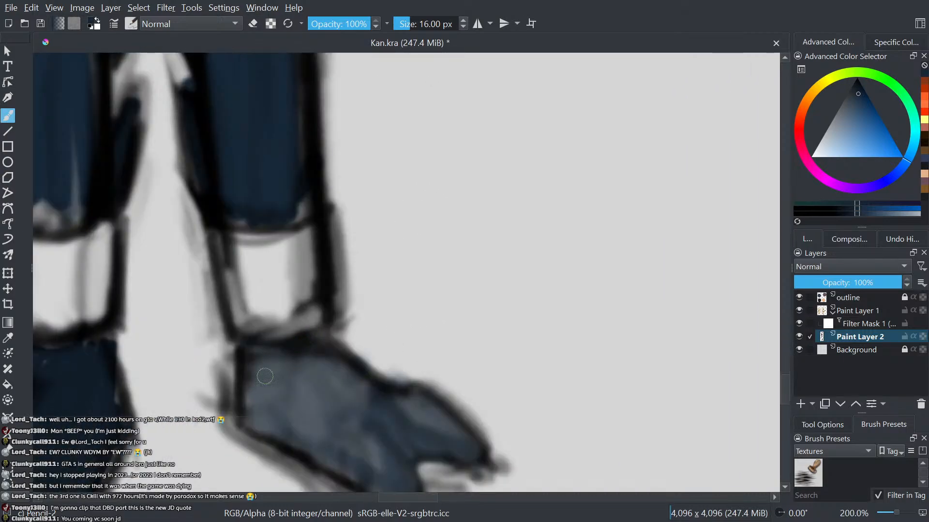
{"action": "mouse_move", "coordinate": [265, 377]}
{"action": "left_mouse_down"}
{"action": "mouse_move", "coordinate": [252, 408]}
{"action": "mouse_move", "coordinate": [253, 360]}
{"action": "mouse_move", "coordinate": [264, 376]}
{"action": "mouse_move", "coordinate": [264, 436]}
{"action": "mouse_move", "coordinate": [277, 386]}
{"action": "mouse_move", "coordinate": [312, 348]}
{"action": "mouse_move", "coordinate": [317, 373]}
{"action": "mouse_move", "coordinate": [288, 442]}
{"action": "mouse_move", "coordinate": [331, 379]}
{"action": "mouse_move", "coordinate": [351, 372]}
{"action": "mouse_move", "coordinate": [337, 420]}
{"action": "mouse_move", "coordinate": [292, 441]}
{"action": "left_mouse_up"}
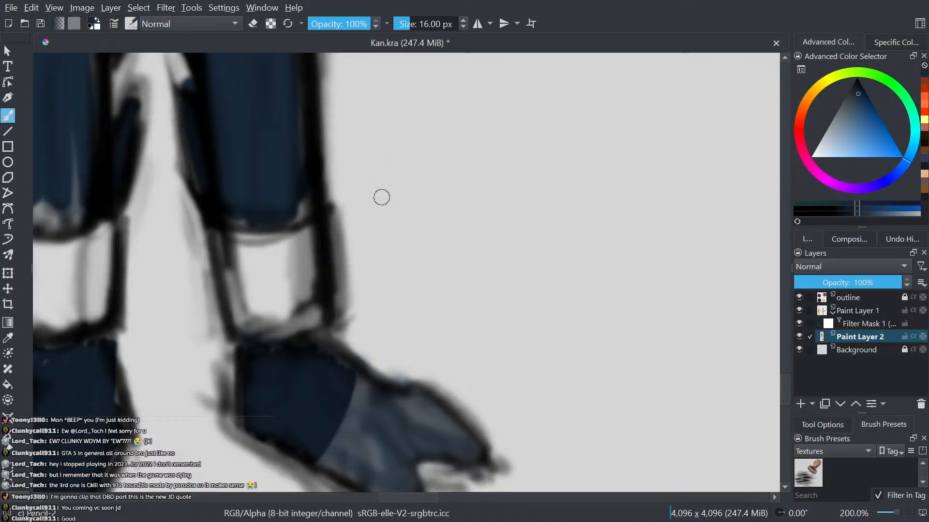
{"action": "scroll", "coordinate": [381, 252], "scroll_direction": "down", "scroll_amount": 2}
{"action": "scroll", "coordinate": [416, 368], "scroll_direction": "up", "scroll_amount": 2}
{"action": "mouse_move", "coordinate": [303, 374]}
{"action": "left_mouse_down"}
{"action": "mouse_move", "coordinate": [340, 360]}
{"action": "mouse_move", "coordinate": [282, 356]}
{"action": "mouse_move", "coordinate": [308, 333]}
{"action": "mouse_move", "coordinate": [297, 307]}
{"action": "mouse_move", "coordinate": [276, 321]}
{"action": "mouse_move", "coordinate": [292, 363]}
{"action": "mouse_move", "coordinate": [357, 363]}
{"action": "left_mouse_up"}
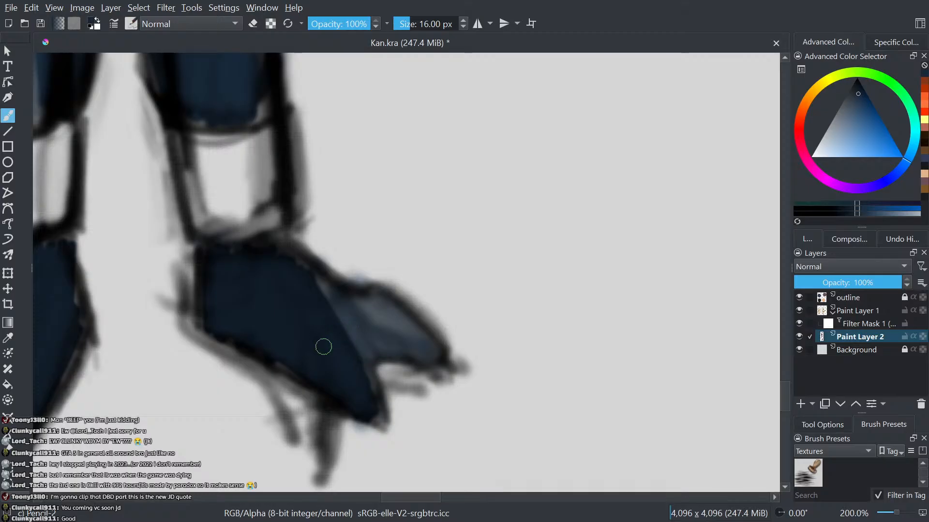
{"action": "mouse_move", "coordinate": [400, 342]}
{"action": "left_mouse_down"}
{"action": "mouse_move", "coordinate": [393, 317]}
{"action": "mouse_move", "coordinate": [403, 319]}
{"action": "mouse_move", "coordinate": [350, 302]}
{"action": "mouse_move", "coordinate": [376, 346]}
{"action": "mouse_move", "coordinate": [427, 360]}
{"action": "mouse_move", "coordinate": [389, 305]}
{"action": "mouse_move", "coordinate": [431, 363]}
{"action": "mouse_move", "coordinate": [360, 342]}
{"action": "mouse_move", "coordinate": [355, 319]}
{"action": "mouse_move", "coordinate": [297, 266]}
{"action": "mouse_move", "coordinate": [356, 340]}
{"action": "mouse_move", "coordinate": [436, 348]}
{"action": "mouse_move", "coordinate": [398, 290]}
{"action": "left_mouse_up"}
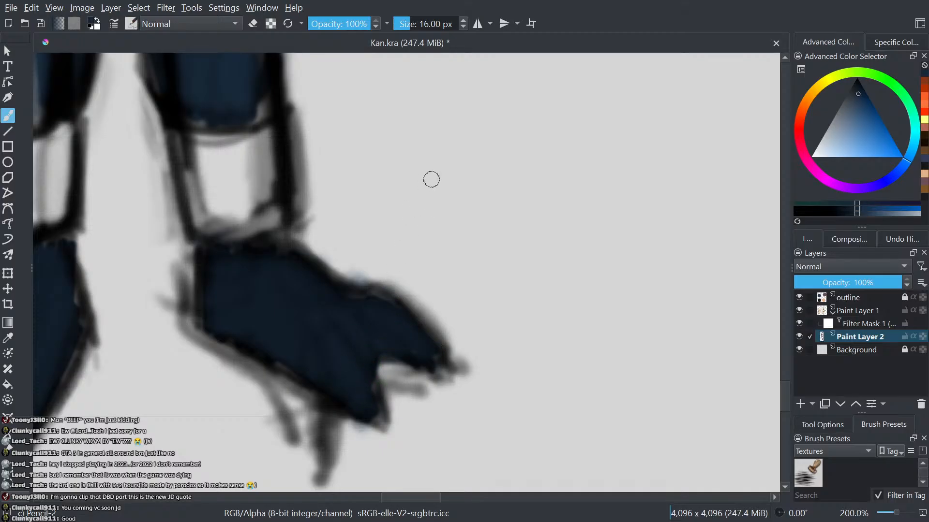
{"action": "mouse_move", "coordinate": [400, 332]}
{"action": "left_mouse_down"}
{"action": "mouse_move", "coordinate": [400, 317]}
{"action": "mouse_move", "coordinate": [369, 289]}
{"action": "left_mouse_up"}
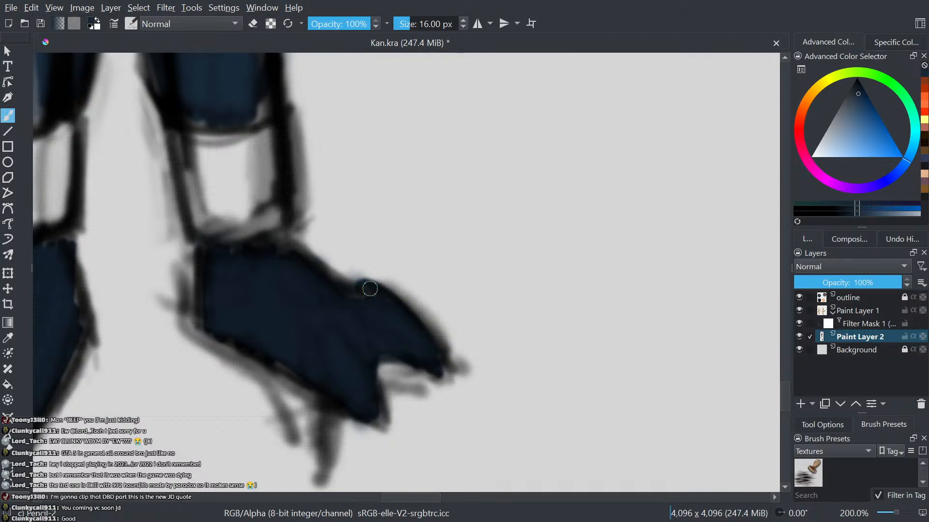
- Review the navy feet and rust gloves against the whole front-view character, and examine the uncoloured belt up close
{"action": "scroll", "coordinate": [323, 314], "scroll_direction": "down", "scroll_amount": 2}
{"action": "left_click_drag", "start_coordinate": [331, 336], "coordinate": [411, 442]}
{"action": "scroll", "coordinate": [410, 441], "scroll_direction": "up", "scroll_amount": 1}
{"action": "scroll", "coordinate": [406, 433], "scroll_direction": "down", "scroll_amount": 6}
{"action": "scroll", "coordinate": [337, 350], "scroll_direction": "up", "scroll_amount": 2}
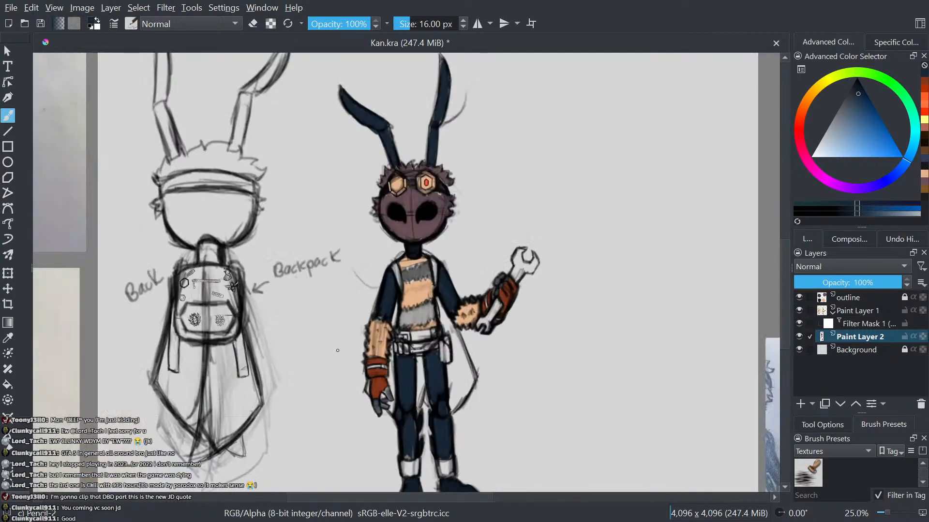
{"action": "scroll", "coordinate": [337, 350], "scroll_direction": "up", "scroll_amount": 5}
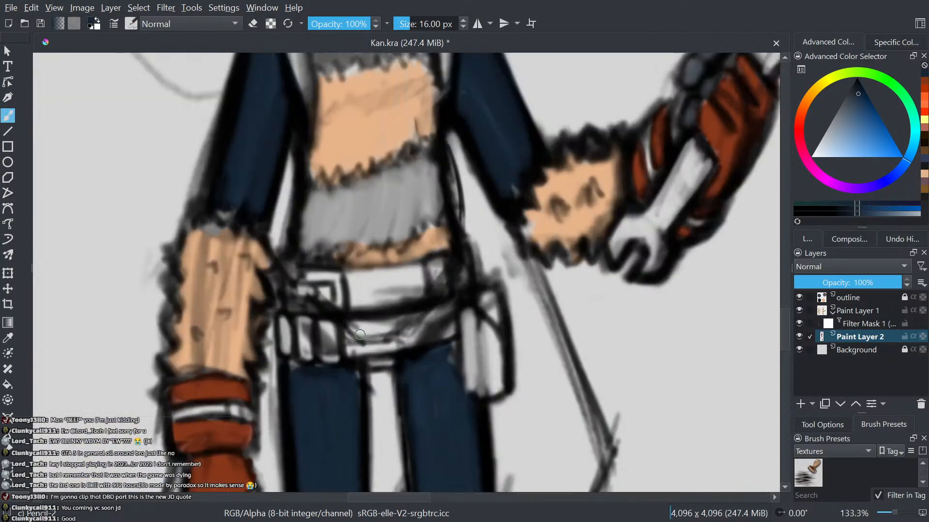
{"action": "scroll", "coordinate": [360, 334], "scroll_direction": "up", "scroll_amount": 1}
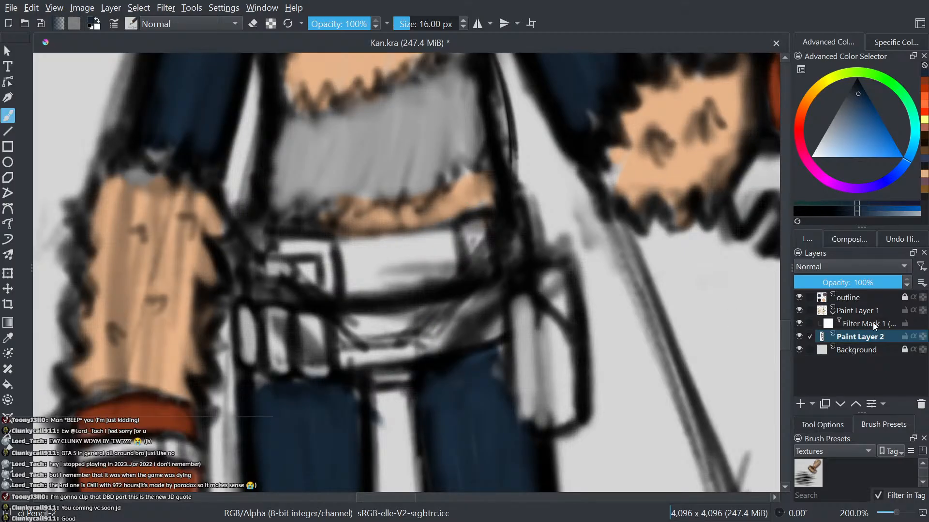
{"action": "left_click_drag", "start_coordinate": [269, 387], "coordinate": [313, 378]}
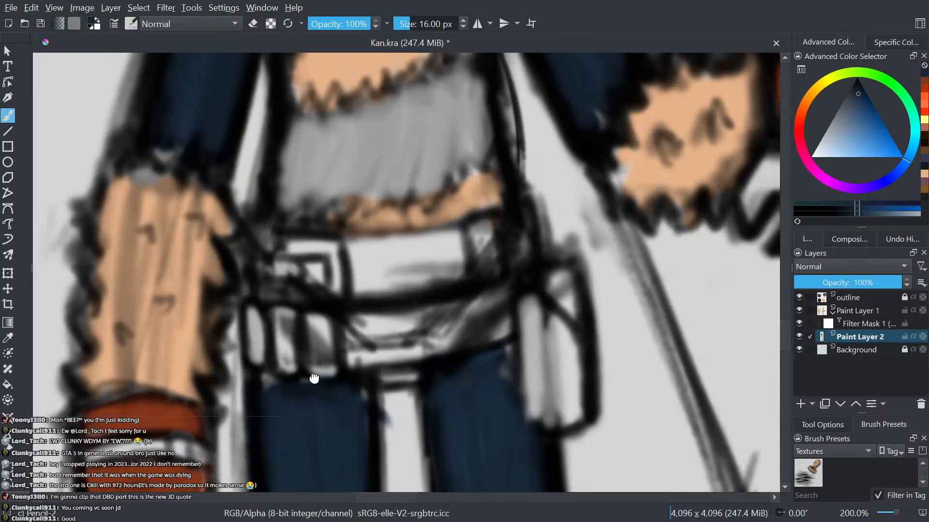
- Sample the Dark Brown reference swatch, lighten the colour, and paint the lower section of the belt with it
{"action": "scroll", "coordinate": [314, 378], "scroll_direction": "down", "scroll_amount": 4}
{"action": "scroll", "coordinate": [396, 449], "scroll_direction": "up", "scroll_amount": 1}
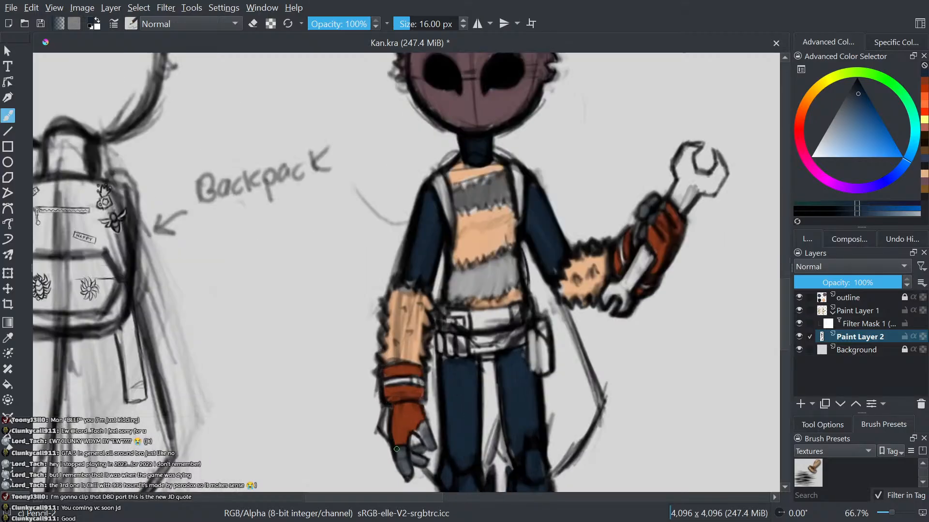
{"action": "scroll", "coordinate": [469, 433], "scroll_direction": "down", "scroll_amount": 5}
{"action": "scroll", "coordinate": [418, 363], "scroll_direction": "up", "scroll_amount": 2}
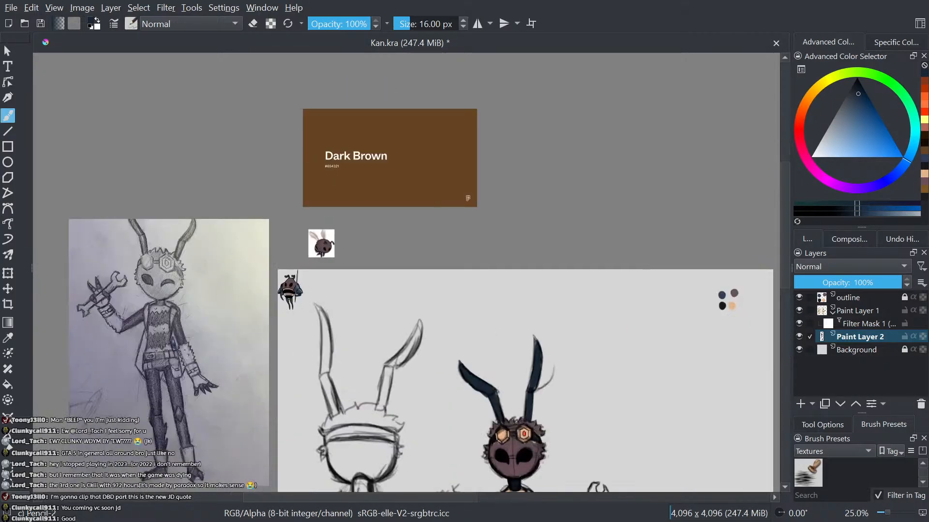
{"action": "left_click", "coordinate": [410, 183], "text": "ctrl"}
{"action": "scroll", "coordinate": [469, 241], "scroll_direction": "down", "scroll_amount": 6}
{"action": "scroll", "coordinate": [451, 240], "scroll_direction": "up", "scroll_amount": 6}
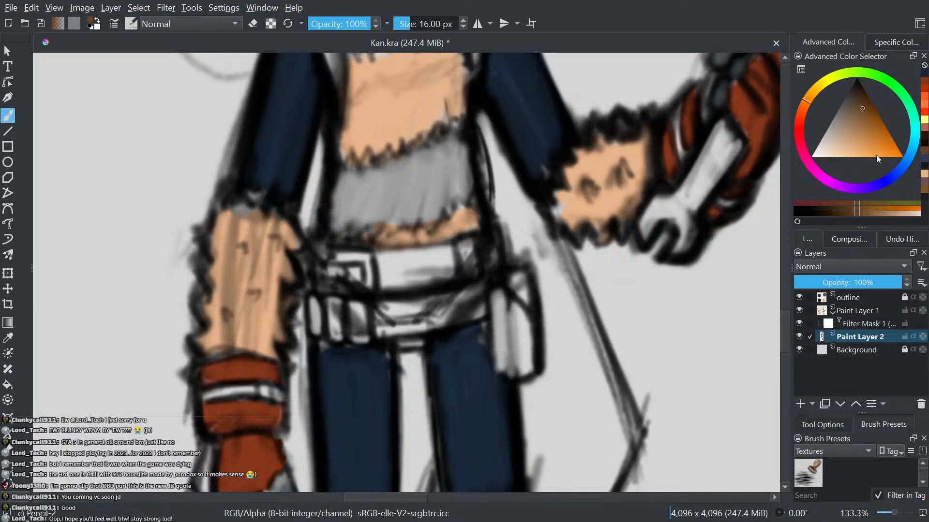
{"action": "left_click", "coordinate": [875, 216]}
{"action": "scroll", "coordinate": [409, 350], "scroll_direction": "up", "scroll_amount": 3}
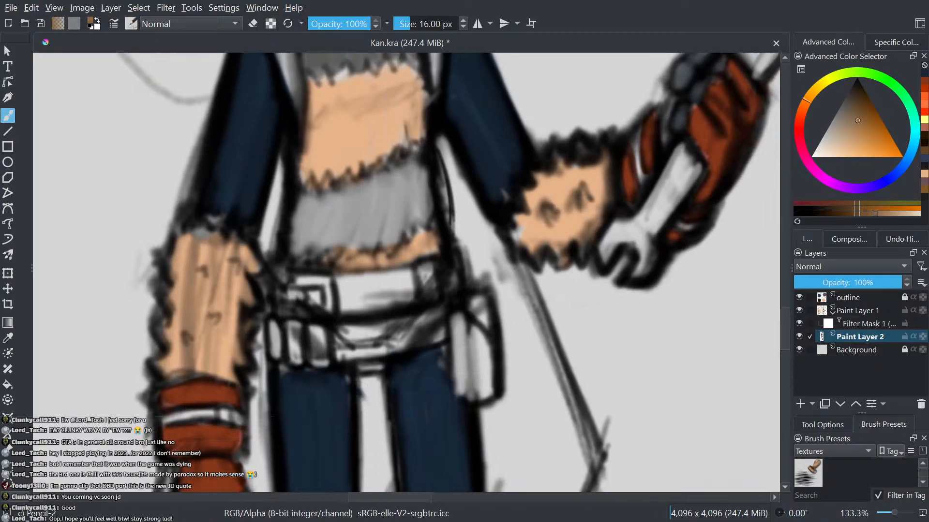
{"action": "mouse_move", "coordinate": [438, 332]}
{"action": "left_mouse_down"}
{"action": "mouse_move", "coordinate": [476, 287]}
{"action": "mouse_move", "coordinate": [446, 333]}
{"action": "mouse_move", "coordinate": [453, 294]}
{"action": "mouse_move", "coordinate": [428, 325]}
{"action": "mouse_move", "coordinate": [452, 281]}
{"action": "mouse_move", "coordinate": [426, 324]}
{"action": "mouse_move", "coordinate": [431, 299]}
{"action": "mouse_move", "coordinate": [380, 359]}
{"action": "mouse_move", "coordinate": [403, 308]}
{"action": "mouse_move", "coordinate": [391, 309]}
{"action": "mouse_move", "coordinate": [356, 355]}
{"action": "mouse_move", "coordinate": [343, 356]}
{"action": "mouse_move", "coordinate": [361, 308]}
{"action": "mouse_move", "coordinate": [314, 353]}
{"action": "mouse_move", "coordinate": [312, 319]}
{"action": "left_mouse_up"}
{"action": "scroll", "coordinate": [315, 310], "scroll_direction": "down", "scroll_amount": 4}
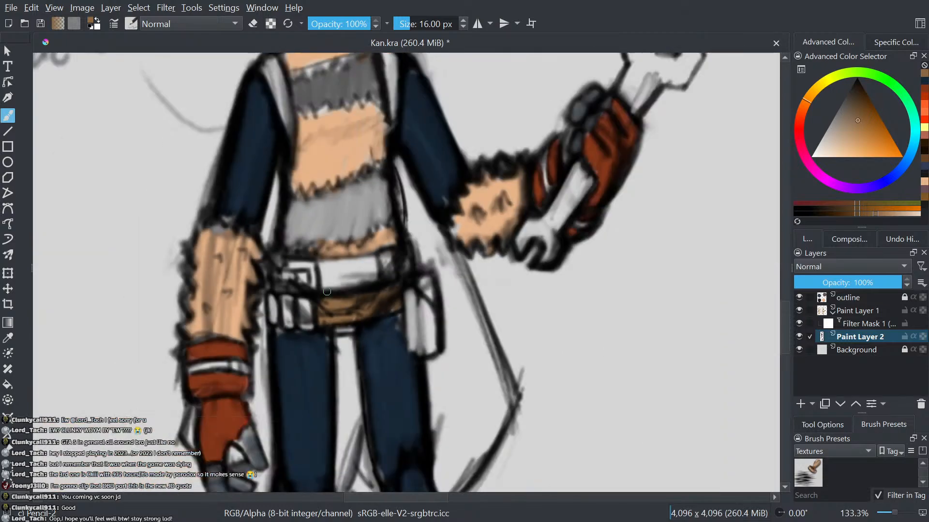
- Paint the upper section of the belt in the same lightened brown
{"action": "scroll", "coordinate": [320, 264], "scroll_direction": "up", "scroll_amount": 4}
{"action": "mouse_move", "coordinate": [421, 300]}
{"action": "left_mouse_down"}
{"action": "mouse_move", "coordinate": [415, 249]}
{"action": "mouse_move", "coordinate": [394, 298]}
{"action": "mouse_move", "coordinate": [387, 295]}
{"action": "mouse_move", "coordinate": [391, 260]}
{"action": "mouse_move", "coordinate": [344, 313]}
{"action": "mouse_move", "coordinate": [347, 264]}
{"action": "mouse_move", "coordinate": [312, 290]}
{"action": "left_mouse_up"}
{"action": "scroll", "coordinate": [312, 290], "scroll_direction": "down", "scroll_amount": 1}
{"action": "scroll", "coordinate": [435, 484], "scroll_direction": "down", "scroll_amount": 3}
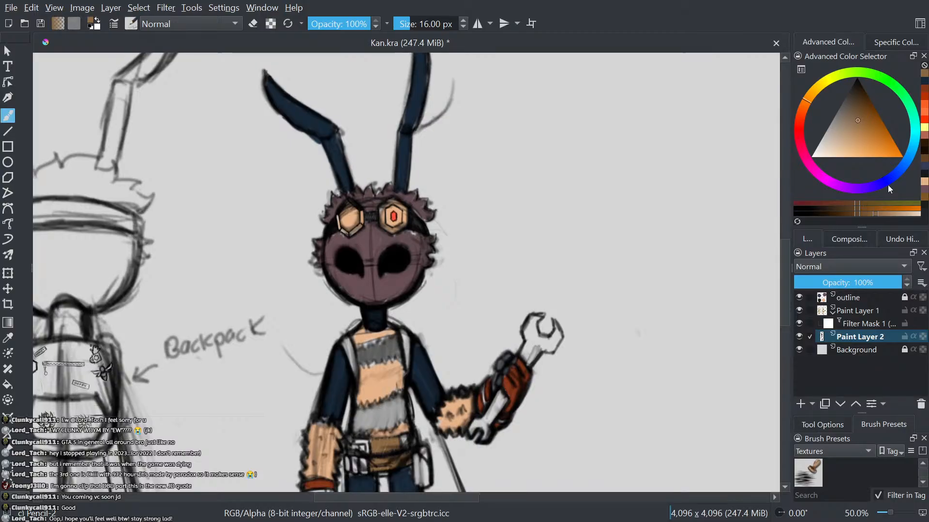
- Sample the unmodified Dark Brown from the reference swatch and repaint the belt's upper section with it
{"action": "scroll", "coordinate": [373, 452], "scroll_direction": "up", "scroll_amount": 1}
{"action": "scroll", "coordinate": [391, 415], "scroll_direction": "down", "scroll_amount": 4}
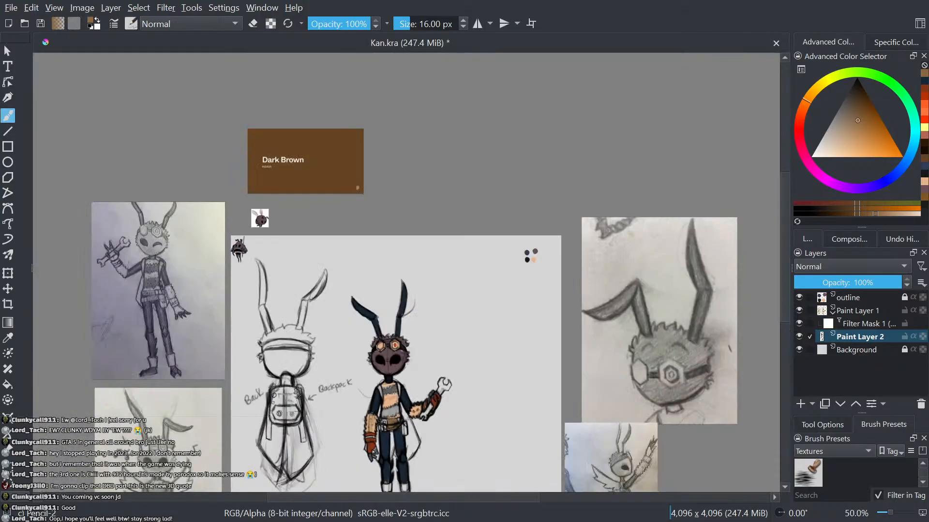
{"action": "scroll", "coordinate": [303, 240], "scroll_direction": "up", "scroll_amount": 1}
{"action": "left_click", "coordinate": [302, 143], "text": "ctrl"}
{"action": "scroll", "coordinate": [379, 205], "scroll_direction": "down", "scroll_amount": 2}
{"action": "scroll", "coordinate": [504, 450], "scroll_direction": "up", "scroll_amount": 3}
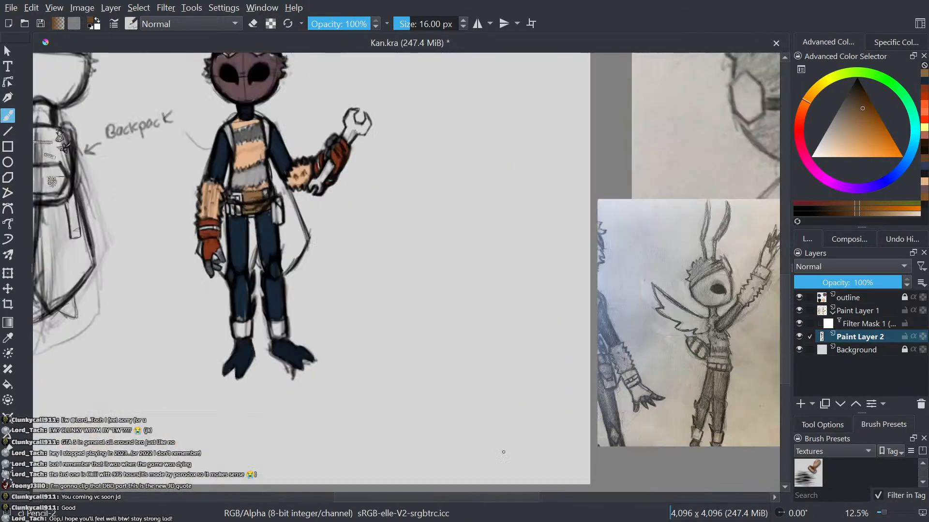
{"action": "left_click_drag", "start_coordinate": [313, 335], "coordinate": [501, 358]}
{"action": "scroll", "coordinate": [477, 285], "scroll_direction": "up", "scroll_amount": 1}
{"action": "left_click_drag", "start_coordinate": [470, 266], "coordinate": [480, 390]}
{"action": "scroll", "coordinate": [440, 313], "scroll_direction": "up", "scroll_amount": 2}
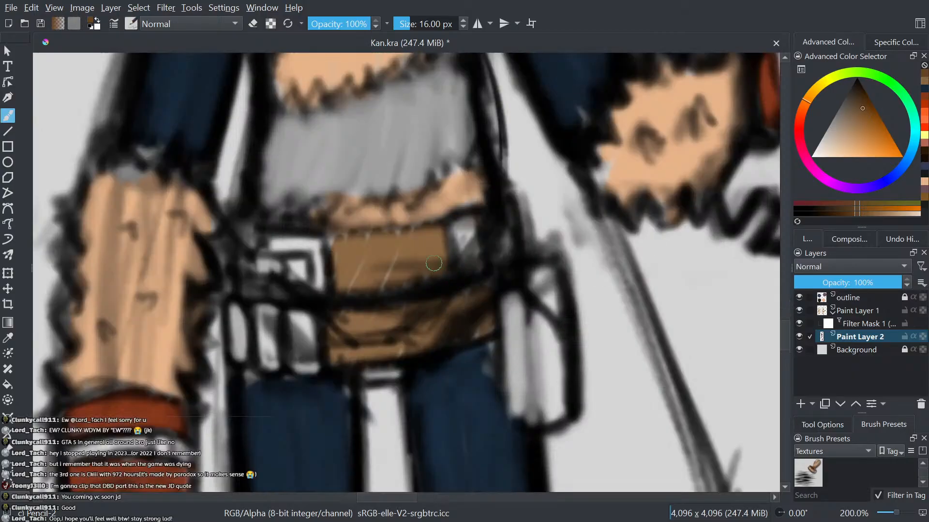
{"action": "mouse_move", "coordinate": [433, 266]}
{"action": "left_mouse_down"}
{"action": "mouse_move", "coordinate": [438, 228]}
{"action": "mouse_move", "coordinate": [433, 262]}
{"action": "mouse_move", "coordinate": [435, 231]}
{"action": "mouse_move", "coordinate": [408, 272]}
{"action": "mouse_move", "coordinate": [394, 280]}
{"action": "mouse_move", "coordinate": [402, 241]}
{"action": "mouse_move", "coordinate": [355, 285]}
{"action": "mouse_move", "coordinate": [364, 239]}
{"action": "mouse_move", "coordinate": [336, 281]}
{"action": "mouse_move", "coordinate": [335, 263]}
{"action": "mouse_move", "coordinate": [416, 234]}
{"action": "mouse_move", "coordinate": [339, 247]}
{"action": "left_mouse_up"}
{"action": "scroll", "coordinate": [339, 248], "scroll_direction": "down", "scroll_amount": 2}
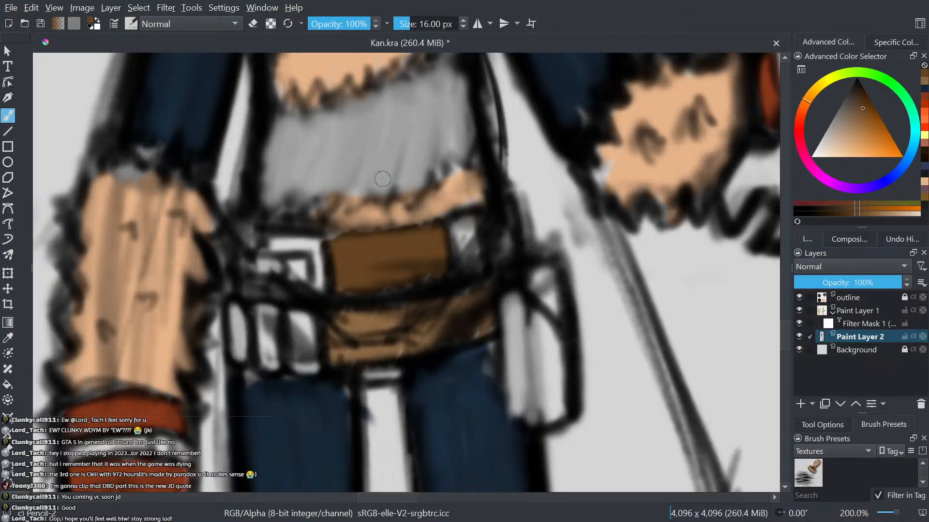
- Paint the small centre of the belt buckle in the same dark brown as the belt's upper section
{"action": "scroll", "coordinate": [334, 300], "scroll_direction": "up", "scroll_amount": 5}
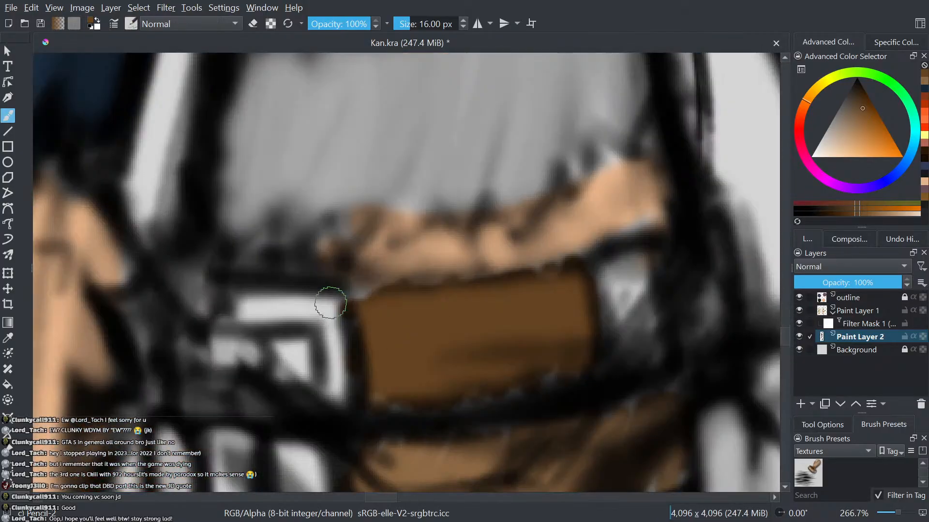
{"action": "mouse_move", "coordinate": [299, 345]}
{"action": "left_mouse_down"}
{"action": "mouse_move", "coordinate": [305, 373]}
{"action": "mouse_move", "coordinate": [271, 352]}
{"action": "mouse_move", "coordinate": [277, 372]}
{"action": "left_mouse_up"}
{"action": "mouse_move", "coordinate": [342, 314]}
{"action": "left_mouse_down"}
{"action": "mouse_move", "coordinate": [363, 296]}
{"action": "mouse_move", "coordinate": [356, 329]}
{"action": "left_mouse_up"}
{"action": "scroll", "coordinate": [375, 389], "scroll_direction": "down", "scroll_amount": 3}
{"action": "scroll", "coordinate": [382, 390], "scroll_direction": "up", "scroll_amount": 3}
{"action": "scroll", "coordinate": [498, 405], "scroll_direction": "down", "scroll_amount": 3}
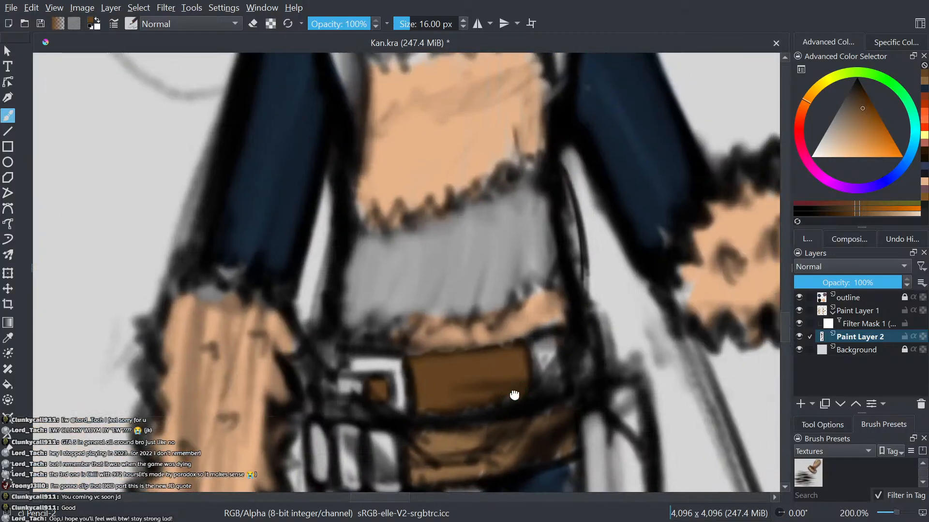
{"action": "scroll", "coordinate": [363, 388], "scroll_direction": "up", "scroll_amount": 2}
{"action": "left_click_drag", "start_coordinate": [342, 346], "coordinate": [290, 352]}
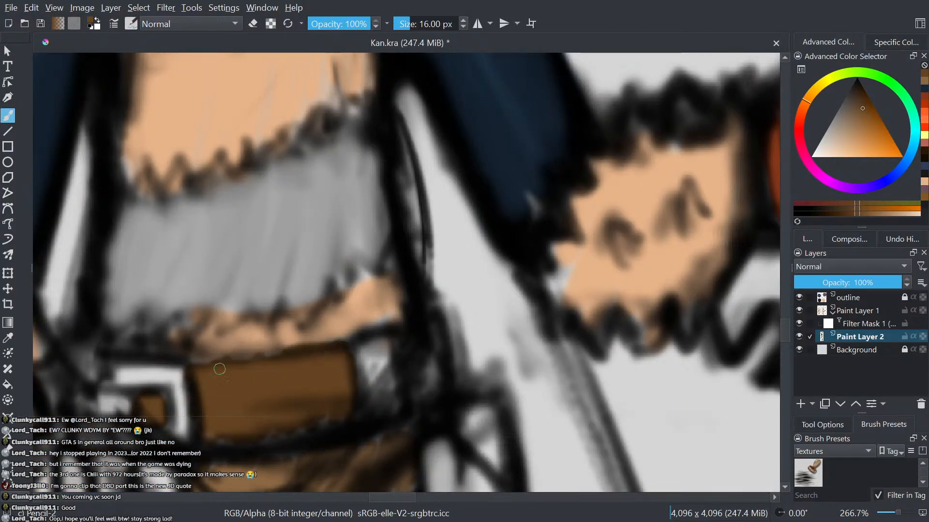
{"action": "left_click_drag", "start_coordinate": [301, 427], "coordinate": [266, 434]}
{"action": "scroll", "coordinate": [261, 420], "scroll_direction": "down", "scroll_amount": 3}
{"action": "scroll", "coordinate": [387, 368], "scroll_direction": "up", "scroll_amount": 2}
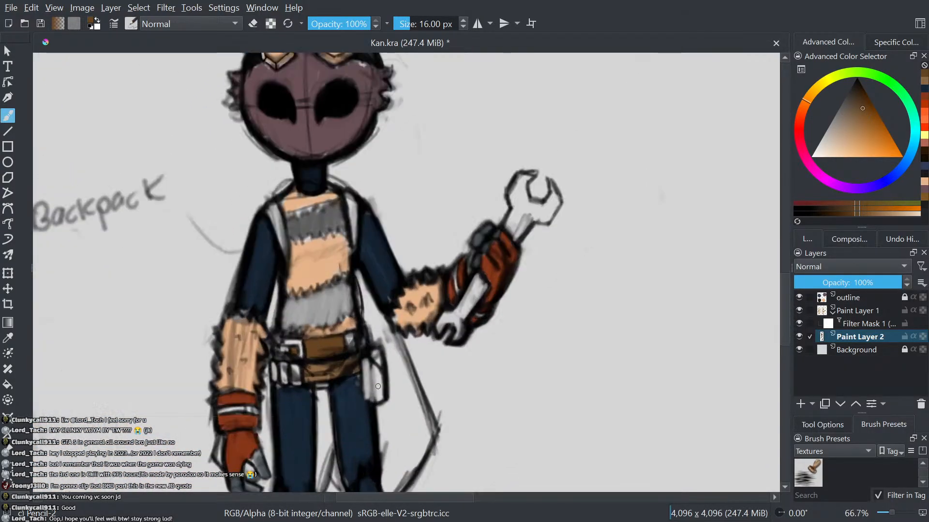
{"action": "scroll", "coordinate": [415, 356], "scroll_direction": "up", "scroll_amount": 1}
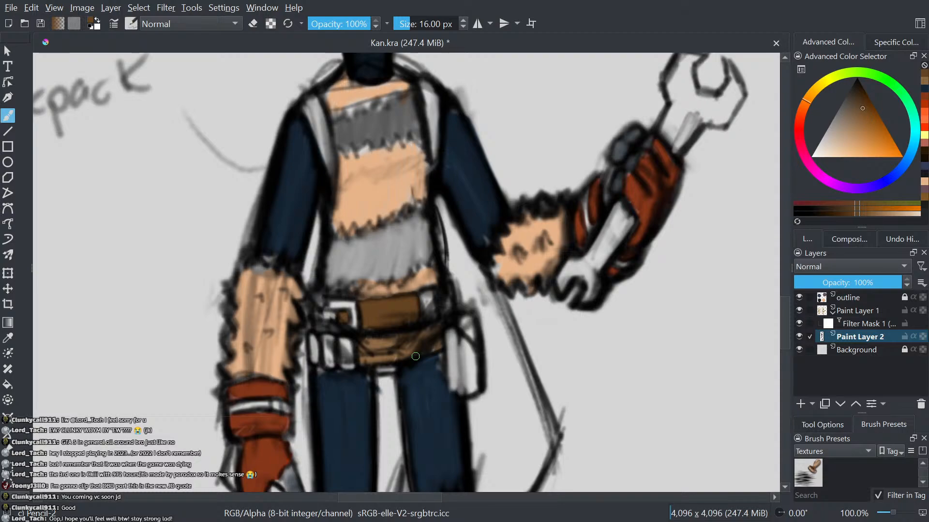
{"action": "scroll", "coordinate": [414, 356], "scroll_direction": "down", "scroll_amount": 4}
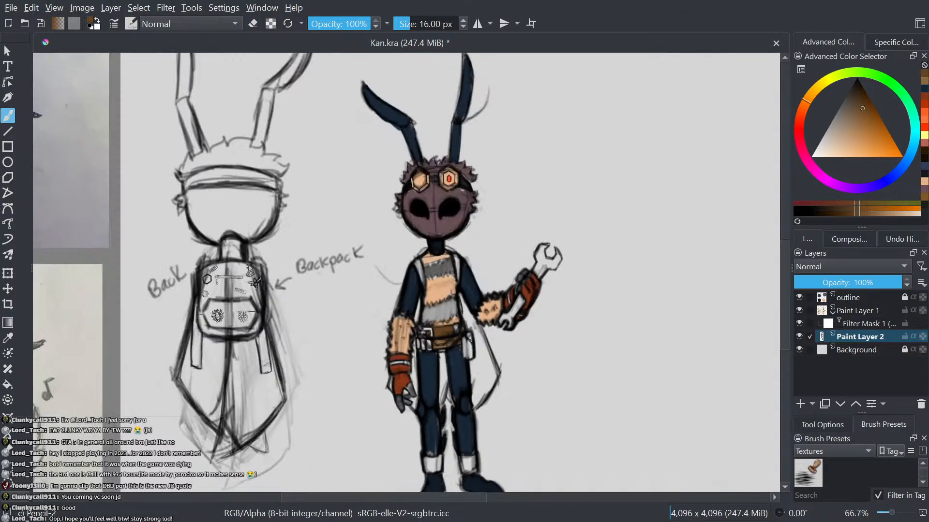
- Try a filter mask on Paint Layer 2 with greyscale and more saturated versions of the character's colours, and delete the mask
{"action": "left_click", "coordinate": [873, 339]}
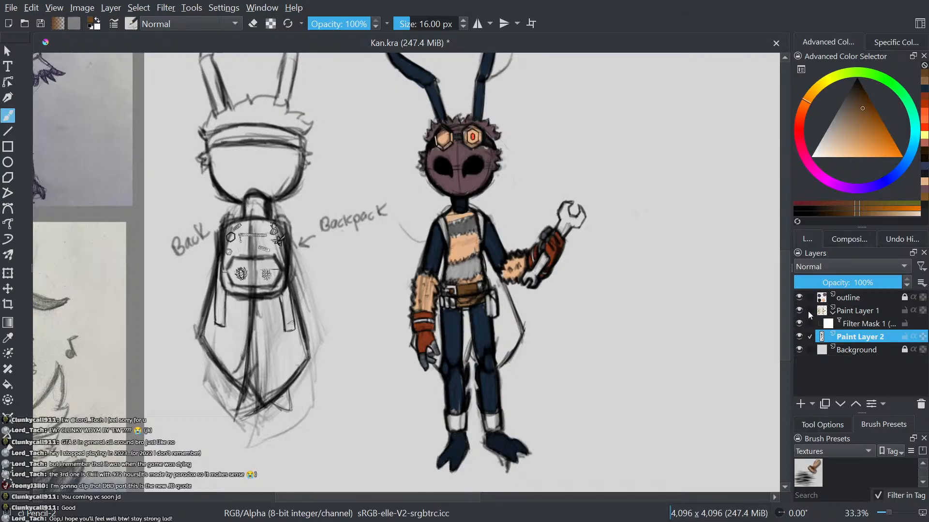
{"action": "left_click", "coordinate": [708, 346]}
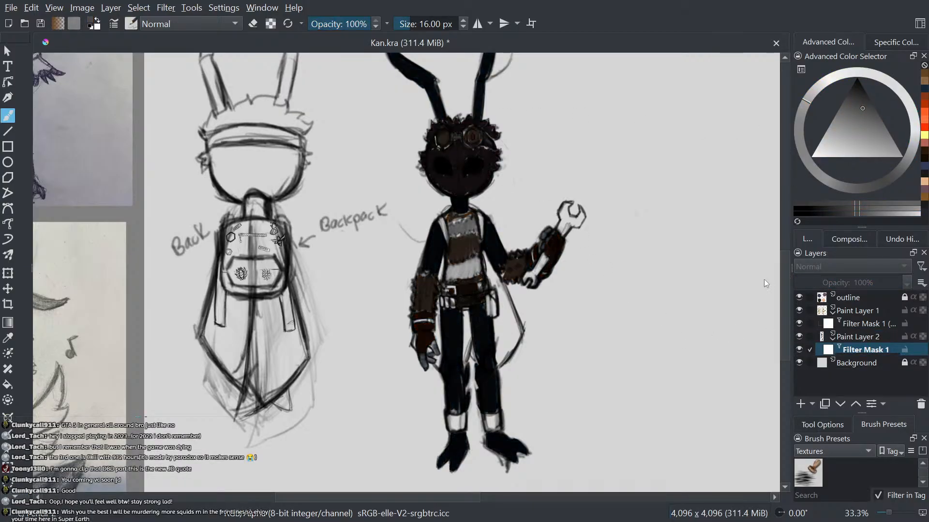
{"action": "left_click_drag", "start_coordinate": [749, 283], "coordinate": [835, 275]}
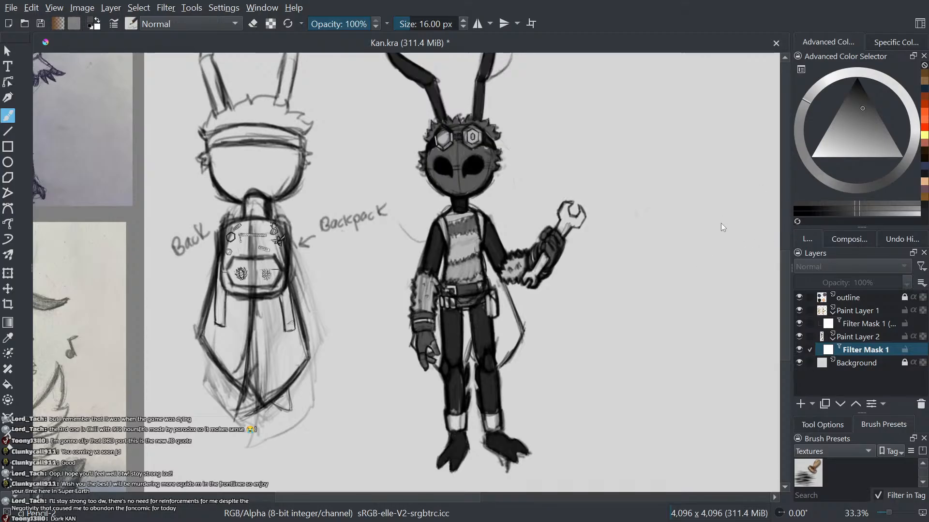
{"action": "key", "text": "ctrl+z"}
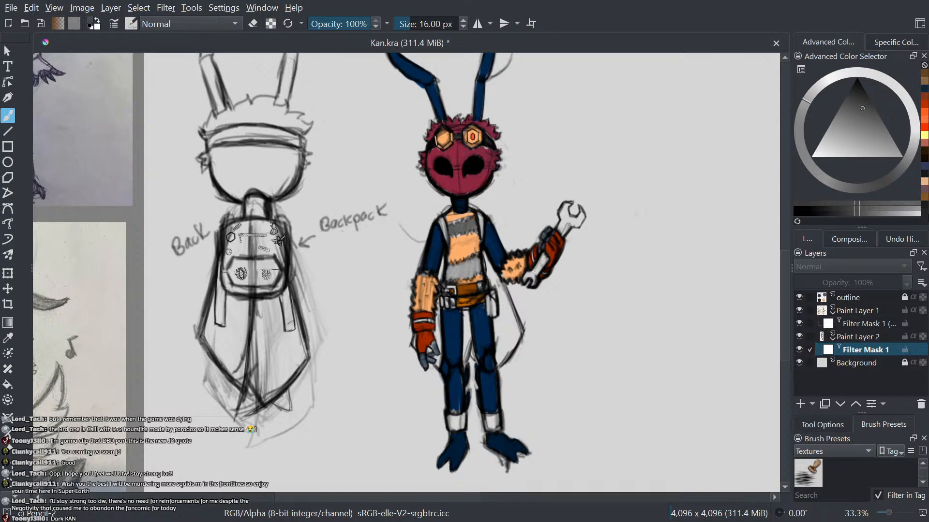
{"action": "key", "text": "ctrl+z"}
{"action": "key", "text": "ctrl+shift+z"}
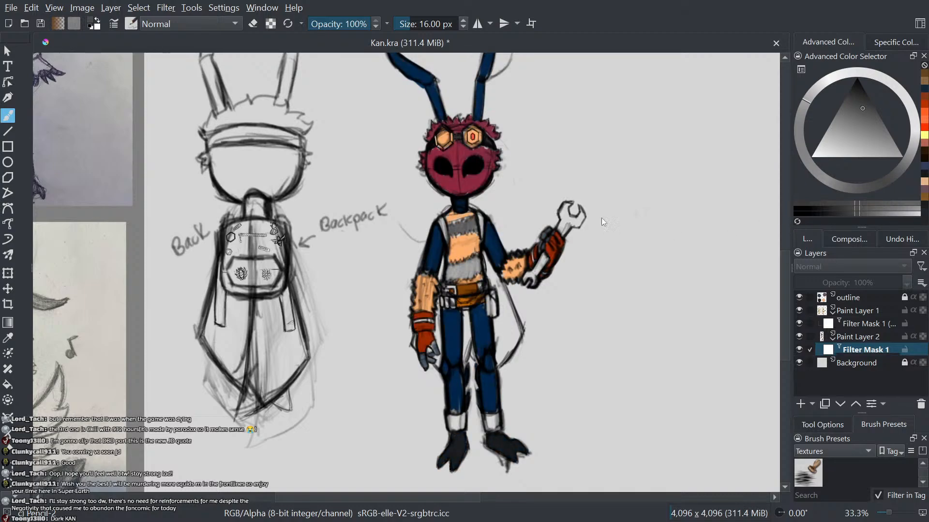
{"action": "key", "text": "ctrl+z"}
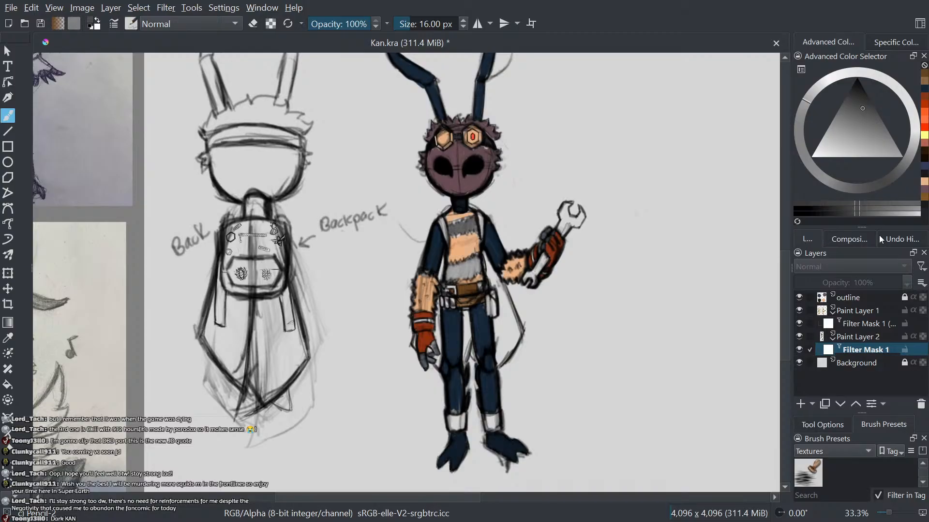
{"action": "key", "text": "ctrl+shift+z"}
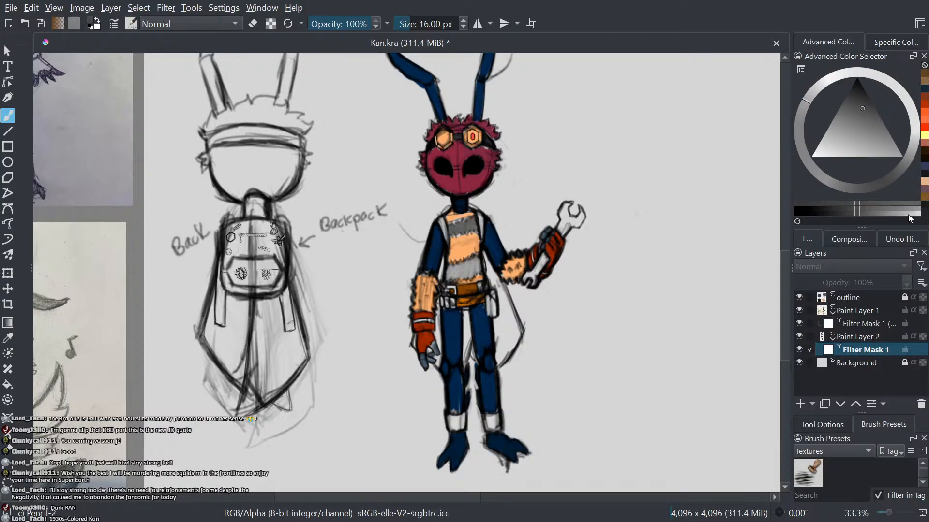
{"action": "key", "text": "ctrl+z"}
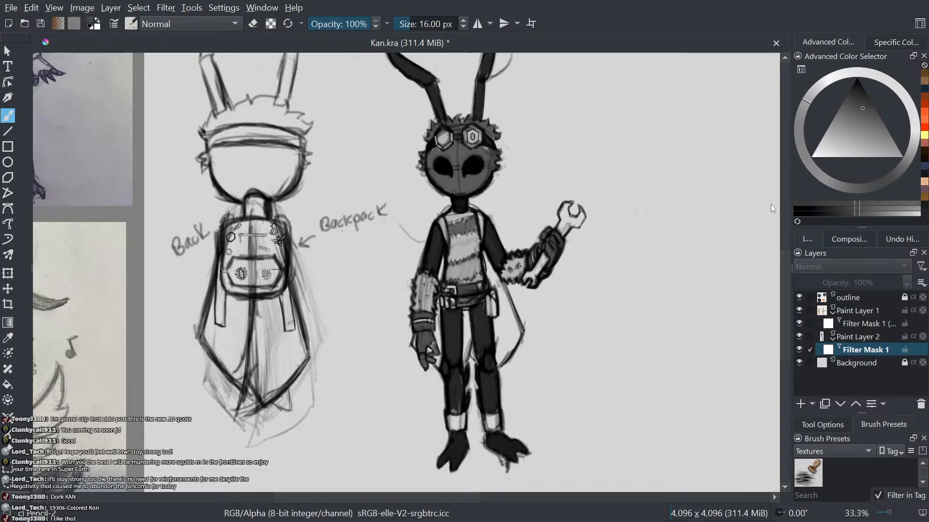
{"action": "key", "text": "ctrl+z"}
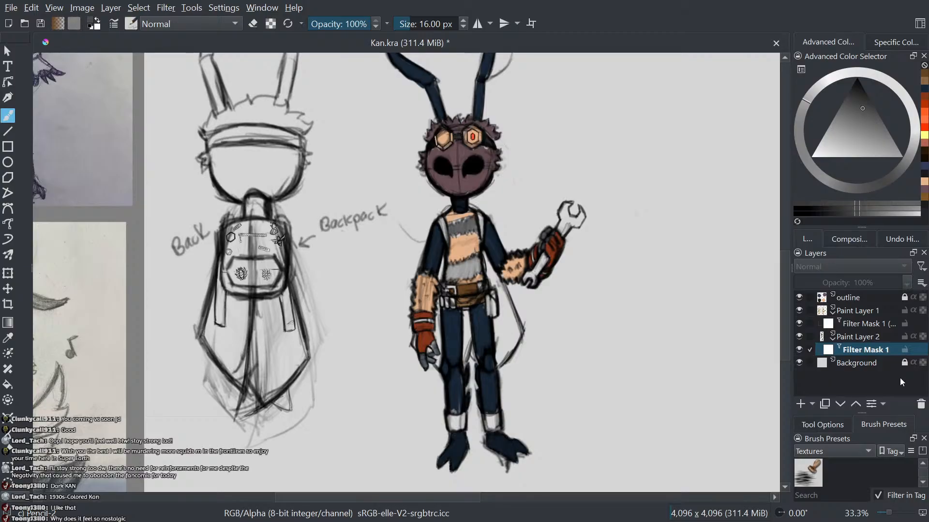
{"action": "key", "text": "shift+Delete"}
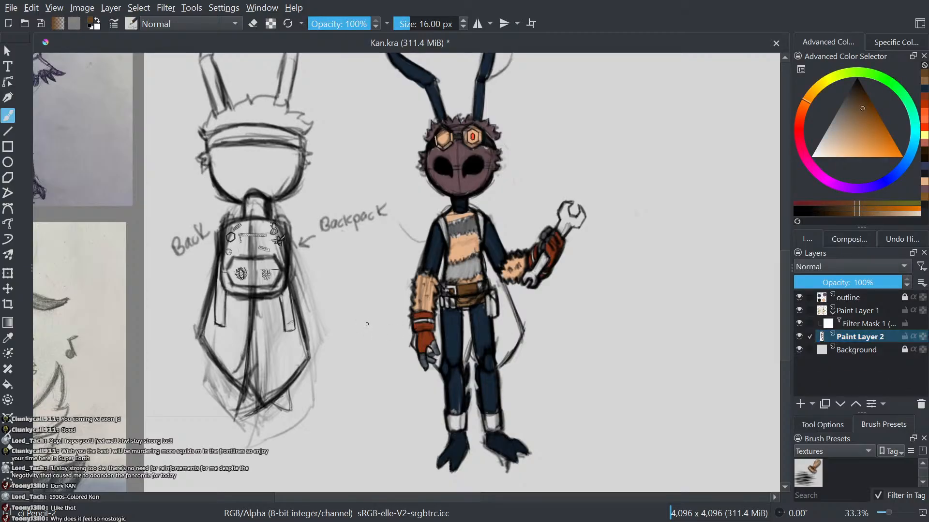
- Review the colours across the whole front-view character, and examine the uncoloured belt buckle up close
{"action": "scroll", "coordinate": [479, 300], "scroll_direction": "up", "scroll_amount": 1}
{"action": "scroll", "coordinate": [479, 300], "scroll_direction": "down", "scroll_amount": 2}
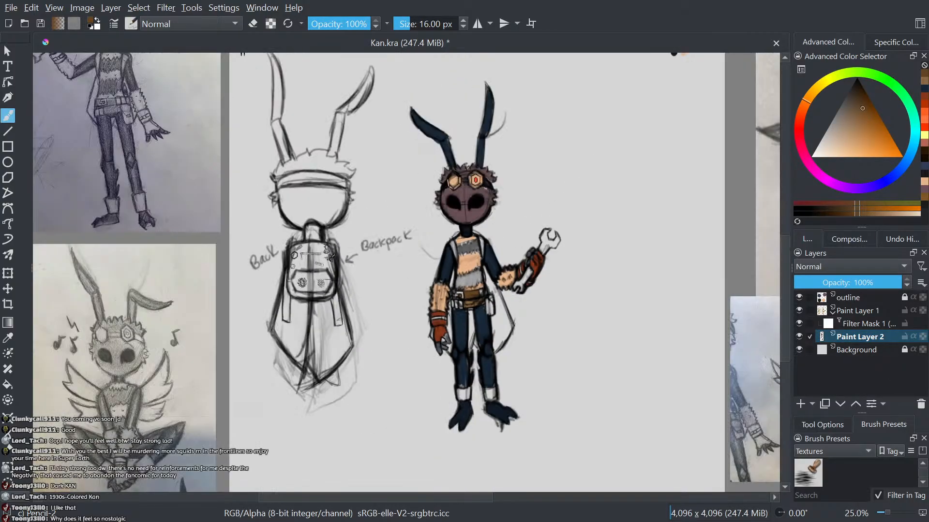
{"action": "left_click_drag", "start_coordinate": [430, 293], "coordinate": [406, 398]}
{"action": "scroll", "coordinate": [381, 335], "scroll_direction": "up", "scroll_amount": 5}
{"action": "scroll", "coordinate": [348, 317], "scroll_direction": "down", "scroll_amount": 3}
{"action": "scroll", "coordinate": [398, 315], "scroll_direction": "down", "scroll_amount": 4}
{"action": "scroll", "coordinate": [391, 309], "scroll_direction": "up", "scroll_amount": 4}
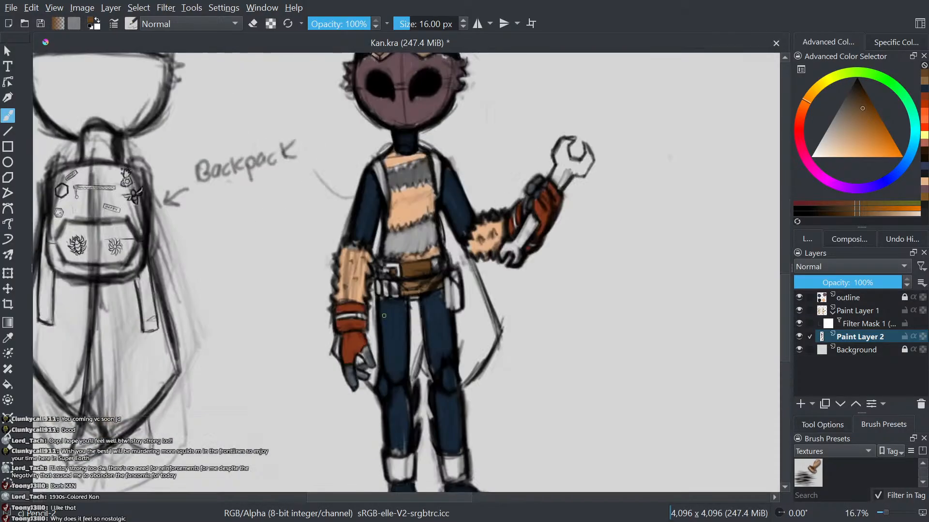
{"action": "left_click_drag", "start_coordinate": [390, 305], "coordinate": [375, 340]}
{"action": "scroll", "coordinate": [375, 340], "scroll_direction": "up", "scroll_amount": 2}
{"action": "left_click_drag", "start_coordinate": [378, 273], "coordinate": [349, 304]}
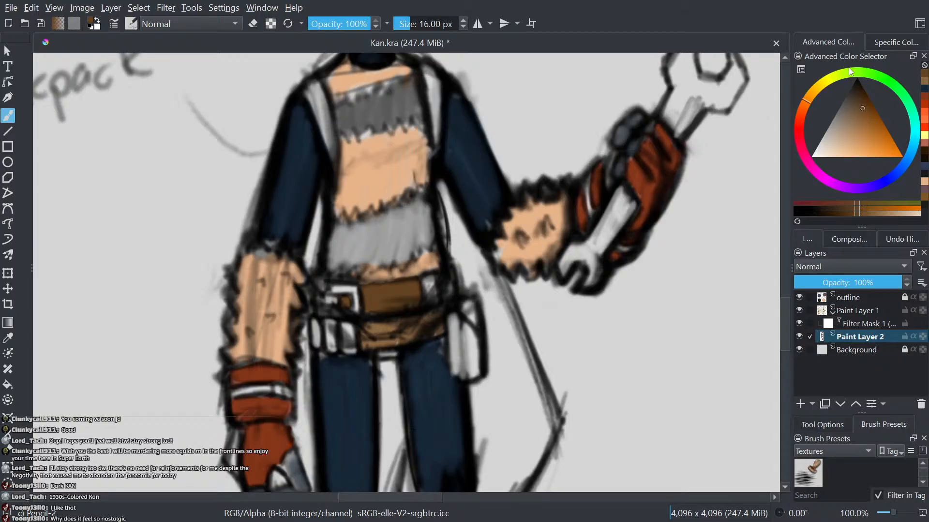
{"action": "left_click_drag", "start_coordinate": [366, 410], "coordinate": [402, 508]}
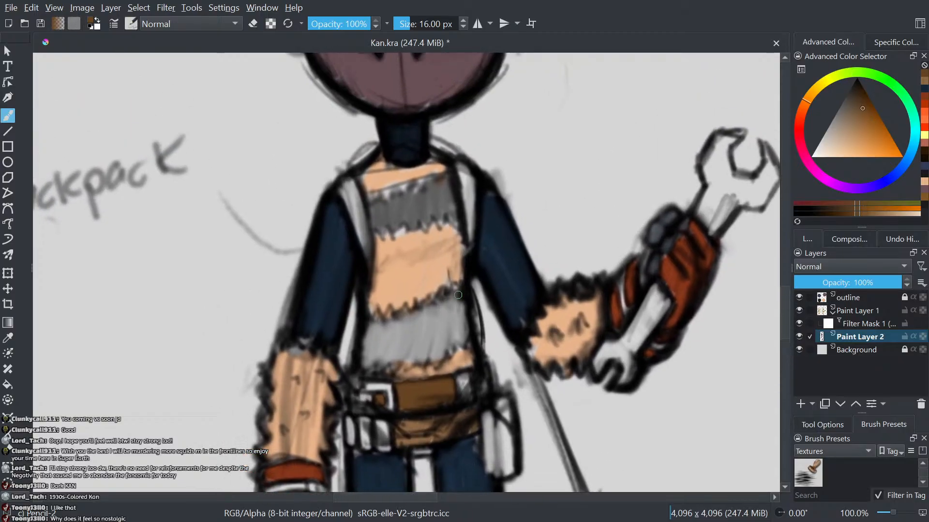
{"action": "scroll", "coordinate": [460, 333], "scroll_direction": "up", "scroll_amount": 2}
{"action": "left_click_drag", "start_coordinate": [460, 333], "coordinate": [533, 280]}
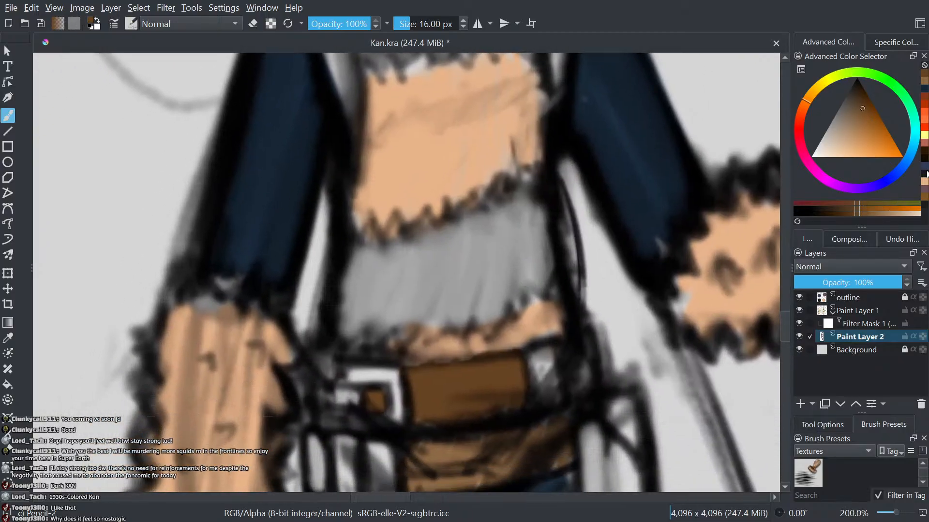
- Choose a bright light yellow and paint the frame of the belt buckle with it
{"action": "left_click", "coordinate": [835, 76]}
{"action": "left_click_drag", "start_coordinate": [855, 143], "coordinate": [862, 187]}
{"action": "left_click_drag", "start_coordinate": [460, 334], "coordinate": [442, 309]}
{"action": "mouse_move", "coordinate": [377, 380]}
{"action": "left_mouse_down"}
{"action": "mouse_move", "coordinate": [382, 397]}
{"action": "mouse_move", "coordinate": [329, 348]}
{"action": "mouse_move", "coordinate": [333, 378]}
{"action": "mouse_move", "coordinate": [342, 371]}
{"action": "mouse_move", "coordinate": [292, 328]}
{"action": "left_mouse_up"}
{"action": "scroll", "coordinate": [344, 370], "scroll_direction": "down", "scroll_amount": 2}
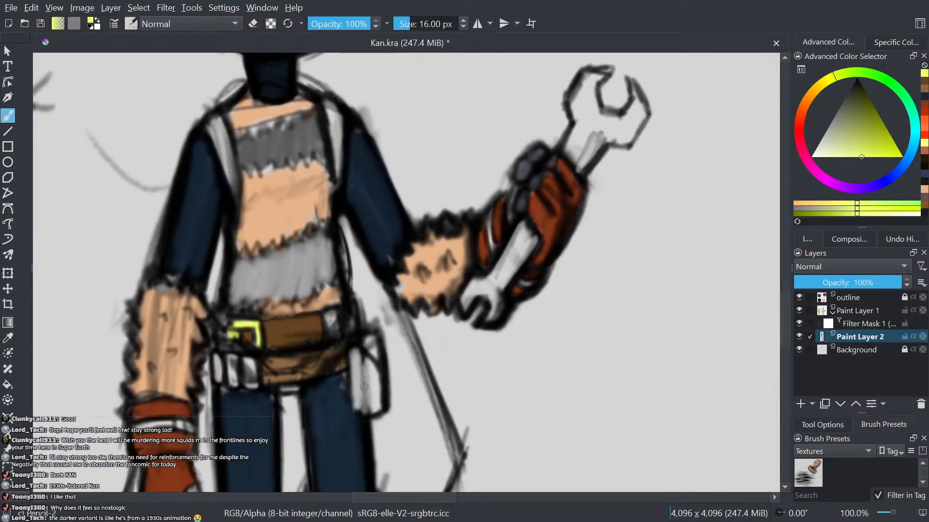
- Sample the brown of the belt's lower section, lighten it to a tan, and paint the small pouches below the buckle
{"action": "left_click_drag", "start_coordinate": [380, 355], "coordinate": [476, 314]}
{"action": "scroll", "coordinate": [476, 314], "scroll_direction": "down", "scroll_amount": 1}
{"action": "scroll", "coordinate": [400, 339], "scroll_direction": "up", "scroll_amount": 3}
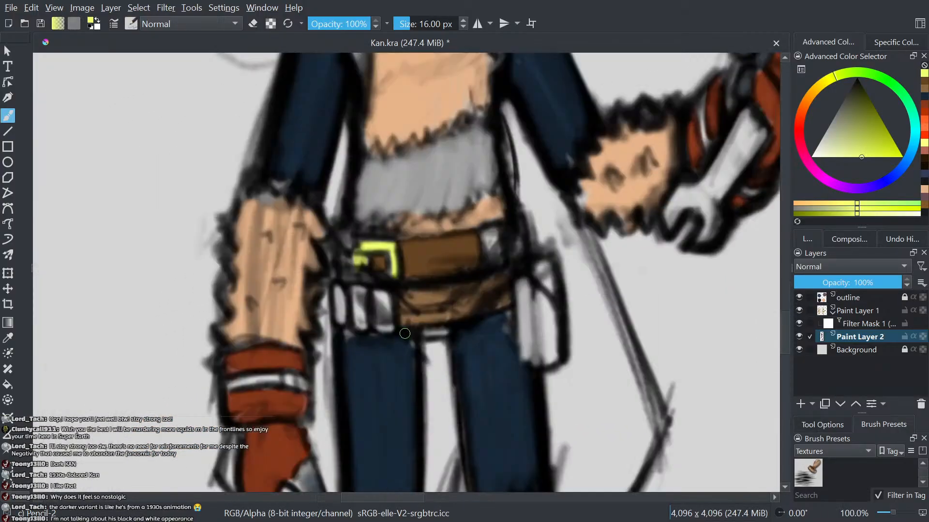
{"action": "left_click", "coordinate": [448, 278], "text": "ctrl"}
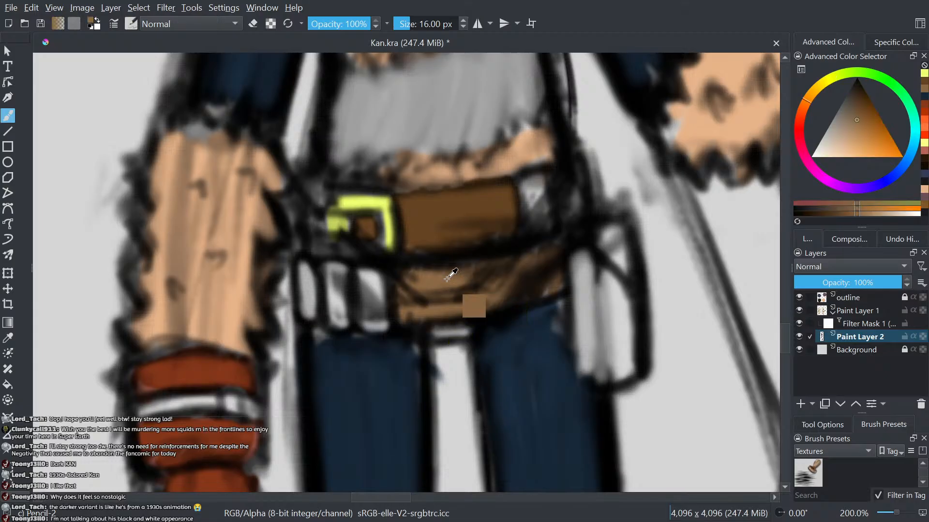
{"action": "left_click", "coordinate": [881, 213]}
{"action": "mouse_move", "coordinate": [384, 324]}
{"action": "left_mouse_down"}
{"action": "mouse_move", "coordinate": [375, 278]}
{"action": "mouse_move", "coordinate": [368, 306]}
{"action": "mouse_move", "coordinate": [344, 279]}
{"action": "mouse_move", "coordinate": [342, 325]}
{"action": "mouse_move", "coordinate": [323, 267]}
{"action": "mouse_move", "coordinate": [320, 326]}
{"action": "mouse_move", "coordinate": [306, 309]}
{"action": "left_mouse_up"}
{"action": "left_click_drag", "start_coordinate": [365, 310], "coordinate": [225, 420]}
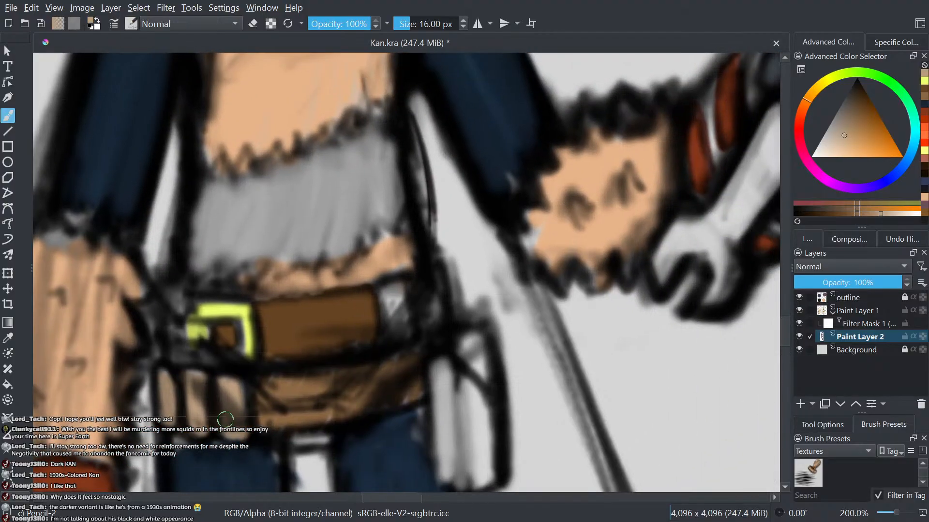
- Paint the uncoloured loop at the end of the belt's upper section and the large hip pouch in the same tan
{"action": "mouse_move", "coordinate": [402, 296]}
{"action": "left_mouse_down"}
{"action": "mouse_move", "coordinate": [384, 313]}
{"action": "mouse_move", "coordinate": [393, 330]}
{"action": "left_mouse_up"}
{"action": "scroll", "coordinate": [444, 308], "scroll_direction": "down", "scroll_amount": 3}
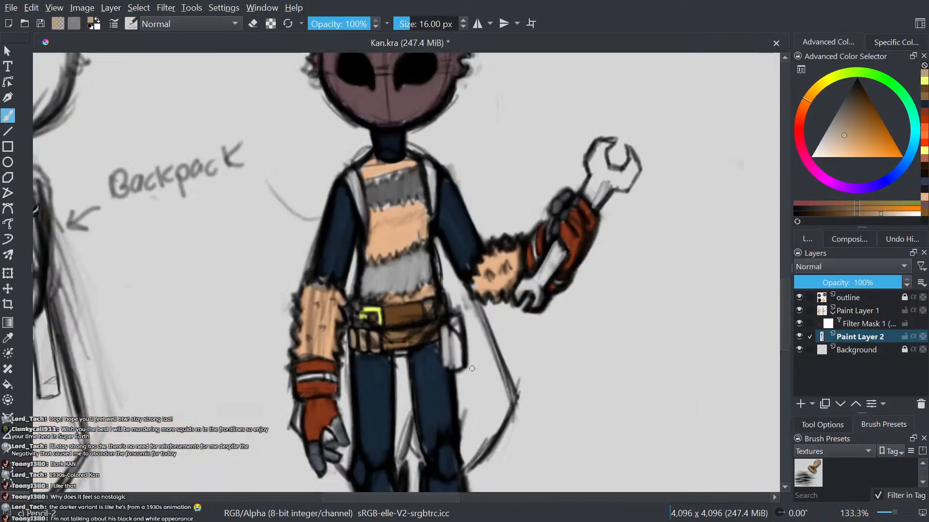
{"action": "scroll", "coordinate": [452, 342], "scroll_direction": "up", "scroll_amount": 3}
{"action": "mouse_move", "coordinate": [460, 299]}
{"action": "left_mouse_down"}
{"action": "mouse_move", "coordinate": [459, 380]}
{"action": "mouse_move", "coordinate": [433, 307]}
{"action": "mouse_move", "coordinate": [433, 391]}
{"action": "left_mouse_up"}
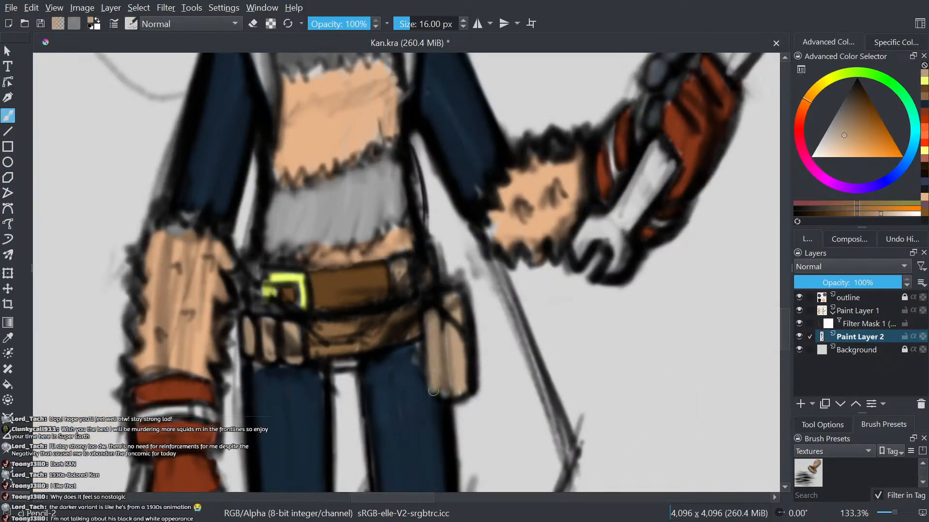
- Review the coloured belt and pouches on the whole character, and examine the backpack sketch and its stickers on the back view
{"action": "scroll", "coordinate": [452, 348], "scroll_direction": "down", "scroll_amount": 5}
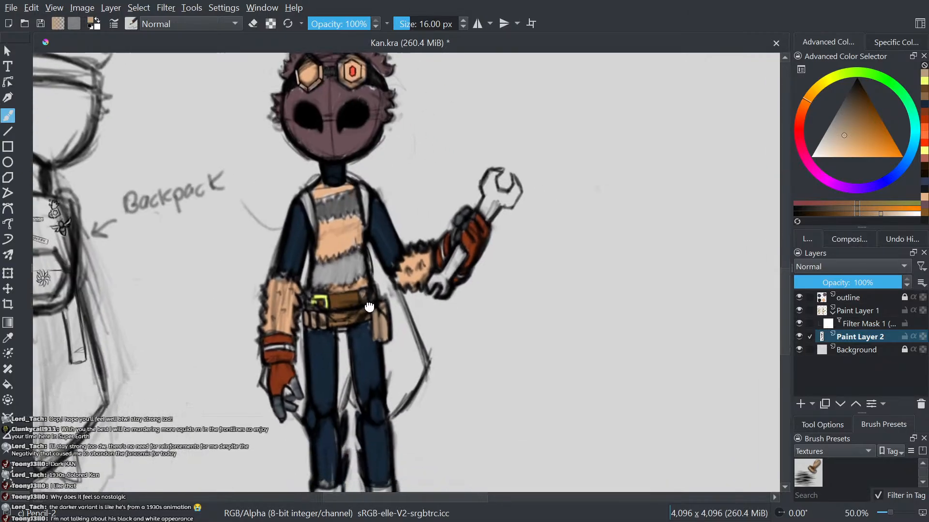
{"action": "scroll", "coordinate": [325, 280], "scroll_direction": "up", "scroll_amount": 3}
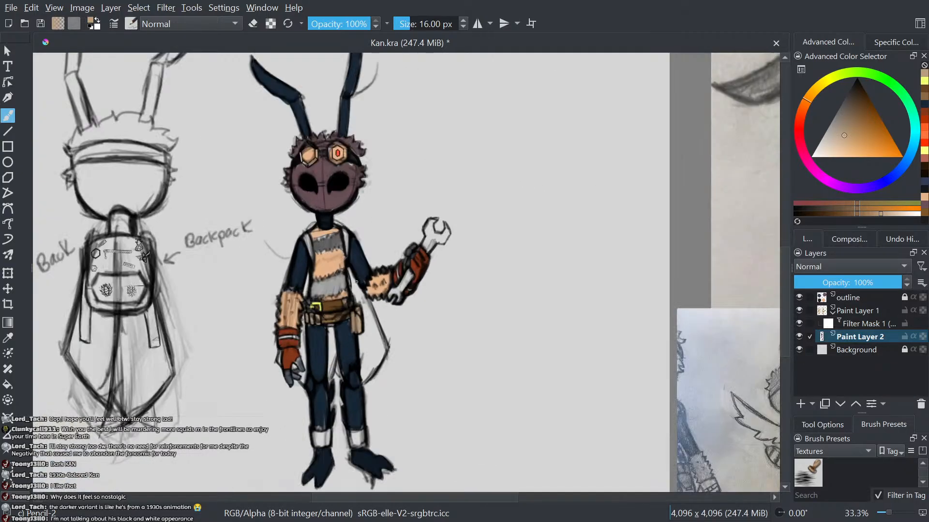
{"action": "scroll", "coordinate": [478, 335], "scroll_direction": "down", "scroll_amount": 3}
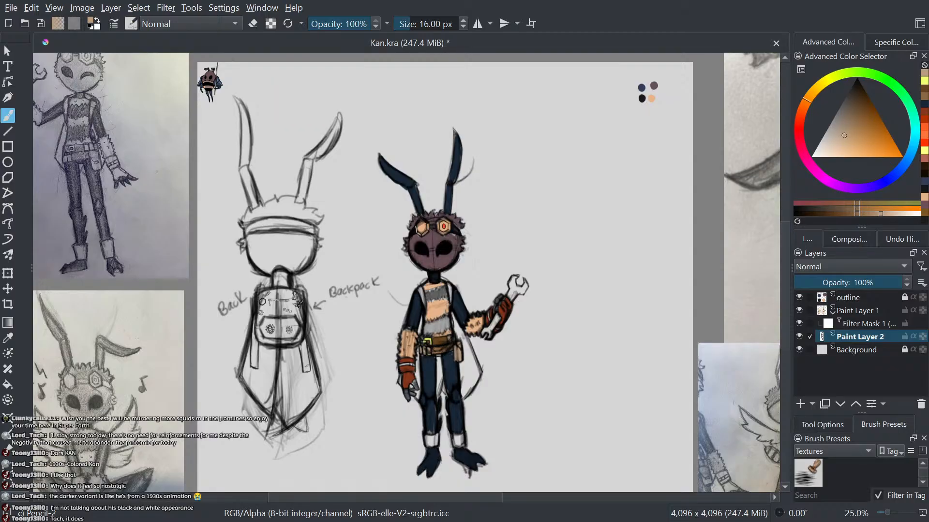
{"action": "scroll", "coordinate": [389, 320], "scroll_direction": "up", "scroll_amount": 1}
{"action": "scroll", "coordinate": [392, 320], "scroll_direction": "up", "scroll_amount": 3}
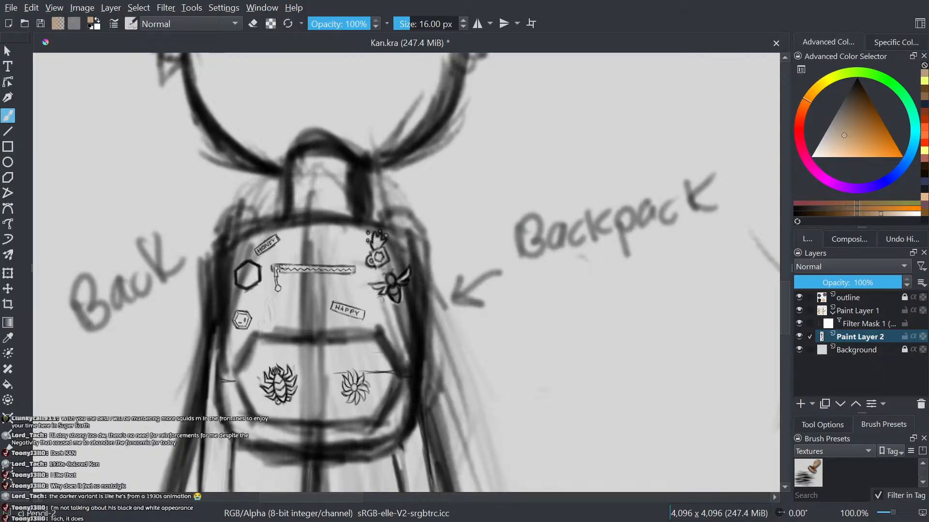
{"action": "scroll", "coordinate": [292, 377], "scroll_direction": "up", "scroll_amount": 1}
{"action": "scroll", "coordinate": [340, 236], "scroll_direction": "up", "scroll_amount": 1}
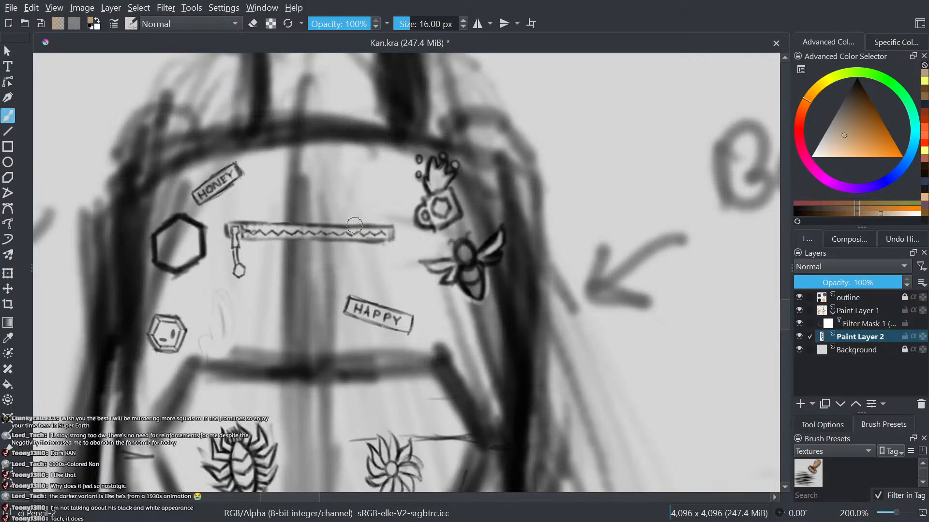
{"action": "scroll", "coordinate": [354, 226], "scroll_direction": "down", "scroll_amount": 1}
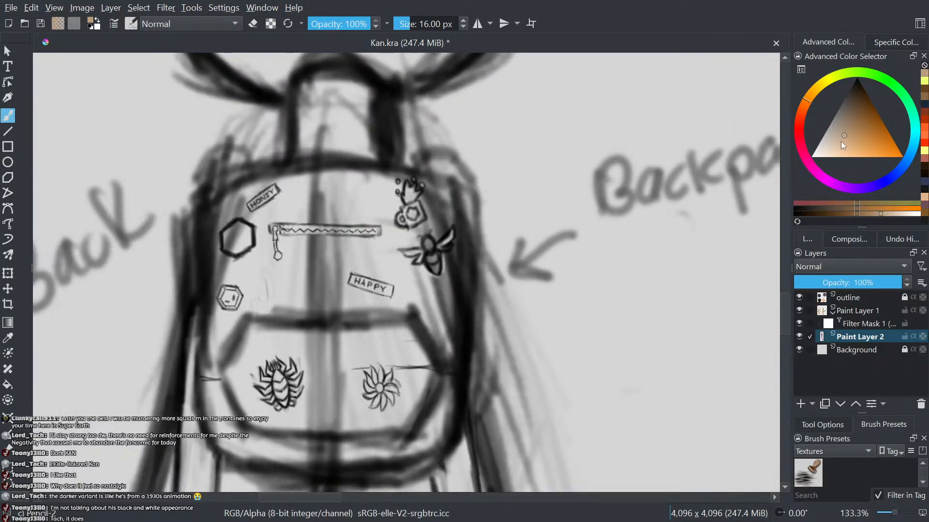
{"action": "scroll", "coordinate": [310, 222], "scroll_direction": "down", "scroll_amount": 7}
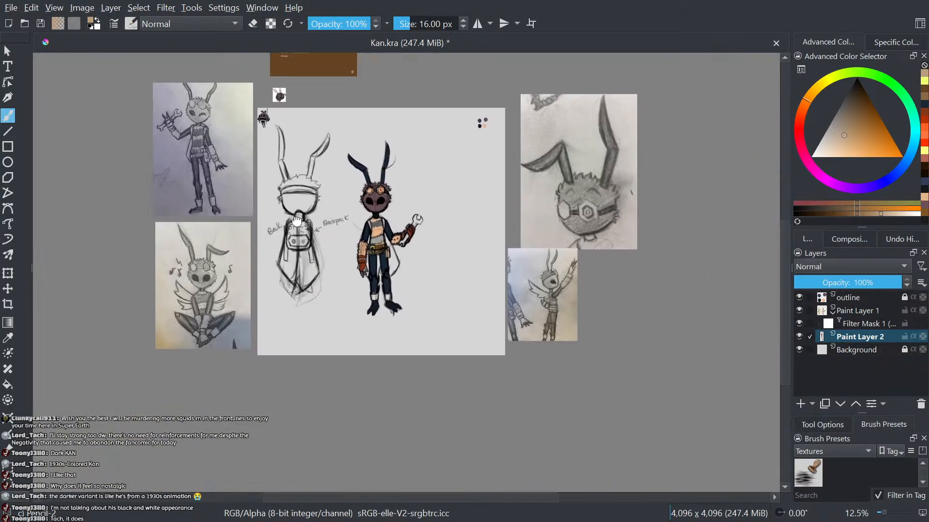
{"action": "scroll", "coordinate": [336, 217], "scroll_direction": "up", "scroll_amount": 4}
{"action": "left_click_drag", "start_coordinate": [338, 218], "coordinate": [246, 220]}
{"action": "scroll", "coordinate": [416, 411], "scroll_direction": "up", "scroll_amount": 3}
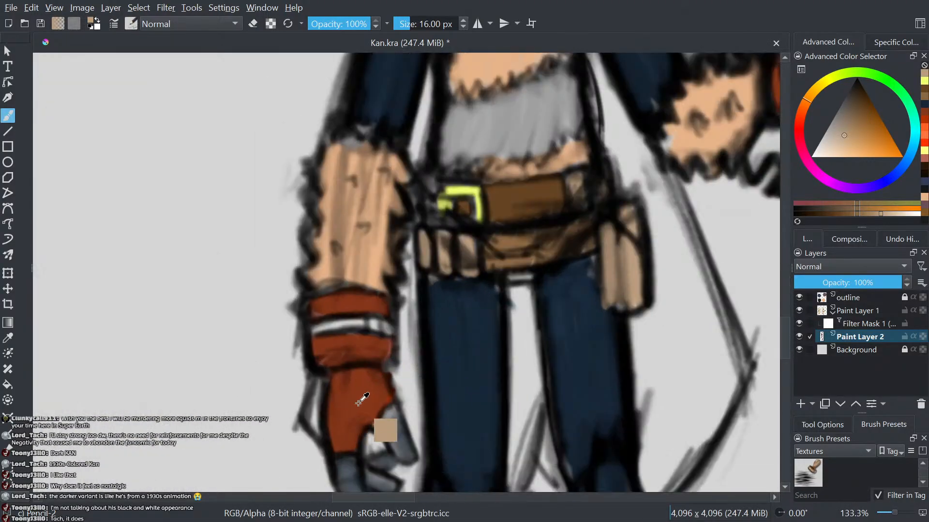
- Sample the glove's rust-red and paint the backpack's lower rim, left side and upper-left area with a 28 px brush
{"action": "left_click", "coordinate": [360, 401], "text": "ctrl"}
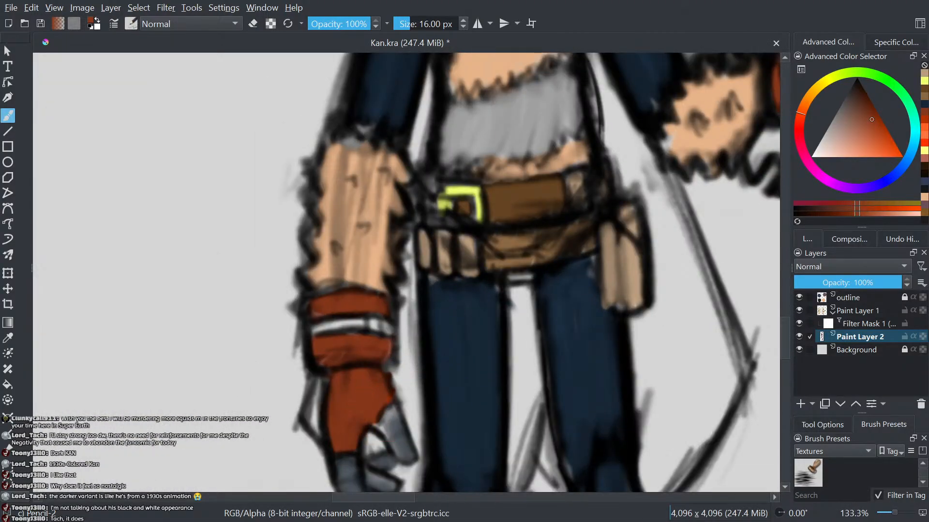
{"action": "scroll", "coordinate": [405, 382], "scroll_direction": "down", "scroll_amount": 6}
{"action": "scroll", "coordinate": [339, 353], "scroll_direction": "up", "scroll_amount": 6}
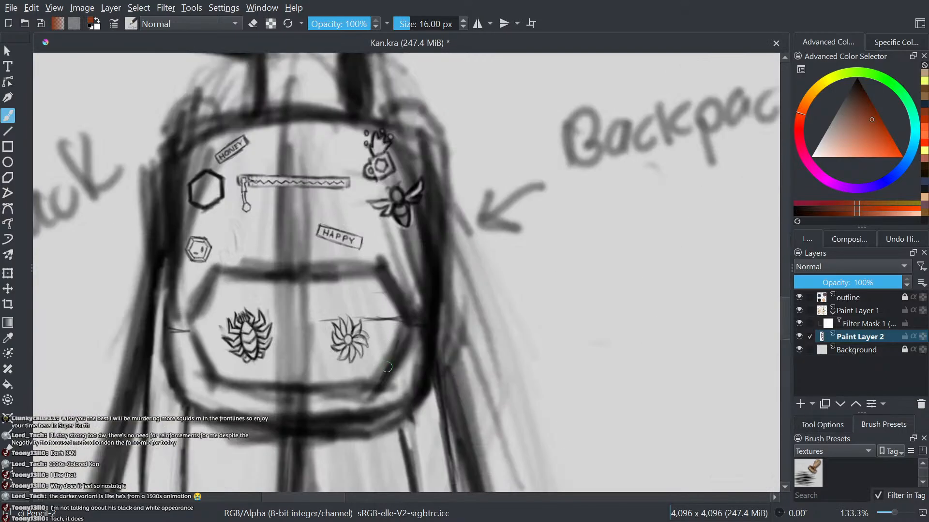
{"action": "mouse_move", "coordinate": [392, 403]}
{"action": "left_mouse_down"}
{"action": "mouse_move", "coordinate": [415, 342]}
{"action": "mouse_move", "coordinate": [393, 407]}
{"action": "mouse_move", "coordinate": [378, 405]}
{"action": "left_mouse_up"}
{"action": "key", "text": "bracketright"}
{"action": "key", "text": "bracketright"}
{"action": "key", "text": "bracketright"}
{"action": "key", "text": "bracketright"}
{"action": "key", "text": "bracketright"}
{"action": "key", "text": "bracketright"}
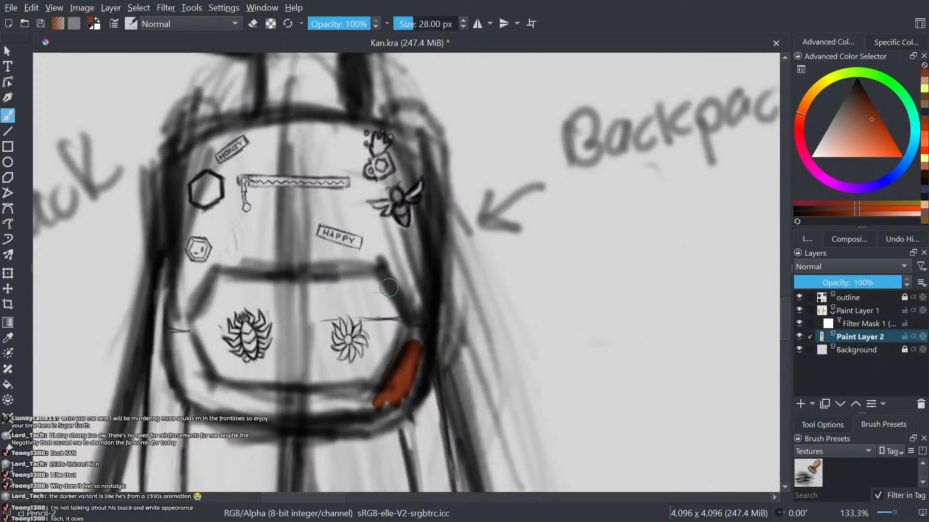
{"action": "mouse_move", "coordinate": [392, 367]}
{"action": "left_mouse_down"}
{"action": "mouse_move", "coordinate": [382, 391]}
{"action": "mouse_move", "coordinate": [223, 404]}
{"action": "mouse_move", "coordinate": [377, 396]}
{"action": "mouse_move", "coordinate": [186, 375]}
{"action": "mouse_move", "coordinate": [209, 400]}
{"action": "mouse_move", "coordinate": [179, 349]}
{"action": "mouse_move", "coordinate": [199, 397]}
{"action": "mouse_move", "coordinate": [181, 367]}
{"action": "mouse_move", "coordinate": [189, 325]}
{"action": "mouse_move", "coordinate": [181, 160]}
{"action": "mouse_move", "coordinate": [205, 280]}
{"action": "mouse_move", "coordinate": [254, 145]}
{"action": "mouse_move", "coordinate": [297, 155]}
{"action": "left_mouse_up"}
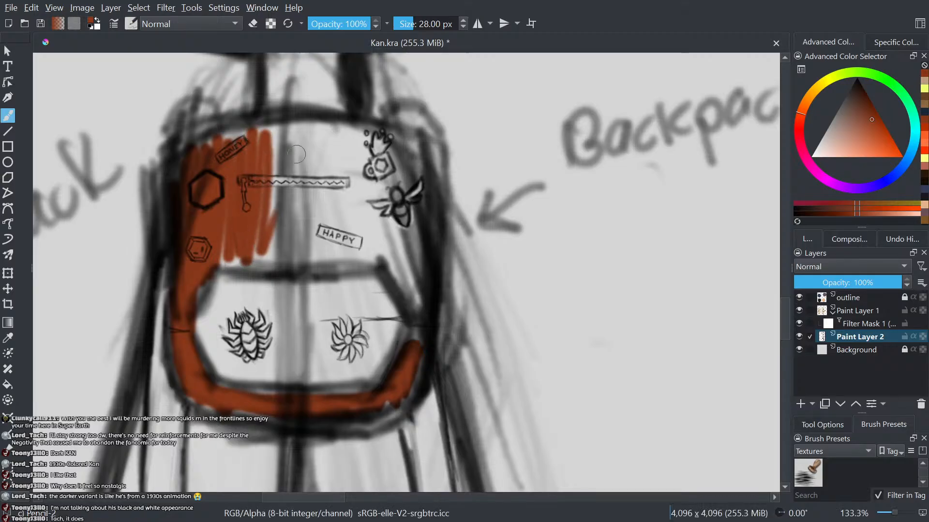
- Erase the red from the two hexagon stickers, the zipper and the HONEY label on the backpack
{"action": "key", "text": "e"}
{"action": "left_click_drag", "start_coordinate": [203, 254], "coordinate": [195, 254]}
{"action": "mouse_move", "coordinate": [220, 196]}
{"action": "left_mouse_down"}
{"action": "mouse_move", "coordinate": [213, 179]}
{"action": "mouse_move", "coordinate": [204, 201]}
{"action": "left_mouse_up"}
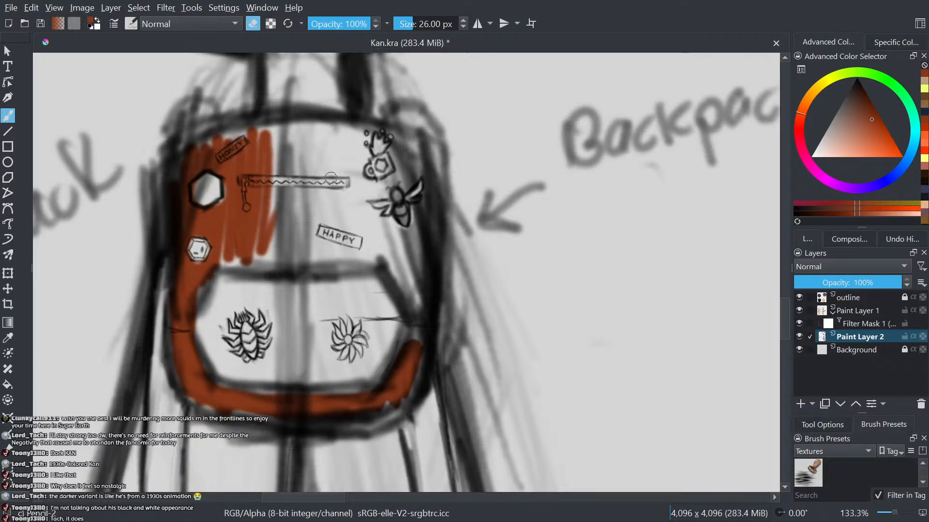
{"action": "mouse_move", "coordinate": [272, 182]}
{"action": "left_mouse_down"}
{"action": "mouse_move", "coordinate": [247, 182]}
{"action": "mouse_move", "coordinate": [248, 202]}
{"action": "left_mouse_up"}
{"action": "left_click_drag", "start_coordinate": [242, 143], "coordinate": [220, 154]}
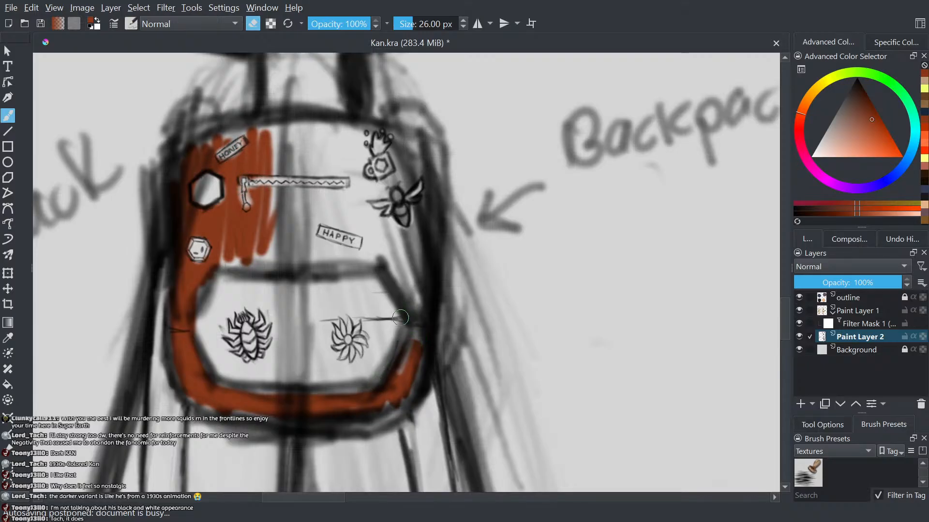
- Paint the rest of the backpack and its front pocket rust-red, leaving the stickers uncoloured
{"action": "key", "text": "e"}
{"action": "mouse_move", "coordinate": [406, 317]}
{"action": "left_mouse_down"}
{"action": "mouse_move", "coordinate": [347, 398]}
{"action": "mouse_move", "coordinate": [348, 370]}
{"action": "mouse_move", "coordinate": [311, 402]}
{"action": "mouse_move", "coordinate": [309, 358]}
{"action": "mouse_move", "coordinate": [276, 388]}
{"action": "mouse_move", "coordinate": [250, 395]}
{"action": "mouse_move", "coordinate": [227, 374]}
{"action": "mouse_move", "coordinate": [208, 338]}
{"action": "mouse_move", "coordinate": [213, 308]}
{"action": "mouse_move", "coordinate": [218, 293]}
{"action": "mouse_move", "coordinate": [215, 312]}
{"action": "mouse_move", "coordinate": [230, 310]}
{"action": "mouse_move", "coordinate": [255, 272]}
{"action": "mouse_move", "coordinate": [265, 290]}
{"action": "mouse_move", "coordinate": [285, 279]}
{"action": "mouse_move", "coordinate": [299, 291]}
{"action": "mouse_move", "coordinate": [310, 332]}
{"action": "mouse_move", "coordinate": [296, 307]}
{"action": "mouse_move", "coordinate": [267, 368]}
{"action": "mouse_move", "coordinate": [262, 299]}
{"action": "mouse_move", "coordinate": [289, 309]}
{"action": "mouse_move", "coordinate": [342, 273]}
{"action": "mouse_move", "coordinate": [340, 291]}
{"action": "mouse_move", "coordinate": [358, 272]}
{"action": "mouse_move", "coordinate": [354, 307]}
{"action": "mouse_move", "coordinate": [393, 293]}
{"action": "mouse_move", "coordinate": [394, 321]}
{"action": "mouse_move", "coordinate": [413, 329]}
{"action": "mouse_move", "coordinate": [404, 253]}
{"action": "mouse_move", "coordinate": [390, 231]}
{"action": "mouse_move", "coordinate": [375, 253]}
{"action": "mouse_move", "coordinate": [319, 253]}
{"action": "mouse_move", "coordinate": [297, 250]}
{"action": "mouse_move", "coordinate": [285, 226]}
{"action": "mouse_move", "coordinate": [278, 264]}
{"action": "mouse_move", "coordinate": [241, 263]}
{"action": "mouse_move", "coordinate": [365, 265]}
{"action": "mouse_move", "coordinate": [296, 237]}
{"action": "mouse_move", "coordinate": [297, 205]}
{"action": "mouse_move", "coordinate": [282, 233]}
{"action": "mouse_move", "coordinate": [275, 208]}
{"action": "mouse_move", "coordinate": [355, 196]}
{"action": "mouse_move", "coordinate": [314, 207]}
{"action": "mouse_move", "coordinate": [306, 224]}
{"action": "mouse_move", "coordinate": [344, 204]}
{"action": "mouse_move", "coordinate": [370, 231]}
{"action": "mouse_move", "coordinate": [378, 223]}
{"action": "mouse_move", "coordinate": [356, 189]}
{"action": "mouse_move", "coordinate": [411, 174]}
{"action": "mouse_move", "coordinate": [368, 186]}
{"action": "mouse_move", "coordinate": [355, 179]}
{"action": "mouse_move", "coordinate": [349, 130]}
{"action": "mouse_move", "coordinate": [334, 164]}
{"action": "mouse_move", "coordinate": [318, 153]}
{"action": "mouse_move", "coordinate": [269, 159]}
{"action": "left_mouse_up"}
{"action": "scroll", "coordinate": [278, 170], "scroll_direction": "down", "scroll_amount": 5}
{"action": "scroll", "coordinate": [446, 157], "scroll_direction": "up", "scroll_amount": 5}
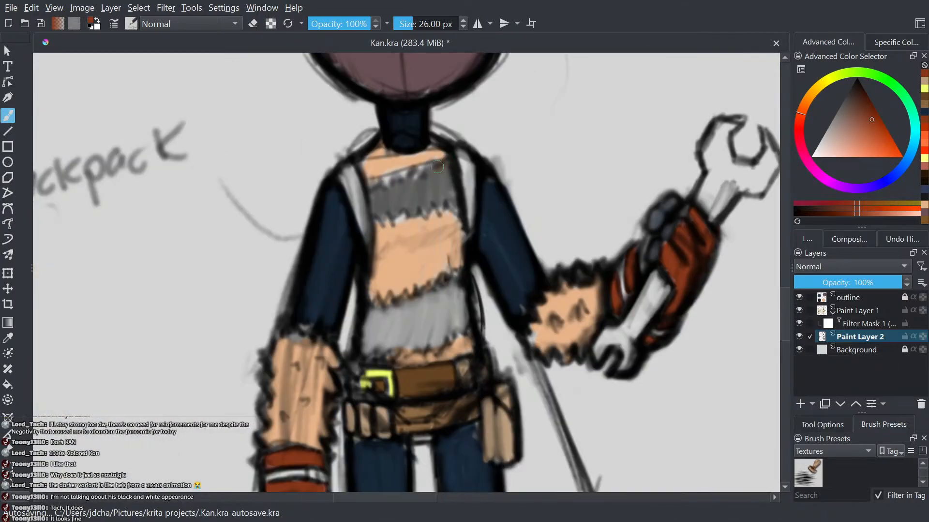
{"action": "scroll", "coordinate": [353, 236], "scroll_direction": "down", "scroll_amount": 7}
{"action": "scroll", "coordinate": [292, 255], "scroll_direction": "up", "scroll_amount": 7}
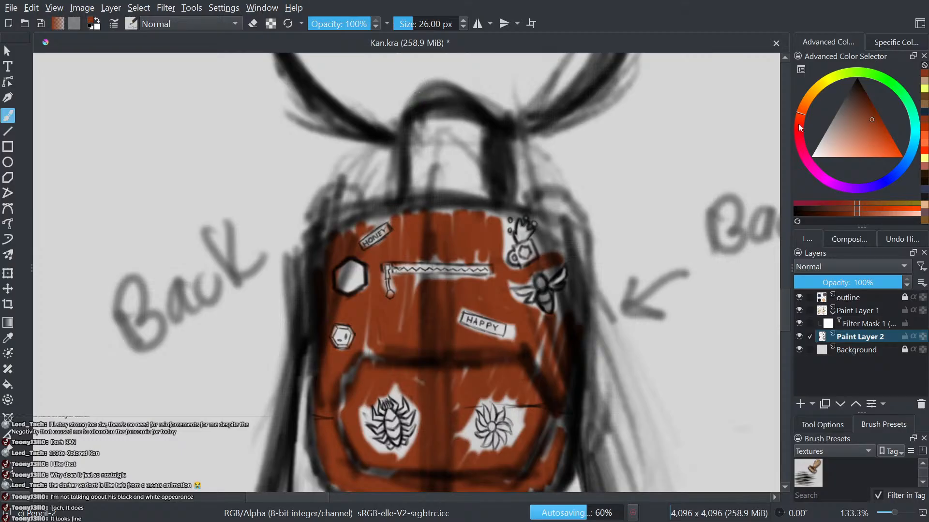
- Try the tan of the pouches on the backpack strap of the front view
{"action": "left_click", "coordinate": [924, 81]}
{"action": "left_click_drag", "start_coordinate": [557, 213], "coordinate": [302, 255]}
{"action": "scroll", "coordinate": [412, 271], "scroll_direction": "down", "scroll_amount": 4}
{"action": "left_click_drag", "start_coordinate": [595, 297], "coordinate": [411, 290]}
{"action": "scroll", "coordinate": [411, 290], "scroll_direction": "up", "scroll_amount": 4}
{"action": "left_click_drag", "start_coordinate": [341, 268], "coordinate": [424, 348]}
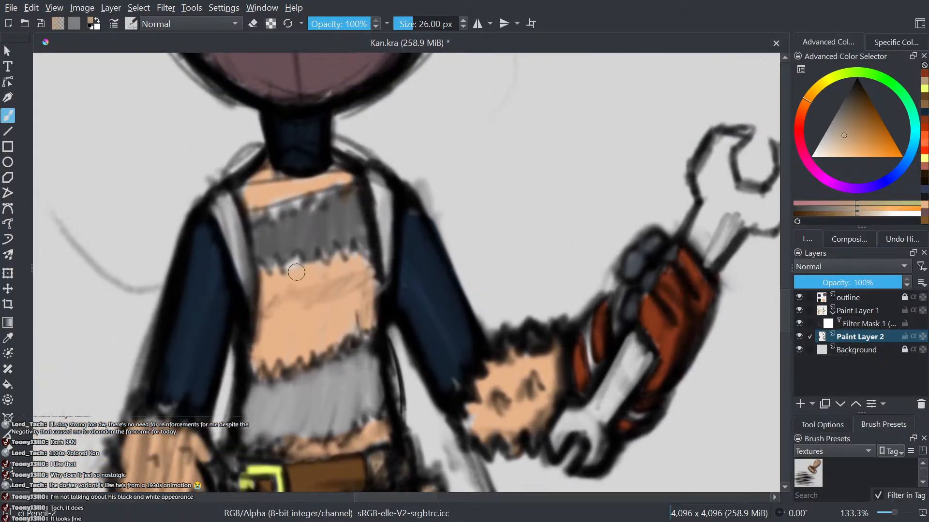
{"action": "mouse_move", "coordinate": [250, 277]}
{"action": "left_mouse_down"}
{"action": "mouse_move", "coordinate": [222, 199]}
{"action": "mouse_move", "coordinate": [235, 215]}
{"action": "left_mouse_up"}
{"action": "scroll", "coordinate": [257, 233], "scroll_direction": "down", "scroll_amount": 2}
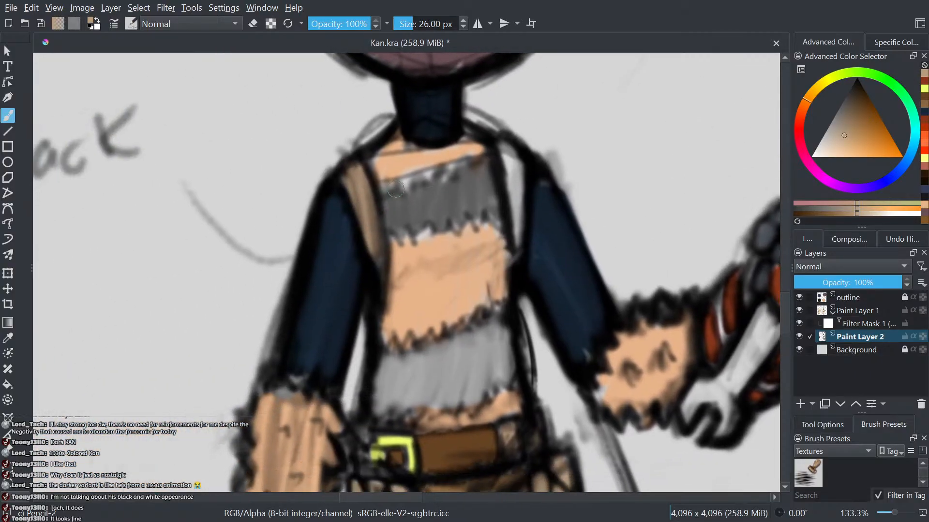
{"action": "scroll", "coordinate": [343, 204], "scroll_direction": "down", "scroll_amount": 2}
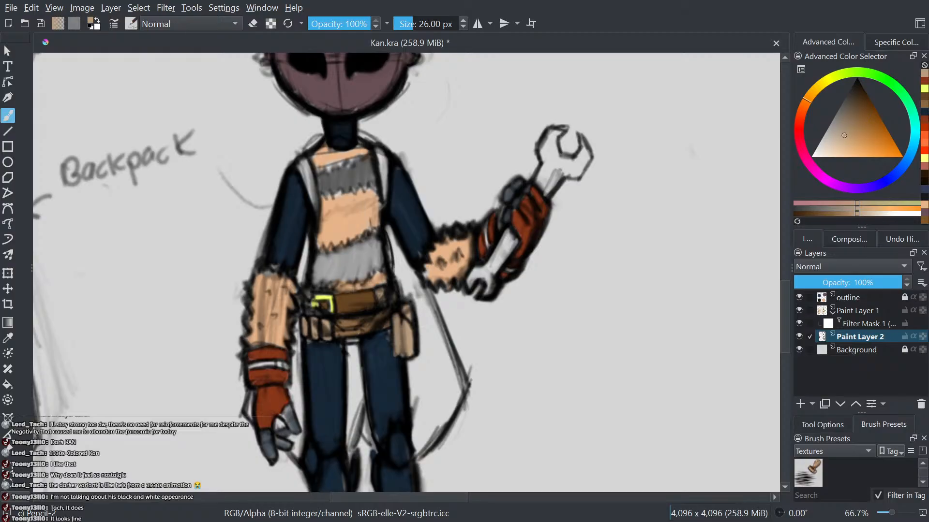
- Try several recently used colours and paint the front view's backpack strap in light peach
{"action": "left_click", "coordinate": [926, 132]}
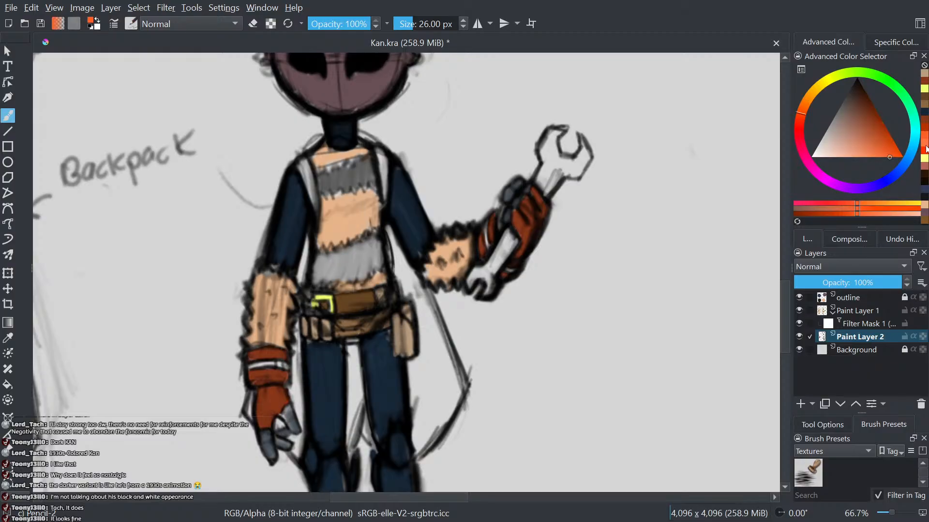
{"action": "left_click", "coordinate": [925, 144]}
{"action": "left_click", "coordinate": [924, 152]}
{"action": "left_click", "coordinate": [924, 158]}
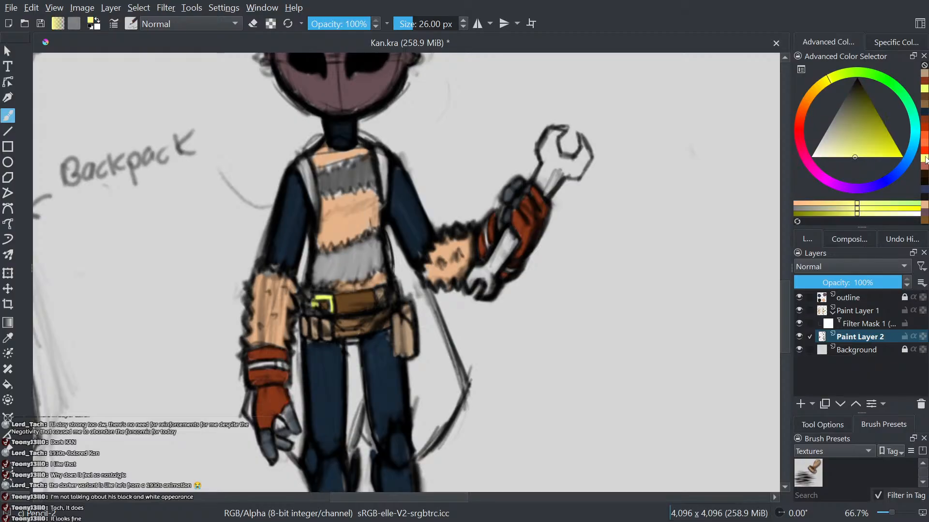
{"action": "left_click", "coordinate": [925, 148]}
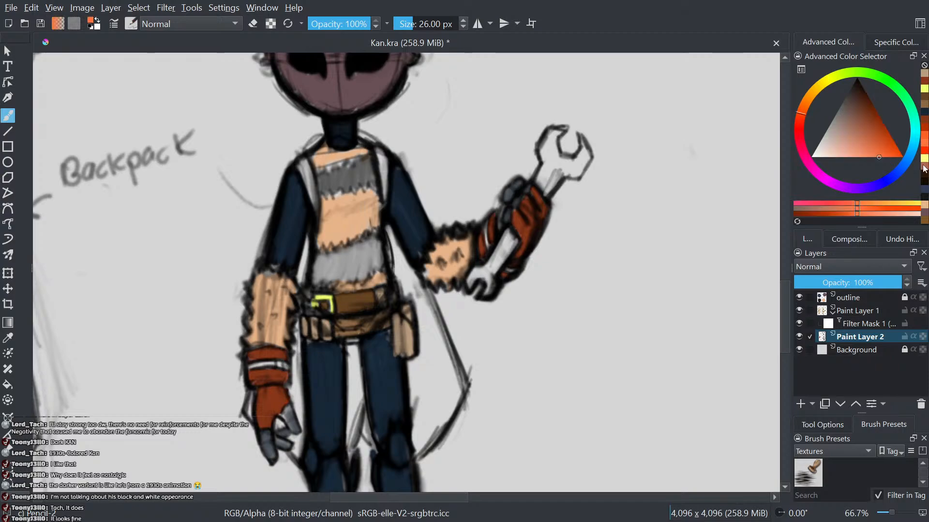
{"action": "left_click", "coordinate": [925, 169]}
{"action": "left_click", "coordinate": [924, 202]}
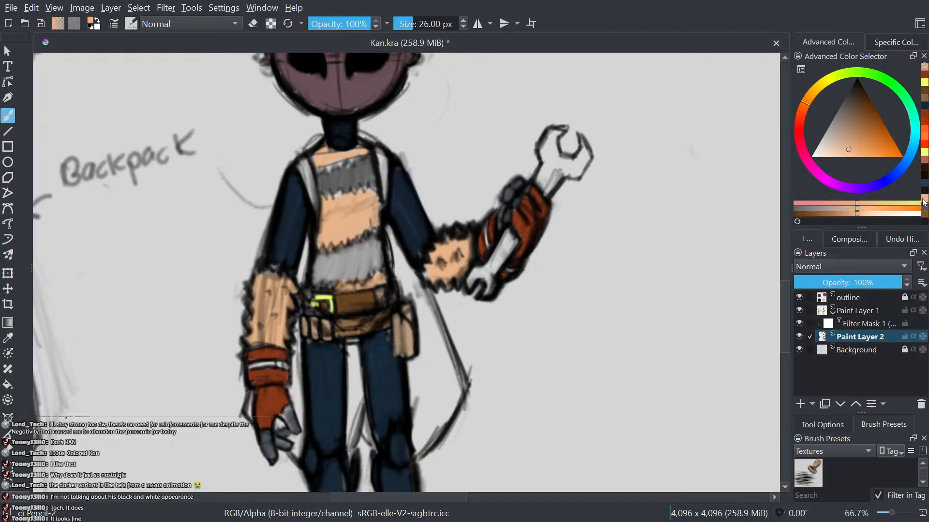
{"action": "scroll", "coordinate": [450, 114], "scroll_direction": "up", "scroll_amount": 2}
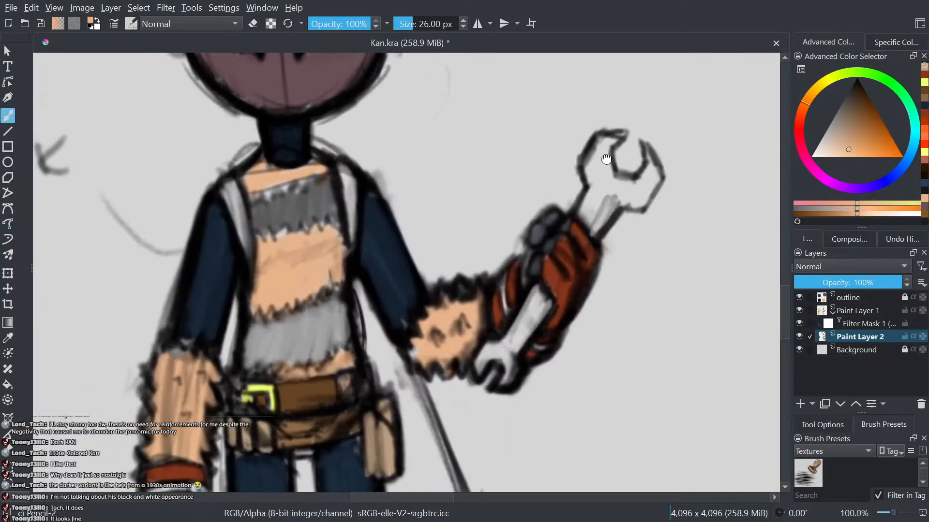
{"action": "left_click_drag", "start_coordinate": [187, 284], "coordinate": [168, 208]}
{"action": "scroll", "coordinate": [551, 305], "scroll_direction": "down", "scroll_amount": 2}
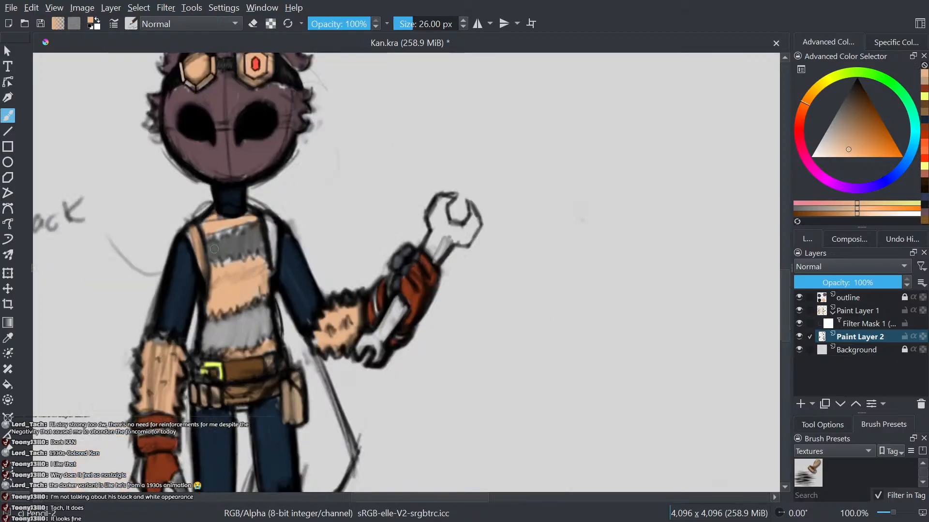
- Saturate the peach to a bright orange and paint both backpack straps on the front view
{"action": "left_click_drag", "start_coordinate": [859, 151], "coordinate": [877, 167]}
{"action": "scroll", "coordinate": [390, 302], "scroll_direction": "up", "scroll_amount": 1}
{"action": "left_click_drag", "start_coordinate": [351, 224], "coordinate": [363, 309]}
{"action": "mouse_move", "coordinate": [451, 267]}
{"action": "left_mouse_down"}
{"action": "mouse_move", "coordinate": [465, 286]}
{"action": "mouse_move", "coordinate": [456, 216]}
{"action": "mouse_move", "coordinate": [470, 261]}
{"action": "left_mouse_up"}
- Preview the character in greyscale with a filter mask on Paint Layer 2 and undo the mask
{"action": "left_click", "coordinate": [863, 338]}
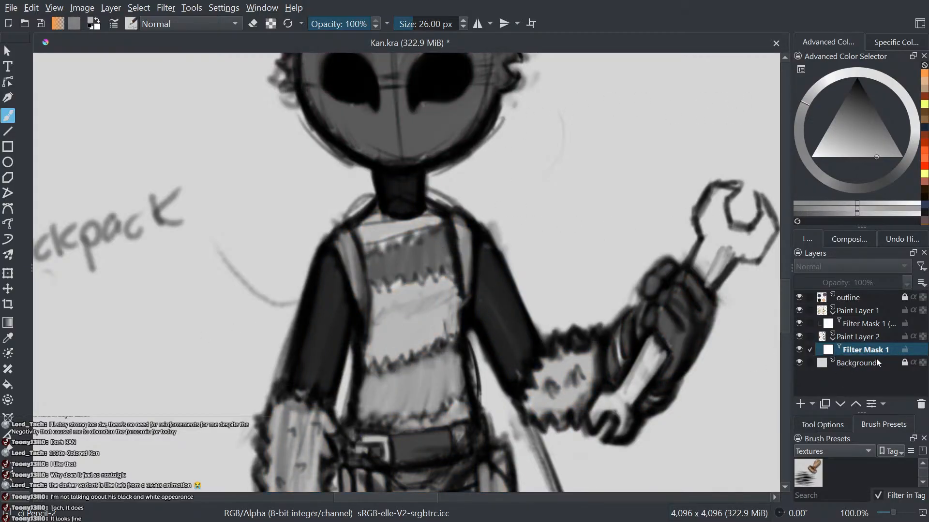
{"action": "key", "text": "ctrl+z"}
{"action": "scroll", "coordinate": [548, 293], "scroll_direction": "down", "scroll_amount": 6}
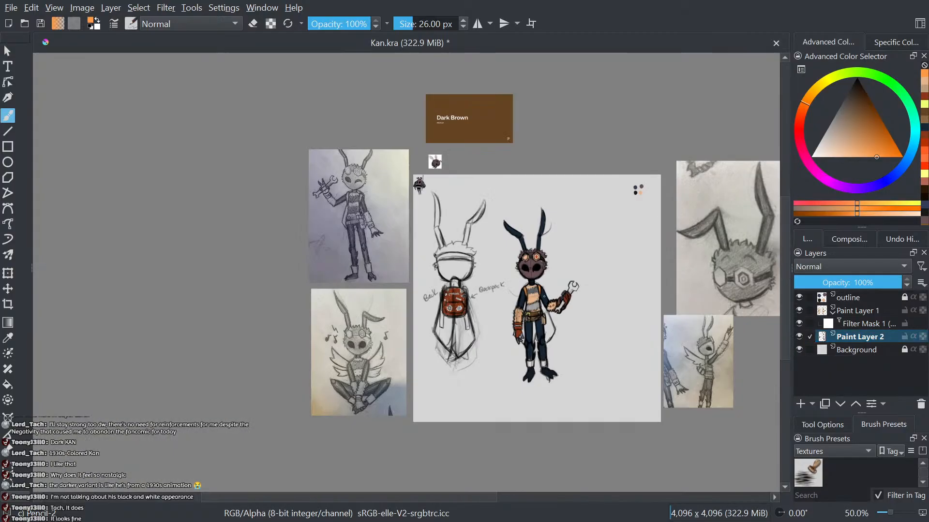
- Paint the tops of both straps and the front pocket of the back-view backpack in the same orange
{"action": "left_click_drag", "start_coordinate": [548, 293], "coordinate": [484, 306]}
{"action": "scroll", "coordinate": [475, 313], "scroll_direction": "up", "scroll_amount": 6}
{"action": "left_click_drag", "start_coordinate": [407, 274], "coordinate": [828, 297]}
{"action": "left_click_drag", "start_coordinate": [367, 275], "coordinate": [545, 318]}
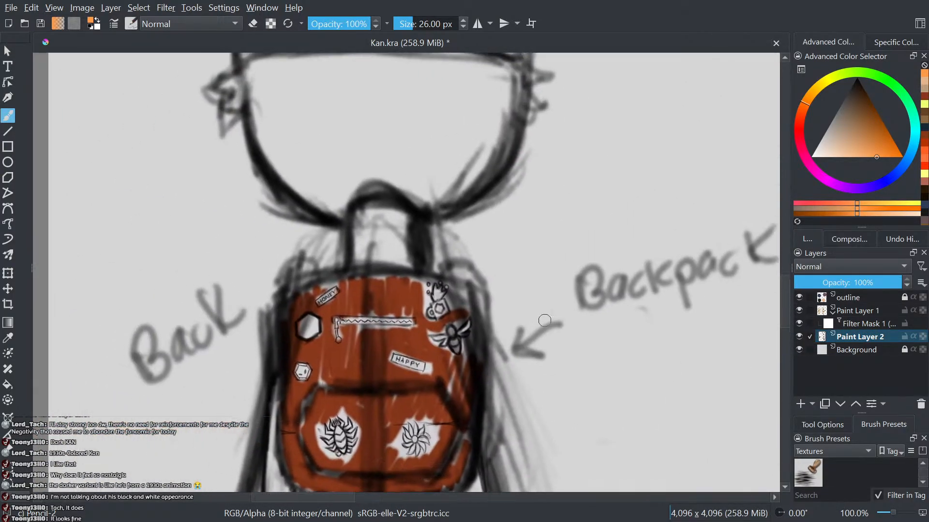
{"action": "scroll", "coordinate": [407, 264], "scroll_direction": "up", "scroll_amount": 1}
{"action": "mouse_move", "coordinate": [287, 272]}
{"action": "left_mouse_down"}
{"action": "mouse_move", "coordinate": [268, 269]}
{"action": "mouse_move", "coordinate": [259, 296]}
{"action": "left_mouse_up"}
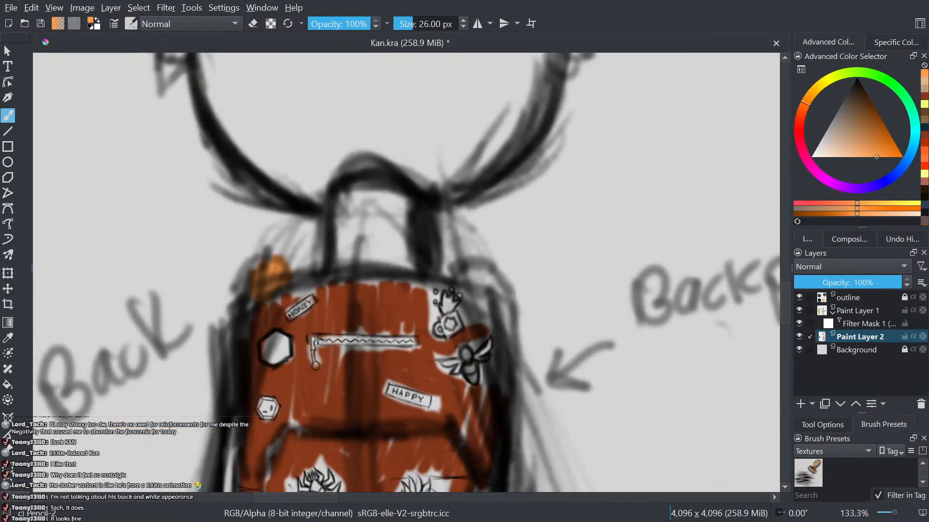
{"action": "scroll", "coordinate": [502, 290], "scroll_direction": "down", "scroll_amount": 1}
{"action": "mouse_move", "coordinate": [485, 275]}
{"action": "left_mouse_down"}
{"action": "mouse_move", "coordinate": [505, 296]}
{"action": "mouse_move", "coordinate": [472, 108]}
{"action": "left_mouse_up"}
{"action": "mouse_move", "coordinate": [418, 285]}
{"action": "left_mouse_down"}
{"action": "mouse_move", "coordinate": [375, 289]}
{"action": "mouse_move", "coordinate": [350, 270]}
{"action": "mouse_move", "coordinate": [362, 292]}
{"action": "mouse_move", "coordinate": [350, 250]}
{"action": "mouse_move", "coordinate": [357, 291]}
{"action": "mouse_move", "coordinate": [338, 263]}
{"action": "mouse_move", "coordinate": [329, 289]}
{"action": "mouse_move", "coordinate": [297, 282]}
{"action": "mouse_move", "coordinate": [285, 251]}
{"action": "mouse_move", "coordinate": [283, 267]}
{"action": "mouse_move", "coordinate": [325, 286]}
{"action": "mouse_move", "coordinate": [393, 275]}
{"action": "mouse_move", "coordinate": [415, 255]}
{"action": "mouse_move", "coordinate": [386, 286]}
{"action": "mouse_move", "coordinate": [388, 229]}
{"action": "mouse_move", "coordinate": [370, 256]}
{"action": "mouse_move", "coordinate": [379, 296]}
{"action": "mouse_move", "coordinate": [383, 234]}
{"action": "mouse_move", "coordinate": [340, 284]}
{"action": "mouse_move", "coordinate": [333, 230]}
{"action": "mouse_move", "coordinate": [298, 280]}
{"action": "mouse_move", "coordinate": [298, 239]}
{"action": "mouse_move", "coordinate": [286, 251]}
{"action": "mouse_move", "coordinate": [284, 233]}
{"action": "mouse_move", "coordinate": [277, 257]}
{"action": "left_mouse_up"}
- Review the orange pocket and straps of the backpack up close and against the whole reference sheet
{"action": "scroll", "coordinate": [290, 237], "scroll_direction": "down", "scroll_amount": 5}
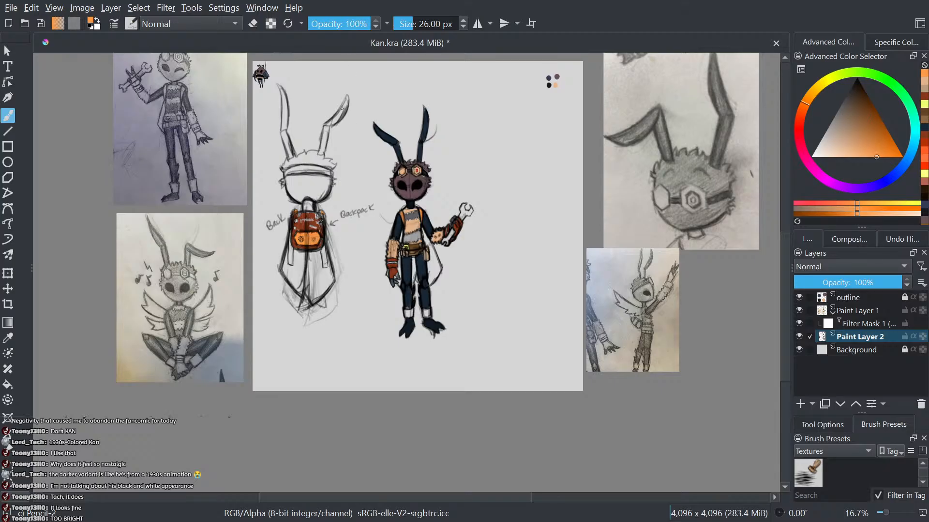
{"action": "scroll", "coordinate": [366, 150], "scroll_direction": "down", "scroll_amount": 5}
{"action": "scroll", "coordinate": [370, 140], "scroll_direction": "up", "scroll_amount": 4}
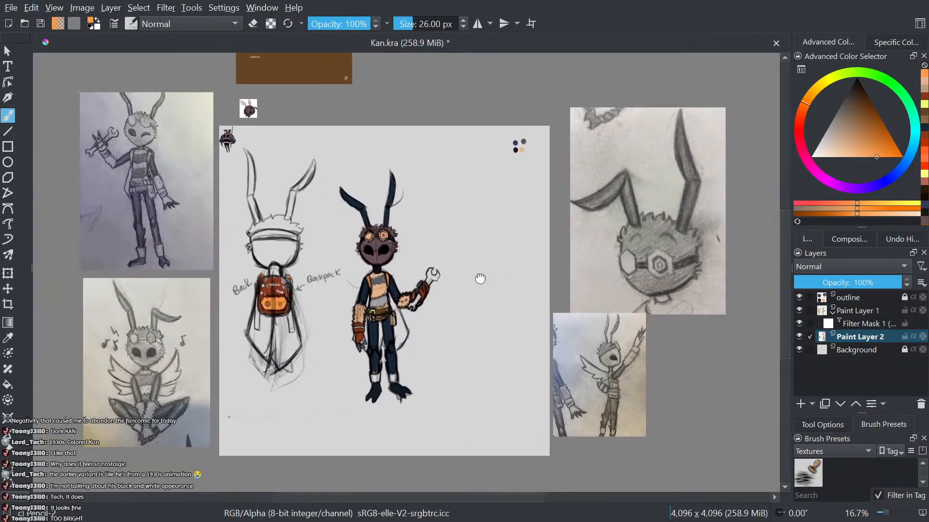
{"action": "scroll", "coordinate": [316, 285], "scroll_direction": "down", "scroll_amount": 2}
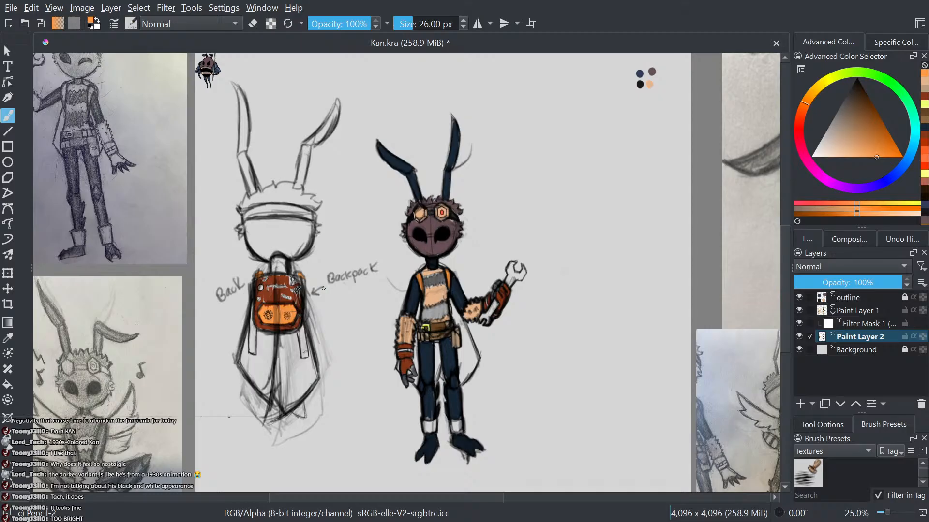
{"action": "scroll", "coordinate": [415, 279], "scroll_direction": "up", "scroll_amount": 4}
{"action": "scroll", "coordinate": [411, 276], "scroll_direction": "down", "scroll_amount": 4}
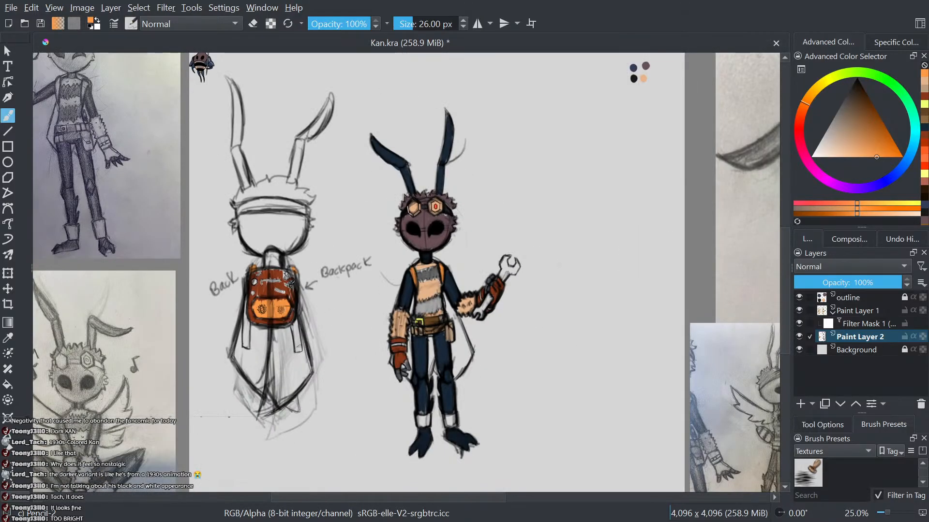
{"action": "left_click_drag", "start_coordinate": [312, 310], "coordinate": [452, 301]}
{"action": "scroll", "coordinate": [410, 288], "scroll_direction": "up", "scroll_amount": 4}
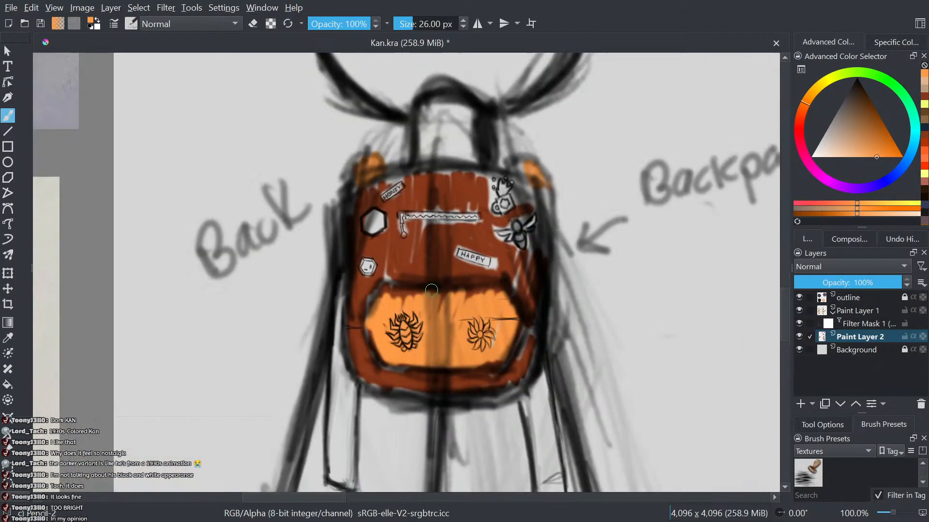
{"action": "scroll", "coordinate": [431, 290], "scroll_direction": "down", "scroll_amount": 5}
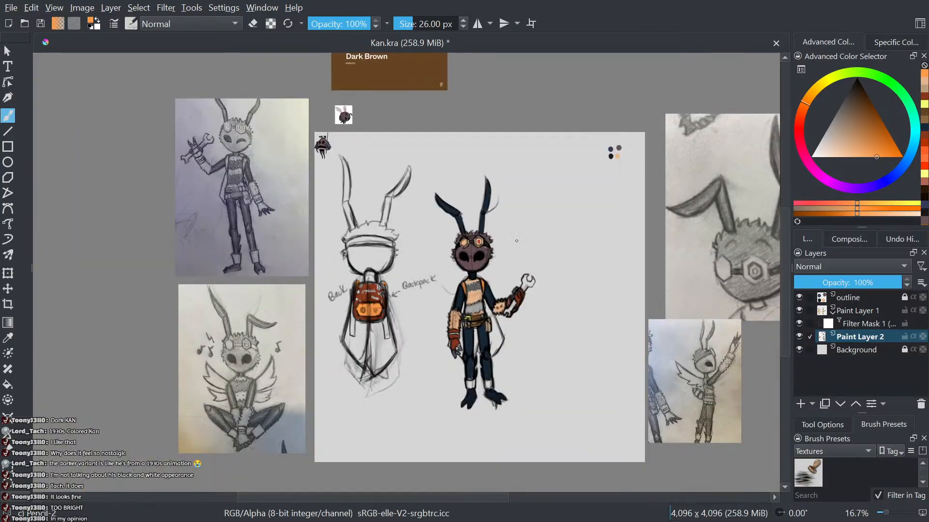
{"action": "scroll", "coordinate": [332, 315], "scroll_direction": "up", "scroll_amount": 4}
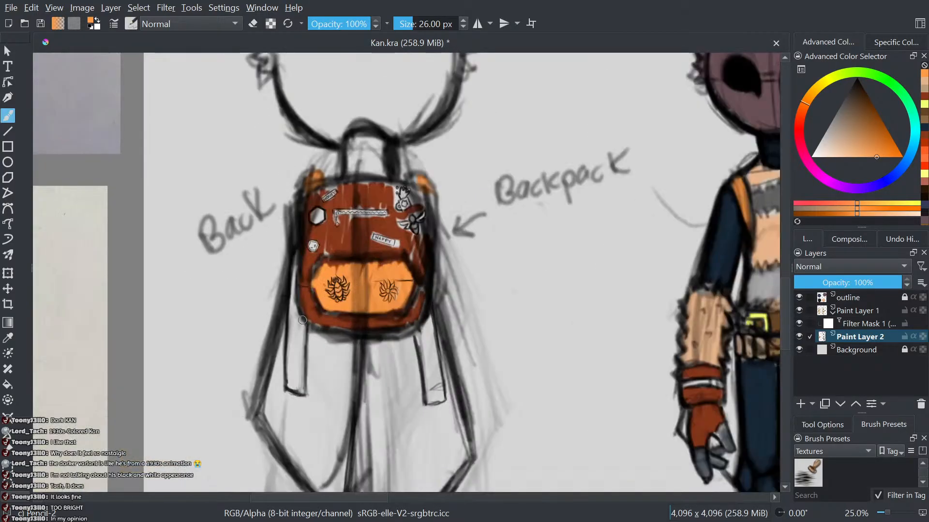
{"action": "scroll", "coordinate": [332, 314], "scroll_direction": "down", "scroll_amount": 4}
{"action": "left_click_drag", "start_coordinate": [308, 329], "coordinate": [365, 282]}
{"action": "scroll", "coordinate": [483, 290], "scroll_direction": "up", "scroll_amount": 2}
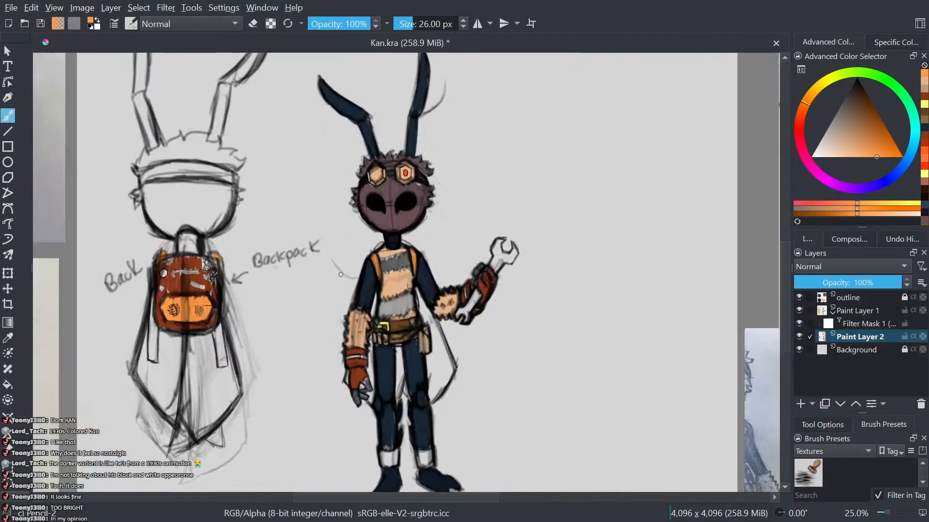
- Compare the front view's orange straps with the backpack on the back view and examine the whole coloured character
{"action": "scroll", "coordinate": [397, 262], "scroll_direction": "up", "scroll_amount": 3}
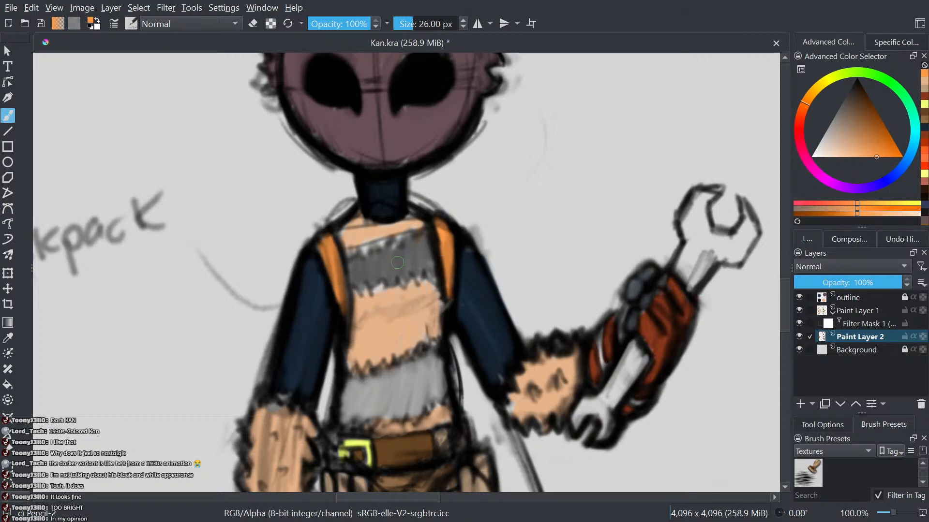
{"action": "scroll", "coordinate": [398, 262], "scroll_direction": "down", "scroll_amount": 5}
{"action": "scroll", "coordinate": [249, 241], "scroll_direction": "up", "scroll_amount": 5}
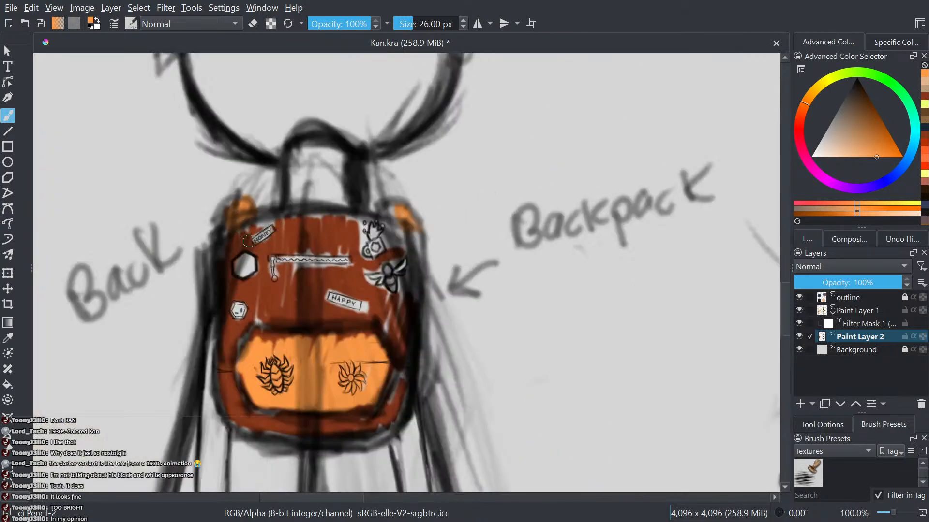
{"action": "scroll", "coordinate": [249, 241], "scroll_direction": "down", "scroll_amount": 2}
{"action": "scroll", "coordinate": [324, 304], "scroll_direction": "up", "scroll_amount": 2}
{"action": "scroll", "coordinate": [306, 293], "scroll_direction": "down", "scroll_amount": 5}
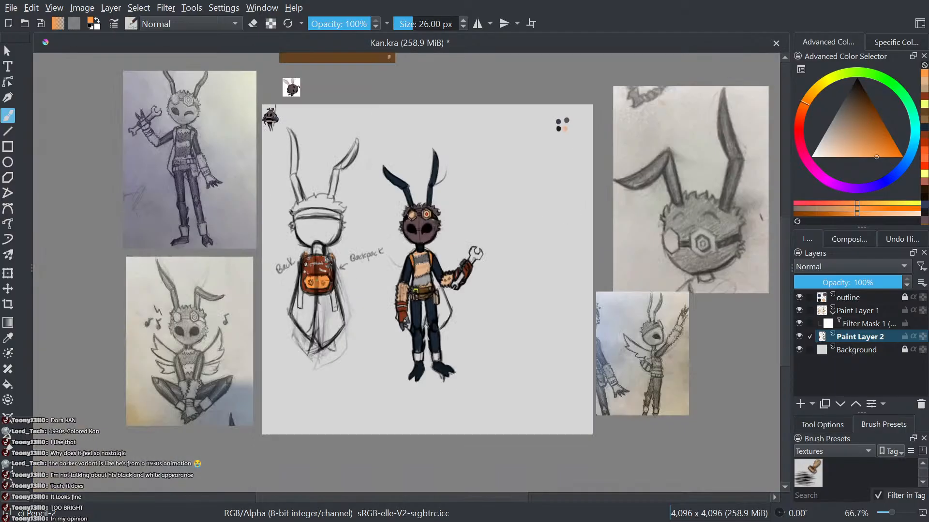
{"action": "left_click_drag", "start_coordinate": [442, 336], "coordinate": [314, 365]}
{"action": "scroll", "coordinate": [313, 365], "scroll_direction": "up", "scroll_amount": 2}
{"action": "left_click_drag", "start_coordinate": [417, 357], "coordinate": [571, 388]}
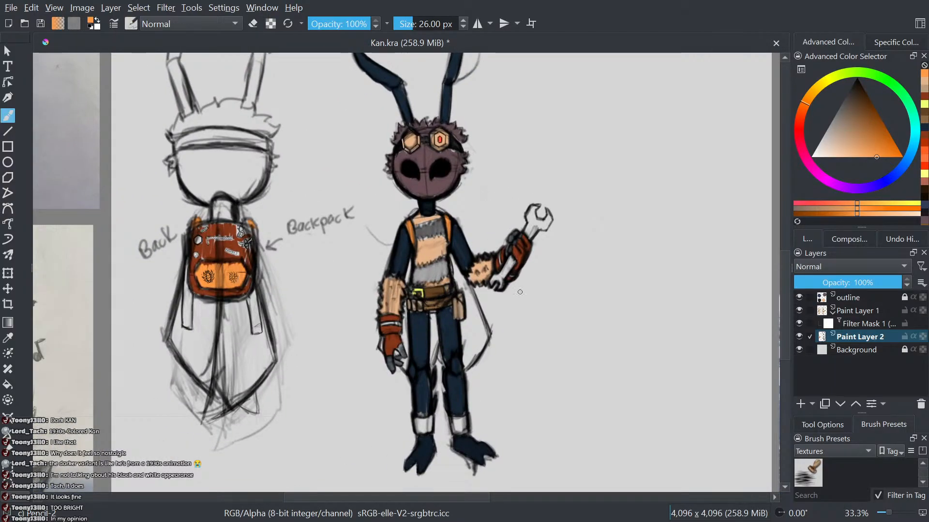
{"action": "scroll", "coordinate": [409, 175], "scroll_direction": "up", "scroll_amount": 2}
{"action": "scroll", "coordinate": [489, 258], "scroll_direction": "down", "scroll_amount": 3}
{"action": "left_click_drag", "start_coordinate": [504, 302], "coordinate": [422, 263]}
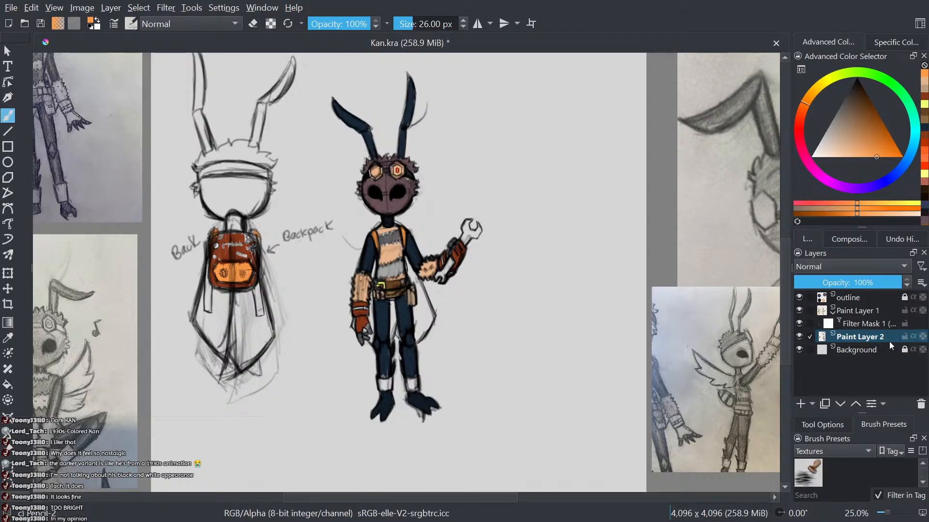
{"action": "scroll", "coordinate": [392, 236], "scroll_direction": "down", "scroll_amount": 4}
{"action": "scroll", "coordinate": [397, 232], "scroll_direction": "up", "scroll_amount": 2}
{"action": "scroll", "coordinate": [384, 278], "scroll_direction": "up", "scroll_amount": 4}
{"action": "left_click_drag", "start_coordinate": [397, 229], "coordinate": [357, 292]}
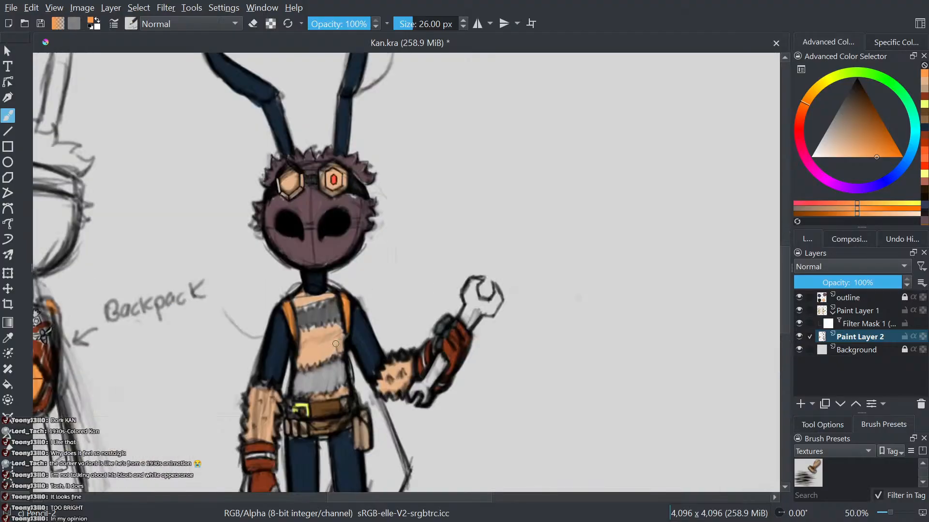
- Inspect the front view's striped chest and shoulder straps up close, and the backpack and uncoloured wings of the back view
{"action": "scroll", "coordinate": [336, 344], "scroll_direction": "up", "scroll_amount": 1}
{"action": "left_click_drag", "start_coordinate": [336, 344], "coordinate": [413, 286]}
{"action": "scroll", "coordinate": [404, 286], "scroll_direction": "up", "scroll_amount": 2}
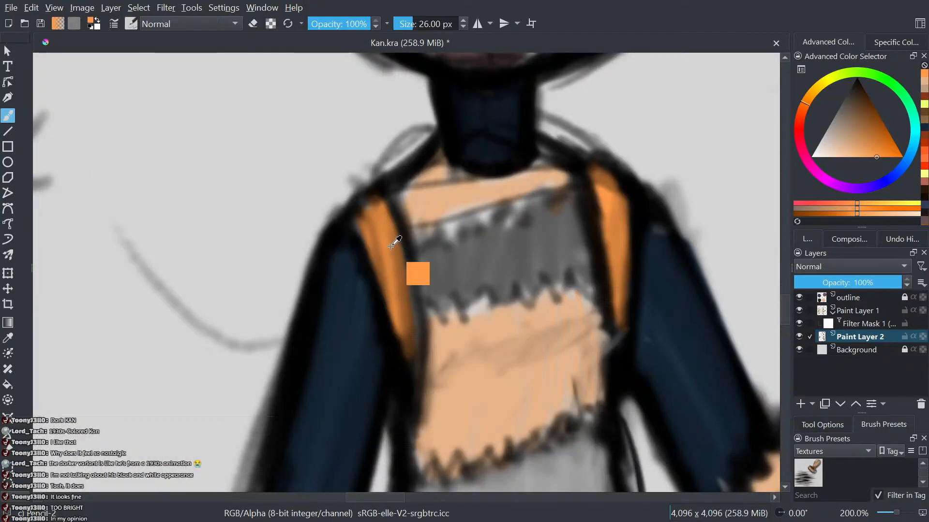
{"action": "scroll", "coordinate": [391, 227], "scroll_direction": "down", "scroll_amount": 3}
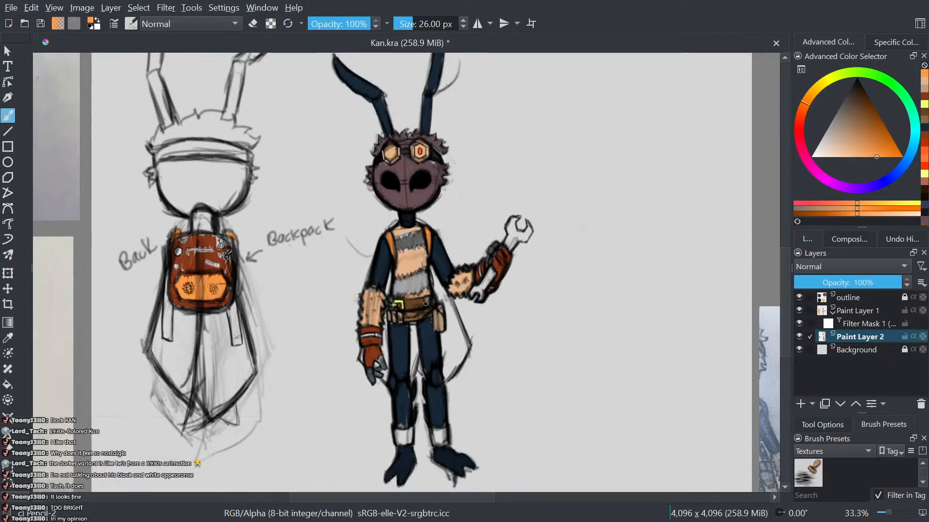
{"action": "scroll", "coordinate": [415, 273], "scroll_direction": "up", "scroll_amount": 2}
{"action": "scroll", "coordinate": [431, 291], "scroll_direction": "down", "scroll_amount": 1}
{"action": "mouse_move", "coordinate": [439, 317]}
{"action": "left_mouse_down"}
{"action": "mouse_move", "coordinate": [620, 326]}
{"action": "mouse_move", "coordinate": [635, 337]}
{"action": "left_mouse_up"}
{"action": "left_click_drag", "start_coordinate": [411, 355], "coordinate": [472, 344]}
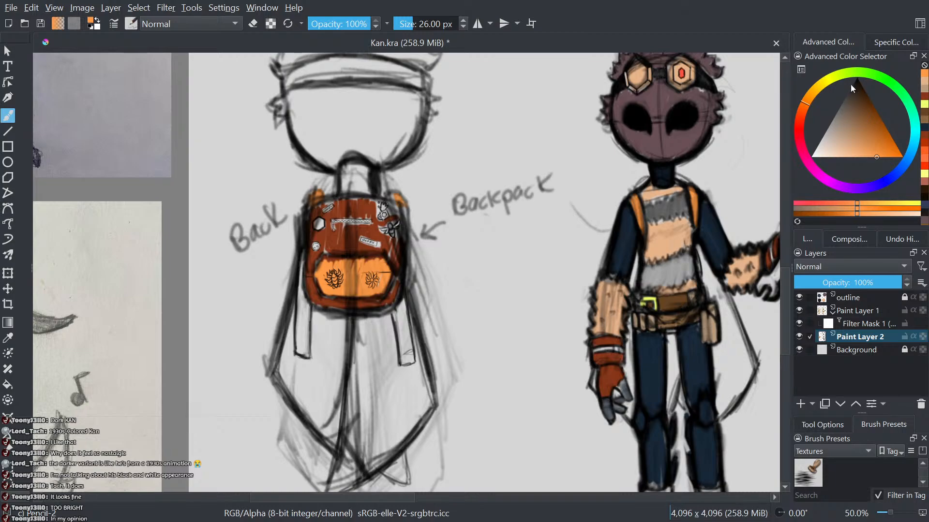
- Try a pale yellow on the back view's wings below the backpack
{"action": "left_click", "coordinate": [831, 83]}
{"action": "mouse_move", "coordinate": [843, 118]}
{"action": "left_mouse_down"}
{"action": "mouse_move", "coordinate": [862, 186]}
{"action": "mouse_move", "coordinate": [830, 196]}
{"action": "left_mouse_up"}
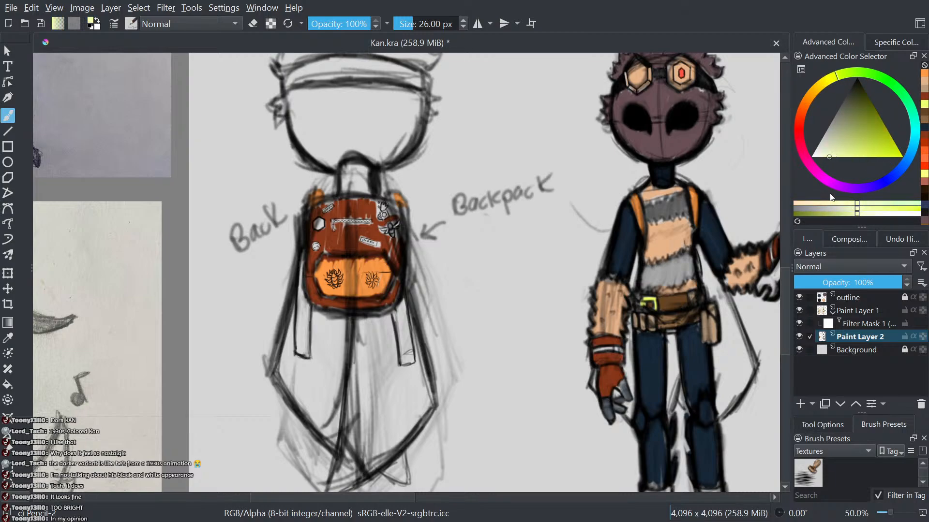
{"action": "scroll", "coordinate": [485, 334], "scroll_direction": "down", "scroll_amount": 3}
{"action": "scroll", "coordinate": [428, 359], "scroll_direction": "up", "scroll_amount": 4}
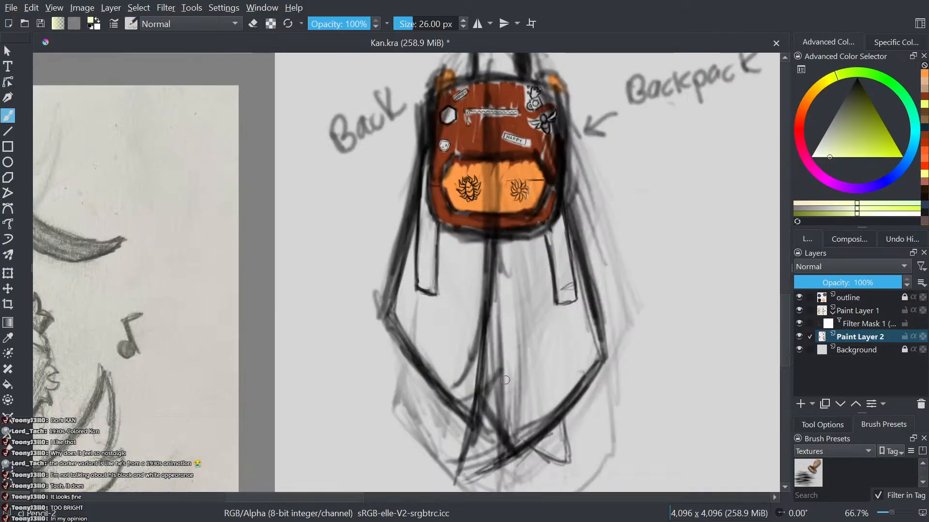
{"action": "mouse_move", "coordinate": [530, 364]}
{"action": "left_mouse_down"}
{"action": "mouse_move", "coordinate": [535, 297]}
{"action": "mouse_move", "coordinate": [516, 345]}
{"action": "mouse_move", "coordinate": [517, 294]}
{"action": "mouse_move", "coordinate": [513, 318]}
{"action": "left_mouse_up"}
{"action": "scroll", "coordinate": [519, 295], "scroll_direction": "down", "scroll_amount": 2}
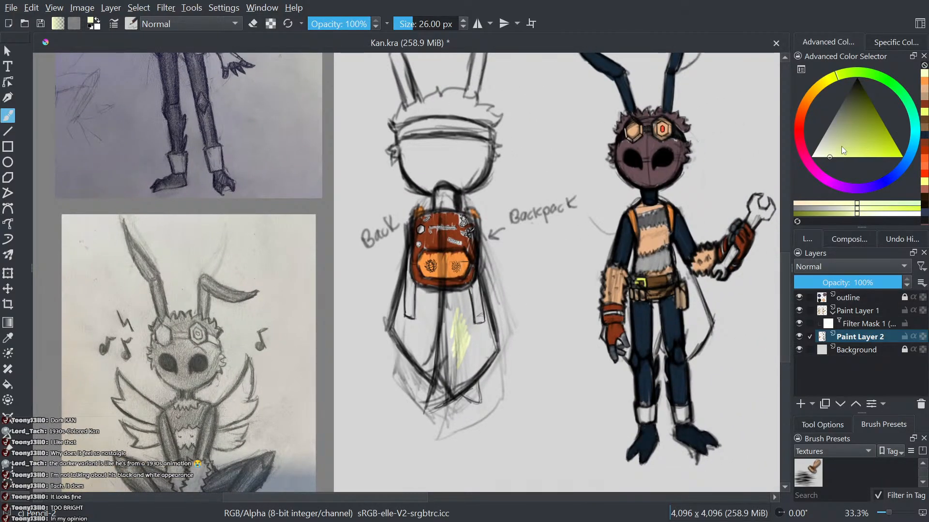
{"action": "key", "text": "ctrl+z"}
- Pick a near-white cream, test it on the back view's wings and undo the test strokes
{"action": "left_click", "coordinate": [820, 164]}
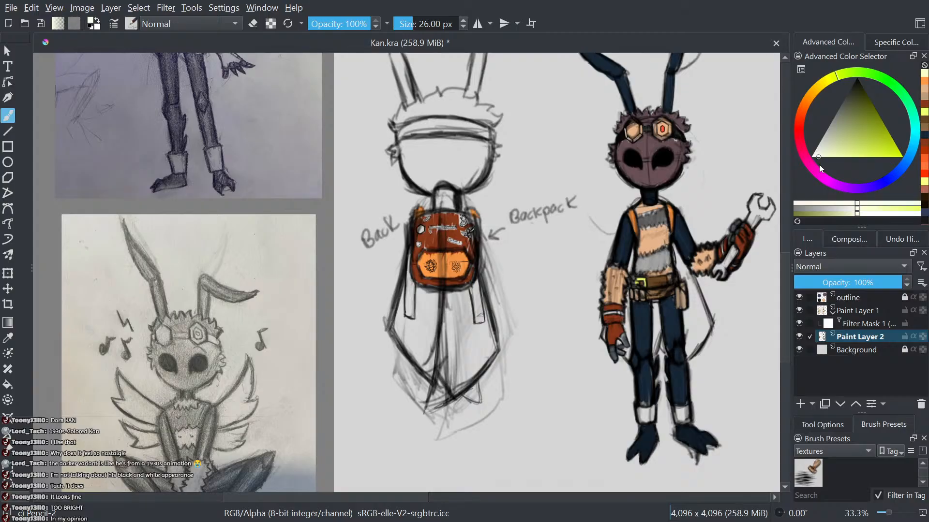
{"action": "scroll", "coordinate": [480, 304], "scroll_direction": "up", "scroll_amount": 2}
{"action": "mouse_move", "coordinate": [463, 420]}
{"action": "left_mouse_down"}
{"action": "mouse_move", "coordinate": [497, 387]}
{"action": "mouse_move", "coordinate": [442, 458]}
{"action": "mouse_move", "coordinate": [477, 391]}
{"action": "mouse_move", "coordinate": [464, 394]}
{"action": "mouse_move", "coordinate": [416, 450]}
{"action": "mouse_move", "coordinate": [469, 336]}
{"action": "mouse_move", "coordinate": [419, 401]}
{"action": "mouse_move", "coordinate": [448, 288]}
{"action": "mouse_move", "coordinate": [413, 354]}
{"action": "mouse_move", "coordinate": [416, 316]}
{"action": "left_mouse_up"}
{"action": "scroll", "coordinate": [415, 316], "scroll_direction": "down", "scroll_amount": 4}
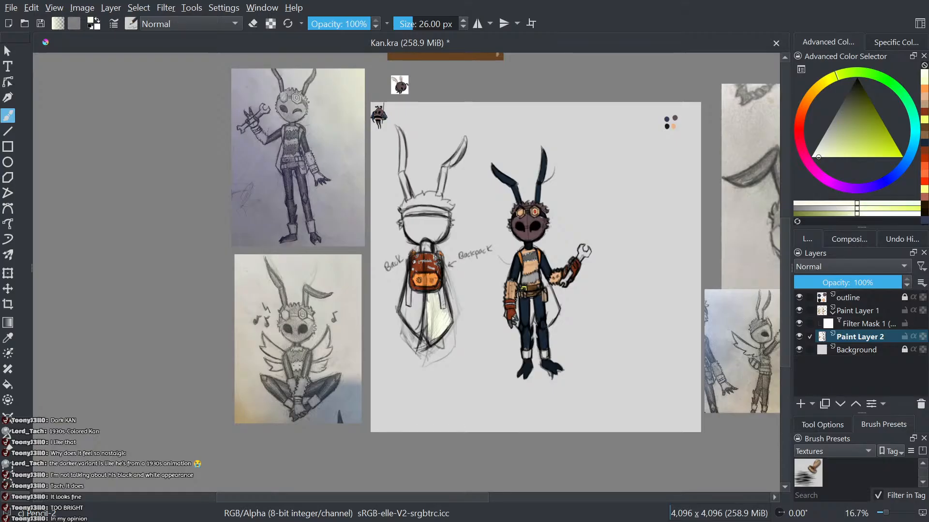
{"action": "scroll", "coordinate": [432, 326], "scroll_direction": "up", "scroll_amount": 4}
{"action": "key", "text": "ctrl+z"}
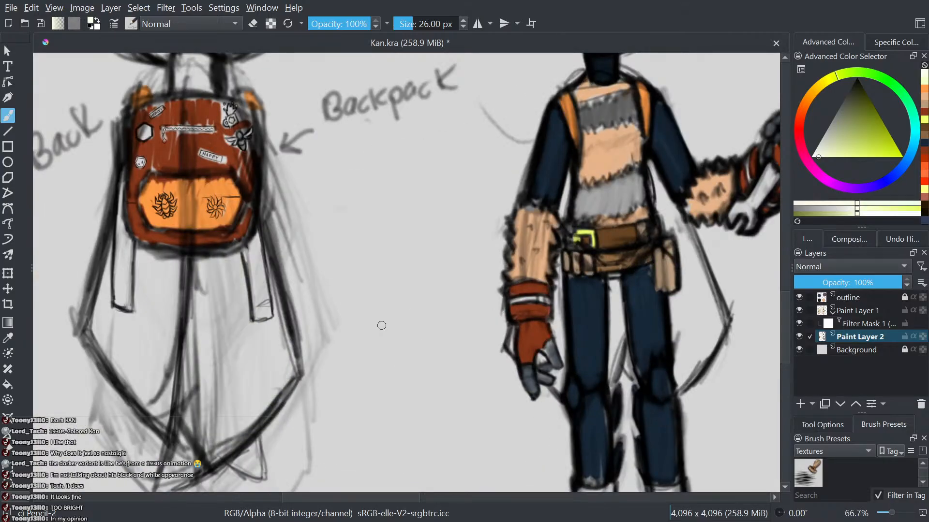
- Paint the lower outer edge of the back view's right-hand wing in the near-white cream
{"action": "scroll", "coordinate": [381, 326], "scroll_direction": "down", "scroll_amount": 4}
{"action": "scroll", "coordinate": [357, 336], "scroll_direction": "up", "scroll_amount": 4}
{"action": "scroll", "coordinate": [357, 337], "scroll_direction": "down", "scroll_amount": 4}
{"action": "scroll", "coordinate": [357, 339], "scroll_direction": "up", "scroll_amount": 2}
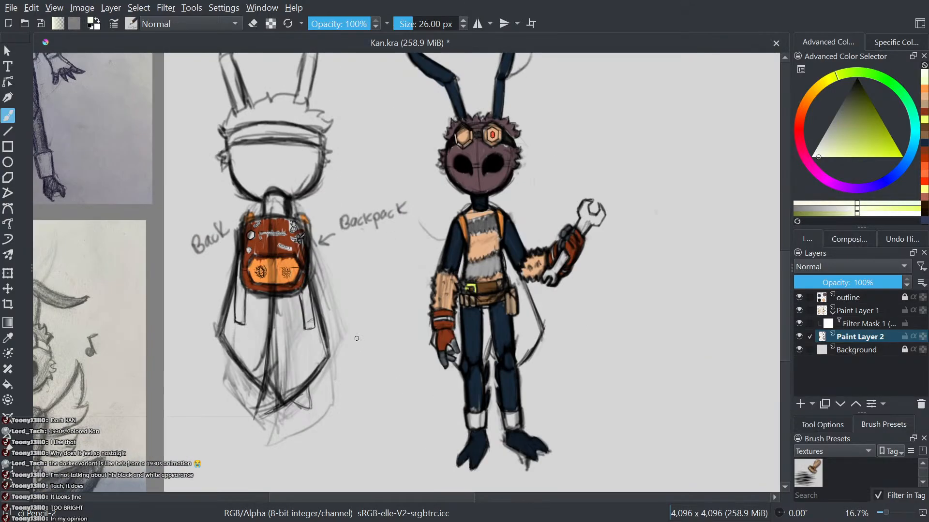
{"action": "mouse_move", "coordinate": [324, 352]}
{"action": "left_mouse_down"}
{"action": "mouse_move", "coordinate": [291, 392]}
{"action": "mouse_move", "coordinate": [314, 345]}
{"action": "mouse_move", "coordinate": [304, 360]}
{"action": "left_mouse_up"}
{"action": "left_click_drag", "start_coordinate": [246, 396], "coordinate": [167, 415]}
- Fill the front view's wings cream where they show beside the torso, behind the lowered hand and between the legs
{"action": "scroll", "coordinate": [344, 400], "scroll_direction": "up", "scroll_amount": 5}
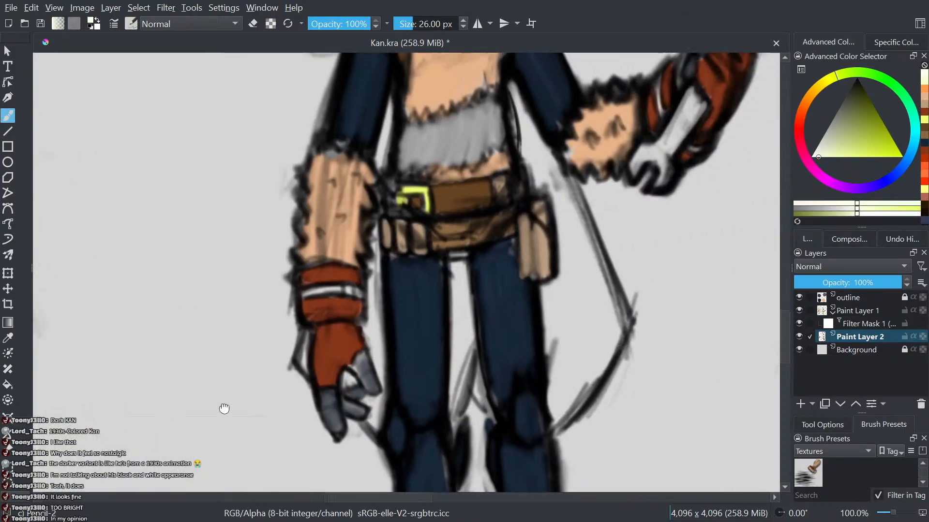
{"action": "mouse_move", "coordinate": [314, 386]}
{"action": "left_mouse_down"}
{"action": "mouse_move", "coordinate": [276, 367]}
{"action": "mouse_move", "coordinate": [270, 340]}
{"action": "left_mouse_up"}
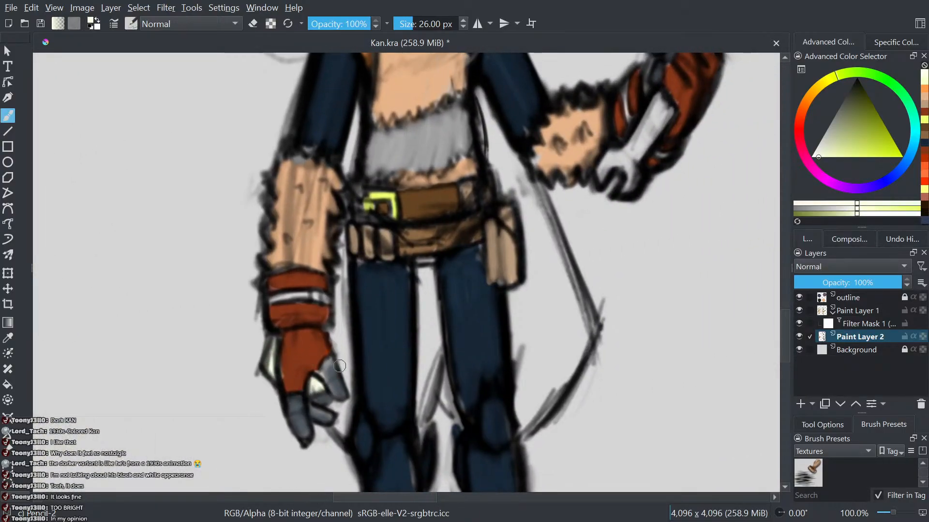
{"action": "mouse_move", "coordinate": [340, 366]}
{"action": "left_mouse_down"}
{"action": "mouse_move", "coordinate": [339, 418]}
{"action": "mouse_move", "coordinate": [351, 358]}
{"action": "mouse_move", "coordinate": [346, 347]}
{"action": "mouse_move", "coordinate": [341, 360]}
{"action": "mouse_move", "coordinate": [334, 352]}
{"action": "mouse_move", "coordinate": [341, 306]}
{"action": "left_mouse_up"}
{"action": "scroll", "coordinate": [386, 331], "scroll_direction": "down", "scroll_amount": 2}
{"action": "left_click_drag", "start_coordinate": [386, 331], "coordinate": [267, 378]}
{"action": "mouse_move", "coordinate": [351, 402]}
{"action": "left_mouse_down"}
{"action": "mouse_move", "coordinate": [364, 373]}
{"action": "mouse_move", "coordinate": [329, 420]}
{"action": "mouse_move", "coordinate": [334, 364]}
{"action": "mouse_move", "coordinate": [336, 411]}
{"action": "mouse_move", "coordinate": [348, 348]}
{"action": "mouse_move", "coordinate": [342, 382]}
{"action": "mouse_move", "coordinate": [350, 364]}
{"action": "mouse_move", "coordinate": [320, 275]}
{"action": "left_mouse_up"}
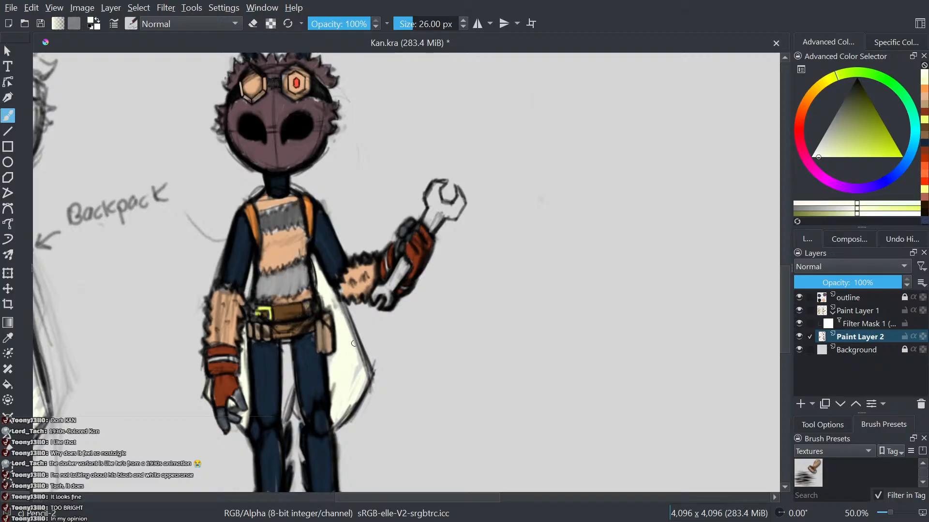
{"action": "mouse_move", "coordinate": [290, 421]}
{"action": "left_mouse_down"}
{"action": "mouse_move", "coordinate": [296, 361]}
{"action": "mouse_move", "coordinate": [284, 368]}
{"action": "left_mouse_up"}
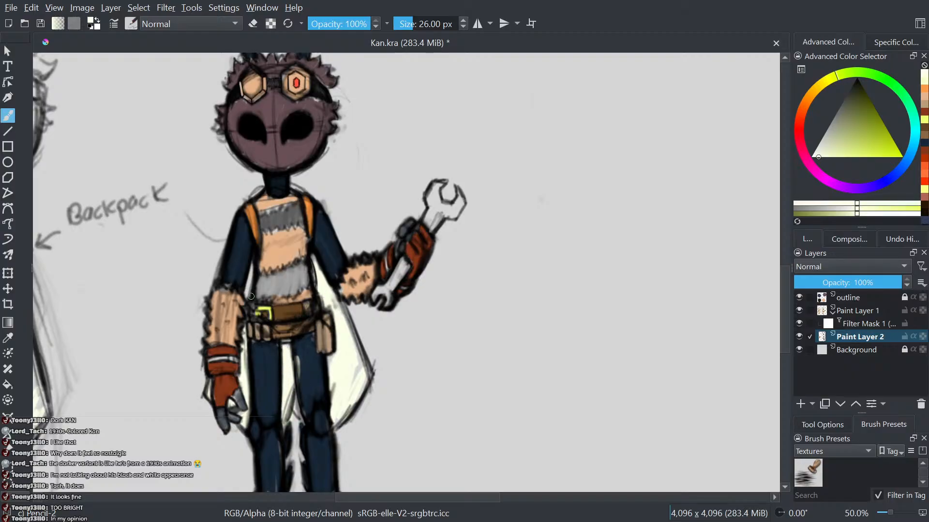
- Examine the front view's cream wings up close and against the back view and the reference drawings
{"action": "scroll", "coordinate": [247, 297], "scroll_direction": "down", "scroll_amount": 5}
{"action": "left_click_drag", "start_coordinate": [282, 291], "coordinate": [320, 288]}
{"action": "scroll", "coordinate": [319, 288], "scroll_direction": "up", "scroll_amount": 5}
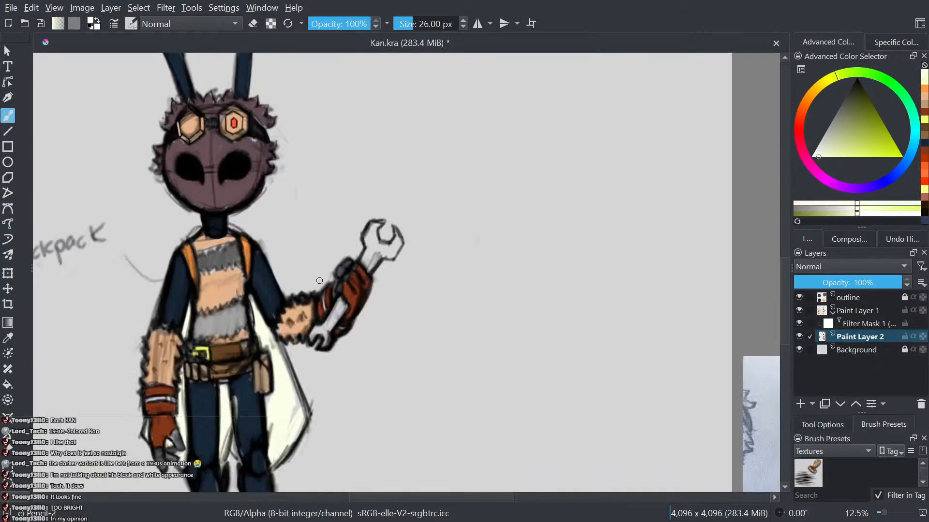
{"action": "left_click_drag", "start_coordinate": [275, 253], "coordinate": [369, 264]}
{"action": "scroll", "coordinate": [279, 232], "scroll_direction": "up", "scroll_amount": 2}
{"action": "scroll", "coordinate": [279, 232], "scroll_direction": "down", "scroll_amount": 4}
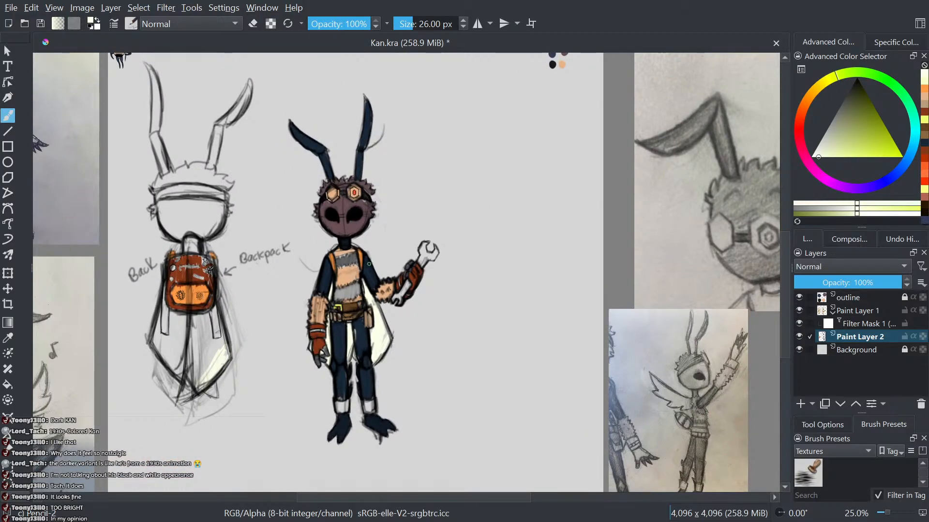
{"action": "scroll", "coordinate": [387, 272], "scroll_direction": "up", "scroll_amount": 2}
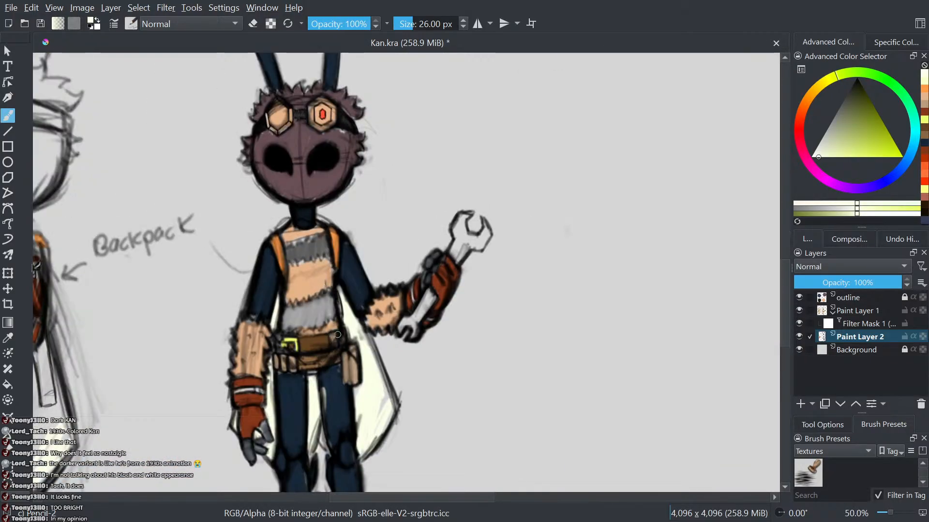
{"action": "scroll", "coordinate": [385, 221], "scroll_direction": "down", "scroll_amount": 1}
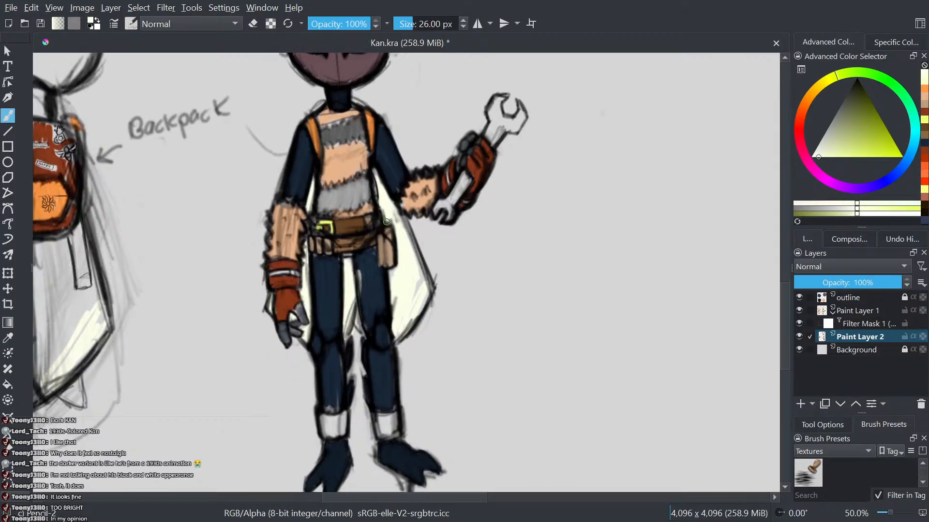
{"action": "scroll", "coordinate": [388, 276], "scroll_direction": "down", "scroll_amount": 1}
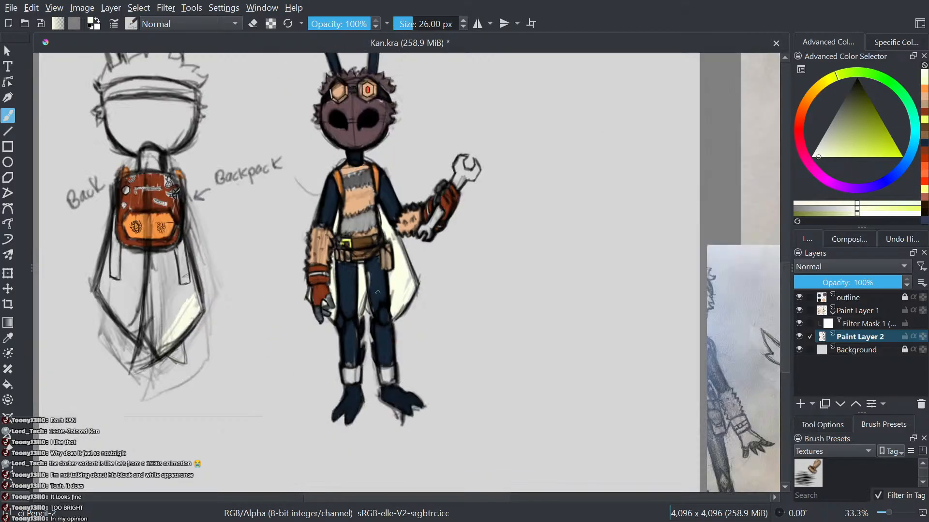
{"action": "scroll", "coordinate": [358, 384], "scroll_direction": "up", "scroll_amount": 4}
{"action": "scroll", "coordinate": [355, 372], "scroll_direction": "down", "scroll_amount": 3}
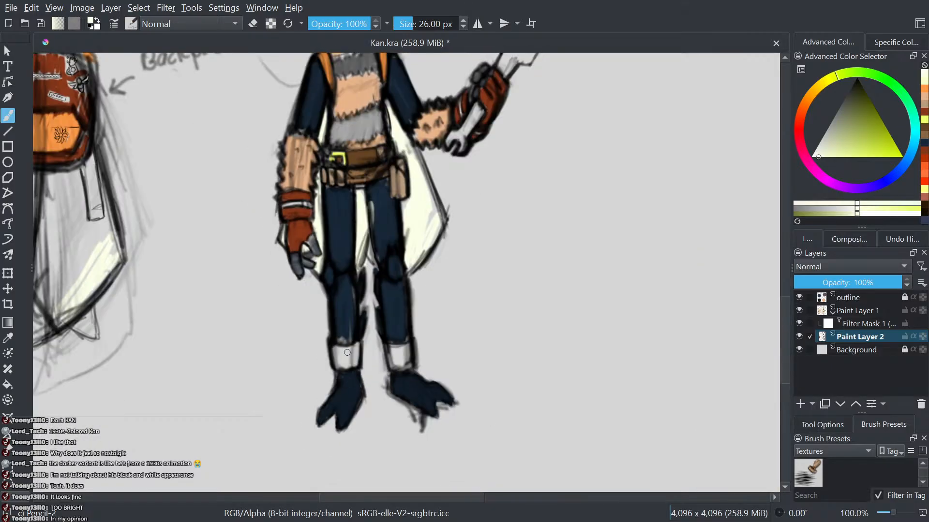
- Sample the rust red from the front view's glove and paint a horizontal stripe across both white ankle cuffs
{"action": "left_click_drag", "start_coordinate": [289, 213], "coordinate": [323, 295]}
{"action": "scroll", "coordinate": [324, 295], "scroll_direction": "up", "scroll_amount": 2}
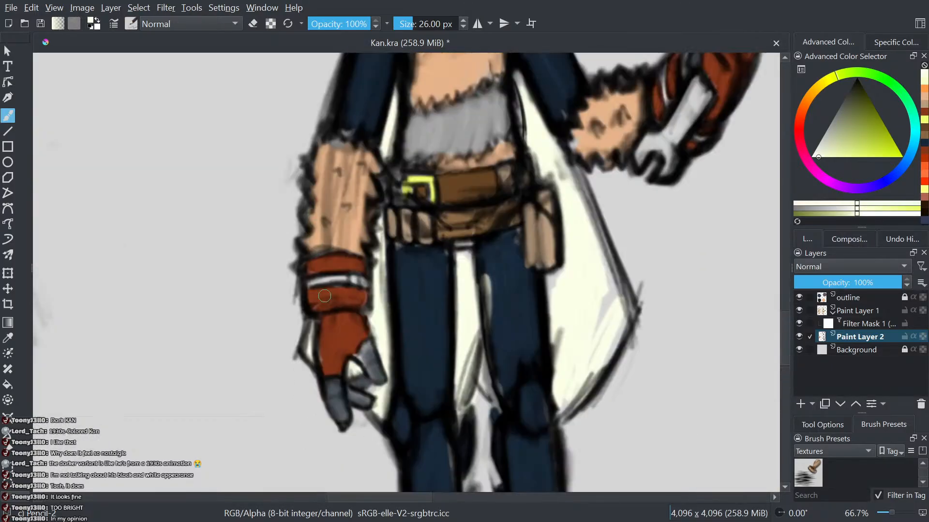
{"action": "left_click", "coordinate": [342, 338], "text": "ctrl"}
{"action": "left_click_drag", "start_coordinate": [345, 341], "coordinate": [263, 142]}
{"action": "scroll", "coordinate": [341, 364], "scroll_direction": "up", "scroll_amount": 1}
{"action": "mouse_move", "coordinate": [323, 397]}
{"action": "left_mouse_down"}
{"action": "mouse_move", "coordinate": [394, 389]}
{"action": "mouse_move", "coordinate": [321, 396]}
{"action": "left_mouse_up"}
{"action": "mouse_move", "coordinate": [480, 388]}
{"action": "left_mouse_down"}
{"action": "mouse_move", "coordinate": [508, 395]}
{"action": "mouse_move", "coordinate": [484, 394]}
{"action": "left_mouse_up"}
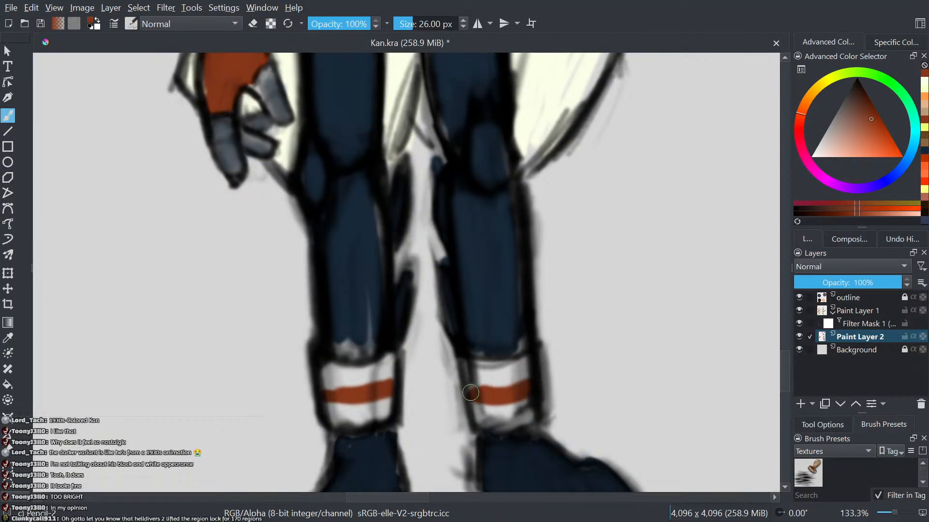
- Review the striped ankle cuffs and cream wings against the whole reference sheet
{"action": "scroll", "coordinate": [481, 385], "scroll_direction": "down", "scroll_amount": 6}
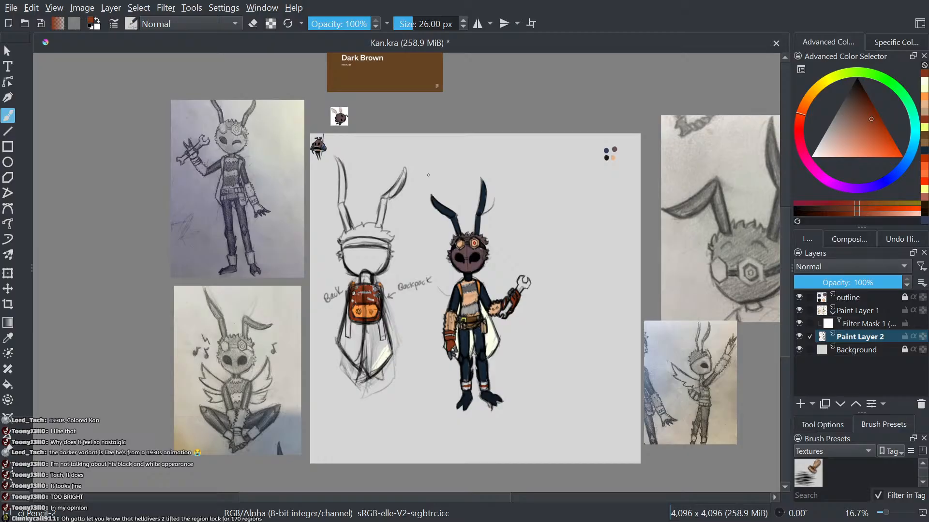
{"action": "scroll", "coordinate": [448, 197], "scroll_direction": "up", "scroll_amount": 3}
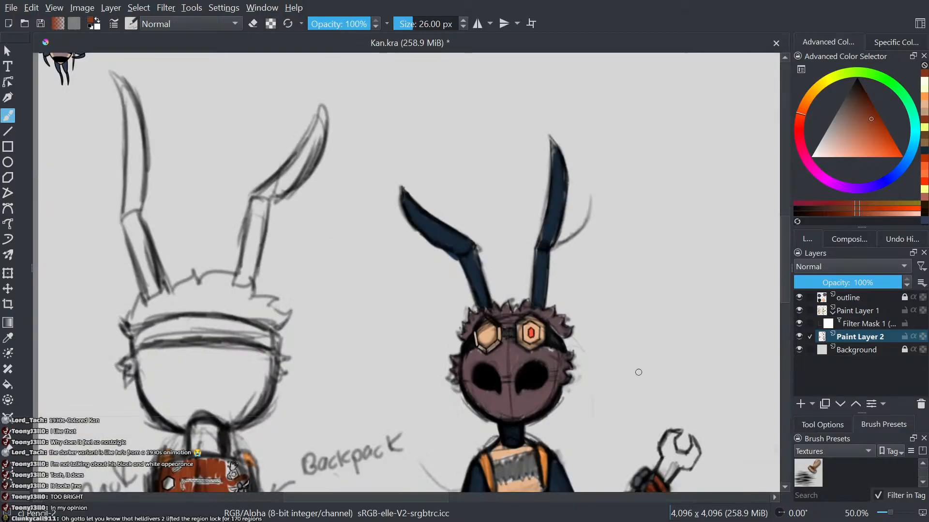
{"action": "left_click_drag", "start_coordinate": [639, 373], "coordinate": [520, 226]}
{"action": "scroll", "coordinate": [517, 286], "scroll_direction": "down", "scroll_amount": 6}
{"action": "scroll", "coordinate": [517, 333], "scroll_direction": "up", "scroll_amount": 3}
{"action": "scroll", "coordinate": [517, 333], "scroll_direction": "down", "scroll_amount": 1}
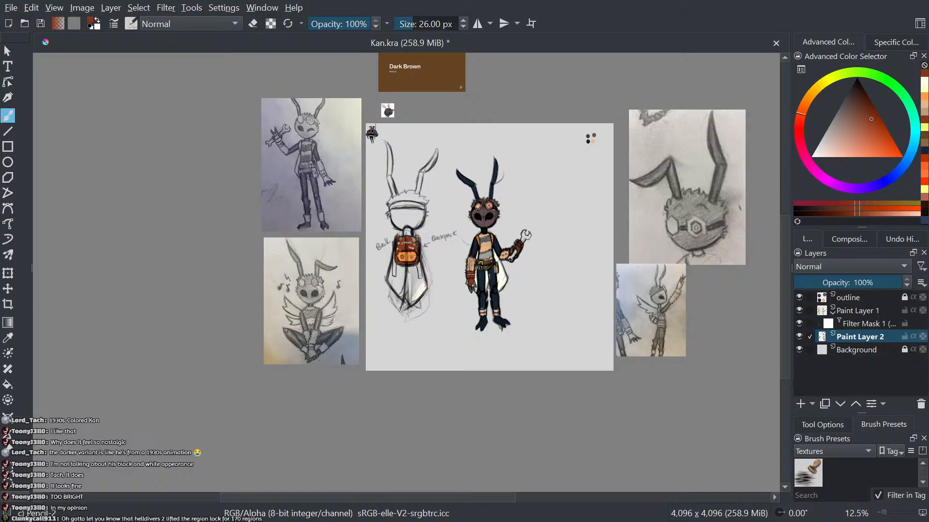
{"action": "scroll", "coordinate": [474, 179], "scroll_direction": "up", "scroll_amount": 4}
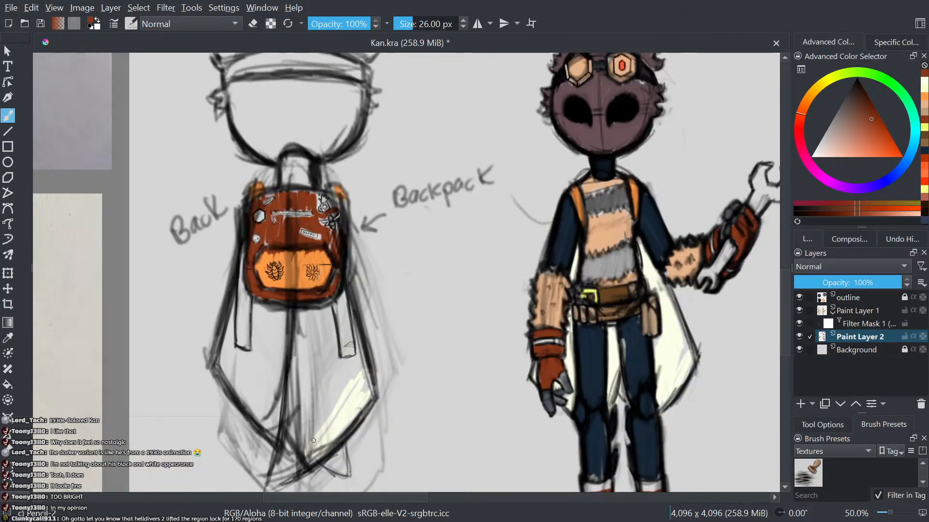
- Undo a rust-red stroke on the back view's right-hand wing, sample its cream and extend that colour inward
{"action": "left_click_drag", "start_coordinate": [304, 449], "coordinate": [342, 380]}
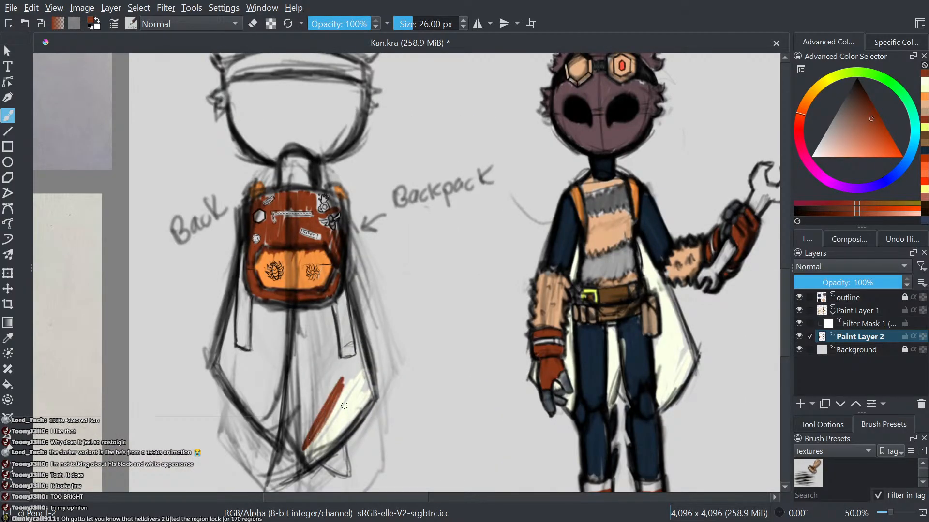
{"action": "key", "text": "ctrl+z"}
{"action": "left_click", "coordinate": [367, 407], "text": "ctrl"}
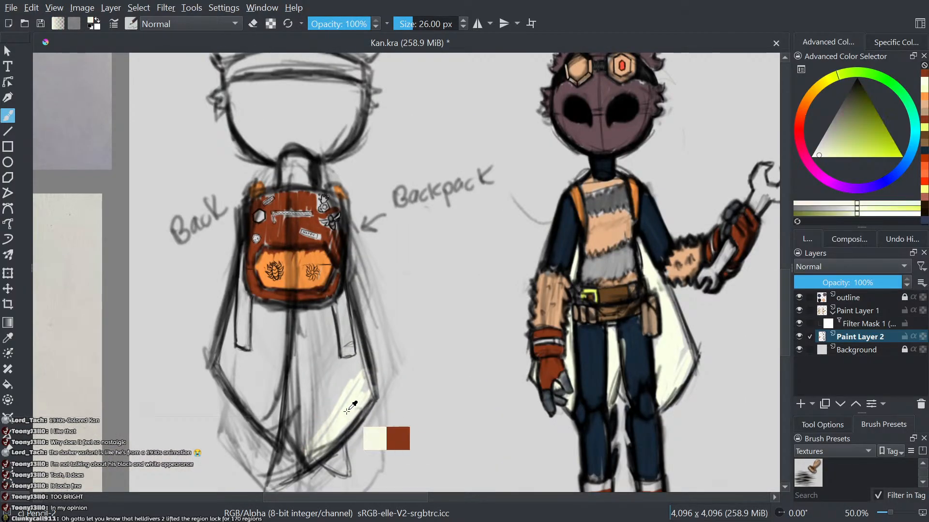
{"action": "mouse_move", "coordinate": [348, 411]}
{"action": "left_mouse_down"}
{"action": "mouse_move", "coordinate": [346, 383]}
{"action": "mouse_move", "coordinate": [302, 443]}
{"action": "mouse_move", "coordinate": [344, 364]}
{"action": "mouse_move", "coordinate": [283, 426]}
{"action": "left_mouse_up"}
- Enlarge the brush to 55 px and fill the rest of both back-view wings with cream
{"action": "key", "text": "bracketright"}
{"action": "key", "text": "bracketright"}
{"action": "key", "text": "bracketright"}
{"action": "key", "text": "bracketright"}
{"action": "key", "text": "bracketright"}
{"action": "key", "text": "bracketright"}
{"action": "key", "text": "bracketright"}
{"action": "key", "text": "bracketright"}
{"action": "key", "text": "bracketright"}
{"action": "key", "text": "bracketright"}
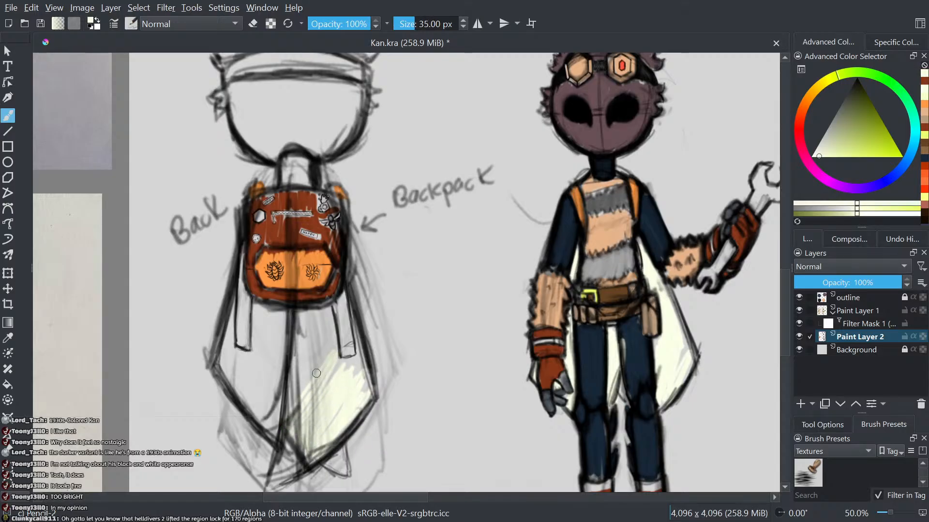
{"action": "mouse_move", "coordinate": [326, 339]}
{"action": "left_mouse_down"}
{"action": "mouse_move", "coordinate": [305, 374]}
{"action": "mouse_move", "coordinate": [329, 334]}
{"action": "mouse_move", "coordinate": [255, 400]}
{"action": "mouse_move", "coordinate": [276, 325]}
{"action": "mouse_move", "coordinate": [224, 374]}
{"action": "mouse_move", "coordinate": [233, 355]}
{"action": "mouse_move", "coordinate": [242, 383]}
{"action": "left_mouse_up"}
{"action": "scroll", "coordinate": [256, 329], "scroll_direction": "down", "scroll_amount": 2}
{"action": "left_click_drag", "start_coordinate": [259, 321], "coordinate": [215, 271]}
- Sample the orange from the front view's shoulder strap and paint both ankle cuffs entirely in it
{"action": "scroll", "coordinate": [387, 373], "scroll_direction": "up", "scroll_amount": 5}
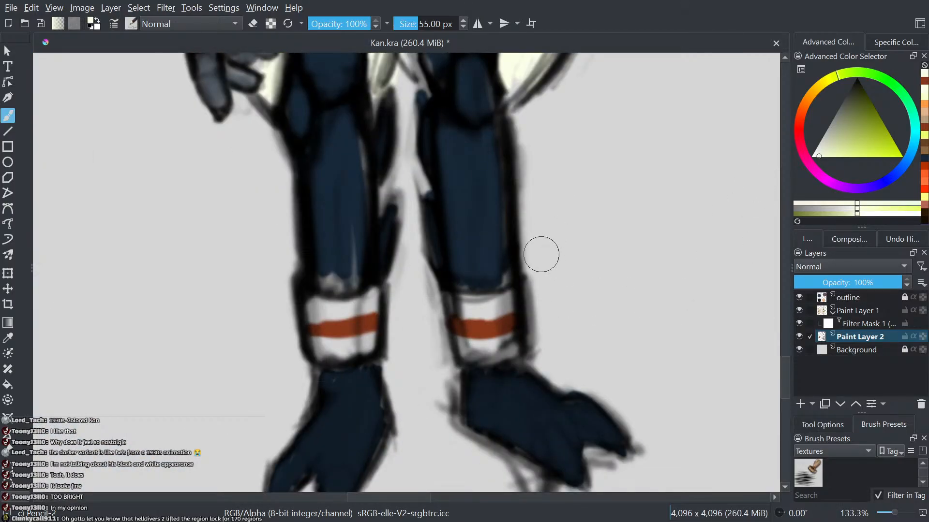
{"action": "scroll", "coordinate": [543, 251], "scroll_direction": "down", "scroll_amount": 6}
{"action": "scroll", "coordinate": [451, 240], "scroll_direction": "up", "scroll_amount": 4}
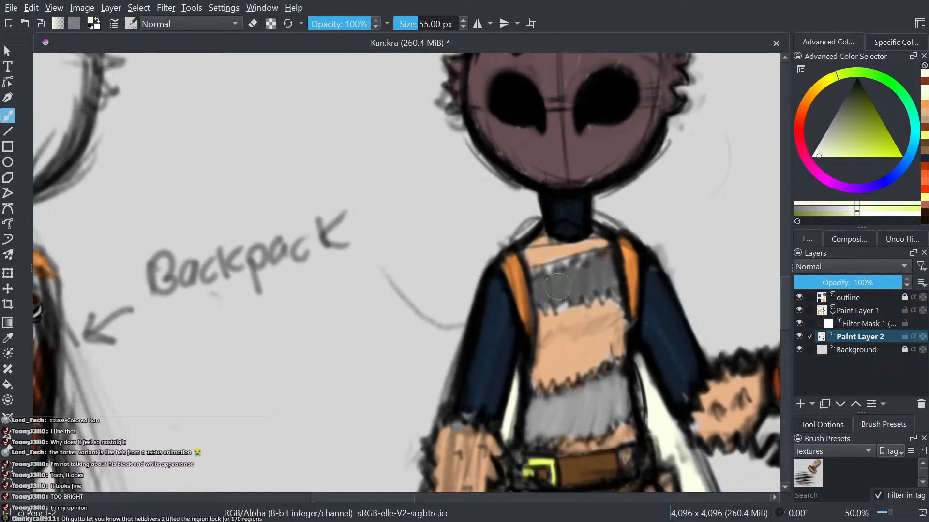
{"action": "left_click", "coordinate": [517, 272], "text": "ctrl"}
{"action": "scroll", "coordinate": [516, 272], "scroll_direction": "down", "scroll_amount": 4}
{"action": "scroll", "coordinate": [425, 169], "scroll_direction": "up", "scroll_amount": 5}
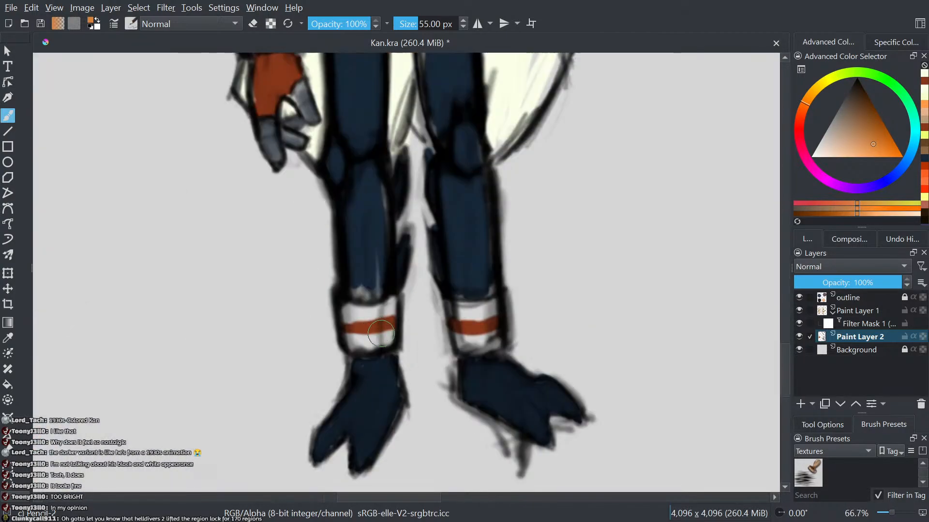
{"action": "mouse_move", "coordinate": [382, 310]}
{"action": "left_mouse_down"}
{"action": "mouse_move", "coordinate": [387, 329]}
{"action": "mouse_move", "coordinate": [369, 341]}
{"action": "mouse_move", "coordinate": [351, 329]}
{"action": "left_mouse_up"}
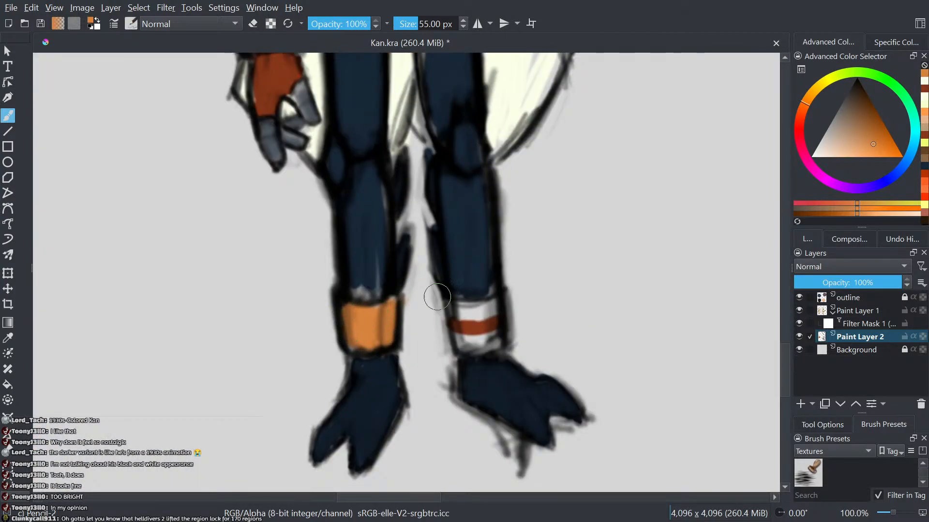
{"action": "mouse_move", "coordinate": [489, 324]}
{"action": "left_mouse_down"}
{"action": "mouse_move", "coordinate": [469, 334]}
{"action": "mouse_move", "coordinate": [457, 308]}
{"action": "left_mouse_up"}
{"action": "scroll", "coordinate": [515, 312], "scroll_direction": "down", "scroll_amount": 3}
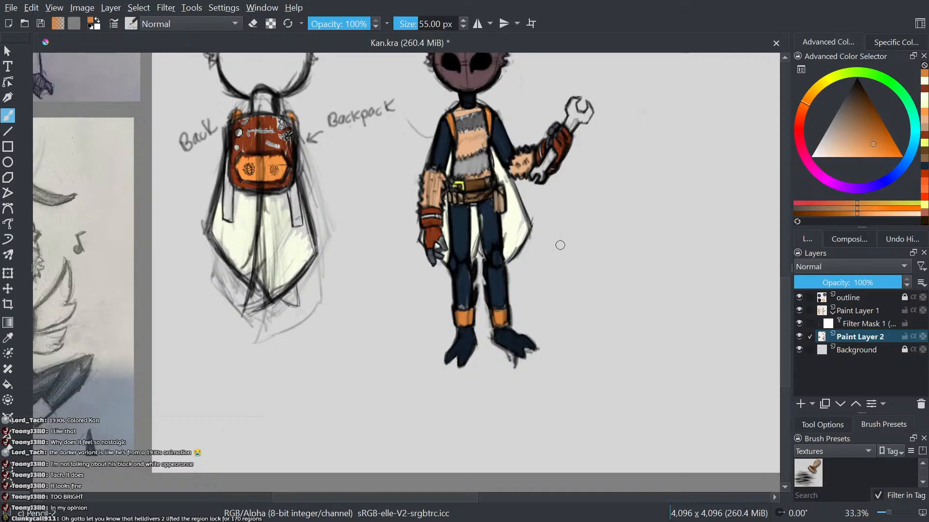
{"action": "scroll", "coordinate": [555, 226], "scroll_direction": "down", "scroll_amount": 3}
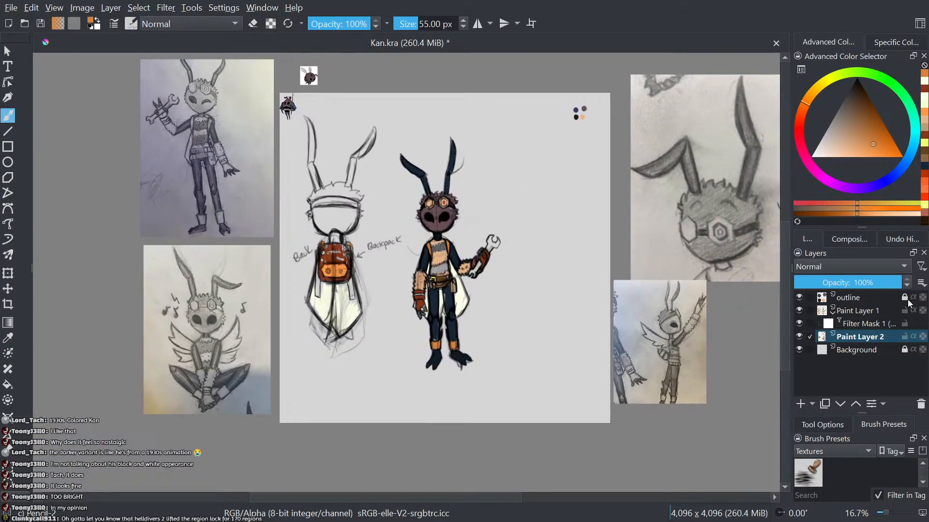
- Try a greyscale filter mask on Paint Layer 2 and remove it again
{"action": "left_click_drag", "start_coordinate": [462, 328], "coordinate": [476, 326]}
{"action": "scroll", "coordinate": [477, 327], "scroll_direction": "up", "scroll_amount": 1}
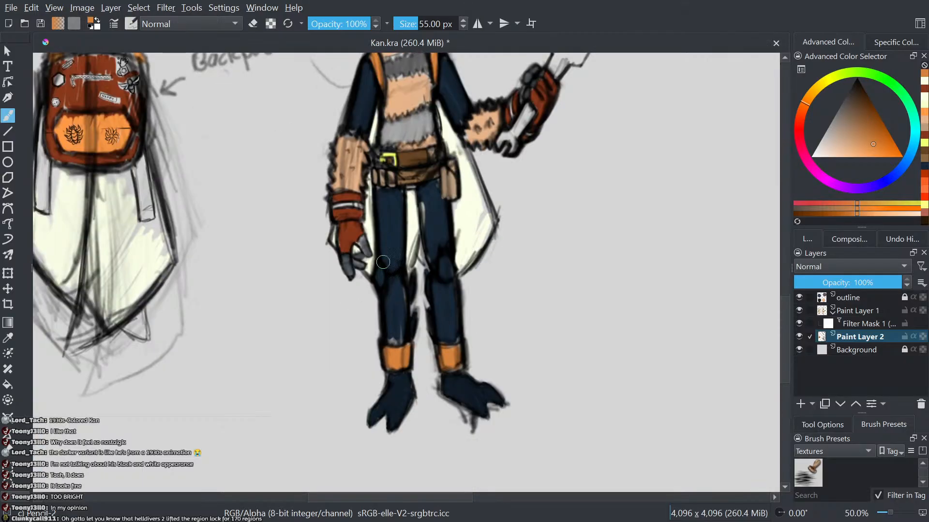
{"action": "left_click_drag", "start_coordinate": [383, 157], "coordinate": [380, 285]}
{"action": "scroll", "coordinate": [379, 283], "scroll_direction": "down", "scroll_amount": 2}
{"action": "scroll", "coordinate": [380, 286], "scroll_direction": "up", "scroll_amount": 1}
{"action": "left_click_drag", "start_coordinate": [439, 296], "coordinate": [479, 286]}
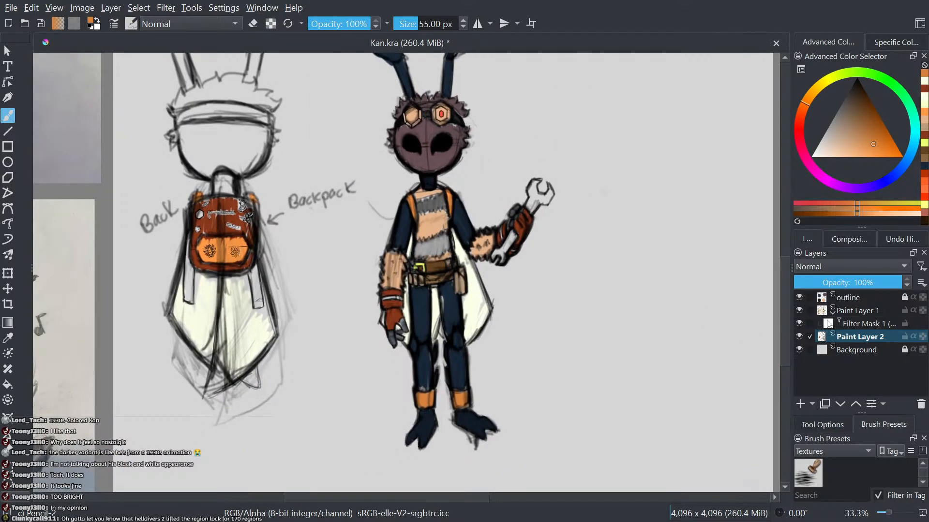
{"action": "left_click", "coordinate": [858, 339]}
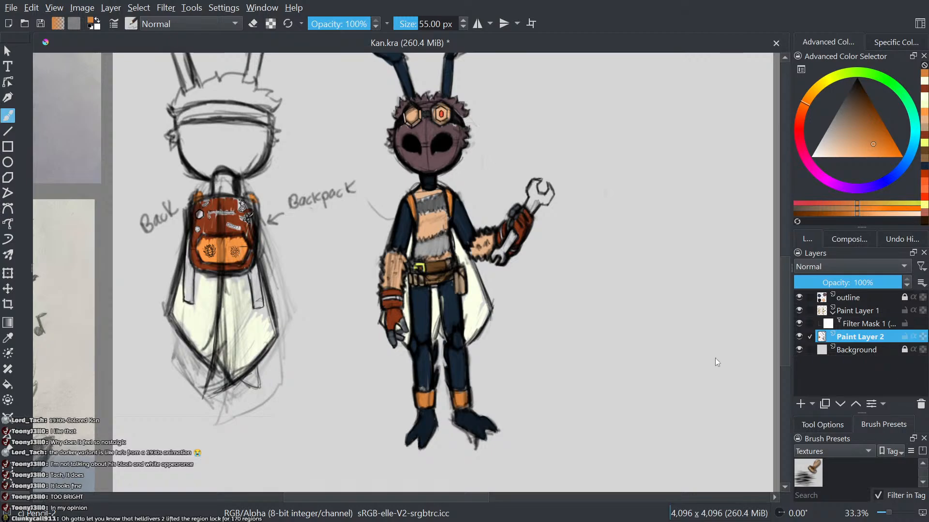
{"action": "left_click", "coordinate": [687, 358]}
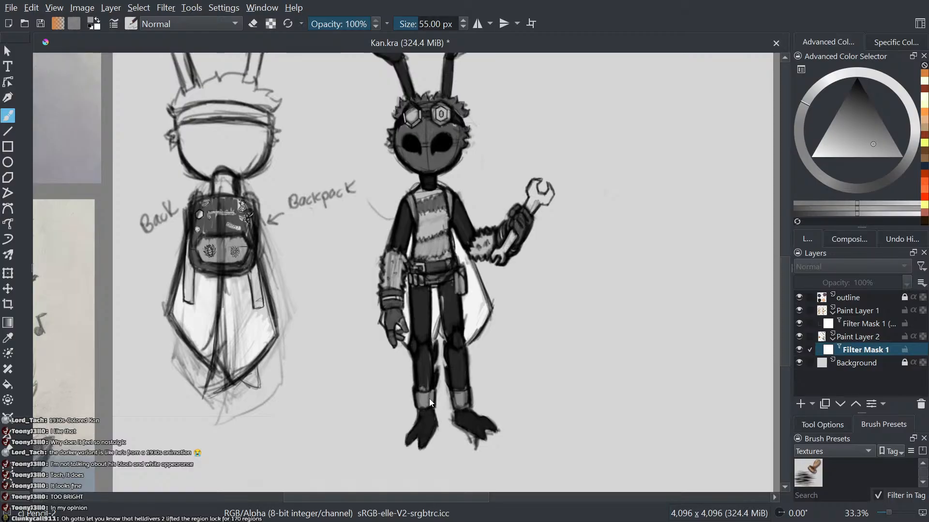
{"action": "key", "text": "shift+Delete"}
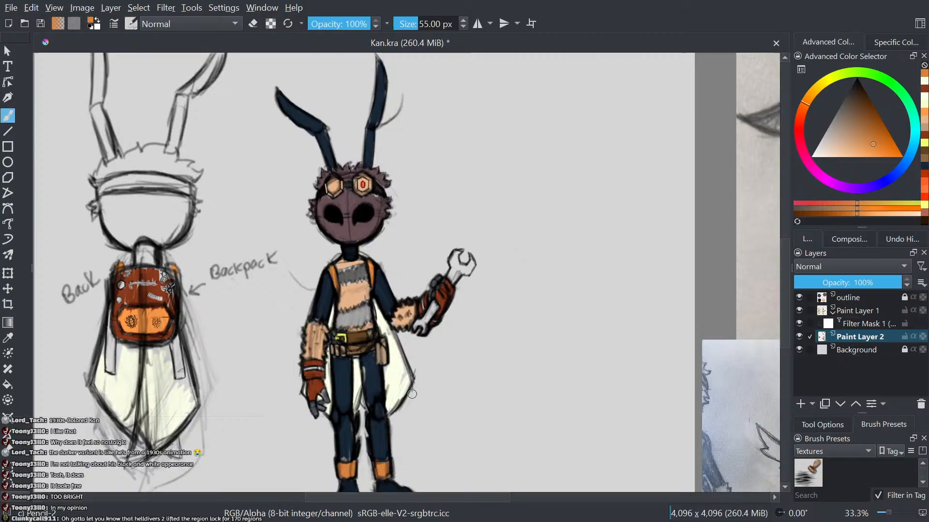
- Review the front view's colours from the antennae down to the gloved hand and wrench, alongside the back view
{"action": "left_click_drag", "start_coordinate": [411, 363], "coordinate": [566, 393]}
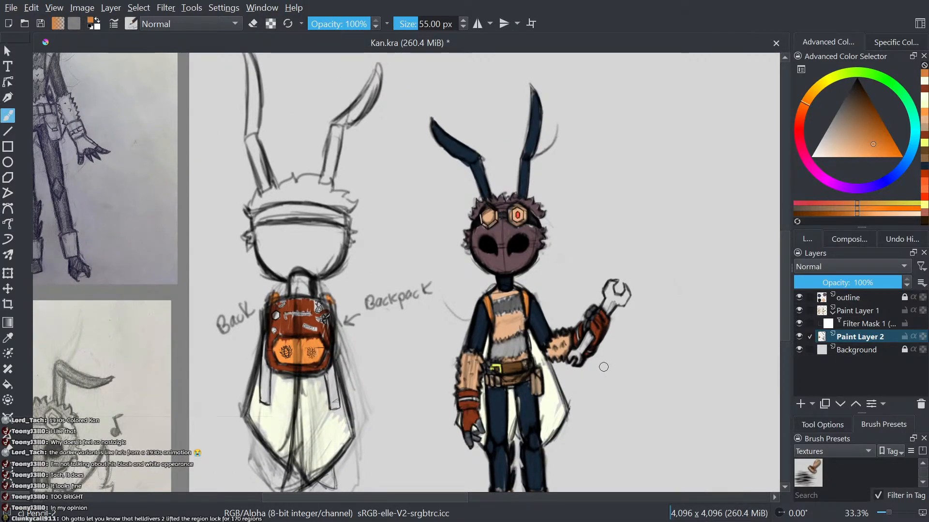
{"action": "scroll", "coordinate": [647, 366], "scroll_direction": "up", "scroll_amount": 3}
{"action": "left_click_drag", "start_coordinate": [637, 364], "coordinate": [655, 328]}
{"action": "scroll", "coordinate": [655, 327], "scroll_direction": "up", "scroll_amount": 1}
{"action": "scroll", "coordinate": [634, 327], "scroll_direction": "down", "scroll_amount": 6}
{"action": "scroll", "coordinate": [548, 309], "scroll_direction": "up", "scroll_amount": 1}
{"action": "left_click_drag", "start_coordinate": [549, 309], "coordinate": [414, 280]}
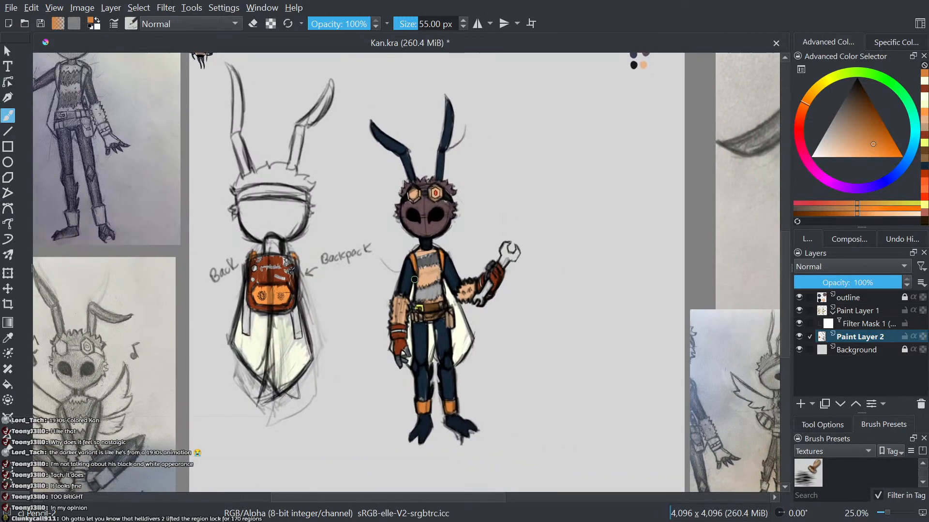
{"action": "scroll", "coordinate": [414, 279], "scroll_direction": "up", "scroll_amount": 1}
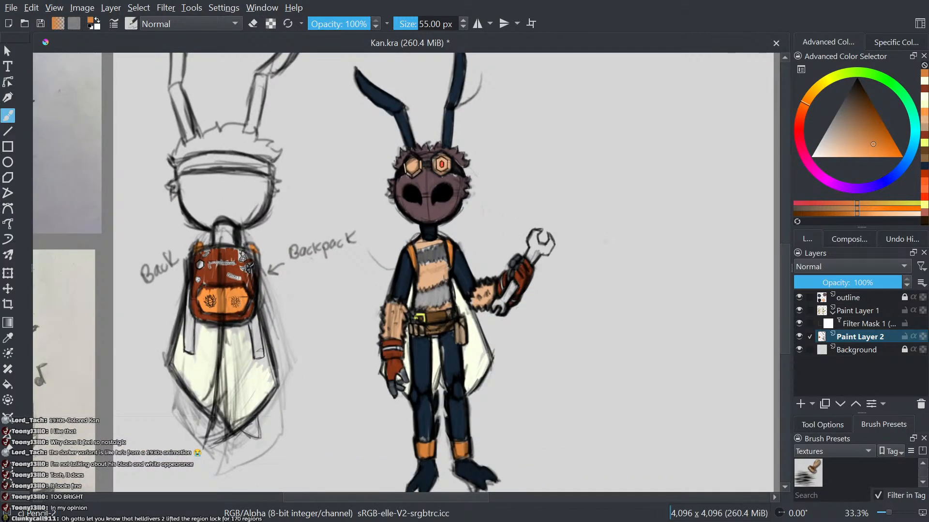
{"action": "scroll", "coordinate": [487, 341], "scroll_direction": "down", "scroll_amount": 1}
{"action": "scroll", "coordinate": [479, 314], "scroll_direction": "up", "scroll_amount": 1}
{"action": "scroll", "coordinate": [470, 290], "scroll_direction": "up", "scroll_amount": 3}
{"action": "mouse_move", "coordinate": [507, 300]}
{"action": "left_mouse_down"}
{"action": "mouse_move", "coordinate": [429, 292]}
{"action": "mouse_move", "coordinate": [436, 300]}
{"action": "left_mouse_up"}
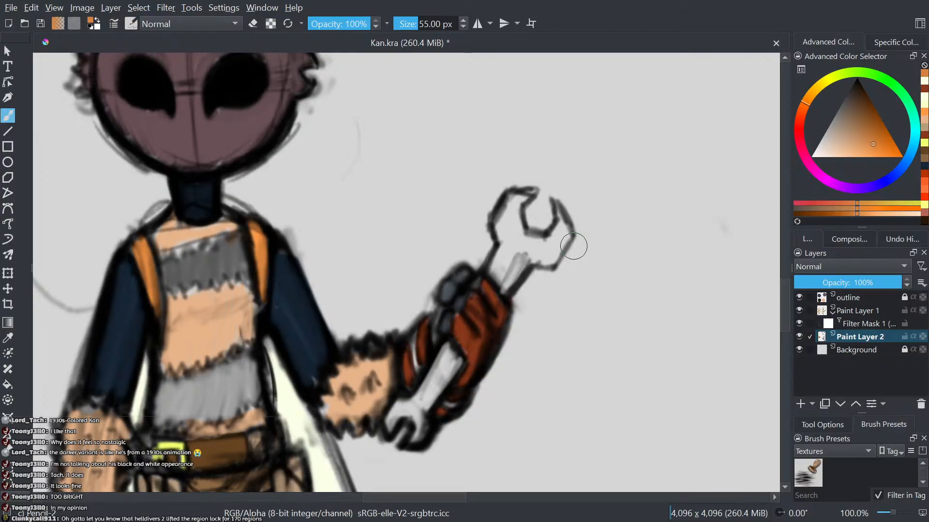
- Lock Paint Layer 2 and make Paint Layer 1 the active layer
{"action": "scroll", "coordinate": [574, 246], "scroll_direction": "down", "scroll_amount": 3}
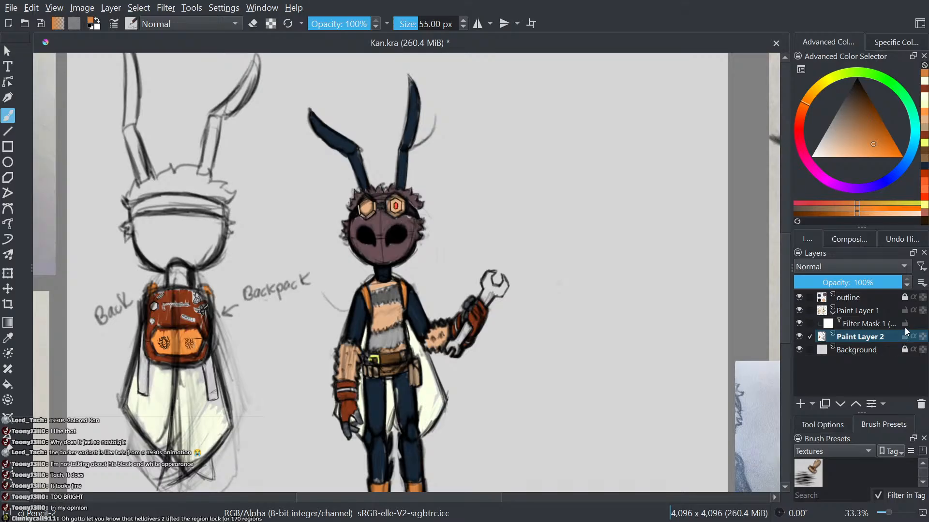
{"action": "left_click", "coordinate": [904, 337]}
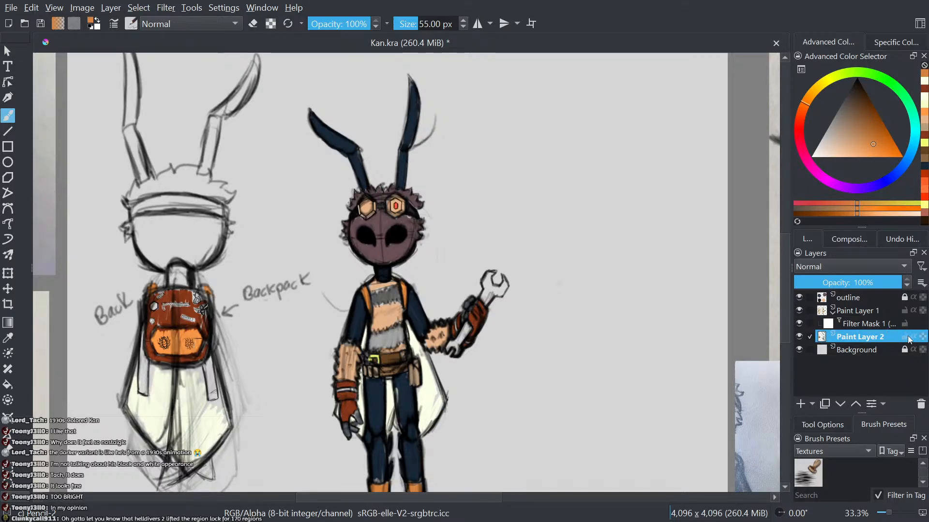
{"action": "left_click", "coordinate": [856, 311]}
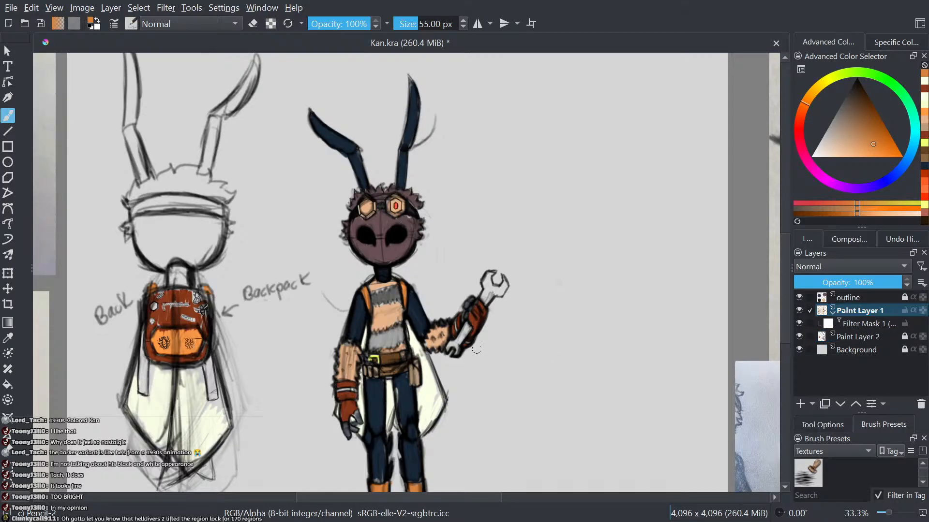
- Examine the front view's striped top, belt, gloves, cream wings and ankle cuffs up close and at full figure
{"action": "scroll", "coordinate": [460, 380], "scroll_direction": "up", "scroll_amount": 4}
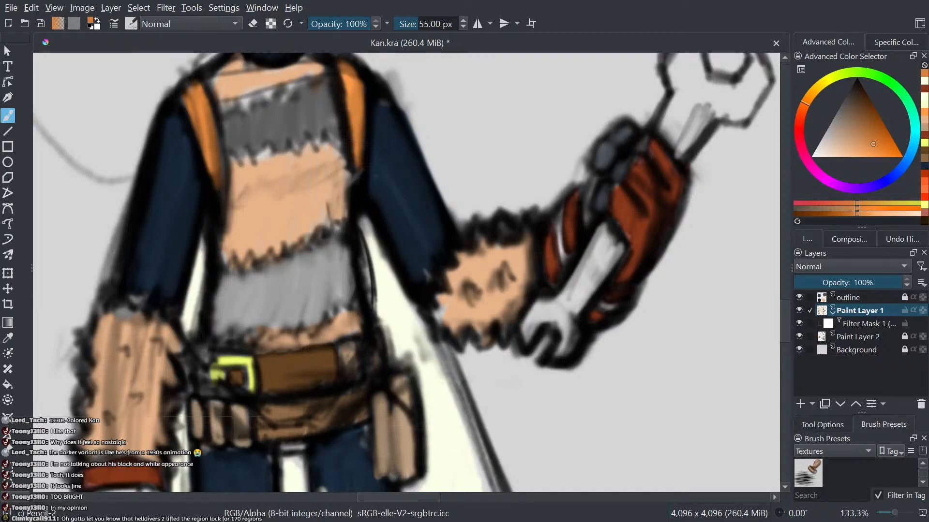
{"action": "scroll", "coordinate": [564, 439], "scroll_direction": "down", "scroll_amount": 2}
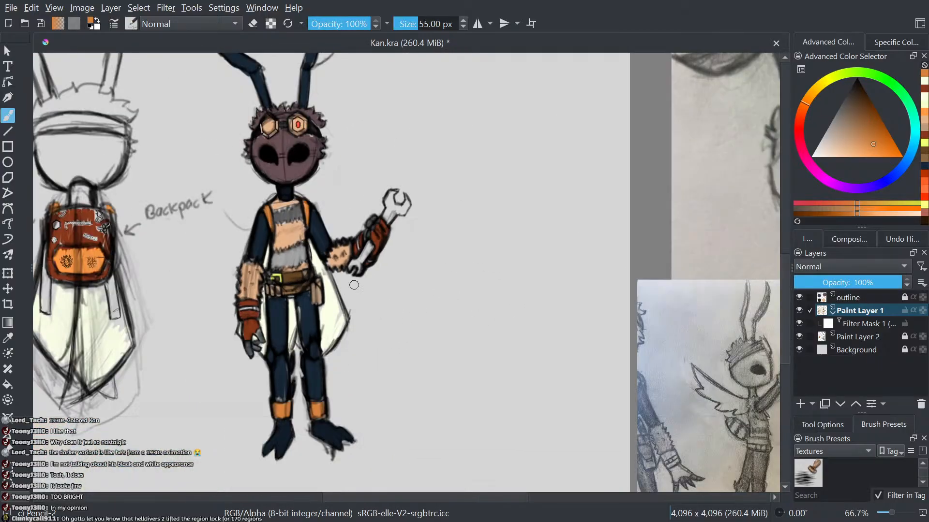
{"action": "left_click_drag", "start_coordinate": [354, 285], "coordinate": [419, 287]}
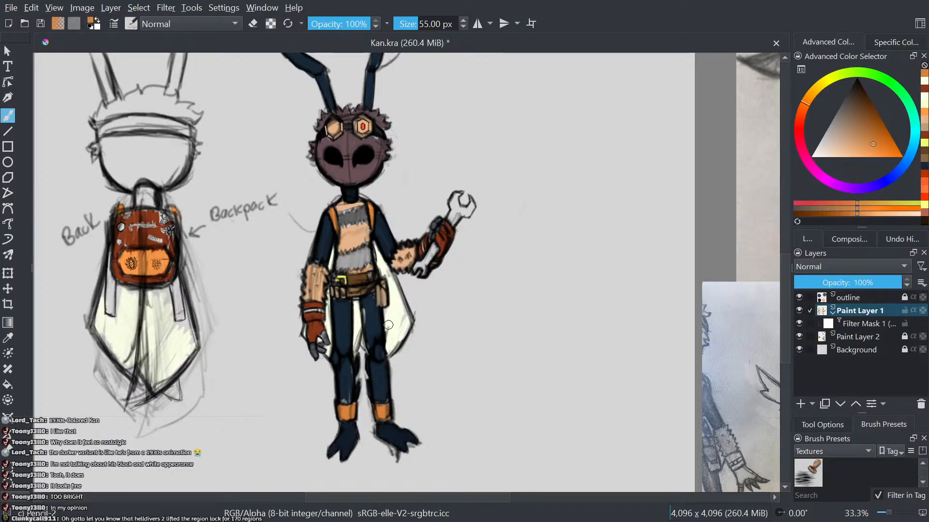
{"action": "scroll", "coordinate": [382, 401], "scroll_direction": "up", "scroll_amount": 3}
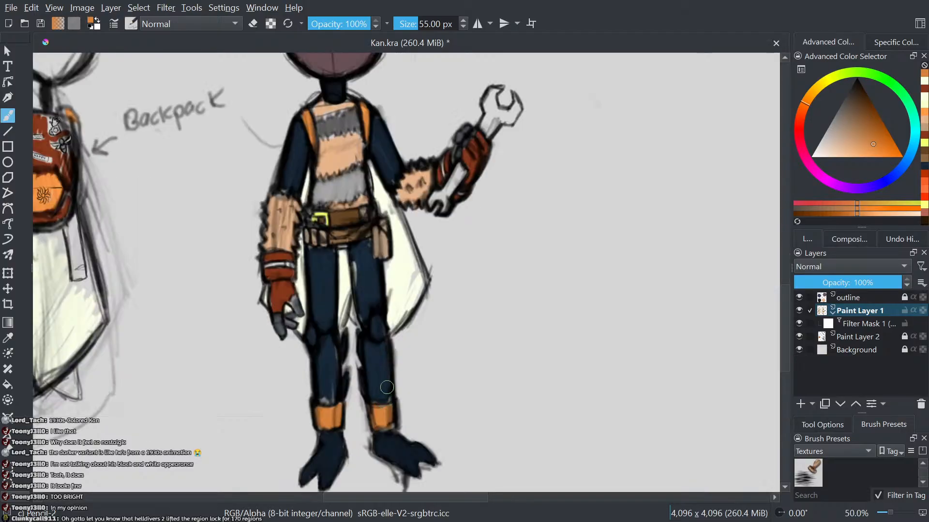
{"action": "scroll", "coordinate": [450, 312], "scroll_direction": "up", "scroll_amount": 1}
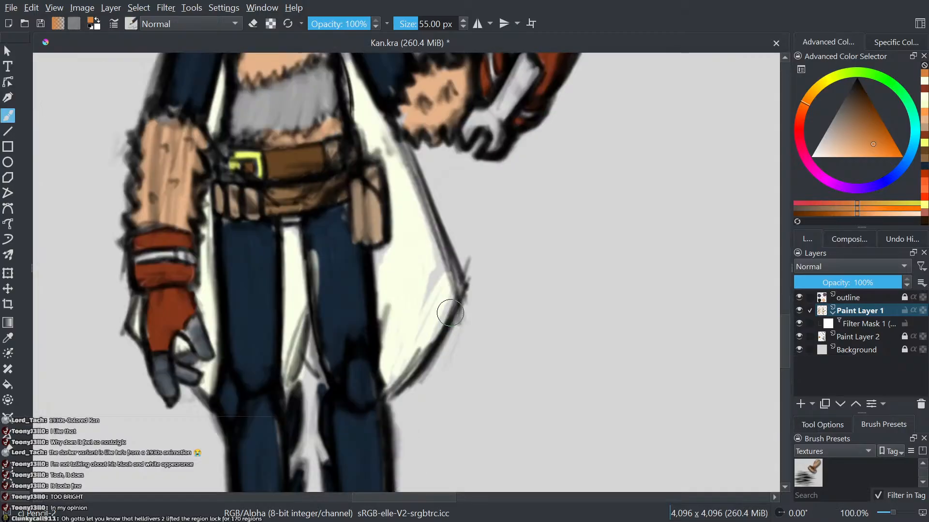
{"action": "mouse_move", "coordinate": [450, 314]}
{"action": "left_mouse_down"}
{"action": "mouse_move", "coordinate": [470, 407]}
{"action": "mouse_move", "coordinate": [463, 346]}
{"action": "mouse_move", "coordinate": [445, 358]}
{"action": "left_mouse_up"}
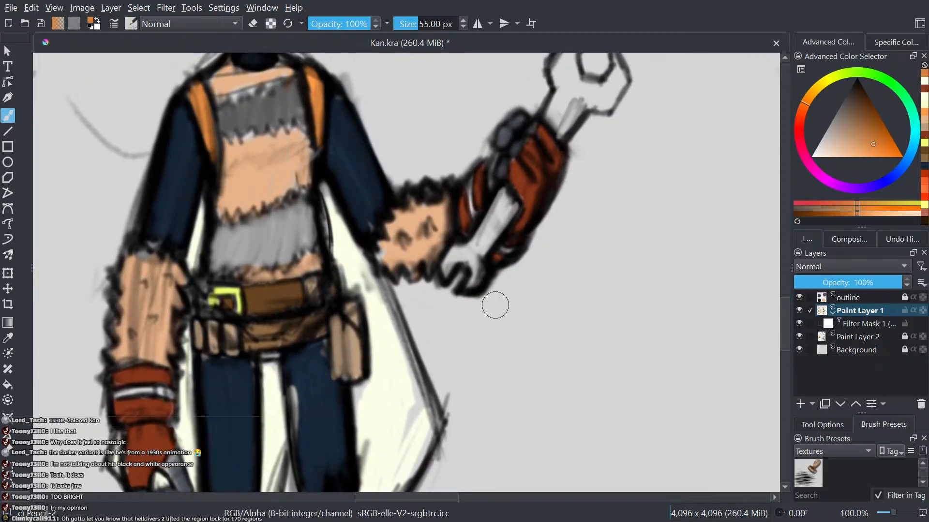
{"action": "scroll", "coordinate": [452, 344], "scroll_direction": "up", "scroll_amount": 1}
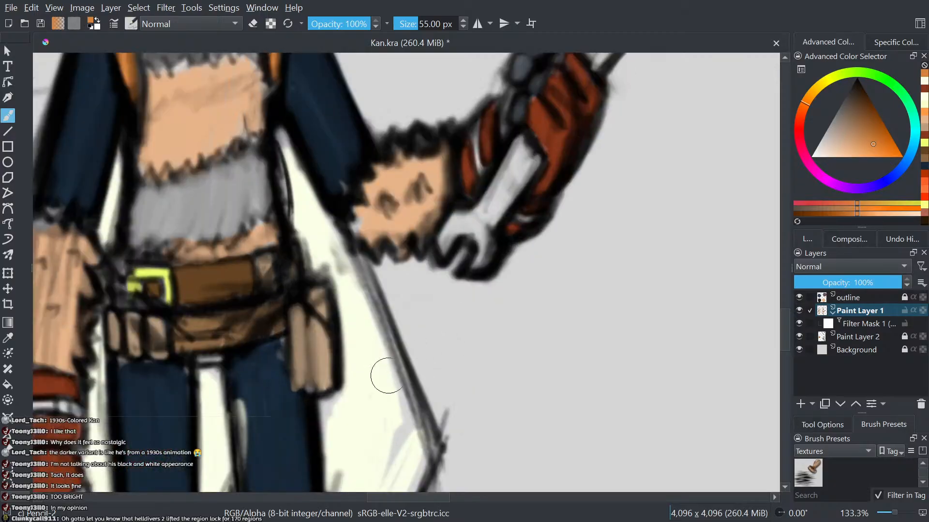
{"action": "scroll", "coordinate": [271, 372], "scroll_direction": "down", "scroll_amount": 2}
{"action": "left_click_drag", "start_coordinate": [297, 355], "coordinate": [394, 347]}
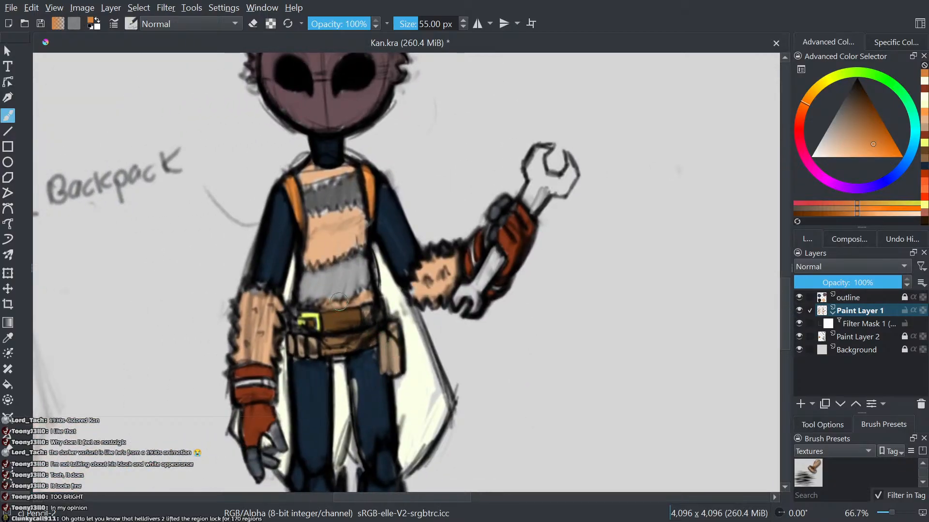
{"action": "left_click_drag", "start_coordinate": [323, 302], "coordinate": [354, 313]}
{"action": "scroll", "coordinate": [293, 396], "scroll_direction": "down", "scroll_amount": 4}
{"action": "scroll", "coordinate": [339, 346], "scroll_direction": "up", "scroll_amount": 2}
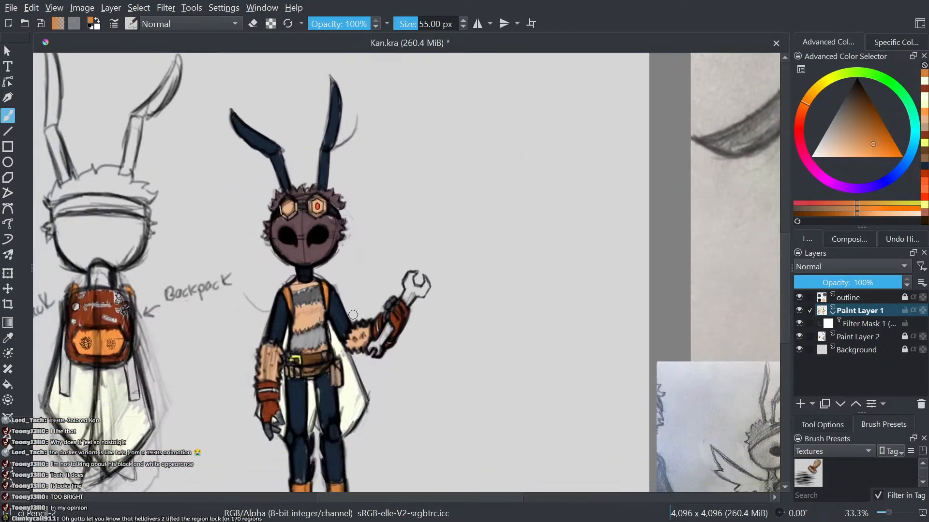
- Sample the orange of the front view's shoulder strap, then replace it with the orange of the ankle cuff
{"action": "scroll", "coordinate": [353, 315], "scroll_direction": "up", "scroll_amount": 1}
{"action": "scroll", "coordinate": [313, 320], "scroll_direction": "up", "scroll_amount": 5}
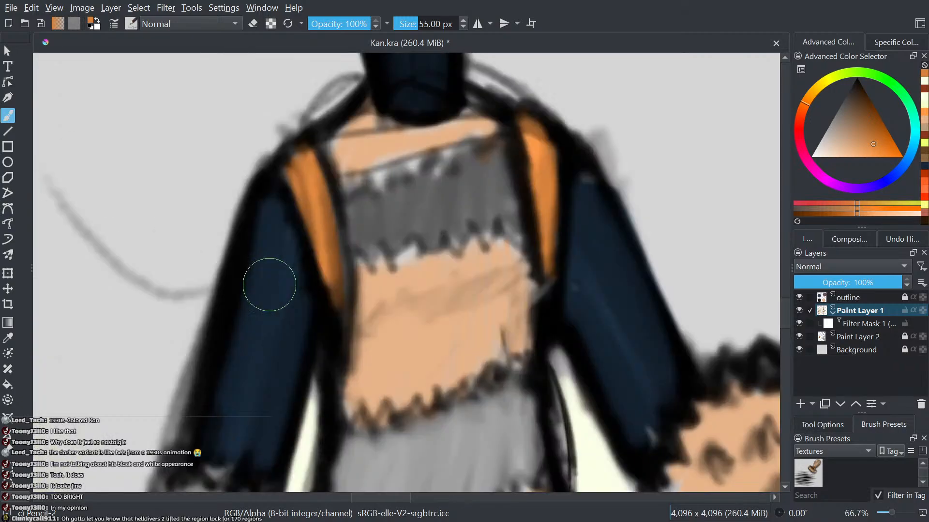
{"action": "left_click", "coordinate": [333, 181], "text": "ctrl"}
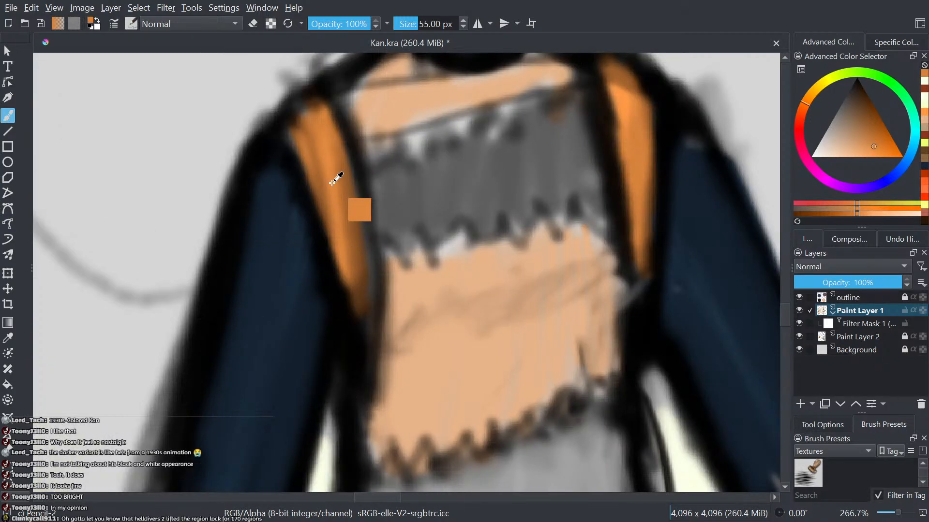
{"action": "scroll", "coordinate": [352, 234], "scroll_direction": "up", "scroll_amount": 3}
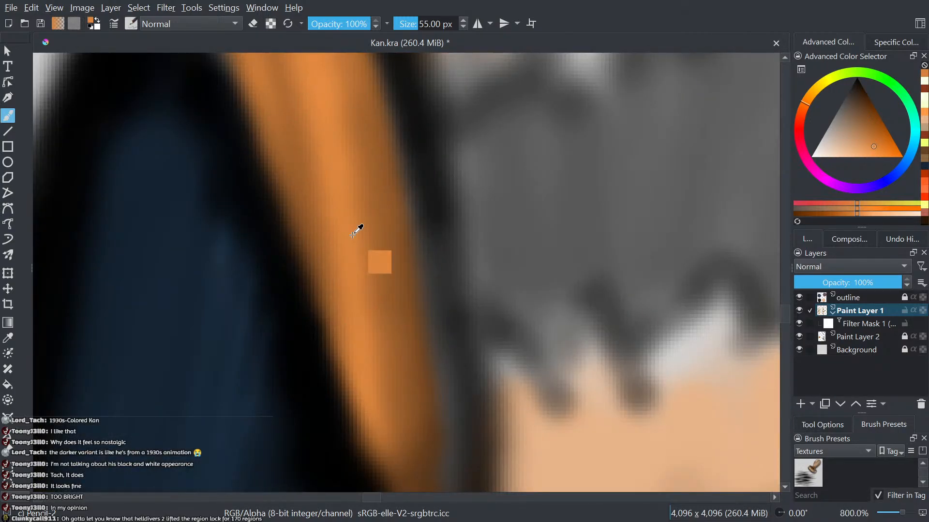
{"action": "left_click", "coordinate": [352, 279], "text": "ctrl"}
{"action": "scroll", "coordinate": [362, 279], "scroll_direction": "down", "scroll_amount": 1}
{"action": "scroll", "coordinate": [363, 279], "scroll_direction": "down", "scroll_amount": 8}
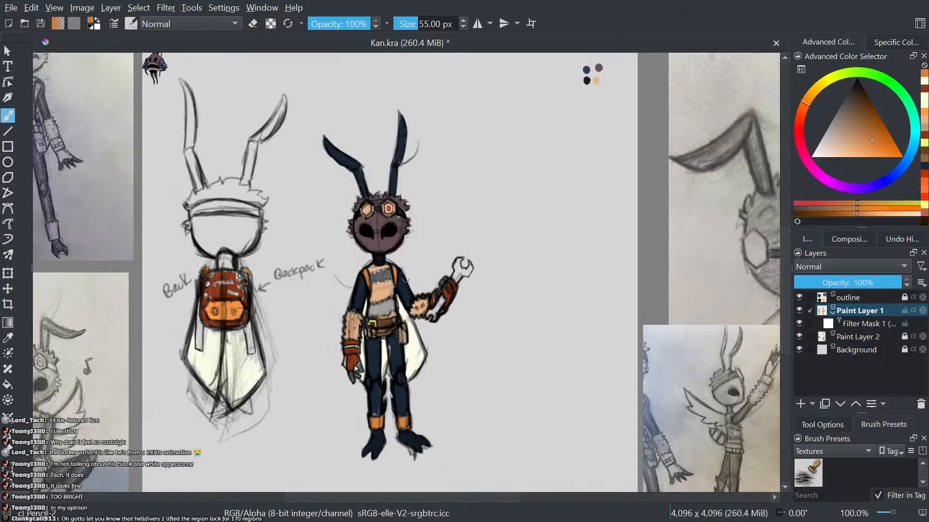
{"action": "scroll", "coordinate": [384, 484], "scroll_direction": "up", "scroll_amount": 2}
{"action": "scroll", "coordinate": [334, 334], "scroll_direction": "up", "scroll_amount": 4}
{"action": "left_click", "coordinate": [503, 219], "text": "ctrl"}
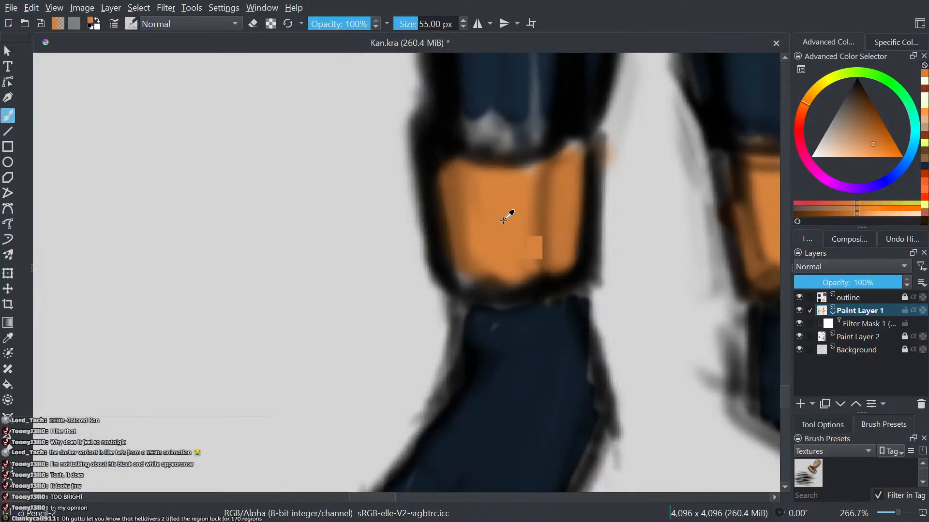
{"action": "scroll", "coordinate": [504, 217], "scroll_direction": "down", "scroll_amount": 2}
{"action": "scroll", "coordinate": [504, 217], "scroll_direction": "up", "scroll_amount": 2}
{"action": "left_click", "coordinate": [508, 204], "text": "ctrl"}
- Lock Paint Layer 1 and paint a round orange swatch beside the peach one on the unlocked outline layer
{"action": "scroll", "coordinate": [509, 203], "scroll_direction": "down", "scroll_amount": 7}
{"action": "scroll", "coordinate": [608, 196], "scroll_direction": "down", "scroll_amount": 1}
{"action": "left_click_drag", "start_coordinate": [608, 196], "coordinate": [240, 295]}
{"action": "scroll", "coordinate": [240, 302], "scroll_direction": "up", "scroll_amount": 3}
{"action": "scroll", "coordinate": [188, 265], "scroll_direction": "up", "scroll_amount": 4}
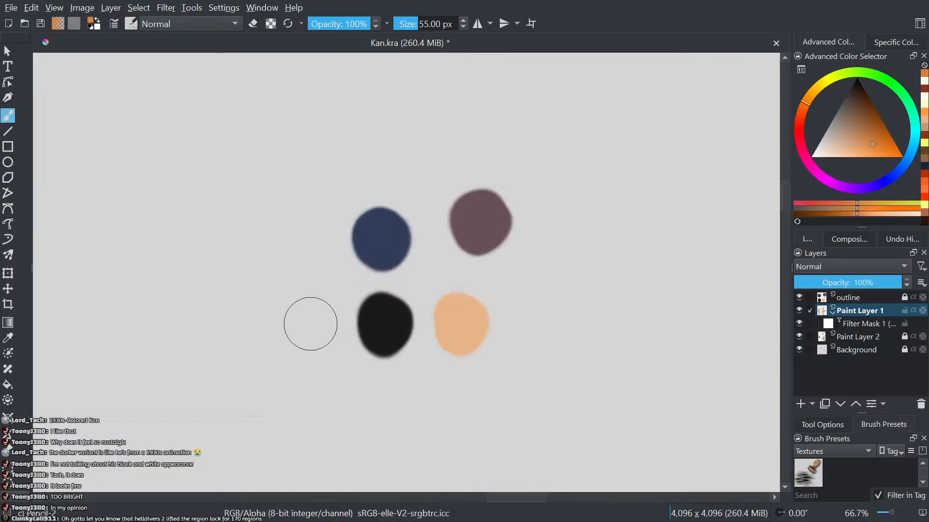
{"action": "mouse_move", "coordinate": [456, 426]}
{"action": "left_mouse_down"}
{"action": "mouse_move", "coordinate": [466, 430]}
{"action": "mouse_move", "coordinate": [490, 414]}
{"action": "left_mouse_up"}
{"action": "key", "text": "ctrl+z"}
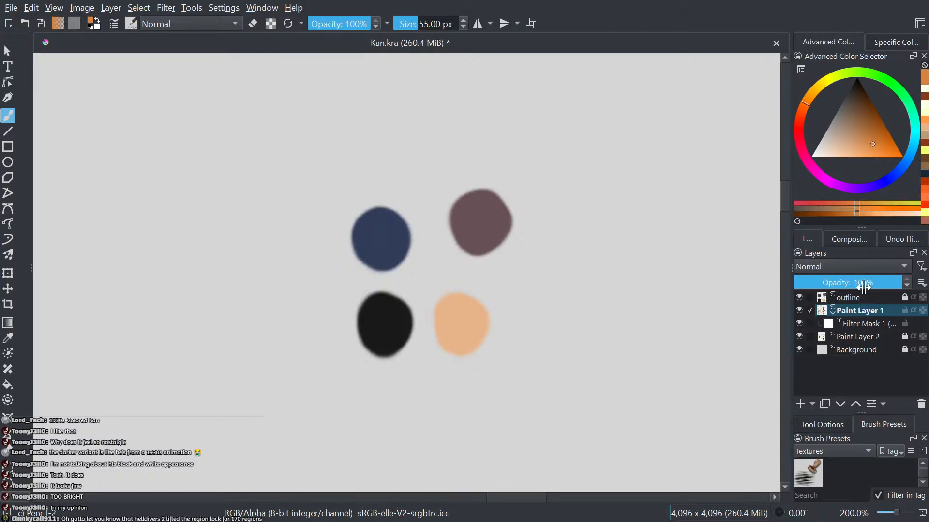
{"action": "left_click", "coordinate": [903, 316]}
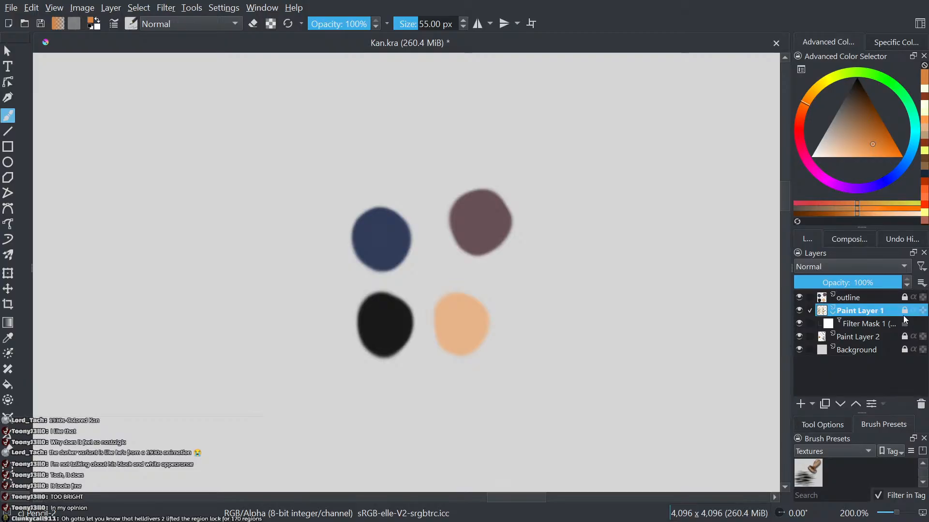
{"action": "left_click", "coordinate": [878, 297]}
{"action": "mouse_move", "coordinate": [507, 348]}
{"action": "left_mouse_down"}
{"action": "mouse_move", "coordinate": [550, 306]}
{"action": "mouse_move", "coordinate": [521, 321]}
{"action": "left_mouse_up"}
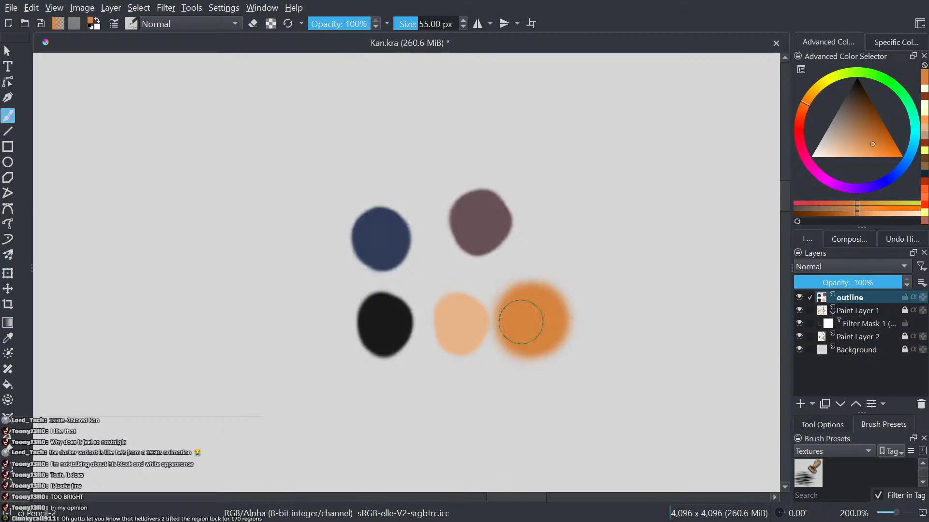
- Sample the yellow from the front view's belt buckle
{"action": "scroll", "coordinate": [549, 315], "scroll_direction": "down", "scroll_amount": 4}
{"action": "left_click_drag", "start_coordinate": [327, 418], "coordinate": [432, 290]}
{"action": "scroll", "coordinate": [402, 322], "scroll_direction": "down", "scroll_amount": 3}
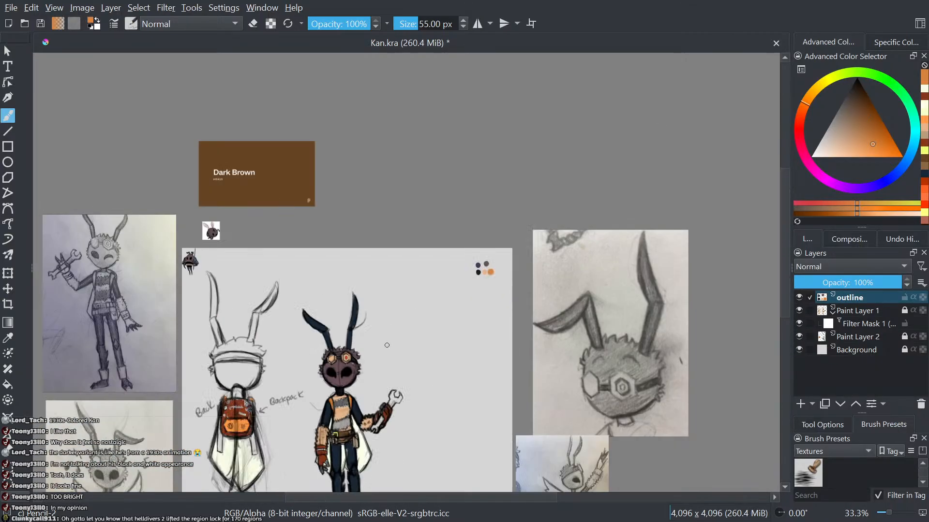
{"action": "scroll", "coordinate": [414, 352], "scroll_direction": "up", "scroll_amount": 3}
{"action": "left_click_drag", "start_coordinate": [359, 402], "coordinate": [449, 272]}
{"action": "scroll", "coordinate": [462, 331], "scroll_direction": "up", "scroll_amount": 1}
{"action": "scroll", "coordinate": [467, 341], "scroll_direction": "up", "scroll_amount": 5}
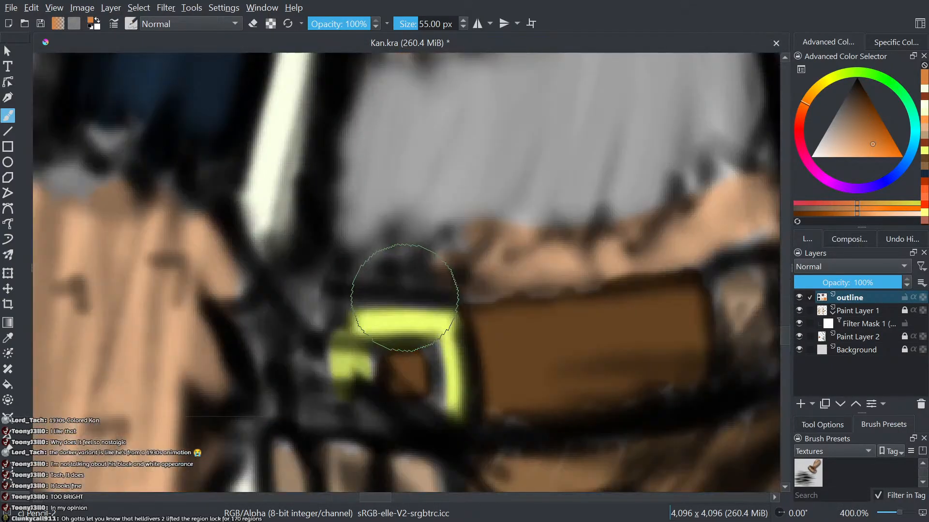
{"action": "left_click", "coordinate": [410, 321], "text": "ctrl"}
- Paint a yellow swatch near the existing palette swatches on the outline layer
{"action": "scroll", "coordinate": [401, 317], "scroll_direction": "down", "scroll_amount": 10}
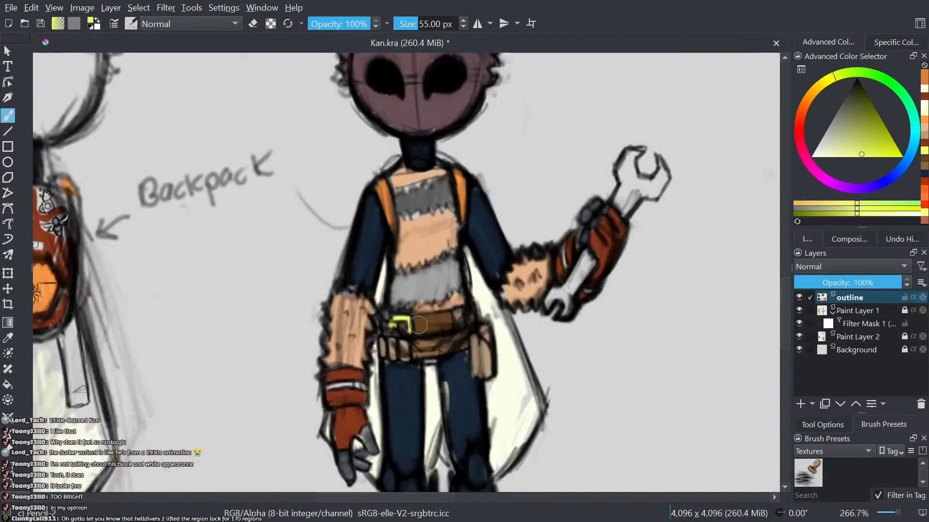
{"action": "scroll", "coordinate": [386, 284], "scroll_direction": "up", "scroll_amount": 4}
{"action": "left_click_drag", "start_coordinate": [487, 208], "coordinate": [299, 406]}
{"action": "scroll", "coordinate": [510, 194], "scroll_direction": "up", "scroll_amount": 4}
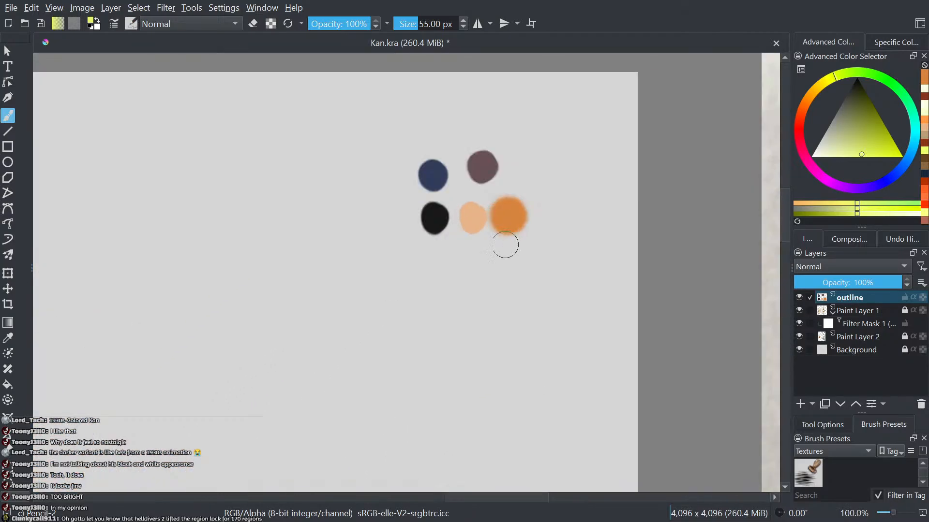
{"action": "mouse_move", "coordinate": [429, 299]}
{"action": "left_mouse_down"}
{"action": "mouse_move", "coordinate": [394, 294]}
{"action": "mouse_move", "coordinate": [420, 315]}
{"action": "left_mouse_up"}
- Sample the rust red from the glove on the front view's lowered hand
{"action": "scroll", "coordinate": [445, 290], "scroll_direction": "down", "scroll_amount": 4}
{"action": "scroll", "coordinate": [445, 289], "scroll_direction": "down", "scroll_amount": 1}
{"action": "left_click_drag", "start_coordinate": [324, 368], "coordinate": [589, 94]}
{"action": "scroll", "coordinate": [391, 396], "scroll_direction": "up", "scroll_amount": 5}
{"action": "left_click_drag", "start_coordinate": [462, 339], "coordinate": [248, 429]}
{"action": "scroll", "coordinate": [357, 357], "scroll_direction": "down", "scroll_amount": 2}
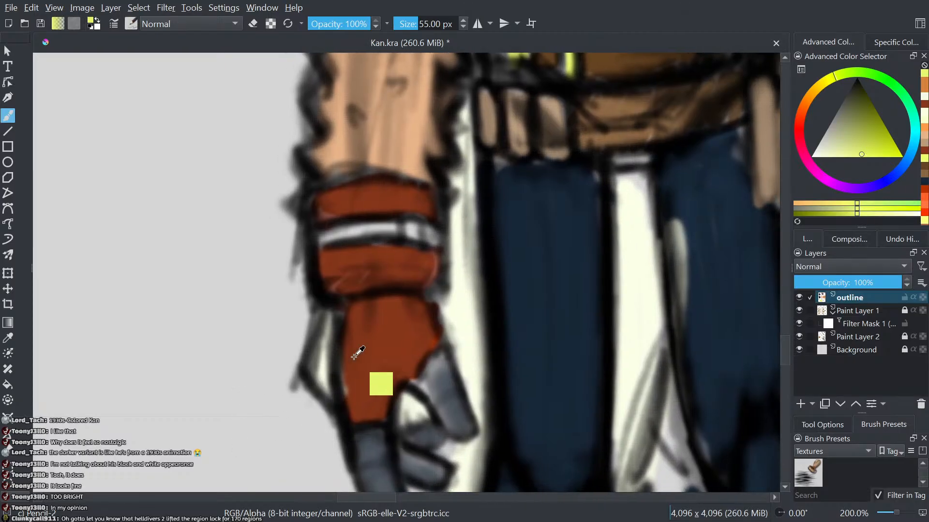
{"action": "left_click", "coordinate": [356, 356], "text": "ctrl"}
- Paint a round rust-red swatch beside the yellow one on the outline layer
{"action": "scroll", "coordinate": [373, 353], "scroll_direction": "down", "scroll_amount": 3}
{"action": "left_click_drag", "start_coordinate": [557, 150], "coordinate": [348, 356]}
{"action": "scroll", "coordinate": [349, 356], "scroll_direction": "up", "scroll_amount": 3}
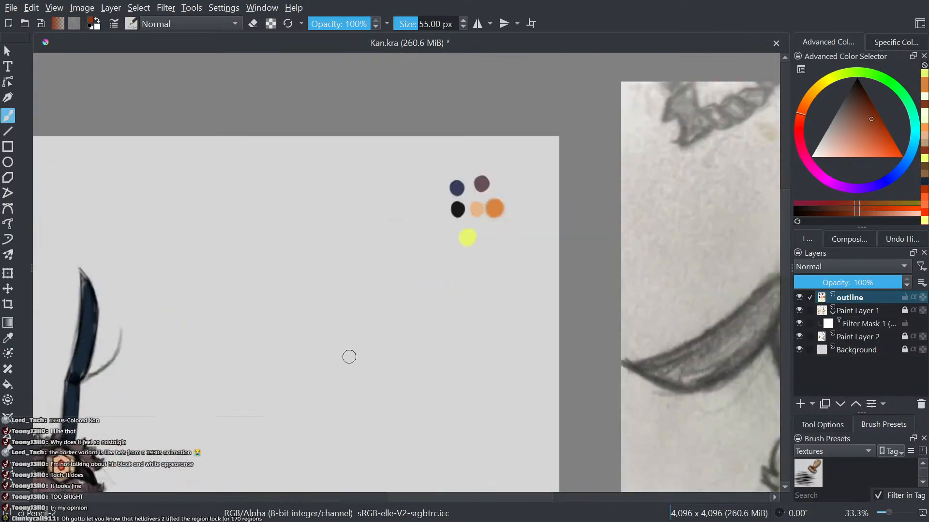
{"action": "left_click_drag", "start_coordinate": [428, 292], "coordinate": [277, 389]}
{"action": "scroll", "coordinate": [317, 352], "scroll_direction": "up", "scroll_amount": 2}
{"action": "mouse_move", "coordinate": [452, 227]}
{"action": "left_mouse_down"}
{"action": "mouse_move", "coordinate": [462, 239]}
{"action": "mouse_move", "coordinate": [452, 240]}
{"action": "left_mouse_up"}
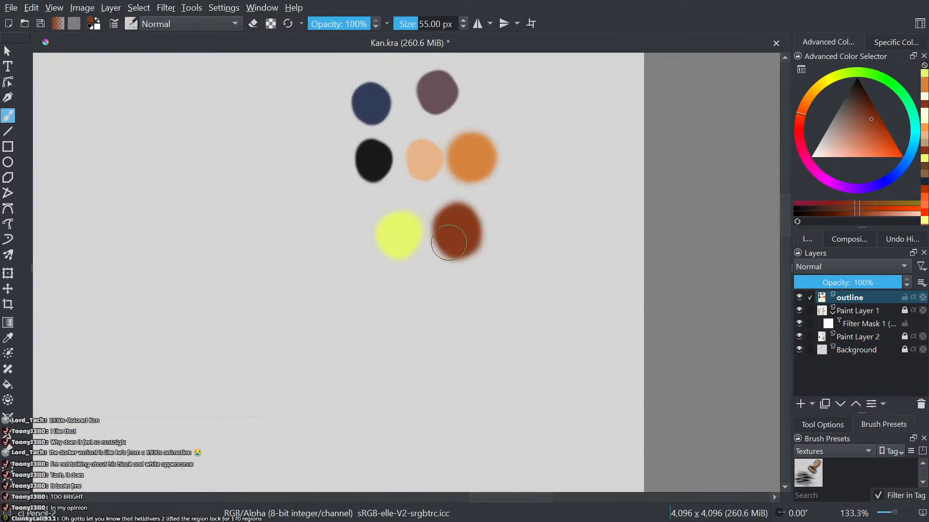
- Sample the mauve from the front view's face
{"action": "scroll", "coordinate": [487, 226], "scroll_direction": "down", "scroll_amount": 4}
{"action": "left_click_drag", "start_coordinate": [269, 425], "coordinate": [353, 458]}
{"action": "scroll", "coordinate": [514, 329], "scroll_direction": "up", "scroll_amount": 4}
{"action": "scroll", "coordinate": [532, 324], "scroll_direction": "down", "scroll_amount": 1}
{"action": "left_click_drag", "start_coordinate": [554, 289], "coordinate": [281, 498]}
{"action": "left_click_drag", "start_coordinate": [332, 363], "coordinate": [604, 126]}
{"action": "left_click_drag", "start_coordinate": [444, 256], "coordinate": [776, 54]}
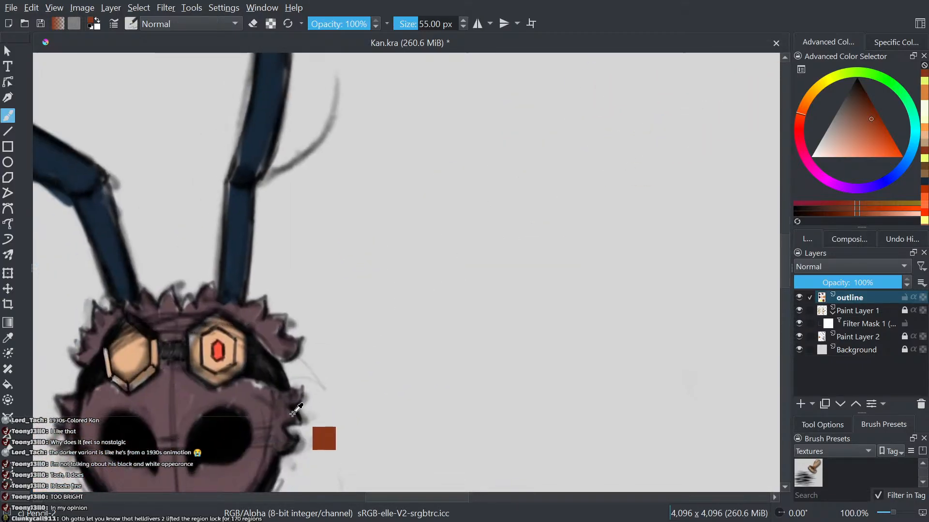
{"action": "left_click_drag", "start_coordinate": [240, 474], "coordinate": [358, 346]}
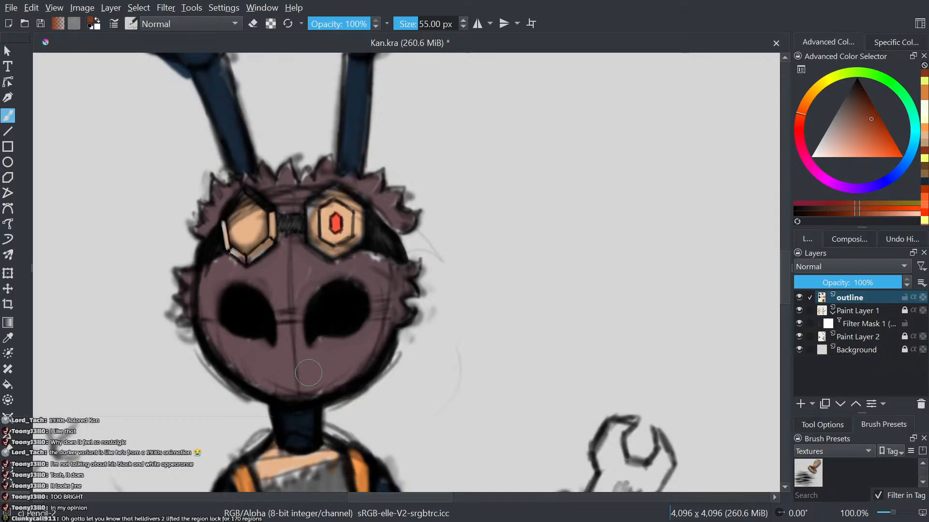
{"action": "left_click", "coordinate": [282, 359], "text": "ctrl"}
- Paint the sampled mauve over the existing mauve swatch in the palette
{"action": "left_click_drag", "start_coordinate": [468, 294], "coordinate": [182, 495]}
{"action": "mouse_move", "coordinate": [616, 246]}
{"action": "left_mouse_down"}
{"action": "mouse_move", "coordinate": [214, 518]}
{"action": "mouse_move", "coordinate": [195, 521]}
{"action": "left_mouse_up"}
{"action": "left_click_drag", "start_coordinate": [497, 90], "coordinate": [427, 221]}
{"action": "scroll", "coordinate": [426, 222], "scroll_direction": "up", "scroll_amount": 3}
{"action": "left_click_drag", "start_coordinate": [361, 347], "coordinate": [351, 334]}
{"action": "scroll", "coordinate": [375, 333], "scroll_direction": "down", "scroll_amount": 3}
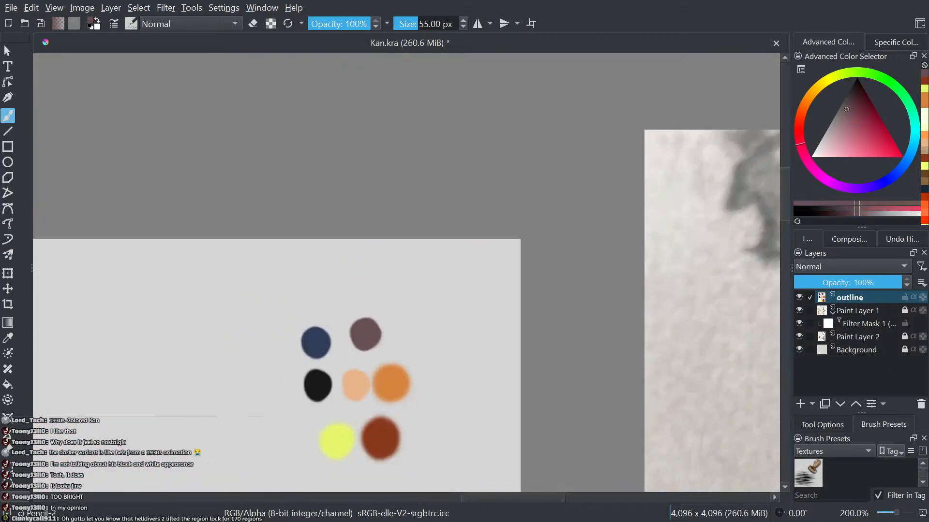
- Sample the tan from the large pouch hanging off the front view's belt
{"action": "scroll", "coordinate": [257, 419], "scroll_direction": "down", "scroll_amount": 4}
{"action": "left_click_drag", "start_coordinate": [257, 419], "coordinate": [444, 186]}
{"action": "left_click_drag", "start_coordinate": [319, 441], "coordinate": [407, 294]}
{"action": "scroll", "coordinate": [339, 359], "scroll_direction": "up", "scroll_amount": 2}
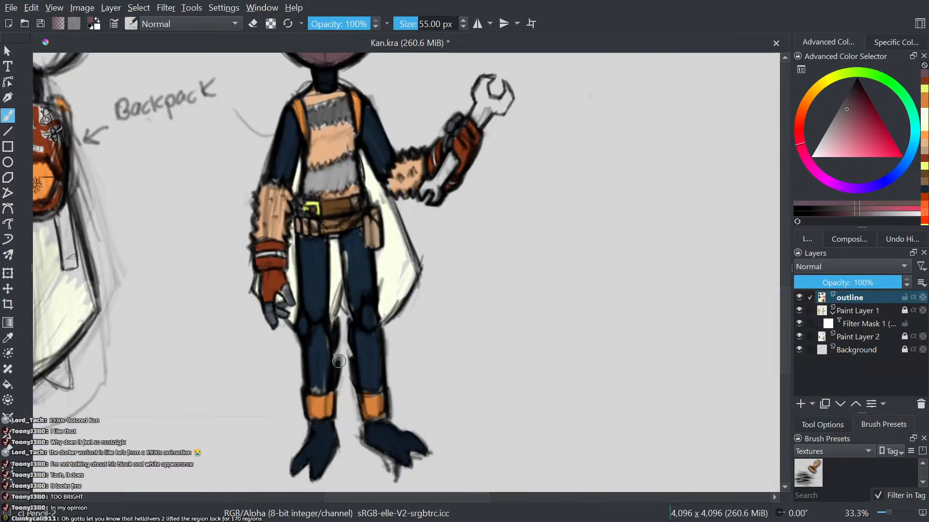
{"action": "scroll", "coordinate": [340, 391], "scroll_direction": "up", "scroll_amount": 1}
{"action": "scroll", "coordinate": [396, 366], "scroll_direction": "up", "scroll_amount": 3}
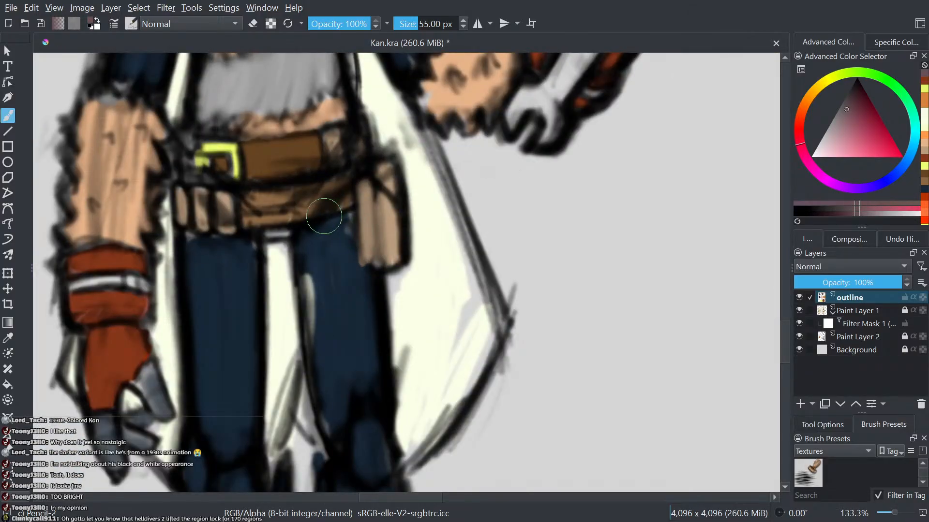
{"action": "left_click", "coordinate": [393, 231], "text": "ctrl"}
- Paint a round tan swatch next to the yellow one, on the side away from the rust red
{"action": "scroll", "coordinate": [433, 209], "scroll_direction": "down", "scroll_amount": 5}
{"action": "left_click_drag", "start_coordinate": [521, 237], "coordinate": [390, 438]}
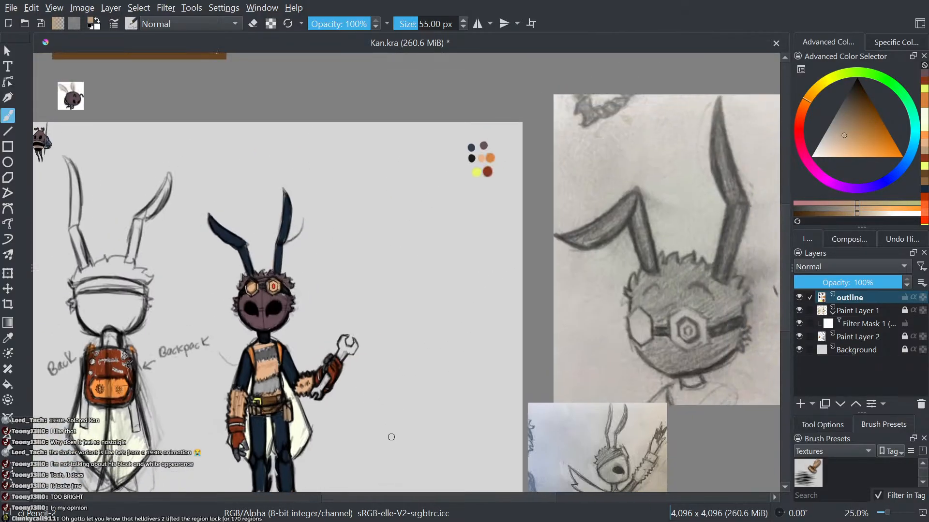
{"action": "scroll", "coordinate": [504, 139], "scroll_direction": "up", "scroll_amount": 4}
{"action": "mouse_move", "coordinate": [344, 280]}
{"action": "left_mouse_down"}
{"action": "mouse_move", "coordinate": [332, 272]}
{"action": "mouse_move", "coordinate": [349, 278]}
{"action": "left_mouse_up"}
- Sample the dark brown from the upper belt on the front view's waist
{"action": "scroll", "coordinate": [382, 264], "scroll_direction": "down", "scroll_amount": 1}
{"action": "scroll", "coordinate": [476, 259], "scroll_direction": "down", "scroll_amount": 2}
{"action": "left_click_drag", "start_coordinate": [266, 338], "coordinate": [410, 65]}
{"action": "scroll", "coordinate": [256, 309], "scroll_direction": "up", "scroll_amount": 4}
{"action": "left_click", "coordinate": [406, 242], "text": "ctrl"}
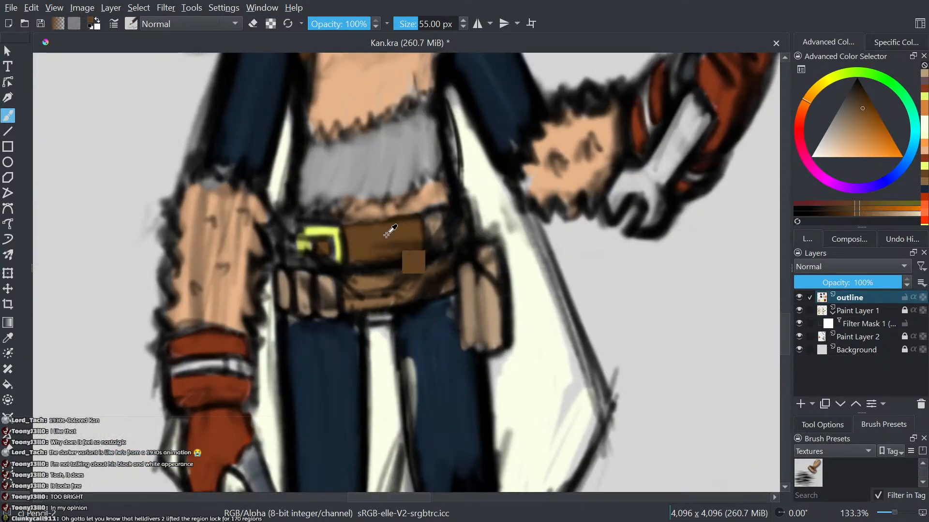
- Paint a round dark brown swatch beside the rust-red one on the outline layer
{"action": "scroll", "coordinate": [494, 251], "scroll_direction": "down", "scroll_amount": 3}
{"action": "left_click_drag", "start_coordinate": [609, 179], "coordinate": [314, 418]}
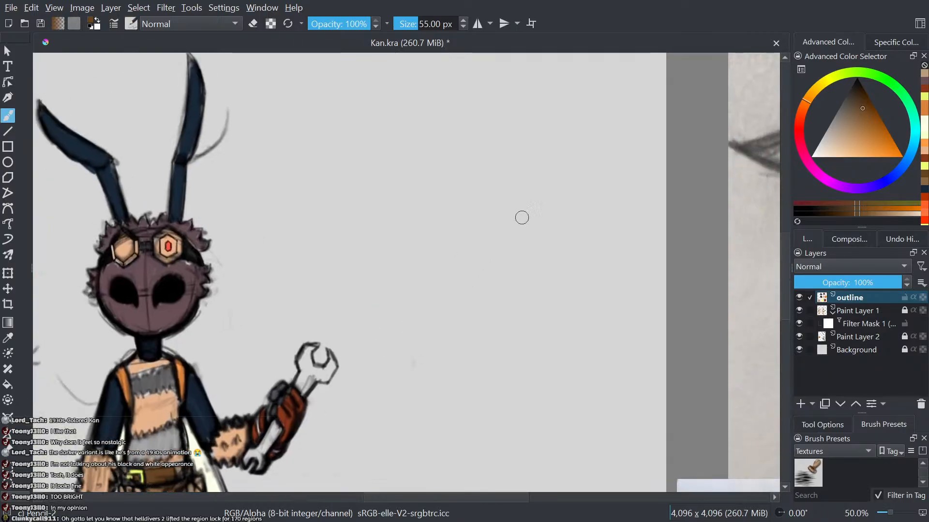
{"action": "left_click_drag", "start_coordinate": [653, 130], "coordinate": [421, 326]}
{"action": "scroll", "coordinate": [416, 278], "scroll_direction": "up", "scroll_amount": 3}
{"action": "left_click_drag", "start_coordinate": [402, 278], "coordinate": [348, 366]}
{"action": "mouse_move", "coordinate": [478, 302]}
{"action": "left_mouse_down"}
{"action": "mouse_move", "coordinate": [466, 305]}
{"action": "mouse_move", "coordinate": [452, 285]}
{"action": "mouse_move", "coordinate": [487, 290]}
{"action": "left_mouse_up"}
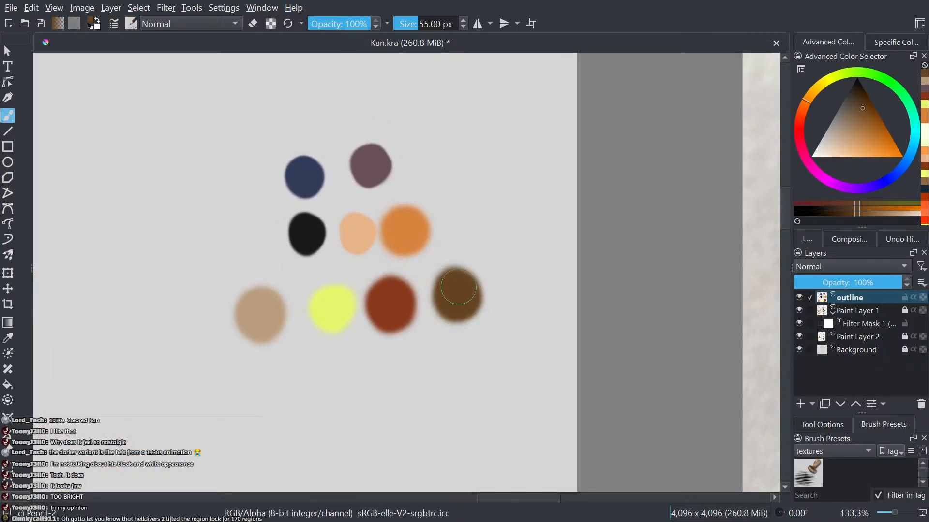
{"action": "left_click_drag", "start_coordinate": [454, 292], "coordinate": [468, 300]}
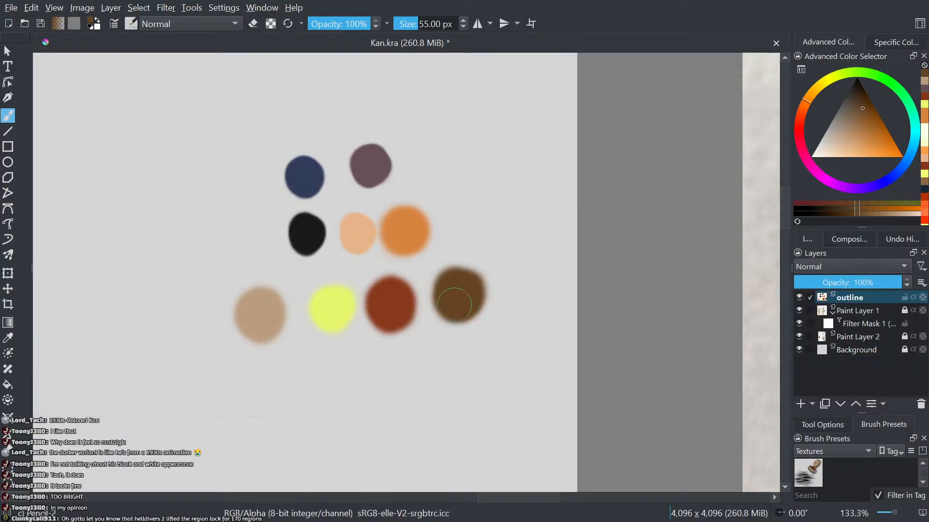
- Sample the lighter brown from the lower belt beneath the front view's buckle
{"action": "scroll", "coordinate": [498, 282], "scroll_direction": "down", "scroll_amount": 3}
{"action": "scroll", "coordinate": [368, 368], "scroll_direction": "down", "scroll_amount": 3}
{"action": "left_click_drag", "start_coordinate": [339, 400], "coordinate": [470, 206]}
{"action": "scroll", "coordinate": [395, 302], "scroll_direction": "up", "scroll_amount": 7}
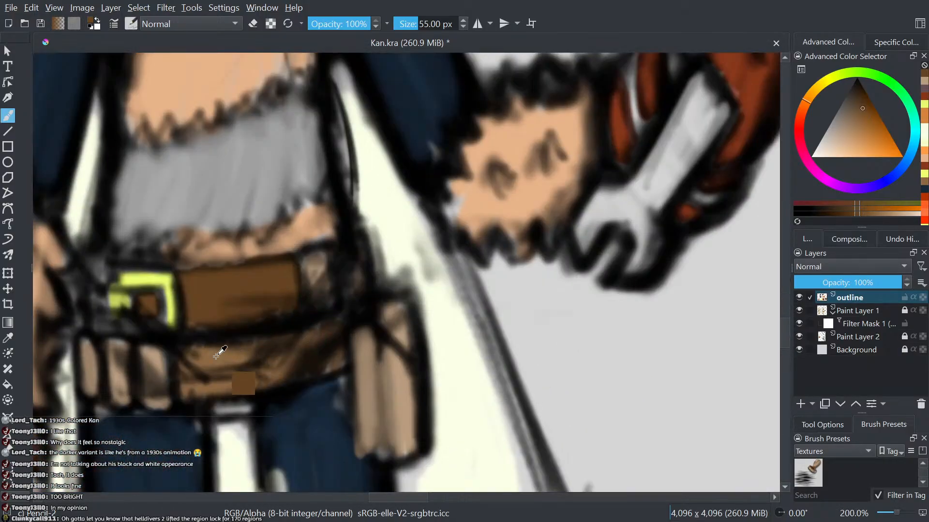
{"action": "left_click", "coordinate": [216, 357], "text": "ctrl"}
- Paint a round lighter brown swatch beside the dark brown one to extend the palette's bottom row
{"action": "scroll", "coordinate": [216, 356], "scroll_direction": "down", "scroll_amount": 5}
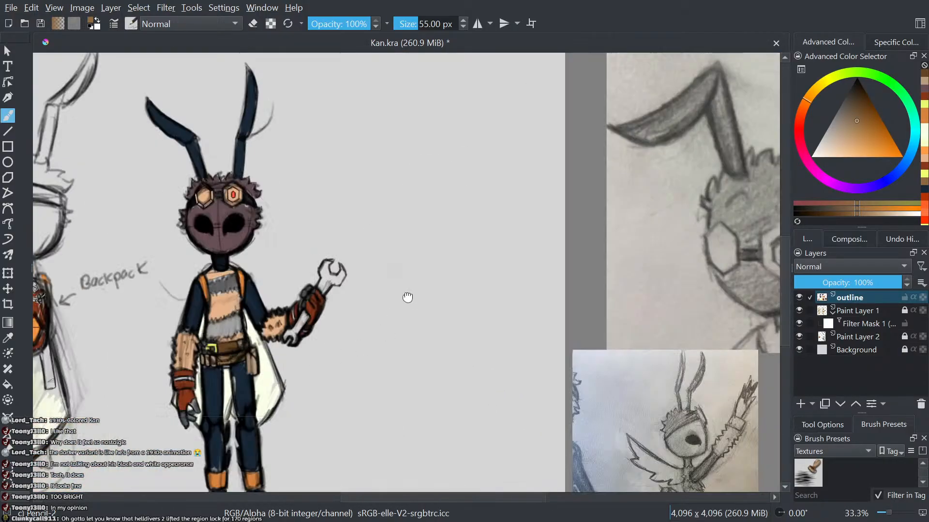
{"action": "left_click_drag", "start_coordinate": [408, 297], "coordinate": [302, 488]}
{"action": "scroll", "coordinate": [444, 254], "scroll_direction": "up", "scroll_amount": 3}
{"action": "scroll", "coordinate": [453, 200], "scroll_direction": "up", "scroll_amount": 1}
{"action": "mouse_move", "coordinate": [453, 200]}
{"action": "left_mouse_down"}
{"action": "mouse_move", "coordinate": [442, 199]}
{"action": "mouse_move", "coordinate": [466, 232]}
{"action": "mouse_move", "coordinate": [460, 208]}
{"action": "left_mouse_up"}
- Hide the character's flat colours on Paint Layer 2
{"action": "scroll", "coordinate": [469, 188], "scroll_direction": "down", "scroll_amount": 1}
{"action": "scroll", "coordinate": [411, 222], "scroll_direction": "down", "scroll_amount": 2}
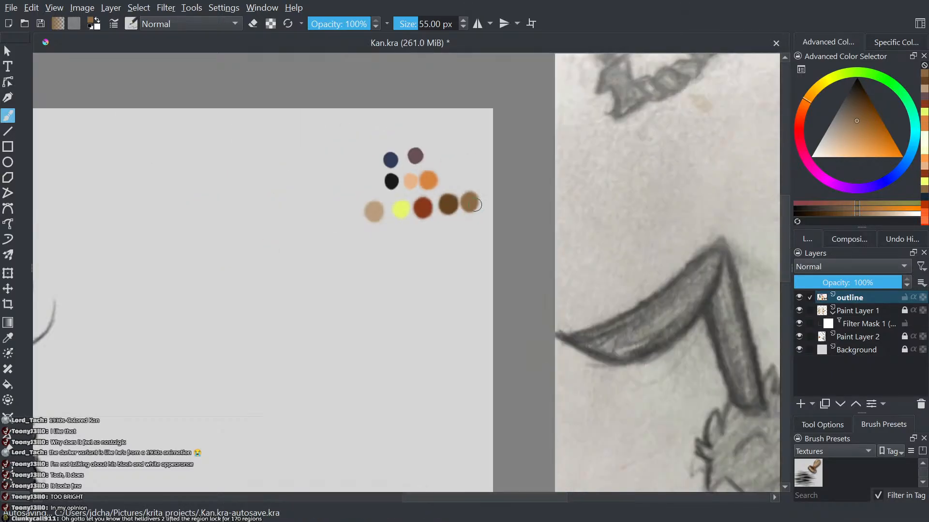
{"action": "scroll", "coordinate": [421, 162], "scroll_direction": "down", "scroll_amount": 1}
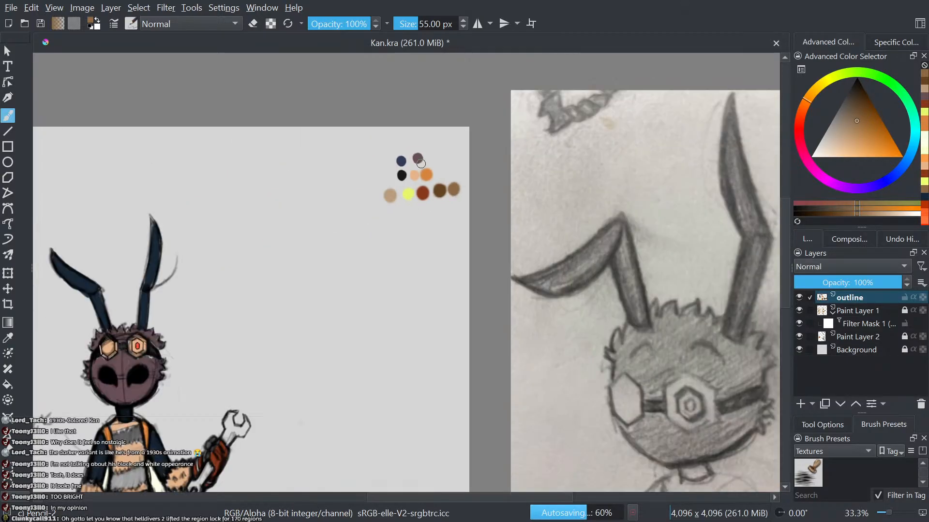
{"action": "left_click_drag", "start_coordinate": [389, 197], "coordinate": [509, 102]}
{"action": "scroll", "coordinate": [510, 102], "scroll_direction": "down", "scroll_amount": 1}
{"action": "left_click_drag", "start_coordinate": [401, 310], "coordinate": [453, 264]}
{"action": "scroll", "coordinate": [452, 265], "scroll_direction": "up", "scroll_amount": 1}
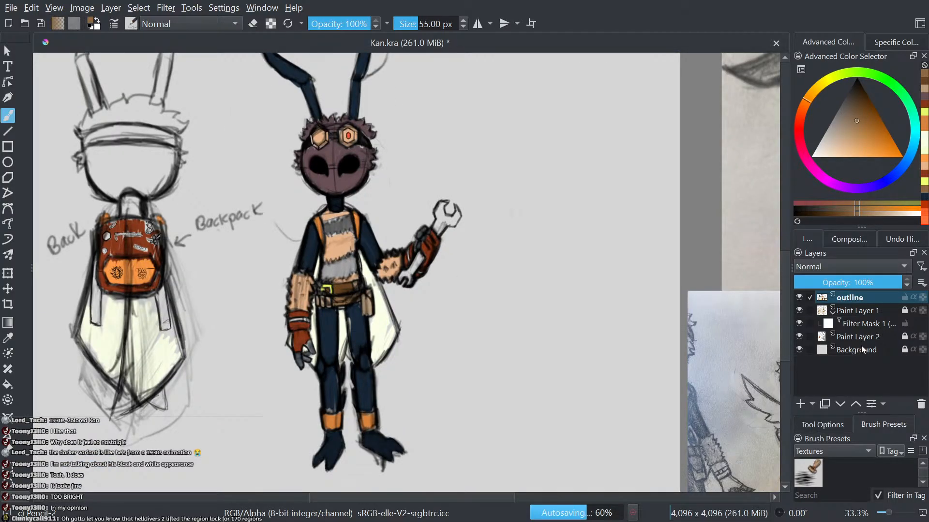
{"action": "left_click", "coordinate": [799, 337]}
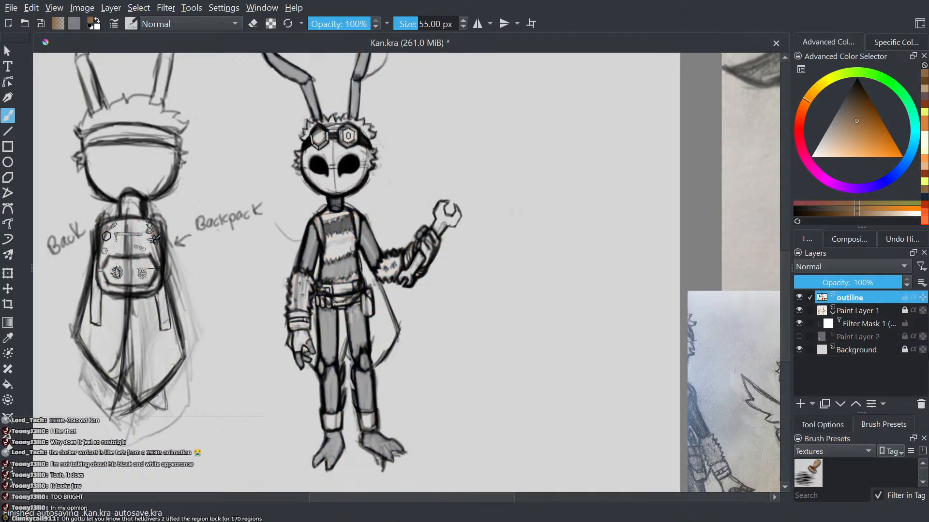
- Toggle the filter mask on Paint Layer 1 and leave it hidden to expose the sketch's original line colours
{"action": "left_click", "coordinate": [800, 324]}
{"action": "left_click", "coordinate": [799, 323]}
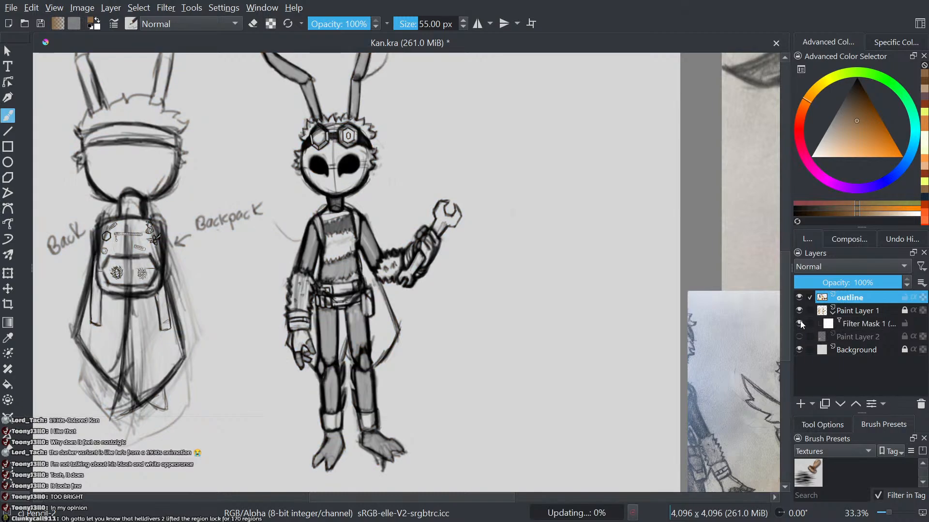
{"action": "left_click_drag", "start_coordinate": [453, 294], "coordinate": [545, 326]}
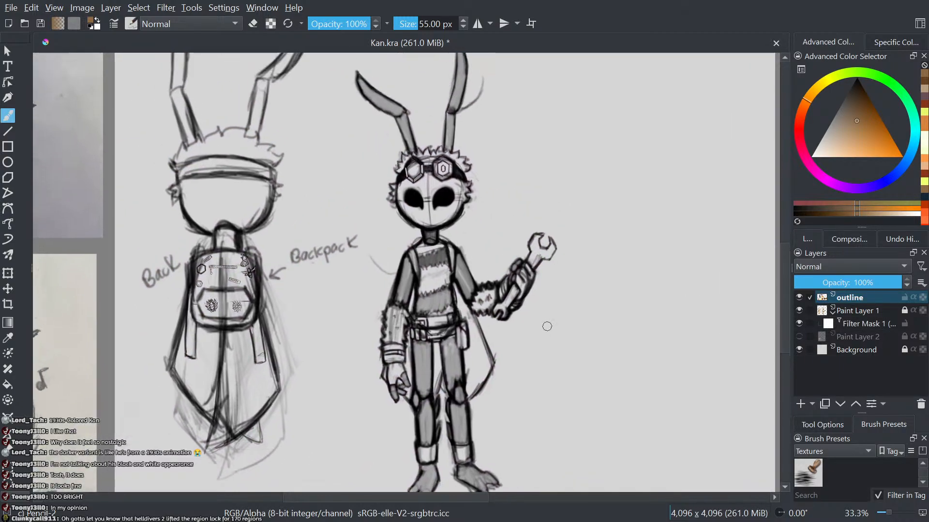
{"action": "left_click", "coordinate": [799, 311]}
{"action": "left_click", "coordinate": [800, 313]}
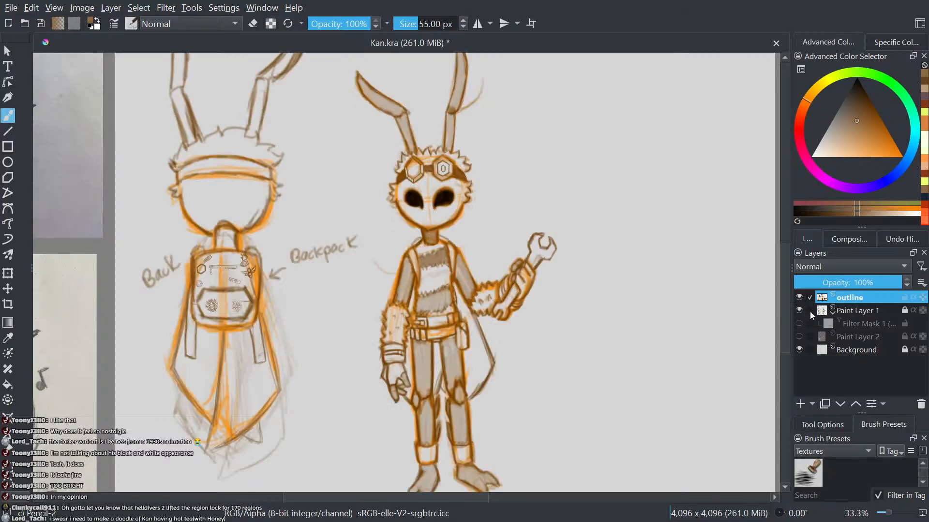
- Set Paint Layer 1's opacity to 49% and show its filter mask
{"action": "left_click", "coordinate": [865, 309]}
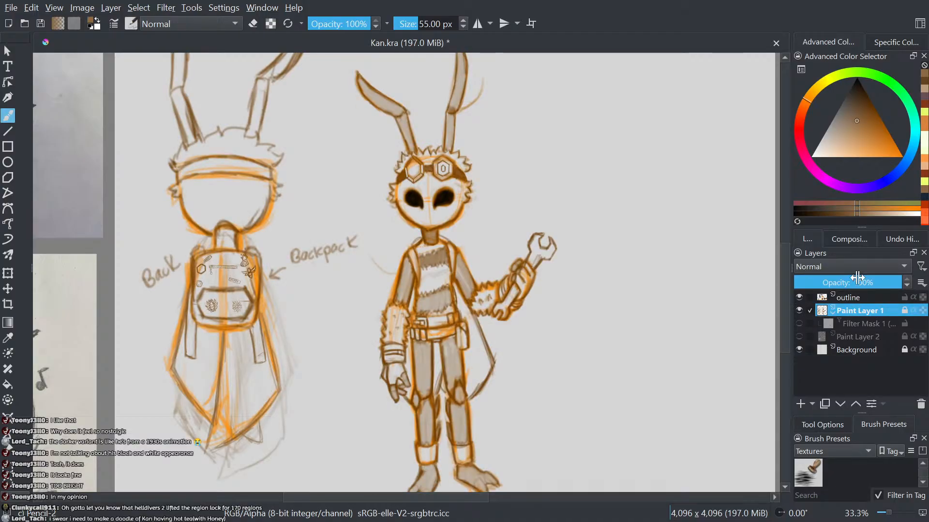
{"action": "left_click_drag", "start_coordinate": [858, 282], "coordinate": [846, 283]}
{"action": "left_click", "coordinate": [854, 324]}
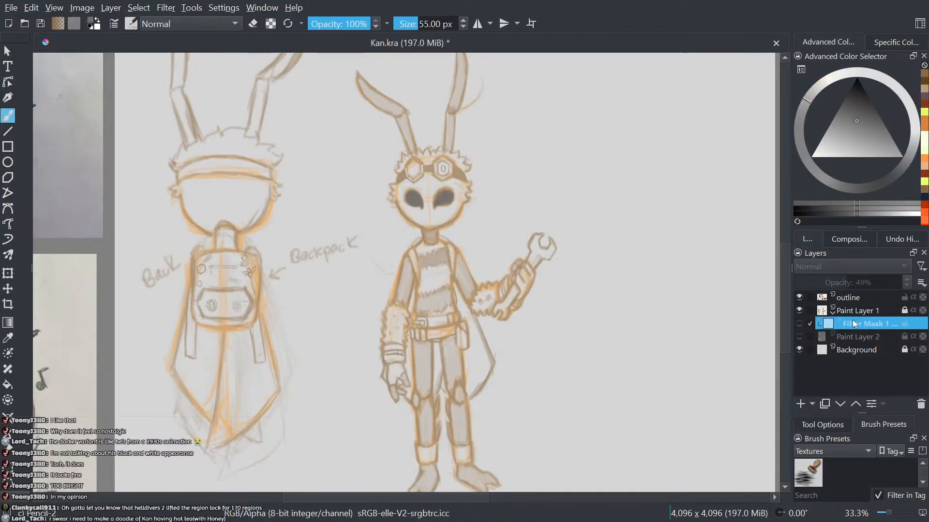
{"action": "left_click", "coordinate": [798, 324]}
- Make the outline layer the active layer for drawing over the faded sketch
{"action": "scroll", "coordinate": [423, 283], "scroll_direction": "down", "scroll_amount": 4}
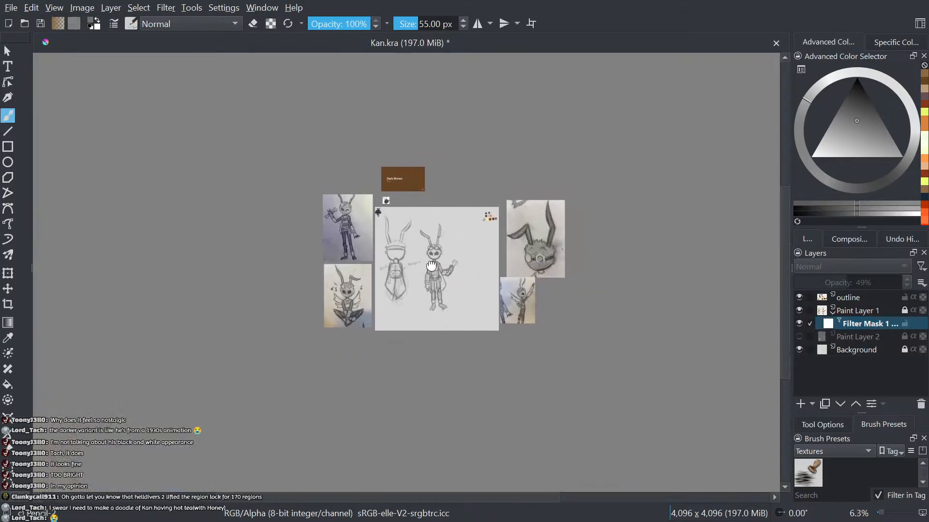
{"action": "scroll", "coordinate": [423, 283], "scroll_direction": "up", "scroll_amount": 2}
{"action": "left_click_drag", "start_coordinate": [433, 284], "coordinate": [481, 280]}
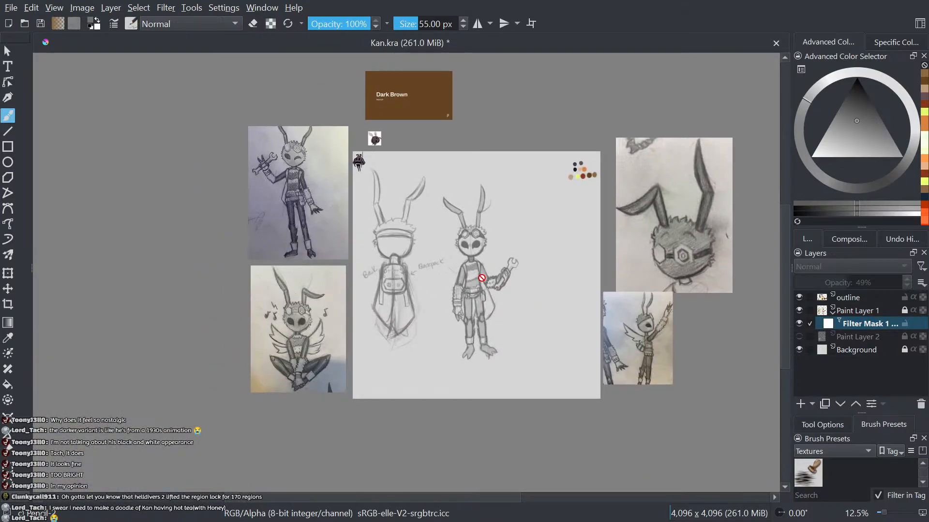
{"action": "scroll", "coordinate": [481, 278], "scroll_direction": "up", "scroll_amount": 1}
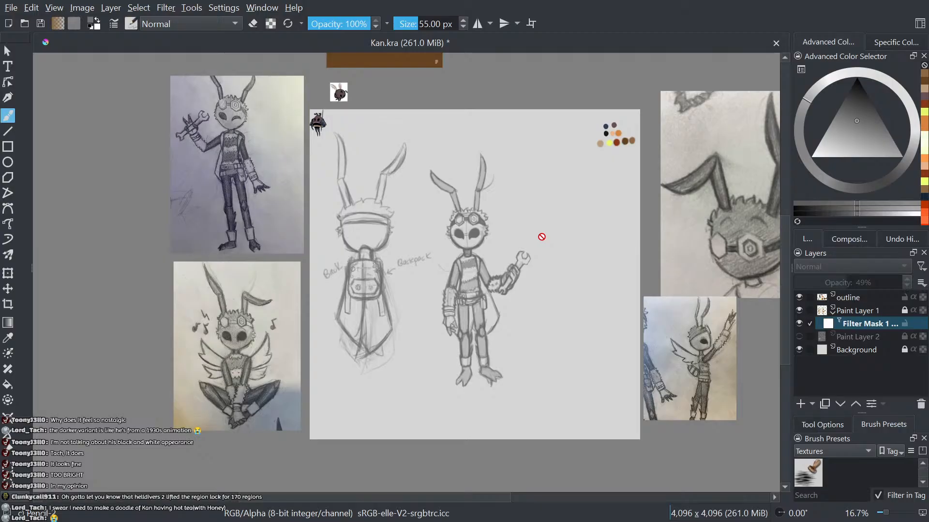
{"action": "scroll", "coordinate": [539, 237], "scroll_direction": "up", "scroll_amount": 2}
{"action": "left_click_drag", "start_coordinate": [512, 255], "coordinate": [405, 310]}
{"action": "left_click", "coordinate": [868, 297]}
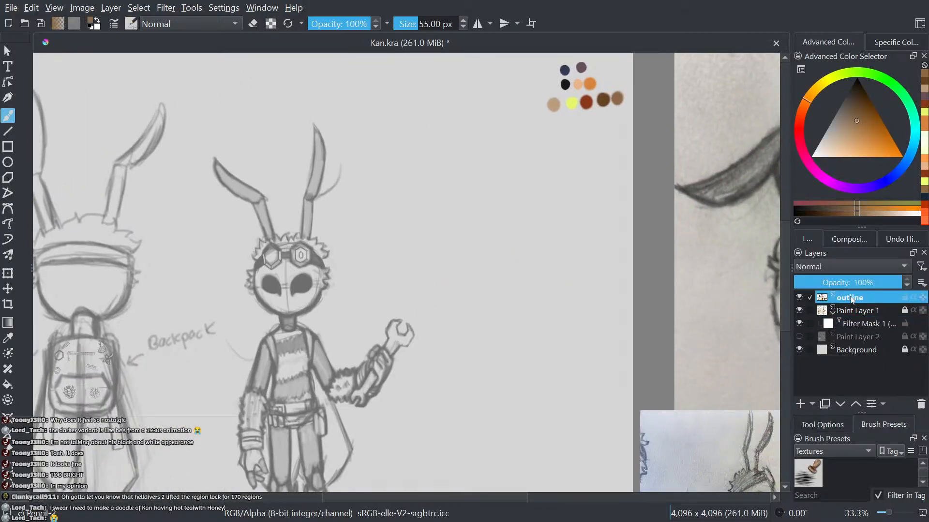
- Examine the faded front and back view sketches against the colour palette and the reference drawings
{"action": "scroll", "coordinate": [506, 201], "scroll_direction": "up", "scroll_amount": 1}
{"action": "left_click_drag", "start_coordinate": [506, 201], "coordinate": [465, 304]}
{"action": "scroll", "coordinate": [420, 344], "scroll_direction": "down", "scroll_amount": 5}
{"action": "scroll", "coordinate": [514, 274], "scroll_direction": "up", "scroll_amount": 4}
{"action": "scroll", "coordinate": [465, 304], "scroll_direction": "up", "scroll_amount": 1}
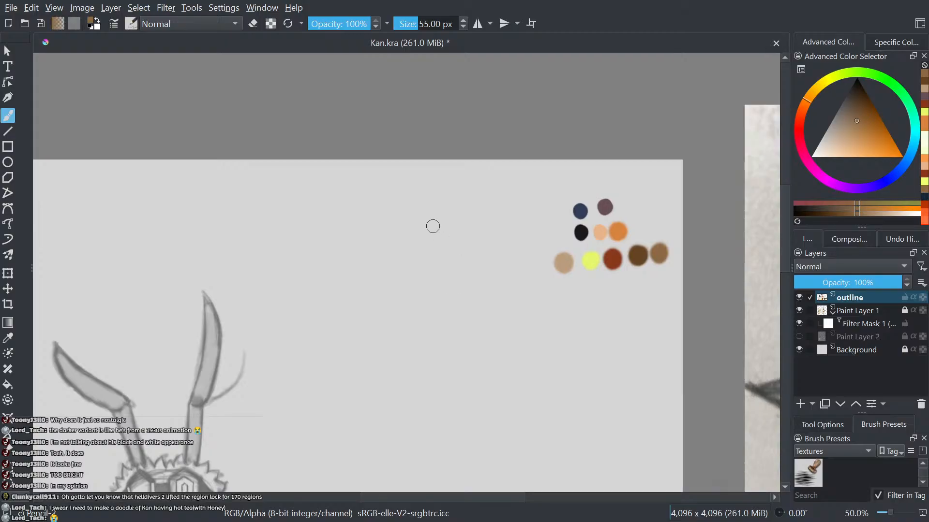
{"action": "scroll", "coordinate": [385, 300], "scroll_direction": "down", "scroll_amount": 4}
{"action": "scroll", "coordinate": [449, 257], "scroll_direction": "up", "scroll_amount": 3}
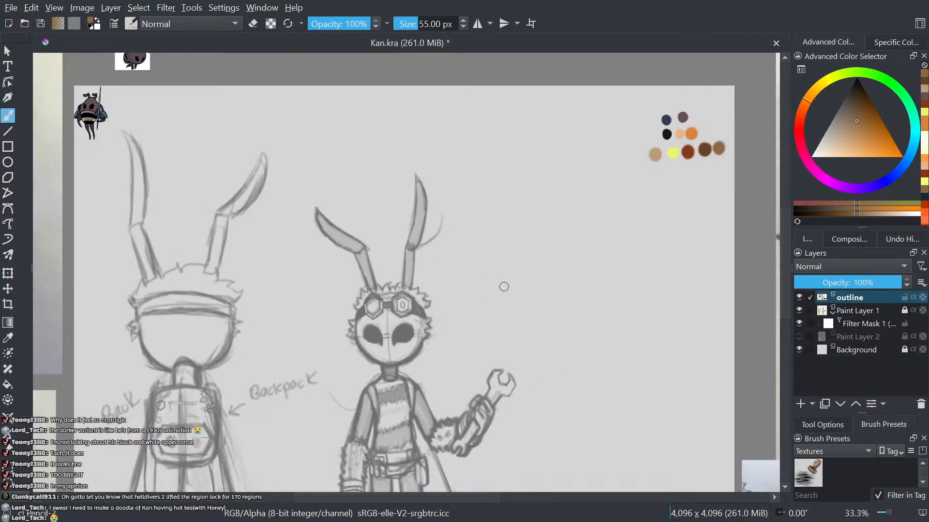
{"action": "scroll", "coordinate": [440, 387], "scroll_direction": "up", "scroll_amount": 2}
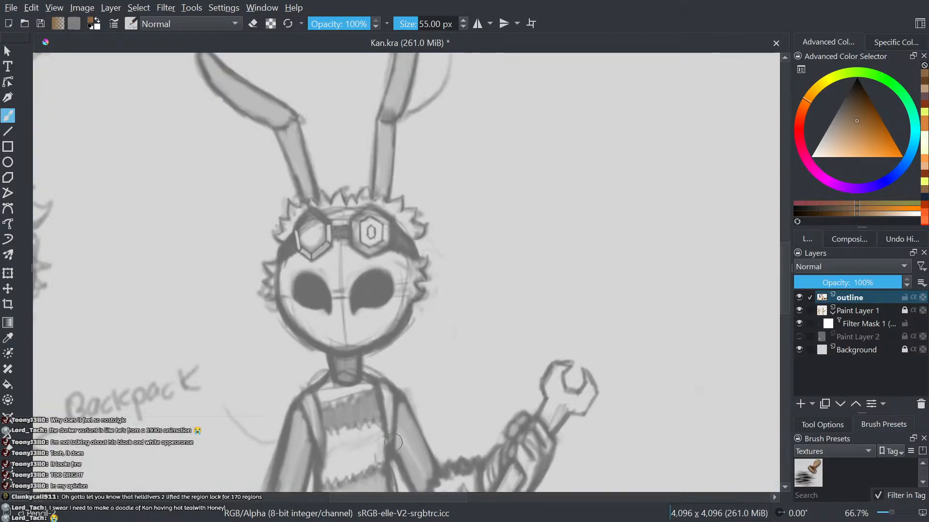
{"action": "left_click_drag", "start_coordinate": [438, 381], "coordinate": [427, 276]}
{"action": "scroll", "coordinate": [401, 310], "scroll_direction": "down", "scroll_amount": 4}
{"action": "scroll", "coordinate": [410, 286], "scroll_direction": "up", "scroll_amount": 1}
{"action": "left_click_drag", "start_coordinate": [501, 268], "coordinate": [370, 317]}
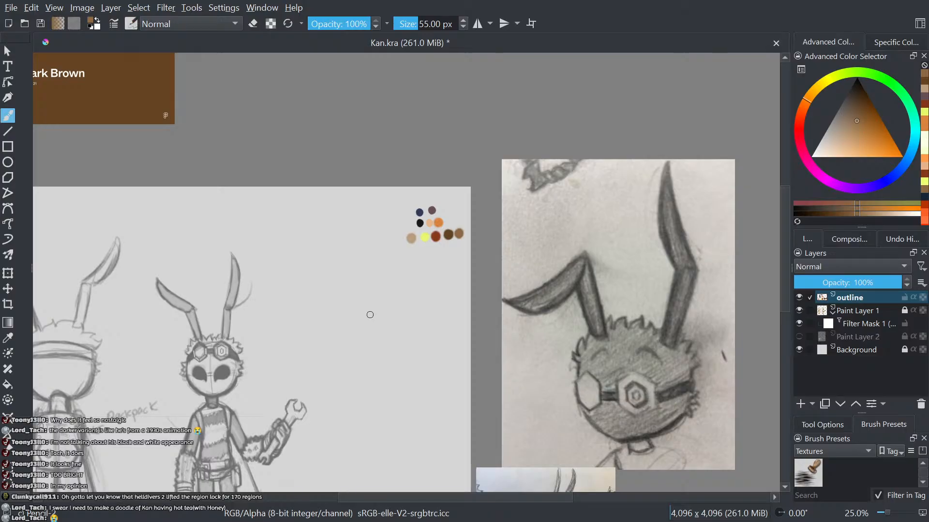
{"action": "scroll", "coordinate": [346, 210], "scroll_direction": "up", "scroll_amount": 2}
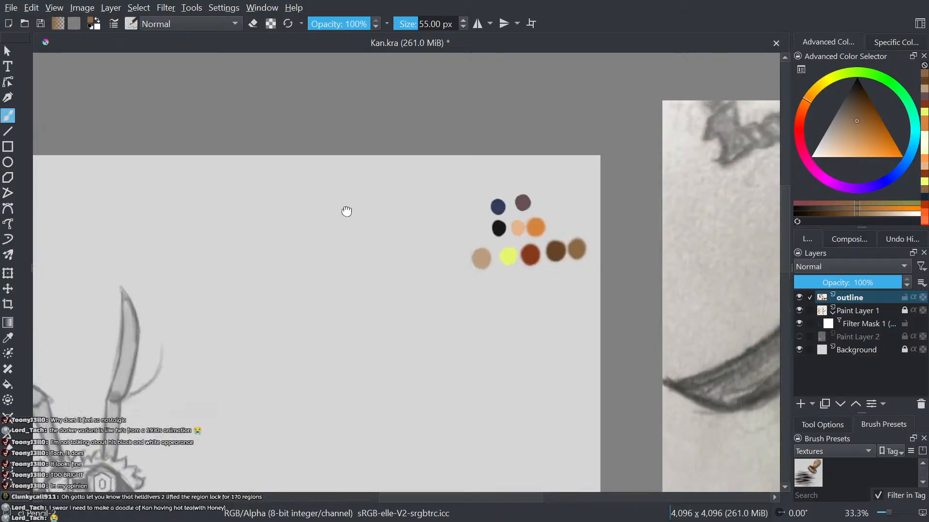
{"action": "scroll", "coordinate": [433, 250], "scroll_direction": "down", "scroll_amount": 4}
{"action": "scroll", "coordinate": [443, 281], "scroll_direction": "up", "scroll_amount": 1}
{"action": "scroll", "coordinate": [443, 281], "scroll_direction": "up", "scroll_amount": 4}
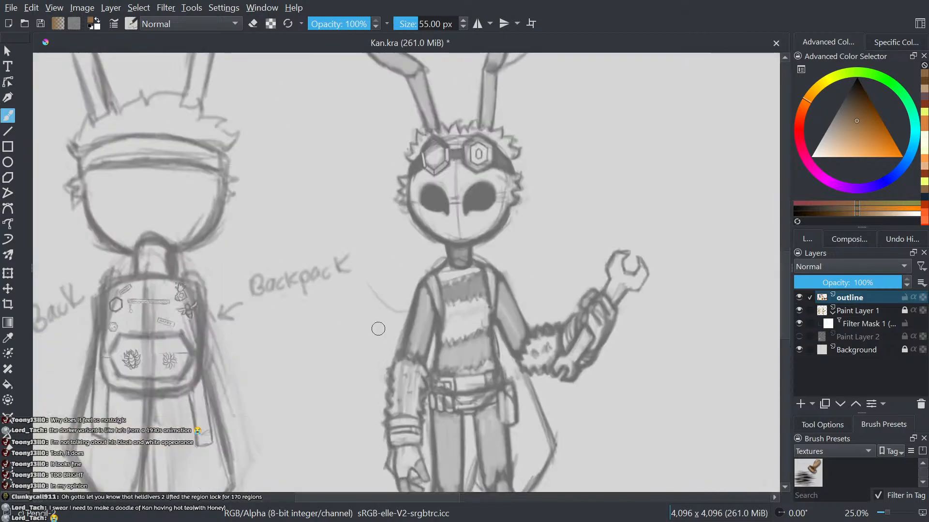
{"action": "left_click_drag", "start_coordinate": [459, 265], "coordinate": [444, 273]}
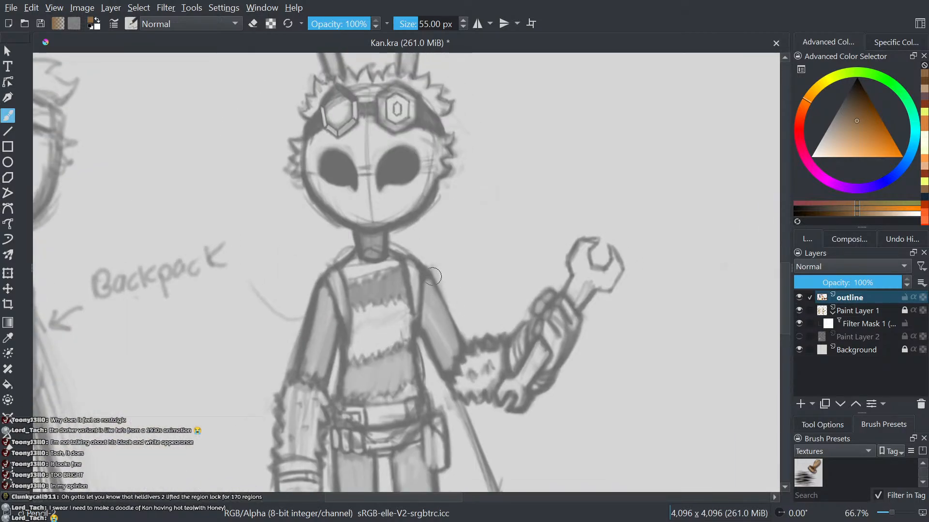
- Sample the navy swatch from the colour palette and darken it to near black as the brush colour
{"action": "scroll", "coordinate": [392, 245], "scroll_direction": "down", "scroll_amount": 3}
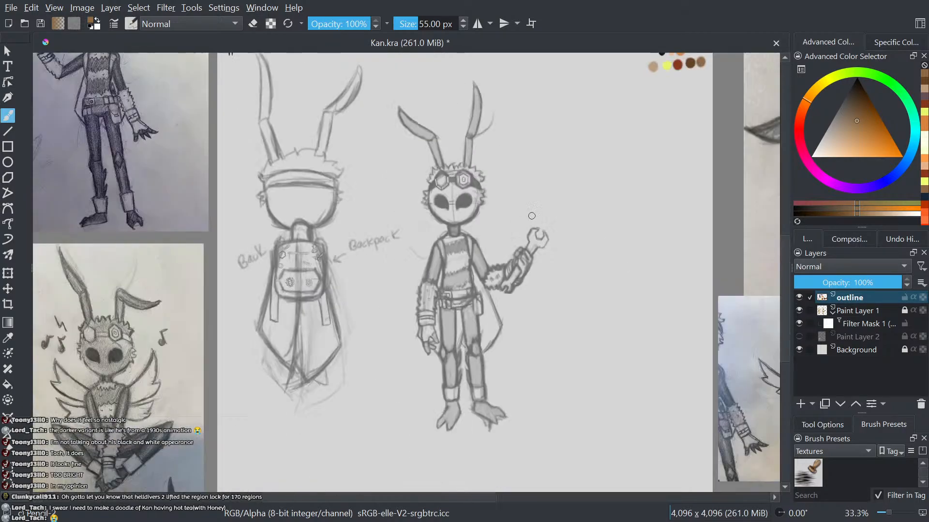
{"action": "scroll", "coordinate": [540, 201], "scroll_direction": "up", "scroll_amount": 3}
{"action": "scroll", "coordinate": [504, 203], "scroll_direction": "up", "scroll_amount": 5}
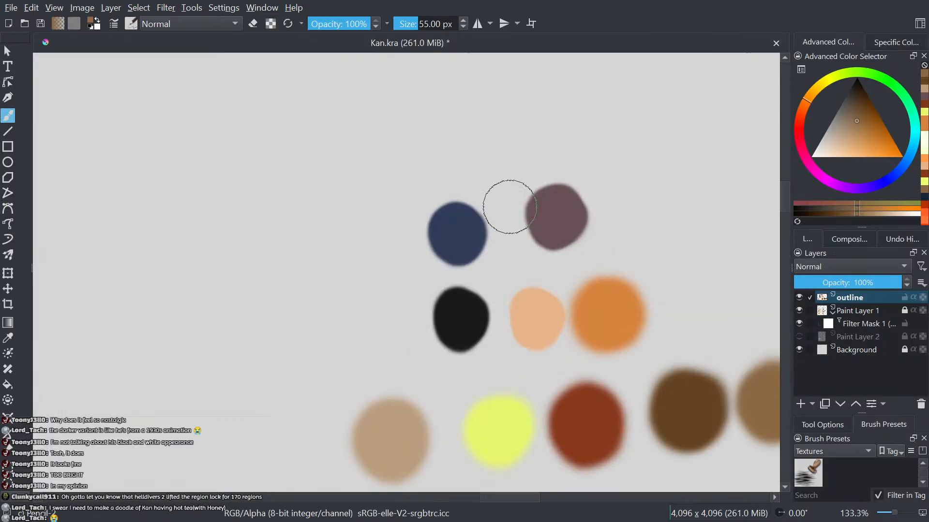
{"action": "left_click", "coordinate": [469, 219], "text": "ctrl"}
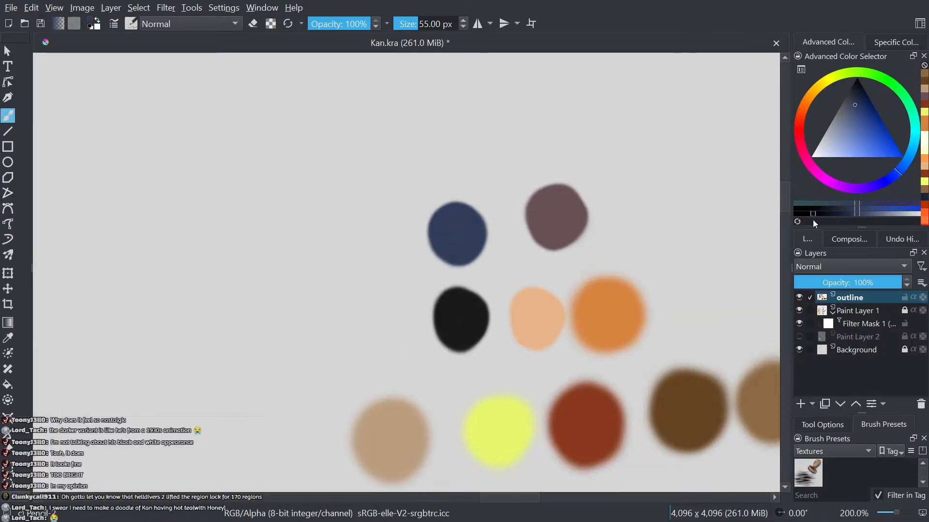
{"action": "left_click_drag", "start_coordinate": [813, 221], "coordinate": [806, 220]}
{"action": "scroll", "coordinate": [566, 304], "scroll_direction": "down", "scroll_amount": 2}
{"action": "left_click_drag", "start_coordinate": [456, 397], "coordinate": [552, 303]}
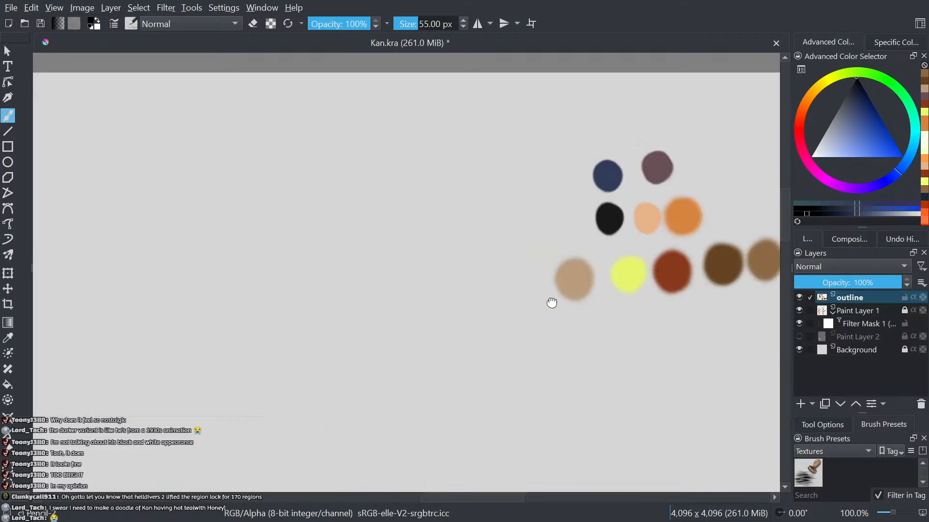
{"action": "scroll", "coordinate": [552, 303], "scroll_direction": "down", "scroll_amount": 4}
{"action": "scroll", "coordinate": [374, 303], "scroll_direction": "up", "scroll_amount": 4}
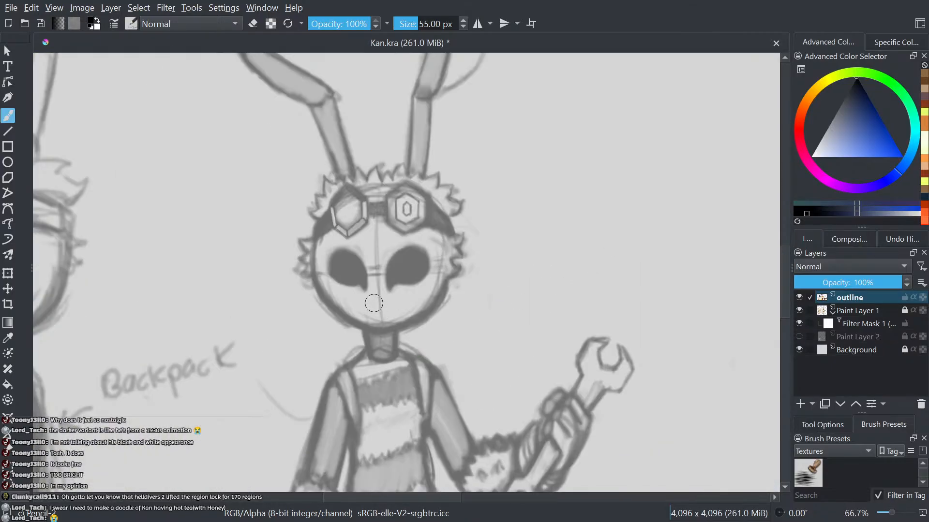
- Reduce the brush size to 32 px for outlining the front-view face
{"action": "scroll", "coordinate": [374, 303], "scroll_direction": "up", "scroll_amount": 1}
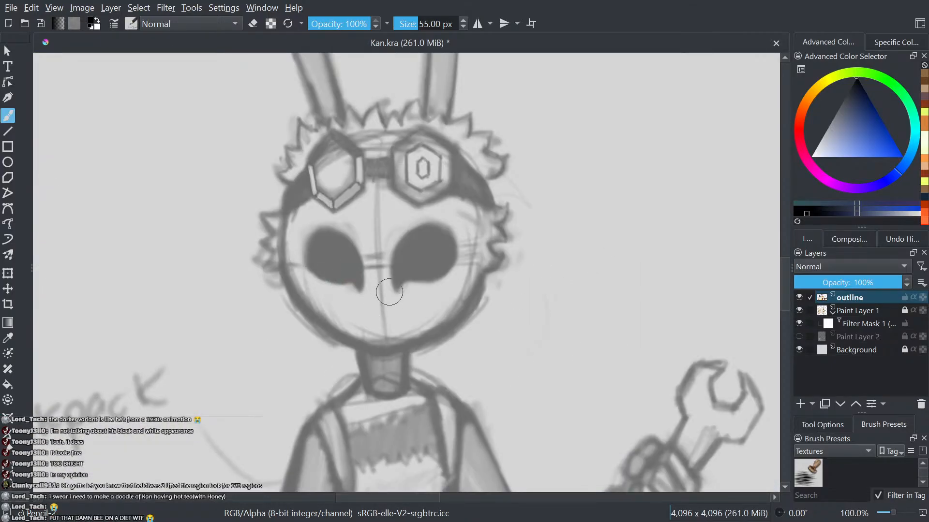
{"action": "left_click_drag", "start_coordinate": [389, 312], "coordinate": [377, 311]}
{"action": "scroll", "coordinate": [386, 295], "scroll_direction": "up", "scroll_amount": 1}
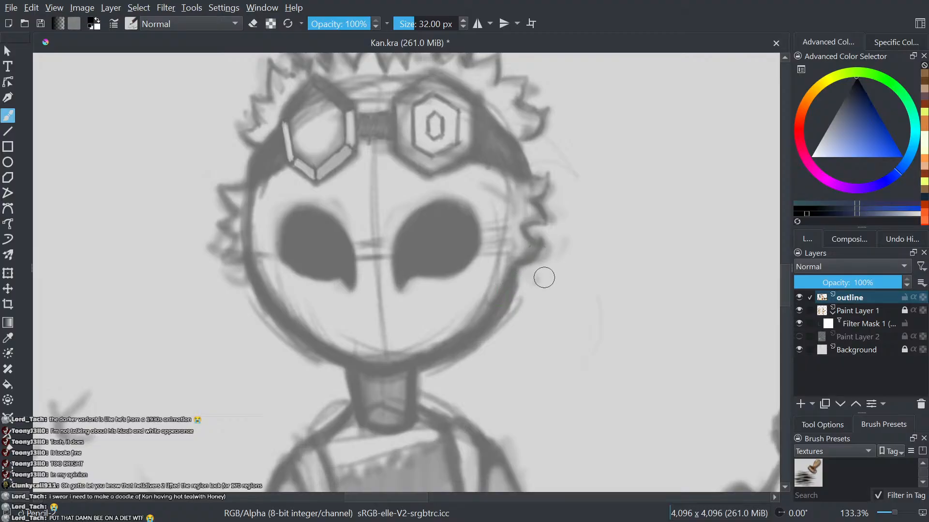
- Sample the muted purple swatch from the colour palette and darken it to black as the brush colour
{"action": "scroll", "coordinate": [513, 279], "scroll_direction": "down", "scroll_amount": 4}
{"action": "left_click_drag", "start_coordinate": [539, 236], "coordinate": [324, 432]}
{"action": "scroll", "coordinate": [510, 294], "scroll_direction": "up", "scroll_amount": 3}
{"action": "left_click_drag", "start_coordinate": [564, 256], "coordinate": [437, 396]}
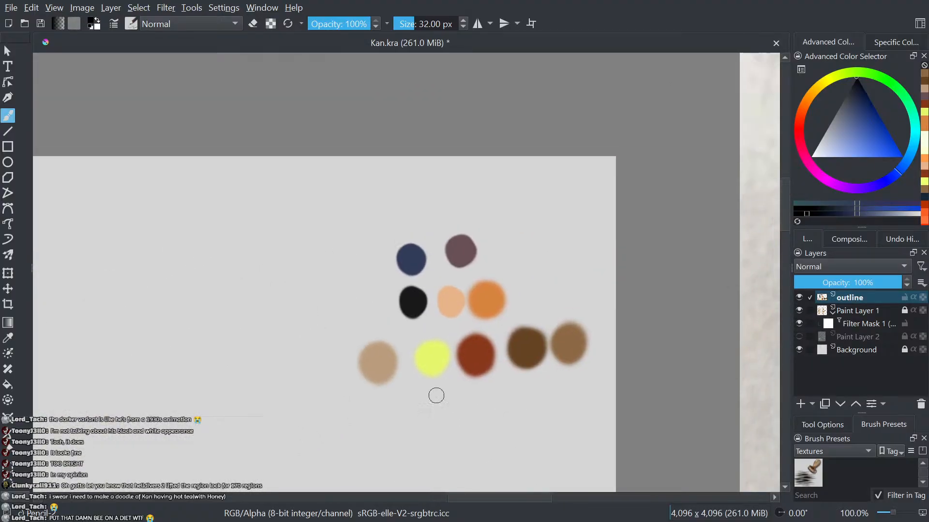
{"action": "scroll", "coordinate": [480, 321], "scroll_direction": "up", "scroll_amount": 2}
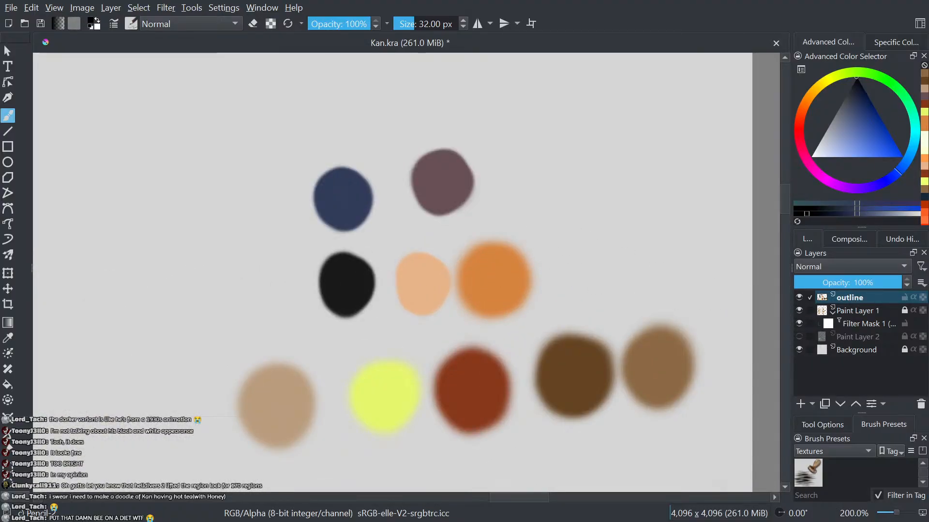
{"action": "left_click", "coordinate": [447, 187], "text": "ctrl"}
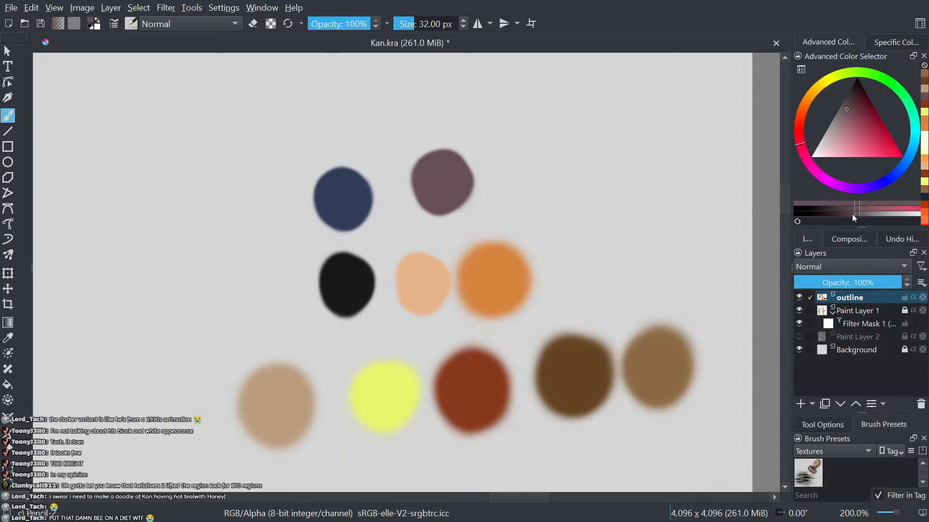
{"action": "left_click_drag", "start_coordinate": [852, 214], "coordinate": [716, 218]}
- Outline the front-view character's lower face with a thick black line running from cheek to cheek through the pointed chin
{"action": "scroll", "coordinate": [711, 237], "scroll_direction": "down", "scroll_amount": 6}
{"action": "left_click_drag", "start_coordinate": [435, 358], "coordinate": [538, 279]}
{"action": "scroll", "coordinate": [538, 279], "scroll_direction": "up", "scroll_amount": 2}
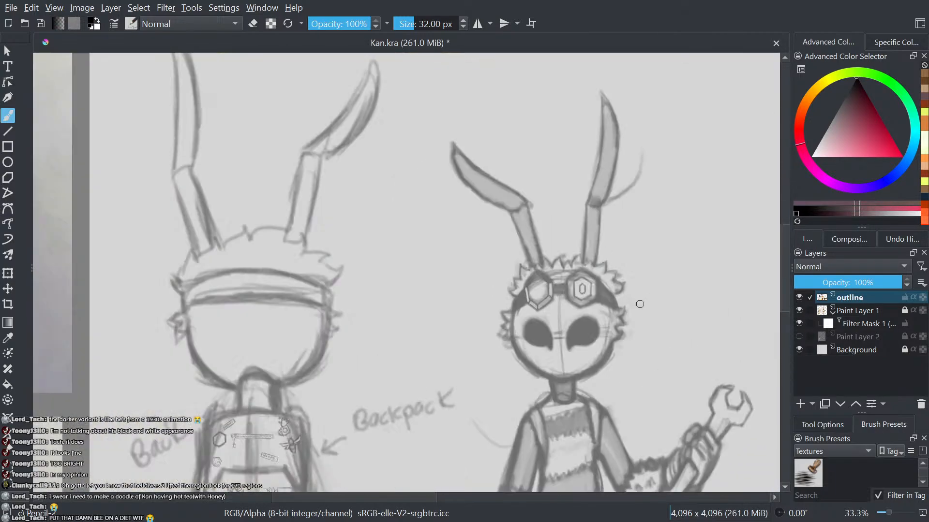
{"action": "scroll", "coordinate": [489, 340], "scroll_direction": "up", "scroll_amount": 4}
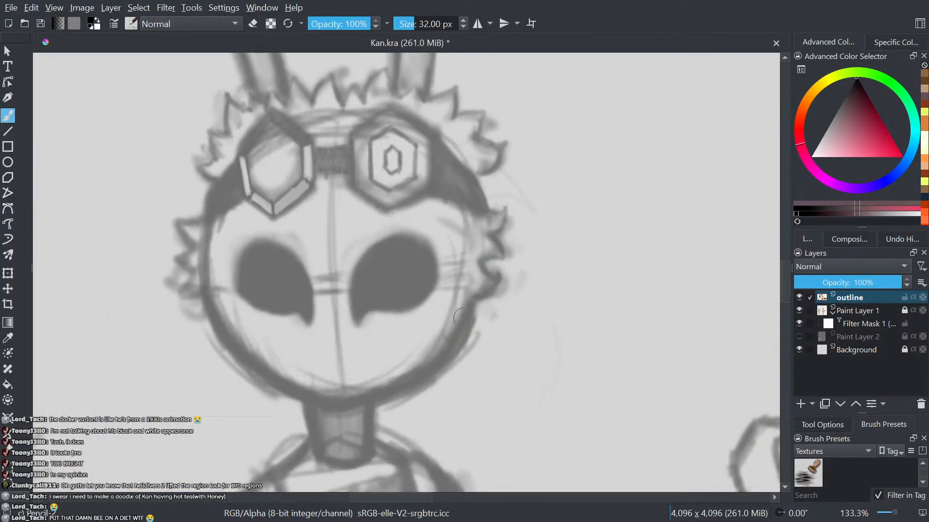
{"action": "mouse_move", "coordinate": [465, 319]}
{"action": "left_mouse_down"}
{"action": "mouse_move", "coordinate": [446, 355]}
{"action": "mouse_move", "coordinate": [459, 332]}
{"action": "mouse_move", "coordinate": [400, 384]}
{"action": "mouse_move", "coordinate": [330, 415]}
{"action": "mouse_move", "coordinate": [339, 411]}
{"action": "mouse_move", "coordinate": [324, 398]}
{"action": "mouse_move", "coordinate": [338, 407]}
{"action": "mouse_move", "coordinate": [241, 361]}
{"action": "mouse_move", "coordinate": [202, 308]}
{"action": "left_mouse_up"}
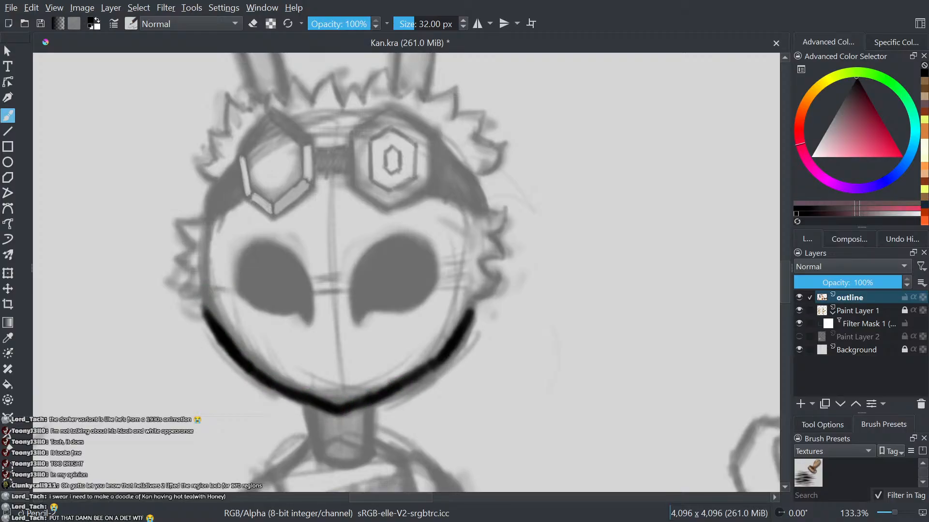
- Reduce the brush size to 20 px and outline the spiky fur tufts on the left side of the face
{"action": "key", "text": "bracketleft"}
{"action": "scroll", "coordinate": [225, 258], "scroll_direction": "up", "scroll_amount": 2}
{"action": "key", "text": "bracketleft"}
{"action": "mouse_move", "coordinate": [213, 355]}
{"action": "left_mouse_down"}
{"action": "mouse_move", "coordinate": [195, 322]}
{"action": "mouse_move", "coordinate": [162, 309]}
{"action": "mouse_move", "coordinate": [186, 276]}
{"action": "mouse_move", "coordinate": [140, 244]}
{"action": "mouse_move", "coordinate": [180, 224]}
{"action": "mouse_move", "coordinate": [148, 186]}
{"action": "left_mouse_up"}
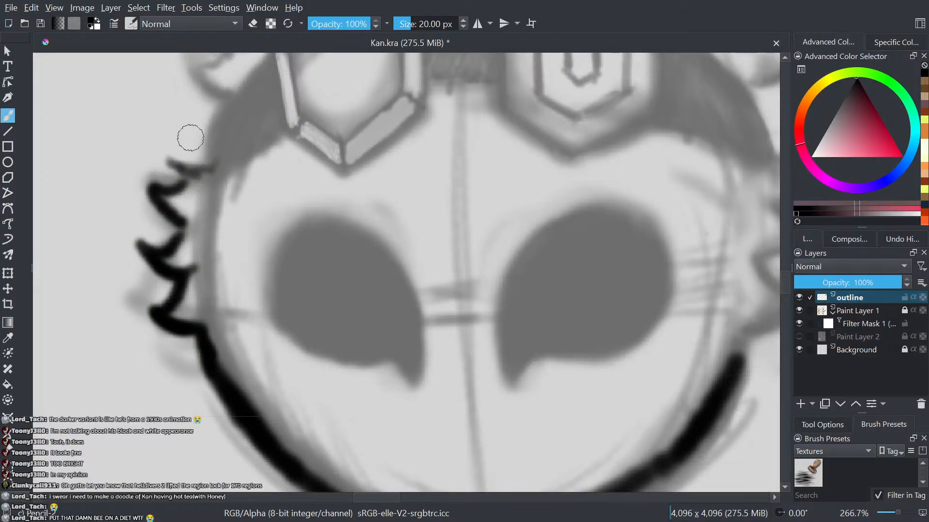
- Outline the curled fur tufts on the right side of the face, joining them to the jaw line
{"action": "scroll", "coordinate": [191, 139], "scroll_direction": "down", "scroll_amount": 5}
{"action": "scroll", "coordinate": [239, 161], "scroll_direction": "down", "scroll_amount": 2}
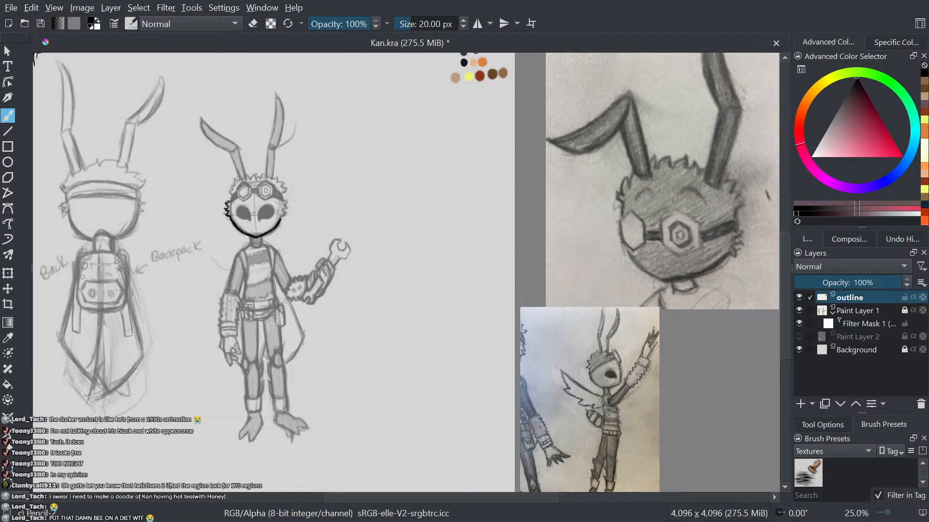
{"action": "scroll", "coordinate": [389, 202], "scroll_direction": "up", "scroll_amount": 1}
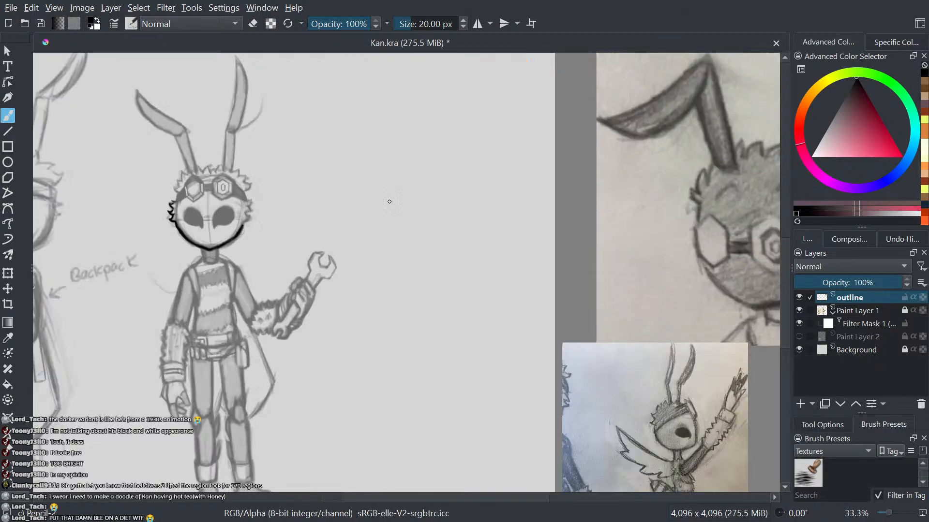
{"action": "left_click_drag", "start_coordinate": [338, 218], "coordinate": [460, 309]}
{"action": "scroll", "coordinate": [384, 315], "scroll_direction": "up", "scroll_amount": 5}
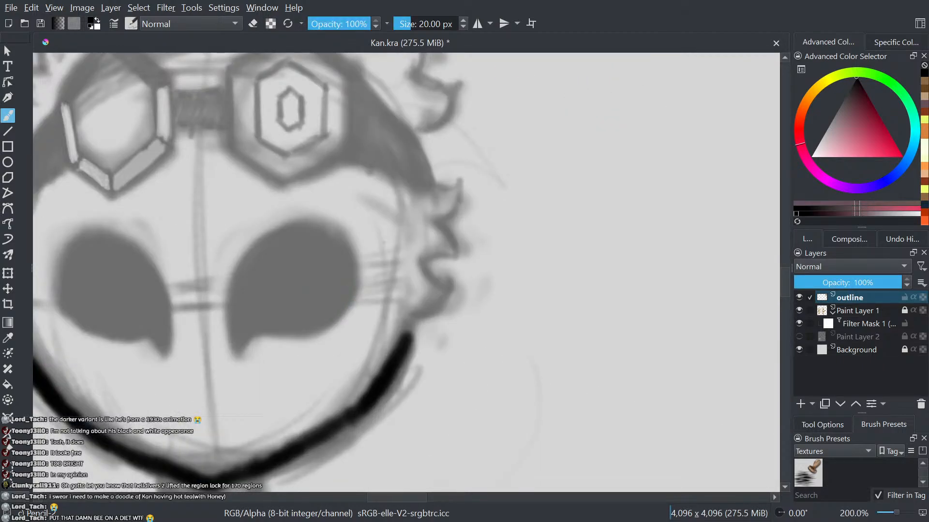
{"action": "mouse_move", "coordinate": [404, 344]}
{"action": "left_mouse_down"}
{"action": "mouse_move", "coordinate": [413, 319]}
{"action": "mouse_move", "coordinate": [436, 312]}
{"action": "mouse_move", "coordinate": [427, 287]}
{"action": "mouse_move", "coordinate": [432, 261]}
{"action": "mouse_move", "coordinate": [424, 266]}
{"action": "mouse_move", "coordinate": [459, 258]}
{"action": "mouse_move", "coordinate": [441, 230]}
{"action": "mouse_move", "coordinate": [456, 211]}
{"action": "mouse_move", "coordinate": [425, 193]}
{"action": "left_mouse_up"}
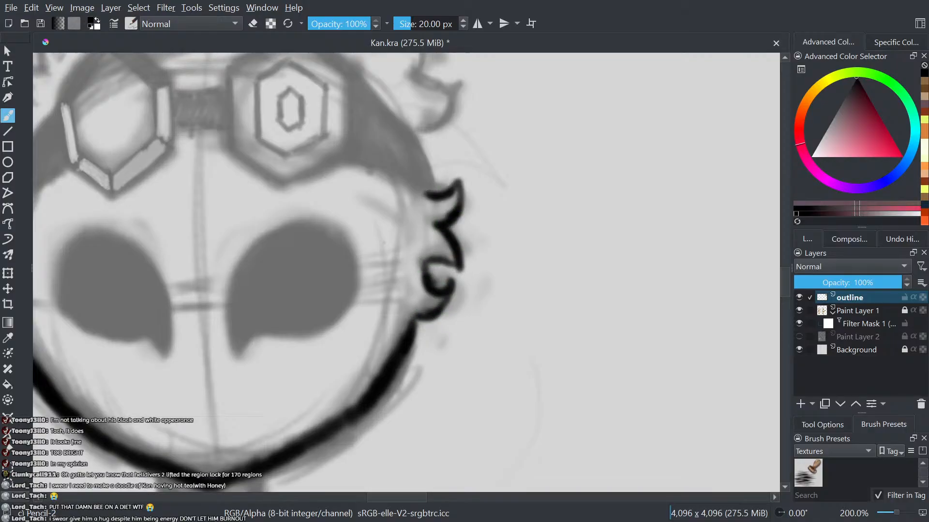
- Outline both large eyes in black, including the pointed inner tips, following the sketch
{"action": "left_click_drag", "start_coordinate": [601, 164], "coordinate": [658, 162]}
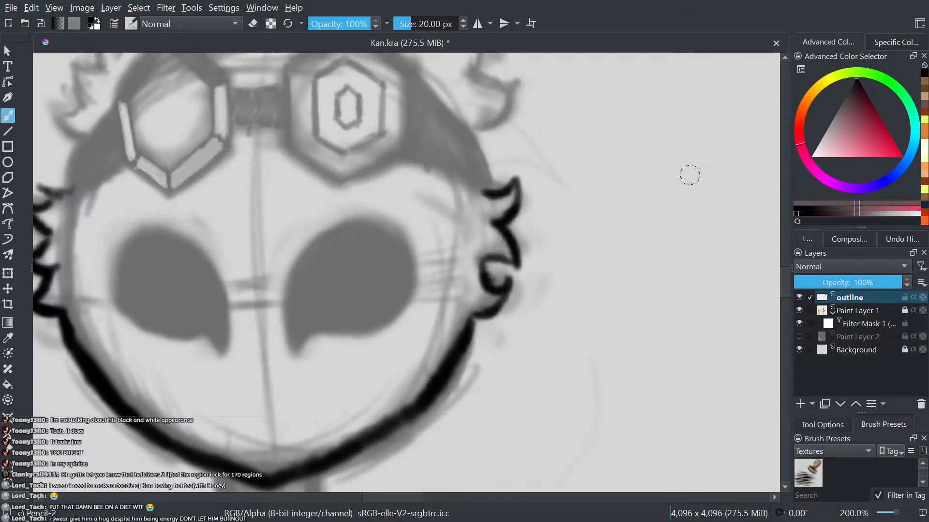
{"action": "scroll", "coordinate": [669, 202], "scroll_direction": "down", "scroll_amount": 2}
{"action": "left_click_drag", "start_coordinate": [652, 220], "coordinate": [595, 287]}
{"action": "scroll", "coordinate": [434, 333], "scroll_direction": "up", "scroll_amount": 2}
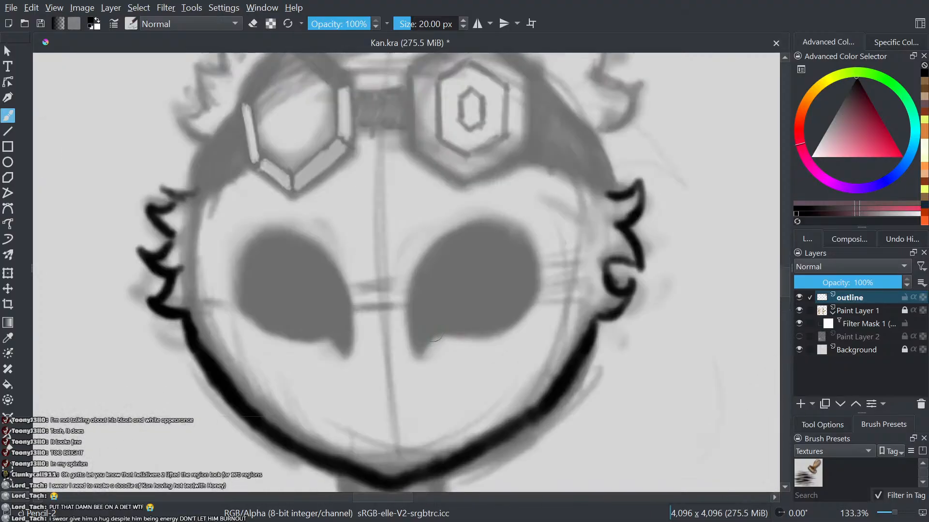
{"action": "mouse_move", "coordinate": [349, 349]}
{"action": "left_mouse_down"}
{"action": "mouse_move", "coordinate": [337, 284]}
{"action": "mouse_move", "coordinate": [317, 251]}
{"action": "mouse_move", "coordinate": [261, 247]}
{"action": "mouse_move", "coordinate": [313, 246]}
{"action": "left_mouse_up"}
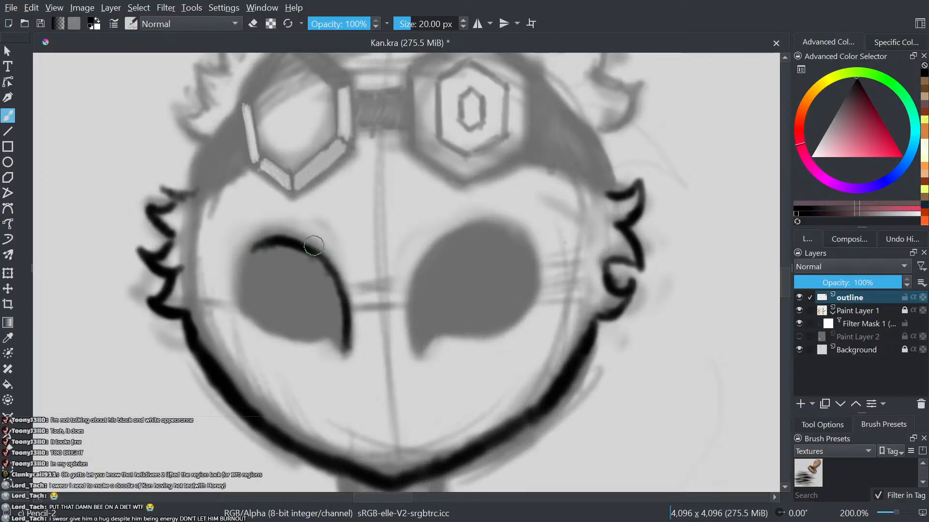
{"action": "mouse_move", "coordinate": [344, 343]}
{"action": "left_mouse_down"}
{"action": "mouse_move", "coordinate": [297, 337]}
{"action": "mouse_move", "coordinate": [331, 333]}
{"action": "mouse_move", "coordinate": [263, 320]}
{"action": "mouse_move", "coordinate": [242, 295]}
{"action": "mouse_move", "coordinate": [249, 309]}
{"action": "mouse_move", "coordinate": [263, 237]}
{"action": "mouse_move", "coordinate": [244, 268]}
{"action": "mouse_move", "coordinate": [248, 299]}
{"action": "mouse_move", "coordinate": [254, 257]}
{"action": "left_mouse_up"}
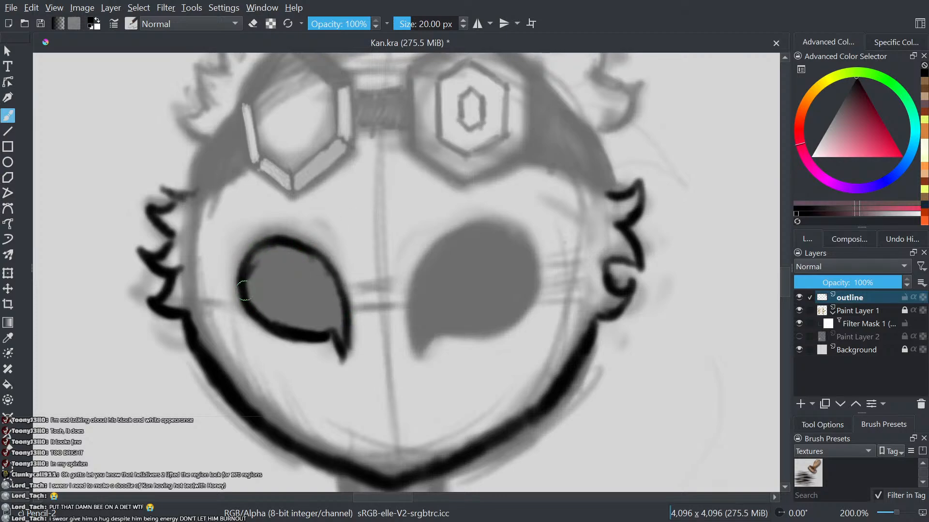
{"action": "mouse_move", "coordinate": [443, 335]}
{"action": "left_mouse_down"}
{"action": "mouse_move", "coordinate": [488, 324]}
{"action": "mouse_move", "coordinate": [498, 332]}
{"action": "mouse_move", "coordinate": [520, 309]}
{"action": "mouse_move", "coordinate": [526, 281]}
{"action": "mouse_move", "coordinate": [506, 240]}
{"action": "mouse_move", "coordinate": [512, 250]}
{"action": "mouse_move", "coordinate": [463, 236]}
{"action": "mouse_move", "coordinate": [485, 231]}
{"action": "mouse_move", "coordinate": [468, 233]}
{"action": "mouse_move", "coordinate": [426, 275]}
{"action": "mouse_move", "coordinate": [412, 313]}
{"action": "mouse_move", "coordinate": [417, 364]}
{"action": "mouse_move", "coordinate": [443, 337]}
{"action": "mouse_move", "coordinate": [419, 354]}
{"action": "mouse_move", "coordinate": [440, 333]}
{"action": "mouse_move", "coordinate": [414, 319]}
{"action": "left_mouse_up"}
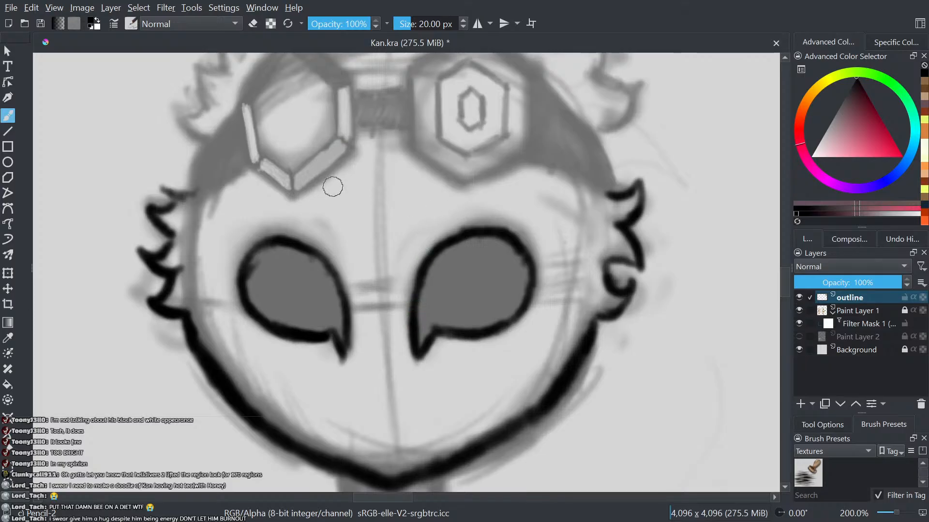
- Fill both eyes solid black and clean up the right eye's pointed tip with the eraser
{"action": "mouse_move", "coordinate": [332, 290]}
{"action": "left_mouse_down"}
{"action": "mouse_move", "coordinate": [335, 326]}
{"action": "mouse_move", "coordinate": [311, 296]}
{"action": "mouse_move", "coordinate": [291, 319]}
{"action": "mouse_move", "coordinate": [256, 309]}
{"action": "mouse_move", "coordinate": [251, 269]}
{"action": "mouse_move", "coordinate": [283, 256]}
{"action": "mouse_move", "coordinate": [273, 290]}
{"action": "mouse_move", "coordinate": [305, 306]}
{"action": "mouse_move", "coordinate": [306, 257]}
{"action": "mouse_move", "coordinate": [266, 254]}
{"action": "mouse_move", "coordinate": [327, 274]}
{"action": "left_mouse_up"}
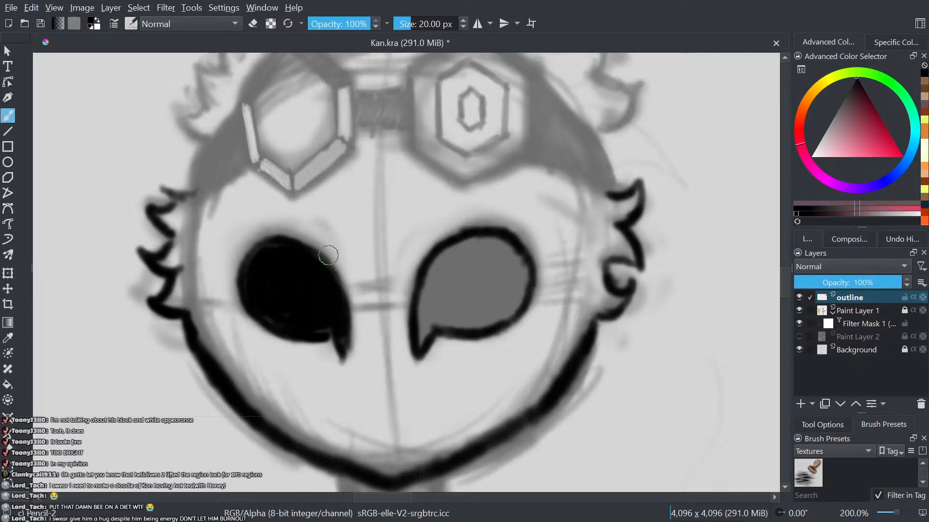
{"action": "mouse_move", "coordinate": [270, 267]}
{"action": "left_mouse_down"}
{"action": "mouse_move", "coordinate": [271, 293]}
{"action": "mouse_move", "coordinate": [330, 309]}
{"action": "mouse_move", "coordinate": [344, 325]}
{"action": "left_mouse_up"}
{"action": "mouse_move", "coordinate": [418, 311]}
{"action": "left_mouse_down"}
{"action": "mouse_move", "coordinate": [421, 332]}
{"action": "mouse_move", "coordinate": [443, 265]}
{"action": "left_mouse_up"}
{"action": "key", "text": "e"}
{"action": "left_click_drag", "start_coordinate": [442, 346], "coordinate": [418, 366]}
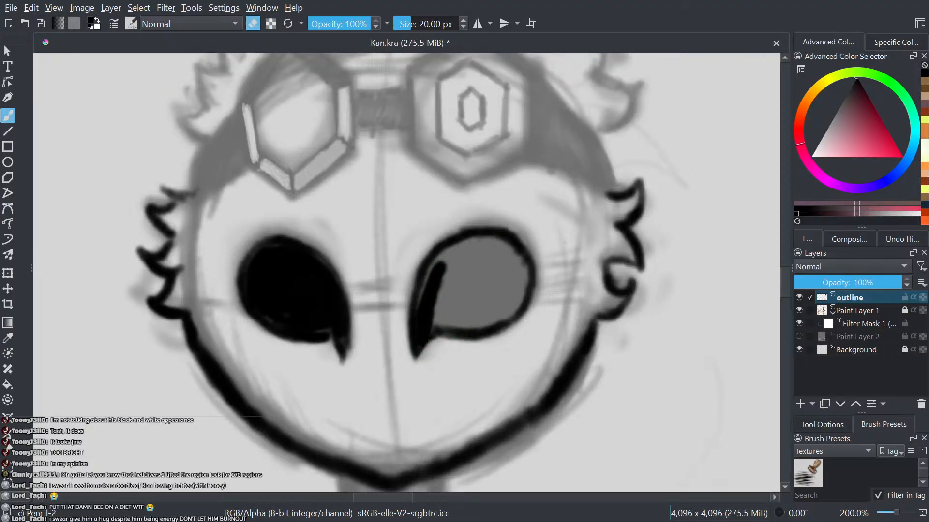
{"action": "key", "text": "e"}
{"action": "mouse_move", "coordinate": [530, 273]}
{"action": "left_mouse_down"}
{"action": "mouse_move", "coordinate": [503, 320]}
{"action": "mouse_move", "coordinate": [517, 280]}
{"action": "mouse_move", "coordinate": [512, 296]}
{"action": "mouse_move", "coordinate": [480, 251]}
{"action": "mouse_move", "coordinate": [460, 265]}
{"action": "mouse_move", "coordinate": [436, 321]}
{"action": "mouse_move", "coordinate": [425, 311]}
{"action": "mouse_move", "coordinate": [425, 290]}
{"action": "mouse_move", "coordinate": [487, 239]}
{"action": "mouse_move", "coordinate": [460, 246]}
{"action": "mouse_move", "coordinate": [471, 259]}
{"action": "mouse_move", "coordinate": [445, 255]}
{"action": "mouse_move", "coordinate": [445, 285]}
{"action": "left_mouse_up"}
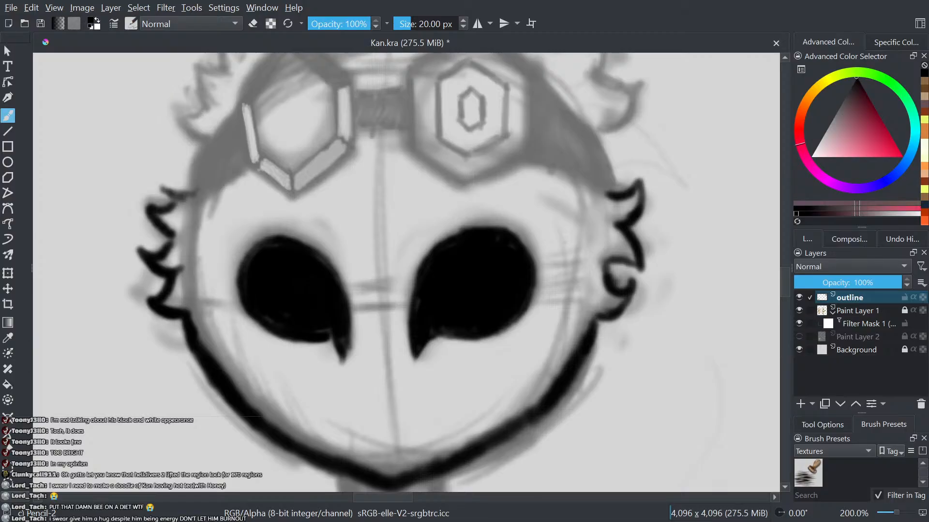
- Outline the jagged fur on the upper left side of the head beside the goggles
{"action": "scroll", "coordinate": [340, 289], "scroll_direction": "down", "scroll_amount": 4}
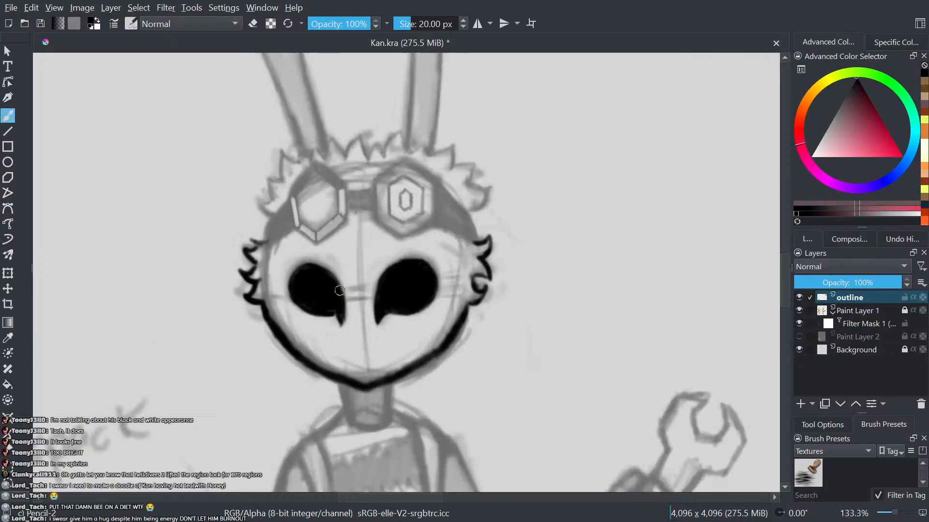
{"action": "scroll", "coordinate": [313, 284], "scroll_direction": "up", "scroll_amount": 3}
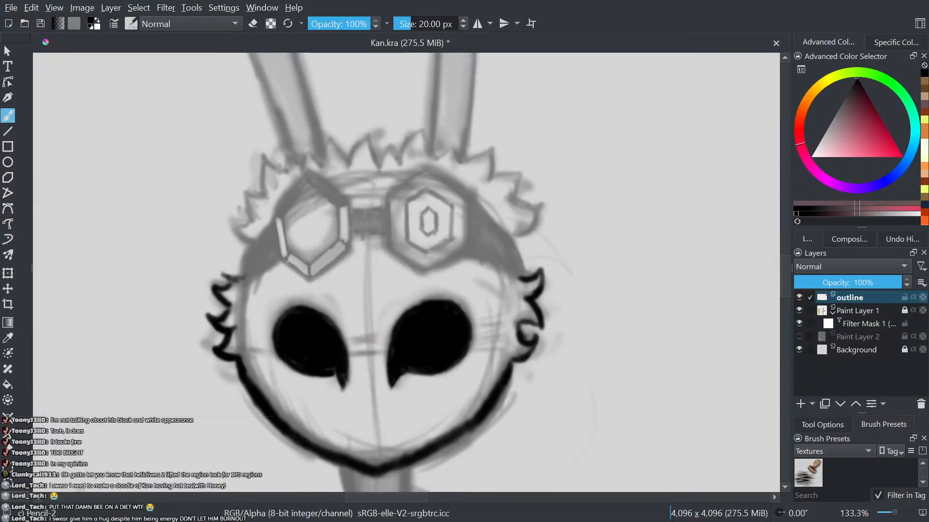
{"action": "left_click_drag", "start_coordinate": [316, 383], "coordinate": [349, 417]}
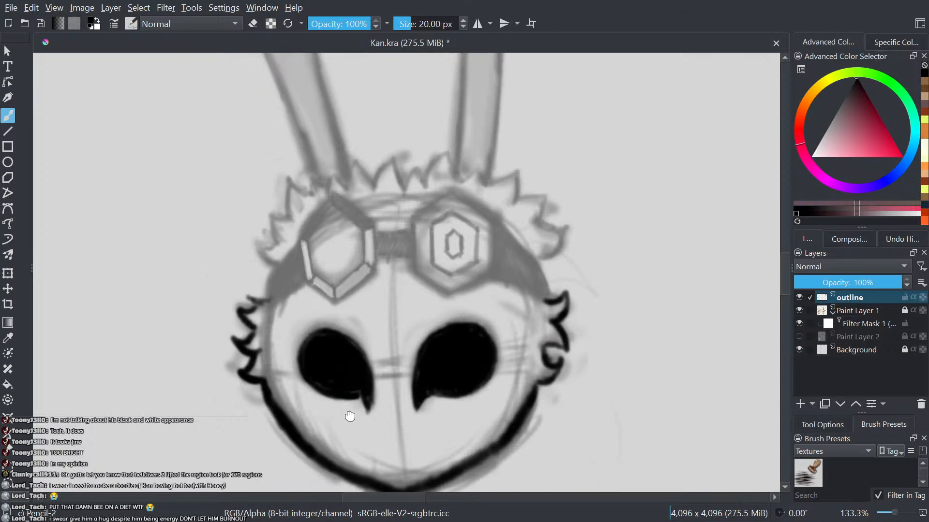
{"action": "scroll", "coordinate": [344, 270], "scroll_direction": "up", "scroll_amount": 1}
{"action": "mouse_move", "coordinate": [263, 275]}
{"action": "left_mouse_down"}
{"action": "mouse_move", "coordinate": [237, 255]}
{"action": "mouse_move", "coordinate": [256, 240]}
{"action": "mouse_move", "coordinate": [246, 225]}
{"action": "mouse_move", "coordinate": [254, 235]}
{"action": "mouse_move", "coordinate": [254, 191]}
{"action": "mouse_move", "coordinate": [277, 201]}
{"action": "mouse_move", "coordinate": [258, 200]}
{"action": "mouse_move", "coordinate": [297, 189]}
{"action": "mouse_move", "coordinate": [278, 178]}
{"action": "mouse_move", "coordinate": [313, 174]}
{"action": "left_mouse_up"}
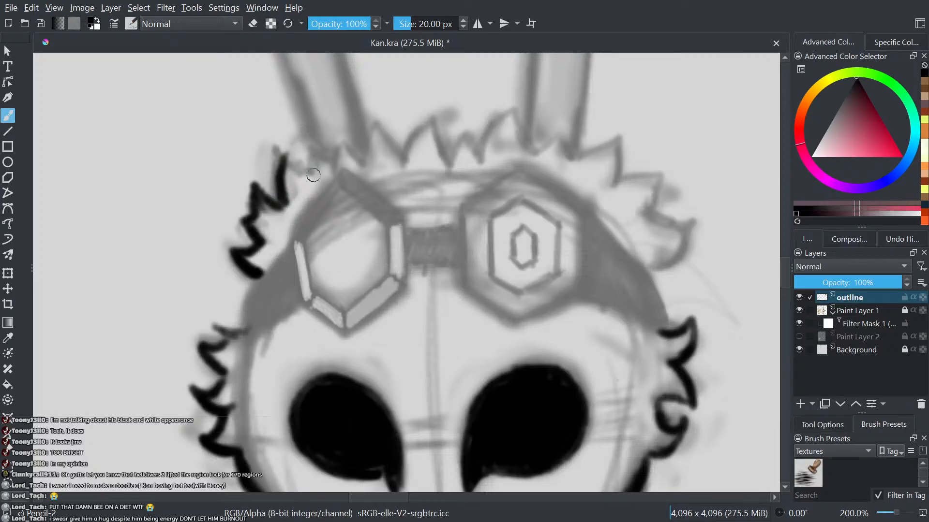
- Outline the inner and outer edges of the front-view character's left-side upper arm
{"action": "scroll", "coordinate": [302, 210], "scroll_direction": "down", "scroll_amount": 3}
{"action": "left_click_drag", "start_coordinate": [403, 203], "coordinate": [383, 210]}
{"action": "scroll", "coordinate": [381, 211], "scroll_direction": "down", "scroll_amount": 2}
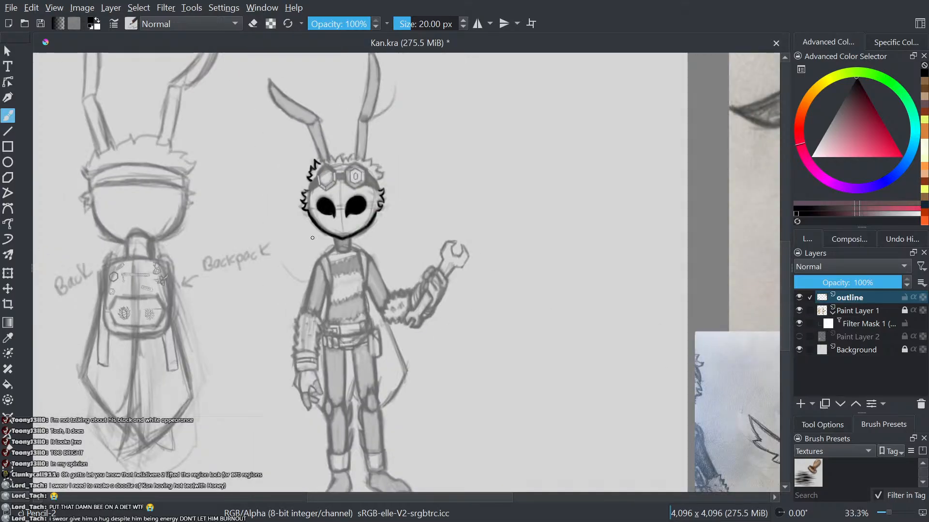
{"action": "scroll", "coordinate": [312, 237], "scroll_direction": "up", "scroll_amount": 4}
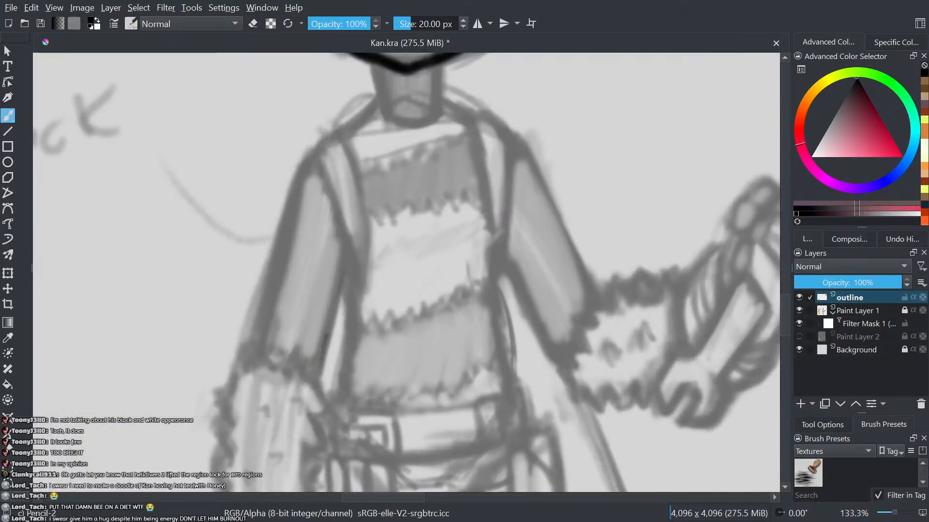
{"action": "left_click_drag", "start_coordinate": [315, 372], "coordinate": [345, 266]}
{"action": "mouse_move", "coordinate": [312, 164]}
{"action": "left_mouse_down"}
{"action": "mouse_move", "coordinate": [296, 182]}
{"action": "mouse_move", "coordinate": [256, 353]}
{"action": "left_mouse_up"}
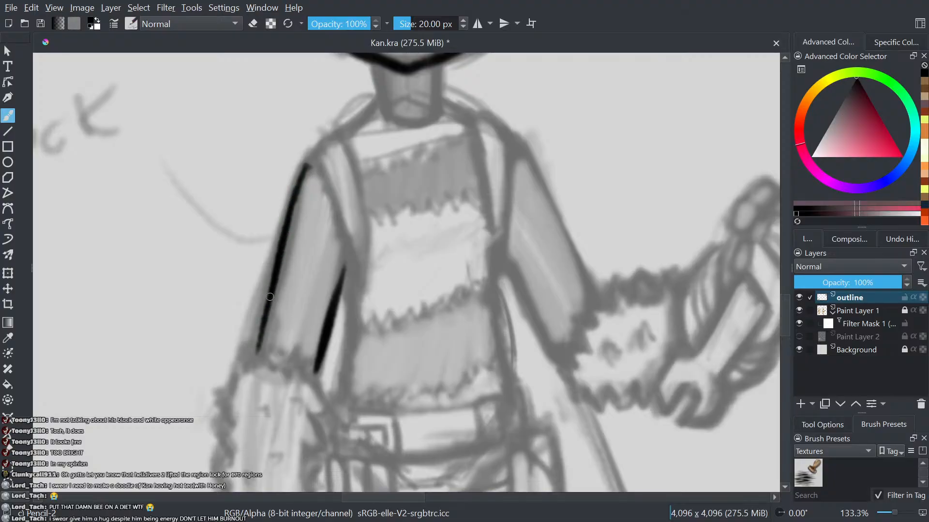
- Outline the right edge of the neck and draw a jagged fur collar around its base
{"action": "scroll", "coordinate": [290, 259], "scroll_direction": "down", "scroll_amount": 2}
{"action": "scroll", "coordinate": [332, 204], "scroll_direction": "up", "scroll_amount": 3}
{"action": "left_click_drag", "start_coordinate": [353, 194], "coordinate": [311, 269]}
{"action": "scroll", "coordinate": [331, 244], "scroll_direction": "down", "scroll_amount": 3}
{"action": "scroll", "coordinate": [337, 216], "scroll_direction": "up", "scroll_amount": 3}
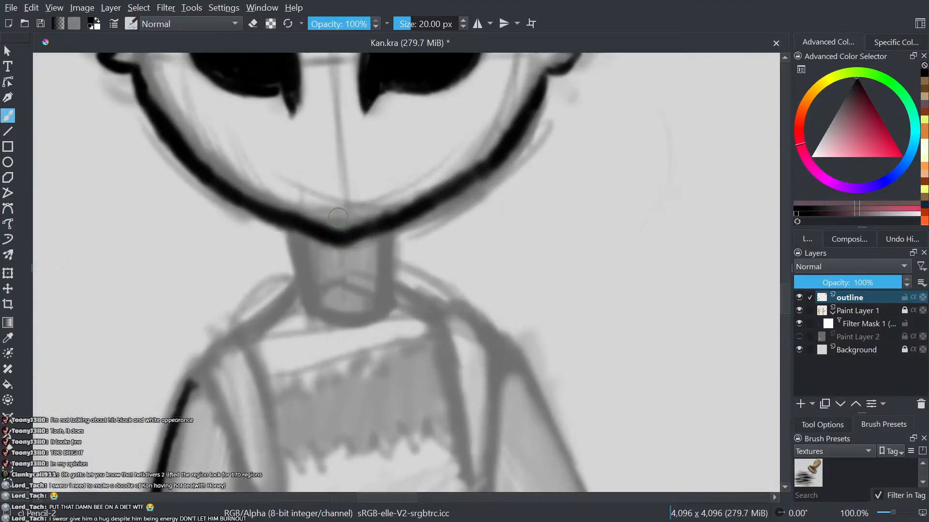
{"action": "mouse_move", "coordinate": [391, 237]}
{"action": "left_mouse_down"}
{"action": "mouse_move", "coordinate": [397, 298]}
{"action": "mouse_move", "coordinate": [314, 320]}
{"action": "mouse_move", "coordinate": [338, 324]}
{"action": "mouse_move", "coordinate": [327, 306]}
{"action": "mouse_move", "coordinate": [298, 315]}
{"action": "mouse_move", "coordinate": [305, 306]}
{"action": "mouse_move", "coordinate": [284, 291]}
{"action": "mouse_move", "coordinate": [294, 301]}
{"action": "mouse_move", "coordinate": [274, 327]}
{"action": "mouse_move", "coordinate": [274, 317]}
{"action": "mouse_move", "coordinate": [255, 333]}
{"action": "left_mouse_up"}
{"action": "left_click_drag", "start_coordinate": [444, 307], "coordinate": [404, 280]}
{"action": "mouse_move", "coordinate": [263, 333]}
{"action": "left_mouse_down"}
{"action": "mouse_move", "coordinate": [246, 340]}
{"action": "mouse_move", "coordinate": [251, 334]}
{"action": "left_mouse_up"}
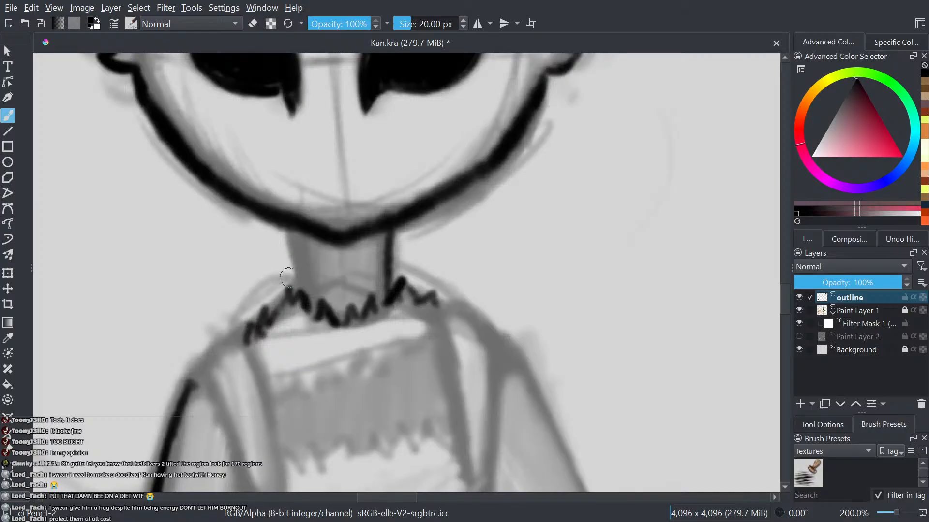
- Outline the left edge of the neck from the jaw to the fur collar, cleaning up stray marks with the eraser
{"action": "left_click_drag", "start_coordinate": [297, 266], "coordinate": [253, 296]}
{"action": "key", "text": "e"}
{"action": "mouse_move", "coordinate": [296, 266]}
{"action": "left_mouse_down"}
{"action": "mouse_move", "coordinate": [261, 289]}
{"action": "mouse_move", "coordinate": [284, 245]}
{"action": "left_mouse_up"}
{"action": "key", "text": "e"}
{"action": "left_click_drag", "start_coordinate": [294, 290], "coordinate": [284, 234]}
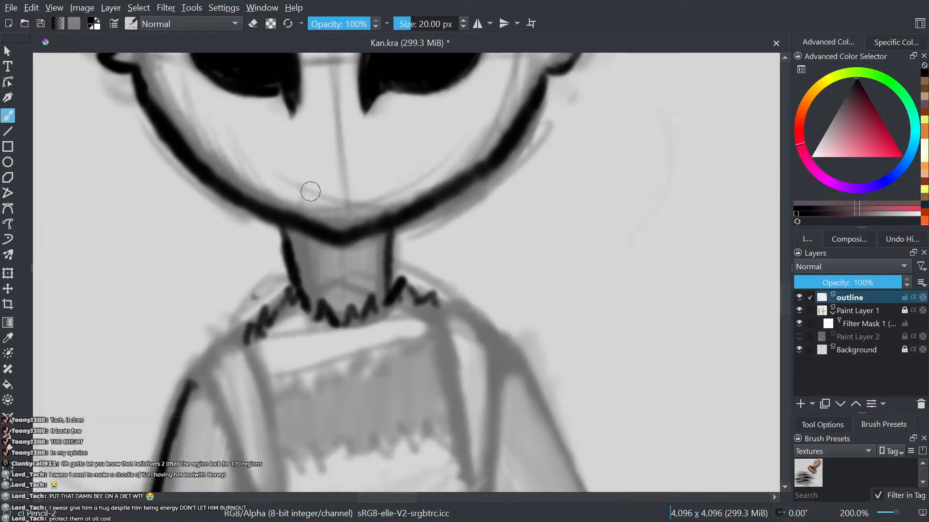
{"action": "key", "text": "e"}
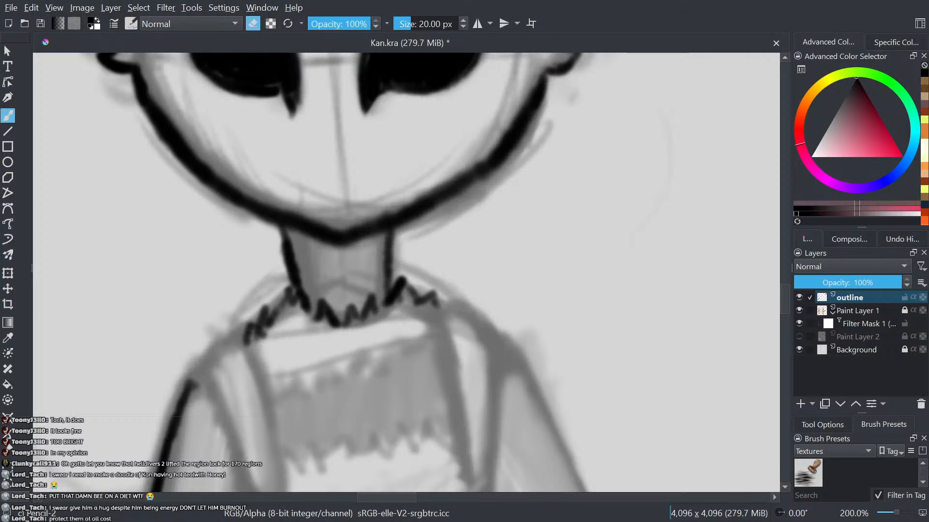
- Draw the jagged fur outline across the top and upper right side of the head and tidy it around the left antenna's base
{"action": "scroll", "coordinate": [315, 289], "scroll_direction": "down", "scroll_amount": 5}
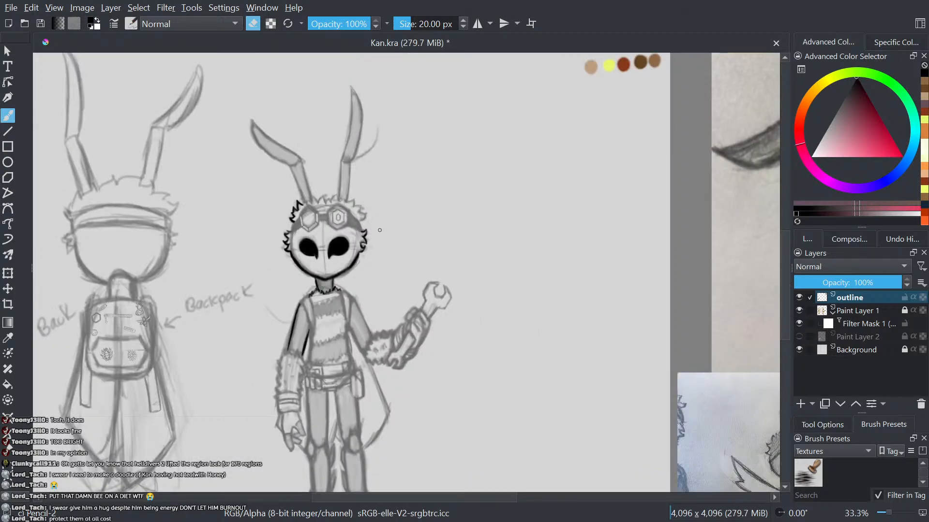
{"action": "scroll", "coordinate": [380, 230], "scroll_direction": "up", "scroll_amount": 3}
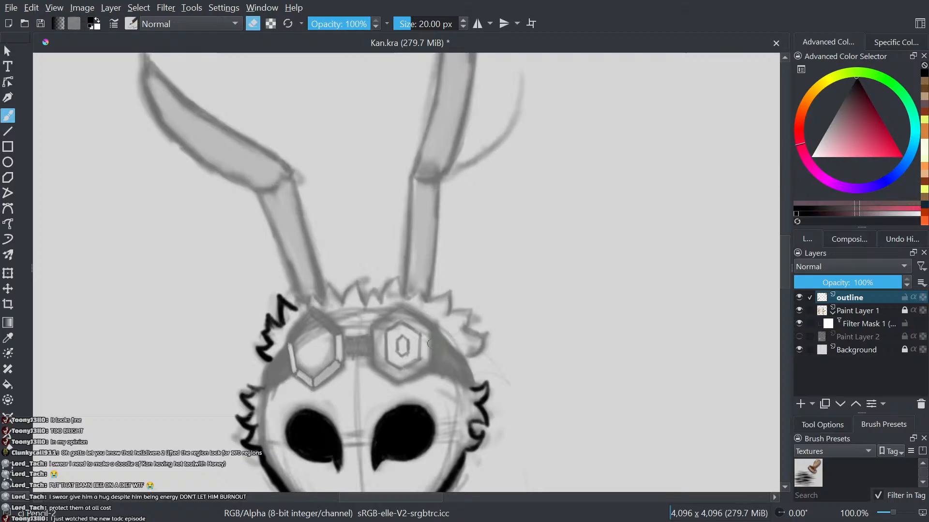
{"action": "key", "text": "e"}
{"action": "scroll", "coordinate": [480, 337], "scroll_direction": "up", "scroll_amount": 1}
{"action": "mouse_move", "coordinate": [455, 365]}
{"action": "left_mouse_down"}
{"action": "mouse_move", "coordinate": [473, 358]}
{"action": "mouse_move", "coordinate": [478, 339]}
{"action": "mouse_move", "coordinate": [453, 329]}
{"action": "mouse_move", "coordinate": [461, 314]}
{"action": "mouse_move", "coordinate": [428, 318]}
{"action": "mouse_move", "coordinate": [431, 275]}
{"action": "mouse_move", "coordinate": [379, 299]}
{"action": "mouse_move", "coordinate": [406, 278]}
{"action": "mouse_move", "coordinate": [371, 284]}
{"action": "mouse_move", "coordinate": [366, 259]}
{"action": "mouse_move", "coordinate": [309, 300]}
{"action": "mouse_move", "coordinate": [318, 292]}
{"action": "mouse_move", "coordinate": [314, 265]}
{"action": "mouse_move", "coordinate": [280, 294]}
{"action": "mouse_move", "coordinate": [292, 295]}
{"action": "mouse_move", "coordinate": [271, 304]}
{"action": "mouse_move", "coordinate": [250, 291]}
{"action": "left_mouse_up"}
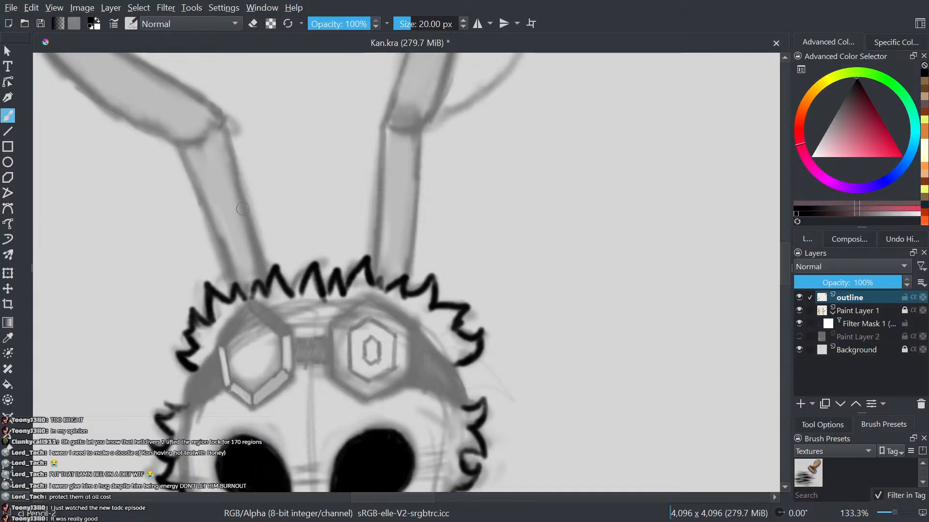
{"action": "scroll", "coordinate": [240, 210], "scroll_direction": "up", "scroll_amount": 1}
{"action": "left_click_drag", "start_coordinate": [236, 215], "coordinate": [340, 318]}
{"action": "scroll", "coordinate": [337, 319], "scroll_direction": "down", "scroll_amount": 3}
{"action": "scroll", "coordinate": [348, 329], "scroll_direction": "up", "scroll_amount": 5}
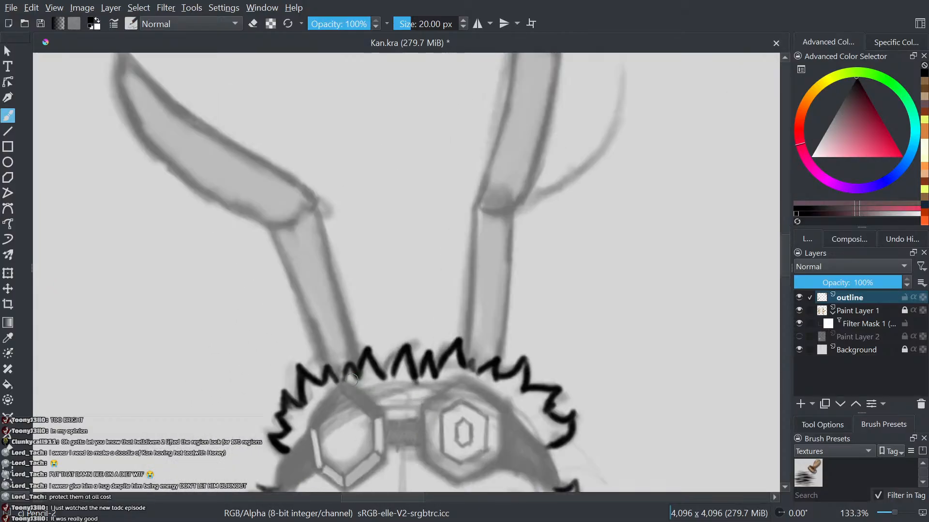
{"action": "key", "text": "e"}
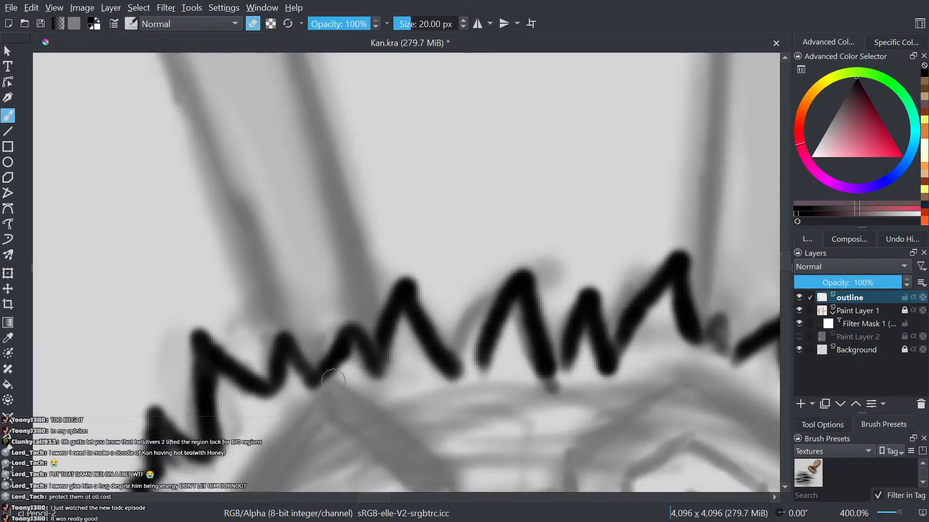
{"action": "scroll", "coordinate": [352, 385], "scroll_direction": "down", "scroll_amount": 5}
{"action": "scroll", "coordinate": [310, 323], "scroll_direction": "up", "scroll_amount": 2}
{"action": "key", "text": "e"}
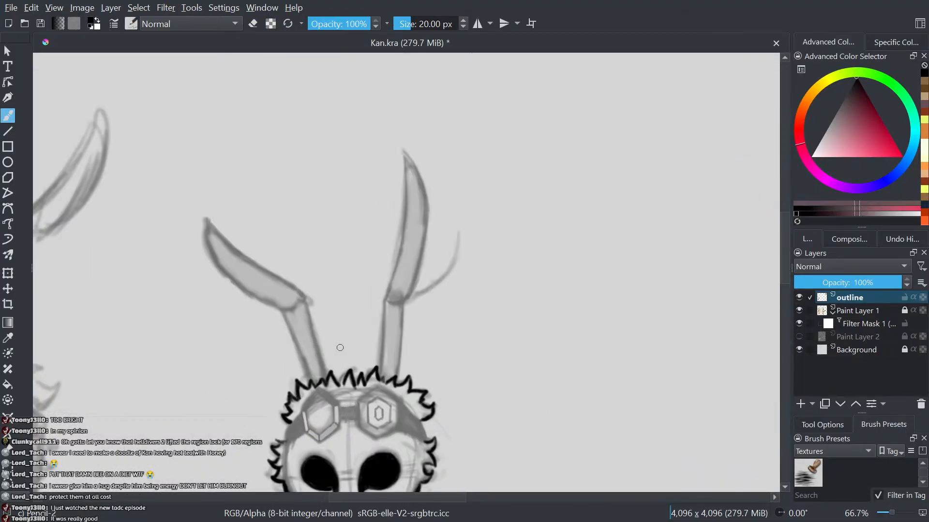
- Outline the left antenna's straight lower segment and its curved, pointed upper segment
{"action": "left_click_drag", "start_coordinate": [307, 419], "coordinate": [260, 309]}
{"action": "left_click_drag", "start_coordinate": [329, 423], "coordinate": [296, 314]}
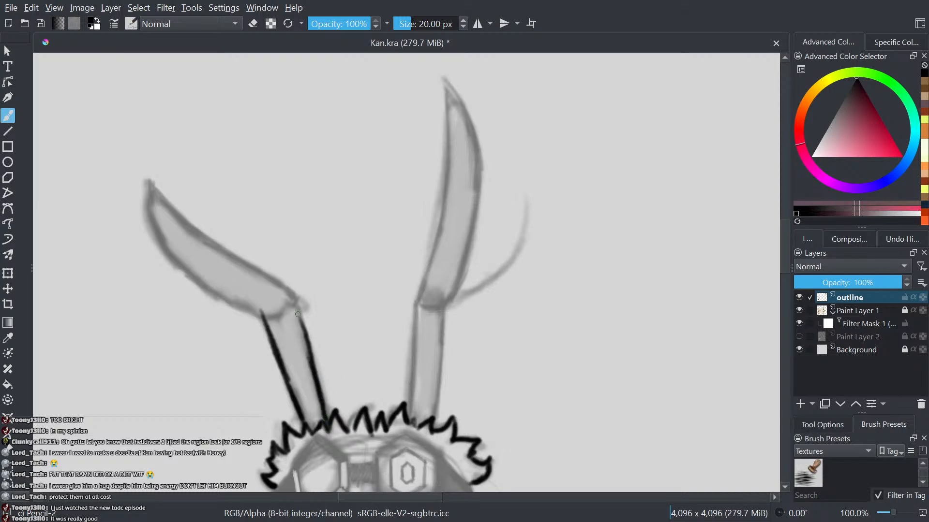
{"action": "mouse_move", "coordinate": [317, 394]}
{"action": "left_mouse_down"}
{"action": "mouse_move", "coordinate": [295, 314]}
{"action": "mouse_move", "coordinate": [268, 319]}
{"action": "mouse_move", "coordinate": [206, 289]}
{"action": "mouse_move", "coordinate": [159, 249]}
{"action": "mouse_move", "coordinate": [149, 197]}
{"action": "left_mouse_up"}
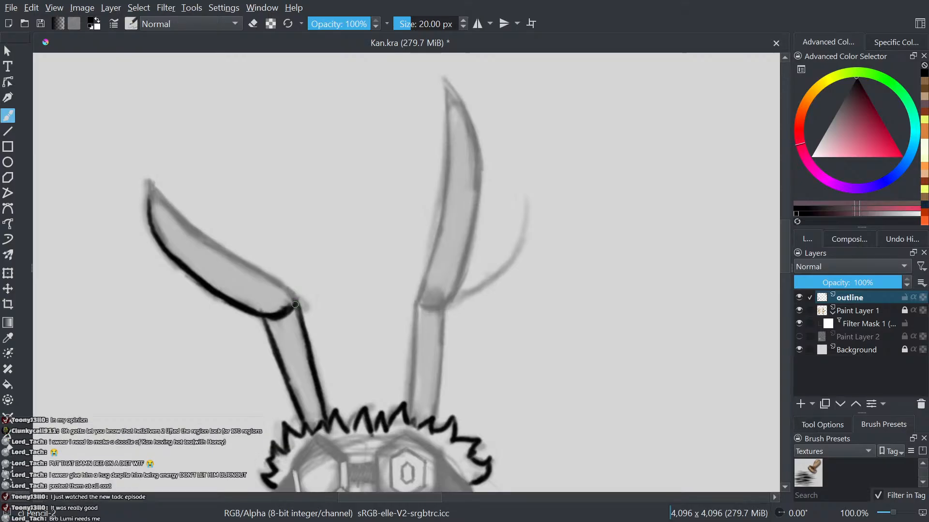
{"action": "mouse_move", "coordinate": [296, 303]}
{"action": "left_mouse_down"}
{"action": "mouse_move", "coordinate": [217, 250]}
{"action": "mouse_move", "coordinate": [243, 266]}
{"action": "mouse_move", "coordinate": [148, 181]}
{"action": "left_mouse_up"}
{"action": "left_click_drag", "start_coordinate": [151, 224], "coordinate": [148, 182]}
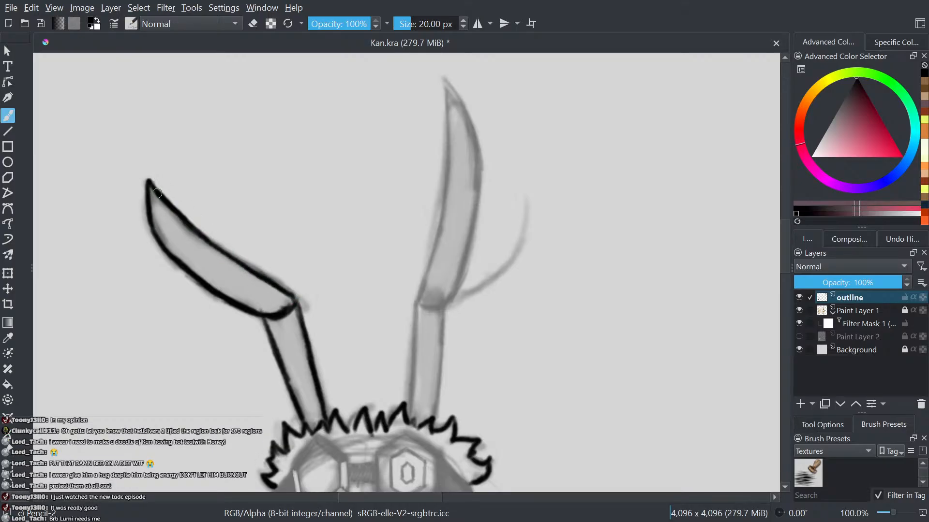
- Outline the rounded base and outer edge of the right antenna's curved upper segment up to the tip, erasing rough spots
{"action": "scroll", "coordinate": [194, 194], "scroll_direction": "down", "scroll_amount": 2}
{"action": "scroll", "coordinate": [375, 198], "scroll_direction": "up", "scroll_amount": 1}
{"action": "scroll", "coordinate": [317, 267], "scroll_direction": "up", "scroll_amount": 2}
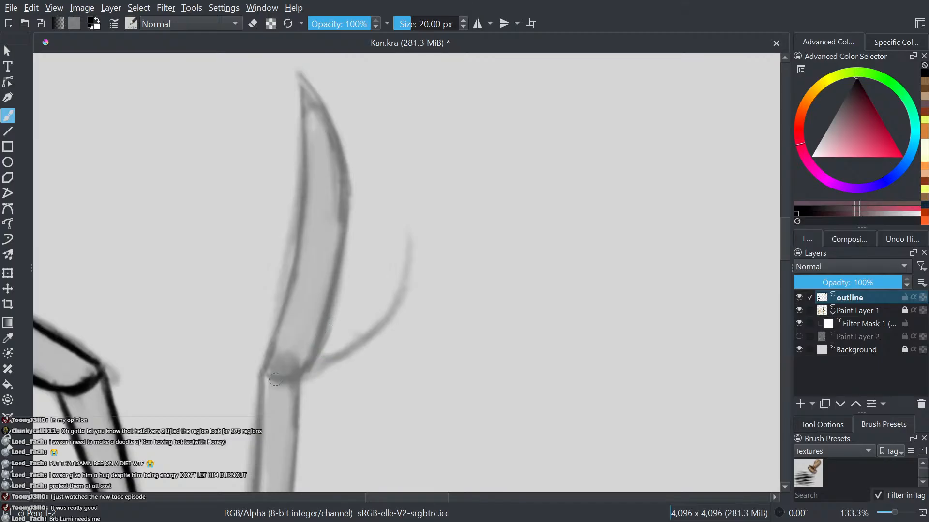
{"action": "mouse_move", "coordinate": [286, 376]}
{"action": "left_mouse_down"}
{"action": "mouse_move", "coordinate": [312, 366]}
{"action": "mouse_move", "coordinate": [331, 296]}
{"action": "left_mouse_up"}
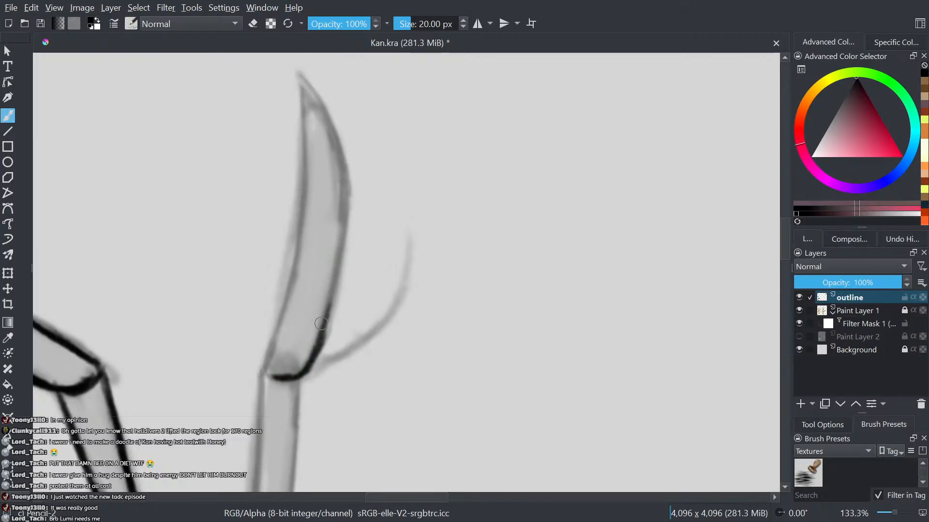
{"action": "left_click_drag", "start_coordinate": [322, 338], "coordinate": [341, 222]}
{"action": "left_click_drag", "start_coordinate": [326, 316], "coordinate": [348, 189]}
{"action": "left_click_drag", "start_coordinate": [338, 297], "coordinate": [347, 211]}
{"action": "left_click_drag", "start_coordinate": [335, 280], "coordinate": [347, 158]}
{"action": "key", "text": "e"}
{"action": "left_click_drag", "start_coordinate": [321, 294], "coordinate": [341, 205]}
{"action": "mouse_move", "coordinate": [325, 331]}
{"action": "left_mouse_down"}
{"action": "mouse_move", "coordinate": [339, 192]}
{"action": "mouse_move", "coordinate": [334, 124]}
{"action": "left_mouse_up"}
{"action": "key", "text": "e"}
{"action": "left_click_drag", "start_coordinate": [348, 193], "coordinate": [317, 99]}
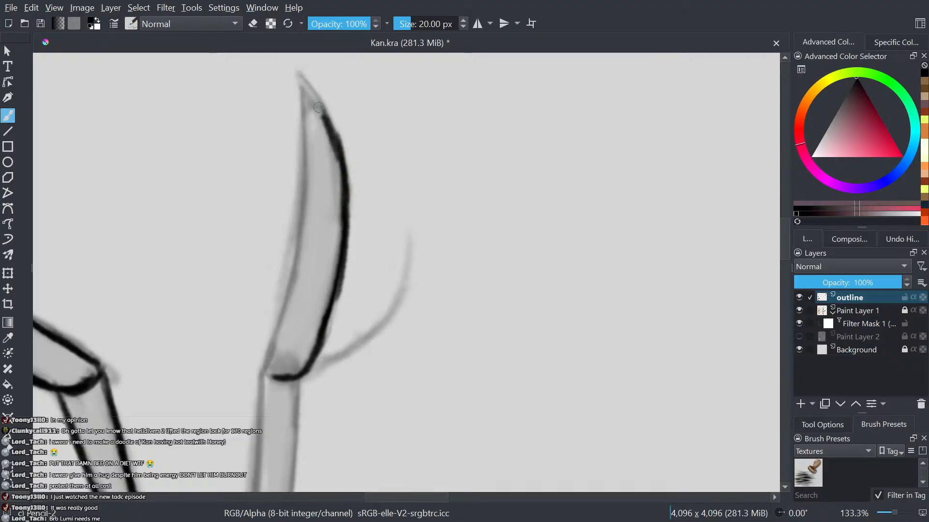
{"action": "left_click_drag", "start_coordinate": [339, 142], "coordinate": [304, 77]}
{"action": "left_click_drag", "start_coordinate": [329, 118], "coordinate": [305, 80]}
- Outline the inner edge of the right antenna's upper segment from the tip down to the joint
{"action": "left_click_drag", "start_coordinate": [300, 77], "coordinate": [302, 181]}
{"action": "left_click_drag", "start_coordinate": [306, 135], "coordinate": [301, 233]}
{"action": "left_click_drag", "start_coordinate": [304, 175], "coordinate": [289, 293]}
{"action": "mouse_move", "coordinate": [298, 240]}
{"action": "left_mouse_down"}
{"action": "mouse_move", "coordinate": [271, 363]}
{"action": "mouse_move", "coordinate": [257, 387]}
{"action": "mouse_move", "coordinate": [299, 336]}
{"action": "left_mouse_up"}
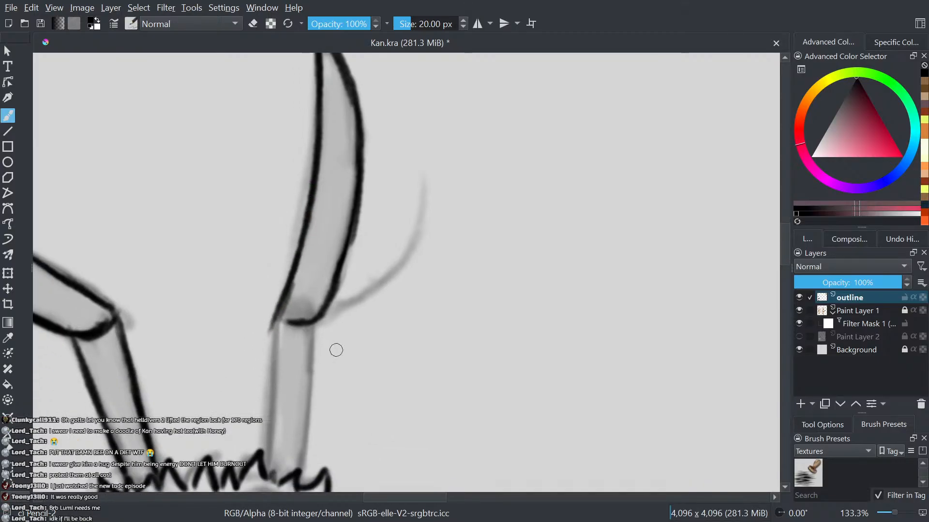
- Outline the left edge of the right antenna's lower segment and close the corner where it meets the upper segment
{"action": "left_click_drag", "start_coordinate": [270, 466], "coordinate": [279, 315]}
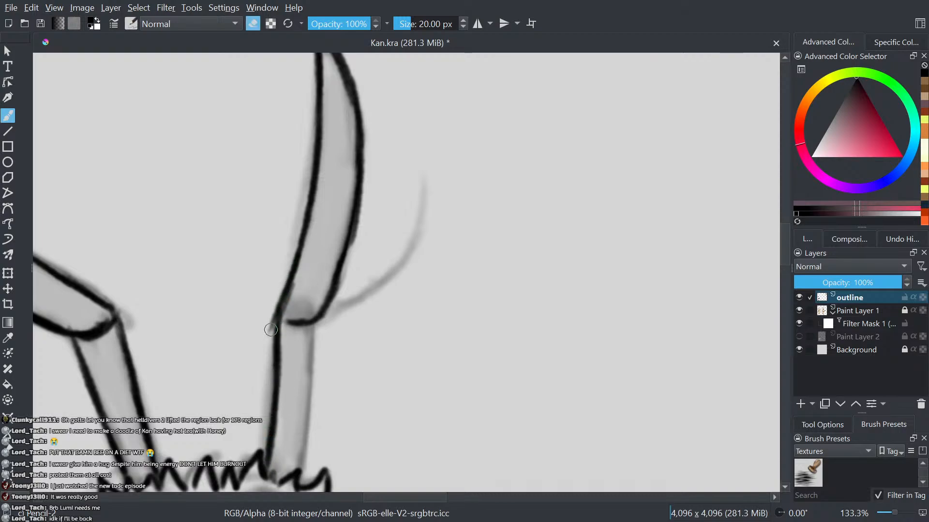
{"action": "scroll", "coordinate": [324, 227], "scroll_direction": "up", "scroll_amount": 2}
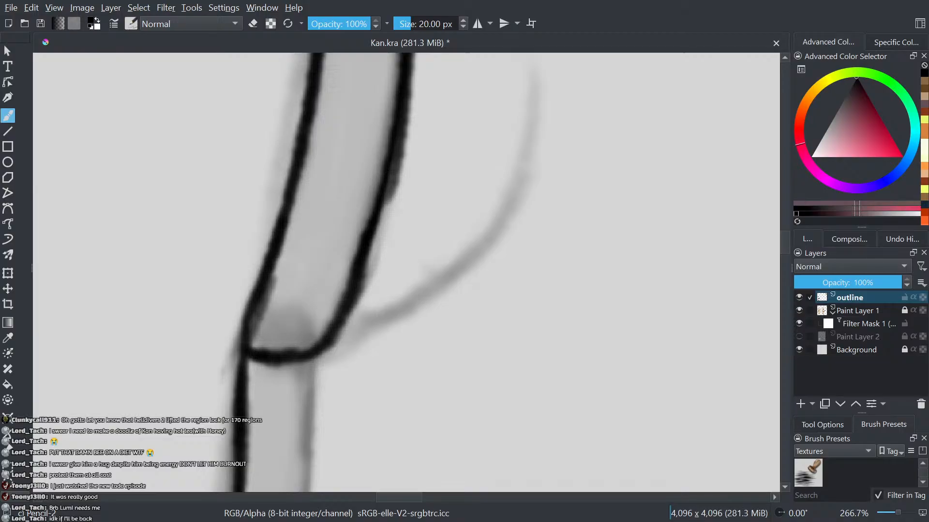
{"action": "scroll", "coordinate": [307, 141], "scroll_direction": "down", "scroll_amount": 1}
{"action": "scroll", "coordinate": [307, 141], "scroll_direction": "up", "scroll_amount": 1}
{"action": "scroll", "coordinate": [308, 142], "scroll_direction": "down", "scroll_amount": 2}
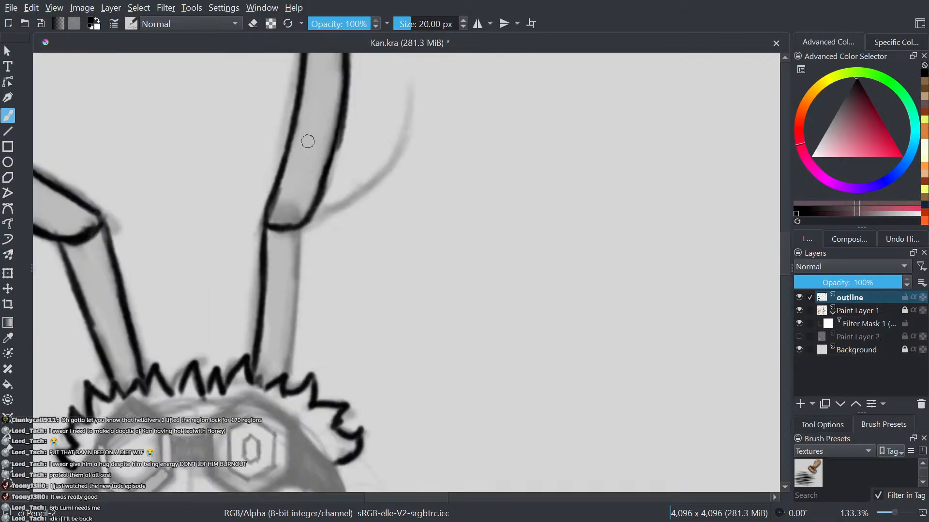
{"action": "scroll", "coordinate": [308, 141], "scroll_direction": "up", "scroll_amount": 1}
{"action": "scroll", "coordinate": [295, 435], "scroll_direction": "down", "scroll_amount": 2}
{"action": "scroll", "coordinate": [294, 436], "scroll_direction": "up", "scroll_amount": 1}
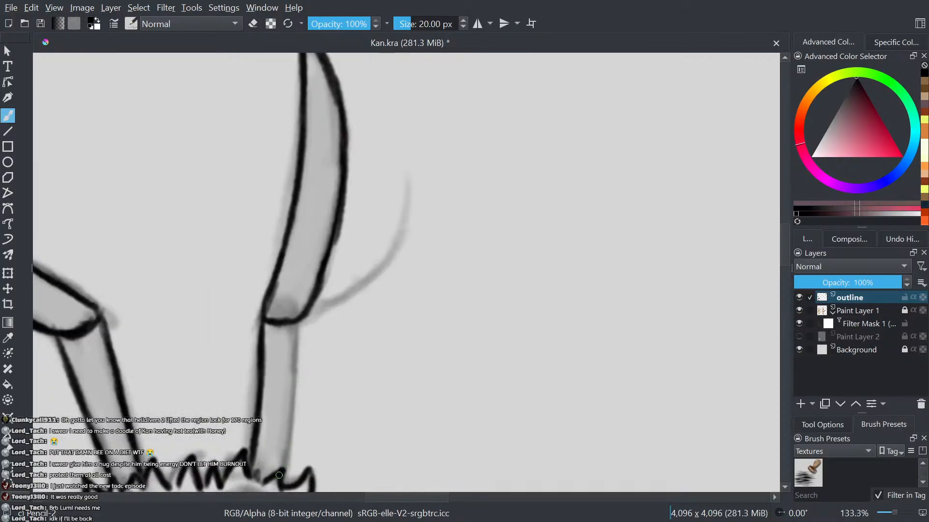
- Outline the right edge of the right antenna's lower segment from the joint down to the fur
{"action": "left_click_drag", "start_coordinate": [289, 432], "coordinate": [283, 471]}
{"action": "left_click_drag", "start_coordinate": [294, 400], "coordinate": [286, 448]}
{"action": "left_click_drag", "start_coordinate": [295, 374], "coordinate": [284, 459]}
{"action": "left_click_drag", "start_coordinate": [294, 338], "coordinate": [281, 470]}
{"action": "mouse_move", "coordinate": [300, 319]}
{"action": "left_mouse_down"}
{"action": "mouse_move", "coordinate": [296, 391]}
{"action": "mouse_move", "coordinate": [298, 366]}
{"action": "mouse_move", "coordinate": [292, 382]}
{"action": "left_mouse_up"}
{"action": "key", "text": "e"}
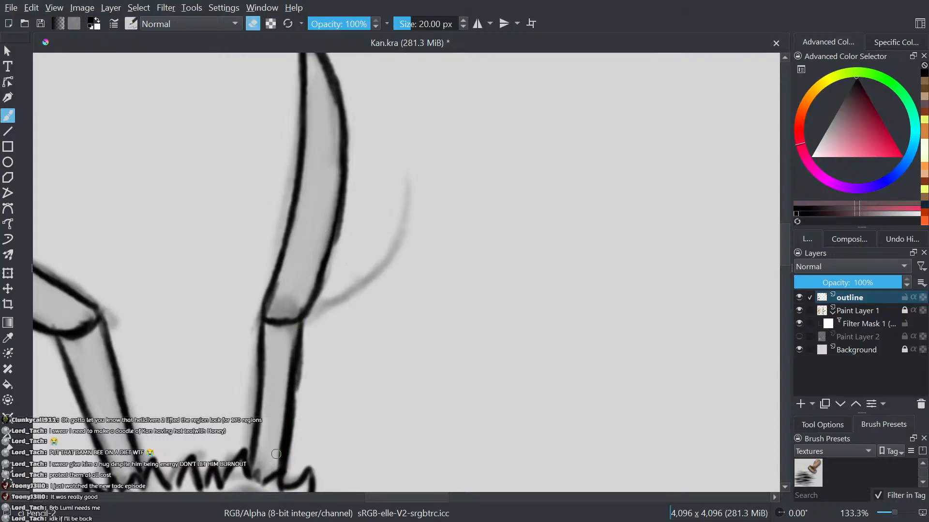
{"action": "key", "text": "e"}
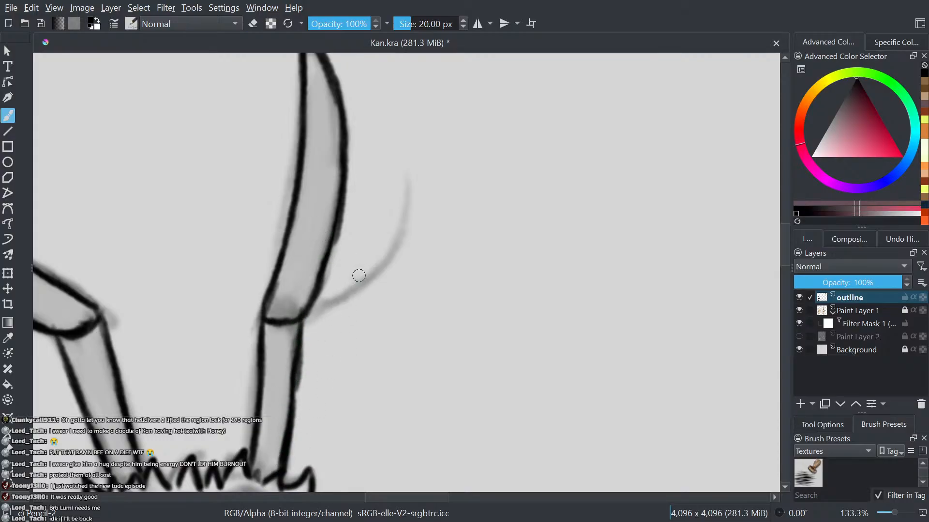
- Redraw the lower antenna segment's right edge slightly farther out and erase the excess line inside it
{"action": "left_click_drag", "start_coordinate": [301, 359], "coordinate": [293, 411]}
{"action": "mouse_move", "coordinate": [304, 330]}
{"action": "left_mouse_down"}
{"action": "mouse_move", "coordinate": [297, 400]}
{"action": "mouse_move", "coordinate": [304, 350]}
{"action": "left_mouse_up"}
{"action": "key", "text": "e"}
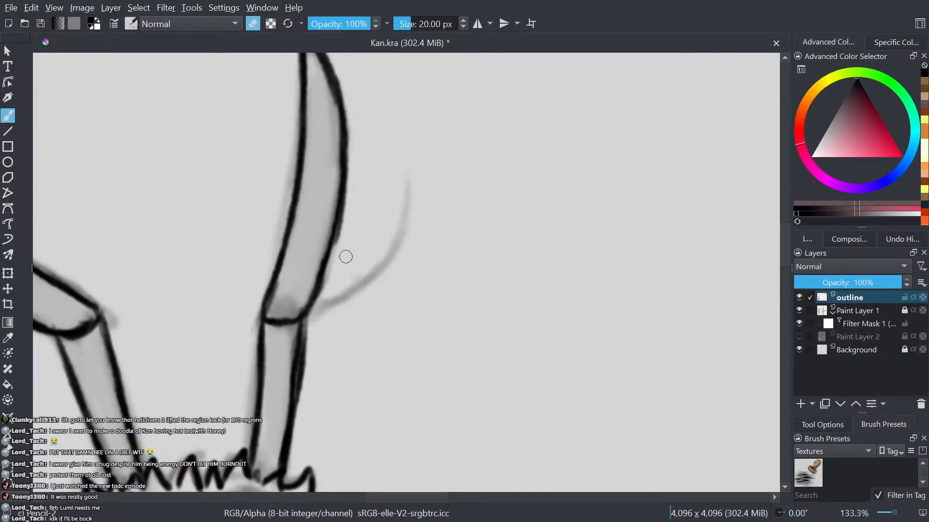
{"action": "mouse_move", "coordinate": [289, 398]}
{"action": "left_mouse_down"}
{"action": "mouse_move", "coordinate": [298, 338]}
{"action": "mouse_move", "coordinate": [289, 378]}
{"action": "left_mouse_up"}
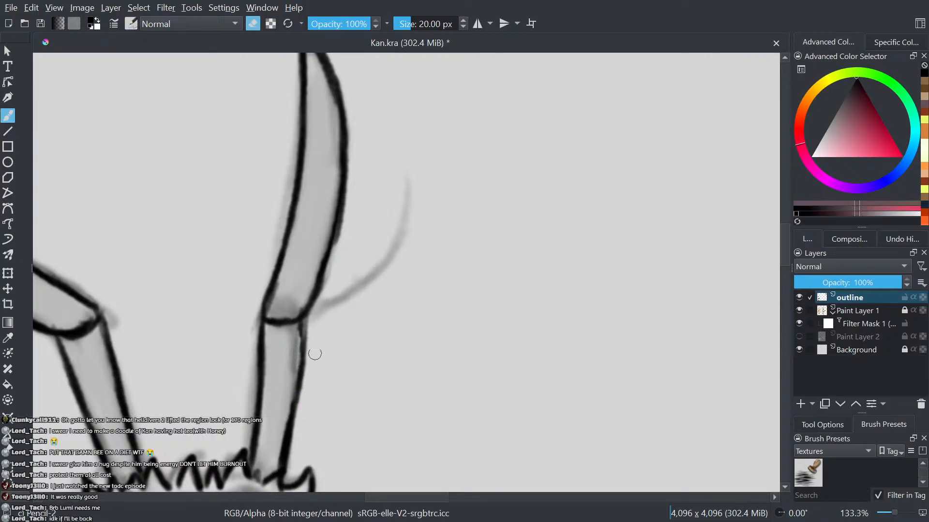
{"action": "key", "text": "e"}
- Outline the left-side leg's shin along both edges, with two pointed spikes on its inner side
{"action": "mouse_move", "coordinate": [288, 417]}
{"action": "left_mouse_down"}
{"action": "mouse_move", "coordinate": [302, 317]}
{"action": "mouse_move", "coordinate": [290, 216]}
{"action": "left_mouse_up"}
{"action": "scroll", "coordinate": [301, 313], "scroll_direction": "down", "scroll_amount": 2}
{"action": "scroll", "coordinate": [290, 304], "scroll_direction": "down", "scroll_amount": 1}
{"action": "left_click_drag", "start_coordinate": [271, 351], "coordinate": [309, 215]}
{"action": "left_click_drag", "start_coordinate": [310, 345], "coordinate": [286, 216]}
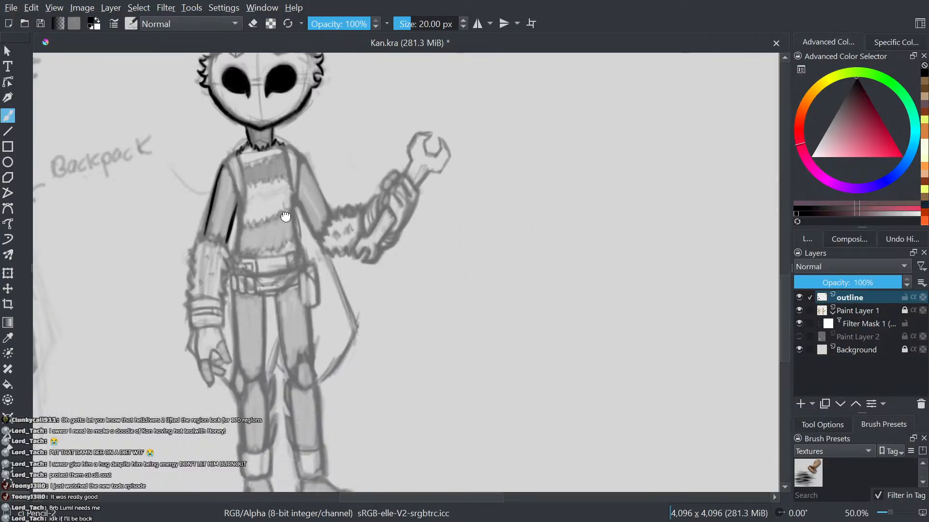
{"action": "scroll", "coordinate": [366, 168], "scroll_direction": "up", "scroll_amount": 2}
{"action": "scroll", "coordinate": [363, 172], "scroll_direction": "down", "scroll_amount": 1}
{"action": "left_click_drag", "start_coordinate": [311, 278], "coordinate": [307, 166]}
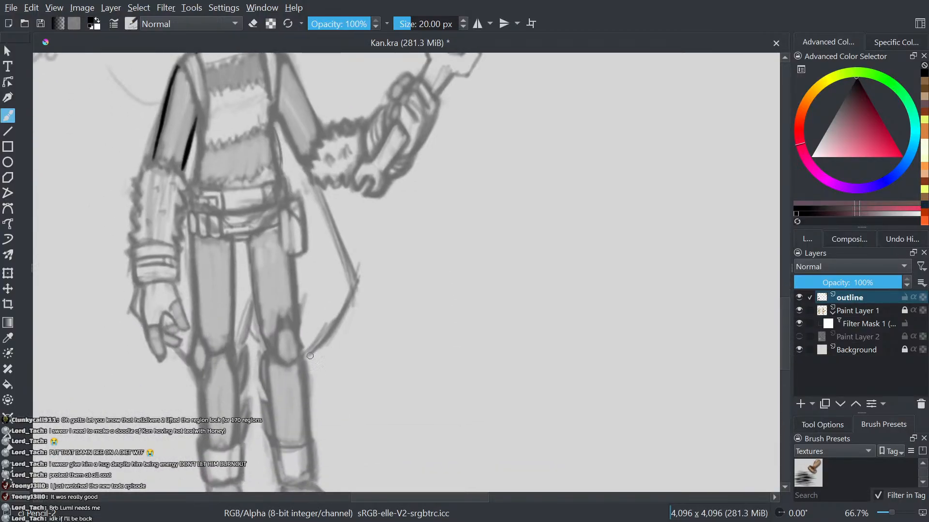
{"action": "left_click_drag", "start_coordinate": [310, 356], "coordinate": [308, 309]}
{"action": "scroll", "coordinate": [300, 329], "scroll_direction": "down", "scroll_amount": 3}
{"action": "scroll", "coordinate": [285, 338], "scroll_direction": "up", "scroll_amount": 2}
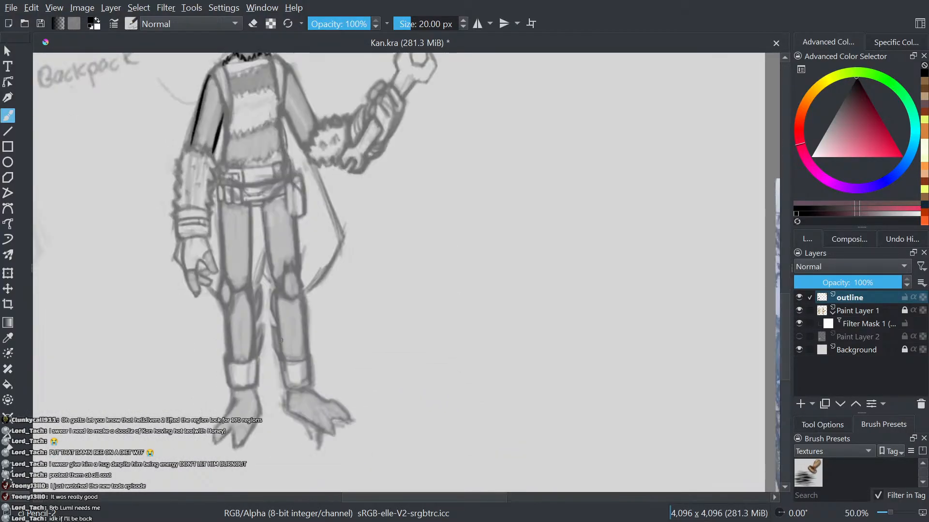
{"action": "scroll", "coordinate": [280, 341], "scroll_direction": "up", "scroll_amount": 2}
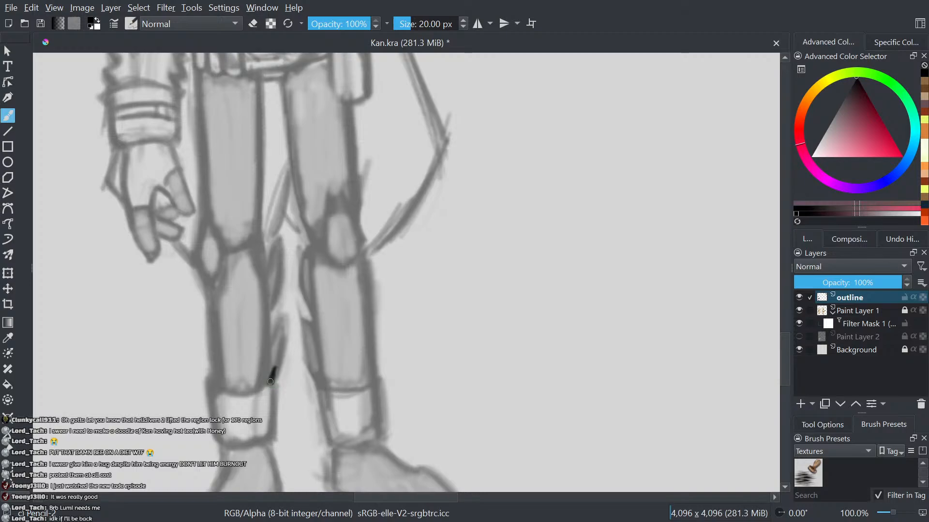
{"action": "mouse_move", "coordinate": [271, 382]}
{"action": "left_mouse_down"}
{"action": "mouse_move", "coordinate": [280, 338]}
{"action": "mouse_move", "coordinate": [269, 346]}
{"action": "left_mouse_up"}
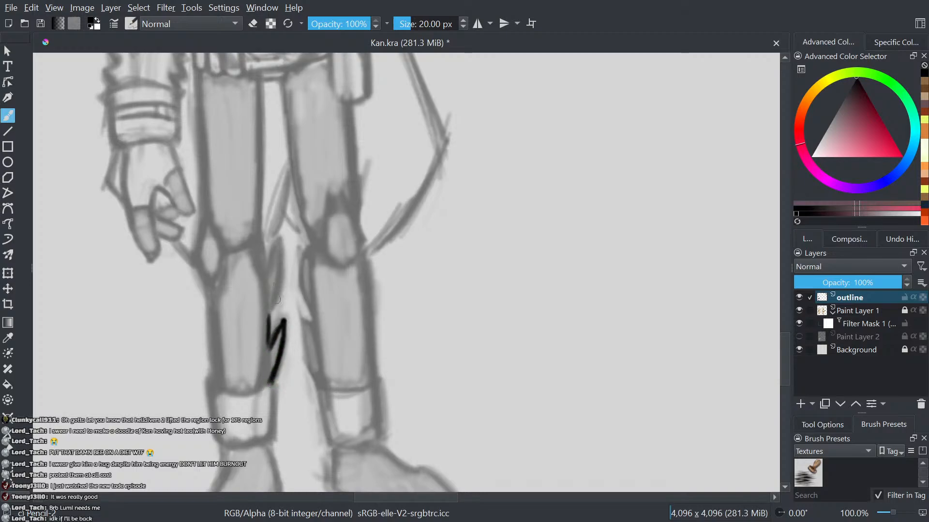
{"action": "left_click_drag", "start_coordinate": [272, 304], "coordinate": [277, 244]}
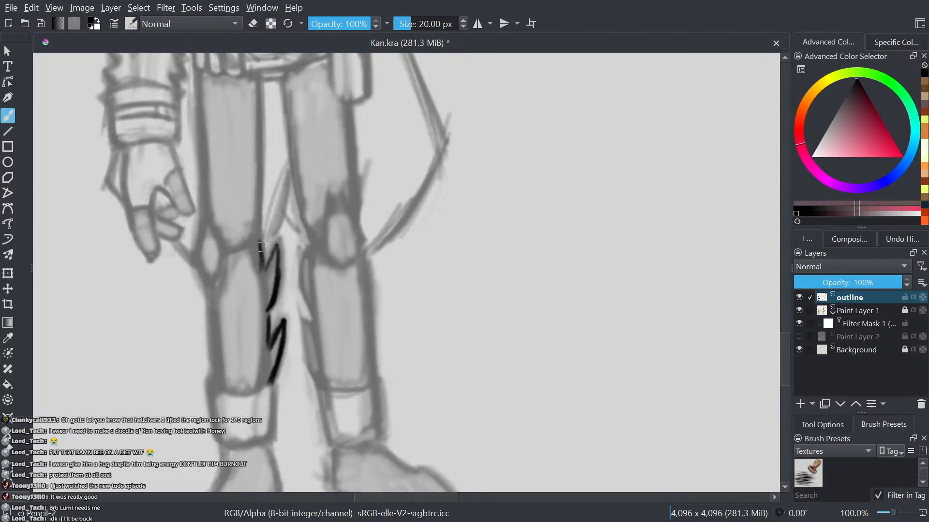
{"action": "left_click_drag", "start_coordinate": [270, 381], "coordinate": [258, 237]}
{"action": "left_click_drag", "start_coordinate": [220, 385], "coordinate": [212, 282]}
- Outline the diamond-shaped knee patch at the top of the left-side shin and trim its line with the eraser
{"action": "left_click_drag", "start_coordinate": [246, 226], "coordinate": [323, 265]}
{"action": "scroll", "coordinate": [319, 263], "scroll_direction": "up", "scroll_amount": 2}
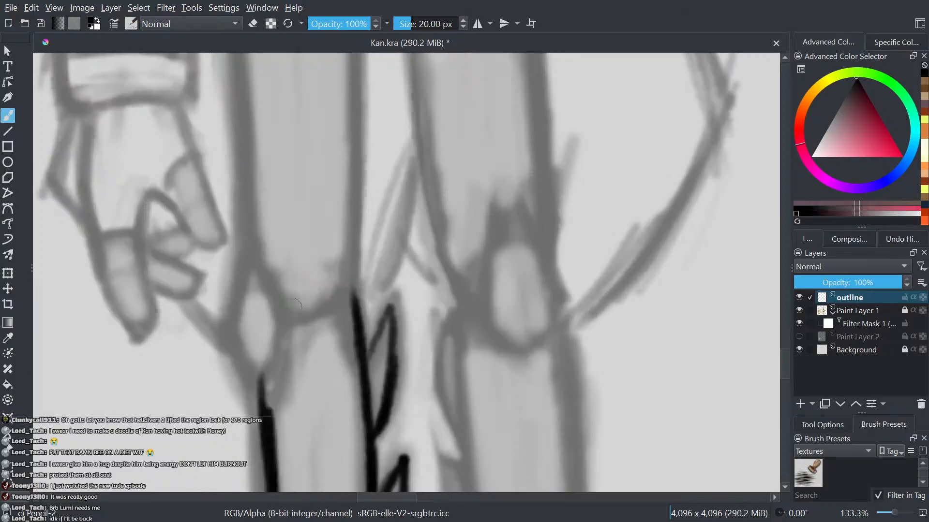
{"action": "mouse_move", "coordinate": [271, 428]}
{"action": "left_mouse_down"}
{"action": "mouse_move", "coordinate": [265, 374]}
{"action": "mouse_move", "coordinate": [288, 325]}
{"action": "left_mouse_up"}
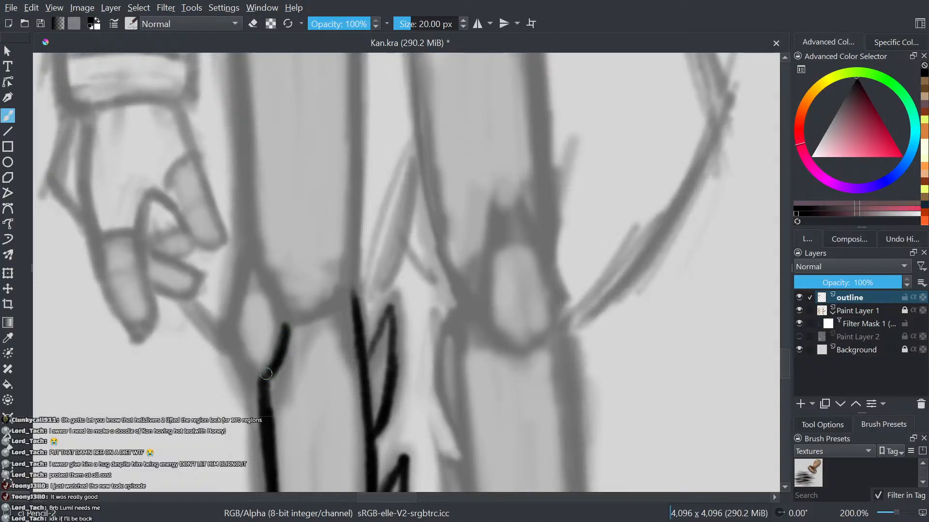
{"action": "mouse_move", "coordinate": [266, 385]}
{"action": "left_mouse_down"}
{"action": "mouse_move", "coordinate": [236, 345]}
{"action": "mouse_move", "coordinate": [246, 286]}
{"action": "mouse_move", "coordinate": [256, 278]}
{"action": "left_mouse_up"}
{"action": "left_click_drag", "start_coordinate": [283, 333], "coordinate": [248, 245]}
{"action": "mouse_move", "coordinate": [248, 246]}
{"action": "left_mouse_down"}
{"action": "mouse_move", "coordinate": [240, 334]}
{"action": "mouse_move", "coordinate": [259, 294]}
{"action": "left_mouse_up"}
{"action": "key", "text": "e"}
{"action": "mouse_move", "coordinate": [269, 325]}
{"action": "left_mouse_down"}
{"action": "mouse_move", "coordinate": [258, 272]}
{"action": "mouse_move", "coordinate": [266, 351]}
{"action": "left_mouse_up"}
- Outline the left-side thigh from the belt to the knee, including both edges and the curved lower edge
{"action": "scroll", "coordinate": [293, 259], "scroll_direction": "down", "scroll_amount": 2}
{"action": "scroll", "coordinate": [277, 295], "scroll_direction": "up", "scroll_amount": 1}
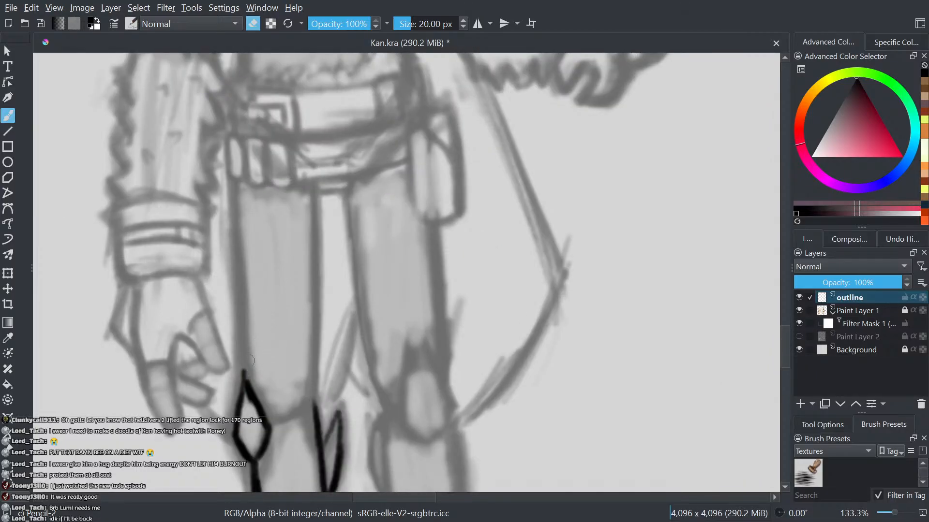
{"action": "key", "text": "e"}
{"action": "left_click_drag", "start_coordinate": [249, 367], "coordinate": [238, 243]}
{"action": "mouse_move", "coordinate": [234, 183]}
{"action": "left_mouse_down"}
{"action": "mouse_move", "coordinate": [239, 260]}
{"action": "mouse_move", "coordinate": [239, 187]}
{"action": "left_mouse_up"}
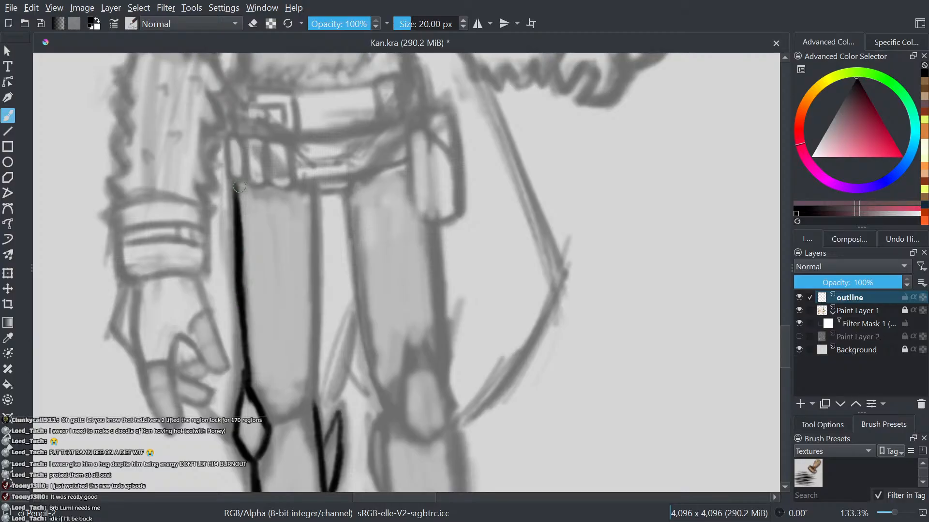
{"action": "mouse_move", "coordinate": [277, 427]}
{"action": "left_mouse_down"}
{"action": "mouse_move", "coordinate": [300, 410]}
{"action": "mouse_move", "coordinate": [279, 424]}
{"action": "mouse_move", "coordinate": [313, 378]}
{"action": "mouse_move", "coordinate": [316, 240]}
{"action": "left_mouse_up"}
{"action": "left_click_drag", "start_coordinate": [316, 287], "coordinate": [314, 194]}
{"action": "left_click_drag", "start_coordinate": [315, 312], "coordinate": [314, 191]}
{"action": "scroll", "coordinate": [334, 256], "scroll_direction": "down", "scroll_amount": 5}
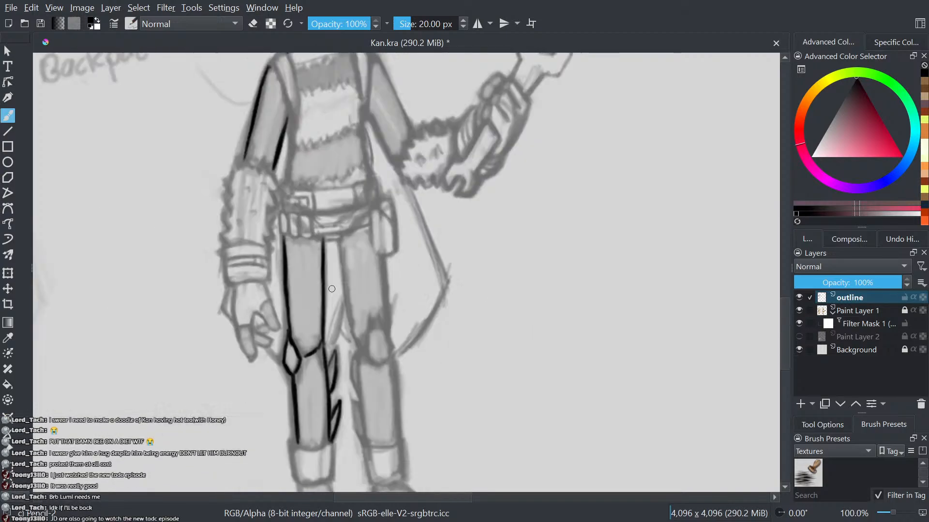
{"action": "scroll", "coordinate": [338, 221], "scroll_direction": "down", "scroll_amount": 3}
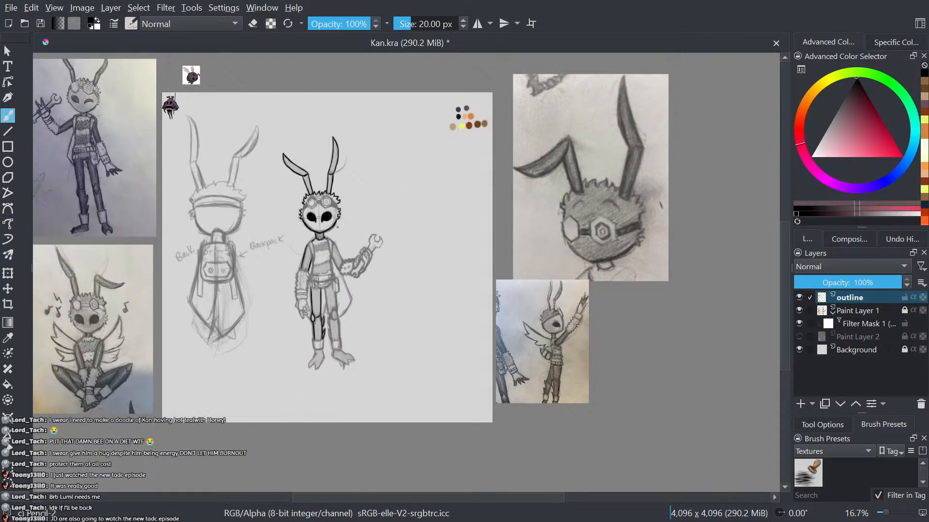
- Outline the right-side upper arm in black along both its outer and inner edges
{"action": "scroll", "coordinate": [337, 226], "scroll_direction": "up", "scroll_amount": 4}
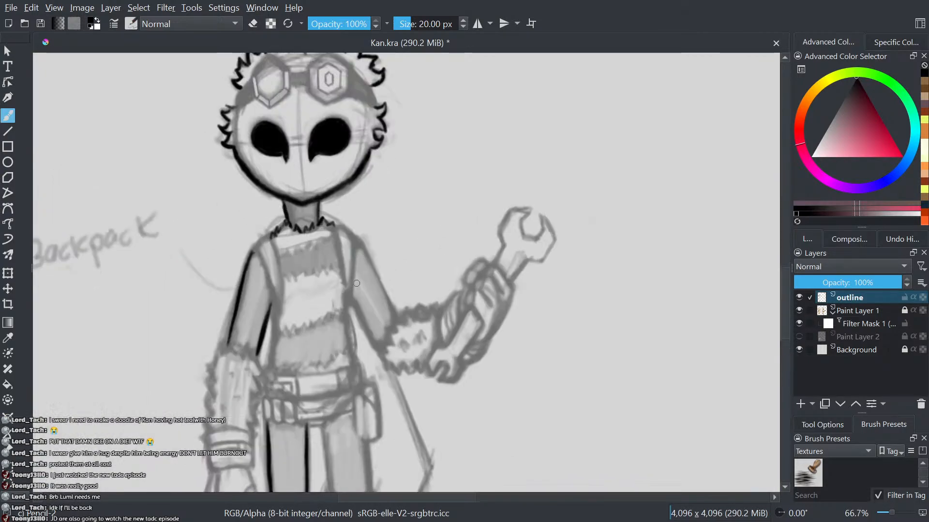
{"action": "scroll", "coordinate": [341, 366], "scroll_direction": "up", "scroll_amount": 2}
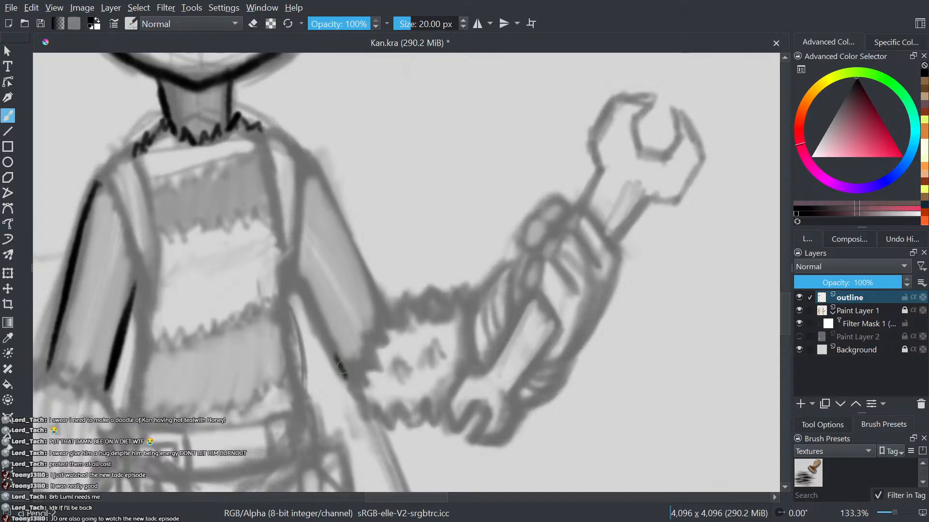
{"action": "mouse_move", "coordinate": [342, 367]}
{"action": "left_mouse_down"}
{"action": "mouse_move", "coordinate": [320, 323]}
{"action": "mouse_move", "coordinate": [328, 264]}
{"action": "left_mouse_up"}
{"action": "mouse_move", "coordinate": [381, 298]}
{"action": "left_mouse_down"}
{"action": "mouse_move", "coordinate": [307, 156]}
{"action": "mouse_move", "coordinate": [365, 145]}
{"action": "mouse_move", "coordinate": [385, 129]}
{"action": "left_mouse_up"}
{"action": "scroll", "coordinate": [338, 193], "scroll_direction": "down", "scroll_amount": 2}
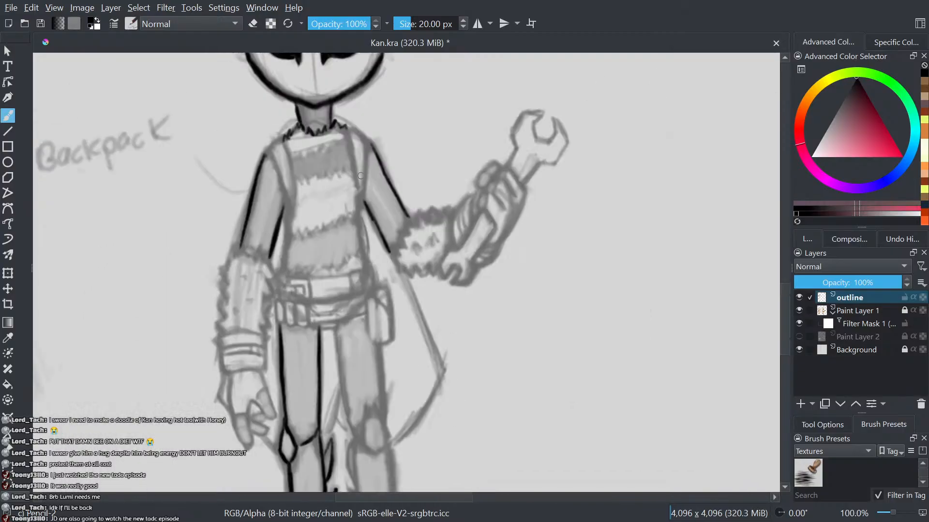
- Sample the light peach swatch from the colour palette dots in the canvas corner as the brush colour
{"action": "left_click_drag", "start_coordinate": [357, 208], "coordinate": [301, 377]}
{"action": "scroll", "coordinate": [302, 363], "scroll_direction": "down", "scroll_amount": 1}
{"action": "left_click_drag", "start_coordinate": [391, 299], "coordinate": [338, 419]}
{"action": "scroll", "coordinate": [506, 251], "scroll_direction": "up", "scroll_amount": 4}
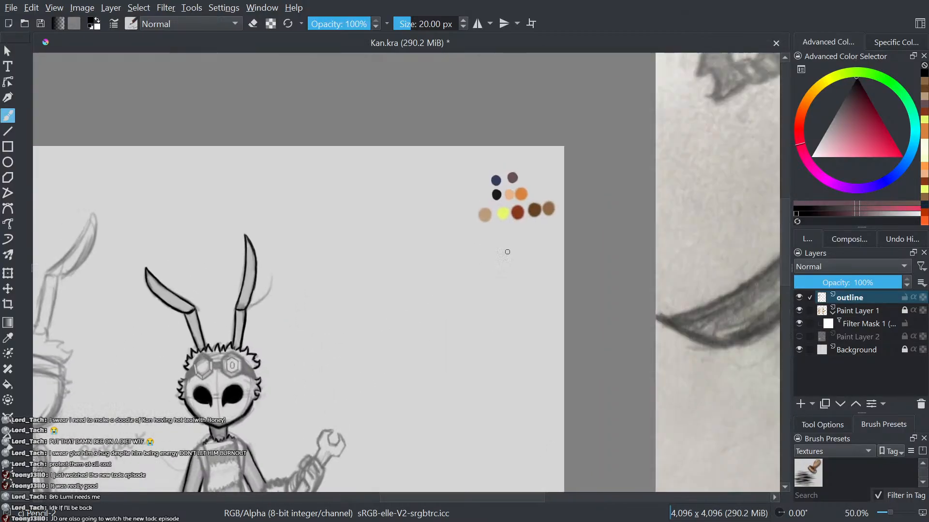
{"action": "left_click_drag", "start_coordinate": [513, 179], "coordinate": [464, 362]}
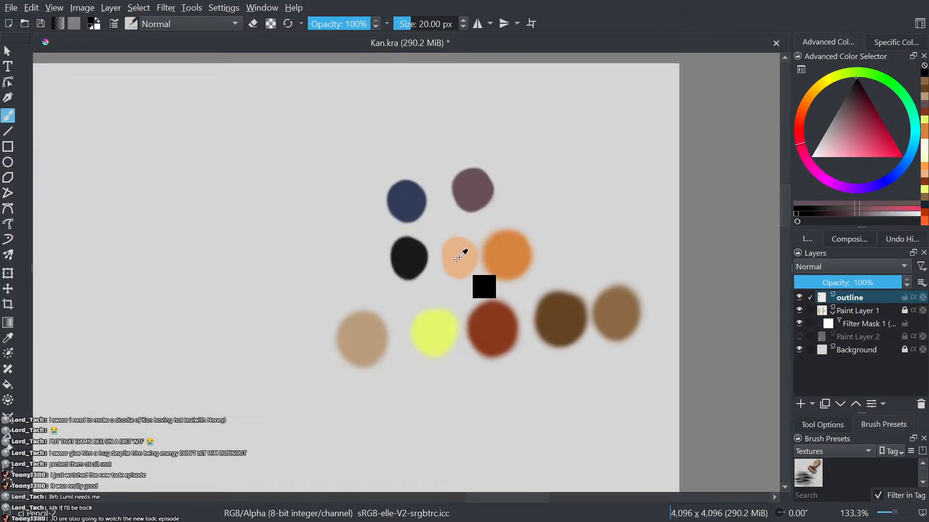
{"action": "left_click", "coordinate": [458, 258], "text": "ctrl"}
{"action": "scroll", "coordinate": [456, 259], "scroll_direction": "down", "scroll_amount": 4}
- Briefly show Paint Layer 2 to check the sleeve colours, hide it again, and darken the brush colour to an orange-brown
{"action": "left_click_drag", "start_coordinate": [311, 341], "coordinate": [553, 72]}
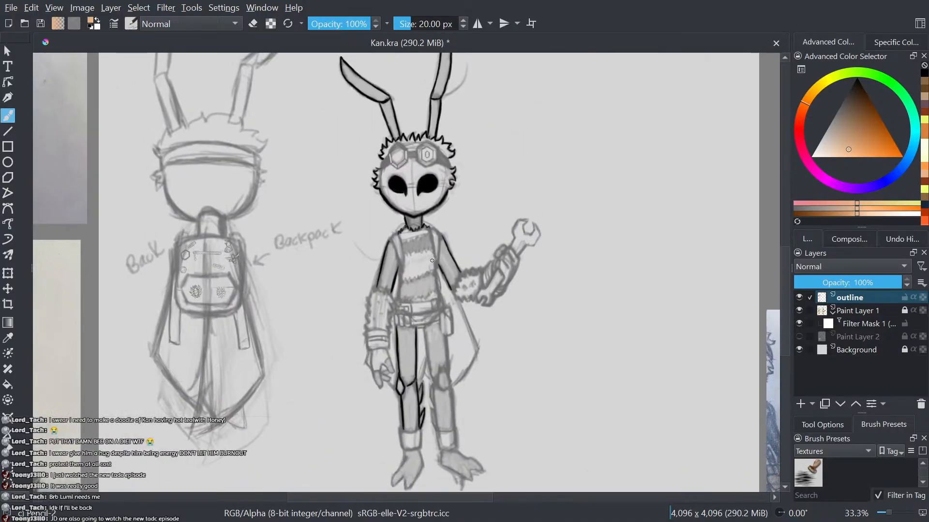
{"action": "scroll", "coordinate": [393, 292], "scroll_direction": "up", "scroll_amount": 2}
{"action": "left_click", "coordinate": [799, 338]}
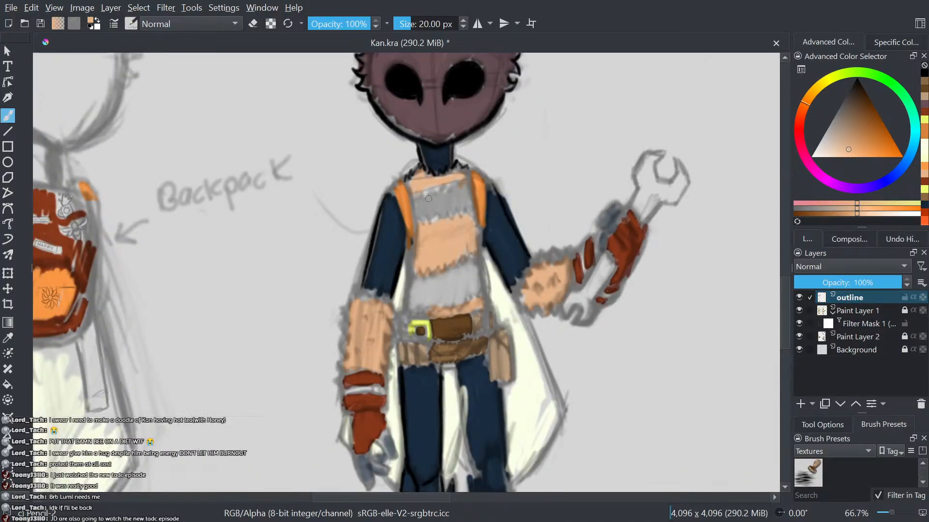
{"action": "left_click", "coordinate": [799, 337]}
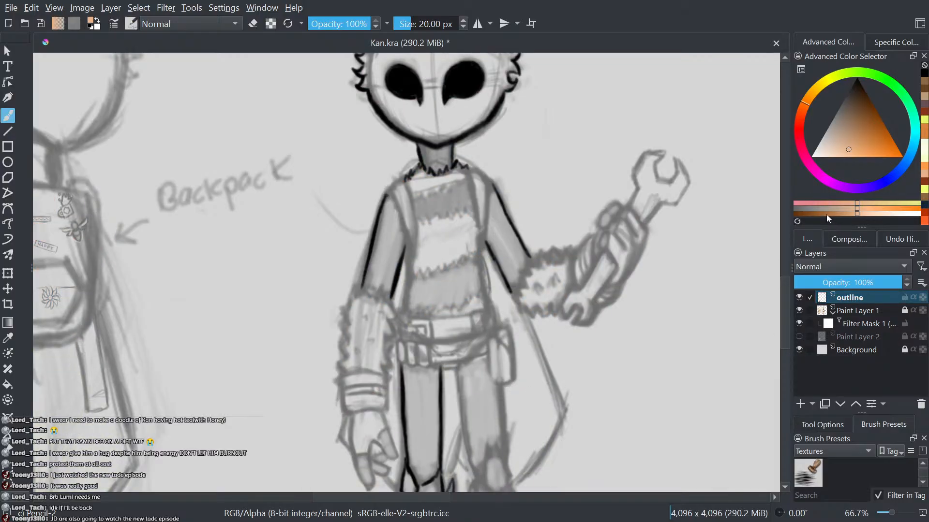
{"action": "left_click", "coordinate": [872, 110]}
- Start the left-side furry sleeve's outer edge with a short brown stroke above the wristband, and reduce the brush size to 14 px
{"action": "scroll", "coordinate": [348, 403], "scroll_direction": "up", "scroll_amount": 4}
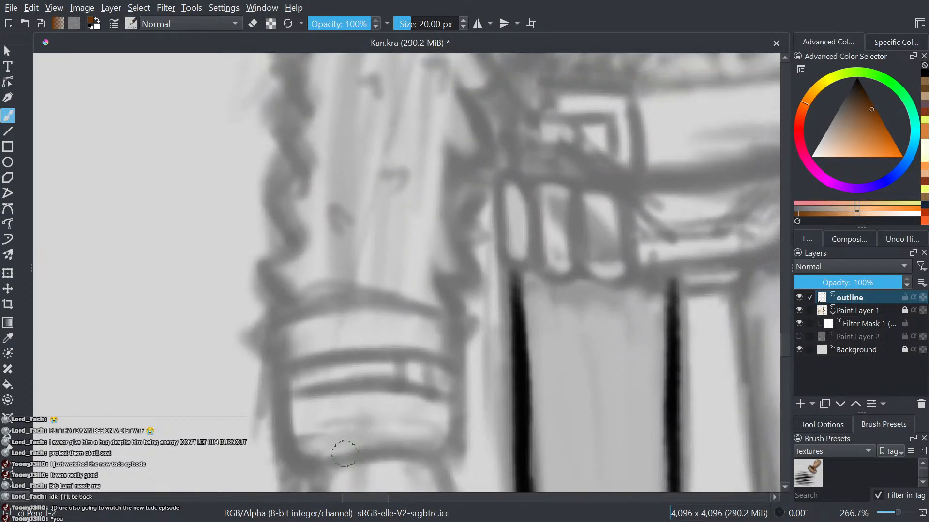
{"action": "left_click_drag", "start_coordinate": [291, 295], "coordinate": [259, 264]}
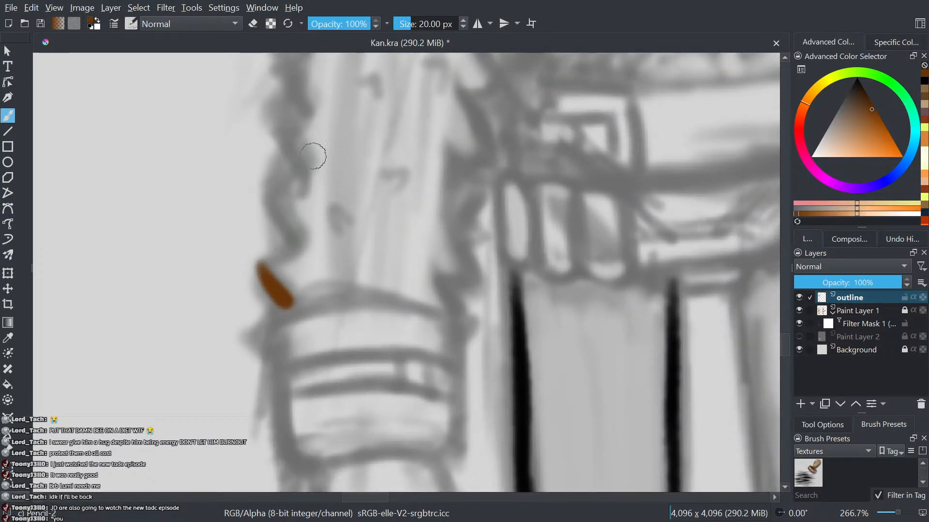
{"action": "key", "text": "bracketleft"}
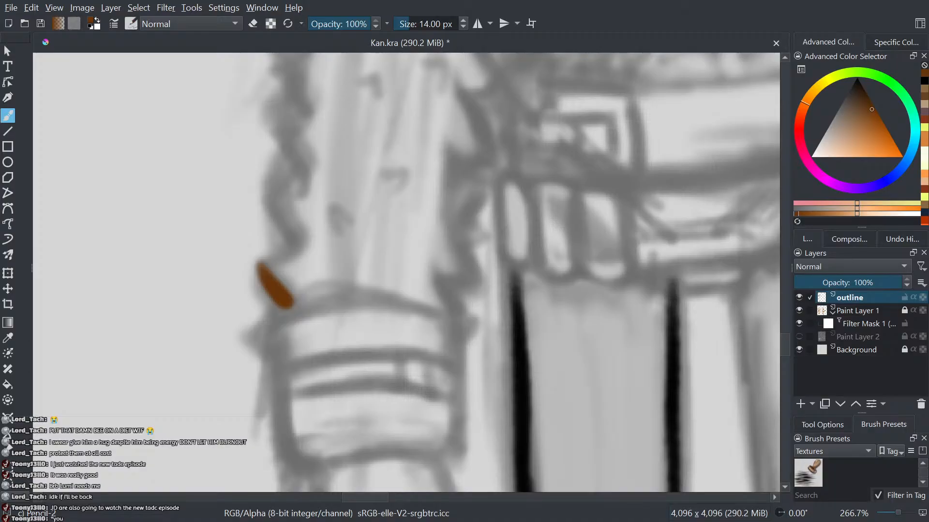
{"action": "scroll", "coordinate": [465, 336], "scroll_direction": "down", "scroll_amount": 2}
{"action": "scroll", "coordinate": [413, 260], "scroll_direction": "up", "scroll_amount": 1}
{"action": "left_click_drag", "start_coordinate": [412, 261], "coordinate": [334, 333]}
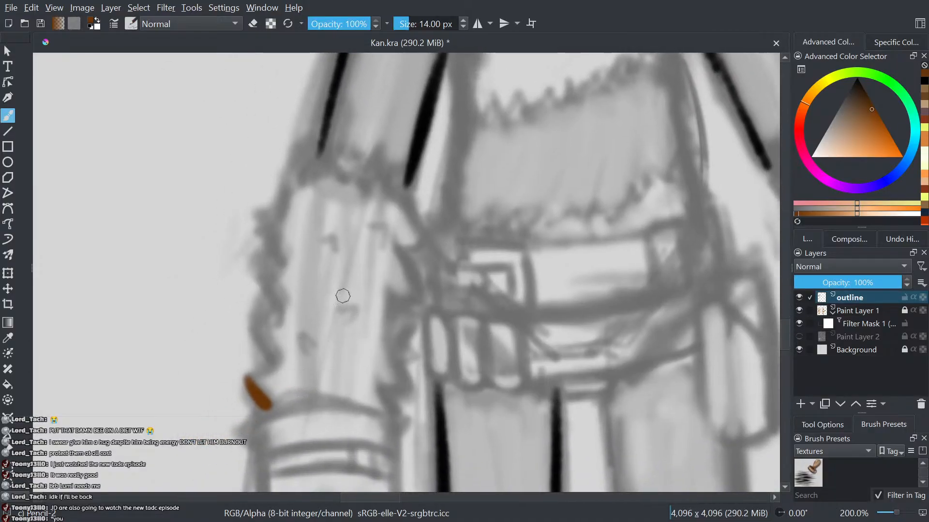
- Continue the brown zigzag fur outline up the outer edge of the left-side forearm sleeve to the upper arm
{"action": "scroll", "coordinate": [249, 363], "scroll_direction": "up", "scroll_amount": 1}
{"action": "mouse_move", "coordinate": [247, 374]}
{"action": "left_mouse_down"}
{"action": "mouse_move", "coordinate": [281, 353]}
{"action": "mouse_move", "coordinate": [248, 320]}
{"action": "mouse_move", "coordinate": [269, 303]}
{"action": "mouse_move", "coordinate": [264, 271]}
{"action": "mouse_move", "coordinate": [276, 241]}
{"action": "mouse_move", "coordinate": [264, 239]}
{"action": "mouse_move", "coordinate": [257, 213]}
{"action": "mouse_move", "coordinate": [298, 227]}
{"action": "left_mouse_up"}
{"action": "scroll", "coordinate": [271, 314], "scroll_direction": "down", "scroll_amount": 2}
{"action": "scroll", "coordinate": [203, 328], "scroll_direction": "up", "scroll_amount": 4}
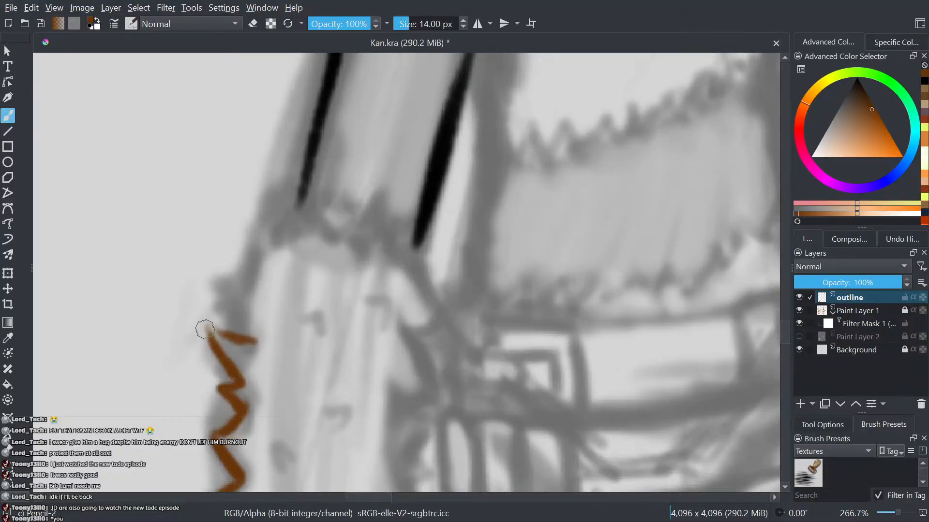
{"action": "mouse_move", "coordinate": [276, 339]}
{"action": "left_mouse_down"}
{"action": "mouse_move", "coordinate": [256, 297]}
{"action": "mouse_move", "coordinate": [283, 268]}
{"action": "mouse_move", "coordinate": [273, 271]}
{"action": "mouse_move", "coordinate": [274, 244]}
{"action": "mouse_move", "coordinate": [281, 247]}
{"action": "mouse_move", "coordinate": [263, 244]}
{"action": "mouse_move", "coordinate": [256, 221]}
{"action": "mouse_move", "coordinate": [288, 178]}
{"action": "mouse_move", "coordinate": [288, 202]}
{"action": "left_mouse_up"}
{"action": "scroll", "coordinate": [318, 244], "scroll_direction": "down", "scroll_amount": 2}
{"action": "scroll", "coordinate": [437, 236], "scroll_direction": "down", "scroll_amount": 2}
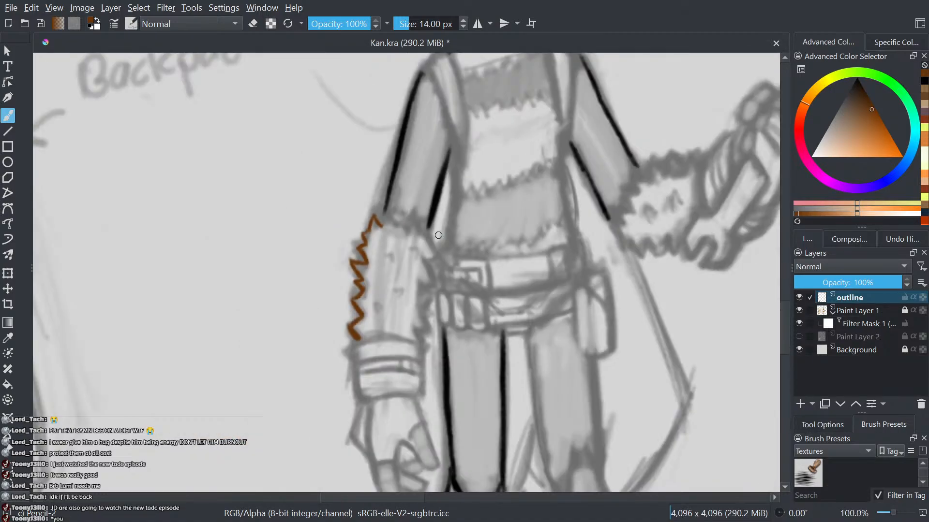
- Outline the left-side sleeve's inner edge and top with brown zigzag fur, closing the shape around the upper arm
{"action": "scroll", "coordinate": [483, 352], "scroll_direction": "up", "scroll_amount": 2}
{"action": "scroll", "coordinate": [483, 352], "scroll_direction": "up", "scroll_amount": 2}
{"action": "mouse_move", "coordinate": [344, 317]}
{"action": "left_mouse_down"}
{"action": "mouse_move", "coordinate": [354, 348]}
{"action": "mouse_move", "coordinate": [342, 311]}
{"action": "mouse_move", "coordinate": [366, 284]}
{"action": "mouse_move", "coordinate": [348, 267]}
{"action": "mouse_move", "coordinate": [356, 251]}
{"action": "mouse_move", "coordinate": [340, 218]}
{"action": "mouse_move", "coordinate": [362, 223]}
{"action": "mouse_move", "coordinate": [337, 170]}
{"action": "left_mouse_up"}
{"action": "mouse_move", "coordinate": [360, 203]}
{"action": "left_mouse_down"}
{"action": "mouse_move", "coordinate": [352, 360]}
{"action": "mouse_move", "coordinate": [374, 363]}
{"action": "mouse_move", "coordinate": [357, 332]}
{"action": "mouse_move", "coordinate": [367, 332]}
{"action": "mouse_move", "coordinate": [358, 304]}
{"action": "mouse_move", "coordinate": [369, 318]}
{"action": "mouse_move", "coordinate": [352, 298]}
{"action": "mouse_move", "coordinate": [376, 295]}
{"action": "mouse_move", "coordinate": [338, 253]}
{"action": "mouse_move", "coordinate": [357, 248]}
{"action": "mouse_move", "coordinate": [358, 229]}
{"action": "mouse_move", "coordinate": [331, 240]}
{"action": "mouse_move", "coordinate": [334, 214]}
{"action": "mouse_move", "coordinate": [320, 200]}
{"action": "mouse_move", "coordinate": [259, 234]}
{"action": "left_mouse_up"}
{"action": "scroll", "coordinate": [274, 209], "scroll_direction": "down", "scroll_amount": 4}
{"action": "scroll", "coordinate": [277, 208], "scroll_direction": "up", "scroll_amount": 3}
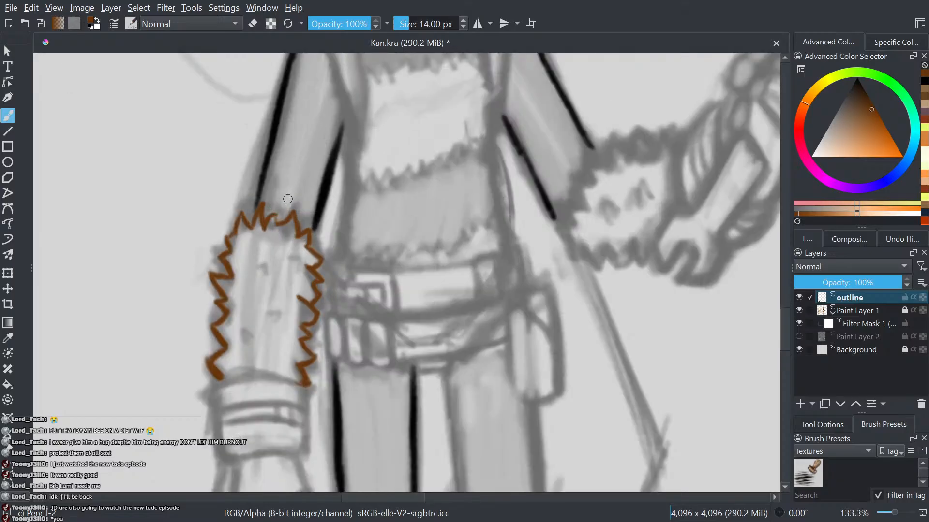
- Set the brush colour back to black
{"action": "left_click", "coordinate": [923, 82]}
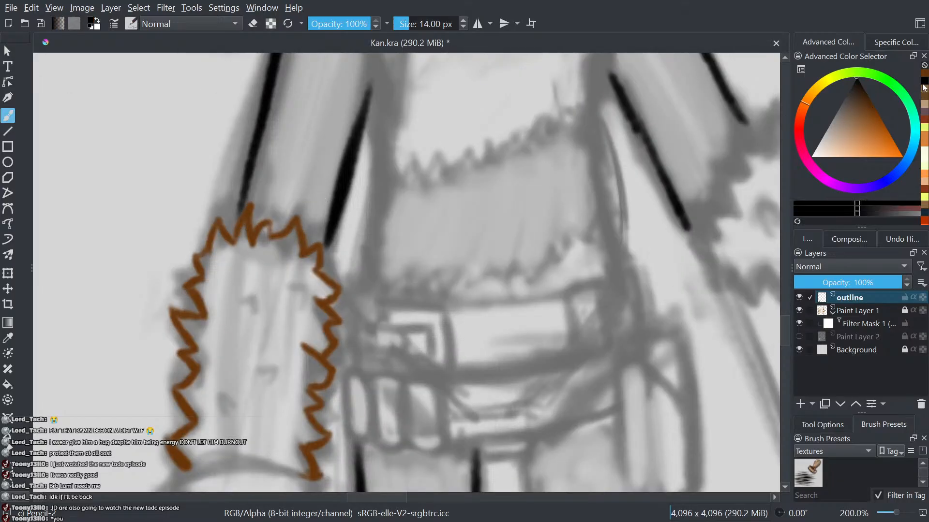
- Switch to the recent dark brown and outline the raised arm's fur cuff with zigzag strokes along its lower, elbow and upper edges
{"action": "scroll", "coordinate": [554, 183], "scroll_direction": "up", "scroll_amount": 1}
{"action": "mouse_move", "coordinate": [242, 306]}
{"action": "left_mouse_down"}
{"action": "mouse_move", "coordinate": [259, 252]}
{"action": "mouse_move", "coordinate": [242, 306]}
{"action": "left_mouse_up"}
{"action": "scroll", "coordinate": [272, 189], "scroll_direction": "down", "scroll_amount": 6}
{"action": "scroll", "coordinate": [261, 109], "scroll_direction": "up", "scroll_amount": 2}
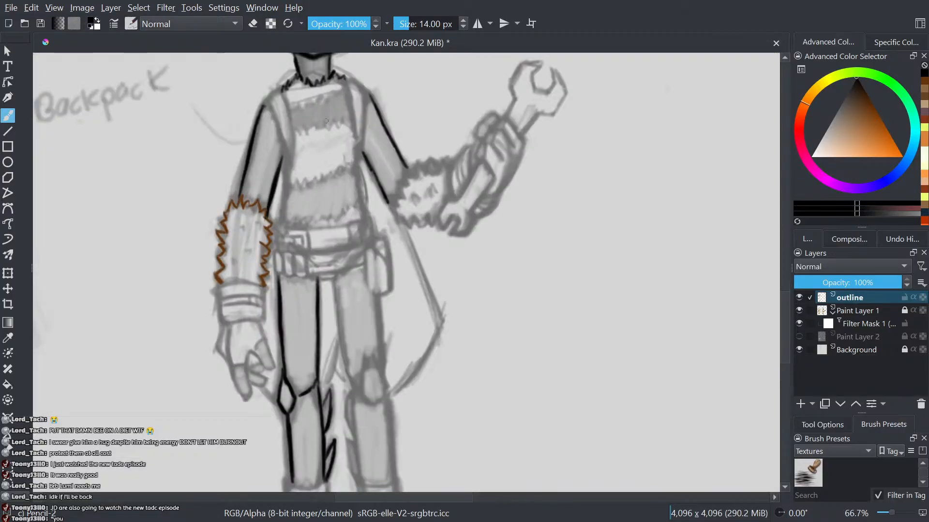
{"action": "scroll", "coordinate": [247, 114], "scroll_direction": "up", "scroll_amount": 4}
{"action": "scroll", "coordinate": [286, 201], "scroll_direction": "down", "scroll_amount": 3}
{"action": "left_click_drag", "start_coordinate": [287, 207], "coordinate": [285, 72]}
{"action": "left_click_drag", "start_coordinate": [258, 294], "coordinate": [255, 211]}
{"action": "scroll", "coordinate": [269, 288], "scroll_direction": "up", "scroll_amount": 1}
{"action": "scroll", "coordinate": [314, 275], "scroll_direction": "down", "scroll_amount": 3}
{"action": "left_click_drag", "start_coordinate": [387, 174], "coordinate": [250, 267]}
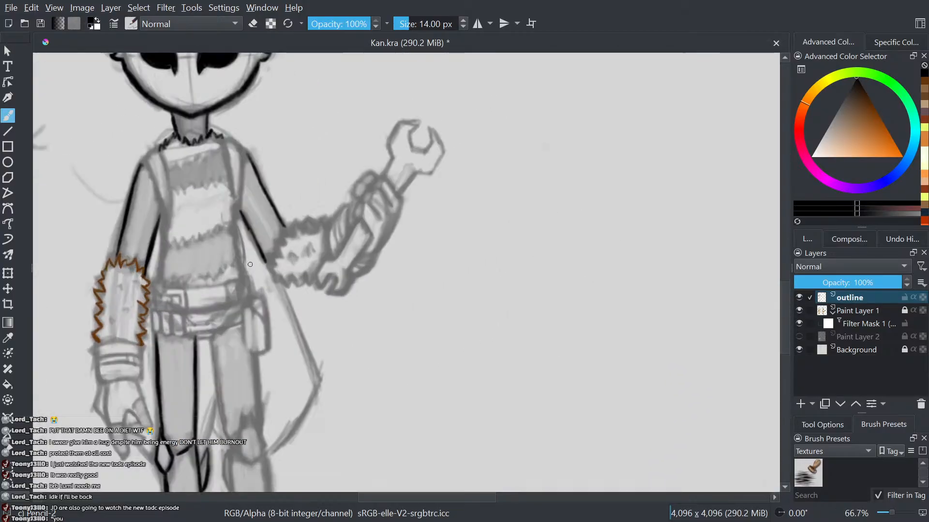
{"action": "scroll", "coordinate": [250, 266], "scroll_direction": "up", "scroll_amount": 1}
{"action": "left_click", "coordinate": [924, 86]}
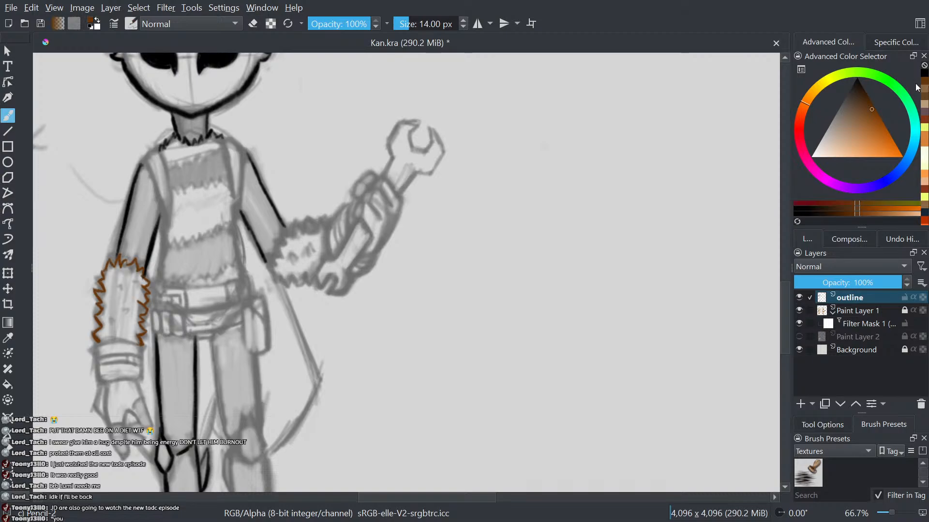
{"action": "scroll", "coordinate": [213, 278], "scroll_direction": "up", "scroll_amount": 2}
{"action": "left_click_drag", "start_coordinate": [394, 258], "coordinate": [343, 314]}
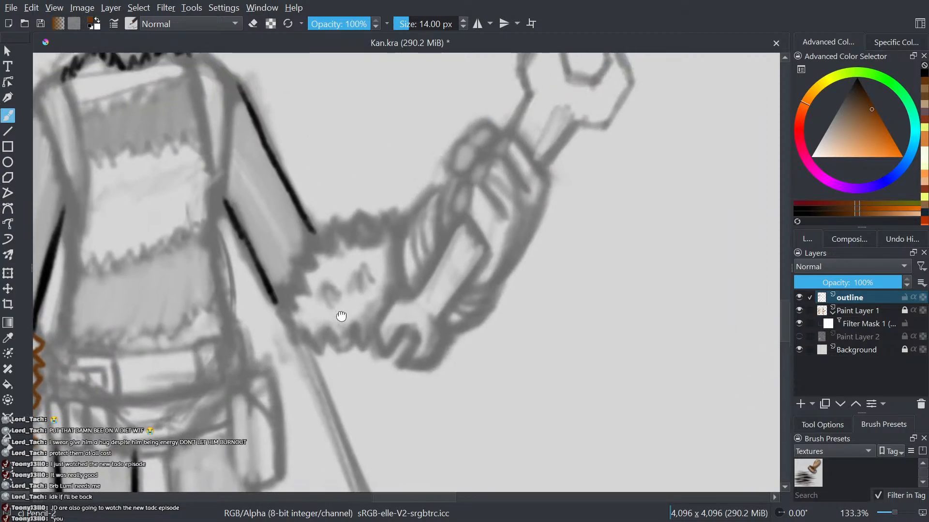
{"action": "scroll", "coordinate": [366, 268], "scroll_direction": "up", "scroll_amount": 2}
{"action": "mouse_move", "coordinate": [386, 396]}
{"action": "left_mouse_down"}
{"action": "mouse_move", "coordinate": [363, 430]}
{"action": "mouse_move", "coordinate": [345, 382]}
{"action": "mouse_move", "coordinate": [339, 410]}
{"action": "mouse_move", "coordinate": [320, 429]}
{"action": "mouse_move", "coordinate": [297, 428]}
{"action": "mouse_move", "coordinate": [299, 394]}
{"action": "mouse_move", "coordinate": [307, 426]}
{"action": "mouse_move", "coordinate": [274, 394]}
{"action": "mouse_move", "coordinate": [296, 396]}
{"action": "mouse_move", "coordinate": [272, 435]}
{"action": "mouse_move", "coordinate": [251, 393]}
{"action": "mouse_move", "coordinate": [234, 407]}
{"action": "mouse_move", "coordinate": [224, 382]}
{"action": "left_mouse_up"}
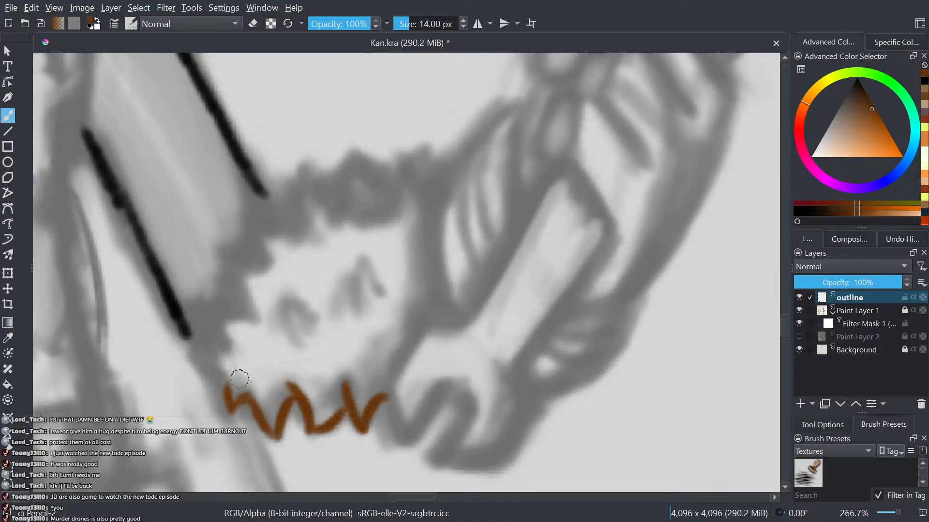
{"action": "mouse_move", "coordinate": [226, 382]}
{"action": "left_mouse_down"}
{"action": "mouse_move", "coordinate": [211, 359]}
{"action": "mouse_move", "coordinate": [246, 311]}
{"action": "mouse_move", "coordinate": [228, 325]}
{"action": "mouse_move", "coordinate": [257, 308]}
{"action": "mouse_move", "coordinate": [239, 278]}
{"action": "mouse_move", "coordinate": [270, 266]}
{"action": "mouse_move", "coordinate": [270, 253]}
{"action": "mouse_move", "coordinate": [272, 263]}
{"action": "mouse_move", "coordinate": [266, 239]}
{"action": "mouse_move", "coordinate": [295, 235]}
{"action": "mouse_move", "coordinate": [281, 232]}
{"action": "mouse_move", "coordinate": [297, 231]}
{"action": "mouse_move", "coordinate": [296, 196]}
{"action": "left_mouse_up"}
{"action": "mouse_move", "coordinate": [316, 190]}
{"action": "left_mouse_down"}
{"action": "mouse_move", "coordinate": [330, 200]}
{"action": "mouse_move", "coordinate": [306, 179]}
{"action": "mouse_move", "coordinate": [334, 185]}
{"action": "mouse_move", "coordinate": [347, 173]}
{"action": "mouse_move", "coordinate": [357, 188]}
{"action": "mouse_move", "coordinate": [365, 153]}
{"action": "mouse_move", "coordinate": [403, 180]}
{"action": "mouse_move", "coordinate": [450, 185]}
{"action": "mouse_move", "coordinate": [398, 175]}
{"action": "left_mouse_up"}
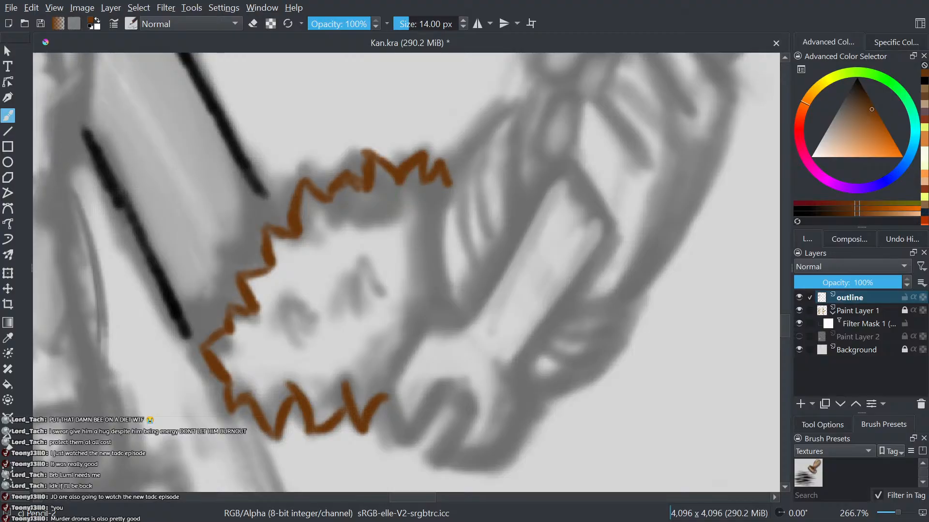
- Add three short brown fur marks inside the raised arm's cuff
{"action": "mouse_move", "coordinate": [363, 277]}
{"action": "left_mouse_down"}
{"action": "mouse_move", "coordinate": [373, 296]}
{"action": "mouse_move", "coordinate": [332, 321]}
{"action": "left_mouse_up"}
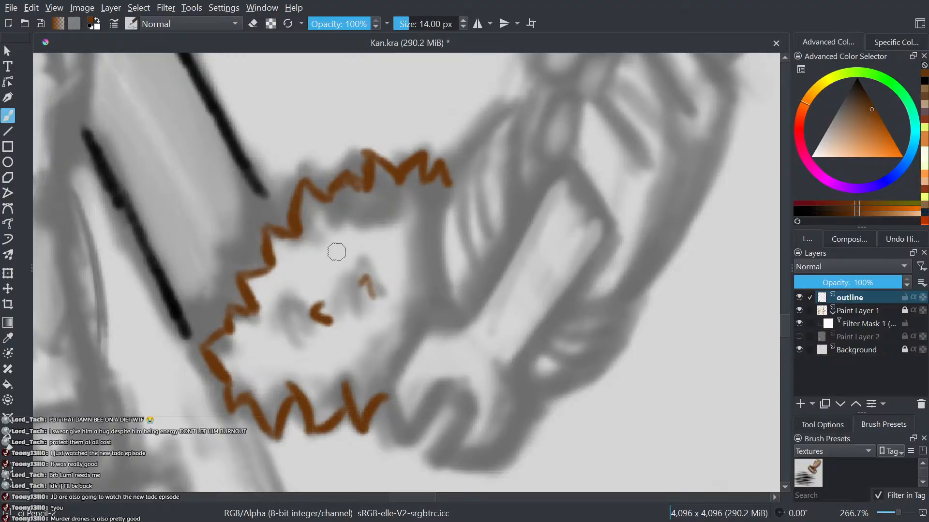
{"action": "left_click_drag", "start_coordinate": [347, 230], "coordinate": [359, 249]}
{"action": "scroll", "coordinate": [299, 247], "scroll_direction": "down", "scroll_amount": 5}
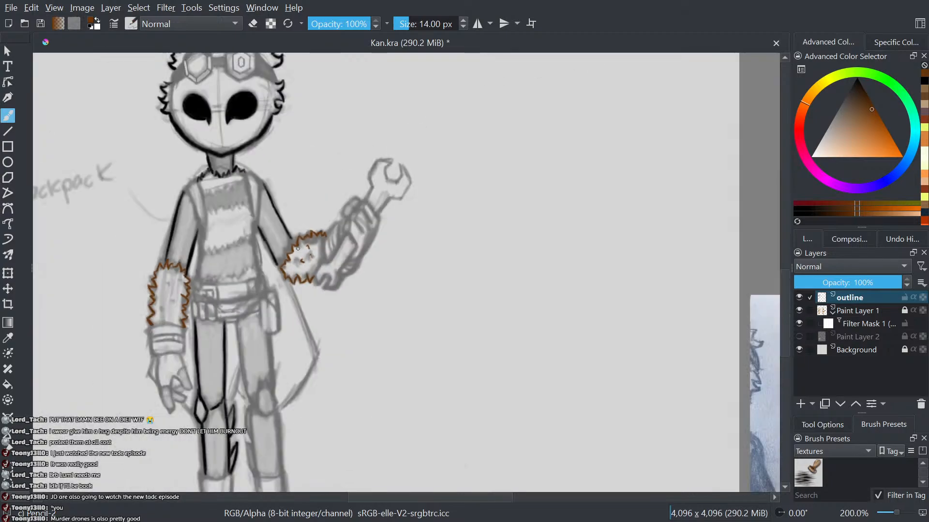
- Switch to black and extend both outlines of the raised upper arm until they meet the brown fur cuff
{"action": "left_click_drag", "start_coordinate": [298, 247], "coordinate": [362, 286]}
{"action": "scroll", "coordinate": [358, 281], "scroll_direction": "up", "scroll_amount": 5}
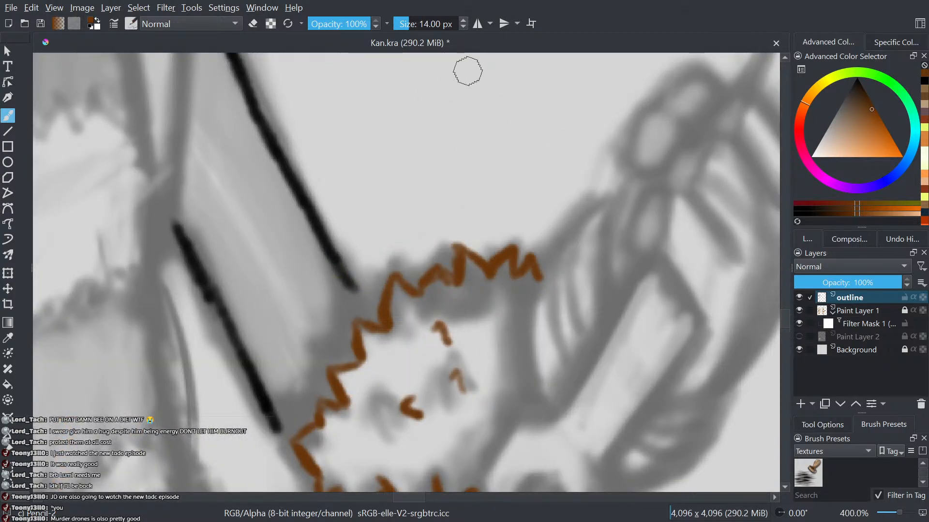
{"action": "scroll", "coordinate": [479, 68], "scroll_direction": "up", "scroll_amount": 2}
{"action": "scroll", "coordinate": [456, 267], "scroll_direction": "down", "scroll_amount": 5}
{"action": "scroll", "coordinate": [334, 167], "scroll_direction": "up", "scroll_amount": 5}
{"action": "left_click_drag", "start_coordinate": [333, 265], "coordinate": [742, 336]}
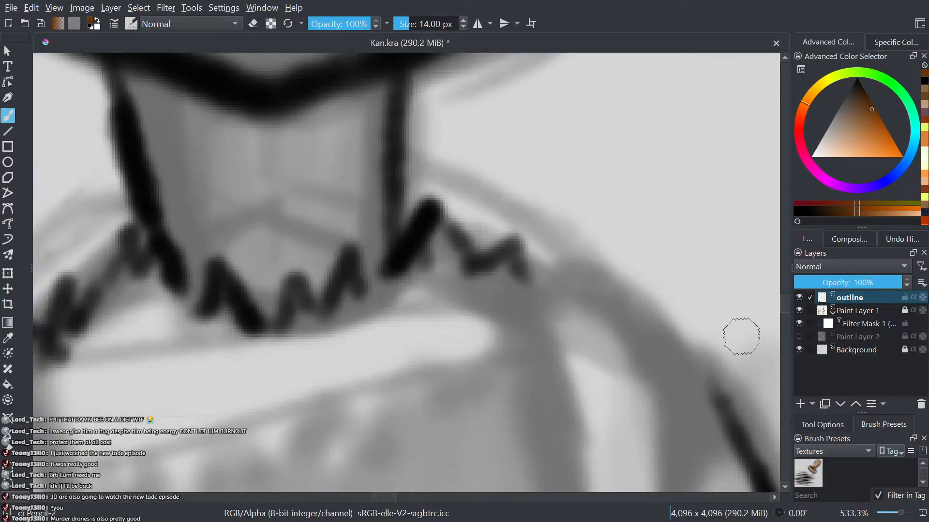
{"action": "scroll", "coordinate": [604, 319], "scroll_direction": "down", "scroll_amount": 3}
{"action": "scroll", "coordinate": [549, 223], "scroll_direction": "up", "scroll_amount": 1}
{"action": "scroll", "coordinate": [524, 204], "scroll_direction": "down", "scroll_amount": 2}
{"action": "scroll", "coordinate": [596, 263], "scroll_direction": "down", "scroll_amount": 1}
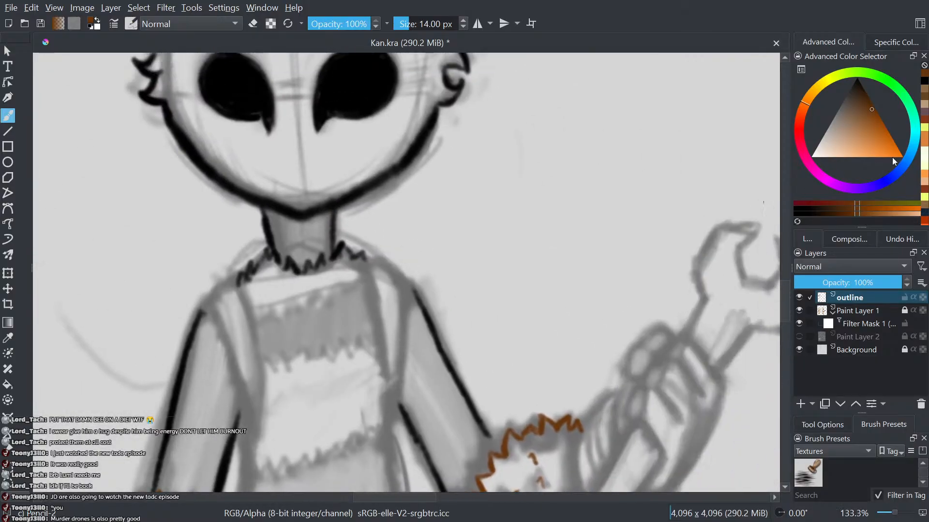
{"action": "left_click", "coordinate": [923, 83]}
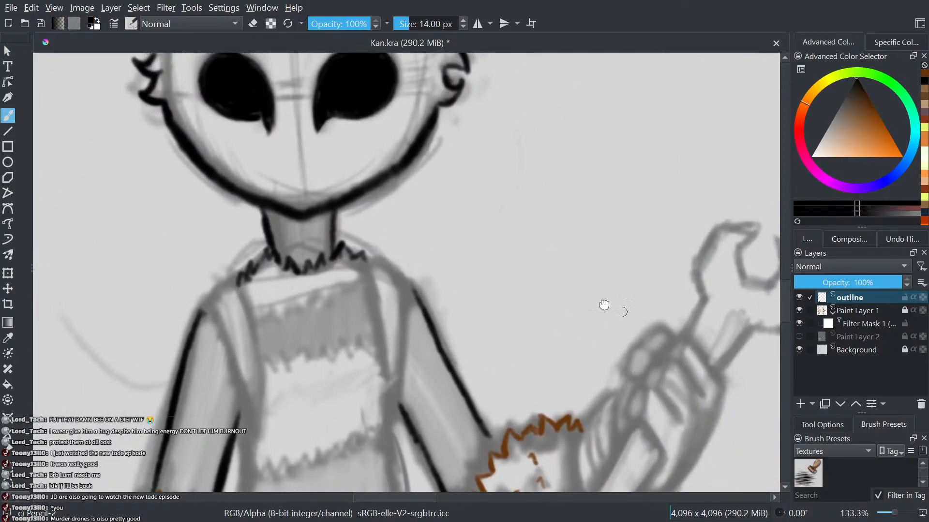
{"action": "scroll", "coordinate": [601, 307], "scroll_direction": "up", "scroll_amount": 3}
{"action": "left_click_drag", "start_coordinate": [363, 377], "coordinate": [383, 415]}
{"action": "scroll", "coordinate": [352, 333], "scroll_direction": "down", "scroll_amount": 5}
{"action": "scroll", "coordinate": [345, 372], "scroll_direction": "up", "scroll_amount": 4}
{"action": "left_click_drag", "start_coordinate": [333, 348], "coordinate": [344, 371]}
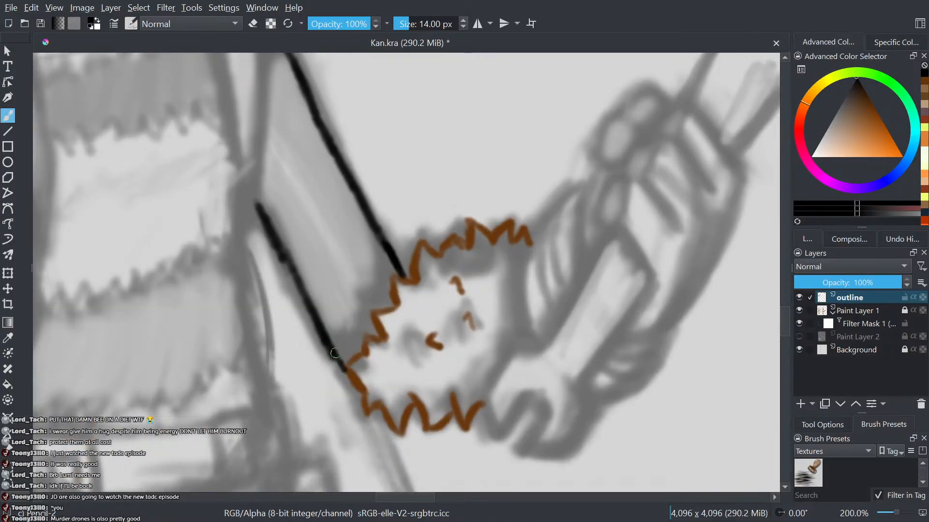
- Draw black outlines along both sides of the torso at the dark lower stripe, above the belt
{"action": "scroll", "coordinate": [314, 280], "scroll_direction": "down", "scroll_amount": 5}
{"action": "left_click_drag", "start_coordinate": [295, 213], "coordinate": [387, 192]}
{"action": "scroll", "coordinate": [387, 198], "scroll_direction": "up", "scroll_amount": 3}
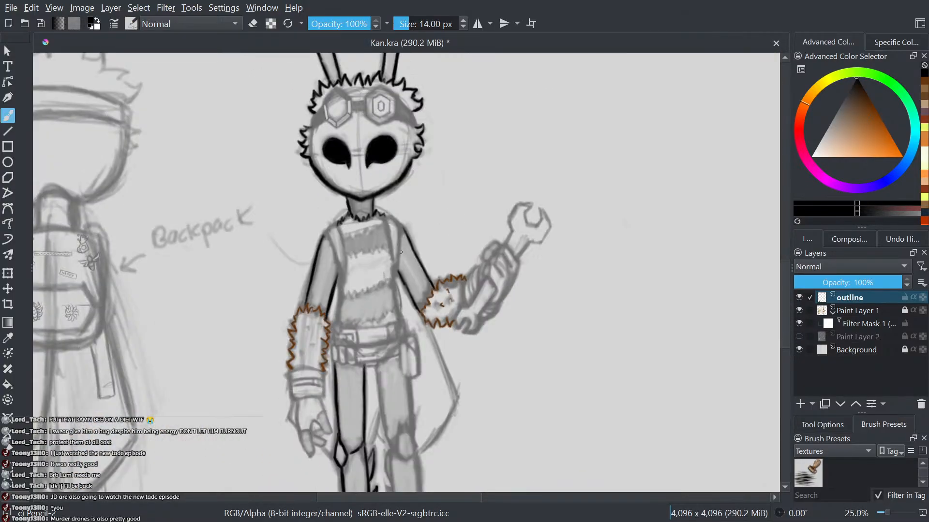
{"action": "scroll", "coordinate": [389, 207], "scroll_direction": "down", "scroll_amount": 3}
{"action": "scroll", "coordinate": [377, 271], "scroll_direction": "up", "scroll_amount": 2}
{"action": "scroll", "coordinate": [377, 271], "scroll_direction": "up", "scroll_amount": 3}
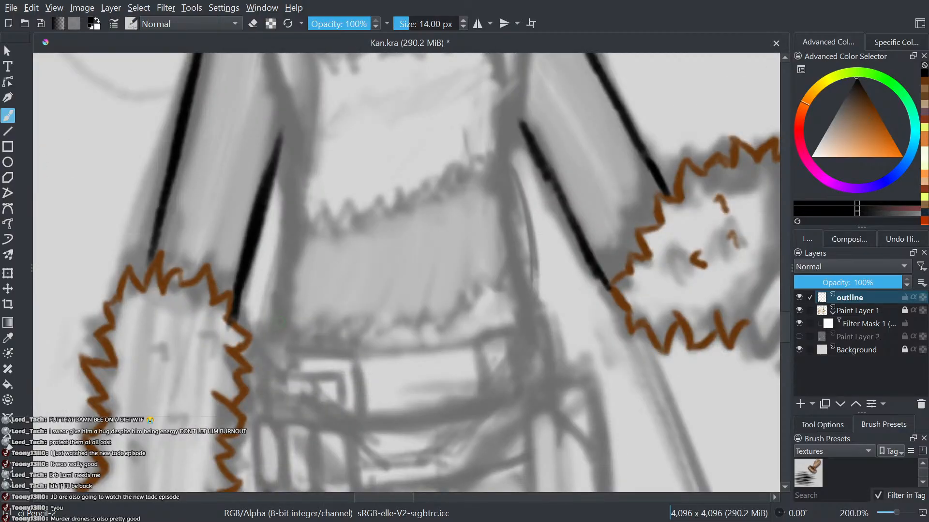
{"action": "left_click_drag", "start_coordinate": [281, 323], "coordinate": [294, 234]}
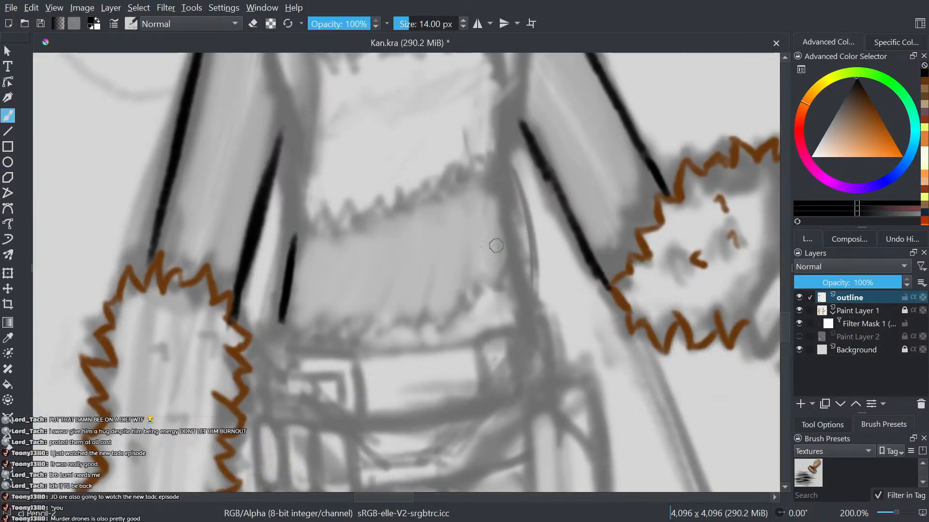
{"action": "left_click_drag", "start_coordinate": [510, 269], "coordinate": [499, 182]}
{"action": "scroll", "coordinate": [498, 184], "scroll_direction": "down", "scroll_amount": 3}
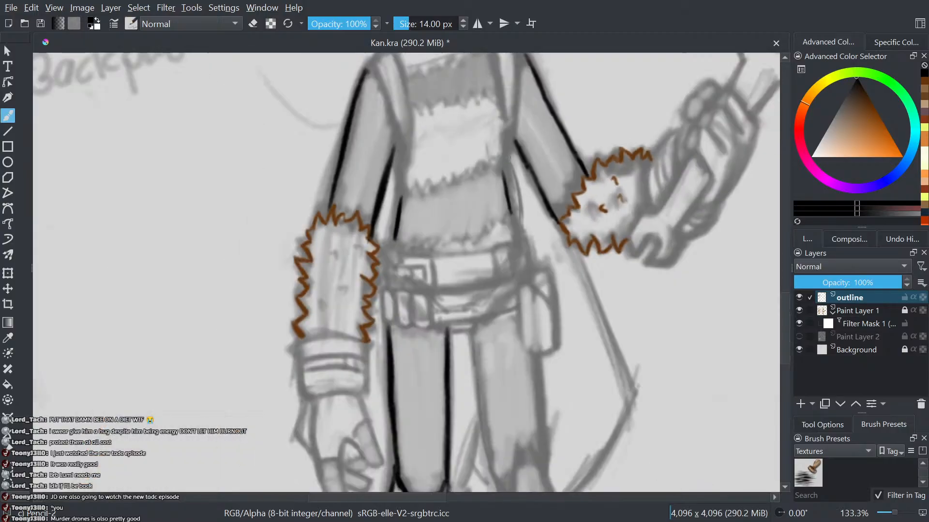
- Switch to dark brown and outline both sides of the torso along the light middle stripe
{"action": "scroll", "coordinate": [511, 267], "scroll_direction": "up", "scroll_amount": 1}
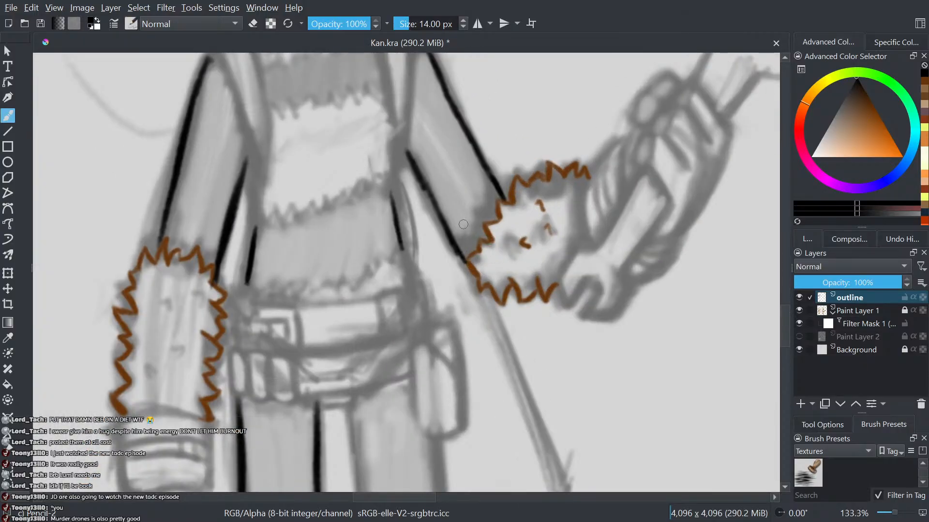
{"action": "scroll", "coordinate": [462, 241], "scroll_direction": "down", "scroll_amount": 3}
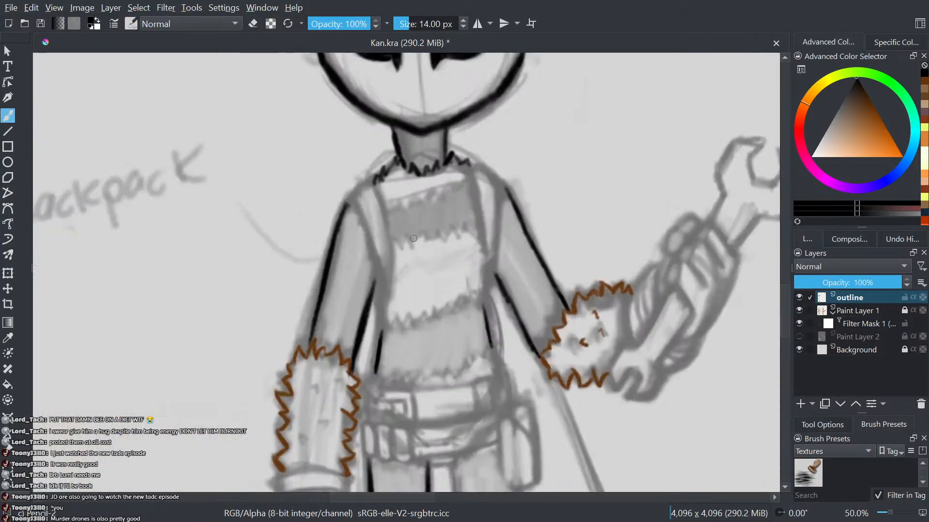
{"action": "scroll", "coordinate": [413, 238], "scroll_direction": "up", "scroll_amount": 3}
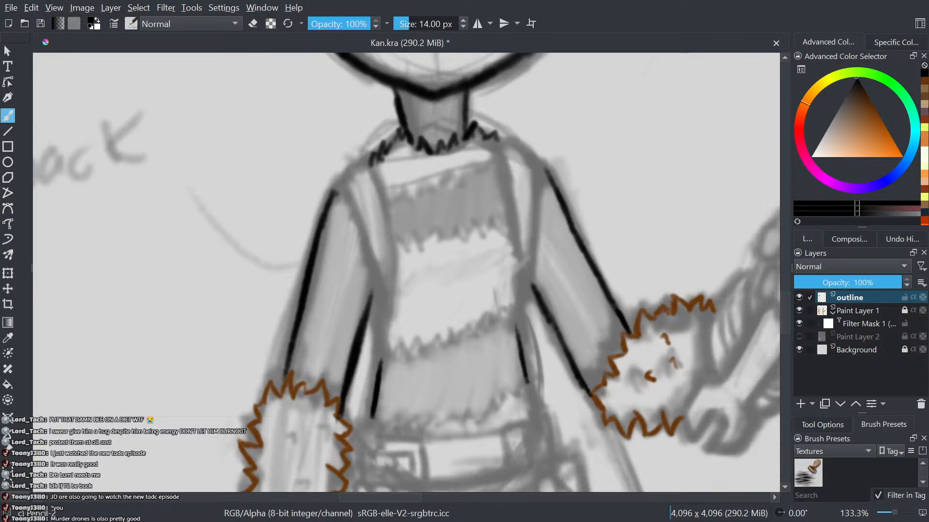
{"action": "left_click", "coordinate": [923, 86]}
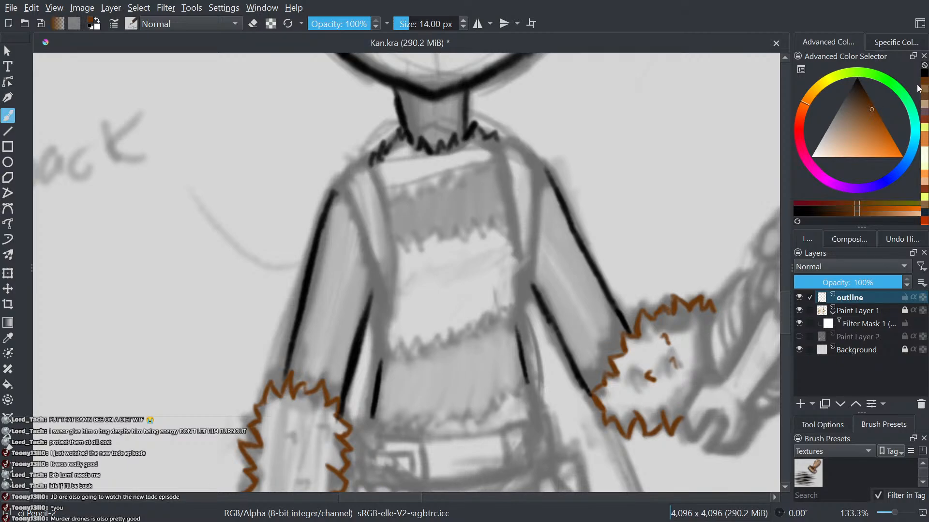
{"action": "scroll", "coordinate": [376, 336], "scroll_direction": "up", "scroll_amount": 1}
{"action": "left_click_drag", "start_coordinate": [255, 416], "coordinate": [244, 317]}
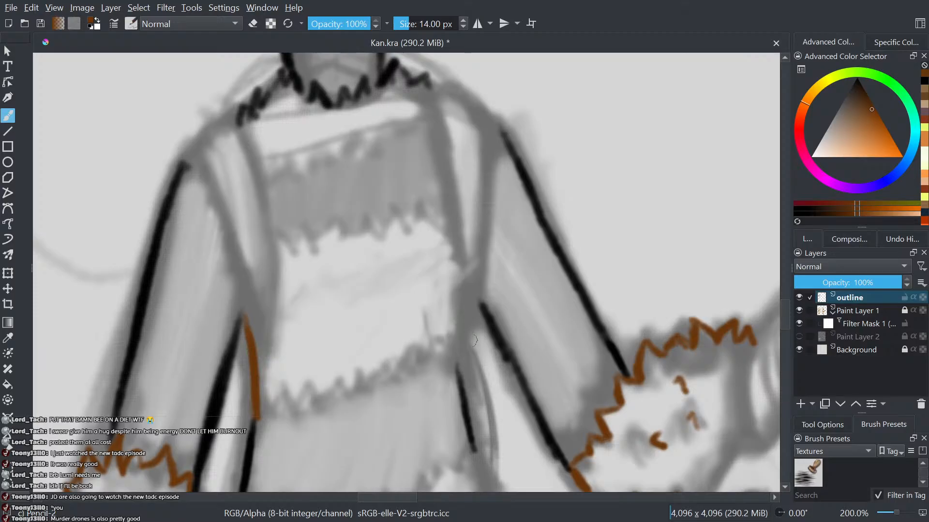
{"action": "left_click_drag", "start_coordinate": [455, 374], "coordinate": [463, 276]}
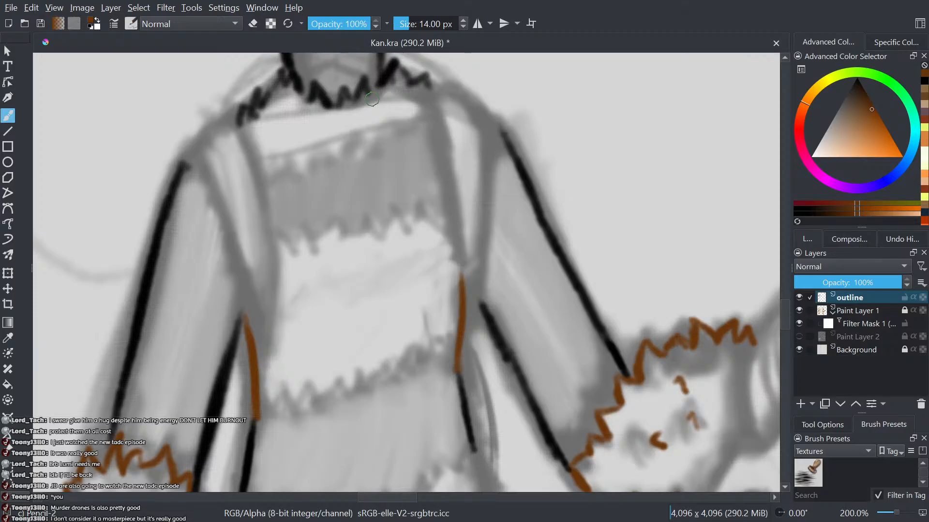
- Set the brush color back to black from the recent colors
{"action": "scroll", "coordinate": [324, 177], "scroll_direction": "down", "scroll_amount": 3}
{"action": "left_click_drag", "start_coordinate": [328, 313], "coordinate": [334, 294]}
{"action": "scroll", "coordinate": [325, 283], "scroll_direction": "up", "scroll_amount": 1}
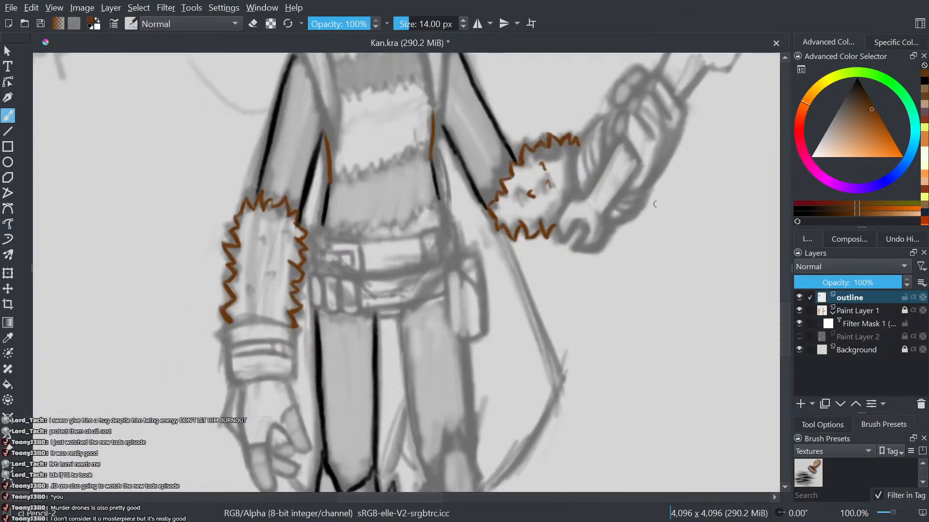
{"action": "left_click", "coordinate": [923, 83]}
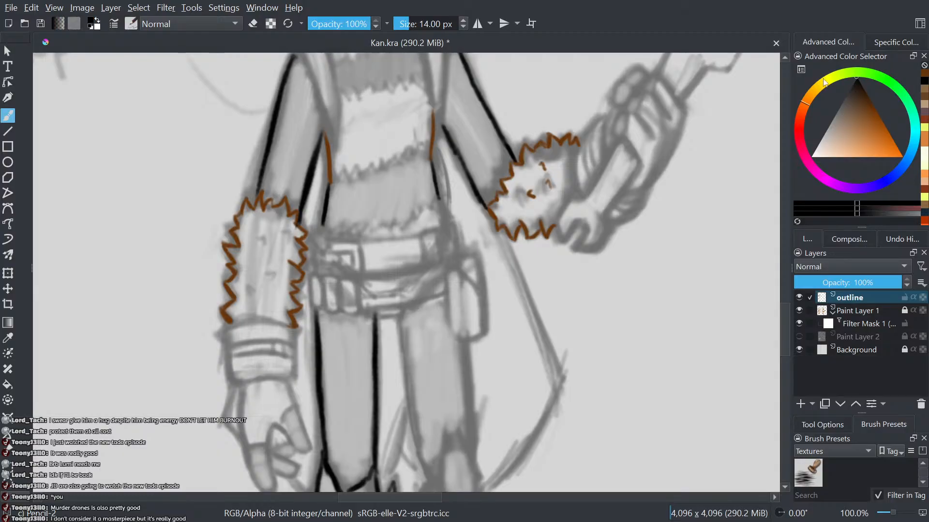
{"action": "scroll", "coordinate": [391, 309], "scroll_direction": "down", "scroll_amount": 4}
{"action": "scroll", "coordinate": [441, 247], "scroll_direction": "up", "scroll_amount": 4}
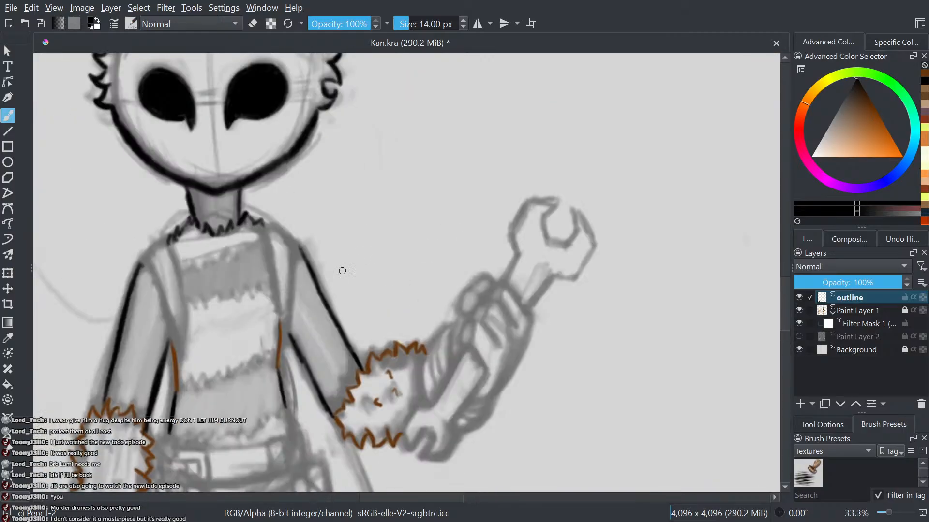
{"action": "left_click_drag", "start_coordinate": [342, 270], "coordinate": [455, 380]}
{"action": "scroll", "coordinate": [481, 383], "scroll_direction": "down", "scroll_amount": 5}
{"action": "scroll", "coordinate": [466, 349], "scroll_direction": "up", "scroll_amount": 3}
{"action": "left_click_drag", "start_coordinate": [510, 361], "coordinate": [393, 368]}
{"action": "scroll", "coordinate": [394, 369], "scroll_direction": "down", "scroll_amount": 2}
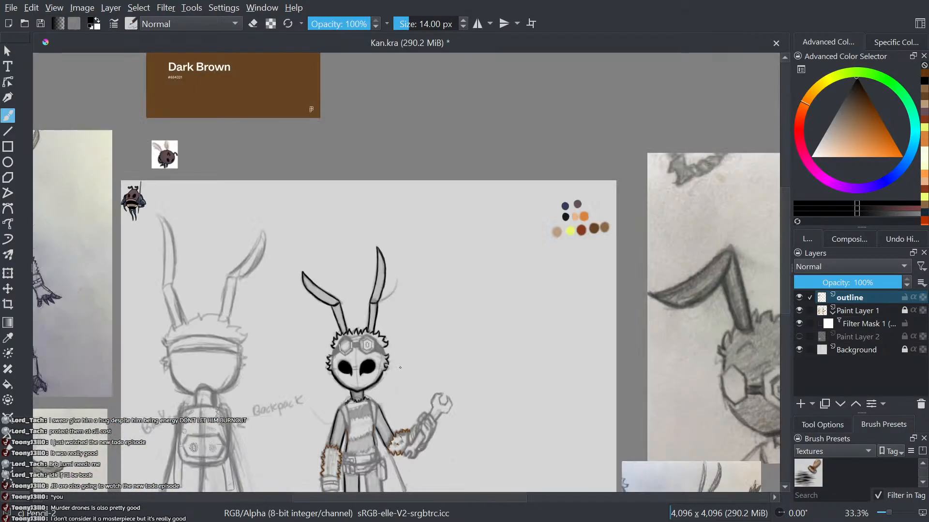
{"action": "scroll", "coordinate": [401, 407], "scroll_direction": "up", "scroll_amount": 2}
{"action": "left_click_drag", "start_coordinate": [400, 407], "coordinate": [387, 235]}
{"action": "scroll", "coordinate": [387, 245], "scroll_direction": "up", "scroll_amount": 3}
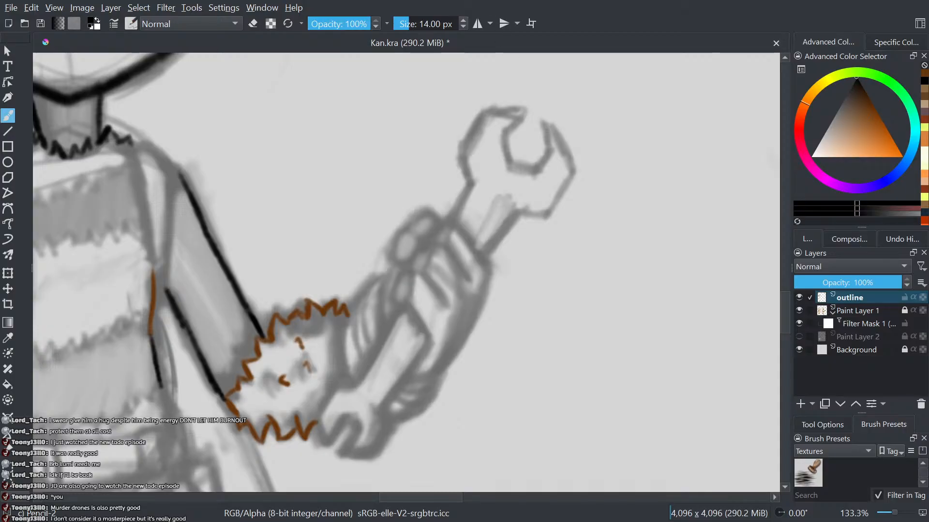
{"action": "scroll", "coordinate": [476, 319], "scroll_direction": "down", "scroll_amount": 5}
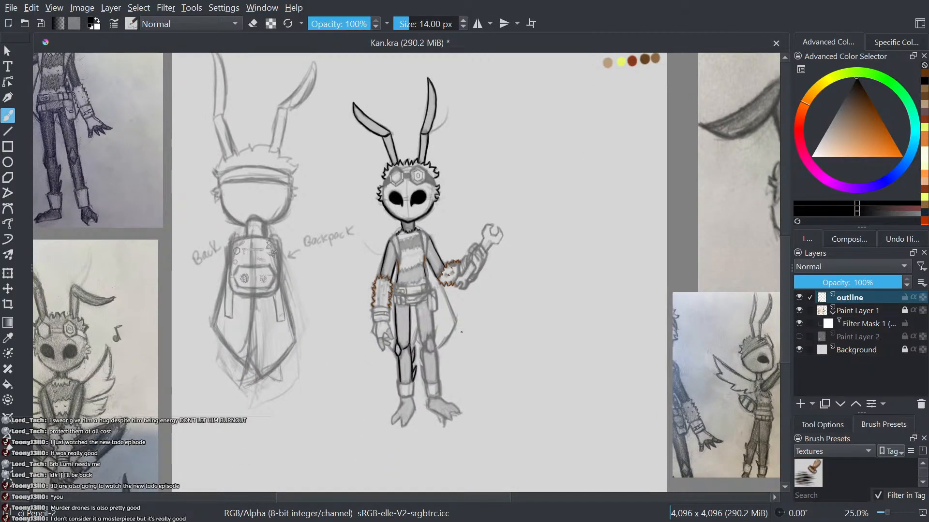
- Ink the inner side of the foot below the already outlined leg in black, continuing around the large toe into the notch
{"action": "scroll", "coordinate": [461, 356], "scroll_direction": "up", "scroll_amount": 2}
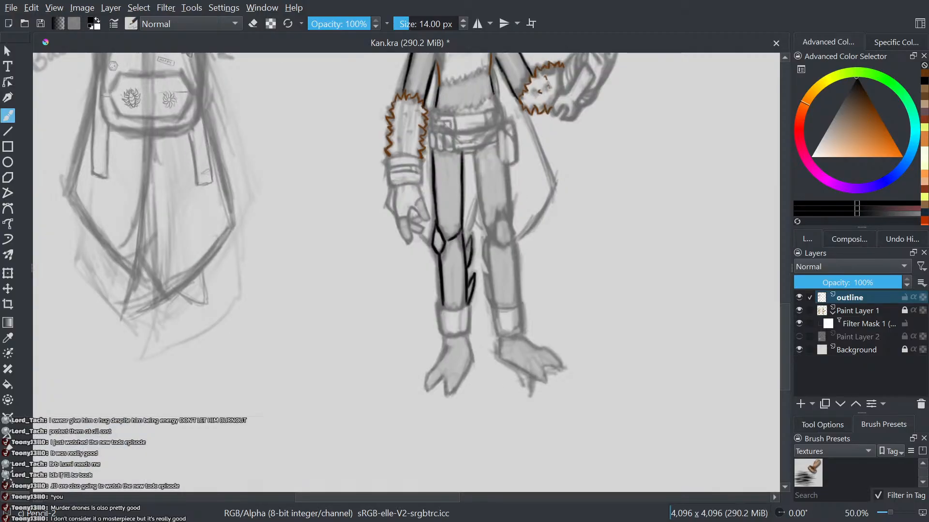
{"action": "scroll", "coordinate": [345, 399], "scroll_direction": "up", "scroll_amount": 4}
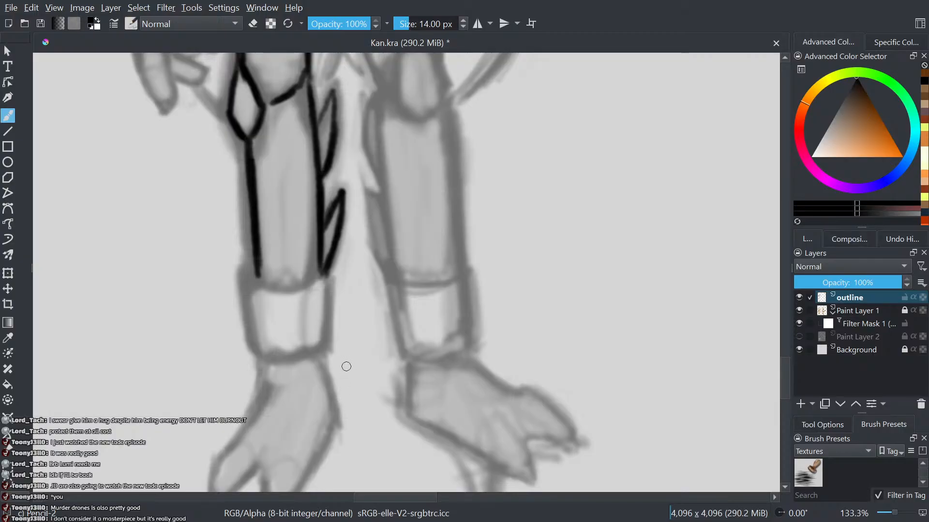
{"action": "mouse_move", "coordinate": [333, 383]}
{"action": "left_mouse_down"}
{"action": "mouse_move", "coordinate": [335, 402]}
{"action": "mouse_move", "coordinate": [323, 359]}
{"action": "left_mouse_up"}
{"action": "left_click_drag", "start_coordinate": [337, 420], "coordinate": [318, 454]}
{"action": "key", "text": "ctrl+z"}
{"action": "left_click_drag", "start_coordinate": [342, 354], "coordinate": [344, 203]}
{"action": "mouse_move", "coordinate": [338, 267]}
{"action": "left_mouse_down"}
{"action": "mouse_move", "coordinate": [298, 338]}
{"action": "mouse_move", "coordinate": [266, 365]}
{"action": "mouse_move", "coordinate": [267, 291]}
{"action": "mouse_move", "coordinate": [237, 338]}
{"action": "left_mouse_up"}
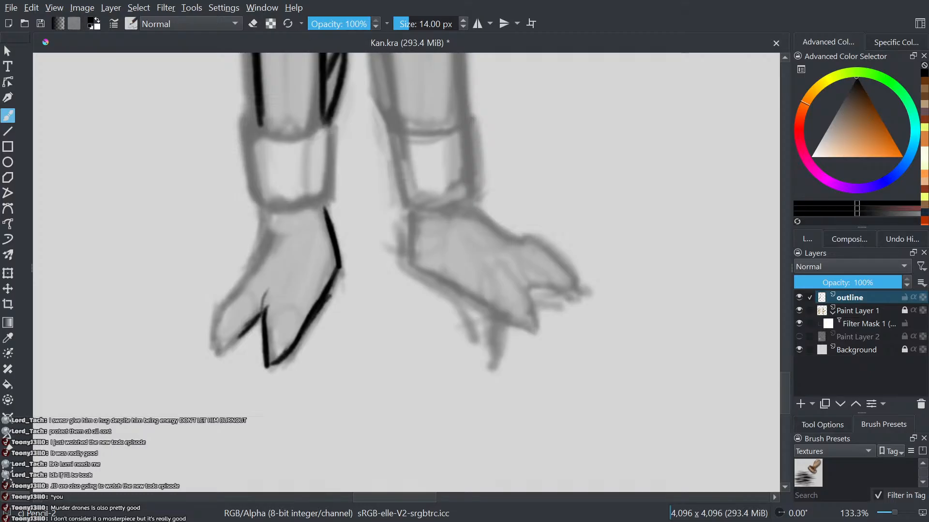
- Ink the foot's outer toe and continue the black outline up the outer side towards the ankle
{"action": "scroll", "coordinate": [235, 250], "scroll_direction": "up", "scroll_amount": 1}
{"action": "mouse_move", "coordinate": [279, 352]}
{"action": "left_mouse_down"}
{"action": "mouse_move", "coordinate": [284, 325]}
{"action": "mouse_move", "coordinate": [245, 383]}
{"action": "mouse_move", "coordinate": [213, 396]}
{"action": "mouse_move", "coordinate": [207, 377]}
{"action": "mouse_move", "coordinate": [208, 394]}
{"action": "mouse_move", "coordinate": [236, 312]}
{"action": "left_mouse_up"}
{"action": "mouse_move", "coordinate": [211, 354]}
{"action": "left_mouse_down"}
{"action": "mouse_move", "coordinate": [224, 319]}
{"action": "mouse_move", "coordinate": [277, 258]}
{"action": "mouse_move", "coordinate": [284, 218]}
{"action": "left_mouse_up"}
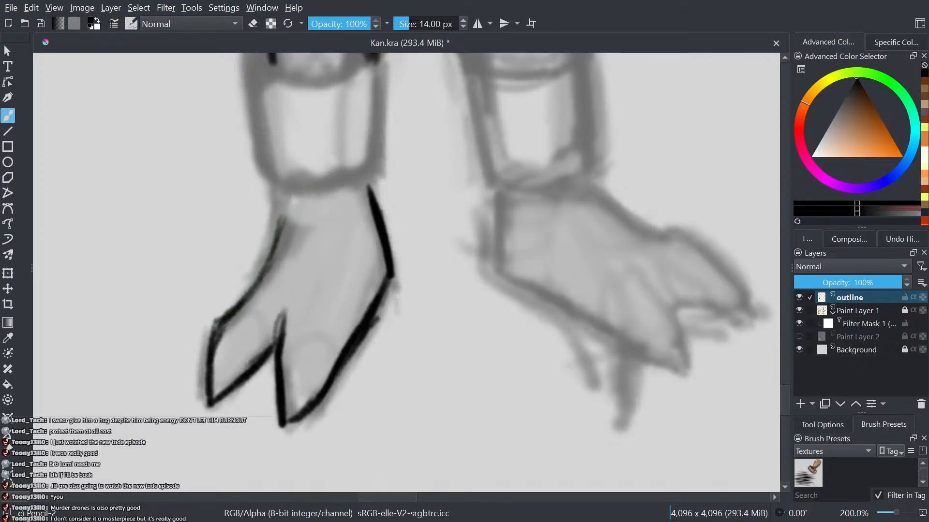
- Redraw the foot's outer outline from the ankle to the toe with a fuller black line and erase its rough outer edge
{"action": "scroll", "coordinate": [314, 194], "scroll_direction": "up", "scroll_amount": 1}
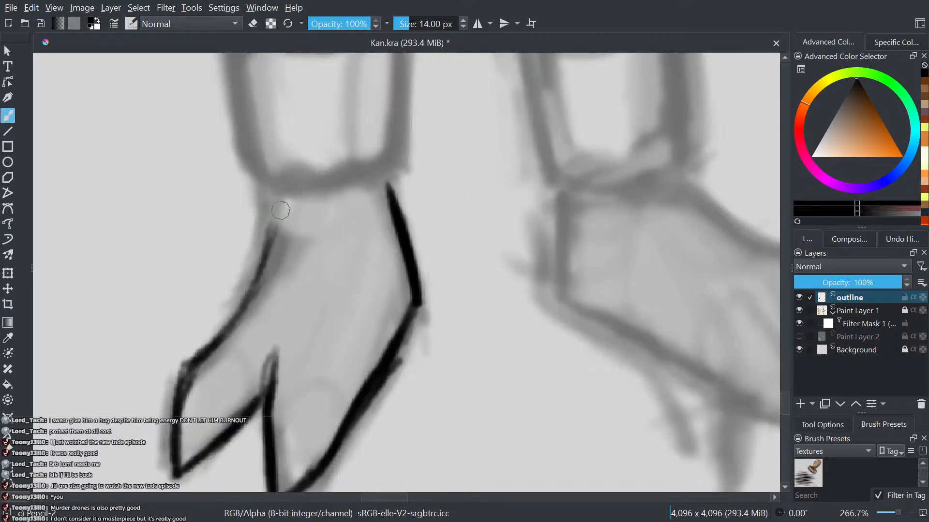
{"action": "mouse_move", "coordinate": [270, 190]}
{"action": "left_mouse_down"}
{"action": "mouse_move", "coordinate": [257, 272]}
{"action": "mouse_move", "coordinate": [196, 356]}
{"action": "mouse_move", "coordinate": [183, 391]}
{"action": "mouse_move", "coordinate": [194, 378]}
{"action": "mouse_move", "coordinate": [192, 392]}
{"action": "left_mouse_up"}
{"action": "key", "text": "e"}
{"action": "left_click_drag", "start_coordinate": [187, 357], "coordinate": [172, 388]}
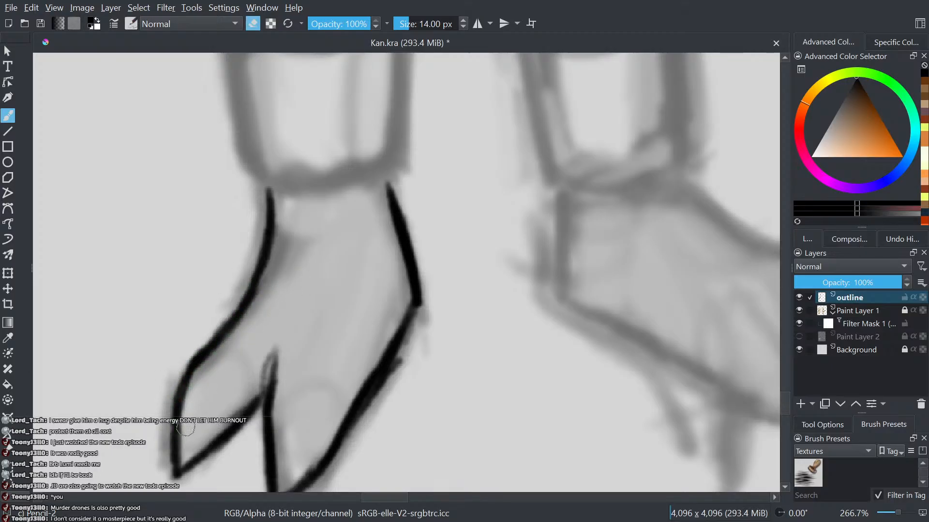
- Ink the second foot in black, covering its heel, sole, both pointed toes and the top edge down from the ankle
{"action": "scroll", "coordinate": [186, 428], "scroll_direction": "down", "scroll_amount": 1}
{"action": "left_click_drag", "start_coordinate": [318, 362], "coordinate": [148, 362]}
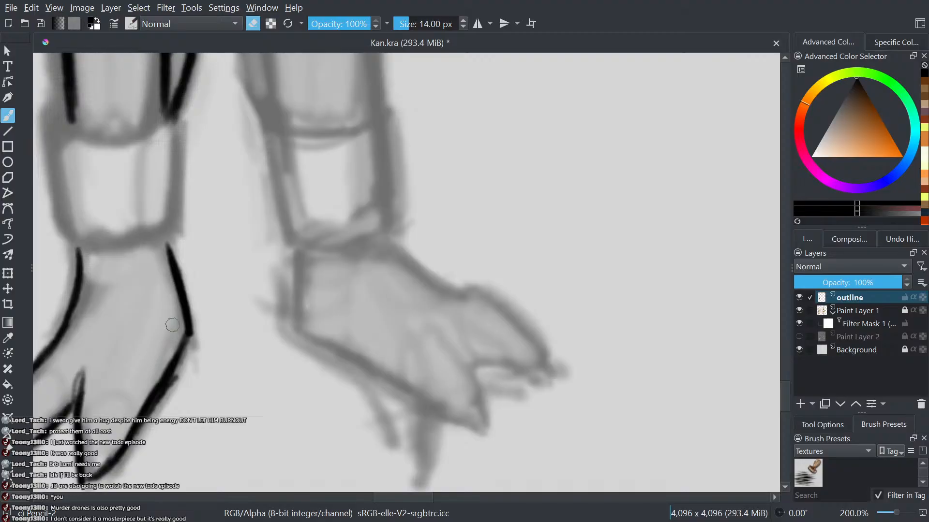
{"action": "key", "text": "e"}
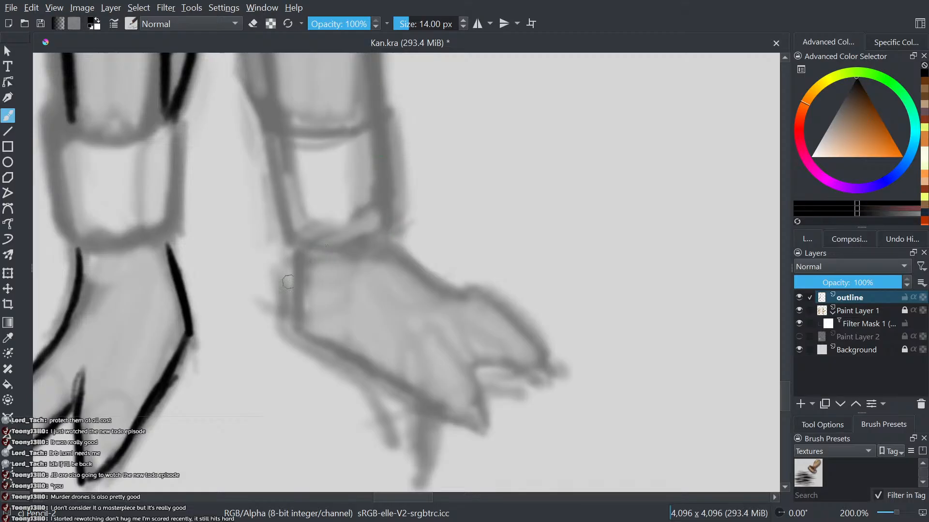
{"action": "mouse_move", "coordinate": [297, 290]}
{"action": "left_mouse_down"}
{"action": "mouse_move", "coordinate": [298, 250]}
{"action": "mouse_move", "coordinate": [297, 326]}
{"action": "left_mouse_up"}
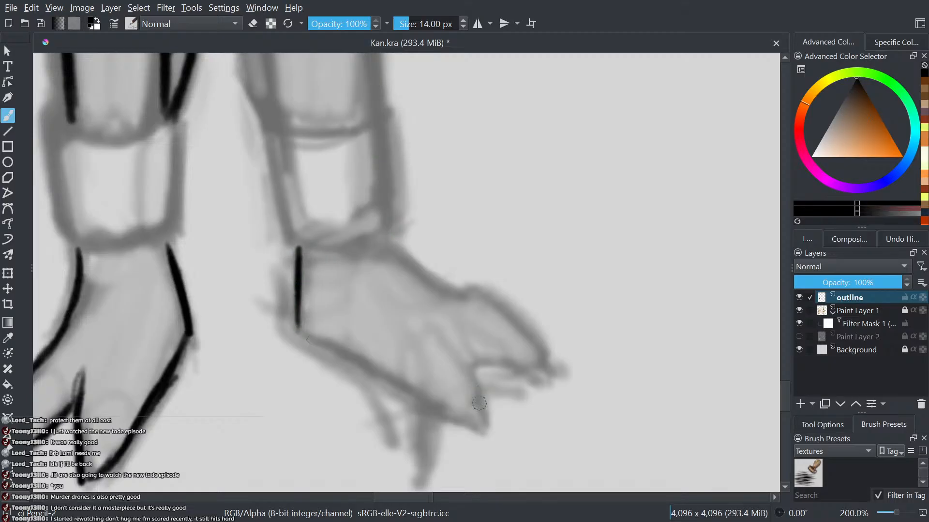
{"action": "mouse_move", "coordinate": [484, 418]}
{"action": "left_mouse_down"}
{"action": "mouse_move", "coordinate": [458, 338]}
{"action": "mouse_move", "coordinate": [519, 372]}
{"action": "mouse_move", "coordinate": [477, 360]}
{"action": "mouse_move", "coordinate": [507, 369]}
{"action": "left_mouse_up"}
{"action": "mouse_move", "coordinate": [532, 377]}
{"action": "left_mouse_down"}
{"action": "mouse_move", "coordinate": [533, 342]}
{"action": "mouse_move", "coordinate": [509, 306]}
{"action": "mouse_move", "coordinate": [414, 261]}
{"action": "mouse_move", "coordinate": [432, 281]}
{"action": "mouse_move", "coordinate": [418, 273]}
{"action": "mouse_move", "coordinate": [378, 225]}
{"action": "mouse_move", "coordinate": [437, 287]}
{"action": "left_mouse_up"}
{"action": "key", "text": "ctrl+z"}
{"action": "mouse_move", "coordinate": [480, 412]}
{"action": "left_mouse_down"}
{"action": "mouse_move", "coordinate": [483, 432]}
{"action": "mouse_move", "coordinate": [430, 403]}
{"action": "left_mouse_up"}
{"action": "mouse_move", "coordinate": [484, 433]}
{"action": "left_mouse_down"}
{"action": "mouse_move", "coordinate": [382, 385]}
{"action": "mouse_move", "coordinate": [359, 352]}
{"action": "mouse_move", "coordinate": [298, 330]}
{"action": "mouse_move", "coordinate": [373, 352]}
{"action": "mouse_move", "coordinate": [410, 384]}
{"action": "left_mouse_up"}
- Ink the outer curve of the lower spike on the inner side of the second lower leg
{"action": "scroll", "coordinate": [312, 291], "scroll_direction": "down", "scroll_amount": 4}
{"action": "scroll", "coordinate": [410, 377], "scroll_direction": "up", "scroll_amount": 3}
{"action": "left_click_drag", "start_coordinate": [399, 332], "coordinate": [368, 411]}
{"action": "scroll", "coordinate": [405, 304], "scroll_direction": "up", "scroll_amount": 1}
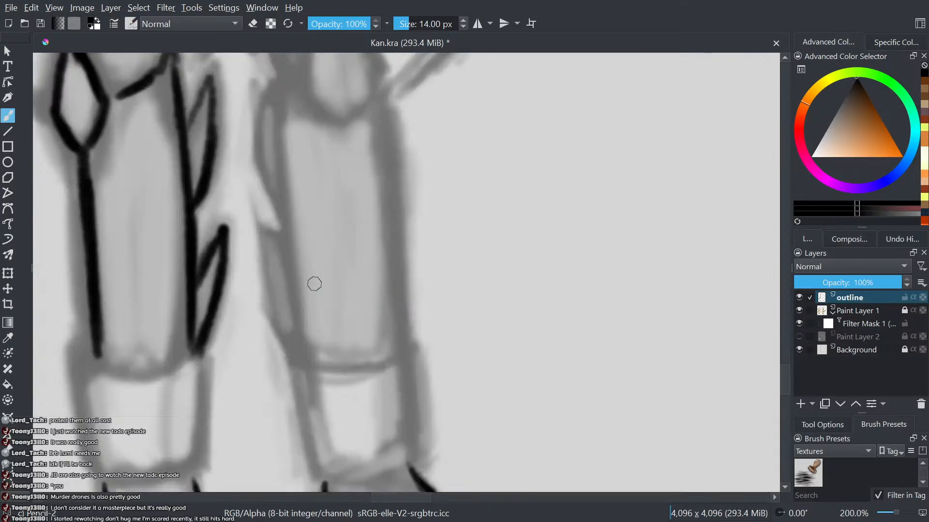
{"action": "mouse_move", "coordinate": [303, 361]}
{"action": "left_mouse_down"}
{"action": "mouse_move", "coordinate": [265, 278]}
{"action": "mouse_move", "coordinate": [257, 228]}
{"action": "left_mouse_up"}
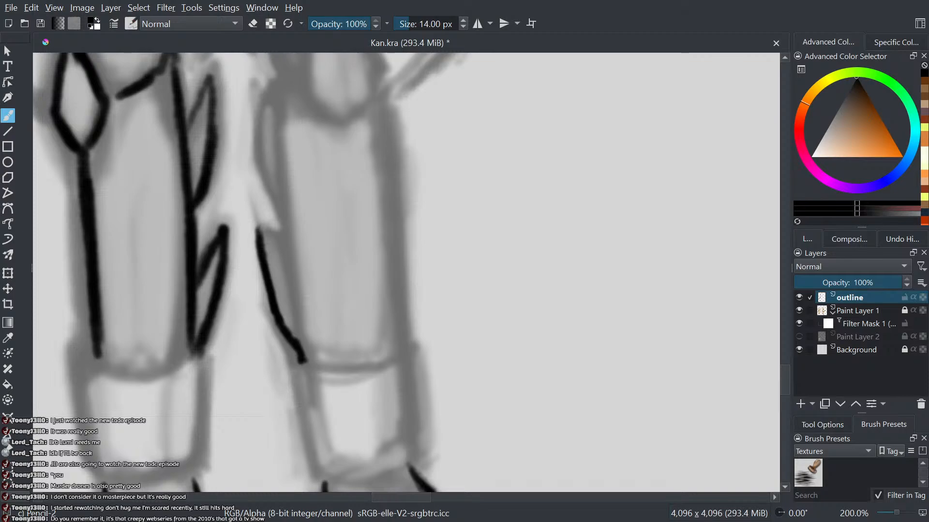
- Ink both long sides of the second lower leg in black, from the ankle cuff up to the knee
{"action": "scroll", "coordinate": [458, 345], "scroll_direction": "down", "scroll_amount": 2}
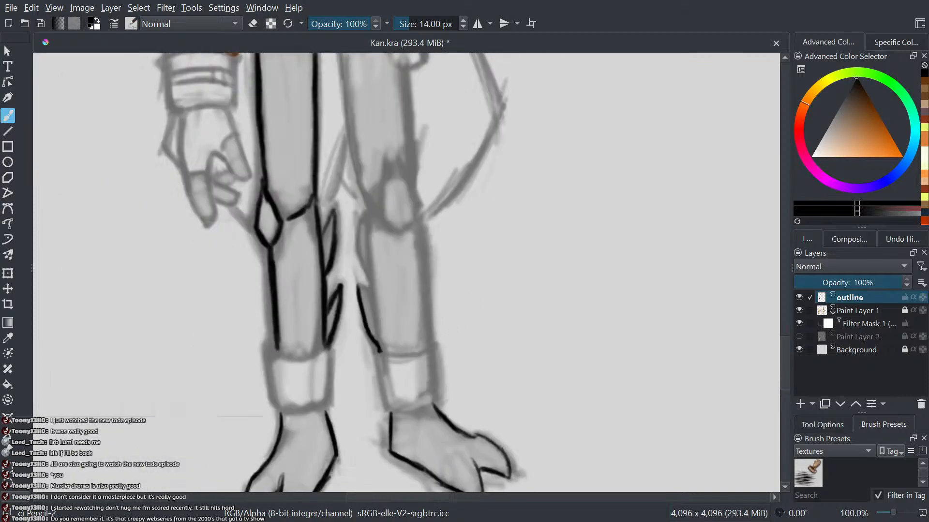
{"action": "left_click_drag", "start_coordinate": [414, 317], "coordinate": [340, 365]}
{"action": "scroll", "coordinate": [340, 365], "scroll_direction": "up", "scroll_amount": 1}
{"action": "mouse_move", "coordinate": [361, 405]}
{"action": "left_mouse_down"}
{"action": "mouse_move", "coordinate": [357, 367]}
{"action": "mouse_move", "coordinate": [359, 390]}
{"action": "left_mouse_up"}
{"action": "left_click_drag", "start_coordinate": [357, 357], "coordinate": [346, 230]}
{"action": "left_click_drag", "start_coordinate": [293, 409], "coordinate": [283, 232]}
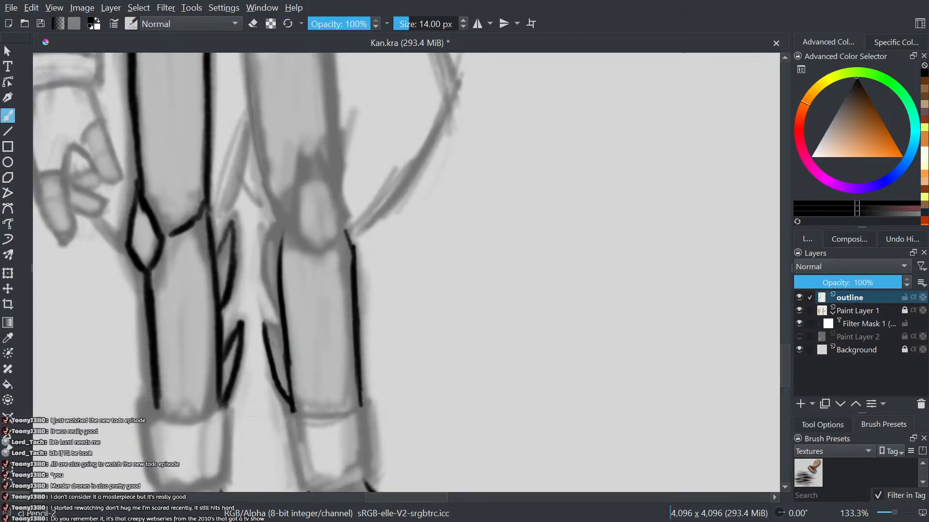
- Close the lower spike's inner edge and ink the upper spike beside the second lower leg
{"action": "mouse_move", "coordinate": [286, 351]}
{"action": "left_mouse_down"}
{"action": "mouse_move", "coordinate": [265, 322]}
{"action": "mouse_move", "coordinate": [276, 303]}
{"action": "mouse_move", "coordinate": [266, 249]}
{"action": "left_mouse_up"}
{"action": "left_click_drag", "start_coordinate": [279, 252], "coordinate": [265, 226]}
{"action": "left_click_drag", "start_coordinate": [265, 226], "coordinate": [278, 307]}
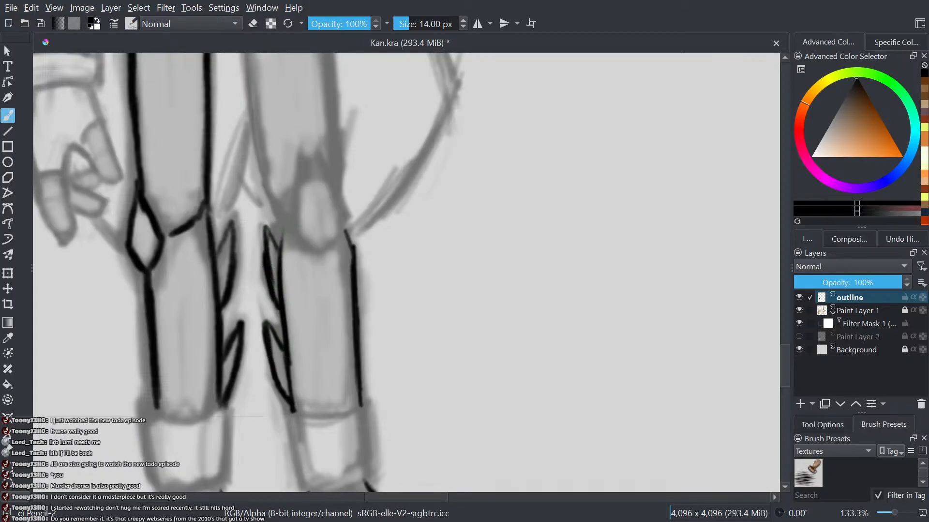
- Refine the upper spike on the second lower leg by erasing excess ink and redrawing its inner edge
{"action": "key", "text": "e"}
{"action": "scroll", "coordinate": [297, 247], "scroll_direction": "up", "scroll_amount": 1}
{"action": "left_click_drag", "start_coordinate": [241, 258], "coordinate": [251, 319]}
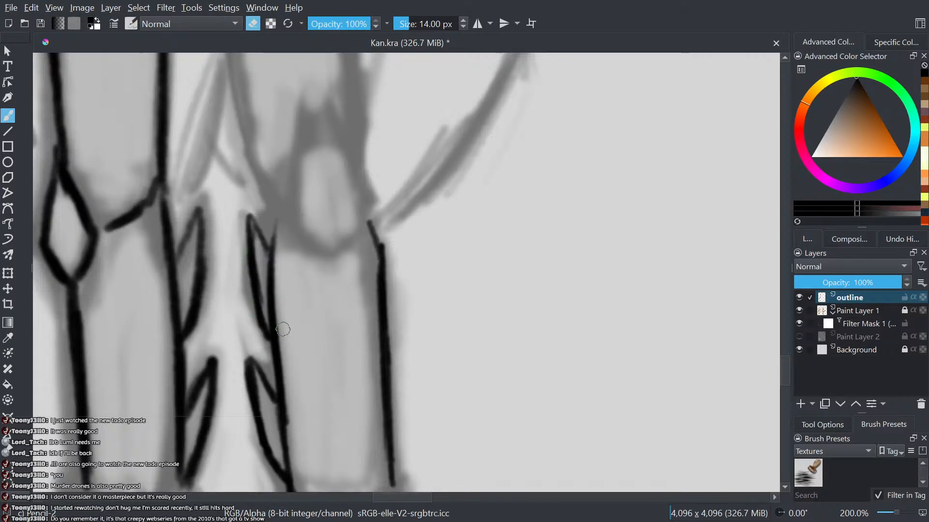
{"action": "key", "text": "e"}
{"action": "mouse_move", "coordinate": [269, 248]}
{"action": "left_mouse_down"}
{"action": "mouse_move", "coordinate": [250, 220]}
{"action": "mouse_move", "coordinate": [266, 330]}
{"action": "left_mouse_up"}
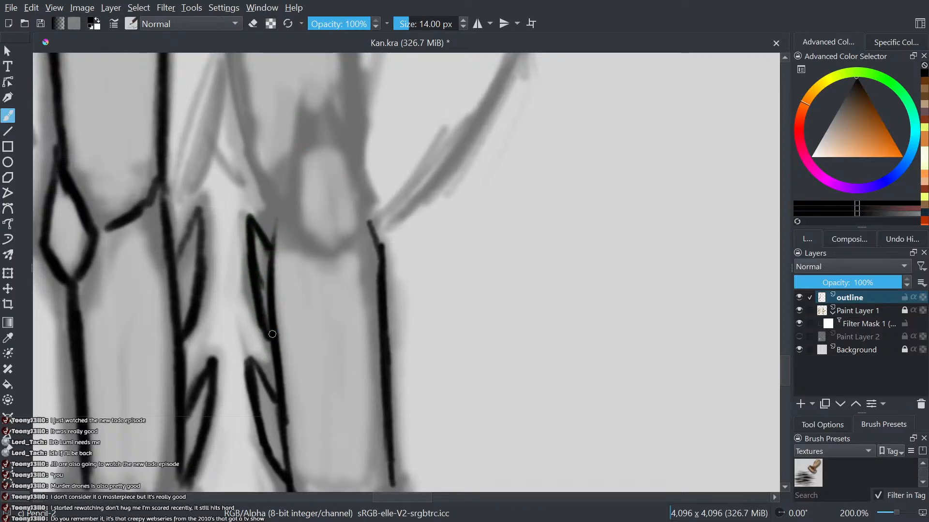
{"action": "key", "text": "e"}
{"action": "left_click_drag", "start_coordinate": [263, 292], "coordinate": [269, 315]}
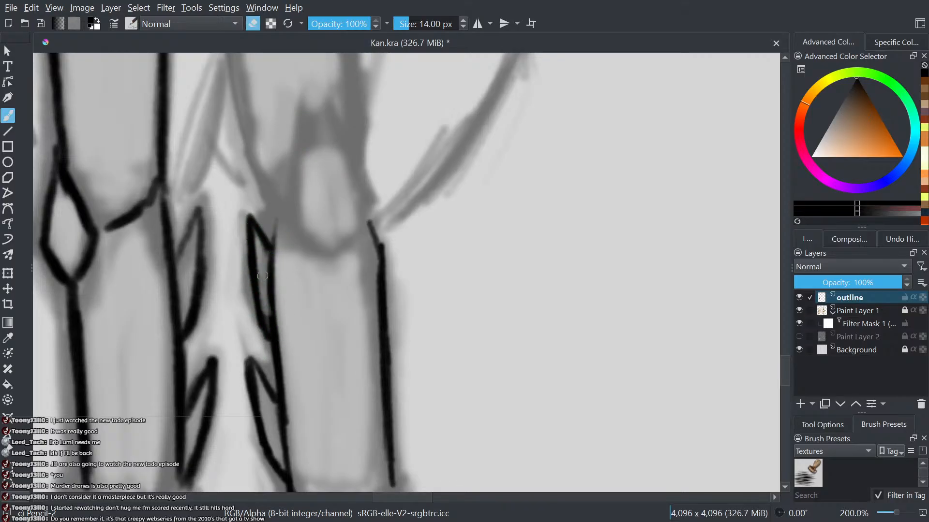
{"action": "left_click_drag", "start_coordinate": [262, 246], "coordinate": [270, 315]}
- Ink the diamond-shaped kneecap of the second leg and the short lines joining the thigh and shin at the inner knee
{"action": "scroll", "coordinate": [274, 206], "scroll_direction": "down", "scroll_amount": 4}
{"action": "left_click_drag", "start_coordinate": [274, 207], "coordinate": [298, 275]}
{"action": "key", "text": "e"}
{"action": "scroll", "coordinate": [323, 269], "scroll_direction": "up", "scroll_amount": 4}
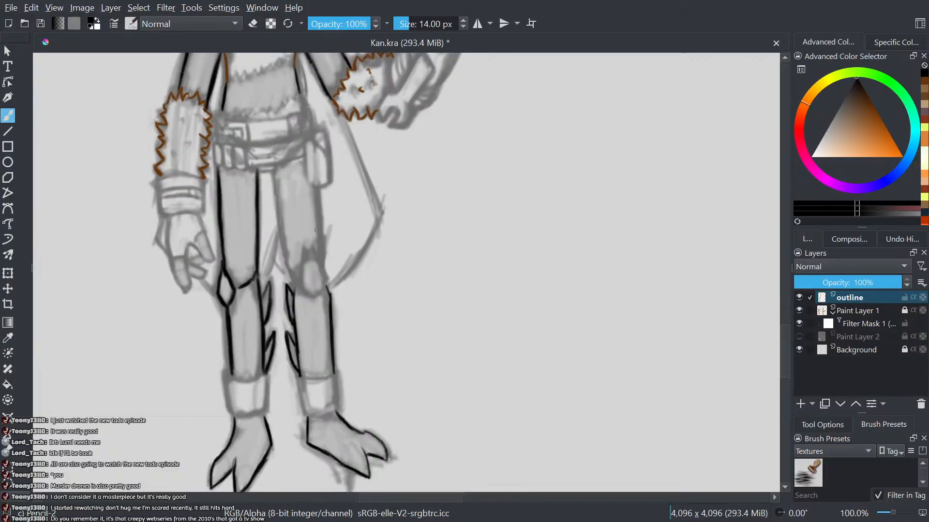
{"action": "mouse_move", "coordinate": [341, 350]}
{"action": "left_mouse_down"}
{"action": "mouse_move", "coordinate": [329, 289]}
{"action": "mouse_move", "coordinate": [296, 333]}
{"action": "mouse_move", "coordinate": [259, 293]}
{"action": "mouse_move", "coordinate": [268, 200]}
{"action": "left_mouse_up"}
{"action": "mouse_move", "coordinate": [331, 279]}
{"action": "left_mouse_down"}
{"action": "mouse_move", "coordinate": [278, 193]}
{"action": "mouse_move", "coordinate": [255, 278]}
{"action": "left_mouse_up"}
{"action": "key", "text": "e"}
{"action": "left_click_drag", "start_coordinate": [264, 211], "coordinate": [252, 283]}
{"action": "key", "text": "e"}
{"action": "mouse_move", "coordinate": [268, 212]}
{"action": "left_mouse_down"}
{"action": "mouse_move", "coordinate": [256, 288]}
{"action": "mouse_move", "coordinate": [241, 285]}
{"action": "mouse_move", "coordinate": [235, 312]}
{"action": "left_mouse_up"}
{"action": "left_click_drag", "start_coordinate": [238, 280], "coordinate": [224, 251]}
{"action": "scroll", "coordinate": [225, 209], "scroll_direction": "down", "scroll_amount": 2}
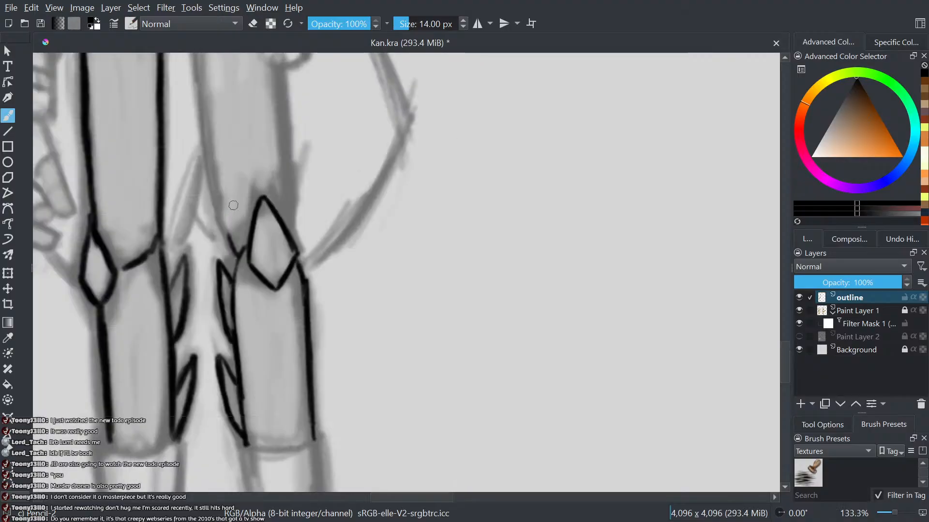
- Ink the inner side of the second thigh in black from the knee up to the belt
{"action": "left_click_drag", "start_coordinate": [300, 322], "coordinate": [392, 464]}
{"action": "scroll", "coordinate": [316, 298], "scroll_direction": "up", "scroll_amount": 2}
{"action": "scroll", "coordinate": [315, 299], "scroll_direction": "down", "scroll_amount": 1}
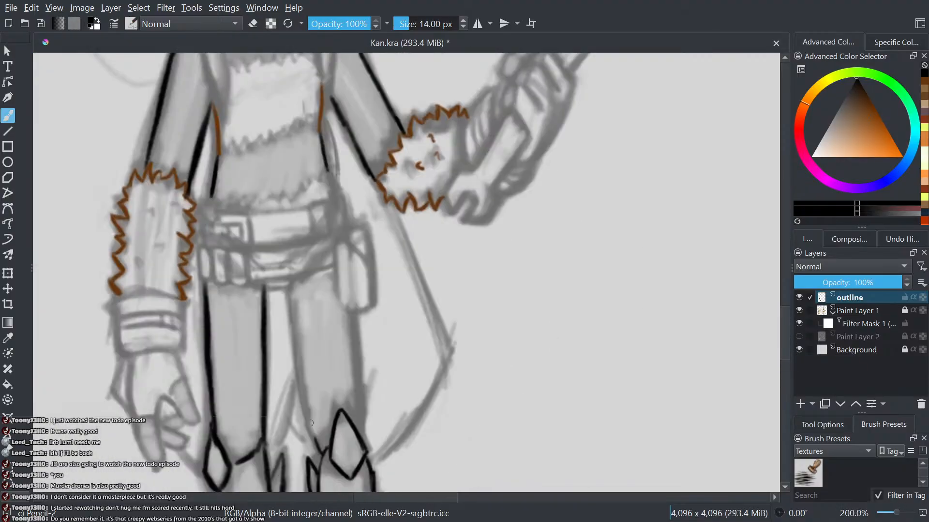
{"action": "left_click_drag", "start_coordinate": [306, 423], "coordinate": [294, 288]}
{"action": "left_click_drag", "start_coordinate": [295, 326], "coordinate": [290, 269]}
- Ink the crotch edge between the two thighs, with short angled creases at both ends
{"action": "scroll", "coordinate": [290, 269], "scroll_direction": "up", "scroll_amount": 4}
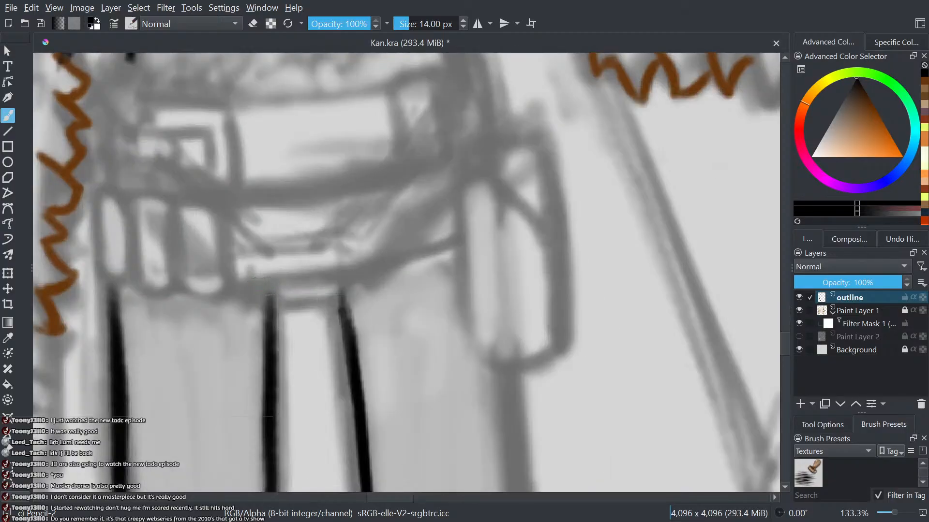
{"action": "mouse_move", "coordinate": [351, 277]}
{"action": "left_mouse_down"}
{"action": "mouse_move", "coordinate": [320, 305]}
{"action": "mouse_move", "coordinate": [239, 316]}
{"action": "mouse_move", "coordinate": [216, 286]}
{"action": "left_mouse_up"}
{"action": "left_click_drag", "start_coordinate": [234, 358], "coordinate": [244, 325]}
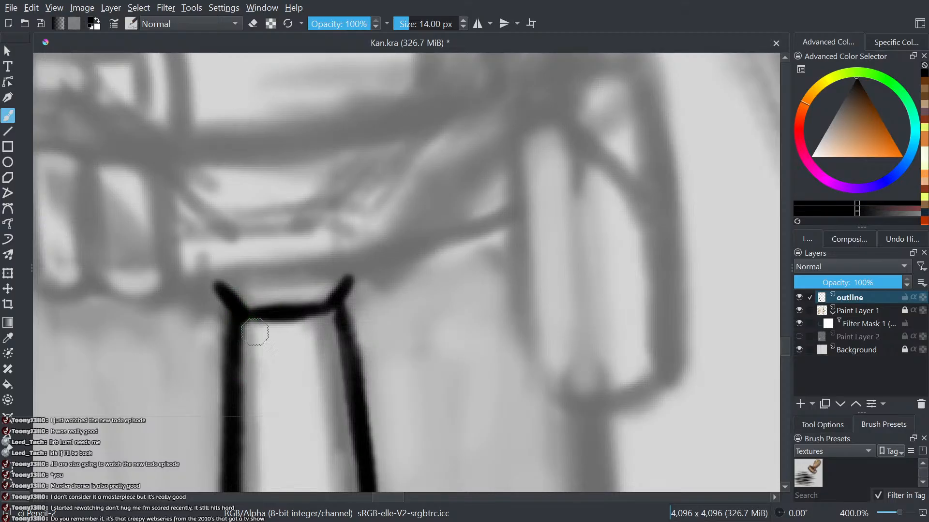
{"action": "mouse_move", "coordinate": [330, 313]}
{"action": "left_mouse_down"}
{"action": "mouse_move", "coordinate": [348, 344]}
{"action": "mouse_move", "coordinate": [288, 296]}
{"action": "left_mouse_up"}
{"action": "scroll", "coordinate": [346, 342], "scroll_direction": "down", "scroll_amount": 5}
- Clean up the lower end of the second thigh's inner outline by erasing stray ink and redrawing a smooth black line
{"action": "scroll", "coordinate": [349, 309], "scroll_direction": "up", "scroll_amount": 2}
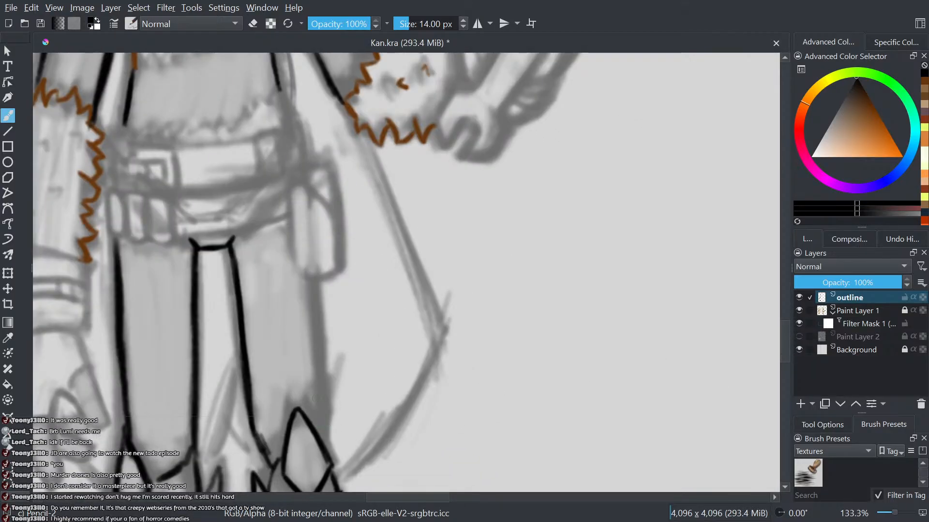
{"action": "left_click_drag", "start_coordinate": [348, 370], "coordinate": [430, 319]}
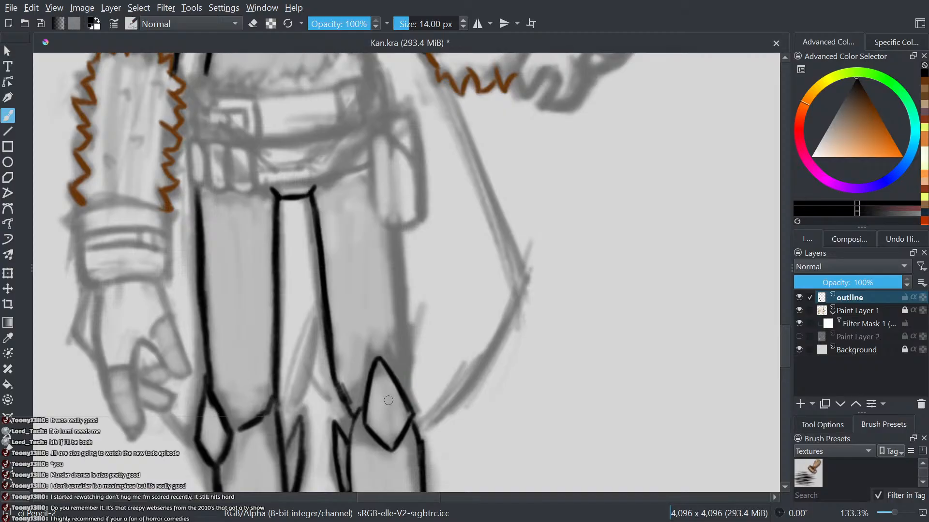
{"action": "scroll", "coordinate": [388, 400], "scroll_direction": "up", "scroll_amount": 1}
{"action": "left_click_drag", "start_coordinate": [388, 393], "coordinate": [424, 307]}
{"action": "scroll", "coordinate": [416, 305], "scroll_direction": "up", "scroll_amount": 1}
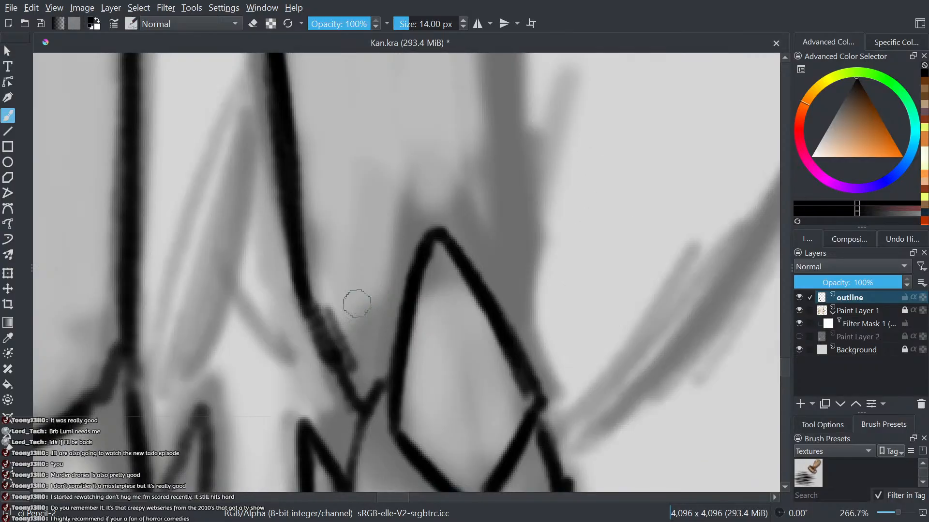
{"action": "key", "text": "e"}
{"action": "left_click_drag", "start_coordinate": [334, 294], "coordinate": [365, 363]}
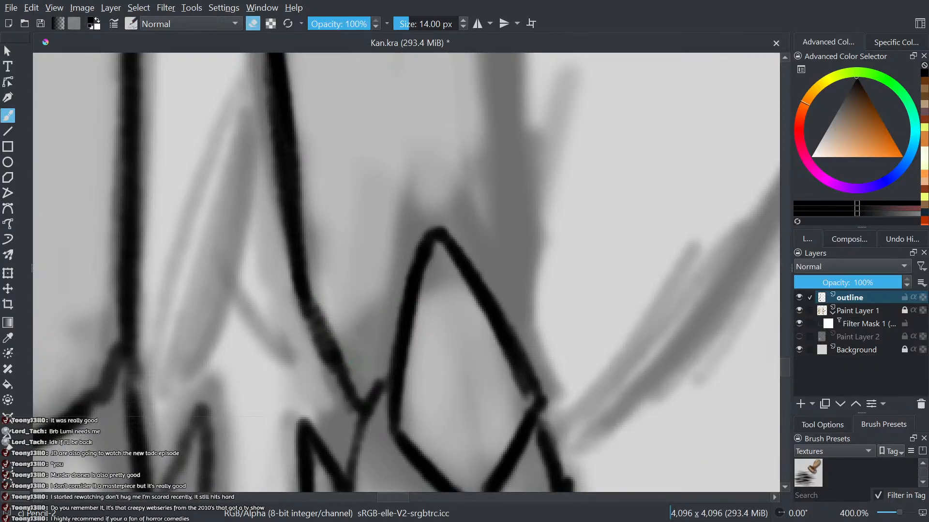
{"action": "key", "text": "e"}
{"action": "left_click_drag", "start_coordinate": [364, 405], "coordinate": [310, 303]}
- Strengthen the inner knee joint beside the kneecap and ink the thigh's outer side from the kneecap up to the hip pouch
{"action": "scroll", "coordinate": [311, 250], "scroll_direction": "down", "scroll_amount": 3}
{"action": "scroll", "coordinate": [311, 250], "scroll_direction": "up", "scroll_amount": 3}
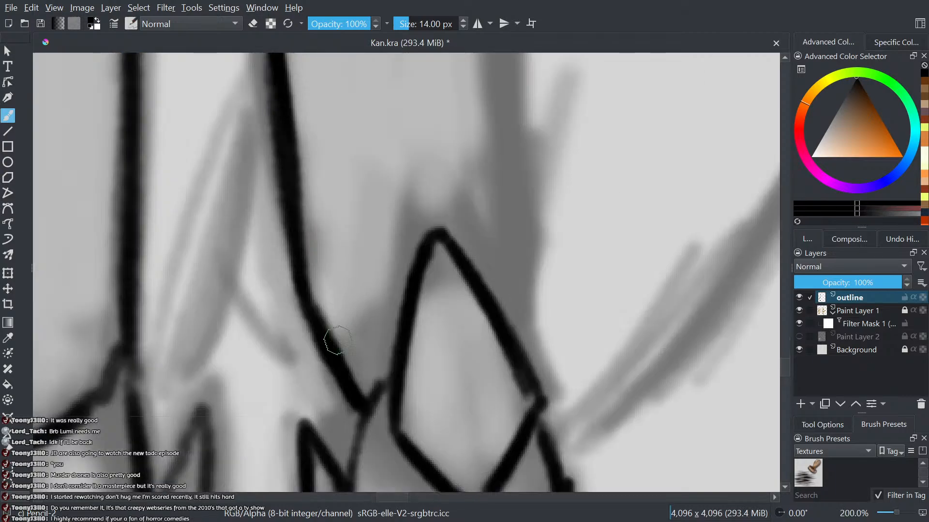
{"action": "mouse_move", "coordinate": [369, 414]}
{"action": "left_mouse_down"}
{"action": "mouse_move", "coordinate": [348, 462]}
{"action": "mouse_move", "coordinate": [393, 369]}
{"action": "left_mouse_up"}
{"action": "scroll", "coordinate": [394, 363], "scroll_direction": "down", "scroll_amount": 3}
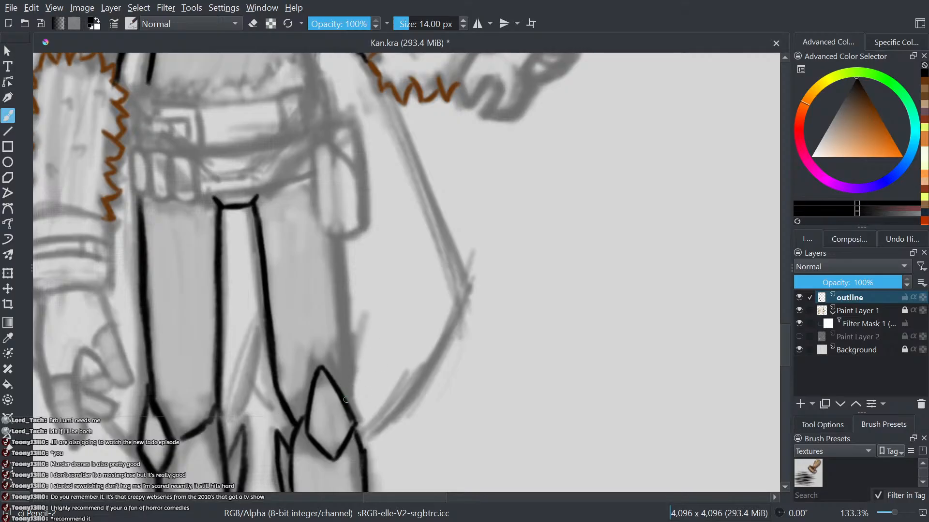
{"action": "left_click_drag", "start_coordinate": [346, 393], "coordinate": [339, 259]}
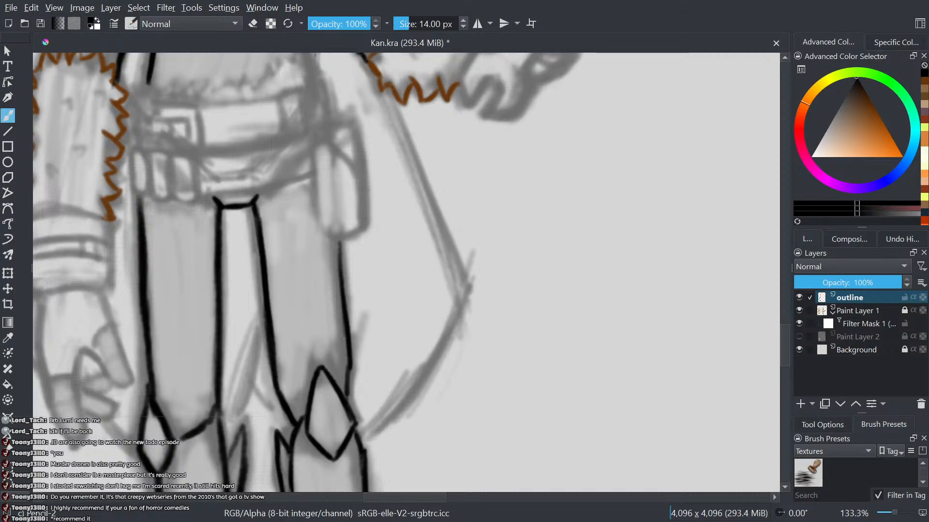
- Examine the whole front-view figure and its upper body to see which parts of the outline are still missing
{"action": "scroll", "coordinate": [244, 244], "scroll_direction": "down", "scroll_amount": 4}
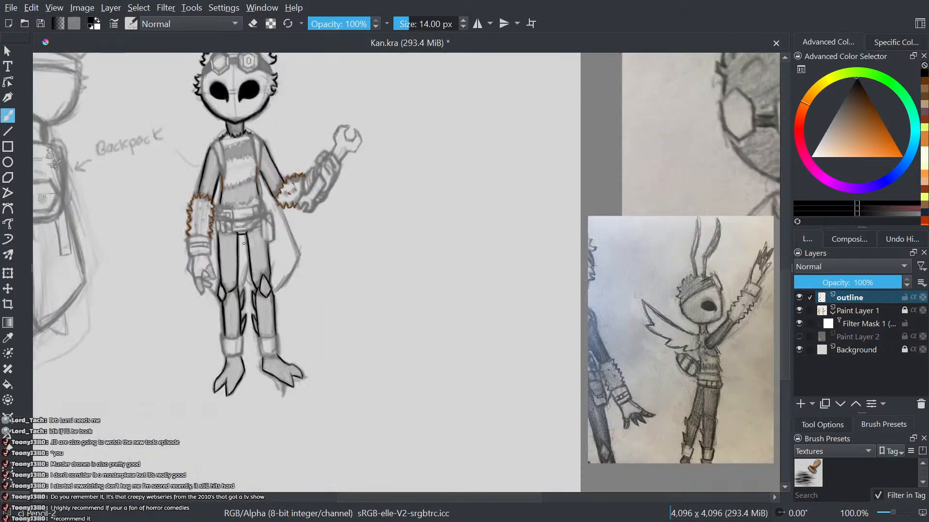
{"action": "left_click_drag", "start_coordinate": [243, 244], "coordinate": [229, 308]}
{"action": "scroll", "coordinate": [223, 285], "scroll_direction": "up", "scroll_amount": 2}
{"action": "left_click_drag", "start_coordinate": [304, 300], "coordinate": [298, 339]}
{"action": "scroll", "coordinate": [303, 329], "scroll_direction": "down", "scroll_amount": 4}
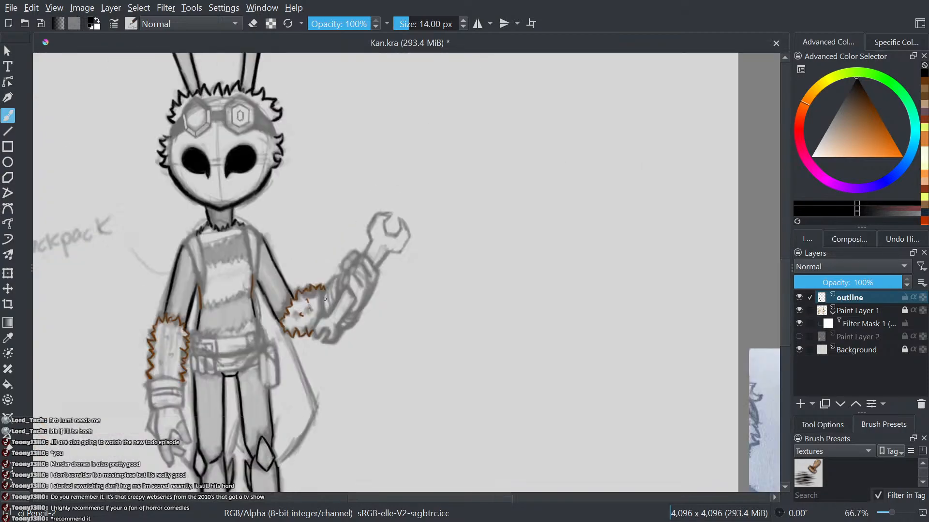
{"action": "scroll", "coordinate": [298, 312], "scroll_direction": "up", "scroll_amount": 4}
{"action": "scroll", "coordinate": [304, 311], "scroll_direction": "down", "scroll_amount": 2}
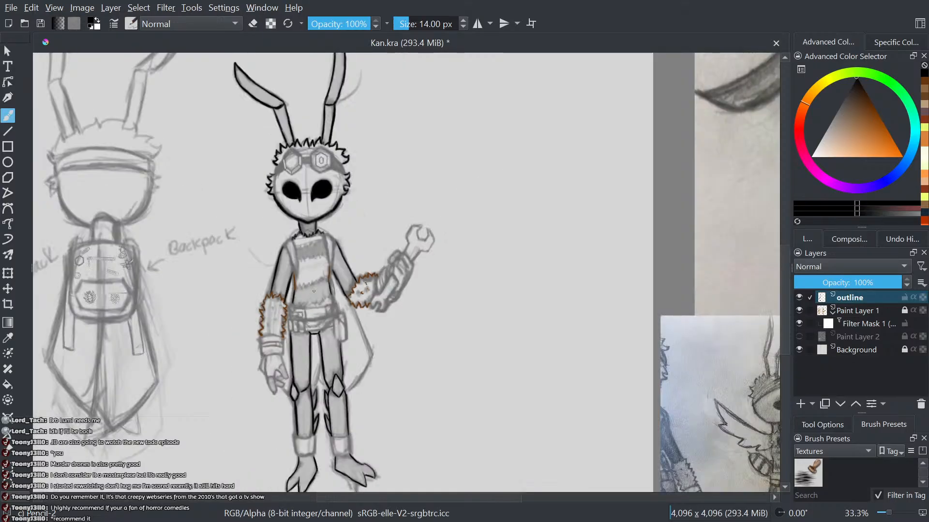
{"action": "scroll", "coordinate": [316, 251], "scroll_direction": "up", "scroll_amount": 3}
{"action": "left_click_drag", "start_coordinate": [316, 251], "coordinate": [304, 301]}
{"action": "scroll", "coordinate": [299, 300], "scroll_direction": "up", "scroll_amount": 3}
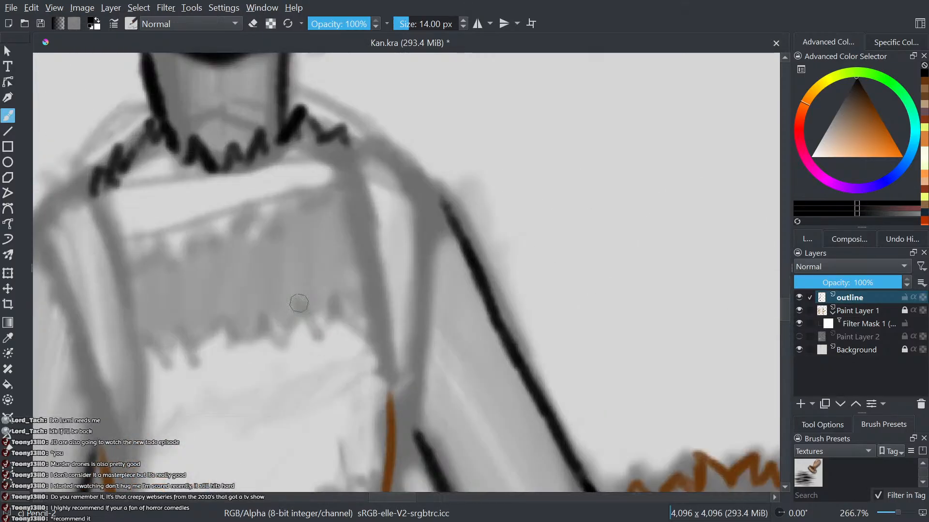
{"action": "scroll", "coordinate": [299, 303], "scroll_direction": "down", "scroll_amount": 3}
{"action": "scroll", "coordinate": [325, 355], "scroll_direction": "up", "scroll_amount": 2}
{"action": "scroll", "coordinate": [319, 373], "scroll_direction": "down", "scroll_amount": 3}
{"action": "left_click_drag", "start_coordinate": [319, 372], "coordinate": [316, 325]}
{"action": "scroll", "coordinate": [316, 325], "scroll_direction": "up", "scroll_amount": 1}
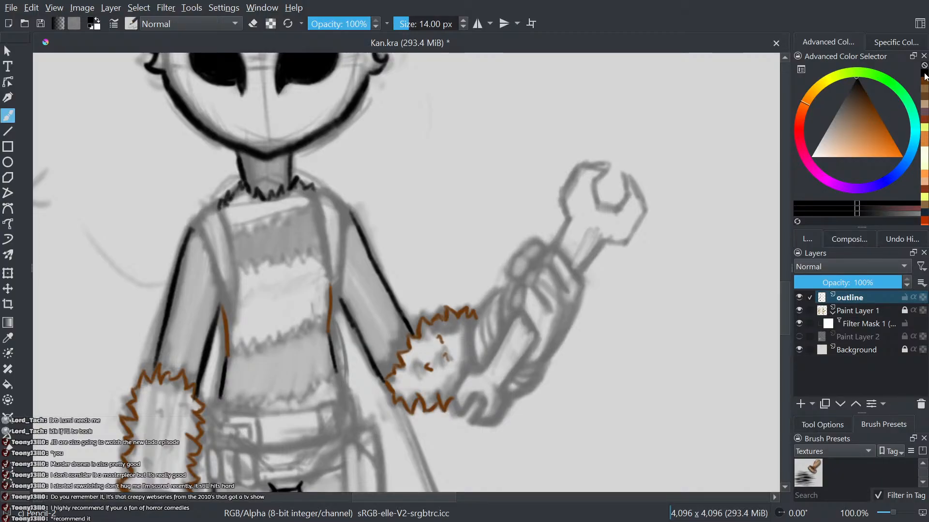
- Sample the brown of the shirt's side outline as the brush color
{"action": "scroll", "coordinate": [346, 269], "scroll_direction": "down", "scroll_amount": 1}
{"action": "scroll", "coordinate": [162, 339], "scroll_direction": "up", "scroll_amount": 1}
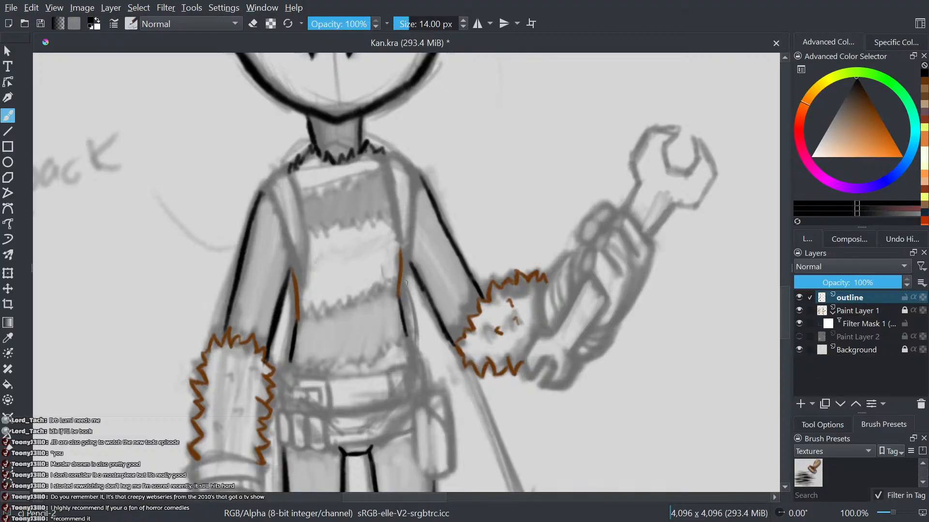
{"action": "scroll", "coordinate": [249, 319], "scroll_direction": "up", "scroll_amount": 1}
{"action": "scroll", "coordinate": [250, 318], "scroll_direction": "up", "scroll_amount": 3}
{"action": "scroll", "coordinate": [556, 244], "scroll_direction": "up", "scroll_amount": 3}
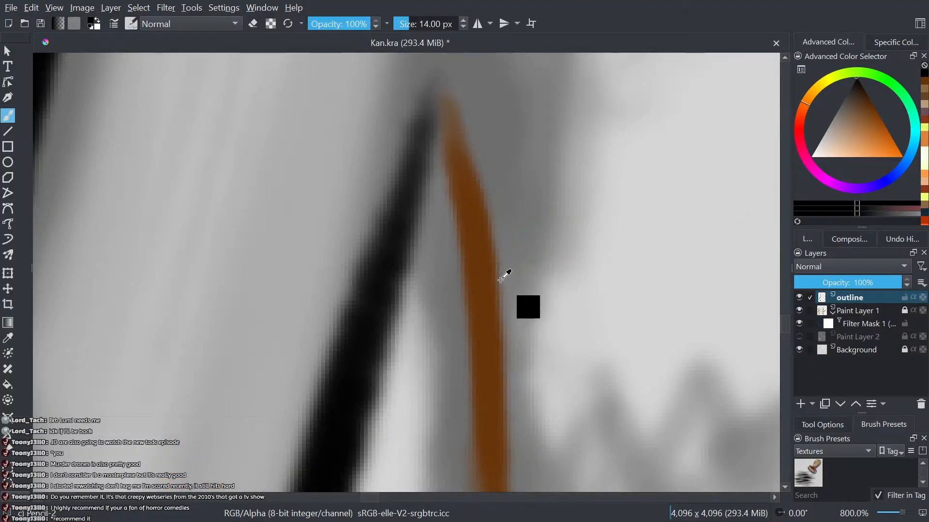
{"action": "left_click", "coordinate": [484, 276], "text": "ctrl"}
- Ink the jagged lower edge of the shirt's light stripe in brown, joining both brown side outlines
{"action": "scroll", "coordinate": [473, 274], "scroll_direction": "down", "scroll_amount": 5}
{"action": "left_click_drag", "start_coordinate": [494, 286], "coordinate": [244, 348]}
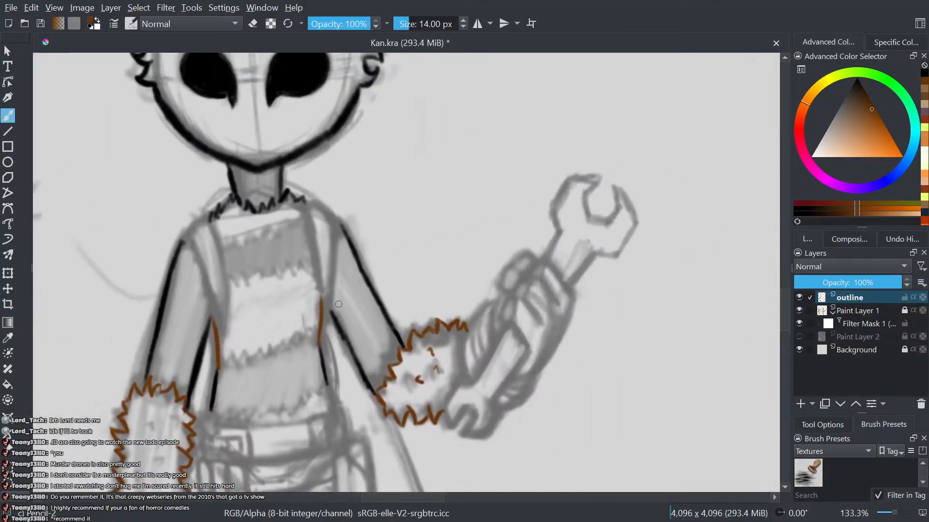
{"action": "scroll", "coordinate": [270, 329], "scroll_direction": "up", "scroll_amount": 2}
{"action": "scroll", "coordinate": [367, 325], "scroll_direction": "up", "scroll_amount": 1}
{"action": "mouse_move", "coordinate": [397, 358]}
{"action": "left_mouse_down"}
{"action": "mouse_move", "coordinate": [380, 360]}
{"action": "mouse_move", "coordinate": [365, 341]}
{"action": "mouse_move", "coordinate": [340, 337]}
{"action": "mouse_move", "coordinate": [288, 399]}
{"action": "mouse_move", "coordinate": [270, 384]}
{"action": "mouse_move", "coordinate": [245, 384]}
{"action": "left_mouse_up"}
{"action": "left_click_drag", "start_coordinate": [279, 356], "coordinate": [390, 314]}
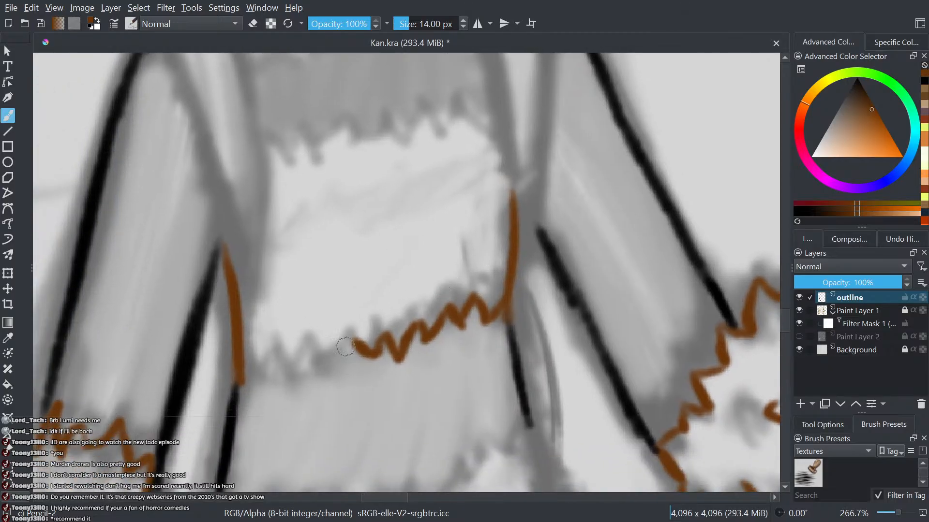
{"action": "mouse_move", "coordinate": [354, 343]}
{"action": "left_mouse_down"}
{"action": "mouse_move", "coordinate": [317, 367]}
{"action": "mouse_move", "coordinate": [303, 352]}
{"action": "mouse_move", "coordinate": [295, 390]}
{"action": "mouse_move", "coordinate": [274, 350]}
{"action": "mouse_move", "coordinate": [277, 365]}
{"action": "mouse_move", "coordinate": [240, 384]}
{"action": "left_mouse_up"}
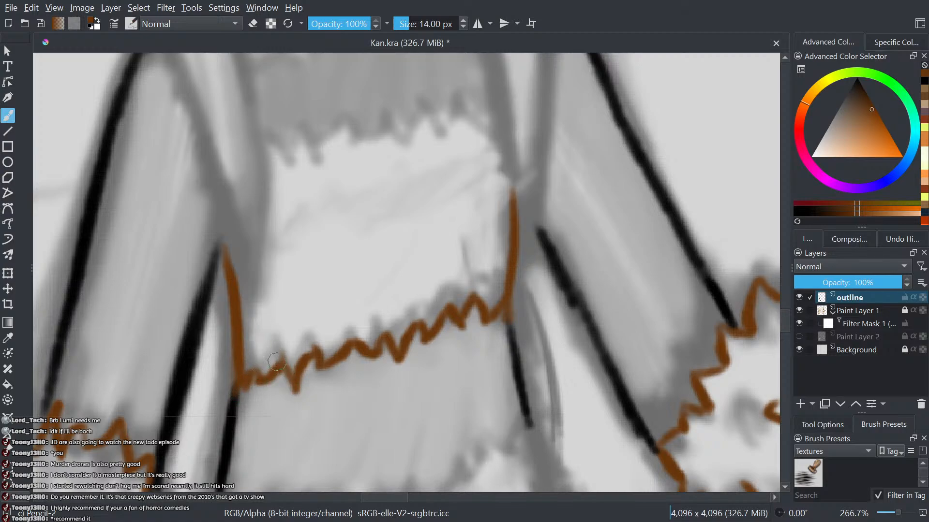
- Ink the jagged upper edge of the shirt's light stripe in brown between the two shoulder straps
{"action": "scroll", "coordinate": [309, 314], "scroll_direction": "down", "scroll_amount": 2}
{"action": "left_click_drag", "start_coordinate": [309, 314], "coordinate": [295, 363]}
{"action": "scroll", "coordinate": [339, 255], "scroll_direction": "up", "scroll_amount": 2}
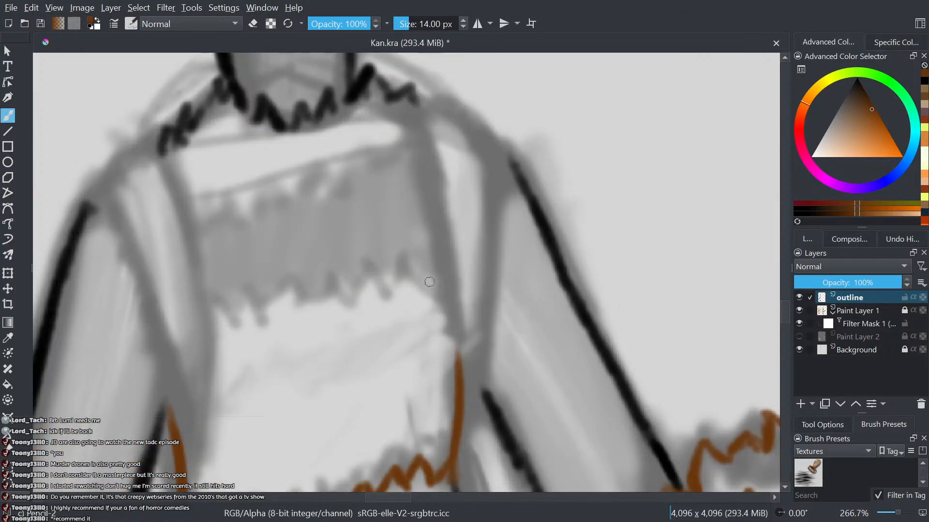
{"action": "mouse_move", "coordinate": [436, 289]}
{"action": "left_mouse_down"}
{"action": "mouse_move", "coordinate": [394, 277]}
{"action": "mouse_move", "coordinate": [387, 297]}
{"action": "mouse_move", "coordinate": [384, 288]}
{"action": "mouse_move", "coordinate": [341, 291]}
{"action": "mouse_move", "coordinate": [307, 310]}
{"action": "mouse_move", "coordinate": [296, 298]}
{"action": "mouse_move", "coordinate": [240, 325]}
{"action": "mouse_move", "coordinate": [280, 306]}
{"action": "mouse_move", "coordinate": [268, 327]}
{"action": "mouse_move", "coordinate": [247, 320]}
{"action": "mouse_move", "coordinate": [266, 327]}
{"action": "mouse_move", "coordinate": [273, 304]}
{"action": "mouse_move", "coordinate": [232, 308]}
{"action": "mouse_move", "coordinate": [220, 322]}
{"action": "mouse_move", "coordinate": [214, 301]}
{"action": "left_mouse_up"}
{"action": "scroll", "coordinate": [214, 300], "scroll_direction": "down", "scroll_amount": 3}
{"action": "scroll", "coordinate": [248, 266], "scroll_direction": "up", "scroll_amount": 1}
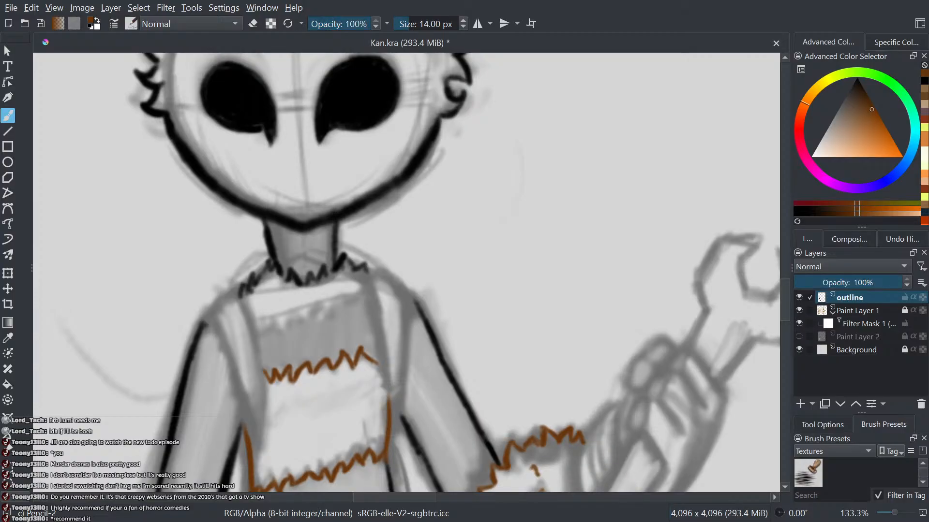
- Ink the jagged top edge of the shirt's dark chest stripe in brown between the two shoulder straps
{"action": "scroll", "coordinate": [668, 81], "scroll_direction": "up", "scroll_amount": 1}
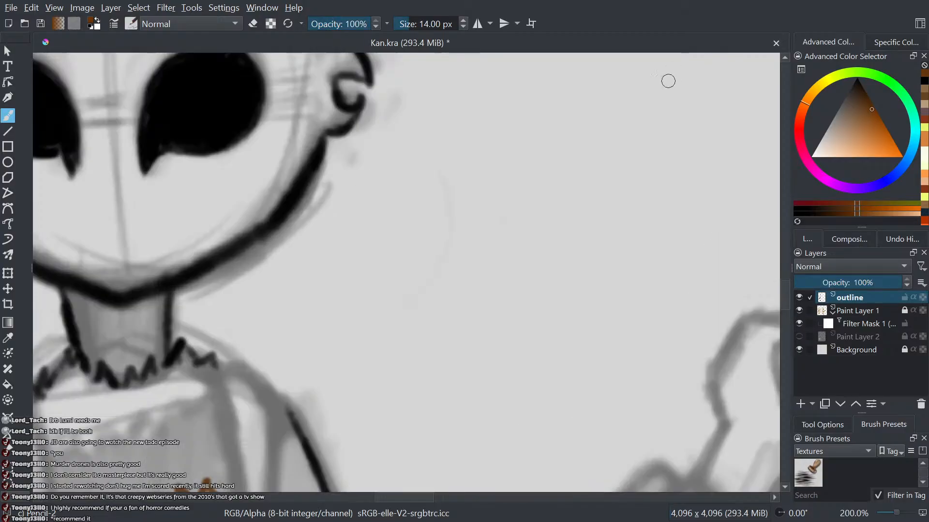
{"action": "left_click_drag", "start_coordinate": [367, 300], "coordinate": [539, 196]}
{"action": "mouse_move", "coordinate": [381, 292]}
{"action": "left_mouse_down"}
{"action": "mouse_move", "coordinate": [365, 309]}
{"action": "mouse_move", "coordinate": [355, 305]}
{"action": "mouse_move", "coordinate": [302, 331]}
{"action": "mouse_move", "coordinate": [293, 320]}
{"action": "mouse_move", "coordinate": [230, 354]}
{"action": "left_mouse_up"}
- Ink the shirt's jagged bottom hem in brown above the belt, with a short slanted stroke at its wrench-arm side
{"action": "scroll", "coordinate": [242, 365], "scroll_direction": "down", "scroll_amount": 3}
{"action": "mouse_move", "coordinate": [290, 353]}
{"action": "left_mouse_down"}
{"action": "mouse_move", "coordinate": [409, 247]}
{"action": "mouse_move", "coordinate": [342, 236]}
{"action": "left_mouse_up"}
{"action": "scroll", "coordinate": [414, 252], "scroll_direction": "down", "scroll_amount": 3}
{"action": "scroll", "coordinate": [341, 235], "scroll_direction": "up", "scroll_amount": 5}
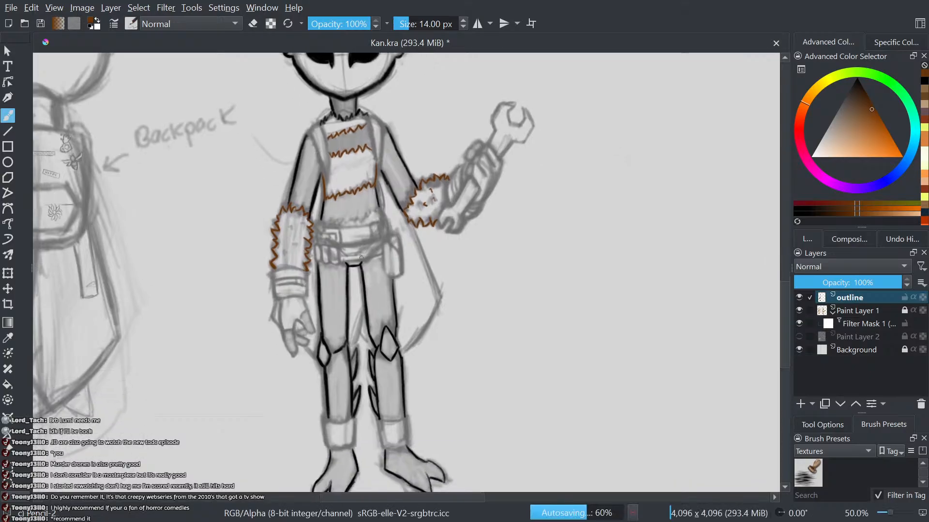
{"action": "scroll", "coordinate": [360, 184], "scroll_direction": "up", "scroll_amount": 2}
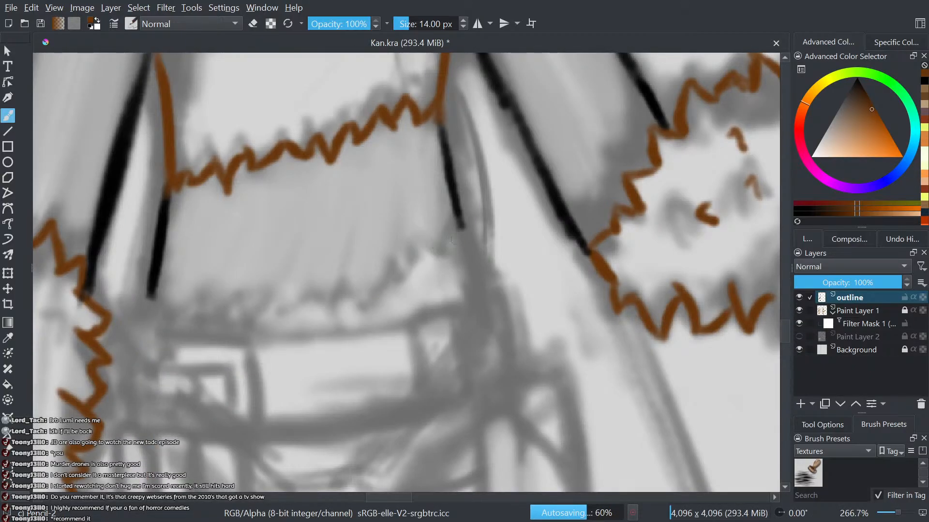
{"action": "mouse_move", "coordinate": [456, 224]}
{"action": "left_mouse_down"}
{"action": "mouse_move", "coordinate": [427, 236]}
{"action": "mouse_move", "coordinate": [447, 248]}
{"action": "left_mouse_up"}
{"action": "left_click_drag", "start_coordinate": [484, 275], "coordinate": [448, 201]}
{"action": "mouse_move", "coordinate": [408, 246]}
{"action": "left_mouse_down"}
{"action": "mouse_move", "coordinate": [372, 290]}
{"action": "mouse_move", "coordinate": [325, 304]}
{"action": "mouse_move", "coordinate": [288, 296]}
{"action": "mouse_move", "coordinate": [235, 314]}
{"action": "mouse_move", "coordinate": [208, 298]}
{"action": "mouse_move", "coordinate": [151, 311]}
{"action": "mouse_move", "coordinate": [145, 329]}
{"action": "left_mouse_up"}
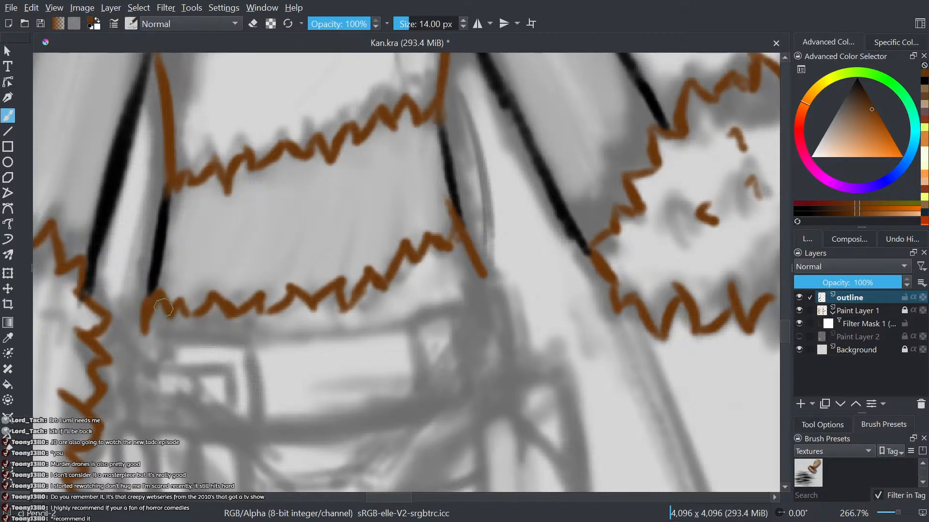
{"action": "scroll", "coordinate": [180, 302], "scroll_direction": "down", "scroll_amount": 2}
- Switch the brush color to black and ink the outermost of the three small belt pouches beside the lowered arm
{"action": "left_click_drag", "start_coordinate": [181, 303], "coordinate": [258, 268]}
{"action": "scroll", "coordinate": [258, 267], "scroll_direction": "up", "scroll_amount": 1}
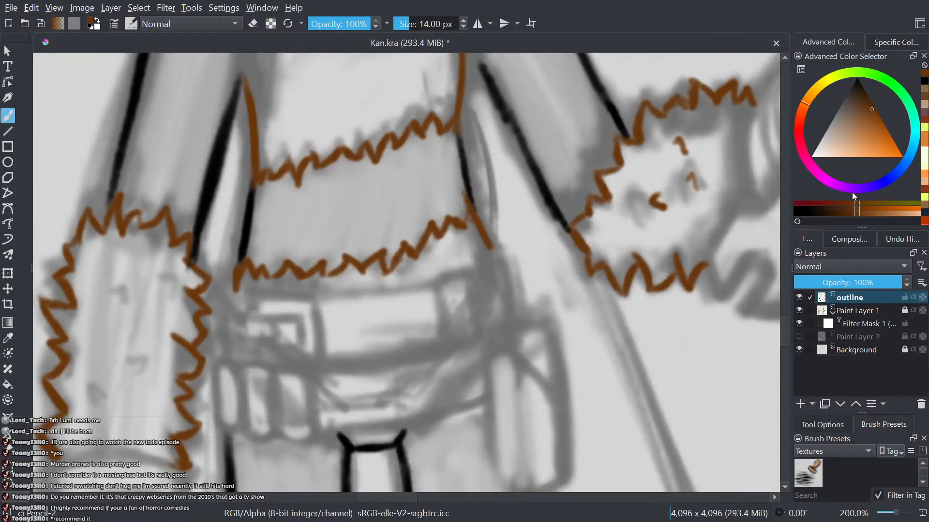
{"action": "left_click", "coordinate": [798, 213]}
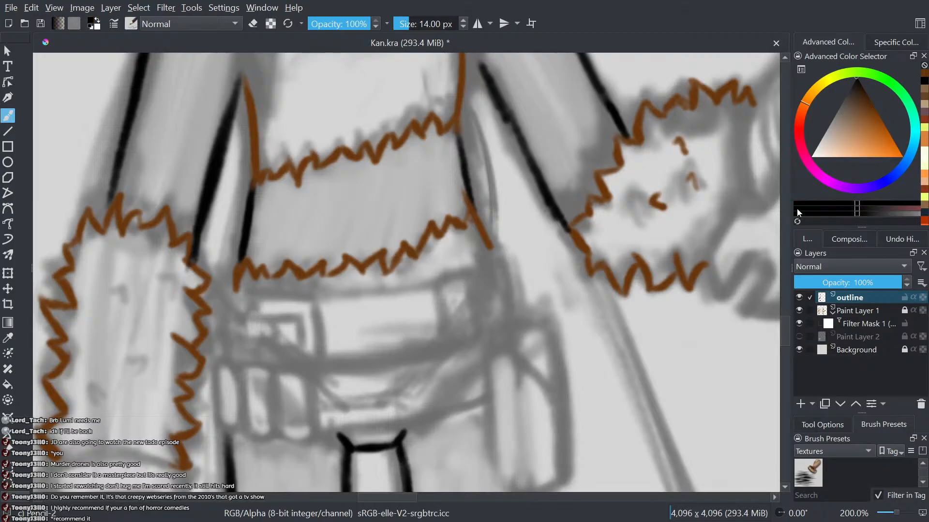
{"action": "left_click_drag", "start_coordinate": [548, 382], "coordinate": [545, 335]}
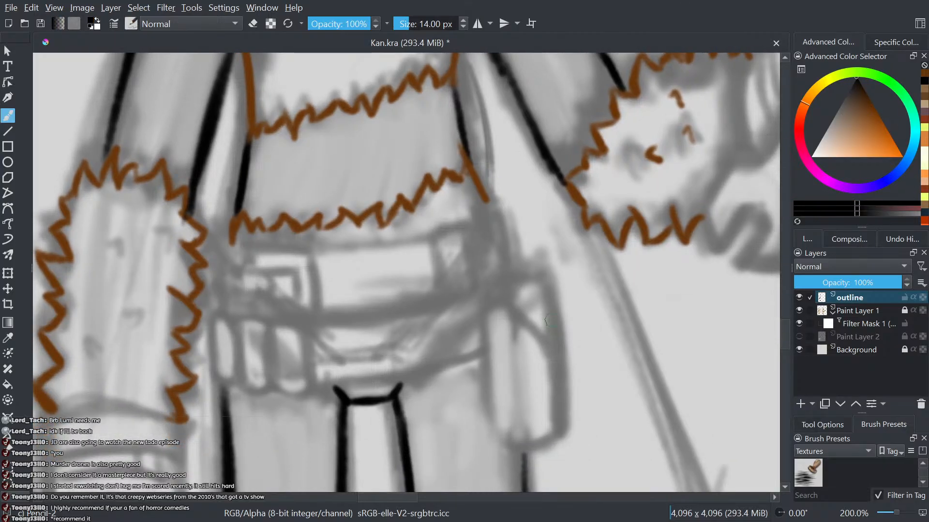
{"action": "scroll", "coordinate": [547, 320], "scroll_direction": "down", "scroll_amount": 5}
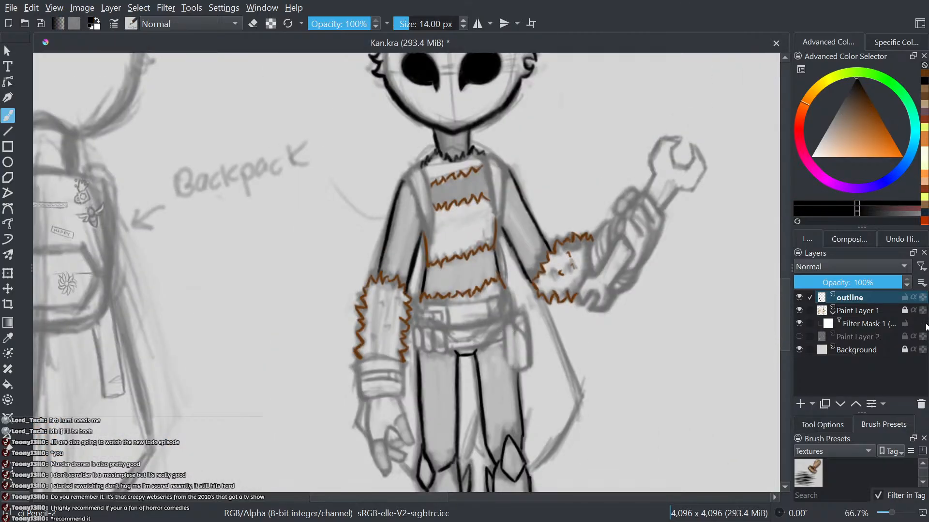
{"action": "scroll", "coordinate": [461, 341], "scroll_direction": "up", "scroll_amount": 8}
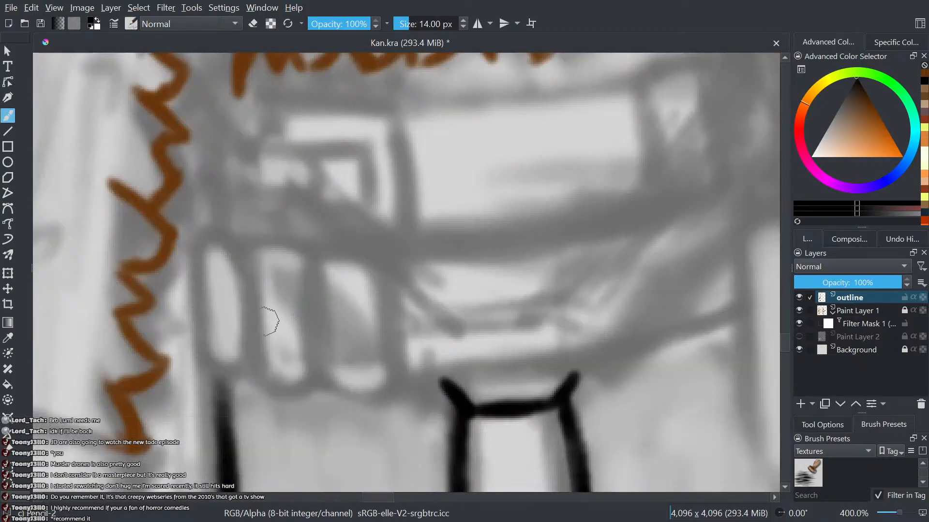
{"action": "mouse_move", "coordinate": [244, 305]}
{"action": "left_mouse_down"}
{"action": "mouse_move", "coordinate": [252, 371]}
{"action": "mouse_move", "coordinate": [239, 253]}
{"action": "mouse_move", "coordinate": [212, 238]}
{"action": "mouse_move", "coordinate": [190, 314]}
{"action": "mouse_move", "coordinate": [249, 371]}
{"action": "mouse_move", "coordinate": [204, 359]}
{"action": "left_mouse_up"}
- Ink the bottom, top and side of the middle belt pouch in black, adjoining the outermost pouch
{"action": "scroll", "coordinate": [217, 344], "scroll_direction": "down", "scroll_amount": 2}
{"action": "scroll", "coordinate": [224, 343], "scroll_direction": "up", "scroll_amount": 3}
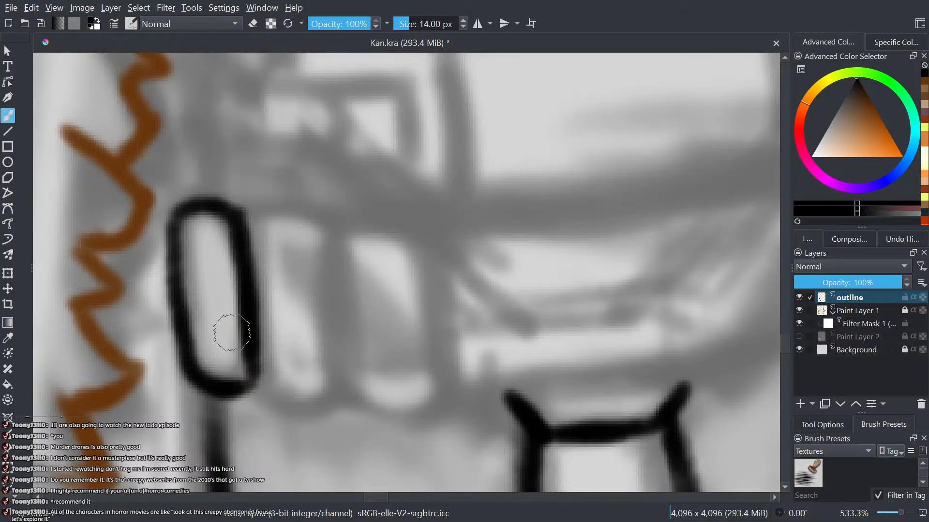
{"action": "left_click_drag", "start_coordinate": [249, 355], "coordinate": [343, 390]}
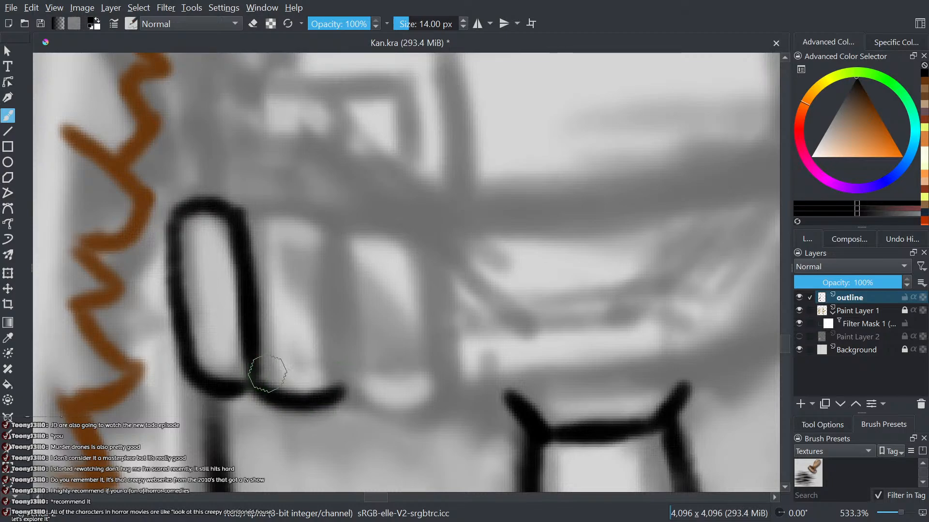
{"action": "mouse_move", "coordinate": [320, 223]}
{"action": "left_mouse_down"}
{"action": "mouse_move", "coordinate": [240, 214]}
{"action": "mouse_move", "coordinate": [329, 222]}
{"action": "left_mouse_up"}
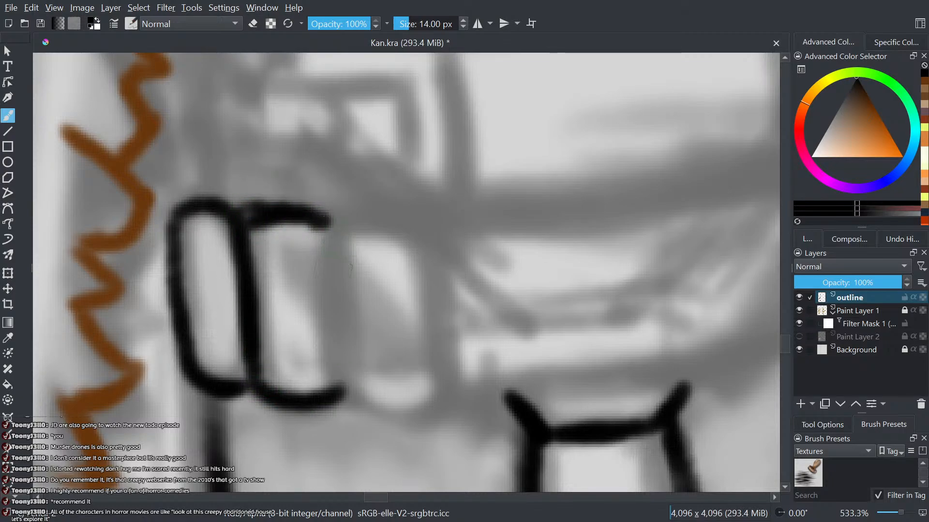
{"action": "key", "text": "e"}
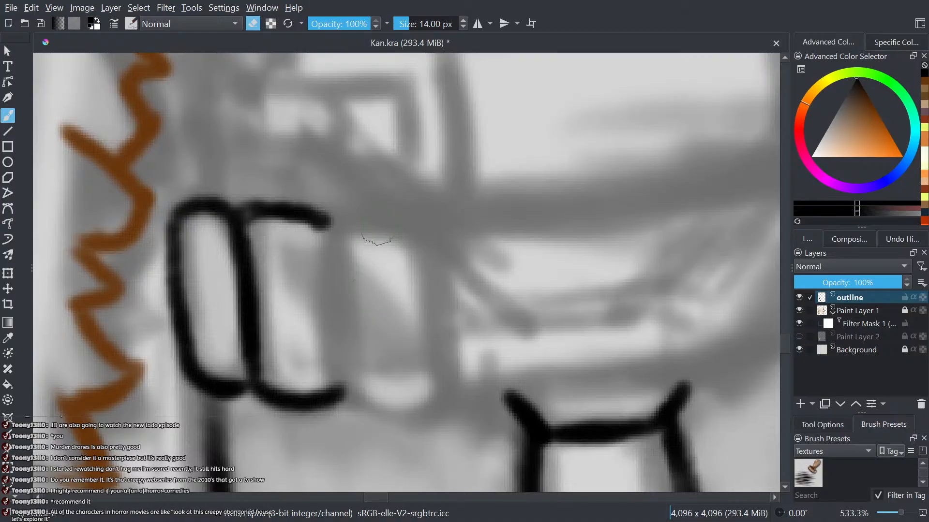
{"action": "key", "text": "e"}
{"action": "left_click_drag", "start_coordinate": [339, 387], "coordinate": [321, 215]}
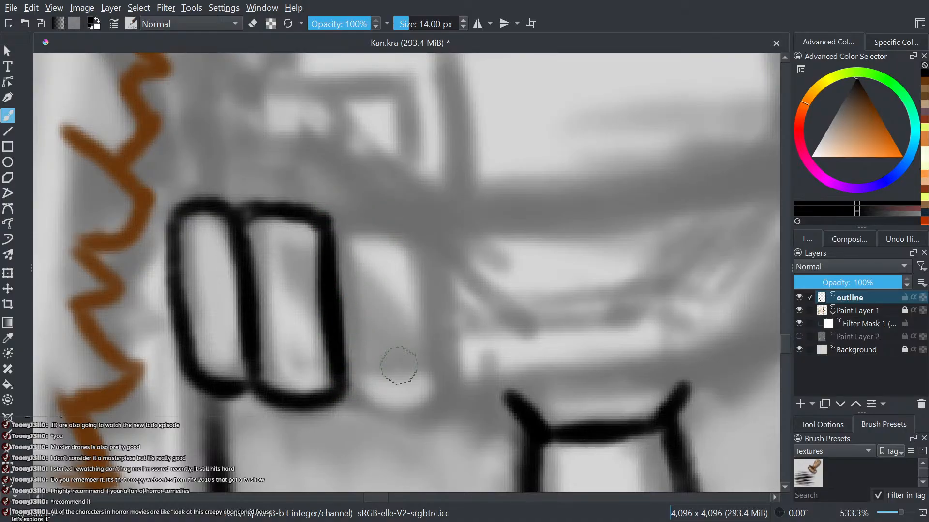
- Ink the third belt pouch in black and clean up the divider beside the middle pouch with the eraser
{"action": "mouse_move", "coordinate": [342, 385]}
{"action": "left_mouse_down"}
{"action": "mouse_move", "coordinate": [390, 386]}
{"action": "mouse_move", "coordinate": [395, 408]}
{"action": "mouse_move", "coordinate": [436, 390]}
{"action": "mouse_move", "coordinate": [445, 358]}
{"action": "mouse_move", "coordinate": [444, 367]}
{"action": "mouse_move", "coordinate": [432, 261]}
{"action": "left_mouse_up"}
{"action": "mouse_move", "coordinate": [443, 382]}
{"action": "left_mouse_down"}
{"action": "mouse_move", "coordinate": [426, 220]}
{"action": "mouse_move", "coordinate": [401, 206]}
{"action": "mouse_move", "coordinate": [343, 209]}
{"action": "mouse_move", "coordinate": [327, 234]}
{"action": "left_mouse_up"}
{"action": "left_click_drag", "start_coordinate": [422, 215], "coordinate": [328, 231]}
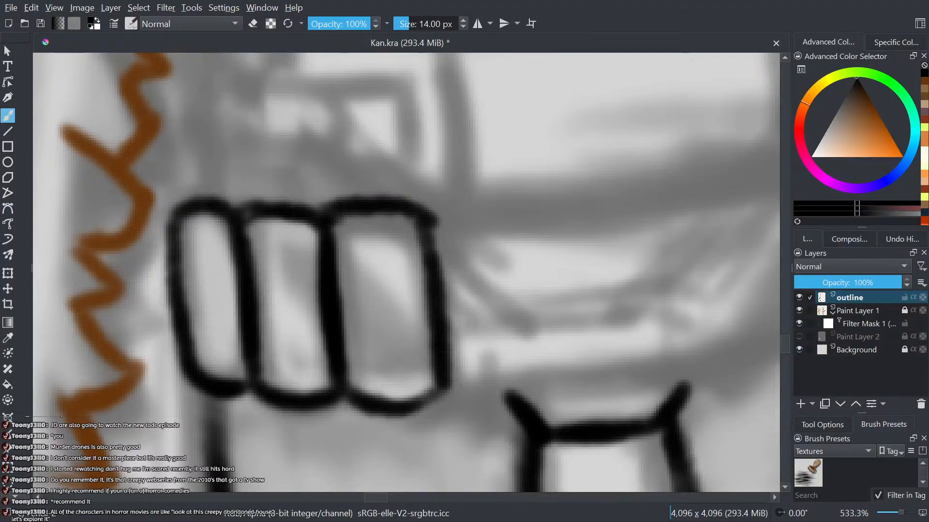
{"action": "left_click_drag", "start_coordinate": [324, 354], "coordinate": [315, 278]}
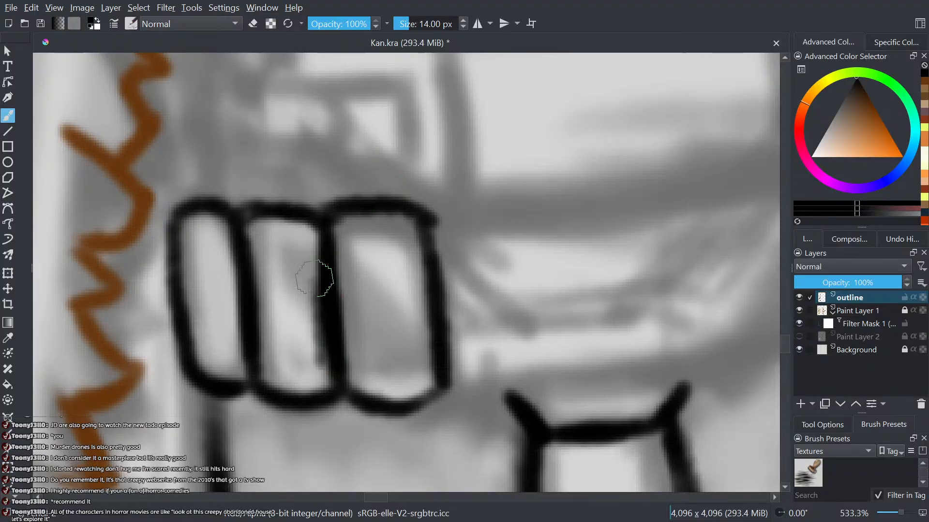
{"action": "key", "text": "e"}
{"action": "mouse_move", "coordinate": [322, 341]}
{"action": "left_mouse_down"}
{"action": "mouse_move", "coordinate": [311, 286]}
{"action": "mouse_move", "coordinate": [320, 272]}
{"action": "left_mouse_up"}
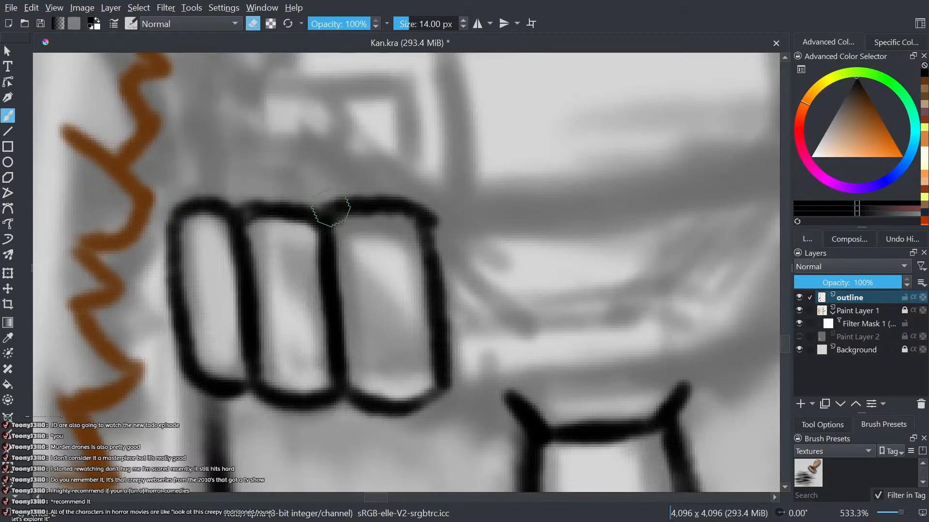
- Ink the long pouch hanging from the belt on the wrench-arm side in black with the brush
{"action": "scroll", "coordinate": [483, 473], "scroll_direction": "down", "scroll_amount": 4}
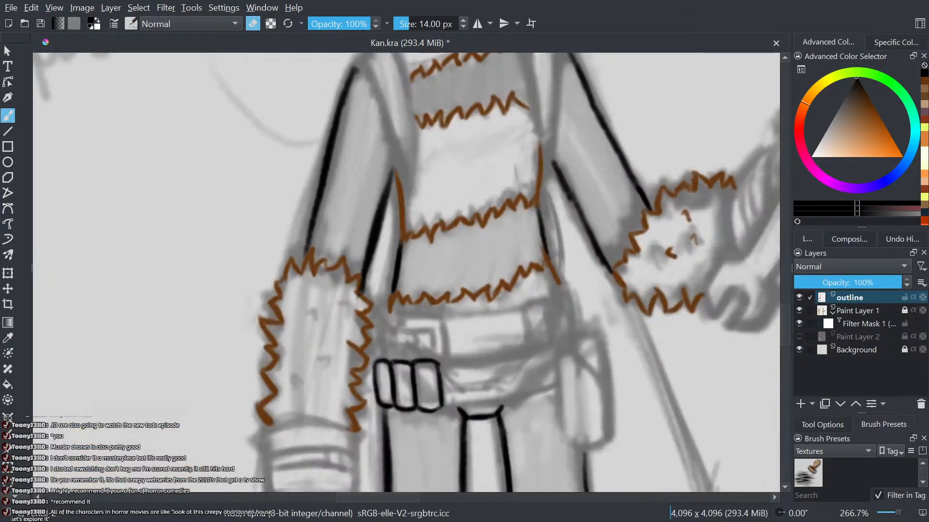
{"action": "left_click_drag", "start_coordinate": [604, 389], "coordinate": [489, 329]}
{"action": "scroll", "coordinate": [528, 376], "scroll_direction": "up", "scroll_amount": 1}
{"action": "scroll", "coordinate": [527, 354], "scroll_direction": "up", "scroll_amount": 1}
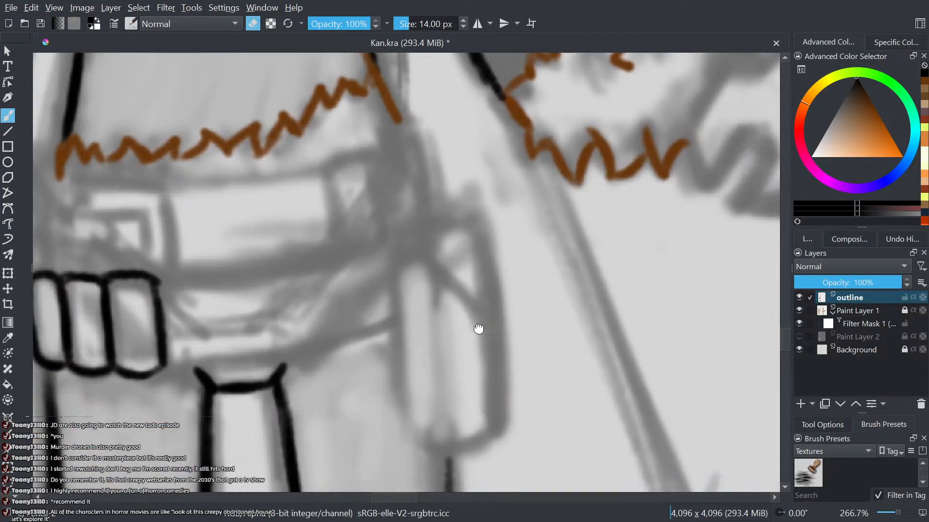
{"action": "key", "text": "e"}
{"action": "mouse_move", "coordinate": [507, 420]}
{"action": "left_mouse_down"}
{"action": "mouse_move", "coordinate": [452, 446]}
{"action": "mouse_move", "coordinate": [411, 435]}
{"action": "mouse_move", "coordinate": [395, 261]}
{"action": "mouse_move", "coordinate": [439, 183]}
{"action": "left_mouse_up"}
- Sample the orange swatch from the canvas palette and darken it to a deep brown for the brush color
{"action": "scroll", "coordinate": [409, 246], "scroll_direction": "down", "scroll_amount": 3}
{"action": "scroll", "coordinate": [352, 298], "scroll_direction": "down", "scroll_amount": 3}
{"action": "mouse_move", "coordinate": [352, 297]}
{"action": "left_mouse_down"}
{"action": "mouse_move", "coordinate": [366, 243]}
{"action": "mouse_move", "coordinate": [351, 286]}
{"action": "left_mouse_up"}
{"action": "scroll", "coordinate": [369, 350], "scroll_direction": "up", "scroll_amount": 2}
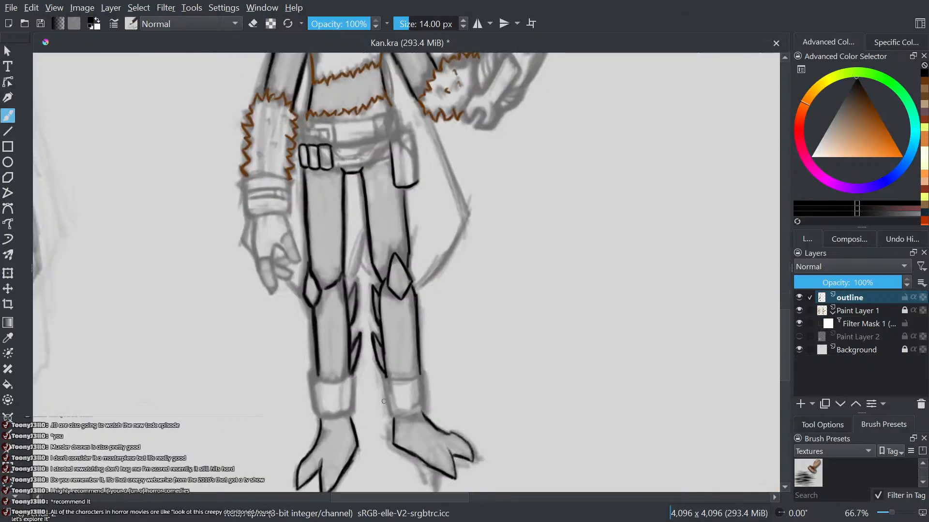
{"action": "left_click_drag", "start_coordinate": [371, 316], "coordinate": [400, 428]}
{"action": "scroll", "coordinate": [401, 271], "scroll_direction": "up", "scroll_amount": 1}
{"action": "left_click_drag", "start_coordinate": [457, 108], "coordinate": [398, 282]}
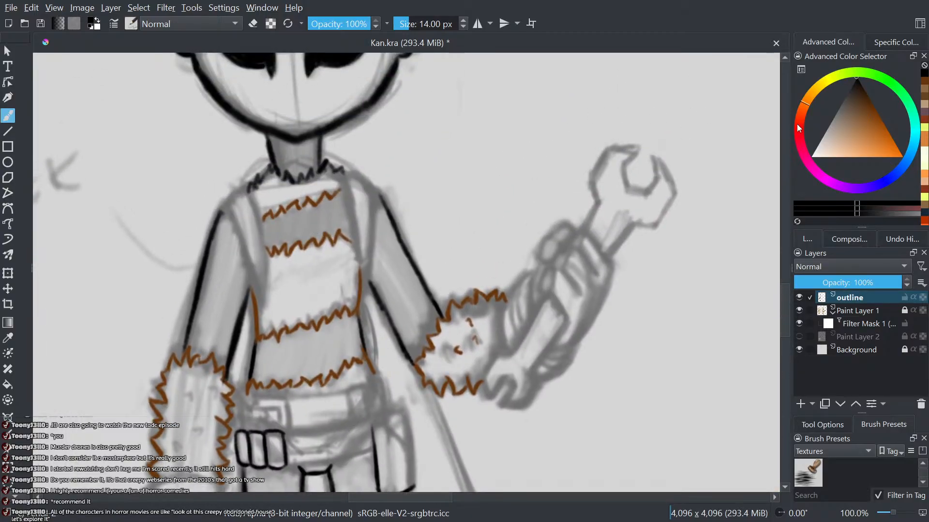
{"action": "scroll", "coordinate": [645, 168], "scroll_direction": "down", "scroll_amount": 3}
{"action": "left_click_drag", "start_coordinate": [644, 168], "coordinate": [512, 366]}
{"action": "scroll", "coordinate": [619, 221], "scroll_direction": "up", "scroll_amount": 1}
{"action": "left_click_drag", "start_coordinate": [620, 222], "coordinate": [396, 361]}
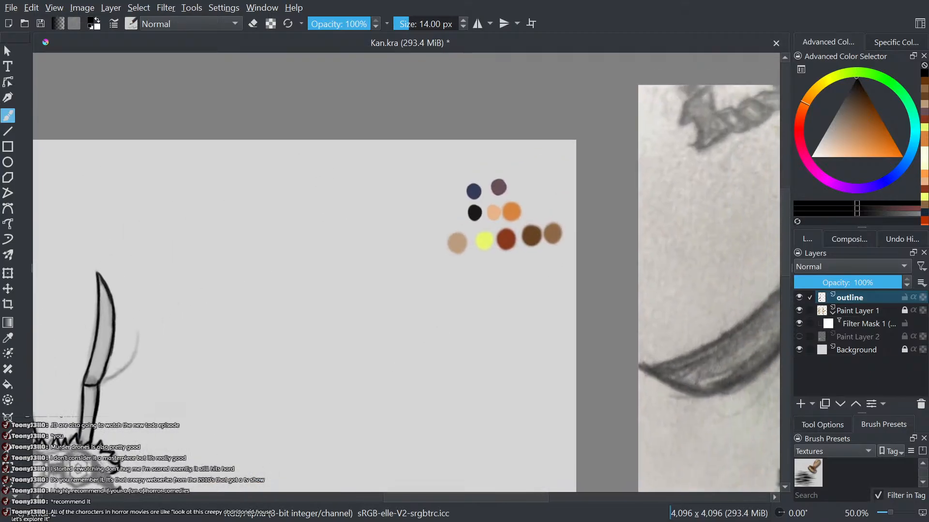
{"action": "scroll", "coordinate": [520, 211], "scroll_direction": "up", "scroll_amount": 1}
{"action": "left_click", "coordinate": [508, 213], "text": "ctrl"}
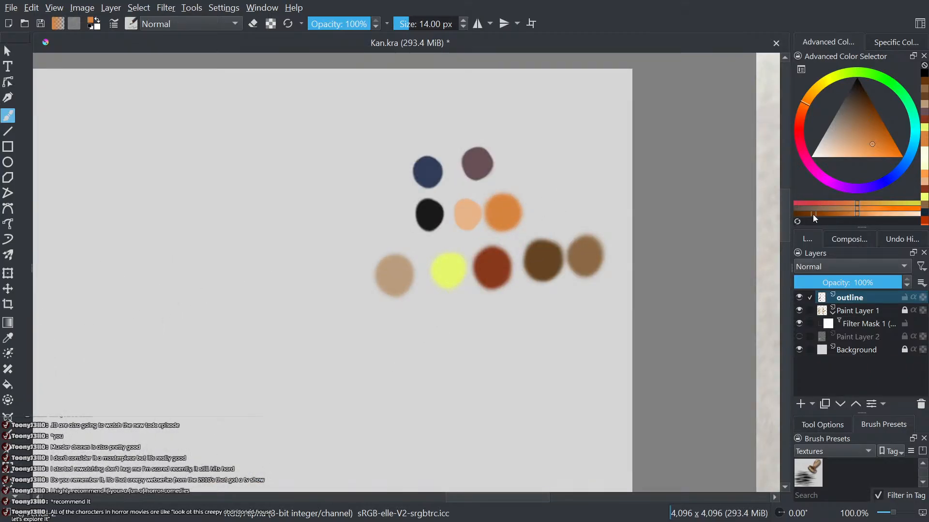
{"action": "left_click_drag", "start_coordinate": [813, 213], "coordinate": [762, 217]}
- Return to the front-view figure and clear the color history
{"action": "scroll", "coordinate": [381, 291], "scroll_direction": "down", "scroll_amount": 4}
{"action": "left_click_drag", "start_coordinate": [390, 278], "coordinate": [502, 112]}
{"action": "scroll", "coordinate": [359, 309], "scroll_direction": "up", "scroll_amount": 1}
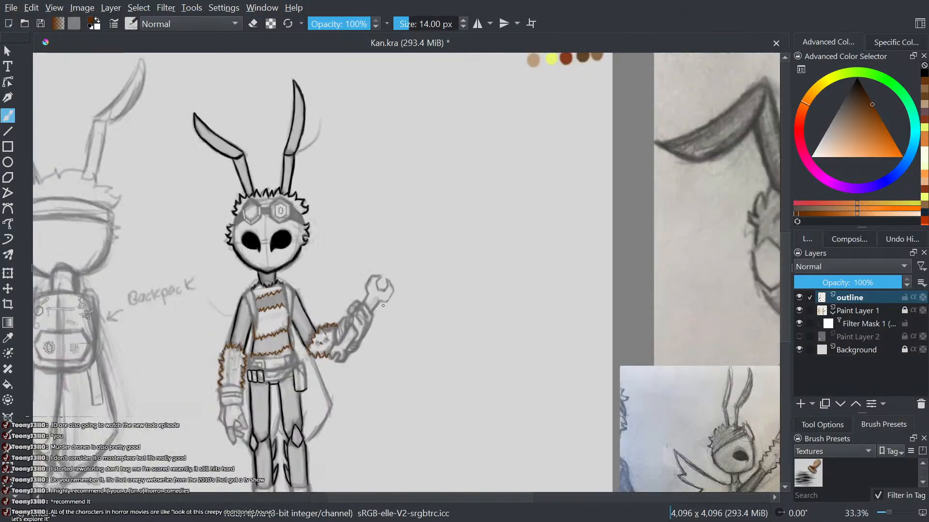
{"action": "left_click_drag", "start_coordinate": [355, 345], "coordinate": [490, 272]}
{"action": "scroll", "coordinate": [380, 339], "scroll_direction": "up", "scroll_amount": 1}
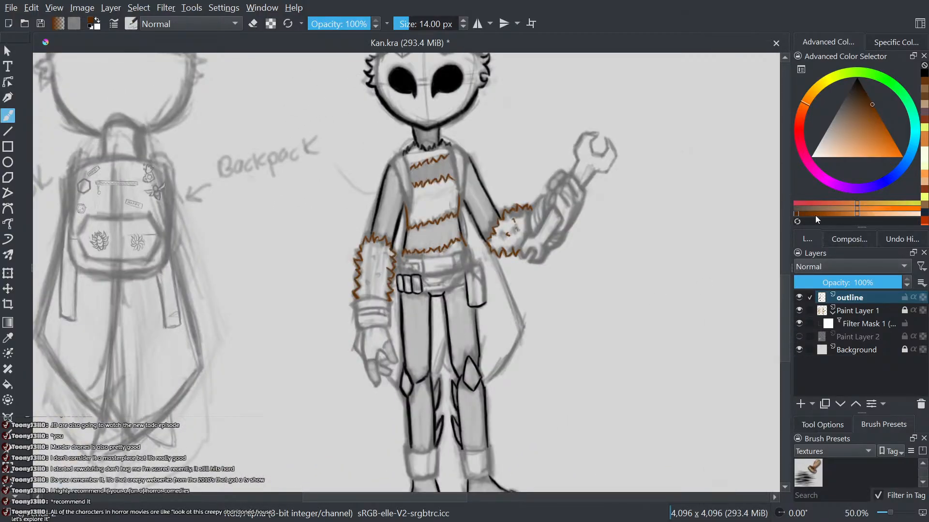
{"action": "left_click", "coordinate": [924, 66]}
- Ink the shoulder strap on the lowered-arm side and the outer edge of the opposite strap in dark brown
{"action": "scroll", "coordinate": [401, 382], "scroll_direction": "up", "scroll_amount": 2}
{"action": "left_click_drag", "start_coordinate": [444, 305], "coordinate": [410, 495]}
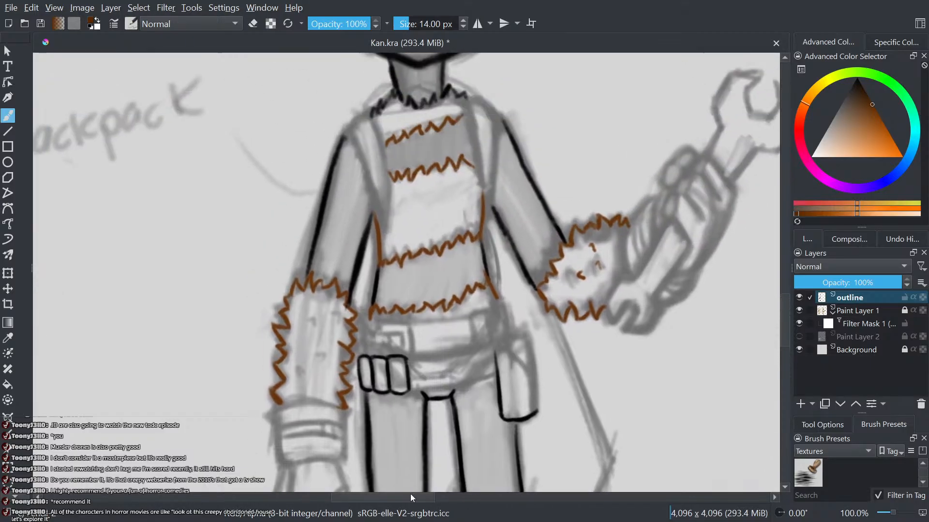
{"action": "scroll", "coordinate": [444, 381], "scroll_direction": "up", "scroll_amount": 1}
{"action": "scroll", "coordinate": [414, 202], "scroll_direction": "down", "scroll_amount": 4}
{"action": "scroll", "coordinate": [301, 393], "scroll_direction": "up", "scroll_amount": 4}
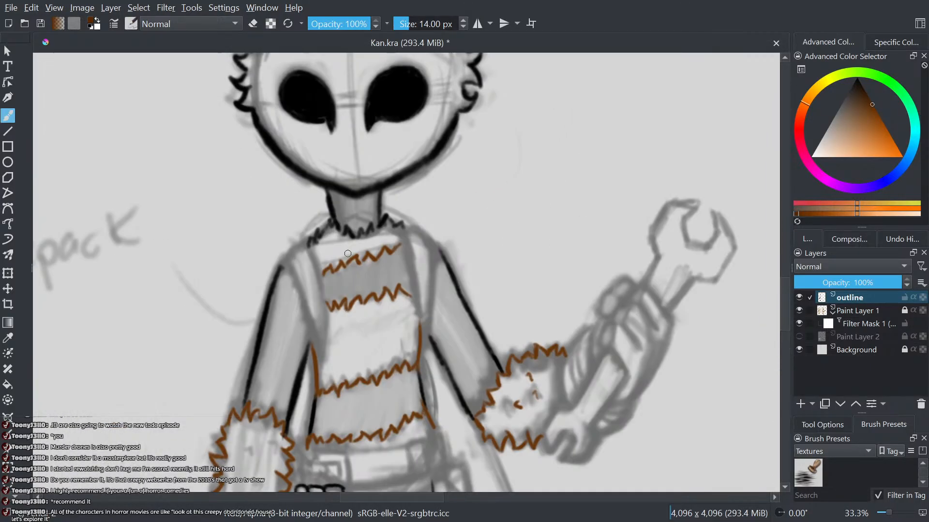
{"action": "mouse_move", "coordinate": [301, 393]}
{"action": "left_mouse_down"}
{"action": "mouse_move", "coordinate": [311, 343]}
{"action": "mouse_move", "coordinate": [297, 368]}
{"action": "mouse_move", "coordinate": [265, 268]}
{"action": "left_mouse_up"}
{"action": "left_click_drag", "start_coordinate": [317, 349], "coordinate": [305, 264]}
{"action": "mouse_move", "coordinate": [313, 312]}
{"action": "left_mouse_down"}
{"action": "mouse_move", "coordinate": [295, 249]}
{"action": "mouse_move", "coordinate": [269, 258]}
{"action": "left_mouse_up"}
{"action": "left_click_drag", "start_coordinate": [394, 263], "coordinate": [298, 323]}
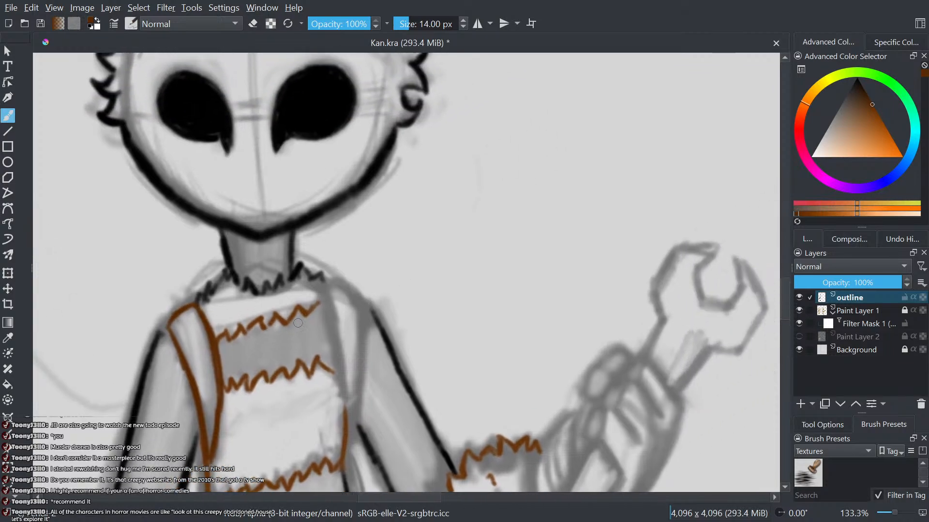
{"action": "mouse_move", "coordinate": [350, 430]}
{"action": "left_mouse_down"}
{"action": "mouse_move", "coordinate": [363, 362]}
{"action": "mouse_move", "coordinate": [359, 296]}
{"action": "mouse_move", "coordinate": [343, 348]}
{"action": "mouse_move", "coordinate": [345, 403]}
{"action": "mouse_move", "coordinate": [343, 358]}
{"action": "left_mouse_up"}
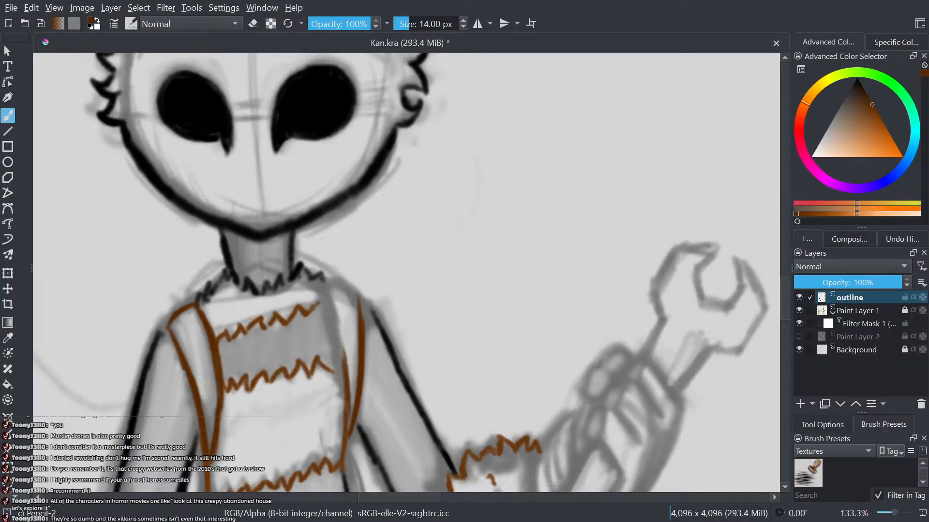
- Examine the color swatches of the canvas palette and compare them with the front-view figure
{"action": "scroll", "coordinate": [341, 327], "scroll_direction": "down", "scroll_amount": 4}
{"action": "left_click_drag", "start_coordinate": [564, 57], "coordinate": [425, 157]}
{"action": "scroll", "coordinate": [425, 157], "scroll_direction": "up", "scroll_amount": 1}
{"action": "scroll", "coordinate": [426, 157], "scroll_direction": "up", "scroll_amount": 1}
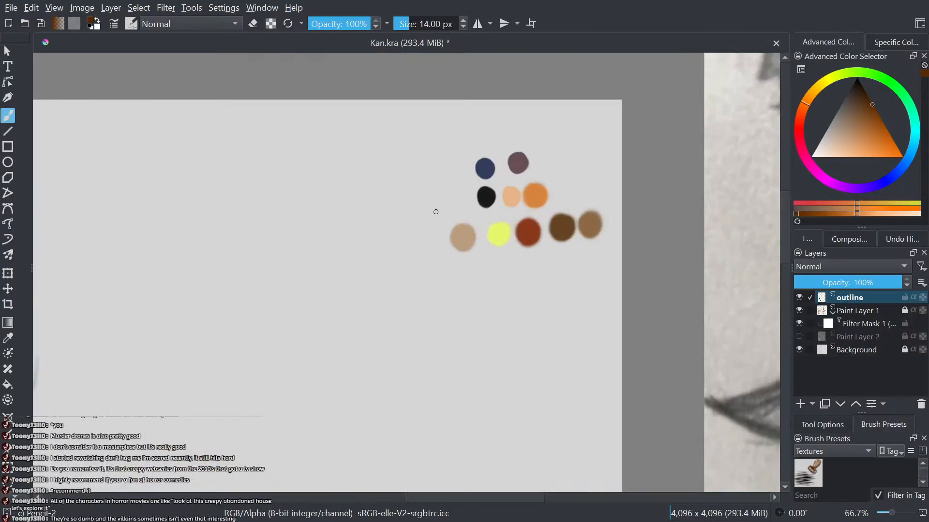
{"action": "scroll", "coordinate": [436, 211], "scroll_direction": "down", "scroll_amount": 2}
{"action": "left_click_drag", "start_coordinate": [394, 302], "coordinate": [476, 223]}
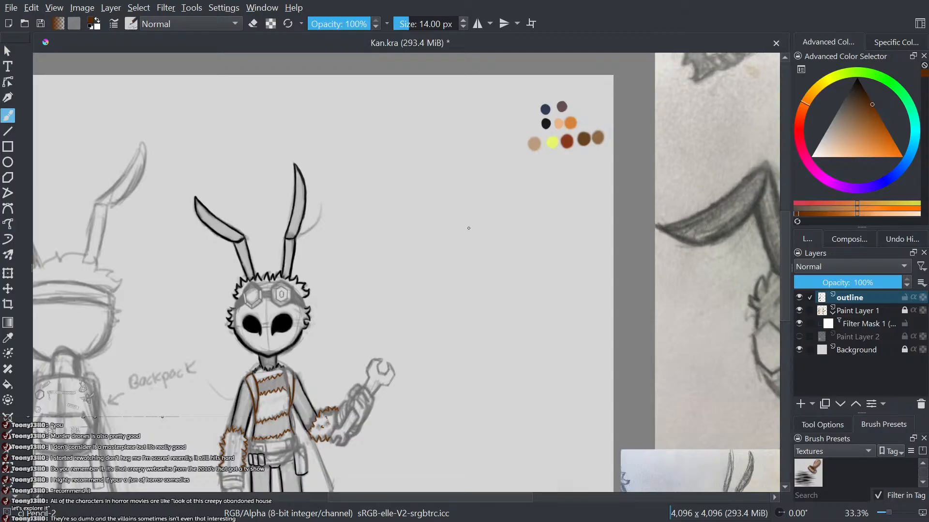
{"action": "scroll", "coordinate": [491, 245], "scroll_direction": "up", "scroll_amount": 2}
{"action": "scroll", "coordinate": [272, 349], "scroll_direction": "up", "scroll_amount": 1}
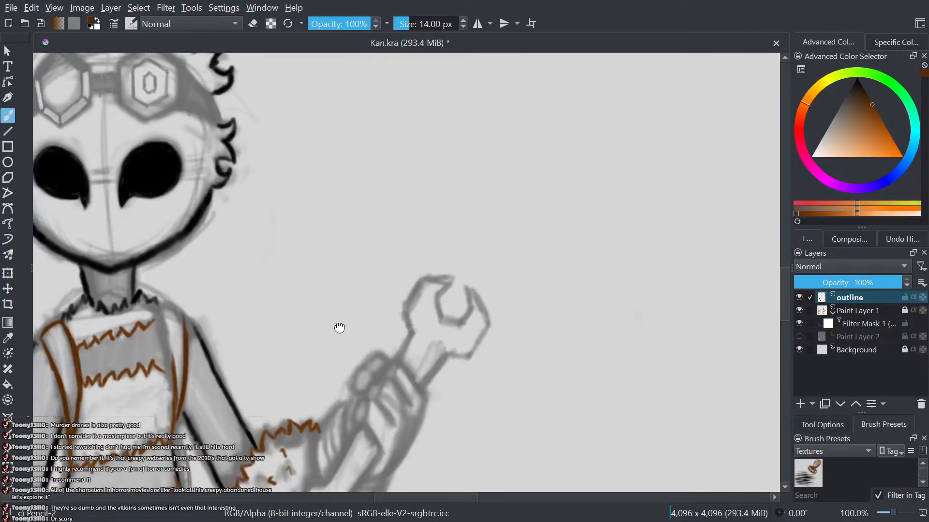
- Ink the inner edge and rounded top of the wrench-arm side's shoulder strap in dark brown
{"action": "scroll", "coordinate": [332, 284], "scroll_direction": "up", "scroll_amount": 1}
{"action": "scroll", "coordinate": [331, 285], "scroll_direction": "up", "scroll_amount": 1}
{"action": "left_click_drag", "start_coordinate": [362, 348], "coordinate": [331, 232]}
{"action": "left_click_drag", "start_coordinate": [385, 249], "coordinate": [338, 212]}
{"action": "mouse_move", "coordinate": [332, 216]}
{"action": "left_mouse_down"}
{"action": "mouse_move", "coordinate": [332, 246]}
{"action": "mouse_move", "coordinate": [335, 214]}
{"action": "left_mouse_up"}
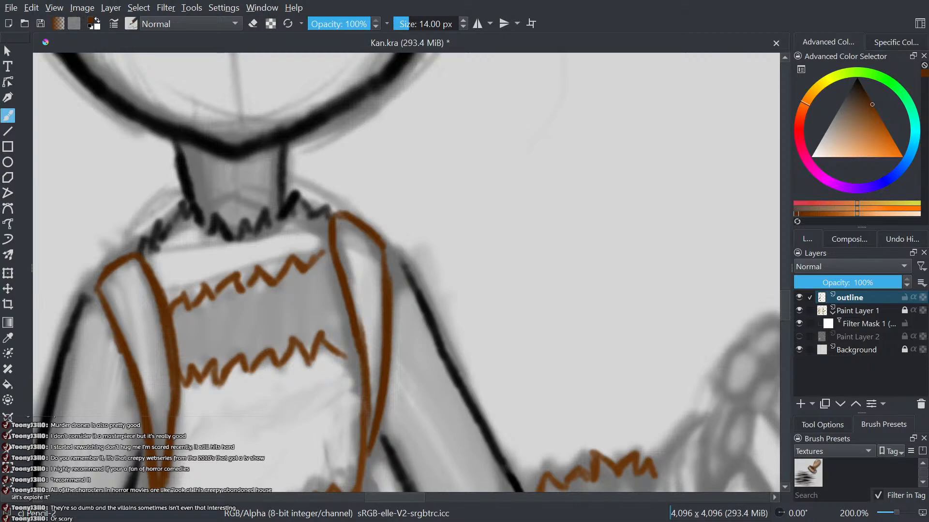
- Examine the backpack and its patches on the back-view sketch
{"action": "scroll", "coordinate": [466, 262], "scroll_direction": "down", "scroll_amount": 5}
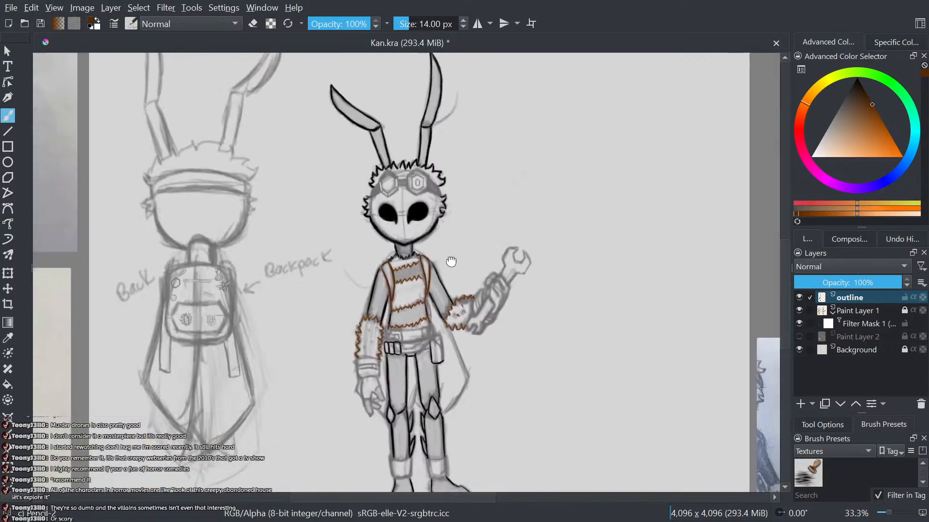
{"action": "left_click_drag", "start_coordinate": [452, 261], "coordinate": [648, 269]}
{"action": "scroll", "coordinate": [461, 274], "scroll_direction": "up", "scroll_amount": 3}
{"action": "scroll", "coordinate": [458, 282], "scroll_direction": "up", "scroll_amount": 1}
{"action": "scroll", "coordinate": [379, 284], "scroll_direction": "down", "scroll_amount": 2}
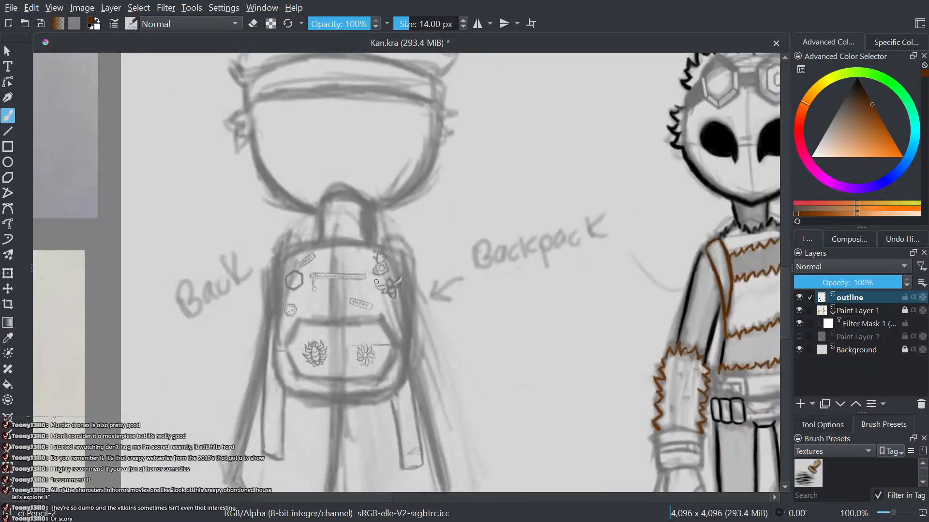
{"action": "scroll", "coordinate": [376, 284], "scroll_direction": "up", "scroll_amount": 1}
{"action": "left_click_drag", "start_coordinate": [376, 315], "coordinate": [389, 286]}
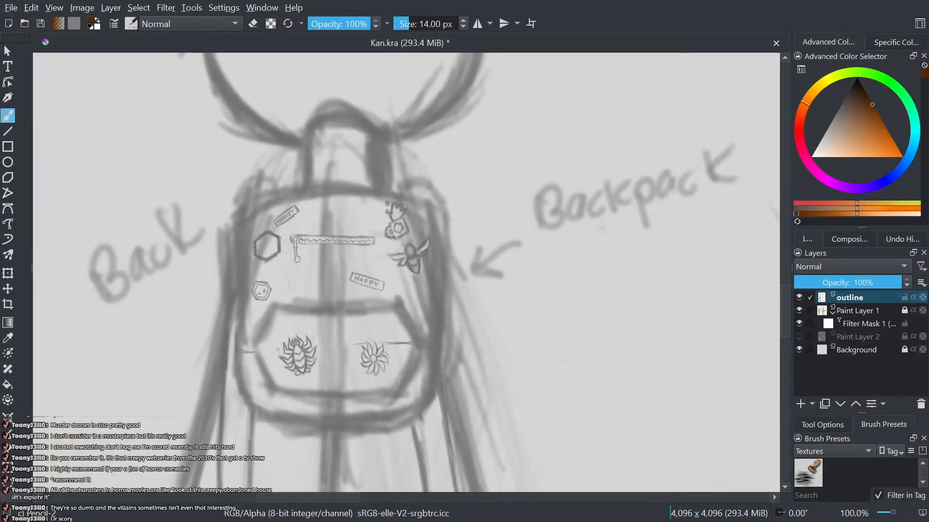
- Sample the reddish-brown swatch from the color palette painted on the canvas
{"action": "scroll", "coordinate": [475, 261], "scroll_direction": "down", "scroll_amount": 5}
{"action": "left_click_drag", "start_coordinate": [594, 176], "coordinate": [392, 246]}
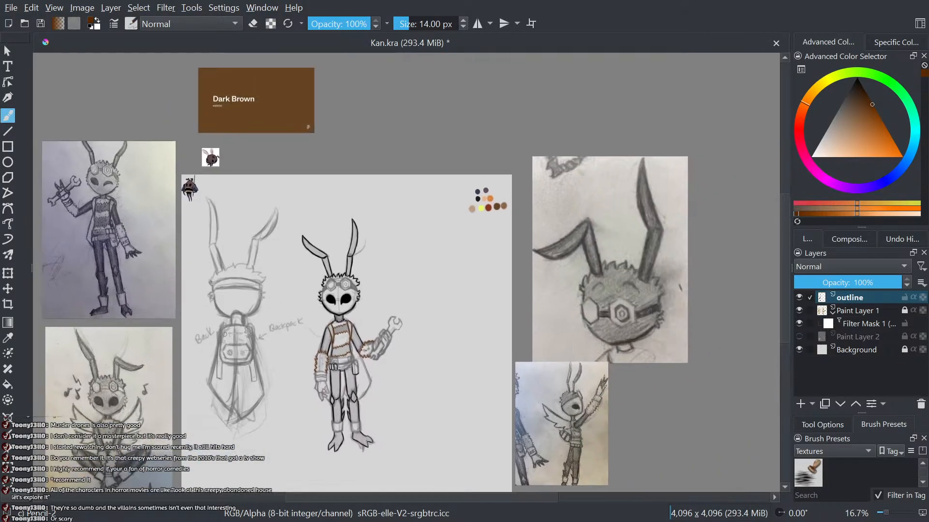
{"action": "scroll", "coordinate": [392, 246], "scroll_direction": "up", "scroll_amount": 3}
{"action": "left_click_drag", "start_coordinate": [682, 117], "coordinate": [396, 317]}
{"action": "scroll", "coordinate": [396, 317], "scroll_direction": "up", "scroll_amount": 2}
{"action": "scroll", "coordinate": [396, 316], "scroll_direction": "up", "scroll_amount": 2}
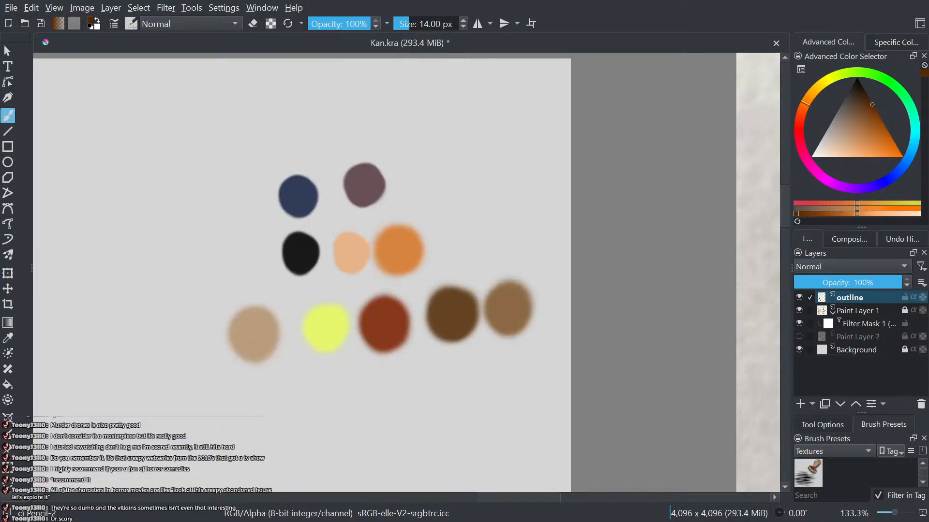
{"action": "left_click", "coordinate": [391, 328], "text": "ctrl"}
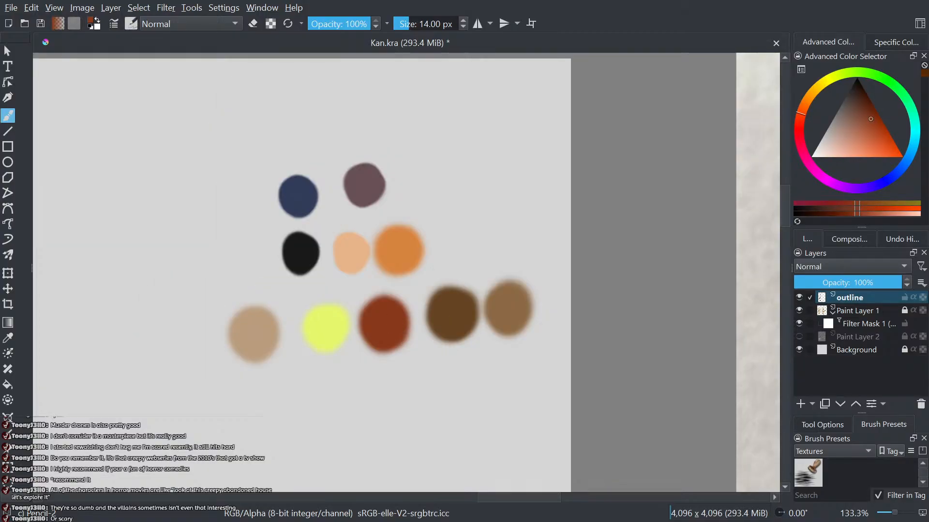
- Return to the front-view figure and set the brush color to near-black
{"action": "scroll", "coordinate": [426, 303], "scroll_direction": "down", "scroll_amount": 6}
{"action": "left_click_drag", "start_coordinate": [318, 381], "coordinate": [652, 263]}
{"action": "scroll", "coordinate": [527, 272], "scroll_direction": "up", "scroll_amount": 2}
{"action": "left_click_drag", "start_coordinate": [502, 317], "coordinate": [270, 318]}
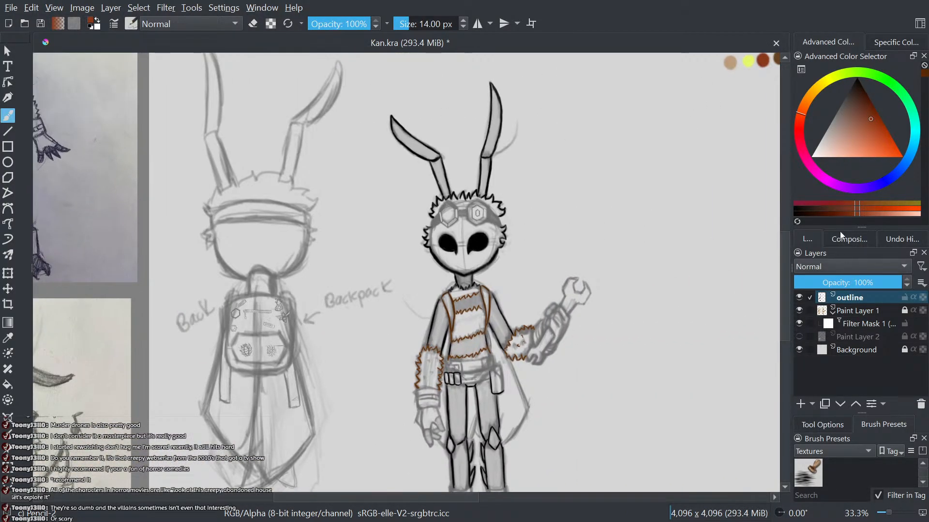
{"action": "left_click_drag", "start_coordinate": [831, 213], "coordinate": [763, 228]}
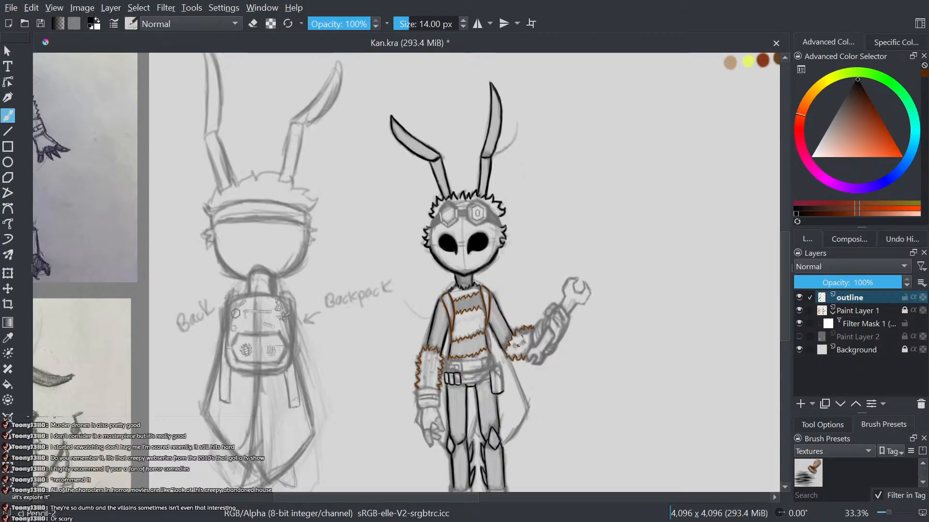
- Ink the thumb-side edge of the lowered hand's palm and the curved base of its thumb
{"action": "scroll", "coordinate": [547, 351], "scroll_direction": "down", "scroll_amount": 2}
{"action": "scroll", "coordinate": [510, 365], "scroll_direction": "up", "scroll_amount": 2}
{"action": "scroll", "coordinate": [464, 364], "scroll_direction": "up", "scroll_amount": 2}
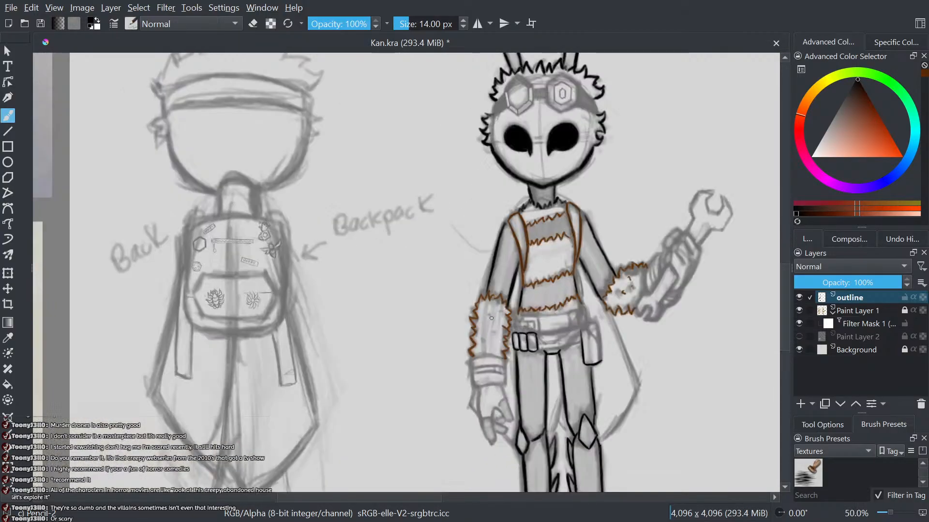
{"action": "left_click_drag", "start_coordinate": [425, 363], "coordinate": [316, 363]}
{"action": "left_click_drag", "start_coordinate": [411, 208], "coordinate": [462, 202]}
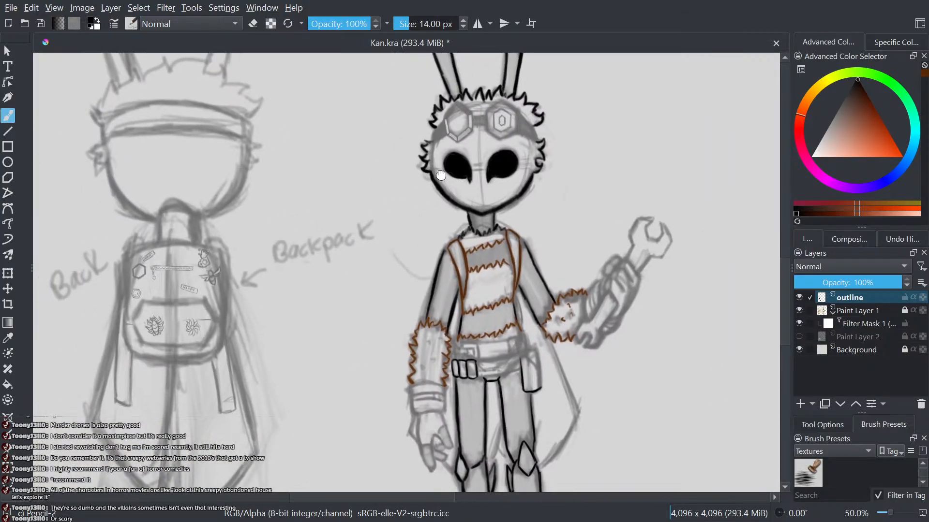
{"action": "scroll", "coordinate": [339, 334], "scroll_direction": "down", "scroll_amount": 1}
{"action": "left_click_drag", "start_coordinate": [372, 315], "coordinate": [451, 273]}
{"action": "scroll", "coordinate": [451, 274], "scroll_direction": "down", "scroll_amount": 1}
{"action": "scroll", "coordinate": [451, 274], "scroll_direction": "up", "scroll_amount": 5}
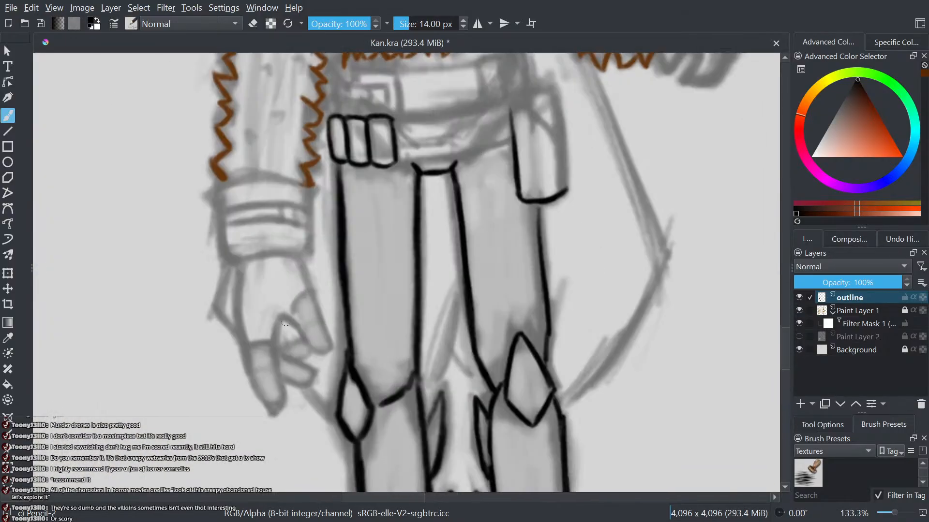
{"action": "scroll", "coordinate": [285, 322], "scroll_direction": "up", "scroll_amount": 1}
{"action": "left_click_drag", "start_coordinate": [304, 326], "coordinate": [331, 283]}
{"action": "left_click_drag", "start_coordinate": [317, 236], "coordinate": [329, 282]}
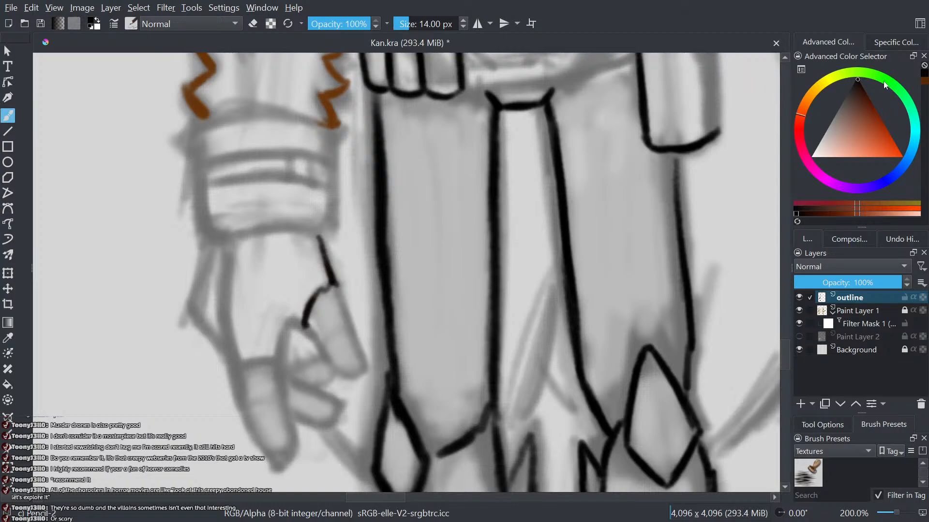
- Set the brush color to pure black and retrace the palm edge and thumb-base lines
{"action": "left_click", "coordinate": [857, 78]}
{"action": "scroll", "coordinate": [331, 297], "scroll_direction": "up", "scroll_amount": 2}
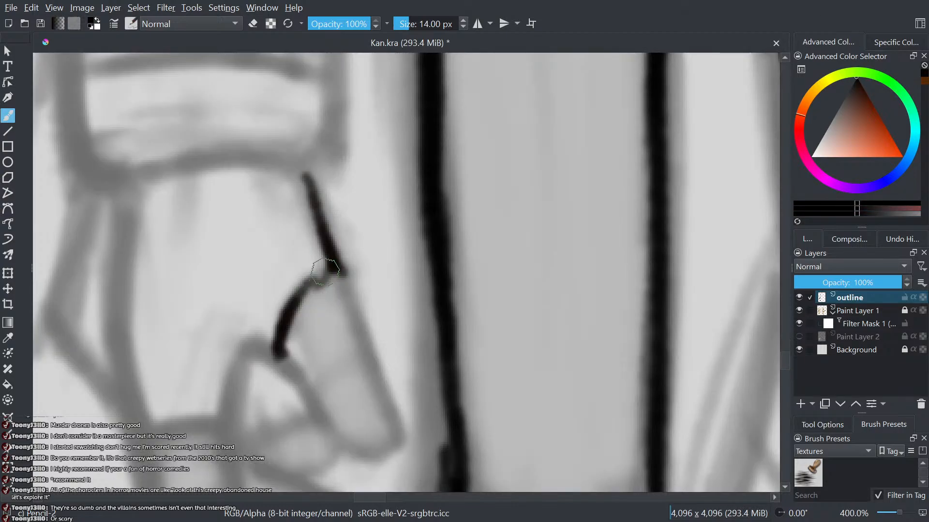
{"action": "left_click_drag", "start_coordinate": [336, 273], "coordinate": [278, 329]}
{"action": "left_click_drag", "start_coordinate": [315, 291], "coordinate": [280, 352]}
{"action": "left_click_drag", "start_coordinate": [332, 240], "coordinate": [342, 269]}
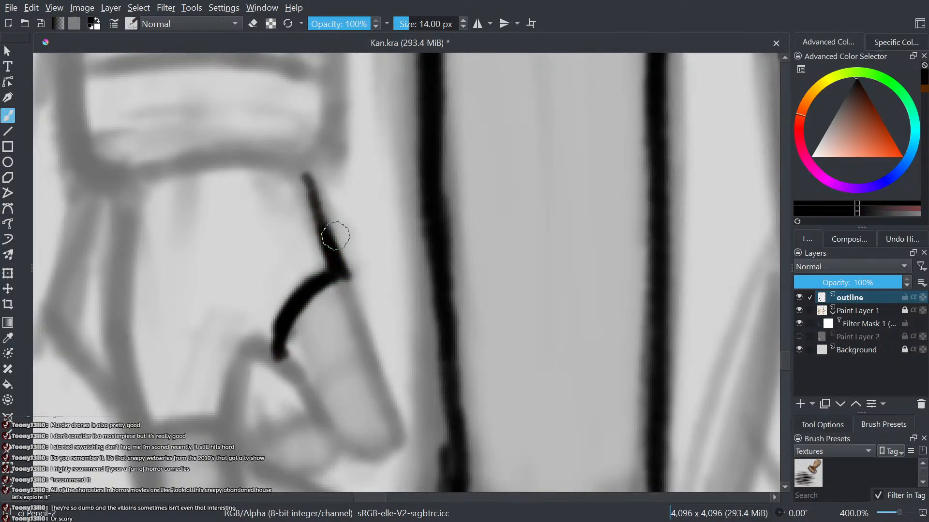
{"action": "mouse_move", "coordinate": [323, 211]}
{"action": "left_mouse_down"}
{"action": "mouse_move", "coordinate": [340, 252]}
{"action": "mouse_move", "coordinate": [307, 171]}
{"action": "left_mouse_up"}
{"action": "scroll", "coordinate": [337, 221], "scroll_direction": "down", "scroll_amount": 3}
{"action": "left_click_drag", "start_coordinate": [338, 199], "coordinate": [394, 203]}
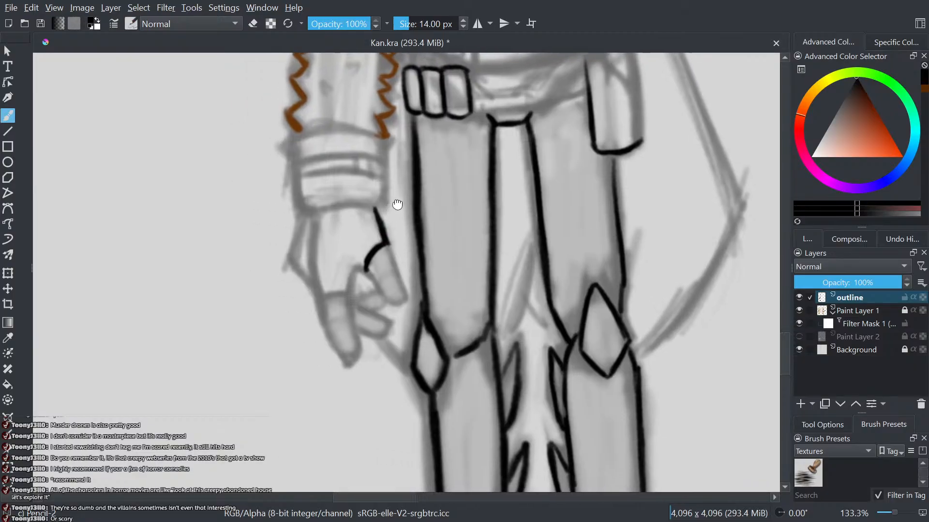
- Ink the rest of the lowered hand's palm outline in black, from the thumb base around the knuckles to the wrist
{"action": "scroll", "coordinate": [387, 241], "scroll_direction": "up", "scroll_amount": 3}
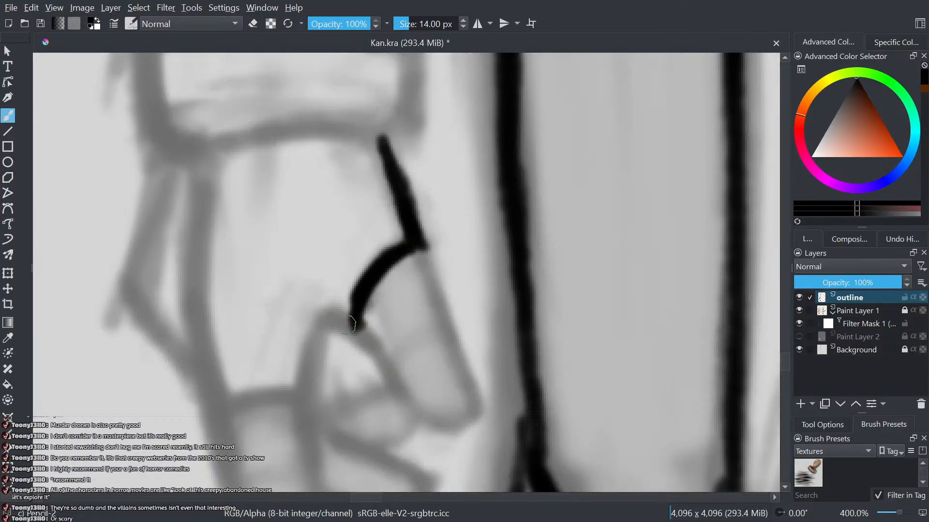
{"action": "mouse_move", "coordinate": [355, 322]}
{"action": "left_mouse_down"}
{"action": "mouse_move", "coordinate": [325, 311]}
{"action": "mouse_move", "coordinate": [307, 340]}
{"action": "mouse_move", "coordinate": [305, 391]}
{"action": "mouse_move", "coordinate": [262, 393]}
{"action": "mouse_move", "coordinate": [220, 415]}
{"action": "mouse_move", "coordinate": [201, 404]}
{"action": "mouse_move", "coordinate": [211, 401]}
{"action": "mouse_move", "coordinate": [188, 346]}
{"action": "mouse_move", "coordinate": [189, 244]}
{"action": "mouse_move", "coordinate": [185, 284]}
{"action": "mouse_move", "coordinate": [192, 200]}
{"action": "left_mouse_up"}
{"action": "left_click_drag", "start_coordinate": [197, 153], "coordinate": [193, 326]}
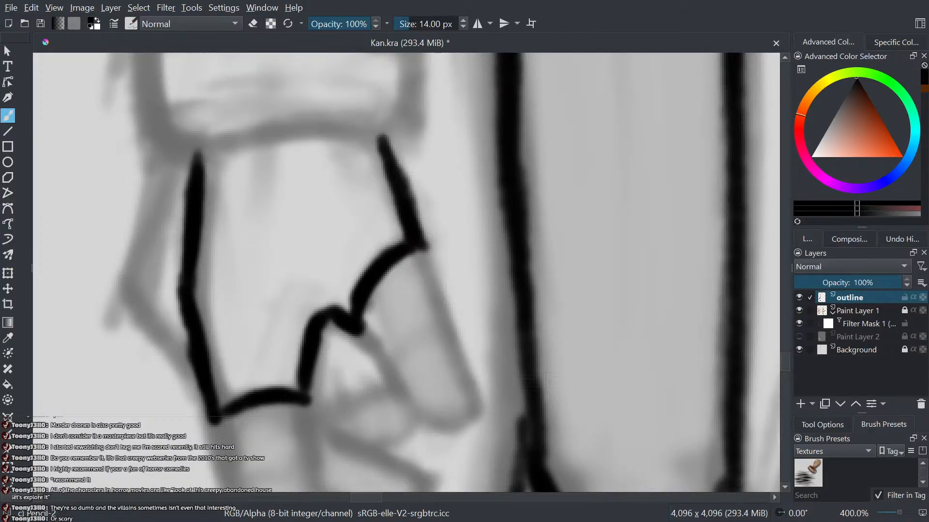
- Ink the lowered hand's outer finger with its joint line and the two curled fingers in black
{"action": "scroll", "coordinate": [389, 268], "scroll_direction": "down", "scroll_amount": 4}
{"action": "scroll", "coordinate": [354, 295], "scroll_direction": "up", "scroll_amount": 4}
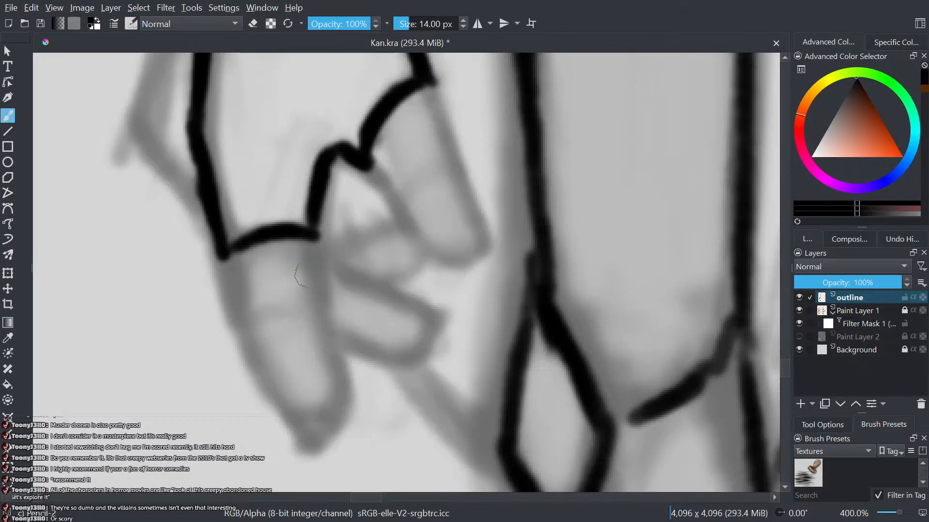
{"action": "mouse_move", "coordinate": [314, 239]}
{"action": "left_mouse_down"}
{"action": "mouse_move", "coordinate": [313, 307]}
{"action": "mouse_move", "coordinate": [244, 319]}
{"action": "mouse_move", "coordinate": [315, 322]}
{"action": "mouse_move", "coordinate": [341, 383]}
{"action": "mouse_move", "coordinate": [312, 435]}
{"action": "mouse_move", "coordinate": [336, 392]}
{"action": "mouse_move", "coordinate": [322, 428]}
{"action": "mouse_move", "coordinate": [301, 432]}
{"action": "mouse_move", "coordinate": [242, 320]}
{"action": "mouse_move", "coordinate": [238, 296]}
{"action": "left_mouse_up"}
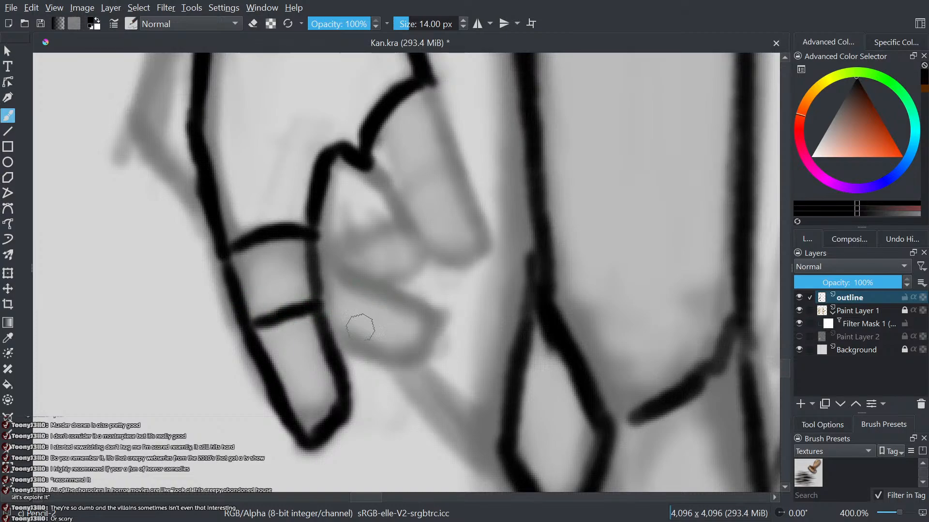
{"action": "mouse_move", "coordinate": [333, 334]}
{"action": "left_mouse_down"}
{"action": "mouse_move", "coordinate": [403, 361]}
{"action": "mouse_move", "coordinate": [426, 357]}
{"action": "mouse_move", "coordinate": [440, 322]}
{"action": "mouse_move", "coordinate": [361, 273]}
{"action": "mouse_move", "coordinate": [323, 304]}
{"action": "left_mouse_up"}
{"action": "mouse_move", "coordinate": [350, 272]}
{"action": "left_mouse_down"}
{"action": "mouse_move", "coordinate": [344, 213]}
{"action": "mouse_move", "coordinate": [378, 277]}
{"action": "mouse_move", "coordinate": [420, 260]}
{"action": "left_mouse_up"}
{"action": "mouse_move", "coordinate": [406, 225]}
{"action": "left_mouse_down"}
{"action": "mouse_move", "coordinate": [347, 230]}
{"action": "mouse_move", "coordinate": [371, 228]}
{"action": "left_mouse_up"}
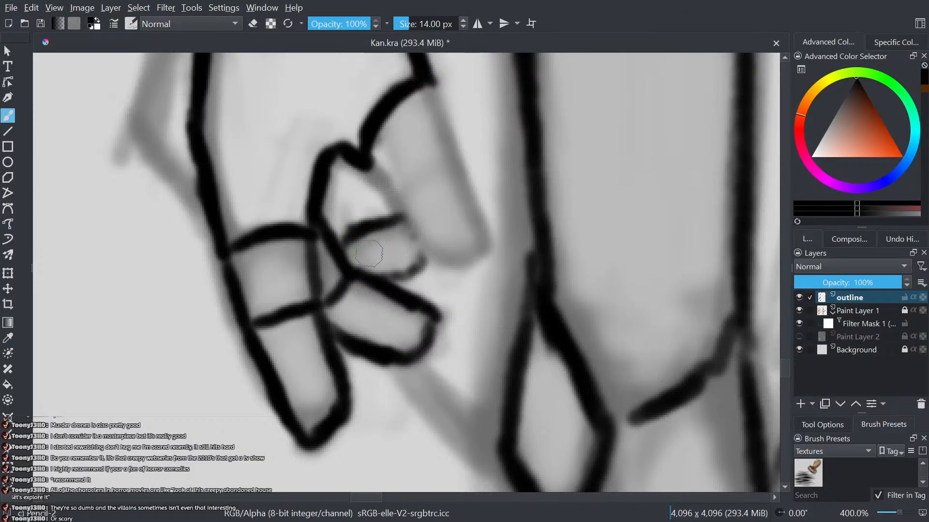
- Ink the lowered hand's thumb outline and its joint line in black
{"action": "scroll", "coordinate": [456, 237], "scroll_direction": "down", "scroll_amount": 2}
{"action": "left_click_drag", "start_coordinate": [472, 232], "coordinate": [405, 276]}
{"action": "scroll", "coordinate": [406, 275], "scroll_direction": "up", "scroll_amount": 3}
{"action": "mouse_move", "coordinate": [309, 291]}
{"action": "left_mouse_down"}
{"action": "mouse_move", "coordinate": [377, 400]}
{"action": "mouse_move", "coordinate": [404, 421]}
{"action": "mouse_move", "coordinate": [446, 412]}
{"action": "mouse_move", "coordinate": [447, 349]}
{"action": "mouse_move", "coordinate": [452, 365]}
{"action": "mouse_move", "coordinate": [382, 209]}
{"action": "left_mouse_up"}
{"action": "mouse_move", "coordinate": [412, 267]}
{"action": "left_mouse_down"}
{"action": "mouse_move", "coordinate": [410, 244]}
{"action": "mouse_move", "coordinate": [348, 334]}
{"action": "left_mouse_up"}
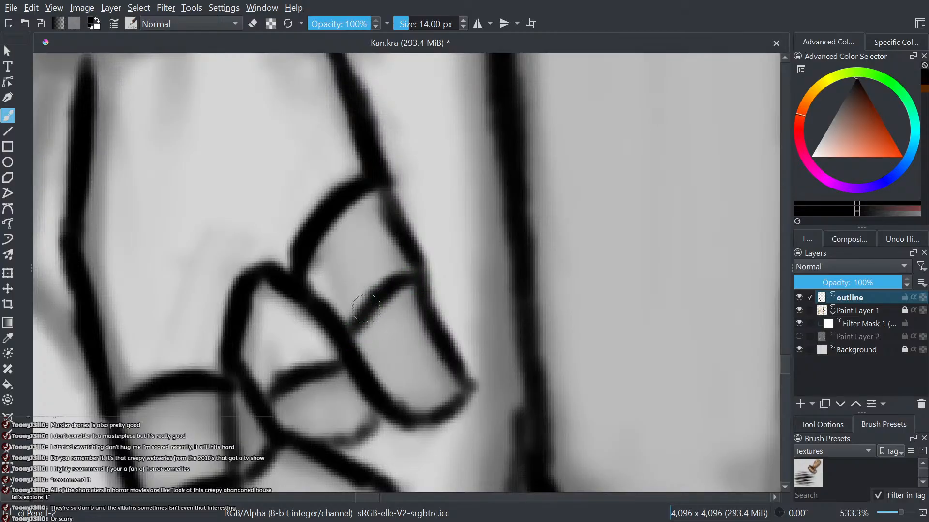
- Ink the upper and lower edges of the goggle strap on the lowered-arm side of the head in black
{"action": "scroll", "coordinate": [406, 274], "scroll_direction": "down", "scroll_amount": 1}
{"action": "scroll", "coordinate": [405, 275], "scroll_direction": "down", "scroll_amount": 3}
{"action": "left_click_drag", "start_coordinate": [451, 278], "coordinate": [394, 290]}
{"action": "scroll", "coordinate": [396, 293], "scroll_direction": "up", "scroll_amount": 1}
{"action": "scroll", "coordinate": [395, 290], "scroll_direction": "down", "scroll_amount": 4}
{"action": "scroll", "coordinate": [454, 221], "scroll_direction": "up", "scroll_amount": 2}
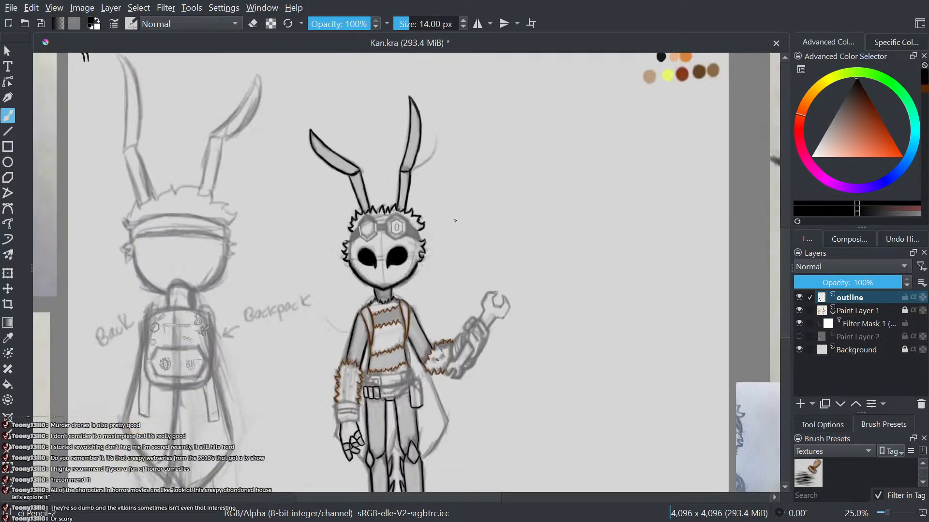
{"action": "scroll", "coordinate": [368, 242], "scroll_direction": "up", "scroll_amount": 5}
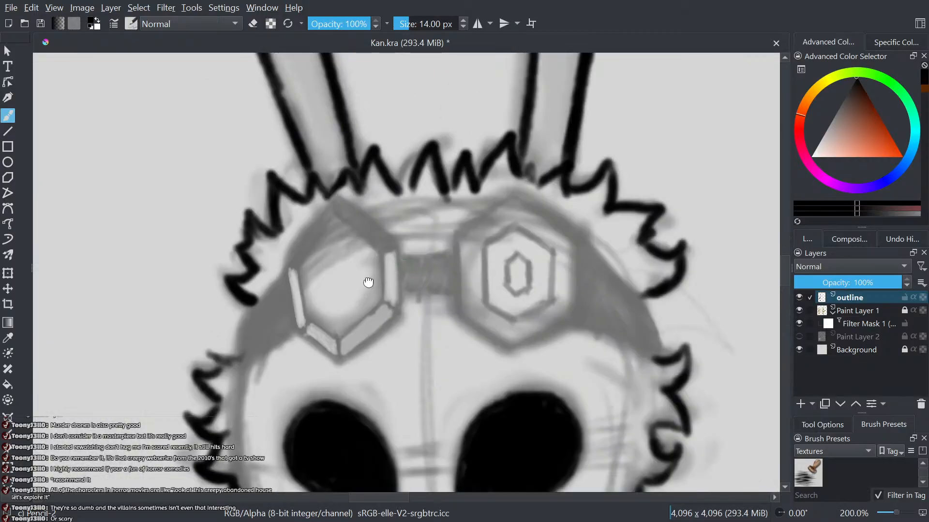
{"action": "scroll", "coordinate": [369, 282], "scroll_direction": "up", "scroll_amount": 2}
{"action": "mouse_move", "coordinate": [356, 368]}
{"action": "left_mouse_down"}
{"action": "mouse_move", "coordinate": [284, 398]}
{"action": "mouse_move", "coordinate": [280, 370]}
{"action": "mouse_move", "coordinate": [309, 315]}
{"action": "left_mouse_up"}
{"action": "mouse_move", "coordinate": [345, 290]}
{"action": "left_mouse_down"}
{"action": "mouse_move", "coordinate": [301, 324]}
{"action": "mouse_move", "coordinate": [252, 324]}
{"action": "left_mouse_up"}
{"action": "scroll", "coordinate": [320, 343], "scroll_direction": "down", "scroll_amount": 3}
{"action": "scroll", "coordinate": [336, 339], "scroll_direction": "up", "scroll_amount": 2}
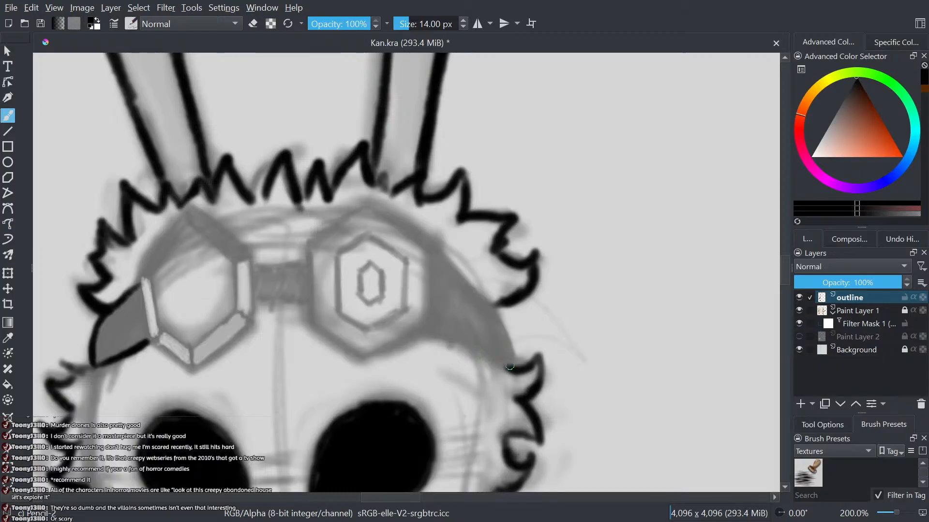
- Ink the goggle strap on the wrench-arm side and the bridge between the two lenses in black
{"action": "mouse_move", "coordinate": [509, 366]}
{"action": "left_mouse_down"}
{"action": "mouse_move", "coordinate": [494, 308]}
{"action": "mouse_move", "coordinate": [490, 357]}
{"action": "mouse_move", "coordinate": [421, 330]}
{"action": "left_mouse_up"}
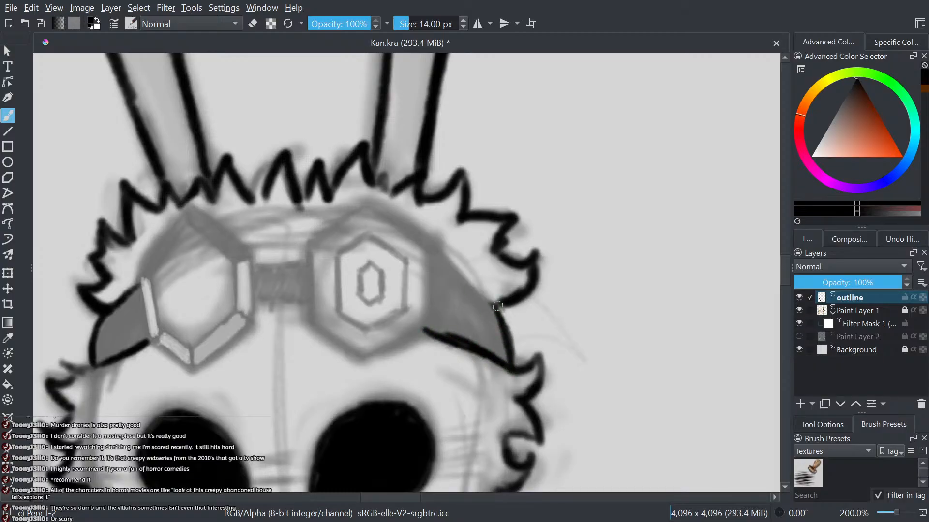
{"action": "left_click_drag", "start_coordinate": [497, 306], "coordinate": [434, 248]}
{"action": "left_click_drag", "start_coordinate": [297, 303], "coordinate": [261, 305]}
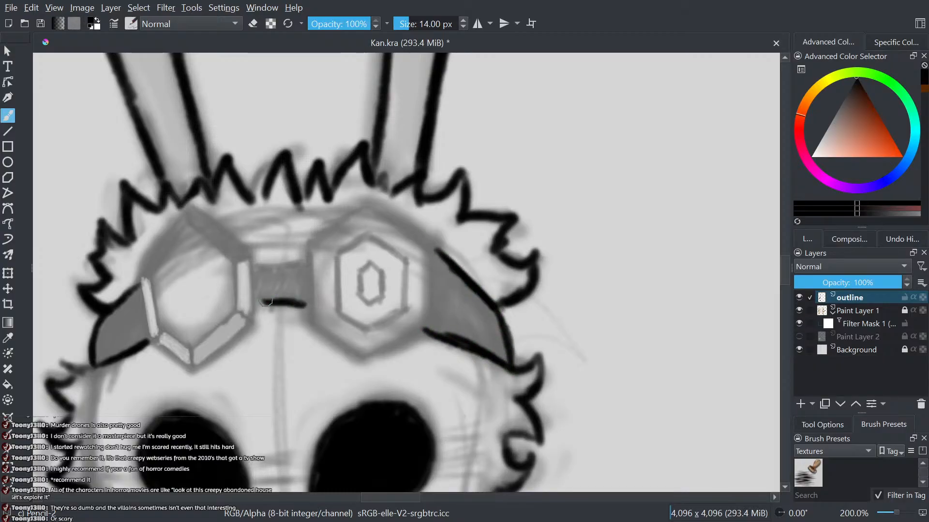
{"action": "left_click_drag", "start_coordinate": [302, 259], "coordinate": [256, 267]}
- Ink the curved outer edge and the lower edges of the hand holding the wrench in black
{"action": "scroll", "coordinate": [271, 263], "scroll_direction": "down", "scroll_amount": 2}
{"action": "scroll", "coordinate": [262, 321], "scroll_direction": "down", "scroll_amount": 5}
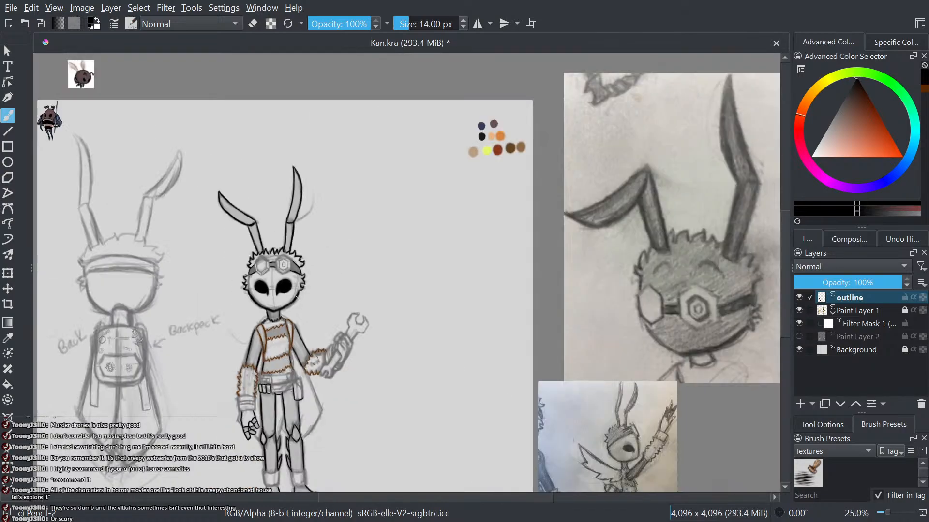
{"action": "scroll", "coordinate": [262, 321], "scroll_direction": "up", "scroll_amount": 3}
{"action": "scroll", "coordinate": [262, 322], "scroll_direction": "up", "scroll_amount": 3}
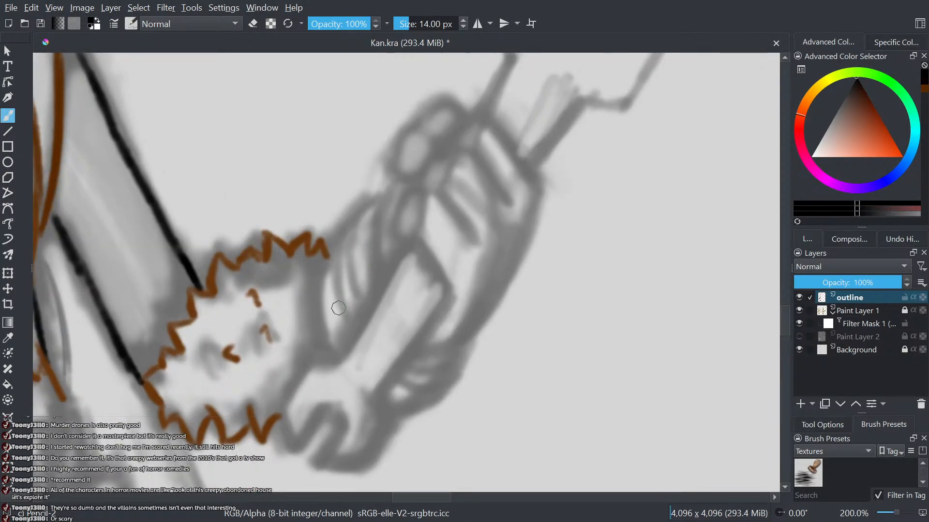
{"action": "mouse_move", "coordinate": [329, 353]}
{"action": "left_mouse_down"}
{"action": "mouse_move", "coordinate": [312, 323]}
{"action": "mouse_move", "coordinate": [314, 269]}
{"action": "mouse_move", "coordinate": [327, 255]}
{"action": "left_mouse_up"}
{"action": "mouse_move", "coordinate": [381, 202]}
{"action": "left_mouse_down"}
{"action": "mouse_move", "coordinate": [364, 204]}
{"action": "mouse_move", "coordinate": [320, 274]}
{"action": "left_mouse_up"}
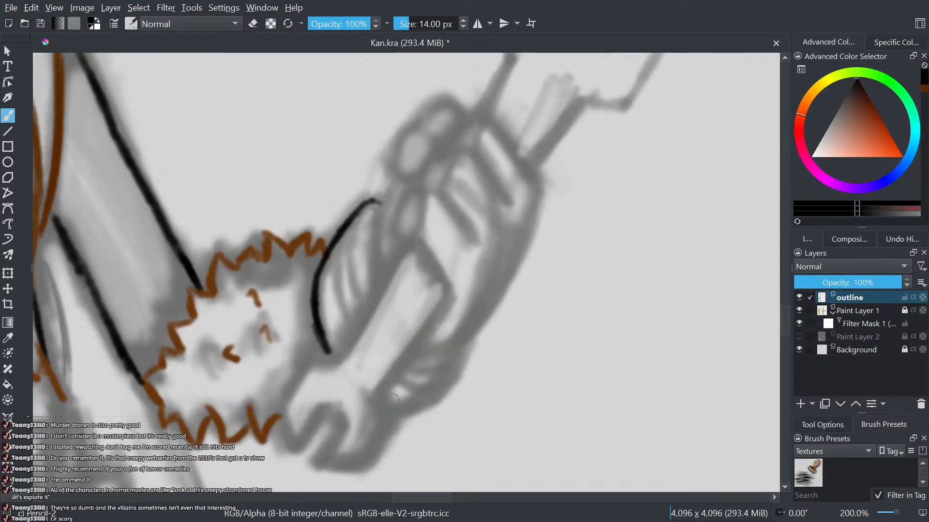
{"action": "mouse_move", "coordinate": [390, 408]}
{"action": "left_mouse_down"}
{"action": "mouse_move", "coordinate": [432, 394]}
{"action": "mouse_move", "coordinate": [465, 363]}
{"action": "mouse_move", "coordinate": [468, 341]}
{"action": "mouse_move", "coordinate": [451, 346]}
{"action": "mouse_move", "coordinate": [476, 334]}
{"action": "mouse_move", "coordinate": [401, 363]}
{"action": "left_mouse_up"}
{"action": "scroll", "coordinate": [494, 312], "scroll_direction": "down", "scroll_amount": 2}
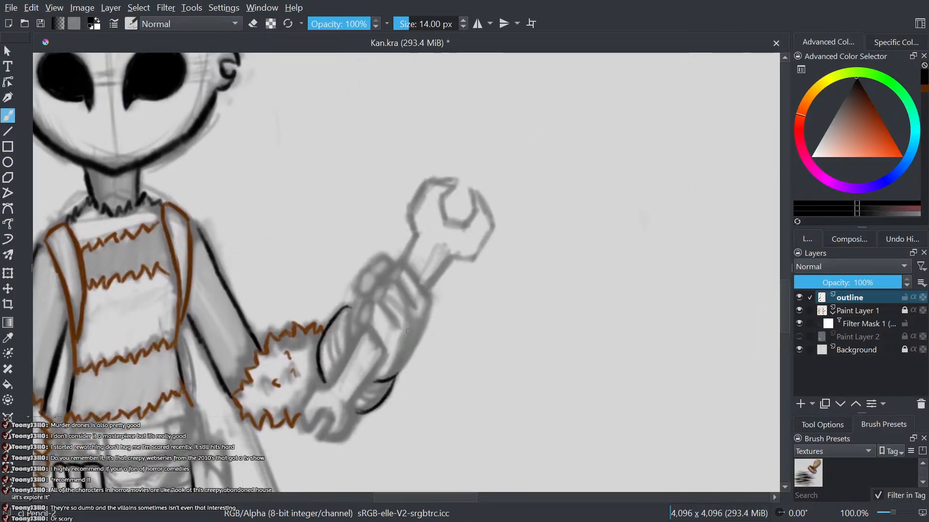
{"action": "scroll", "coordinate": [397, 344], "scroll_direction": "up", "scroll_amount": 2}
{"action": "left_click_drag", "start_coordinate": [342, 432], "coordinate": [335, 428]}
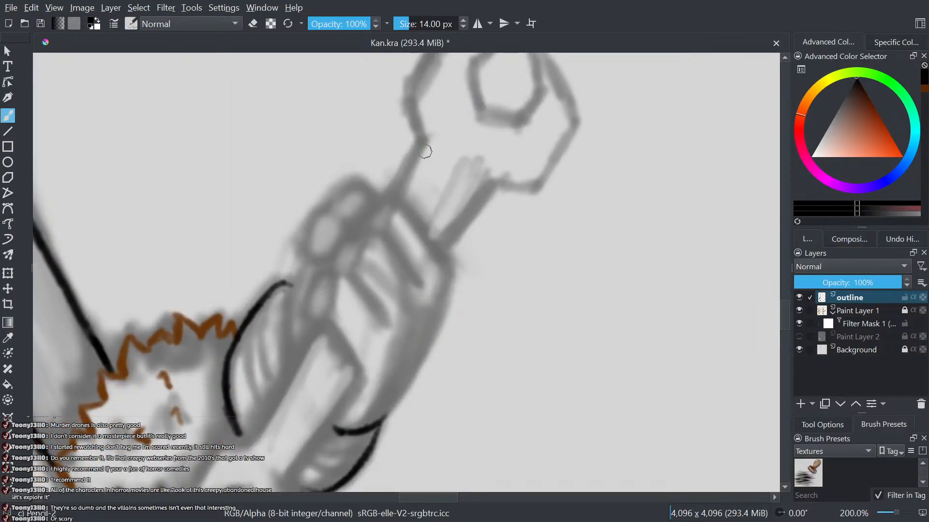
- Ink the outer edge of the wrench handle below the hand and its angular open jaw in black
{"action": "left_click_drag", "start_coordinate": [395, 307], "coordinate": [427, 178]}
{"action": "left_click_drag", "start_coordinate": [392, 251], "coordinate": [315, 349]}
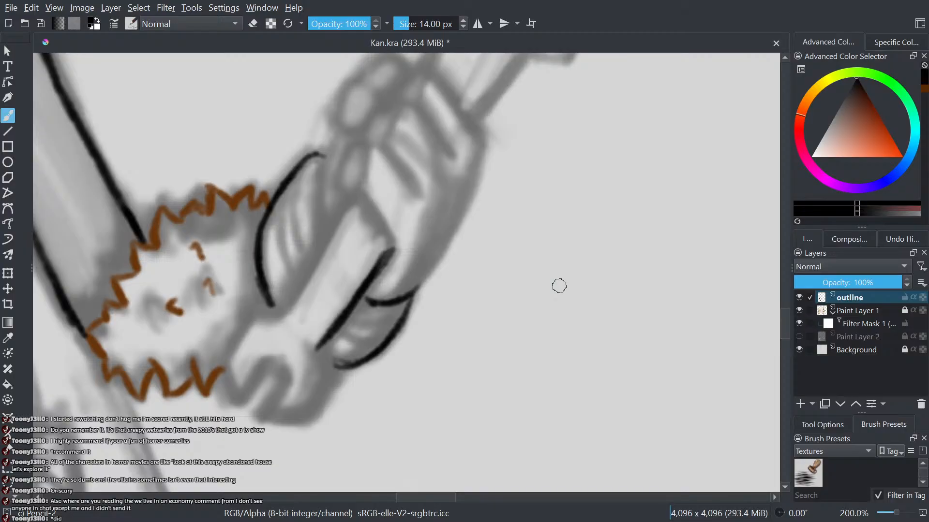
{"action": "scroll", "coordinate": [317, 365], "scroll_direction": "up", "scroll_amount": 1}
{"action": "mouse_move", "coordinate": [317, 342]}
{"action": "left_mouse_down"}
{"action": "mouse_move", "coordinate": [330, 375]}
{"action": "mouse_move", "coordinate": [298, 437]}
{"action": "left_mouse_up"}
{"action": "mouse_move", "coordinate": [327, 383]}
{"action": "left_mouse_down"}
{"action": "mouse_move", "coordinate": [294, 444]}
{"action": "mouse_move", "coordinate": [283, 440]}
{"action": "mouse_move", "coordinate": [306, 421]}
{"action": "left_mouse_up"}
{"action": "mouse_move", "coordinate": [241, 438]}
{"action": "left_mouse_down"}
{"action": "mouse_move", "coordinate": [284, 387]}
{"action": "mouse_move", "coordinate": [279, 369]}
{"action": "mouse_move", "coordinate": [268, 359]}
{"action": "mouse_move", "coordinate": [239, 363]}
{"action": "mouse_move", "coordinate": [215, 413]}
{"action": "mouse_move", "coordinate": [200, 360]}
{"action": "mouse_move", "coordinate": [229, 319]}
{"action": "mouse_move", "coordinate": [198, 368]}
{"action": "mouse_move", "coordinate": [250, 309]}
{"action": "mouse_move", "coordinate": [200, 356]}
{"action": "left_mouse_up"}
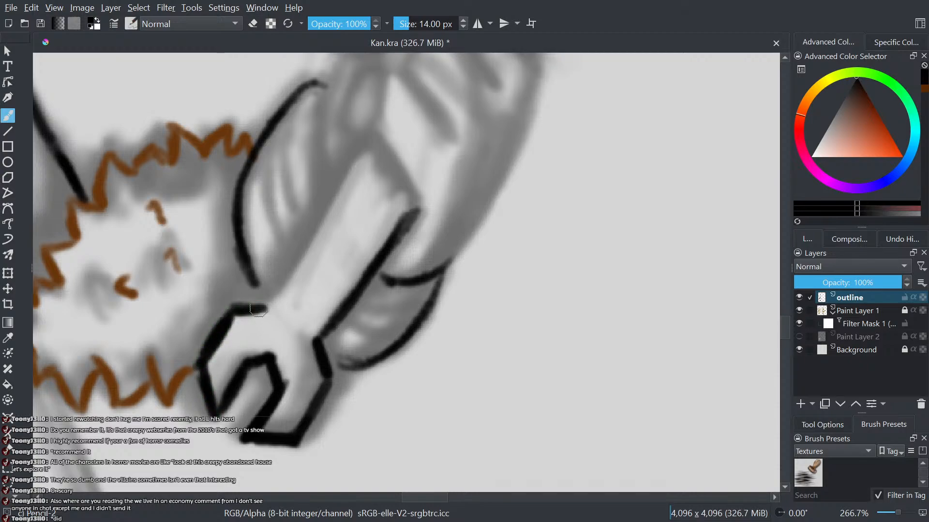
- Ink the inner edge of the wrench handle below the hand in black, thinning and reworking the stroke where it is too heavy
{"action": "scroll", "coordinate": [301, 200], "scroll_direction": "down", "scroll_amount": 1}
{"action": "scroll", "coordinate": [301, 200], "scroll_direction": "up", "scroll_amount": 1}
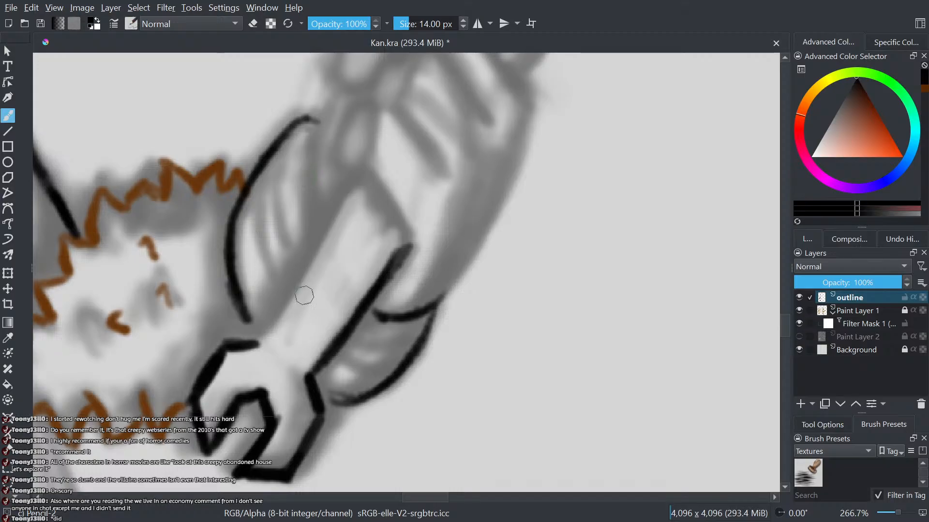
{"action": "mouse_move", "coordinate": [356, 184]}
{"action": "left_mouse_down"}
{"action": "mouse_move", "coordinate": [262, 333]}
{"action": "mouse_move", "coordinate": [359, 187]}
{"action": "left_mouse_up"}
{"action": "key", "text": "e"}
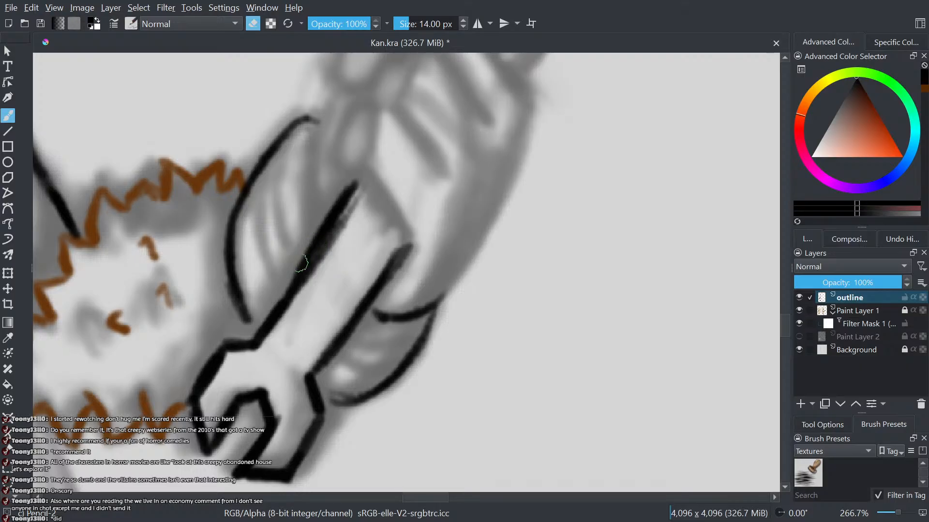
{"action": "left_click_drag", "start_coordinate": [292, 281], "coordinate": [355, 186]}
{"action": "key", "text": "e"}
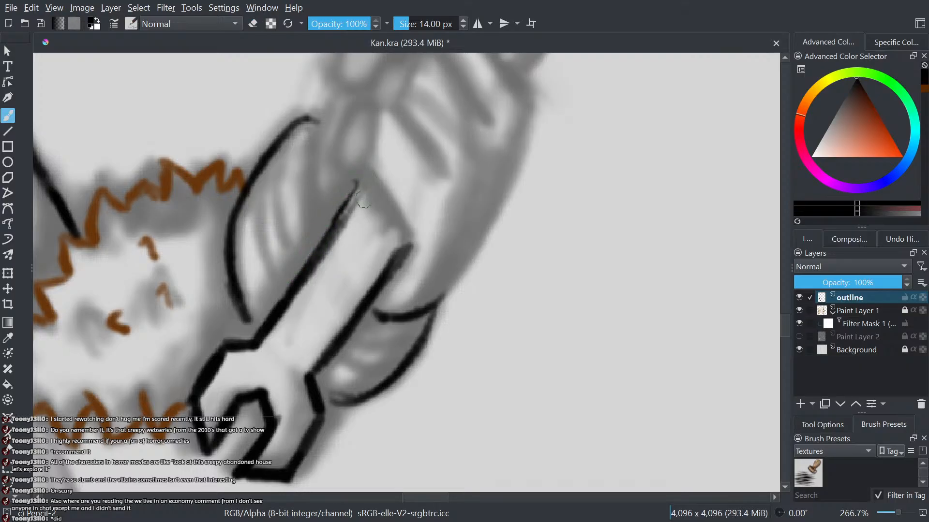
{"action": "mouse_move", "coordinate": [322, 243]}
{"action": "left_mouse_down"}
{"action": "mouse_move", "coordinate": [357, 188]}
{"action": "mouse_move", "coordinate": [319, 256]}
{"action": "left_mouse_up"}
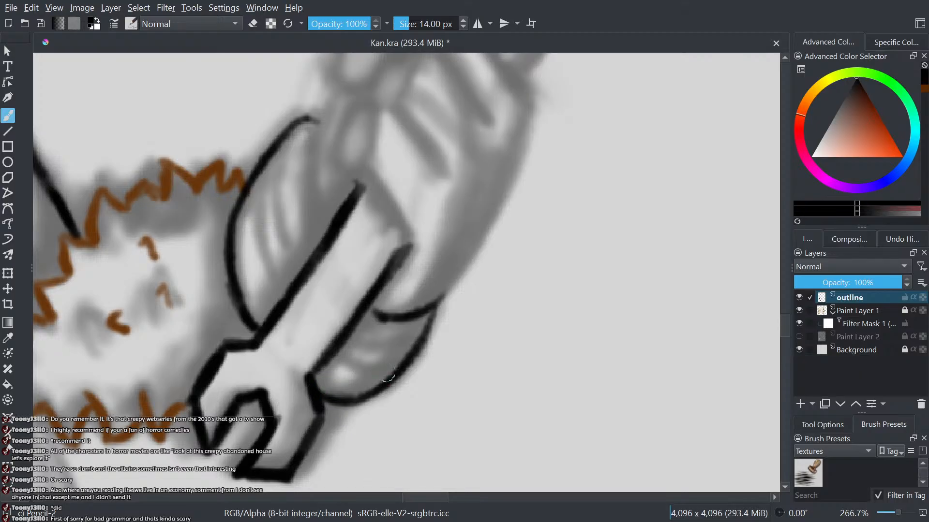
- Ink the long outer edge and the knuckle end of the hand gripping the wrench in black
{"action": "scroll", "coordinate": [465, 358], "scroll_direction": "down", "scroll_amount": 2}
{"action": "left_click_drag", "start_coordinate": [466, 358], "coordinate": [361, 402]}
{"action": "scroll", "coordinate": [334, 333], "scroll_direction": "up", "scroll_amount": 2}
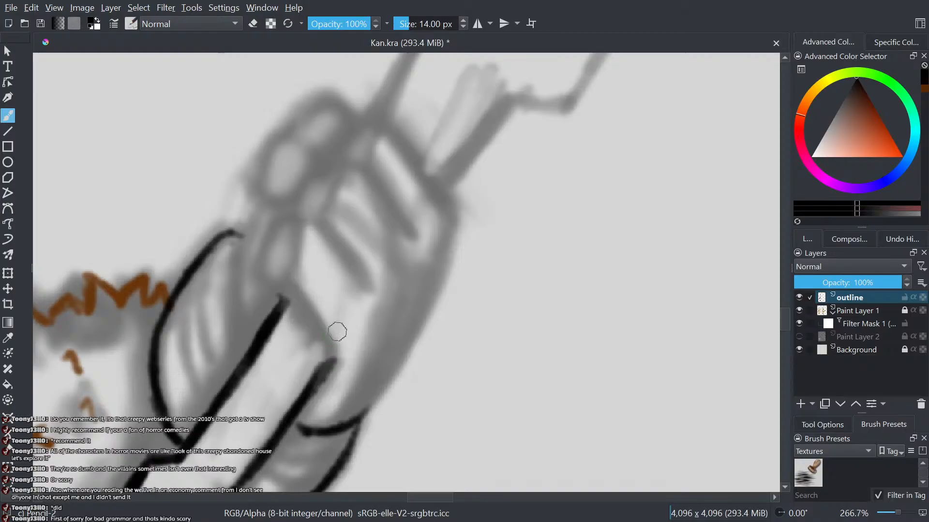
{"action": "left_click_drag", "start_coordinate": [378, 450], "coordinate": [366, 456]}
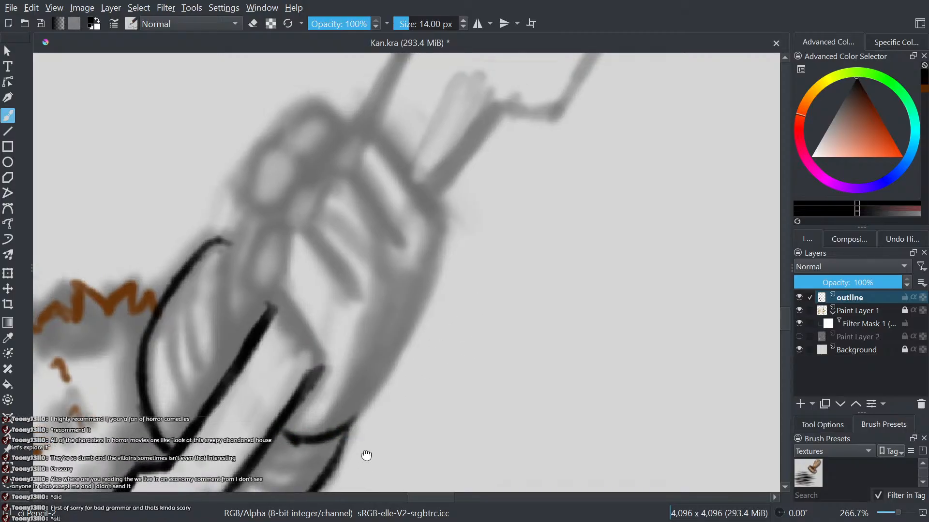
{"action": "scroll", "coordinate": [366, 456], "scroll_direction": "down", "scroll_amount": 1}
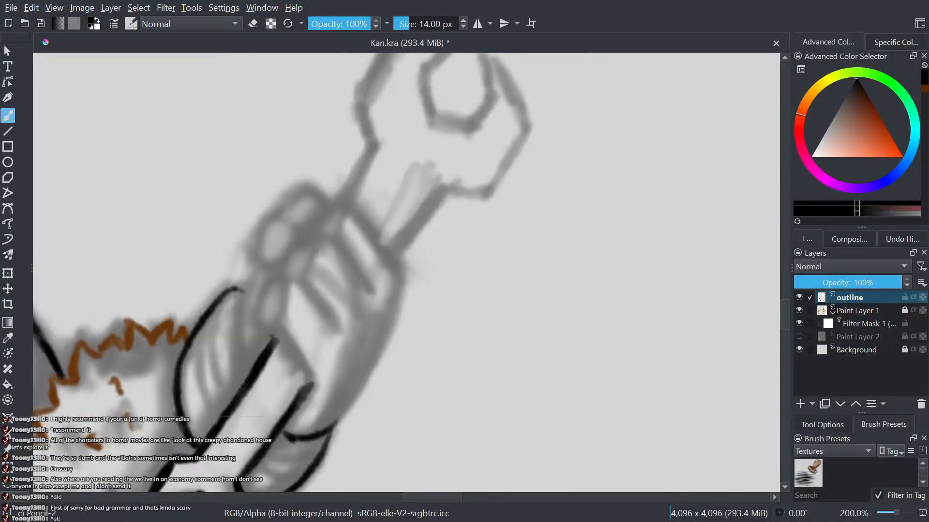
{"action": "left_click_drag", "start_coordinate": [327, 427], "coordinate": [358, 398]}
{"action": "mouse_move", "coordinate": [379, 352]}
{"action": "left_mouse_down"}
{"action": "mouse_move", "coordinate": [394, 283]}
{"action": "mouse_move", "coordinate": [376, 243]}
{"action": "left_mouse_up"}
{"action": "mouse_move", "coordinate": [391, 314]}
{"action": "left_mouse_down"}
{"action": "mouse_move", "coordinate": [355, 220]}
{"action": "mouse_move", "coordinate": [324, 191]}
{"action": "mouse_move", "coordinate": [346, 216]}
{"action": "mouse_move", "coordinate": [307, 282]}
{"action": "left_mouse_up"}
- Ink the dividing lines between the gripping fingers and their curled ends around the wrench handle in black
{"action": "left_click_drag", "start_coordinate": [341, 253], "coordinate": [363, 287]}
{"action": "left_click_drag", "start_coordinate": [333, 236], "coordinate": [365, 285]}
{"action": "mouse_move", "coordinate": [304, 283]}
{"action": "left_mouse_down"}
{"action": "mouse_move", "coordinate": [337, 332]}
{"action": "mouse_move", "coordinate": [285, 296]}
{"action": "mouse_move", "coordinate": [283, 331]}
{"action": "mouse_move", "coordinate": [314, 380]}
{"action": "left_mouse_up"}
{"action": "left_click_drag", "start_coordinate": [282, 332], "coordinate": [262, 318]}
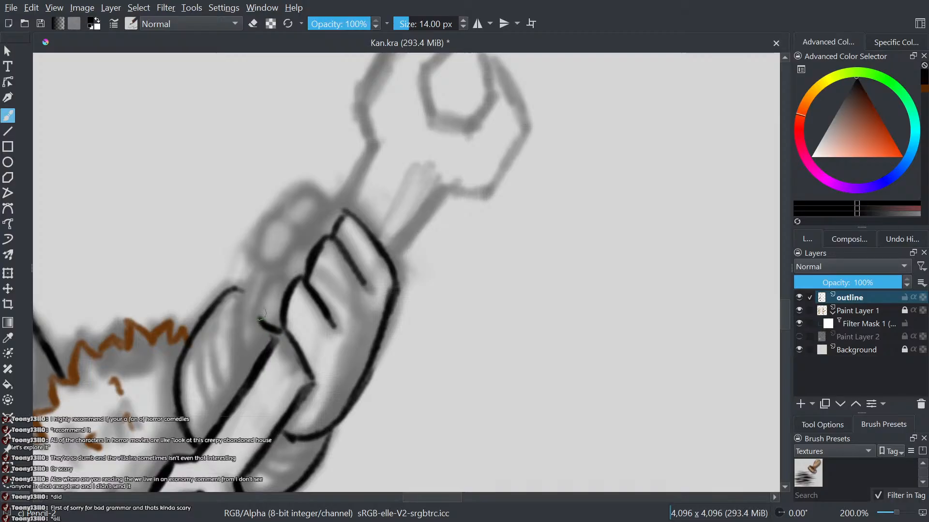
{"action": "mouse_move", "coordinate": [293, 277]}
{"action": "left_mouse_down"}
{"action": "mouse_move", "coordinate": [270, 285]}
{"action": "mouse_move", "coordinate": [259, 315]}
{"action": "mouse_move", "coordinate": [267, 350]}
{"action": "left_mouse_up"}
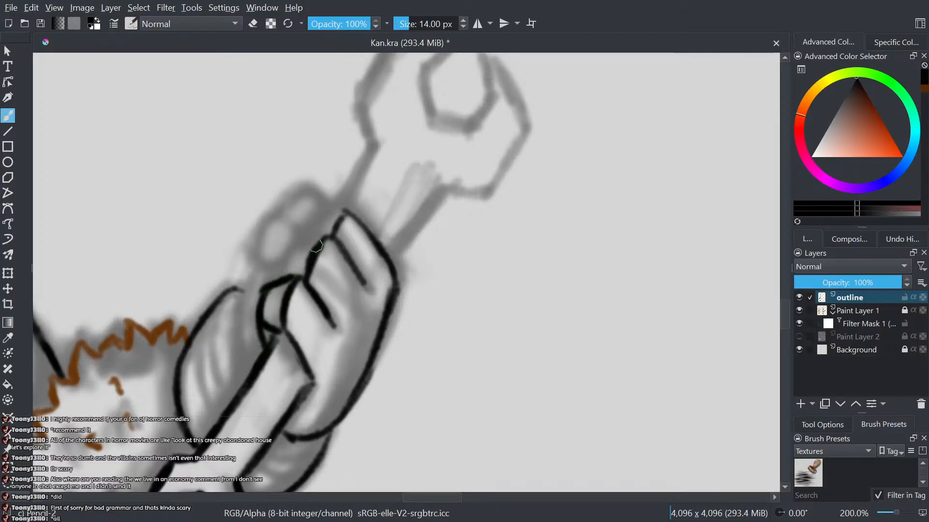
{"action": "mouse_move", "coordinate": [325, 237]}
{"action": "left_mouse_down"}
{"action": "mouse_move", "coordinate": [283, 252]}
{"action": "mouse_move", "coordinate": [268, 280]}
{"action": "left_mouse_up"}
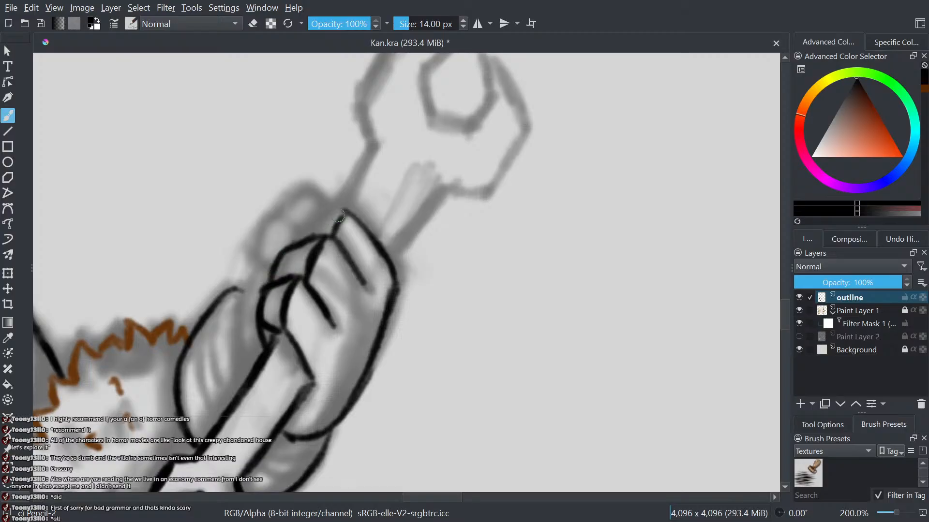
{"action": "left_click_drag", "start_coordinate": [320, 216], "coordinate": [285, 257]}
- Ink the rounded thumb beside the curled fingers and the line joining it to the palm in black
{"action": "scroll", "coordinate": [308, 253], "scroll_direction": "down", "scroll_amount": 6}
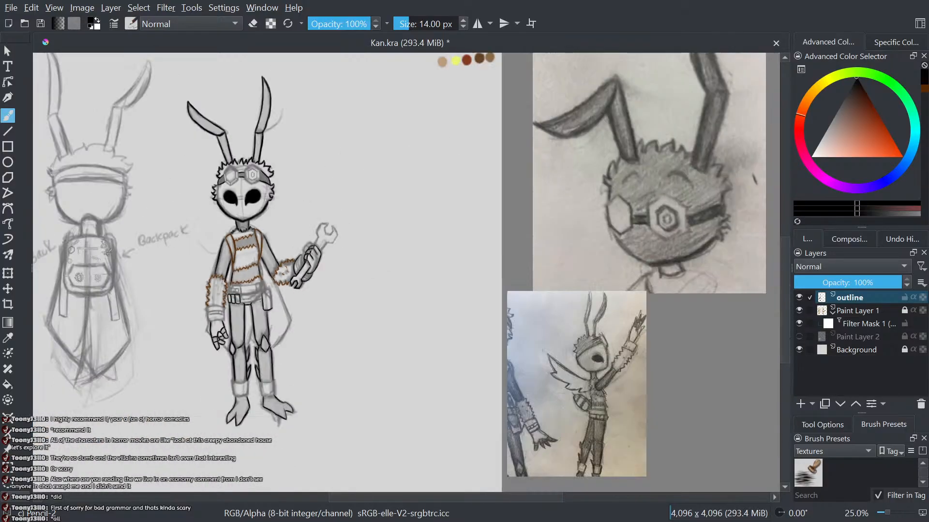
{"action": "scroll", "coordinate": [320, 271], "scroll_direction": "up", "scroll_amount": 7}
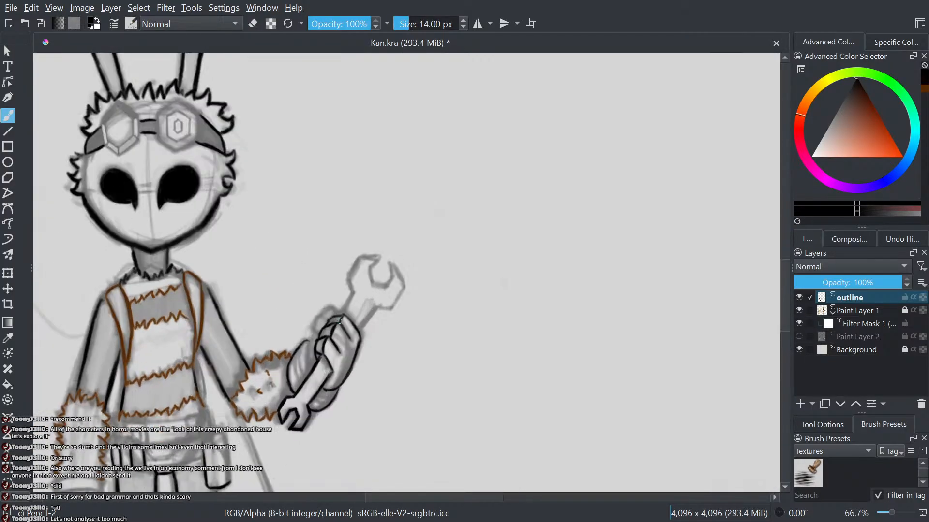
{"action": "scroll", "coordinate": [344, 315], "scroll_direction": "up", "scroll_amount": 2}
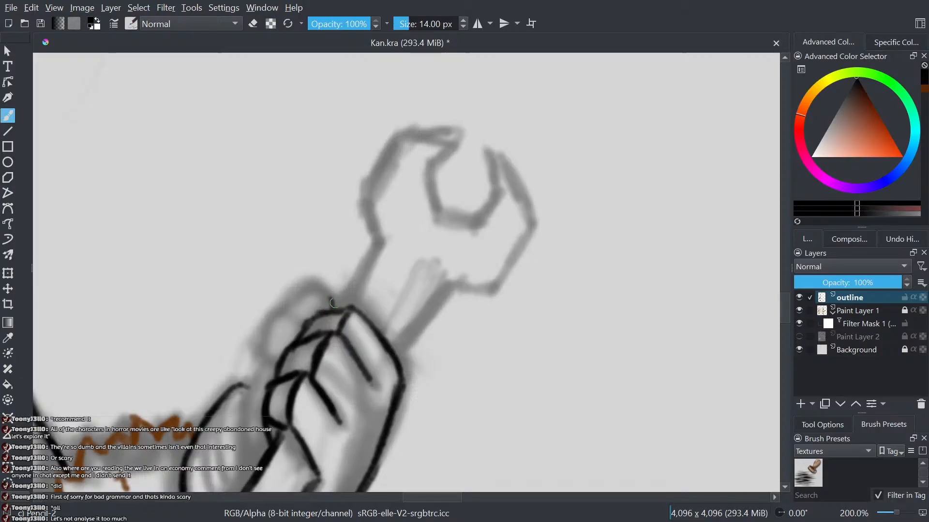
{"action": "mouse_move", "coordinate": [304, 285]}
{"action": "left_mouse_down"}
{"action": "mouse_move", "coordinate": [271, 323]}
{"action": "mouse_move", "coordinate": [262, 355]}
{"action": "left_mouse_up"}
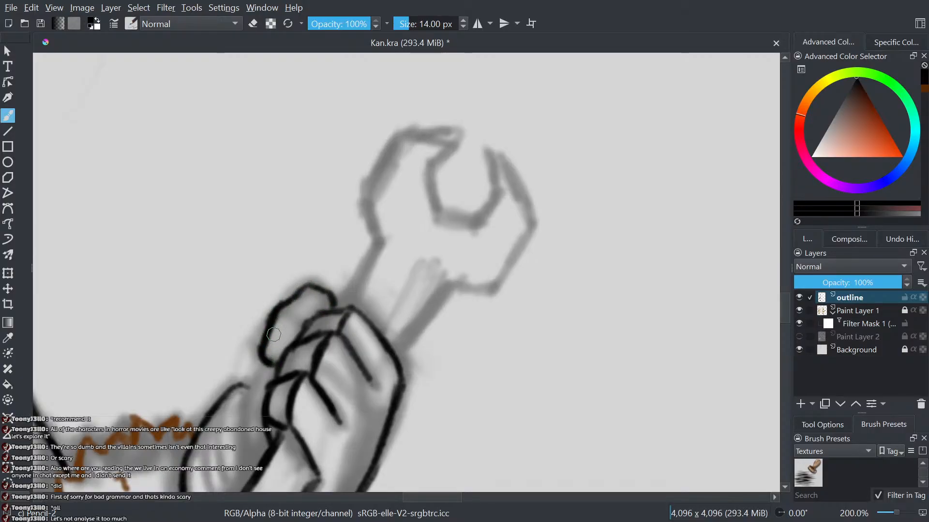
{"action": "scroll", "coordinate": [250, 415], "scroll_direction": "down", "scroll_amount": 2}
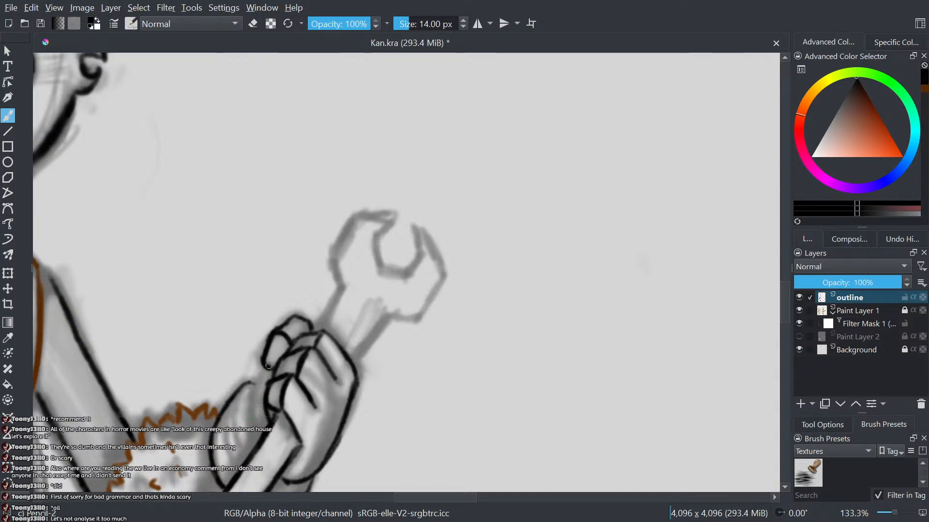
{"action": "mouse_move", "coordinate": [270, 364]}
{"action": "left_mouse_down"}
{"action": "mouse_move", "coordinate": [249, 426]}
{"action": "mouse_move", "coordinate": [254, 437]}
{"action": "left_mouse_up"}
- Ink the wrench handle above the hand and the angular outline of its upper open jaw in black
{"action": "scroll", "coordinate": [280, 355], "scroll_direction": "down", "scroll_amount": 4}
{"action": "scroll", "coordinate": [298, 346], "scroll_direction": "up", "scroll_amount": 6}
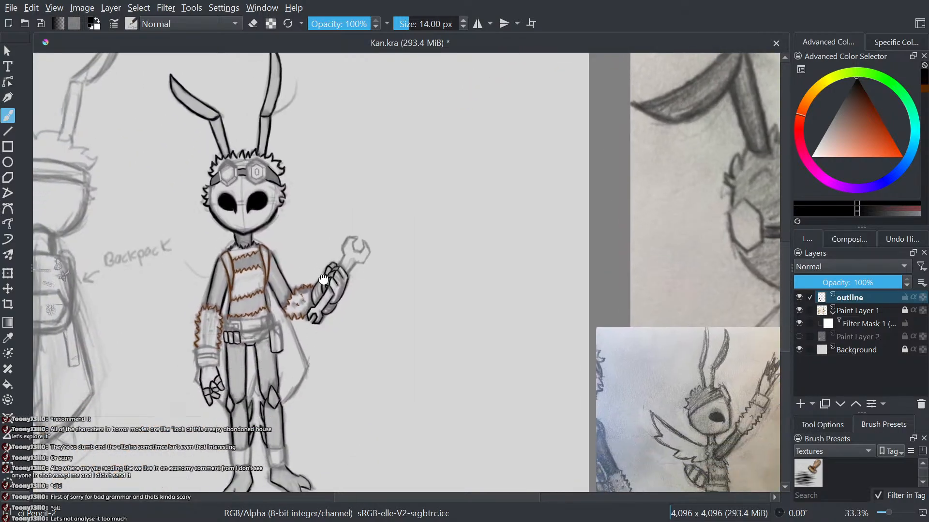
{"action": "left_click_drag", "start_coordinate": [306, 392], "coordinate": [351, 331]}
{"action": "scroll", "coordinate": [362, 311], "scroll_direction": "down", "scroll_amount": 3}
{"action": "scroll", "coordinate": [329, 314], "scroll_direction": "up", "scroll_amount": 1}
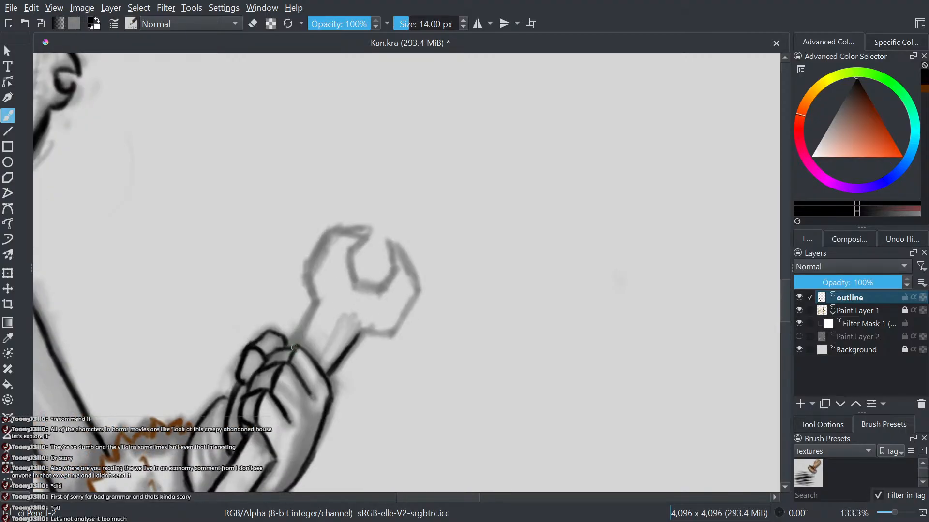
{"action": "mouse_move", "coordinate": [294, 347]}
{"action": "left_mouse_down"}
{"action": "mouse_move", "coordinate": [314, 302]}
{"action": "mouse_move", "coordinate": [307, 281]}
{"action": "left_mouse_up"}
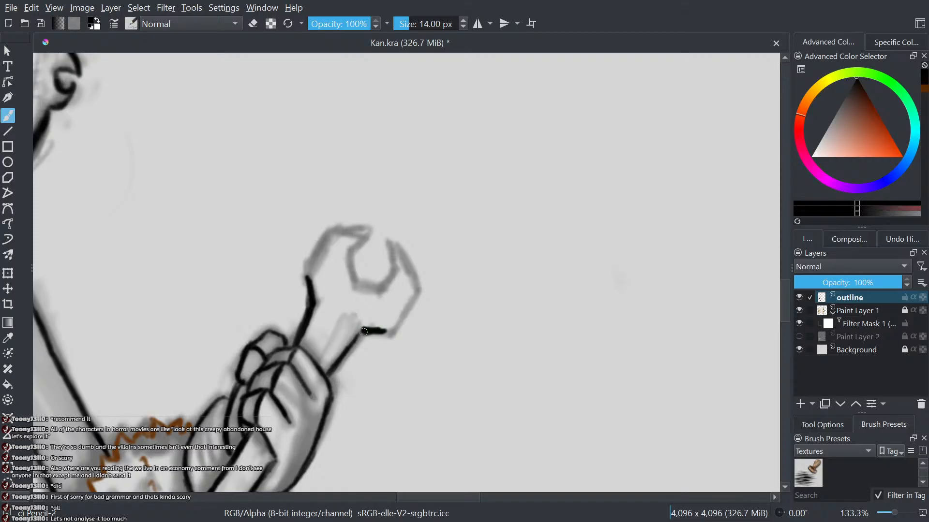
{"action": "mouse_move", "coordinate": [345, 356]}
{"action": "left_mouse_down"}
{"action": "mouse_move", "coordinate": [411, 297]}
{"action": "mouse_move", "coordinate": [391, 332]}
{"action": "left_mouse_up"}
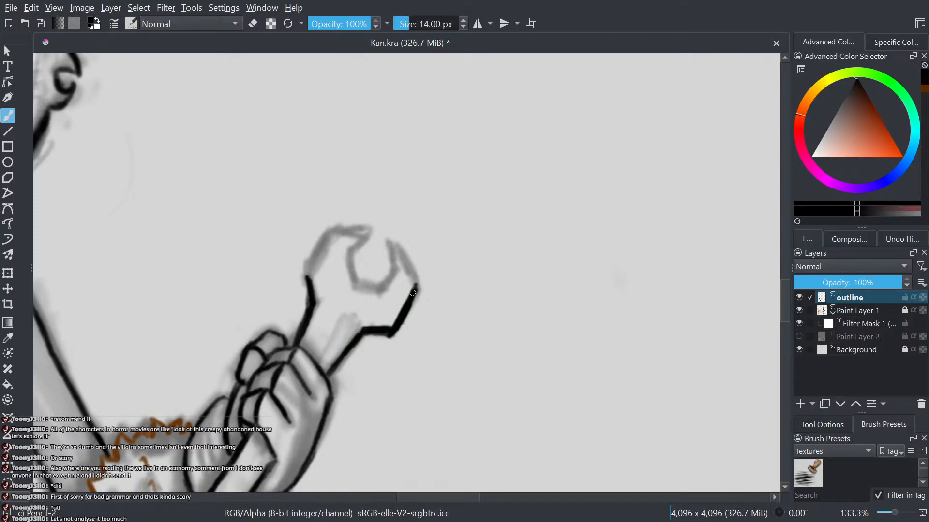
{"action": "left_click_drag", "start_coordinate": [408, 262], "coordinate": [395, 247]}
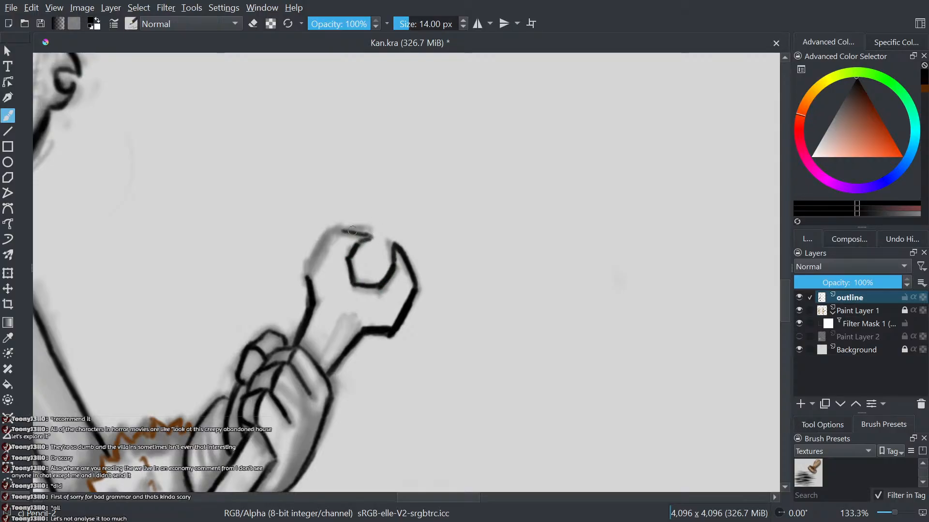
{"action": "left_click_drag", "start_coordinate": [331, 232], "coordinate": [307, 278]}
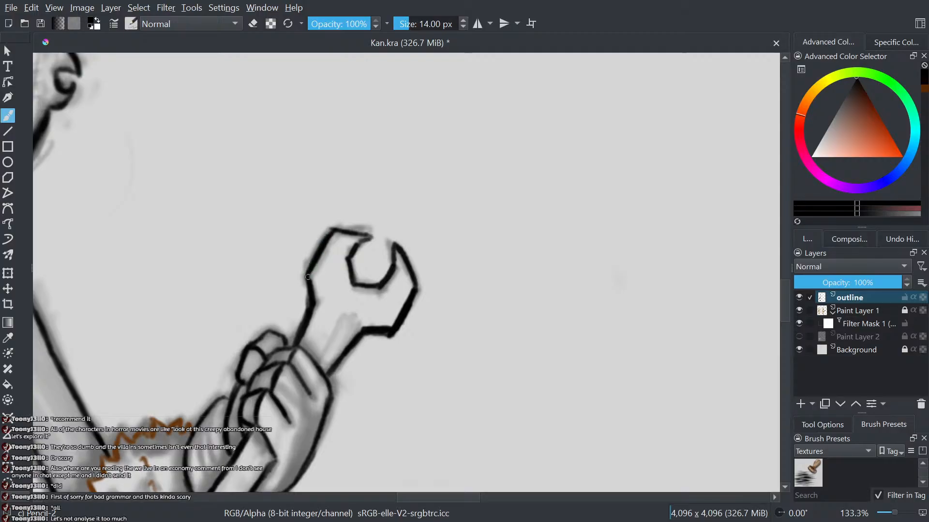
- Ink the lower edge of the waist between the belt pouches and the hip pouch in black, joining the crotch lines to it
{"action": "scroll", "coordinate": [329, 249], "scroll_direction": "down", "scroll_amount": 5}
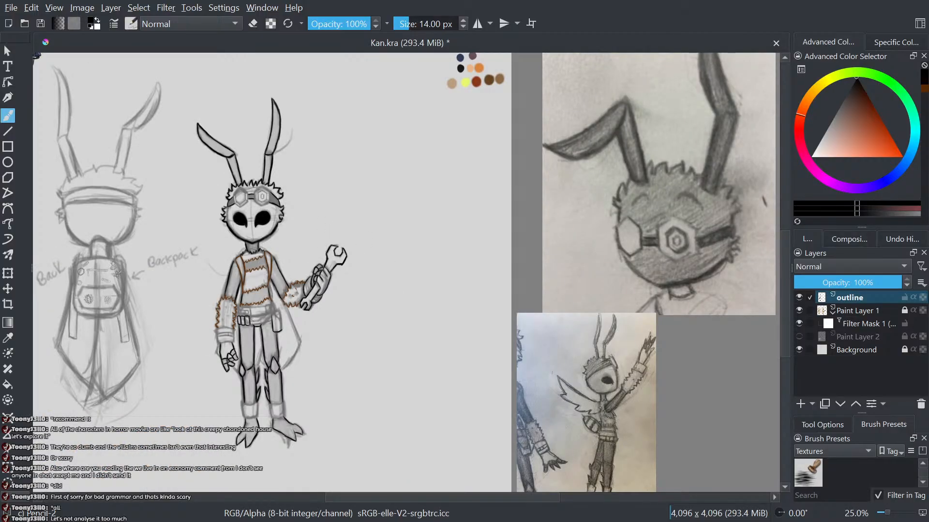
{"action": "scroll", "coordinate": [349, 304], "scroll_direction": "up", "scroll_amount": 9}
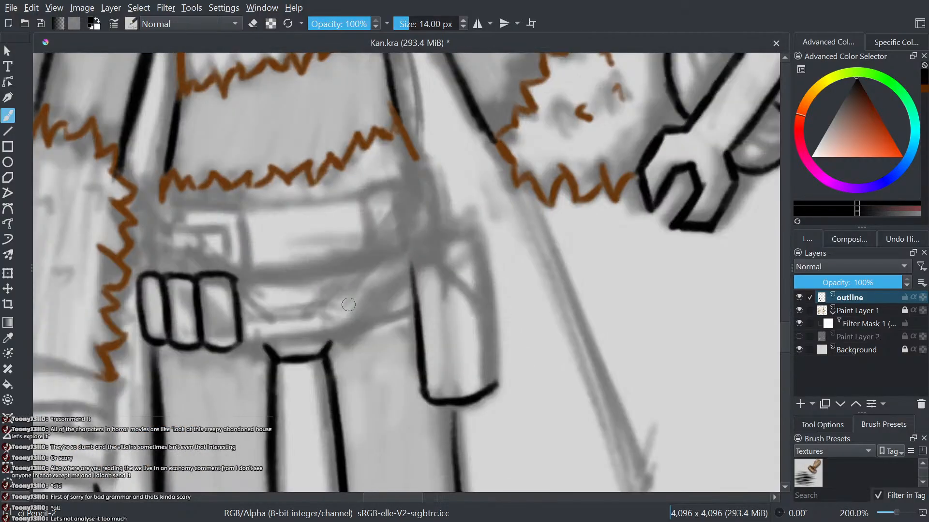
{"action": "scroll", "coordinate": [433, 308], "scroll_direction": "up", "scroll_amount": 1}
{"action": "mouse_move", "coordinate": [408, 315]}
{"action": "left_mouse_down"}
{"action": "mouse_move", "coordinate": [180, 349]}
{"action": "mouse_move", "coordinate": [239, 344]}
{"action": "left_mouse_up"}
{"action": "scroll", "coordinate": [292, 331], "scroll_direction": "down", "scroll_amount": 1}
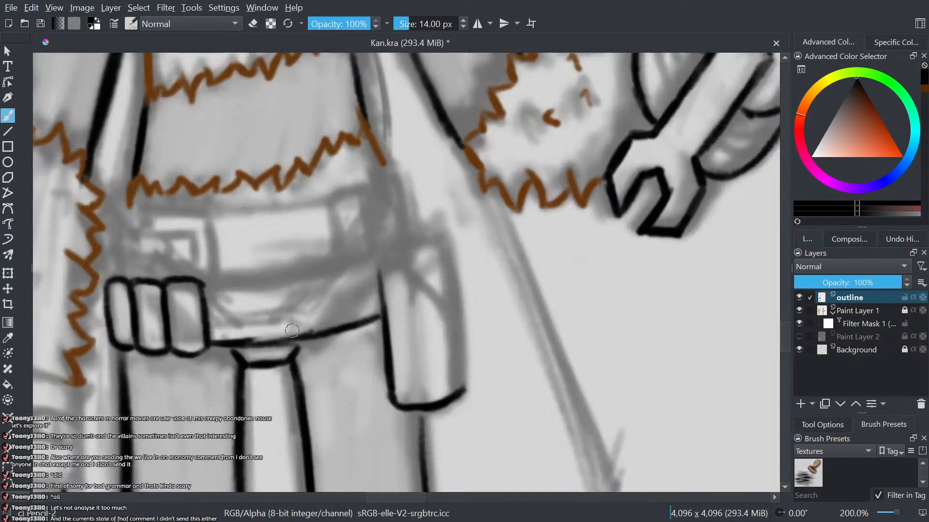
{"action": "scroll", "coordinate": [292, 331], "scroll_direction": "up", "scroll_amount": 1}
{"action": "mouse_move", "coordinate": [314, 344]}
{"action": "left_mouse_down"}
{"action": "mouse_move", "coordinate": [292, 365]}
{"action": "mouse_move", "coordinate": [296, 352]}
{"action": "left_mouse_up"}
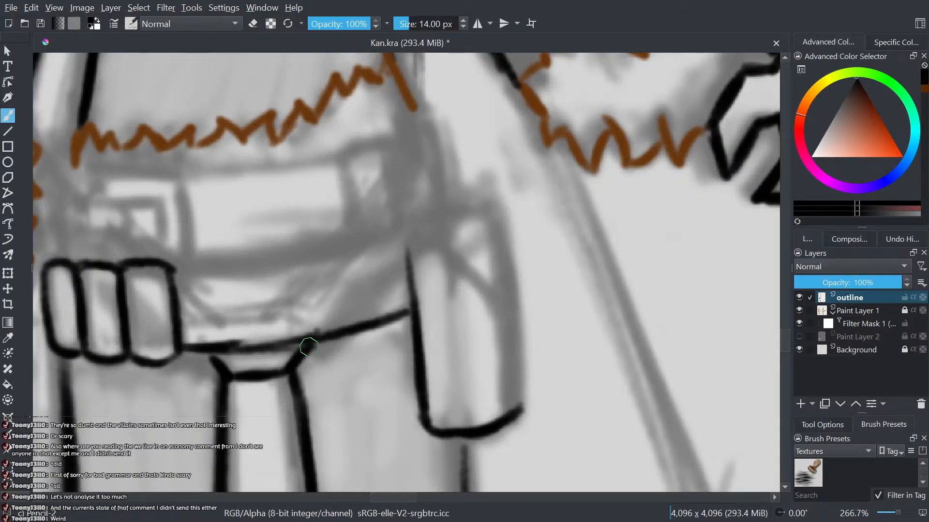
{"action": "scroll", "coordinate": [308, 346], "scroll_direction": "up", "scroll_amount": 2}
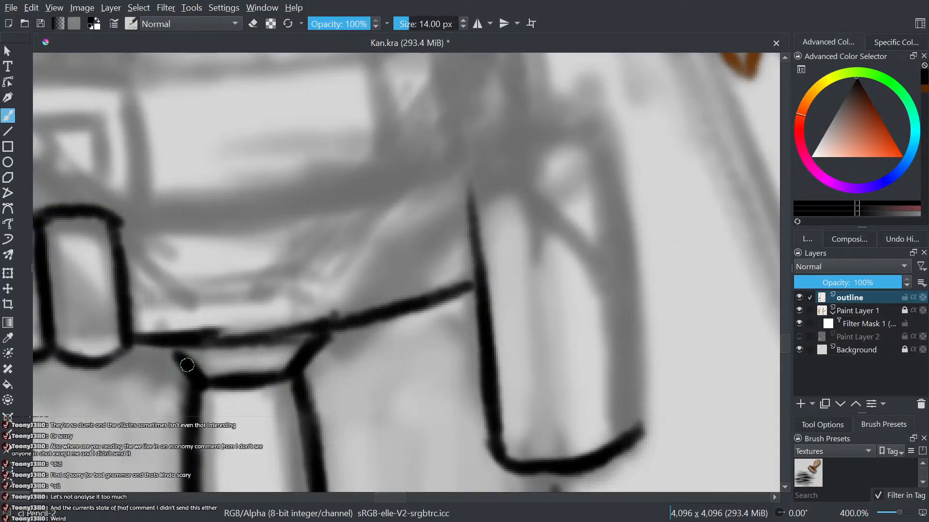
{"action": "key", "text": "e"}
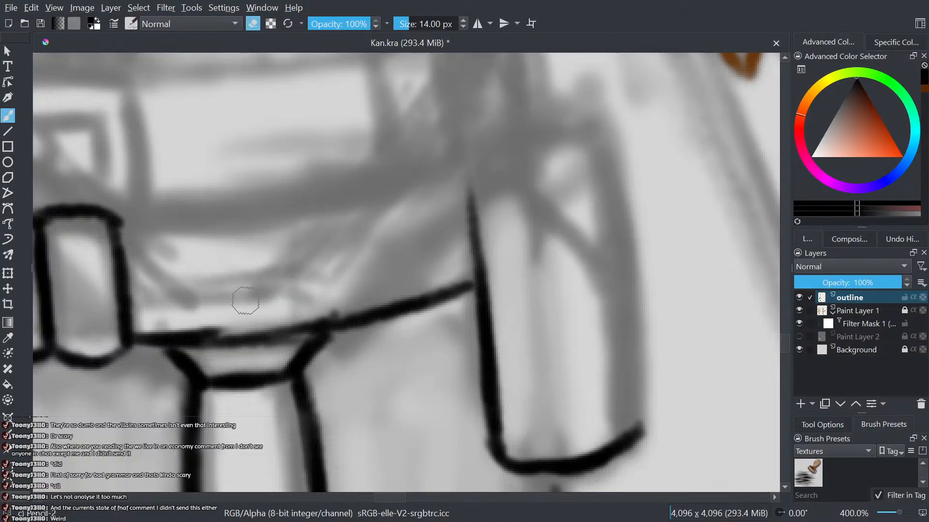
{"action": "key", "text": "e"}
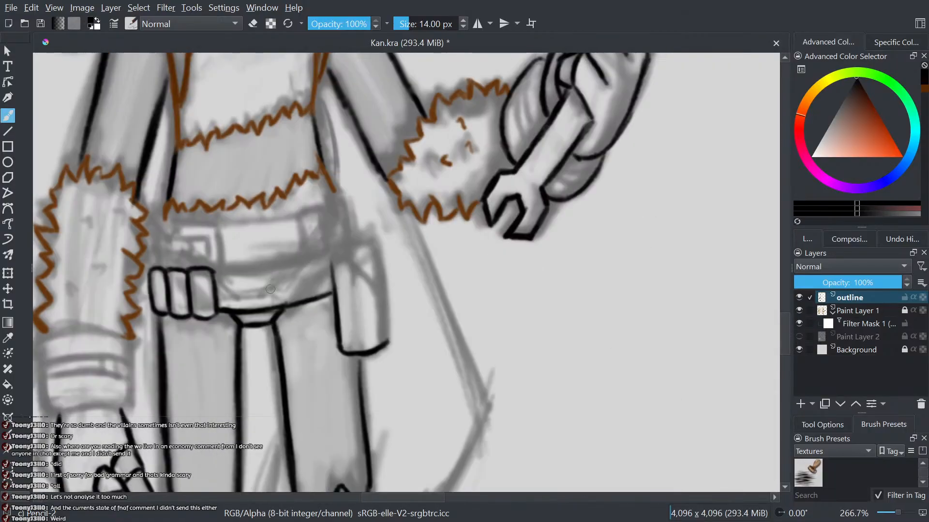
- Ink the hip pouch's outer side, top edge, diagonal flap, fastener and inner fold line in black
{"action": "scroll", "coordinate": [227, 332], "scroll_direction": "down", "scroll_amount": 2}
{"action": "mouse_move", "coordinate": [444, 401]}
{"action": "left_mouse_down"}
{"action": "mouse_move", "coordinate": [442, 290]}
{"action": "mouse_move", "coordinate": [429, 257]}
{"action": "left_mouse_up"}
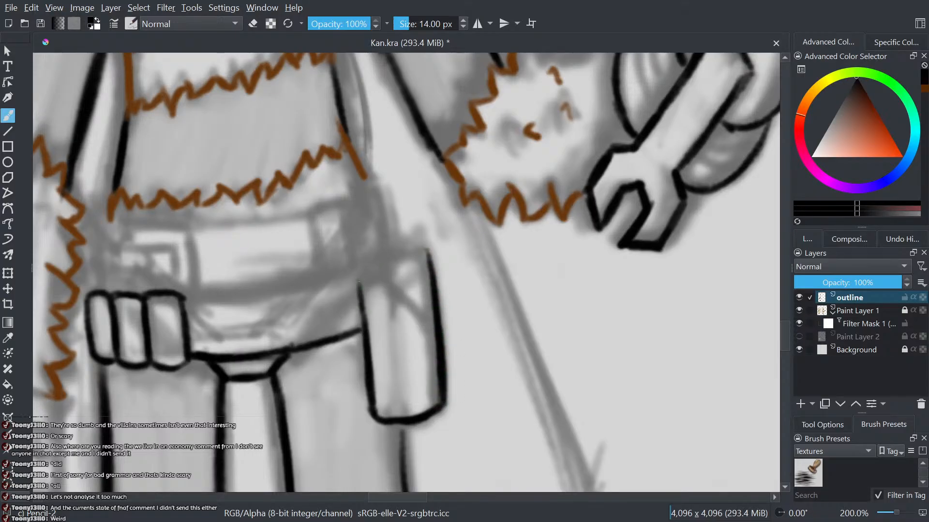
{"action": "mouse_move", "coordinate": [398, 400]}
{"action": "left_mouse_down"}
{"action": "mouse_move", "coordinate": [388, 313]}
{"action": "mouse_move", "coordinate": [363, 278]}
{"action": "mouse_move", "coordinate": [365, 266]}
{"action": "left_mouse_up"}
{"action": "left_click_drag", "start_coordinate": [426, 249], "coordinate": [372, 262]}
{"action": "mouse_move", "coordinate": [435, 330]}
{"action": "left_mouse_down"}
{"action": "mouse_move", "coordinate": [387, 280]}
{"action": "mouse_move", "coordinate": [362, 277]}
{"action": "left_mouse_up"}
{"action": "mouse_move", "coordinate": [428, 329]}
{"action": "left_mouse_down"}
{"action": "mouse_move", "coordinate": [426, 347]}
{"action": "mouse_move", "coordinate": [434, 338]}
{"action": "left_mouse_up"}
- Ink the sides and the upper and lower edges of the wrist cuff on the lowered arm in black
{"action": "key", "text": "minus"}
{"action": "left_click_drag", "start_coordinate": [346, 245], "coordinate": [457, 253]}
{"action": "key", "text": "minus"}
{"action": "left_click_drag", "start_coordinate": [399, 275], "coordinate": [374, 183]}
{"action": "left_click_drag", "start_coordinate": [307, 271], "coordinate": [416, 262]}
{"action": "key", "text": "plus"}
{"action": "key", "text": "plus"}
{"action": "key", "text": "plus"}
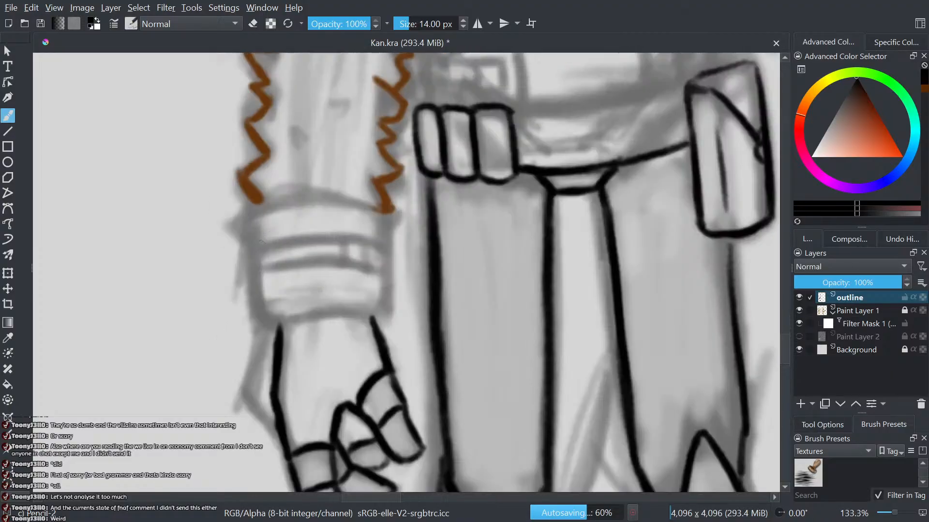
{"action": "mouse_move", "coordinate": [415, 328]}
{"action": "left_mouse_down"}
{"action": "mouse_move", "coordinate": [364, 324]}
{"action": "mouse_move", "coordinate": [265, 338]}
{"action": "mouse_move", "coordinate": [245, 242]}
{"action": "mouse_move", "coordinate": [249, 192]}
{"action": "left_mouse_up"}
{"action": "scroll", "coordinate": [266, 213], "scroll_direction": "down", "scroll_amount": 5}
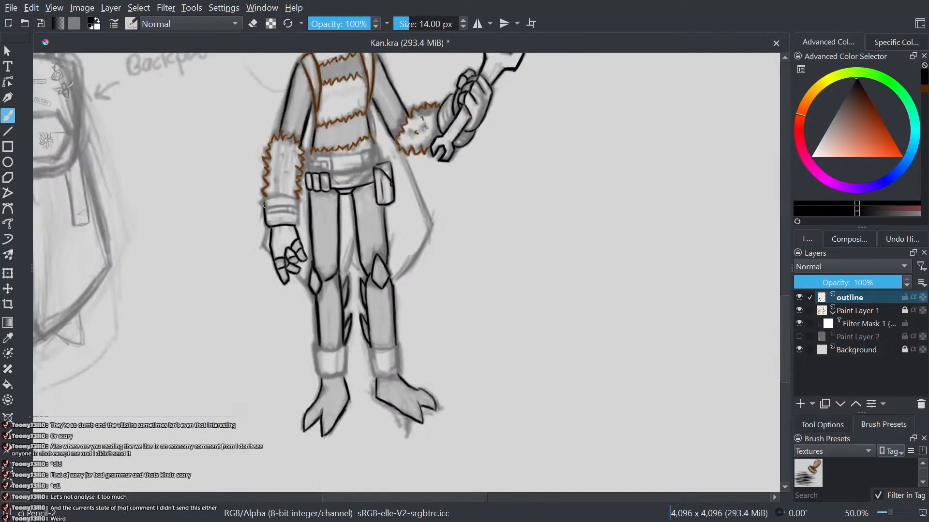
{"action": "scroll", "coordinate": [291, 189], "scroll_direction": "up", "scroll_amount": 4}
{"action": "mouse_move", "coordinate": [396, 354]}
{"action": "left_mouse_down"}
{"action": "mouse_move", "coordinate": [396, 242]}
{"action": "mouse_move", "coordinate": [376, 233]}
{"action": "mouse_move", "coordinate": [287, 241]}
{"action": "mouse_move", "coordinate": [251, 294]}
{"action": "left_mouse_up"}
{"action": "scroll", "coordinate": [264, 251], "scroll_direction": "down", "scroll_amount": 4}
{"action": "scroll", "coordinate": [281, 255], "scroll_direction": "down", "scroll_amount": 2}
{"action": "scroll", "coordinate": [253, 285], "scroll_direction": "up", "scroll_amount": 2}
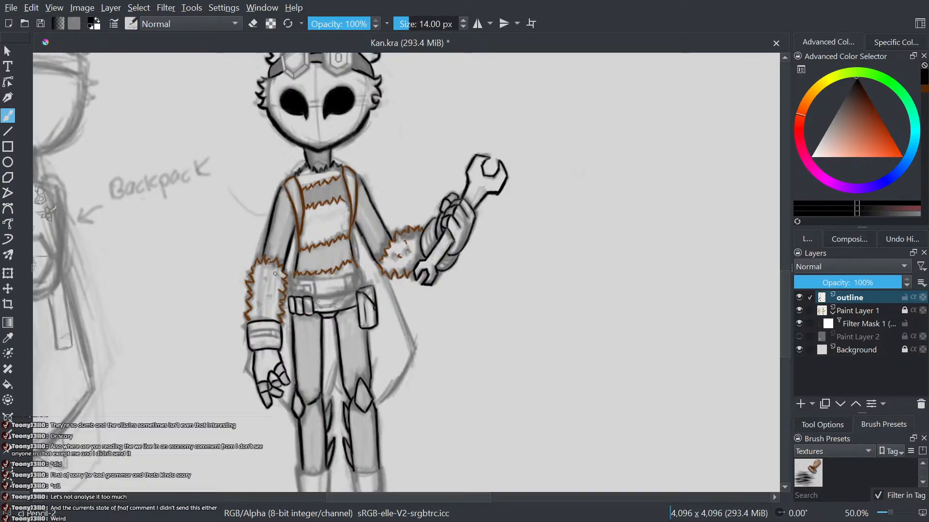
- Pick the brown from the lowered arm's fur outline and extend the fur edge down to the wrist cuff
{"action": "scroll", "coordinate": [275, 273], "scroll_direction": "up", "scroll_amount": 5}
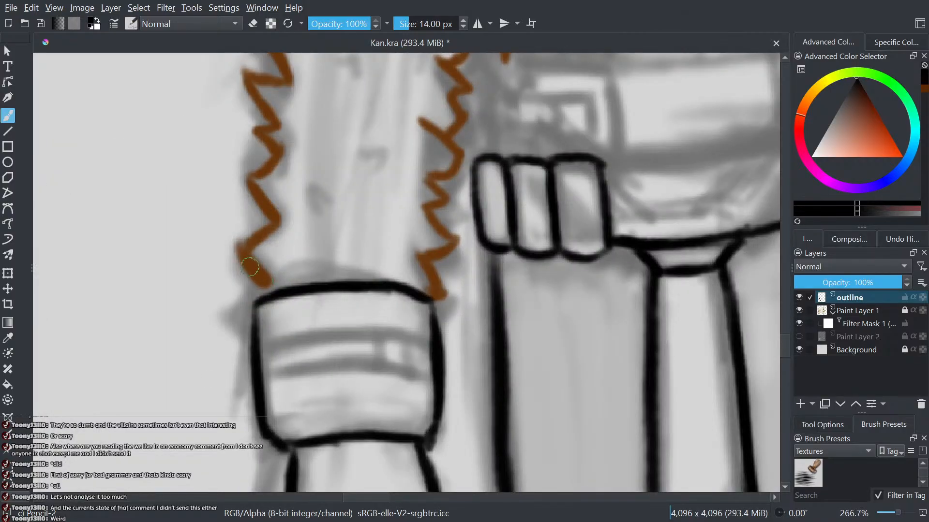
{"action": "scroll", "coordinate": [250, 266], "scroll_direction": "up", "scroll_amount": 2}
{"action": "left_click", "coordinate": [263, 265], "text": "ctrl"}
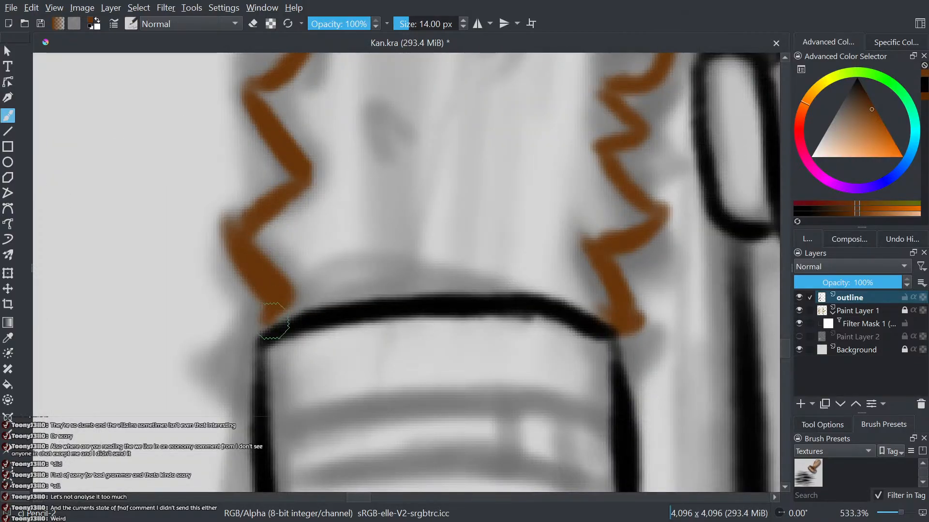
{"action": "scroll", "coordinate": [274, 320], "scroll_direction": "down", "scroll_amount": 3}
{"action": "scroll", "coordinate": [295, 235], "scroll_direction": "up", "scroll_amount": 1}
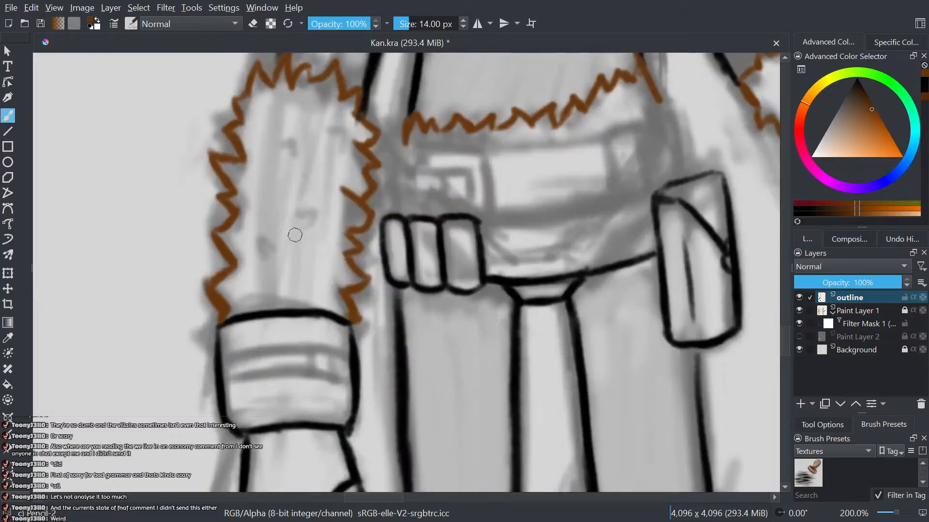
- Add three small fur tuft marks in brown inside the furry forearm of the lowered arm
{"action": "left_click_drag", "start_coordinate": [292, 254], "coordinate": [280, 255]}
{"action": "left_click_drag", "start_coordinate": [279, 156], "coordinate": [266, 140]}
{"action": "left_click_drag", "start_coordinate": [325, 140], "coordinate": [318, 127]}
- Pick black from the raised glove's outline and ink the lower edge of the strap across the lowered arm's wrist cuff
{"action": "scroll", "coordinate": [322, 122], "scroll_direction": "down", "scroll_amount": 3}
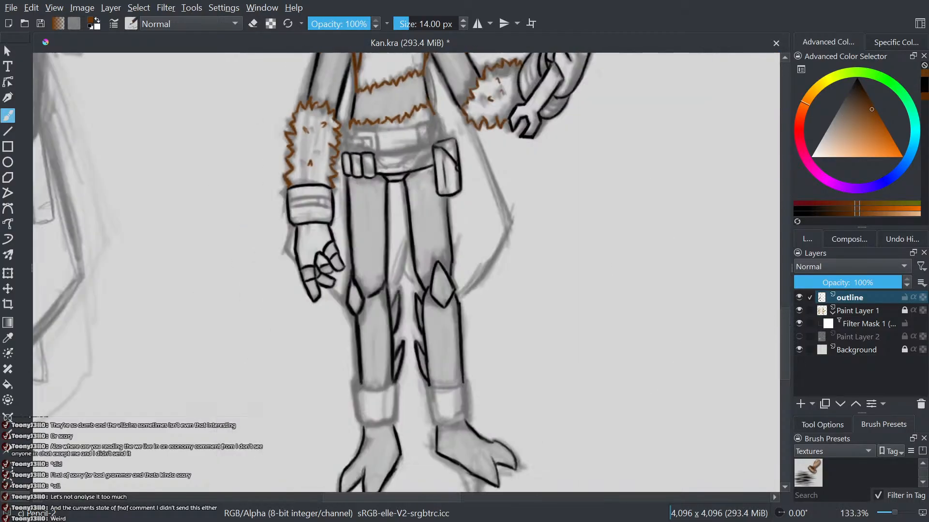
{"action": "scroll", "coordinate": [356, 186], "scroll_direction": "down", "scroll_amount": 2}
{"action": "scroll", "coordinate": [437, 205], "scroll_direction": "up", "scroll_amount": 2}
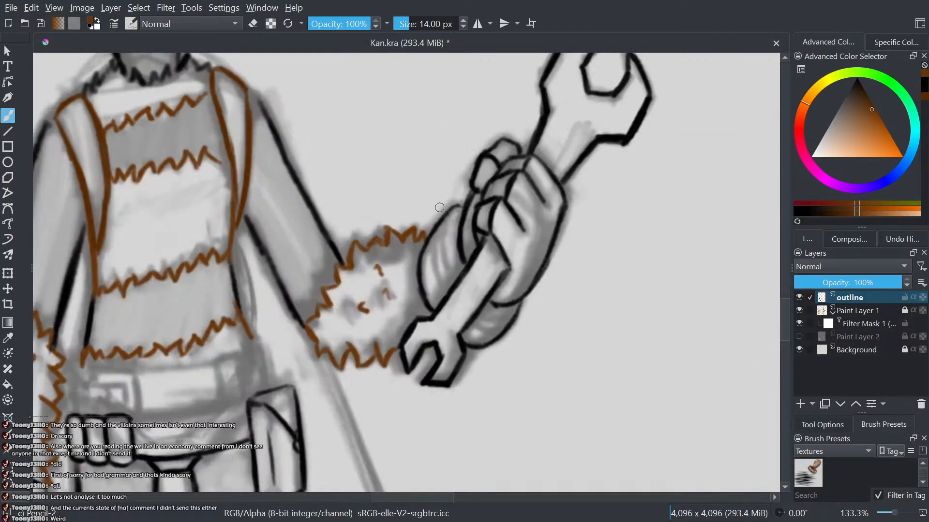
{"action": "scroll", "coordinate": [445, 230], "scroll_direction": "down", "scroll_amount": 2}
{"action": "scroll", "coordinate": [446, 230], "scroll_direction": "up", "scroll_amount": 5}
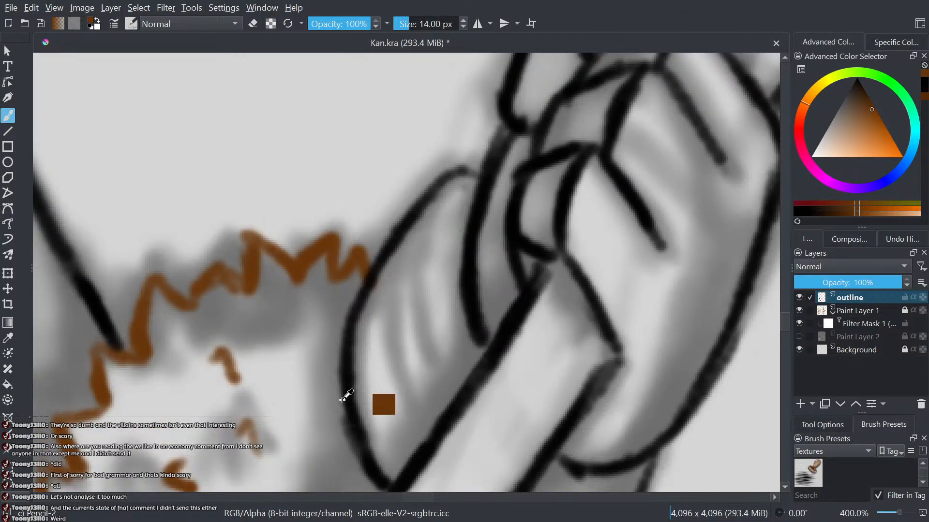
{"action": "scroll", "coordinate": [524, 201], "scroll_direction": "up", "scroll_amount": 4}
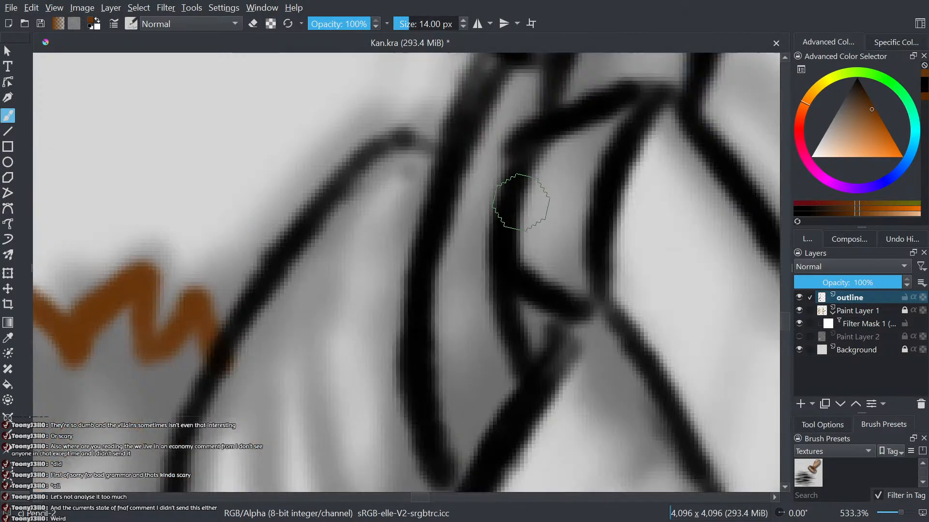
{"action": "left_click", "coordinate": [498, 216], "text": "ctrl"}
{"action": "scroll", "coordinate": [534, 264], "scroll_direction": "down", "scroll_amount": 7}
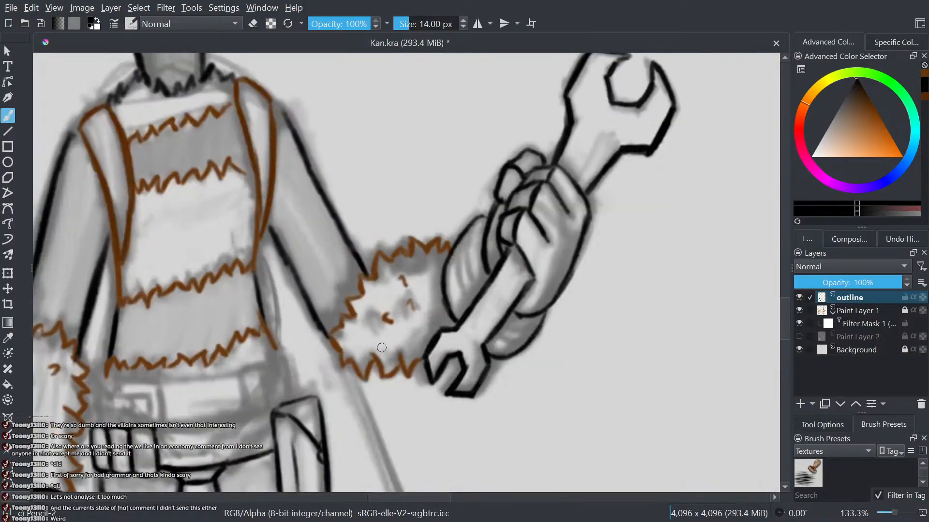
{"action": "scroll", "coordinate": [534, 251], "scroll_direction": "down", "scroll_amount": 2}
{"action": "scroll", "coordinate": [271, 368], "scroll_direction": "up", "scroll_amount": 3}
{"action": "scroll", "coordinate": [586, 223], "scroll_direction": "down", "scroll_amount": 2}
{"action": "scroll", "coordinate": [537, 329], "scroll_direction": "up", "scroll_amount": 3}
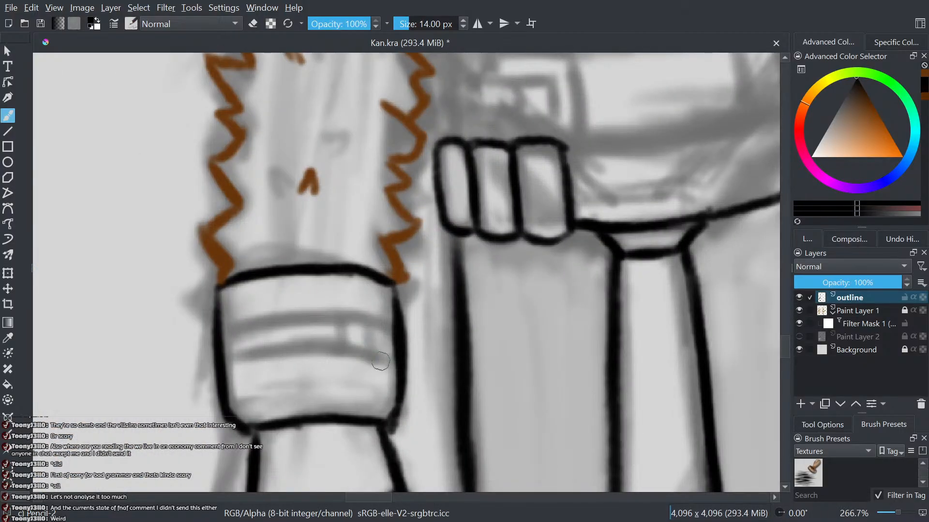
{"action": "mouse_move", "coordinate": [380, 361]}
{"action": "left_mouse_down"}
{"action": "mouse_move", "coordinate": [393, 364]}
{"action": "mouse_move", "coordinate": [355, 356]}
{"action": "left_mouse_up"}
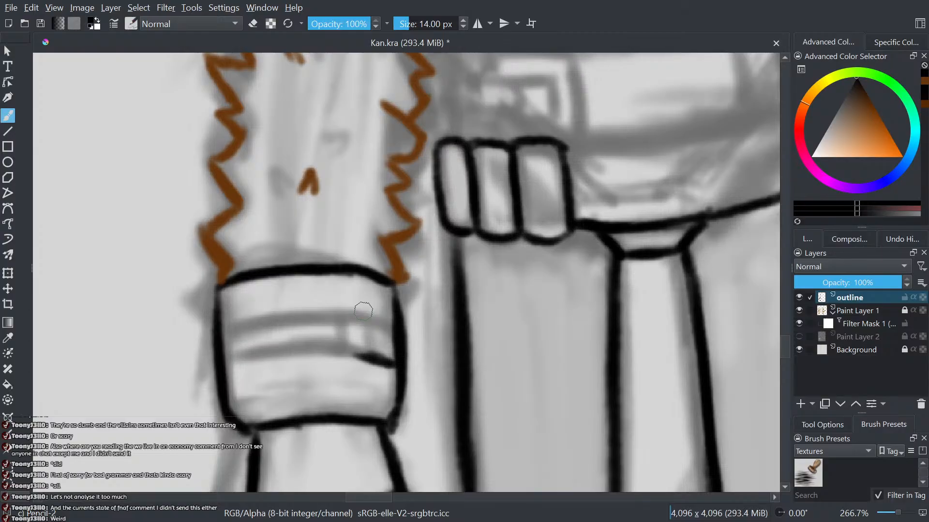
{"action": "mouse_move", "coordinate": [360, 357]}
{"action": "left_mouse_down"}
{"action": "mouse_move", "coordinate": [268, 351]}
{"action": "mouse_move", "coordinate": [260, 361]}
{"action": "mouse_move", "coordinate": [301, 361]}
{"action": "mouse_move", "coordinate": [220, 368]}
{"action": "left_mouse_up"}
{"action": "mouse_move", "coordinate": [314, 362]}
{"action": "left_mouse_down"}
{"action": "mouse_move", "coordinate": [258, 371]}
{"action": "mouse_move", "coordinate": [279, 342]}
{"action": "mouse_move", "coordinate": [258, 348]}
{"action": "mouse_move", "coordinate": [288, 348]}
{"action": "mouse_move", "coordinate": [248, 348]}
{"action": "left_mouse_up"}
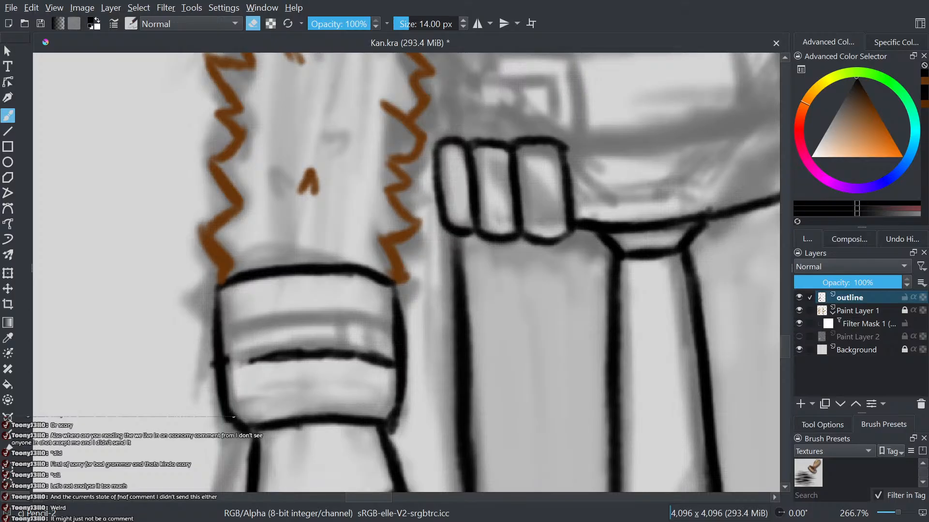
{"action": "key", "text": "e"}
{"action": "left_click_drag", "start_coordinate": [269, 360], "coordinate": [223, 372]}
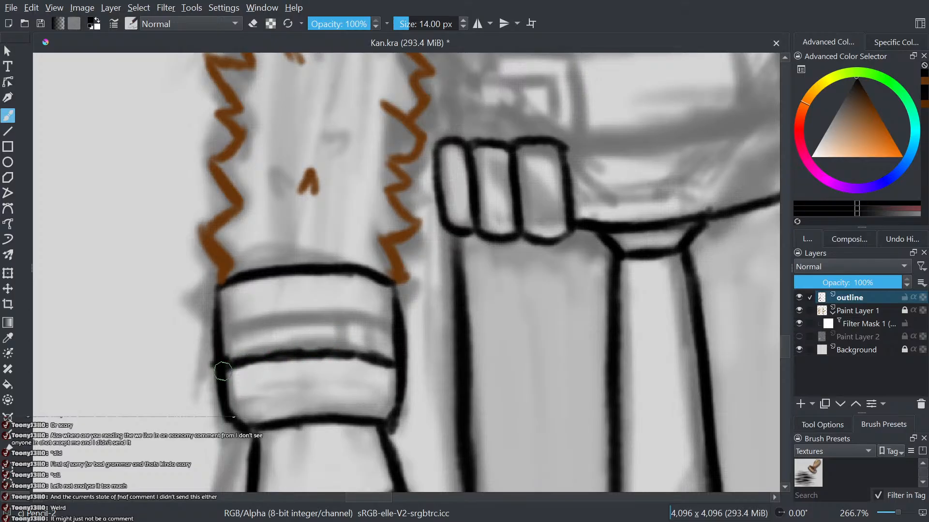
- Ink the upper edge of the wrist cuff's strap and its small buckle lines in black
{"action": "mouse_move", "coordinate": [392, 328]}
{"action": "left_mouse_down"}
{"action": "mouse_move", "coordinate": [363, 313]}
{"action": "mouse_move", "coordinate": [230, 329]}
{"action": "left_mouse_up"}
{"action": "scroll", "coordinate": [363, 335], "scroll_direction": "up", "scroll_amount": 1}
{"action": "left_click_drag", "start_coordinate": [372, 315], "coordinate": [373, 355]}
{"action": "mouse_move", "coordinate": [330, 312]}
{"action": "left_mouse_down"}
{"action": "mouse_move", "coordinate": [356, 363]}
{"action": "mouse_move", "coordinate": [145, 380]}
{"action": "left_mouse_up"}
- Ink two long curved fold lines in black on the raised glove's cuff above the wrench handle
{"action": "scroll", "coordinate": [187, 383], "scroll_direction": "down", "scroll_amount": 7}
{"action": "scroll", "coordinate": [363, 309], "scroll_direction": "up", "scroll_amount": 5}
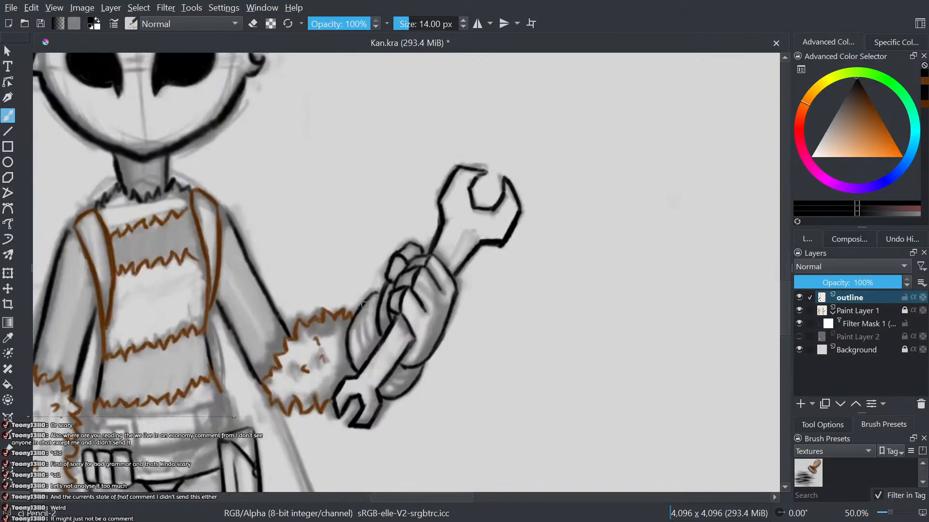
{"action": "mouse_move", "coordinate": [386, 399]}
{"action": "left_mouse_down"}
{"action": "mouse_move", "coordinate": [370, 358]}
{"action": "mouse_move", "coordinate": [371, 310]}
{"action": "mouse_move", "coordinate": [382, 293]}
{"action": "left_mouse_up"}
{"action": "mouse_move", "coordinate": [371, 415]}
{"action": "left_mouse_down"}
{"action": "mouse_move", "coordinate": [363, 314]}
{"action": "mouse_move", "coordinate": [376, 301]}
{"action": "mouse_move", "coordinate": [374, 341]}
{"action": "mouse_move", "coordinate": [387, 290]}
{"action": "mouse_move", "coordinate": [374, 332]}
{"action": "mouse_move", "coordinate": [399, 321]}
{"action": "left_mouse_up"}
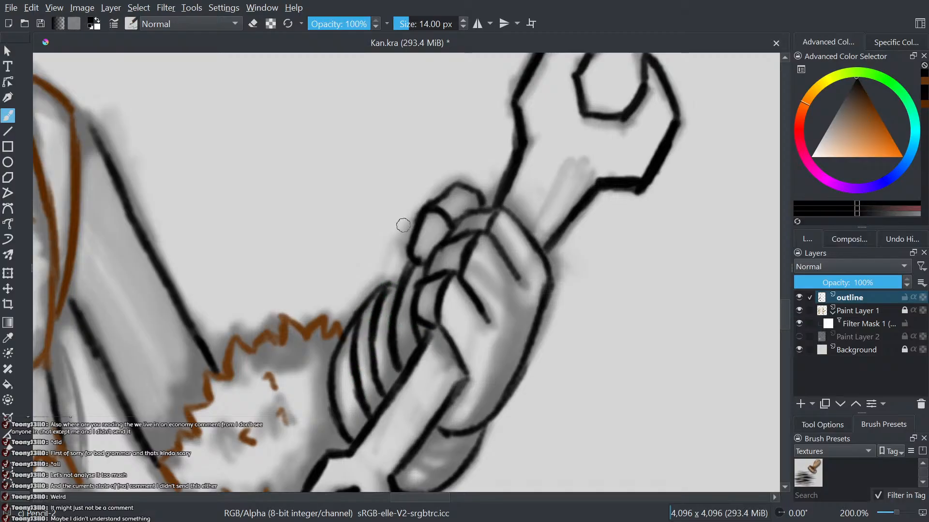
- Ink short curved fold lines in black on the part of the raised glove's cuff below the wrench handle
{"action": "scroll", "coordinate": [405, 237], "scroll_direction": "down", "scroll_amount": 1}
{"action": "left_click_drag", "start_coordinate": [414, 287], "coordinate": [333, 166]}
{"action": "scroll", "coordinate": [333, 167], "scroll_direction": "up", "scroll_amount": 3}
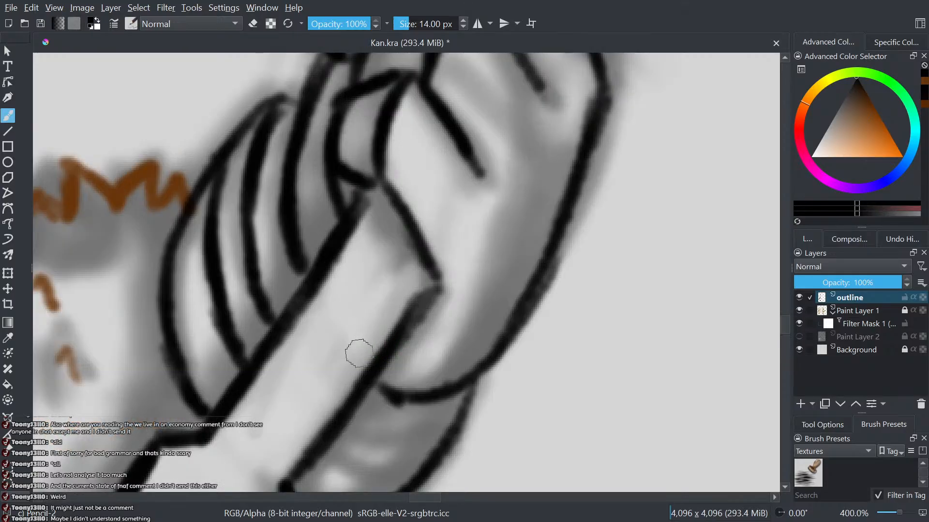
{"action": "mouse_move", "coordinate": [373, 314]}
{"action": "left_mouse_down"}
{"action": "mouse_move", "coordinate": [364, 282]}
{"action": "mouse_move", "coordinate": [316, 213]}
{"action": "left_mouse_up"}
{"action": "mouse_move", "coordinate": [413, 286]}
{"action": "left_mouse_down"}
{"action": "mouse_move", "coordinate": [394, 343]}
{"action": "mouse_move", "coordinate": [349, 346]}
{"action": "mouse_move", "coordinate": [309, 332]}
{"action": "left_mouse_up"}
{"action": "mouse_move", "coordinate": [385, 343]}
{"action": "left_mouse_down"}
{"action": "mouse_move", "coordinate": [301, 329]}
{"action": "mouse_move", "coordinate": [353, 350]}
{"action": "mouse_move", "coordinate": [288, 317]}
{"action": "left_mouse_up"}
{"action": "mouse_move", "coordinate": [371, 382]}
{"action": "left_mouse_down"}
{"action": "mouse_move", "coordinate": [329, 376]}
{"action": "mouse_move", "coordinate": [271, 347]}
{"action": "mouse_move", "coordinate": [383, 263]}
{"action": "left_mouse_up"}
- Show Paint Layer 2 briefly to check the colours of the ankle bands and legs, and hide it again
{"action": "scroll", "coordinate": [288, 330], "scroll_direction": "down", "scroll_amount": 6}
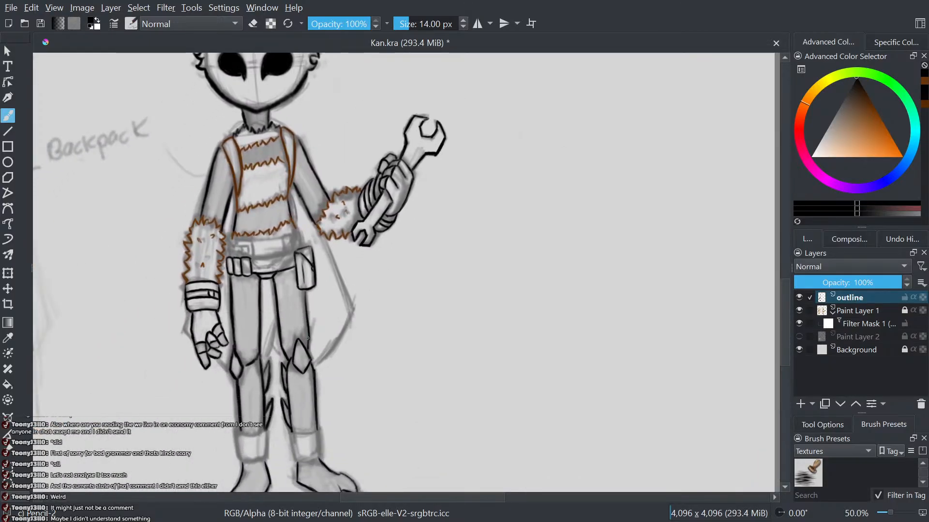
{"action": "left_click_drag", "start_coordinate": [308, 338], "coordinate": [356, 321]}
{"action": "scroll", "coordinate": [359, 366], "scroll_direction": "up", "scroll_amount": 1}
{"action": "scroll", "coordinate": [261, 351], "scroll_direction": "up", "scroll_amount": 1}
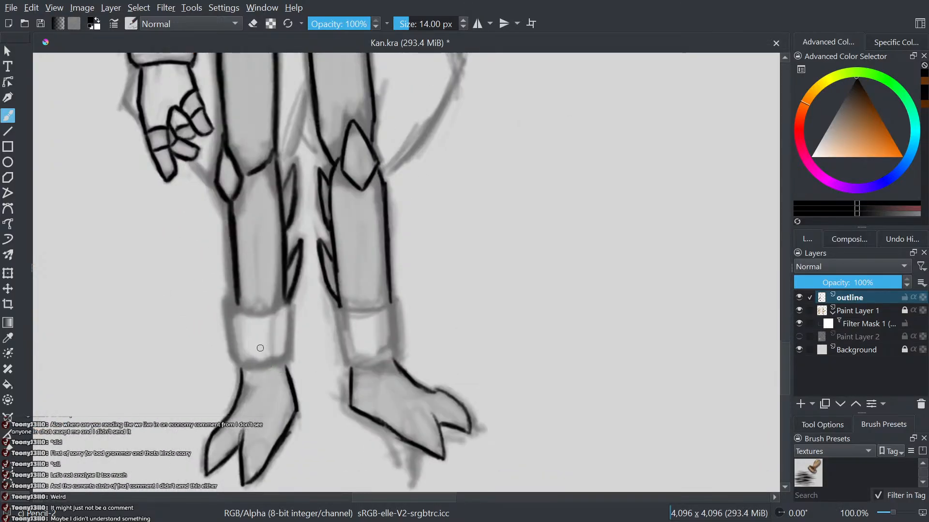
{"action": "scroll", "coordinate": [363, 278], "scroll_direction": "down", "scroll_amount": 1}
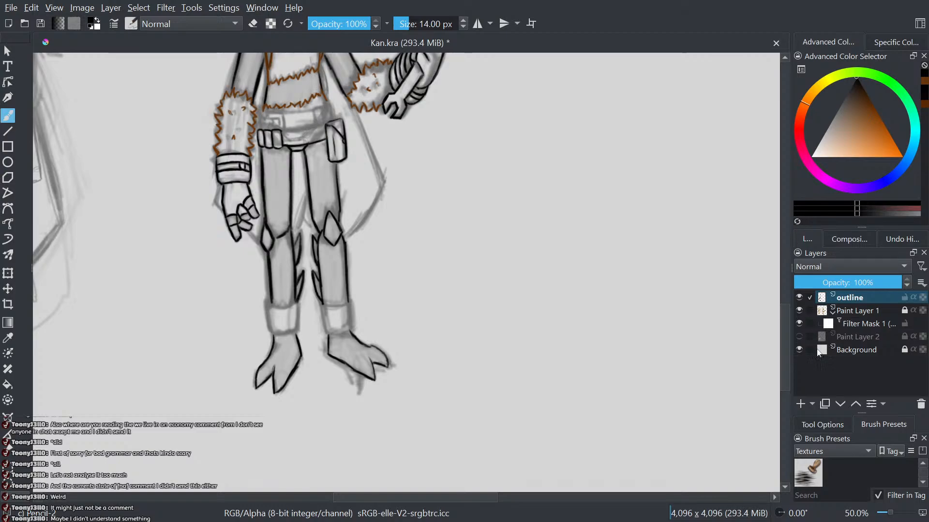
{"action": "left_click", "coordinate": [799, 339]}
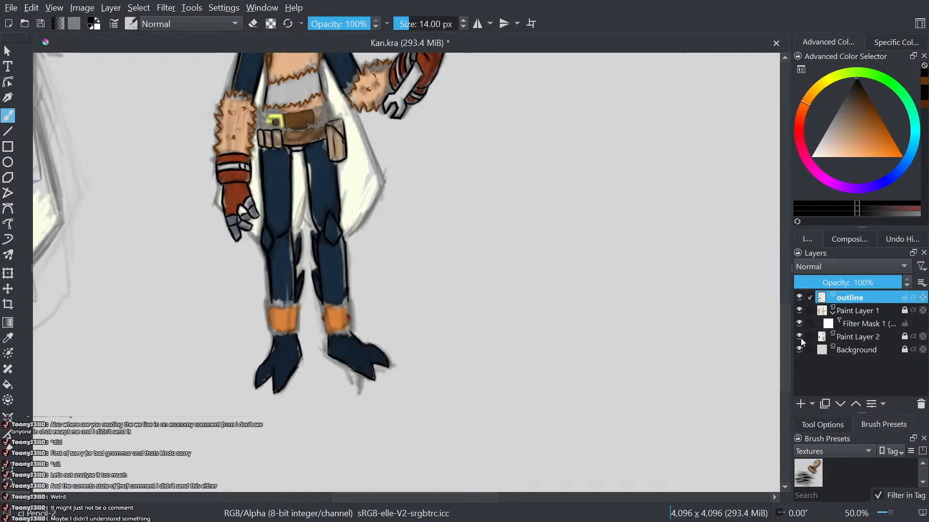
{"action": "left_click", "coordinate": [800, 339]}
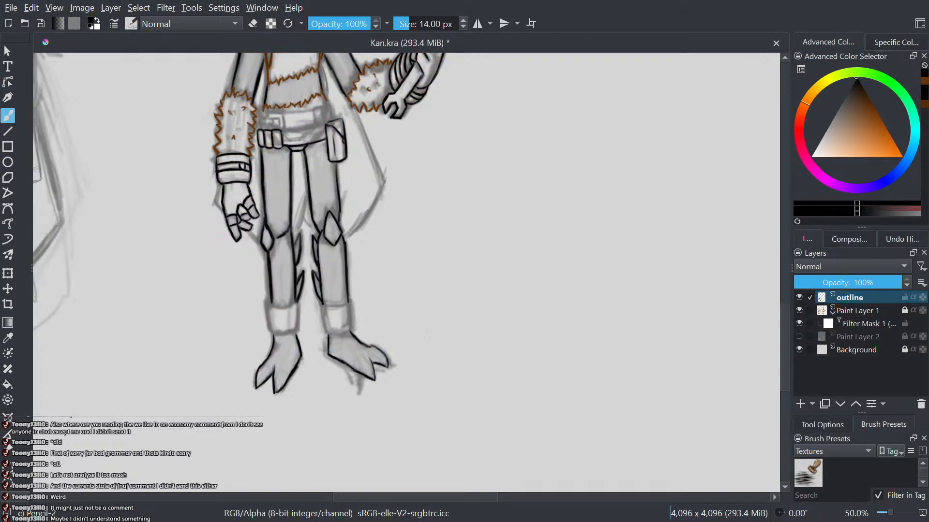
- Pick the dark brown from the shoulder strap and outline the ankle band on the lowered arm's side
{"action": "mouse_move", "coordinate": [387, 337]}
{"action": "left_mouse_down"}
{"action": "mouse_move", "coordinate": [388, 361]}
{"action": "mouse_move", "coordinate": [471, 521]}
{"action": "left_mouse_up"}
{"action": "scroll", "coordinate": [411, 213], "scroll_direction": "up", "scroll_amount": 5}
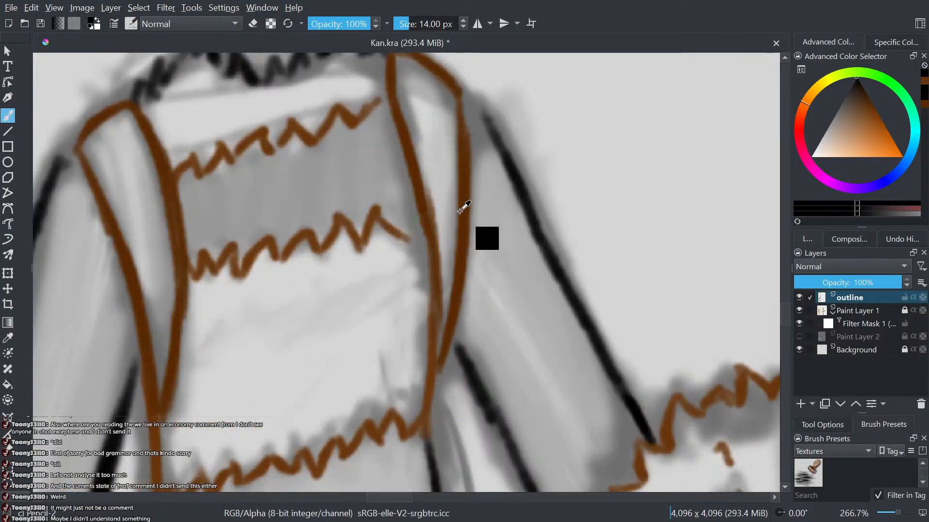
{"action": "left_click", "coordinate": [463, 207], "text": "ctrl"}
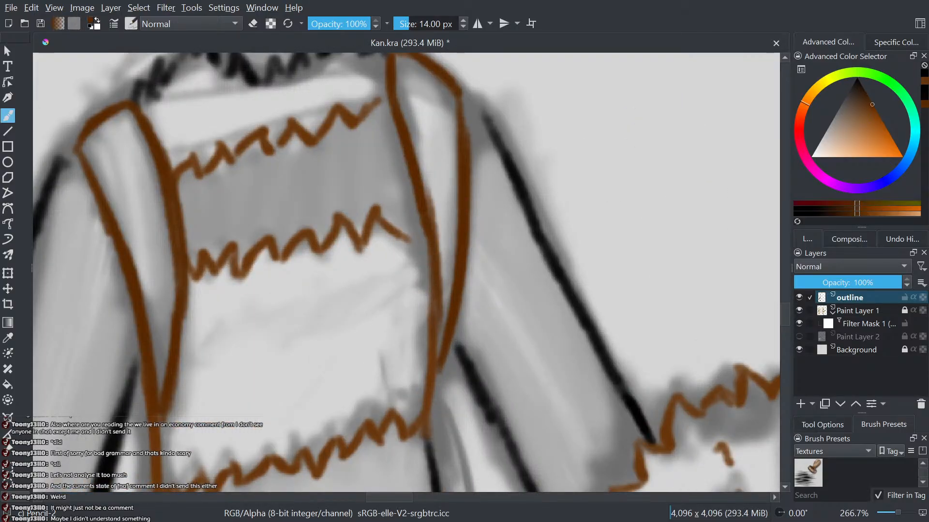
{"action": "scroll", "coordinate": [329, 242], "scroll_direction": "up", "scroll_amount": 4}
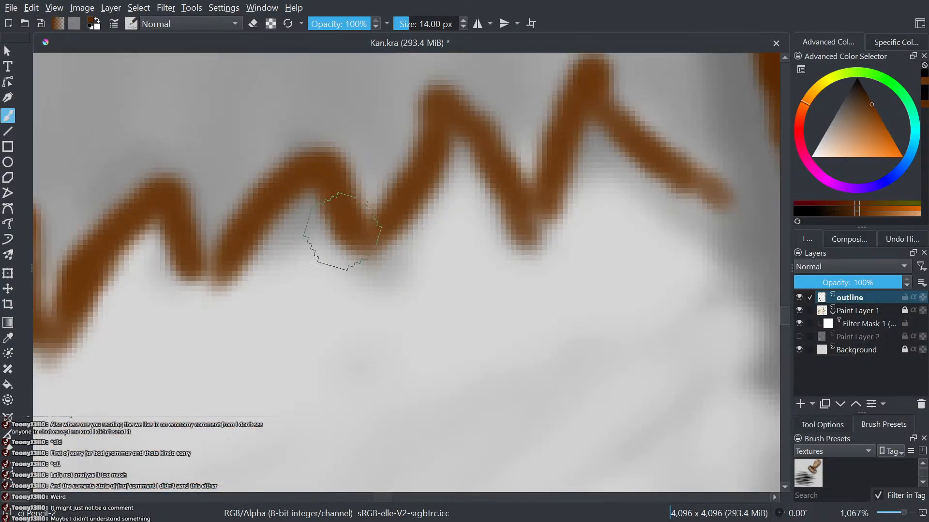
{"action": "scroll", "coordinate": [633, 225], "scroll_direction": "down", "scroll_amount": 5}
{"action": "left_click_drag", "start_coordinate": [632, 225], "coordinate": [417, 111]}
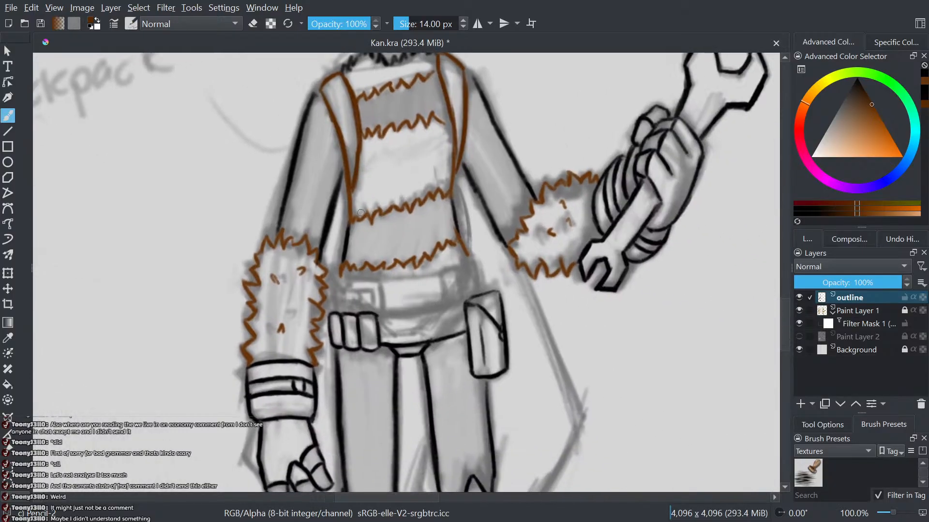
{"action": "scroll", "coordinate": [300, 263], "scroll_direction": "up", "scroll_amount": 4}
{"action": "scroll", "coordinate": [292, 275], "scroll_direction": "down", "scroll_amount": 3}
{"action": "left_click_drag", "start_coordinate": [350, 289], "coordinate": [373, 55]}
{"action": "left_click_drag", "start_coordinate": [145, 252], "coordinate": [566, 252]}
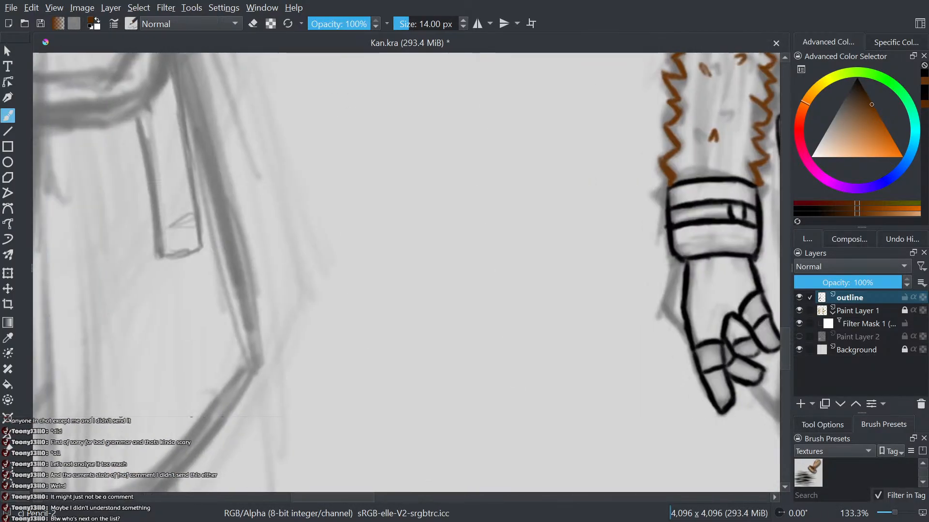
{"action": "scroll", "coordinate": [362, 253], "scroll_direction": "down", "scroll_amount": 3}
{"action": "left_click_drag", "start_coordinate": [531, 381], "coordinate": [388, 293]}
{"action": "scroll", "coordinate": [388, 294], "scroll_direction": "up", "scroll_amount": 3}
{"action": "scroll", "coordinate": [388, 293], "scroll_direction": "up", "scroll_amount": 3}
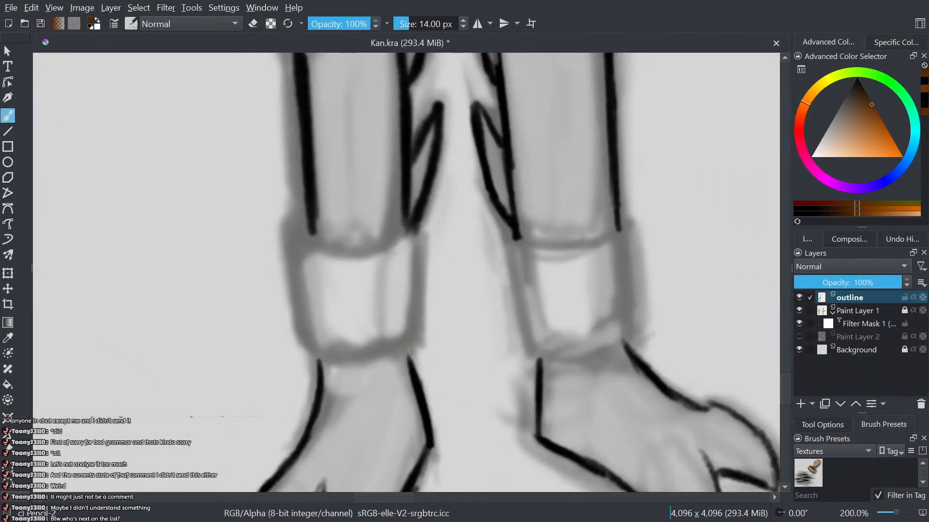
{"action": "left_click_drag", "start_coordinate": [410, 348], "coordinate": [312, 354]}
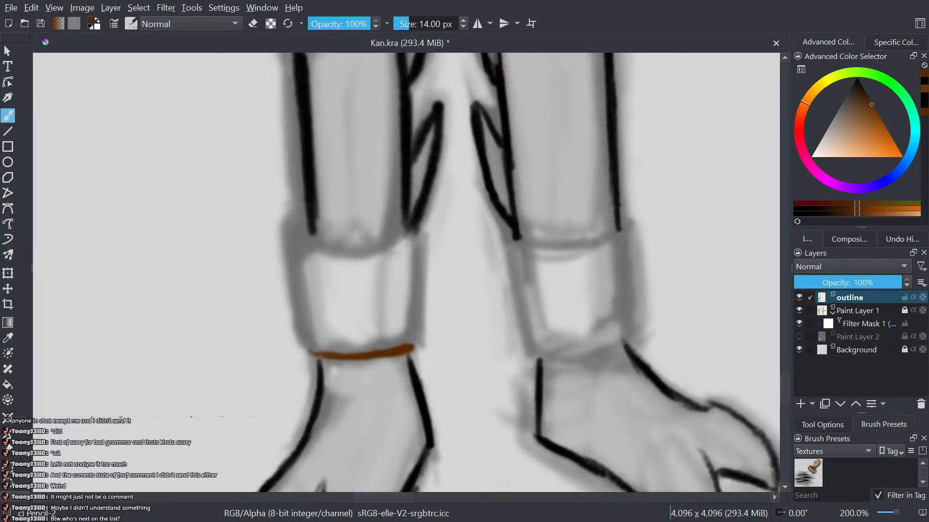
{"action": "mouse_move", "coordinate": [414, 345]}
{"action": "left_mouse_down"}
{"action": "mouse_move", "coordinate": [422, 231]}
{"action": "mouse_move", "coordinate": [329, 252]}
{"action": "mouse_move", "coordinate": [292, 233]}
{"action": "mouse_move", "coordinate": [309, 222]}
{"action": "mouse_move", "coordinate": [291, 236]}
{"action": "mouse_move", "coordinate": [290, 252]}
{"action": "mouse_move", "coordinate": [315, 344]}
{"action": "mouse_move", "coordinate": [310, 356]}
{"action": "mouse_move", "coordinate": [289, 235]}
{"action": "mouse_move", "coordinate": [294, 285]}
{"action": "left_mouse_up"}
{"action": "scroll", "coordinate": [288, 334], "scroll_direction": "down", "scroll_amount": 3}
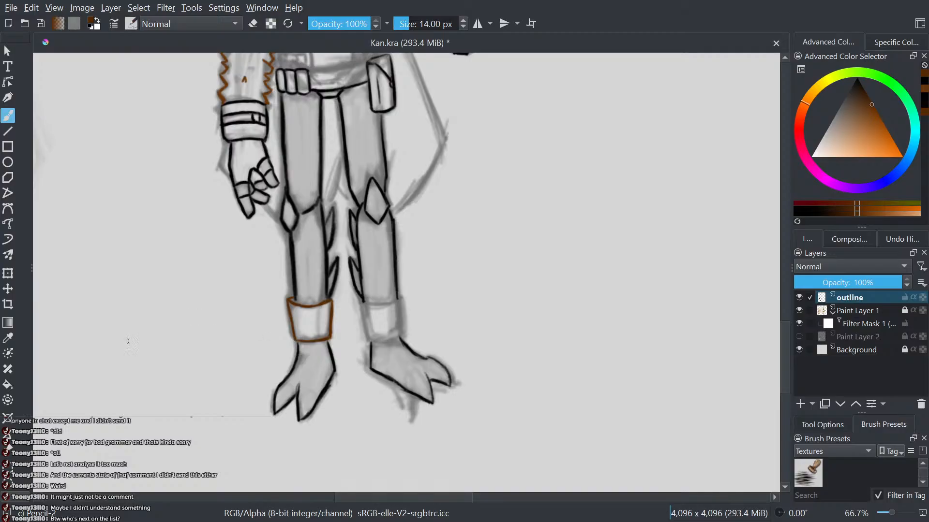
{"action": "scroll", "coordinate": [111, 335], "scroll_direction": "up", "scroll_amount": 1}
{"action": "left_click_drag", "start_coordinate": [113, 337], "coordinate": [2, 372]}
{"action": "scroll", "coordinate": [338, 366], "scroll_direction": "up", "scroll_amount": 1}
{"action": "left_click_drag", "start_coordinate": [348, 375], "coordinate": [294, 365]}
{"action": "scroll", "coordinate": [220, 390], "scroll_direction": "up", "scroll_amount": 1}
{"action": "left_click_drag", "start_coordinate": [220, 389], "coordinate": [289, 360]}
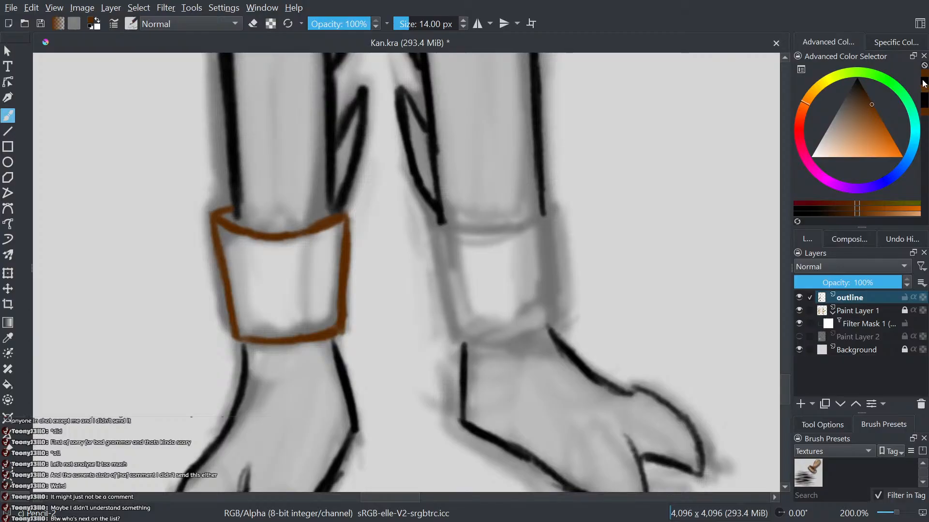
{"action": "key", "text": "d"}
{"action": "left_click_drag", "start_coordinate": [482, 274], "coordinate": [510, 263]}
{"action": "scroll", "coordinate": [273, 357], "scroll_direction": "up", "scroll_amount": 2}
{"action": "mouse_move", "coordinate": [276, 318]}
{"action": "left_mouse_down"}
{"action": "mouse_move", "coordinate": [278, 339]}
{"action": "mouse_move", "coordinate": [275, 307]}
{"action": "mouse_move", "coordinate": [276, 360]}
{"action": "left_mouse_up"}
{"action": "scroll", "coordinate": [290, 341], "scroll_direction": "down", "scroll_amount": 2}
{"action": "scroll", "coordinate": [333, 320], "scroll_direction": "up", "scroll_amount": 2}
{"action": "mouse_move", "coordinate": [415, 361]}
{"action": "left_mouse_down"}
{"action": "mouse_move", "coordinate": [406, 331]}
{"action": "mouse_move", "coordinate": [422, 355]}
{"action": "left_mouse_up"}
{"action": "scroll", "coordinate": [419, 350], "scroll_direction": "down", "scroll_amount": 3}
{"action": "left_click_drag", "start_coordinate": [519, 334], "coordinate": [420, 346]}
{"action": "scroll", "coordinate": [419, 347], "scroll_direction": "up", "scroll_amount": 1}
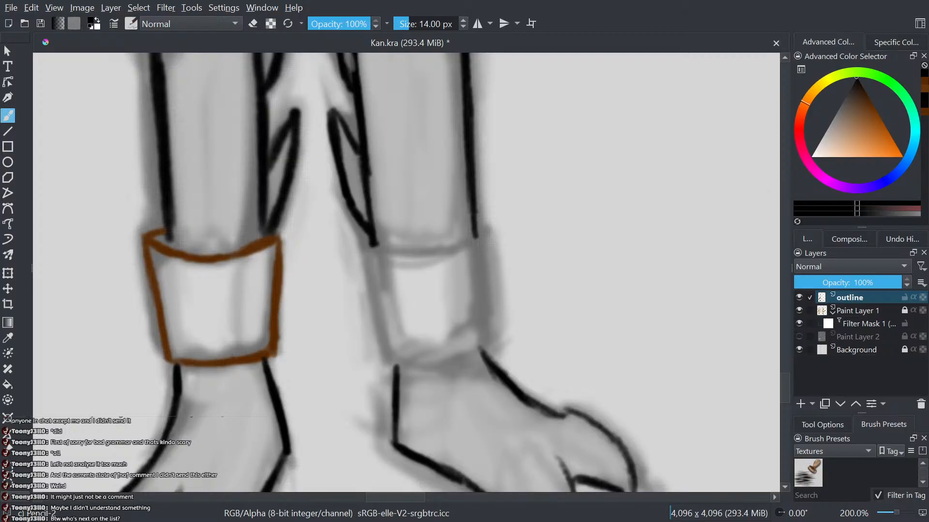
- Select the recent dark brown again and outline the ankle band on the raised arm's side
{"action": "left_click", "coordinate": [924, 86]}
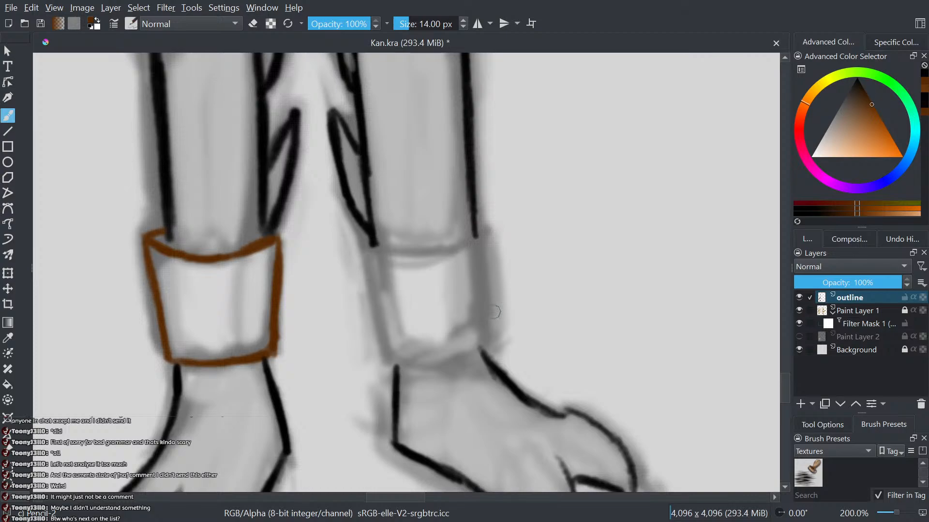
{"action": "mouse_move", "coordinate": [494, 342]}
{"action": "left_mouse_down"}
{"action": "mouse_move", "coordinate": [454, 357]}
{"action": "mouse_move", "coordinate": [388, 361]}
{"action": "mouse_move", "coordinate": [365, 258]}
{"action": "mouse_move", "coordinate": [495, 333]}
{"action": "mouse_move", "coordinate": [494, 225]}
{"action": "mouse_move", "coordinate": [457, 244]}
{"action": "mouse_move", "coordinate": [366, 244]}
{"action": "left_mouse_up"}
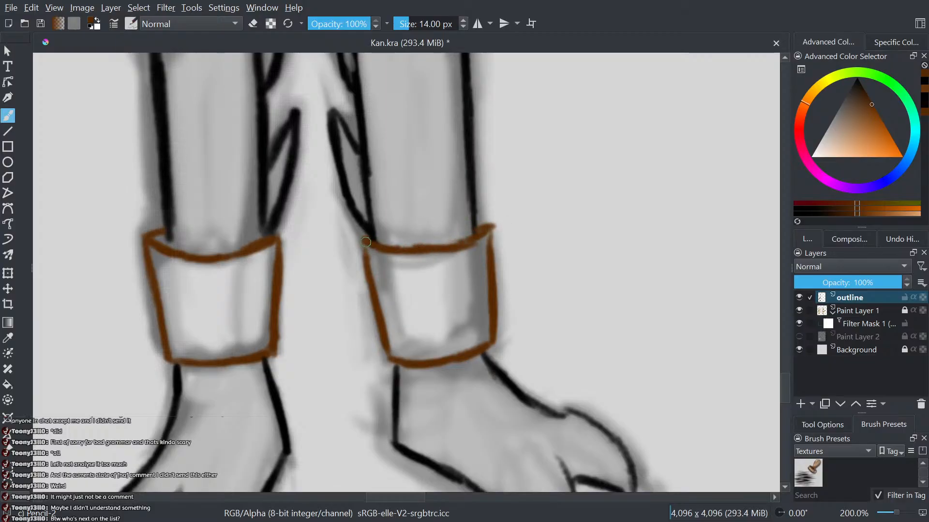
- Pick the black from the belt pouches' outline and ink the lower belt's upper edge between the pouches and the hip holster
{"action": "scroll", "coordinate": [361, 251], "scroll_direction": "down", "scroll_amount": 8}
{"action": "scroll", "coordinate": [346, 184], "scroll_direction": "up", "scroll_amount": 6}
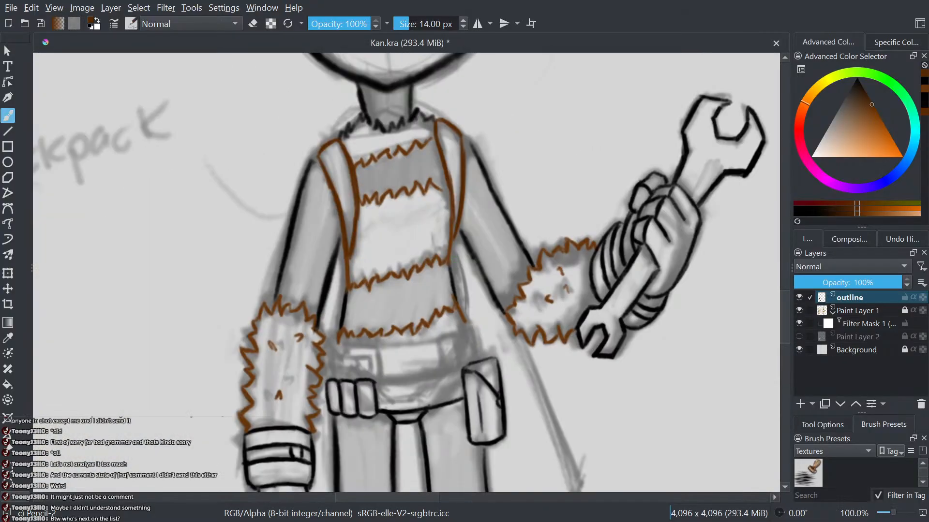
{"action": "mouse_move", "coordinate": [425, 373]}
{"action": "left_mouse_down"}
{"action": "mouse_move", "coordinate": [382, 359]}
{"action": "mouse_move", "coordinate": [363, 210]}
{"action": "mouse_move", "coordinate": [419, 318]}
{"action": "left_mouse_up"}
{"action": "scroll", "coordinate": [316, 319], "scroll_direction": "up", "scroll_amount": 4}
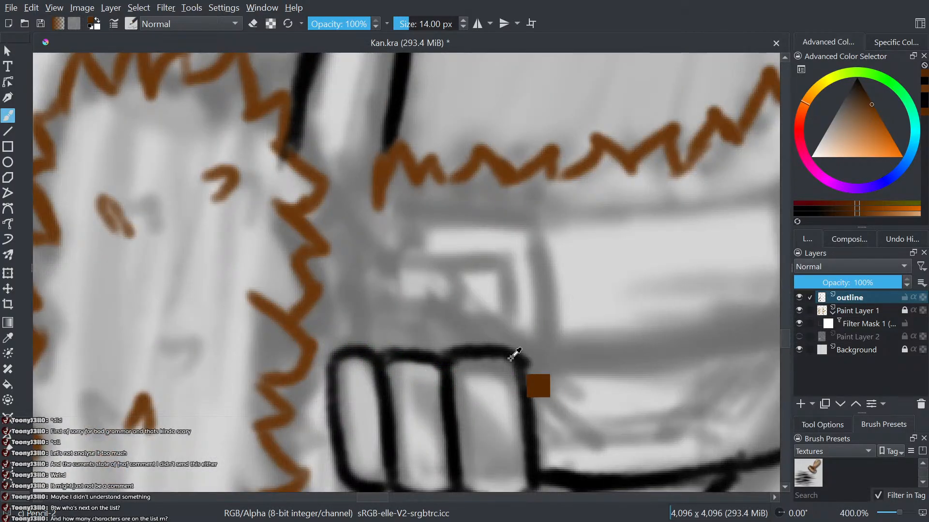
{"action": "left_click", "coordinate": [447, 359], "text": "ctrl"}
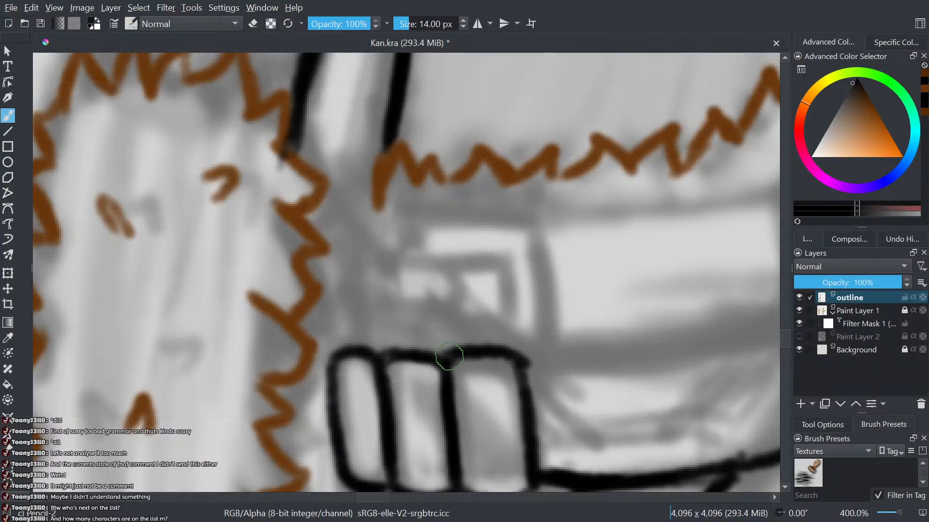
{"action": "scroll", "coordinate": [449, 356], "scroll_direction": "down", "scroll_amount": 2}
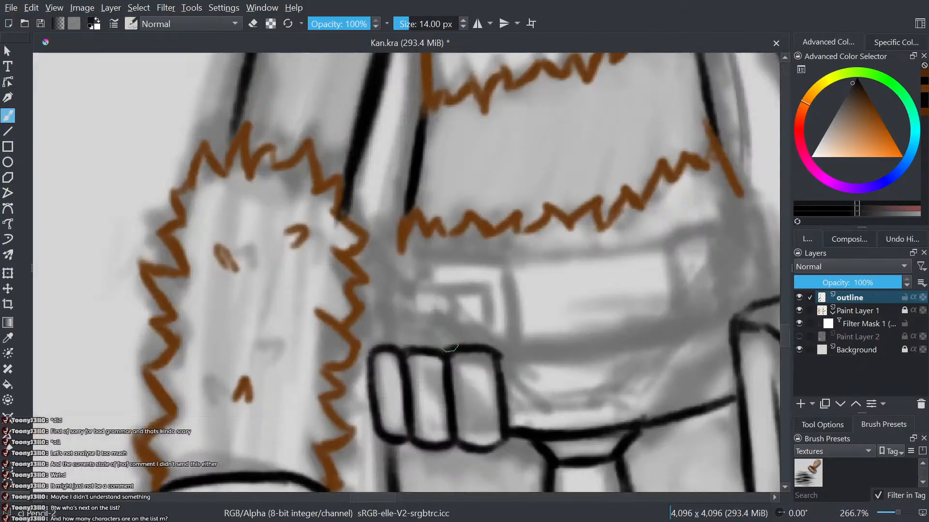
{"action": "left_click_drag", "start_coordinate": [415, 364], "coordinate": [283, 368]}
{"action": "scroll", "coordinate": [499, 378], "scroll_direction": "up", "scroll_amount": 1}
{"action": "left_click_drag", "start_coordinate": [557, 388], "coordinate": [682, 402]}
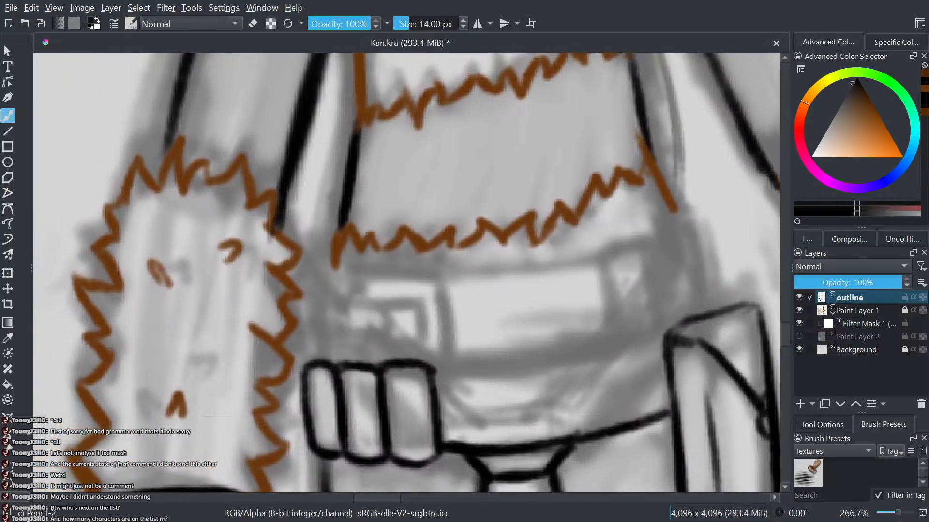
{"action": "mouse_move", "coordinate": [665, 335]}
{"action": "left_mouse_down"}
{"action": "mouse_move", "coordinate": [626, 345]}
{"action": "mouse_move", "coordinate": [673, 335]}
{"action": "mouse_move", "coordinate": [590, 355]}
{"action": "left_mouse_up"}
{"action": "left_click_drag", "start_coordinate": [670, 334], "coordinate": [582, 358]}
{"action": "left_click_drag", "start_coordinate": [641, 342], "coordinate": [531, 368]}
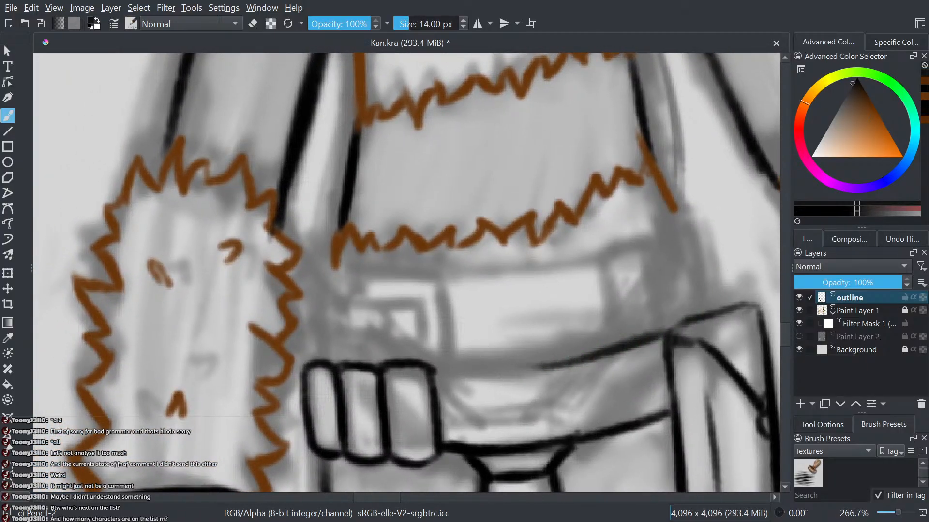
{"action": "mouse_move", "coordinate": [432, 371]}
{"action": "left_mouse_down"}
{"action": "mouse_move", "coordinate": [557, 367]}
{"action": "mouse_move", "coordinate": [431, 372]}
{"action": "left_mouse_up"}
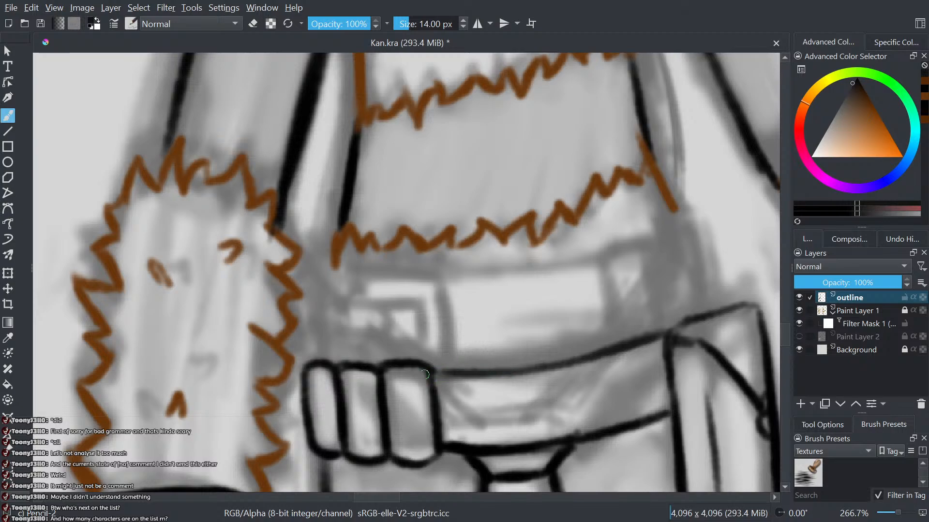
- Ink the lower belt's buckle in black with vertical bars and a horizontal prong, and erase the lines crossing the prong
{"action": "scroll", "coordinate": [363, 366], "scroll_direction": "down", "scroll_amount": 2}
{"action": "scroll", "coordinate": [364, 366], "scroll_direction": "up", "scroll_amount": 1}
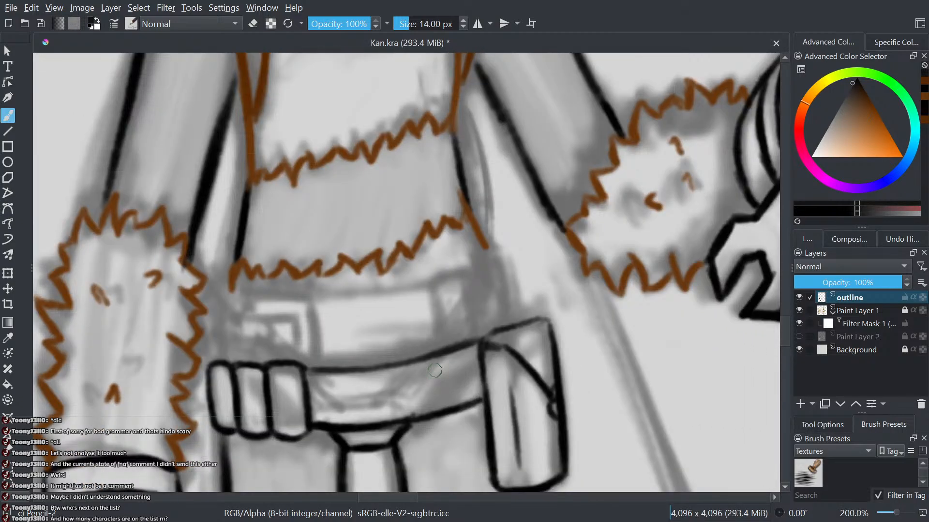
{"action": "scroll", "coordinate": [384, 402], "scroll_direction": "up", "scroll_amount": 2}
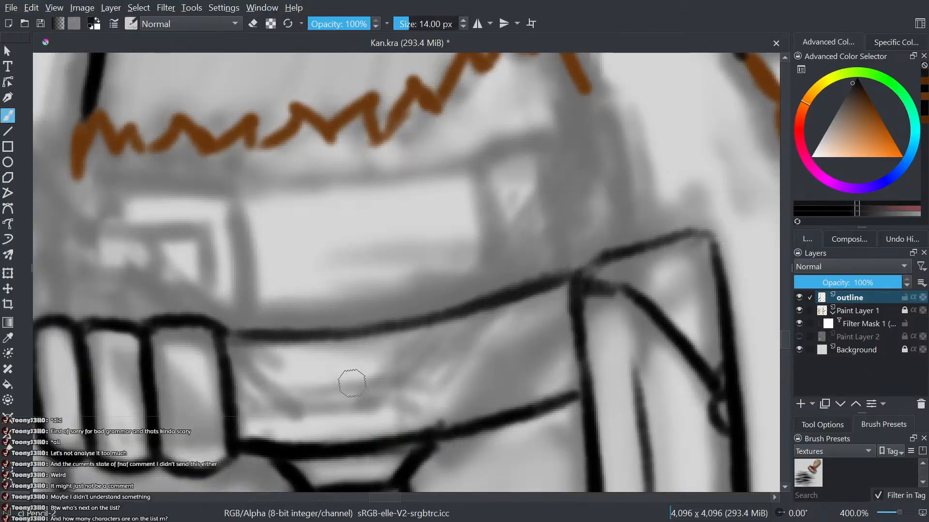
{"action": "mouse_move", "coordinate": [360, 411]}
{"action": "left_mouse_down"}
{"action": "mouse_move", "coordinate": [354, 383]}
{"action": "mouse_move", "coordinate": [362, 424]}
{"action": "mouse_move", "coordinate": [351, 339]}
{"action": "left_mouse_up"}
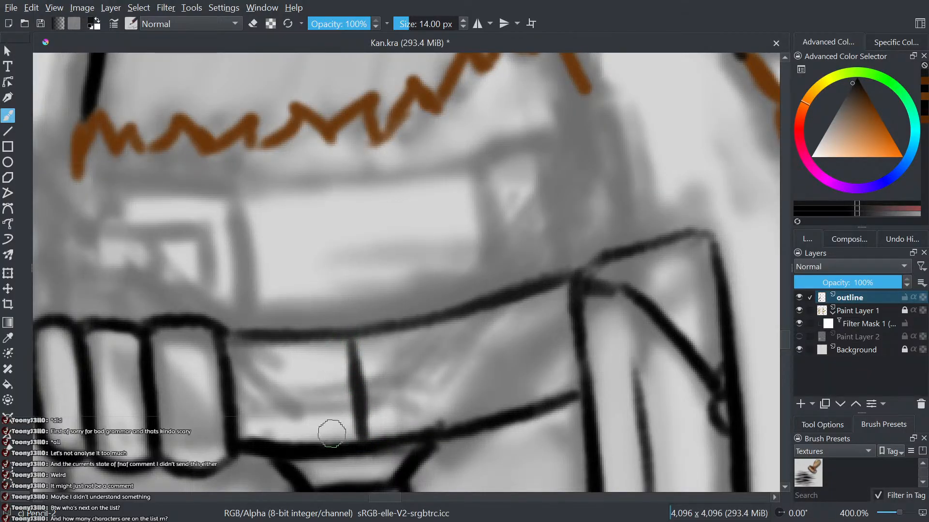
{"action": "left_click_drag", "start_coordinate": [392, 428], "coordinate": [378, 334]}
{"action": "mouse_move", "coordinate": [338, 436]}
{"action": "left_mouse_down"}
{"action": "mouse_move", "coordinate": [325, 345]}
{"action": "mouse_move", "coordinate": [329, 373]}
{"action": "mouse_move", "coordinate": [356, 408]}
{"action": "mouse_move", "coordinate": [320, 410]}
{"action": "mouse_move", "coordinate": [304, 394]}
{"action": "mouse_move", "coordinate": [301, 405]}
{"action": "mouse_move", "coordinate": [345, 377]}
{"action": "mouse_move", "coordinate": [294, 386]}
{"action": "mouse_move", "coordinate": [373, 368]}
{"action": "mouse_move", "coordinate": [381, 355]}
{"action": "mouse_move", "coordinate": [319, 398]}
{"action": "mouse_move", "coordinate": [363, 390]}
{"action": "mouse_move", "coordinate": [360, 397]}
{"action": "mouse_move", "coordinate": [366, 387]}
{"action": "mouse_move", "coordinate": [306, 400]}
{"action": "mouse_move", "coordinate": [331, 404]}
{"action": "left_mouse_up"}
{"action": "key", "text": "e"}
- Ink the hip line in black from the end of the shirt hem down to the holster on the raised arm's side
{"action": "scroll", "coordinate": [332, 404], "scroll_direction": "down", "scroll_amount": 7}
{"action": "scroll", "coordinate": [339, 399], "scroll_direction": "up", "scroll_amount": 3}
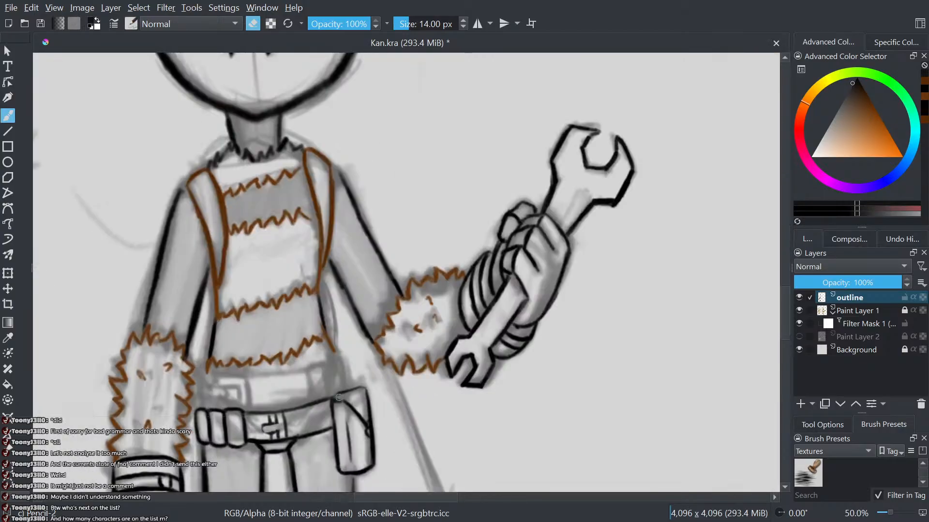
{"action": "left_click_drag", "start_coordinate": [246, 415], "coordinate": [300, 382]}
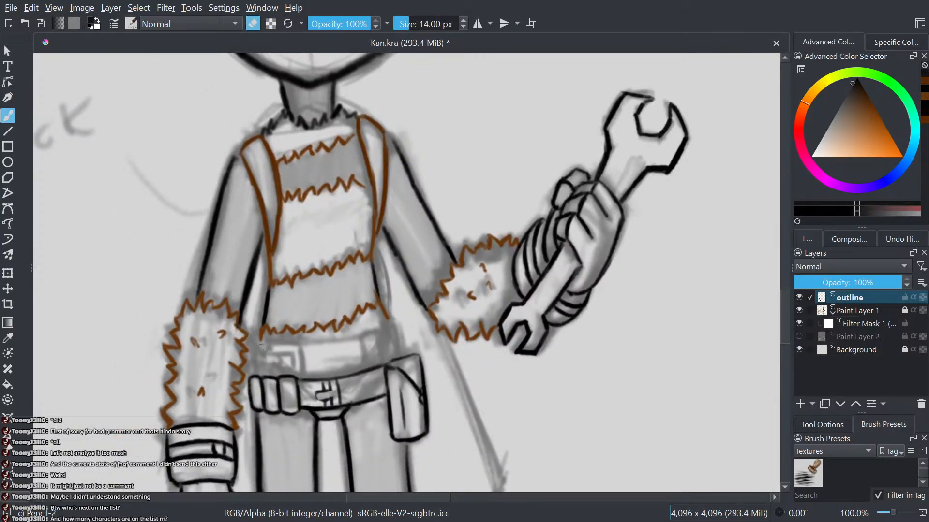
{"action": "scroll", "coordinate": [263, 345], "scroll_direction": "up", "scroll_amount": 1}
{"action": "left_click_drag", "start_coordinate": [263, 345], "coordinate": [295, 323]}
{"action": "scroll", "coordinate": [300, 324], "scroll_direction": "up", "scroll_amount": 1}
{"action": "scroll", "coordinate": [366, 321], "scroll_direction": "down", "scroll_amount": 4}
{"action": "scroll", "coordinate": [365, 321], "scroll_direction": "up", "scroll_amount": 3}
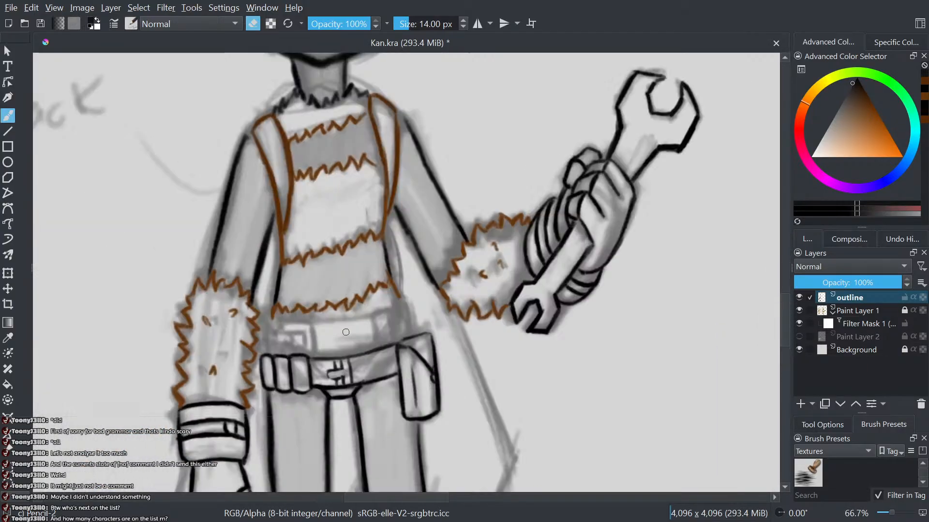
{"action": "key", "text": "e"}
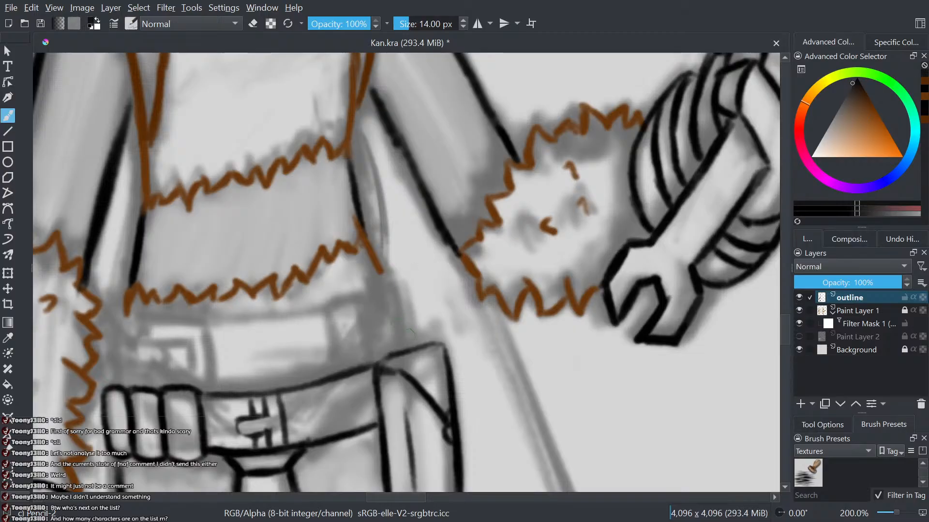
{"action": "mouse_move", "coordinate": [412, 351]}
{"action": "left_mouse_down"}
{"action": "mouse_move", "coordinate": [381, 263]}
{"action": "mouse_move", "coordinate": [364, 262]}
{"action": "mouse_move", "coordinate": [412, 228]}
{"action": "left_mouse_up"}
{"action": "scroll", "coordinate": [375, 255], "scroll_direction": "down", "scroll_amount": 2}
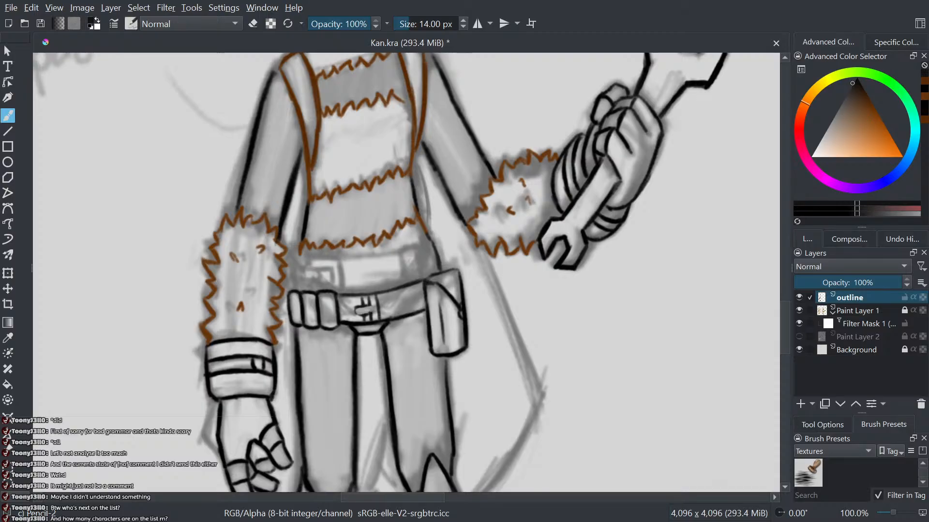
- Look over the inked torso, arms and legs to check the hip line and the remaining uninked belt sketch
{"action": "scroll", "coordinate": [408, 304], "scroll_direction": "down", "scroll_amount": 2}
{"action": "scroll", "coordinate": [419, 305], "scroll_direction": "up", "scroll_amount": 2}
{"action": "scroll", "coordinate": [425, 305], "scroll_direction": "down", "scroll_amount": 2}
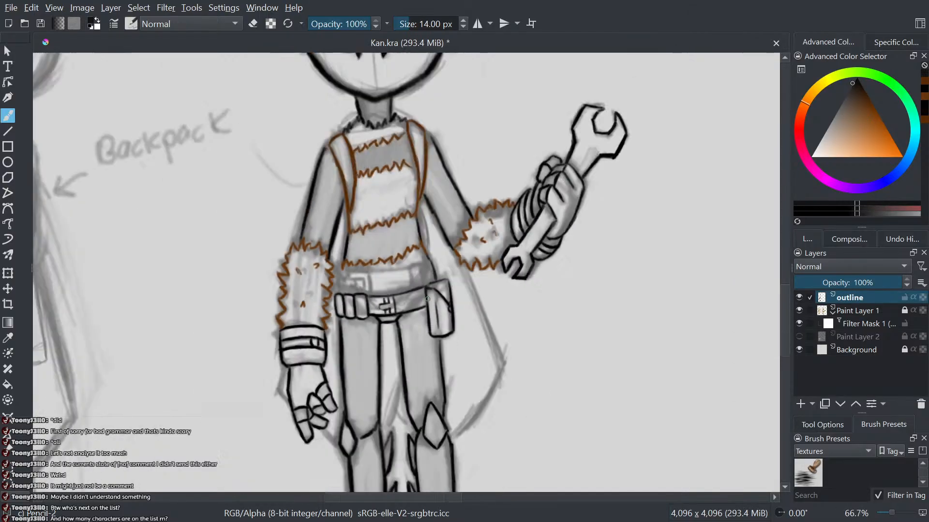
{"action": "left_click_drag", "start_coordinate": [442, 186], "coordinate": [375, 239]}
{"action": "scroll", "coordinate": [372, 241], "scroll_direction": "up", "scroll_amount": 2}
{"action": "scroll", "coordinate": [359, 322], "scroll_direction": "down", "scroll_amount": 2}
{"action": "left_click_drag", "start_coordinate": [476, 310], "coordinate": [487, 78]}
{"action": "scroll", "coordinate": [508, 330], "scroll_direction": "up", "scroll_amount": 1}
{"action": "scroll", "coordinate": [508, 331], "scroll_direction": "up", "scroll_amount": 1}
{"action": "scroll", "coordinate": [492, 337], "scroll_direction": "down", "scroll_amount": 2}
{"action": "left_click_drag", "start_coordinate": [414, 358], "coordinate": [456, 489]}
{"action": "left_click_drag", "start_coordinate": [385, 248], "coordinate": [398, 329]}
{"action": "scroll", "coordinate": [398, 329], "scroll_direction": "up", "scroll_amount": 2}
{"action": "scroll", "coordinate": [457, 404], "scroll_direction": "up", "scroll_amount": 1}
{"action": "scroll", "coordinate": [459, 405], "scroll_direction": "up", "scroll_amount": 1}
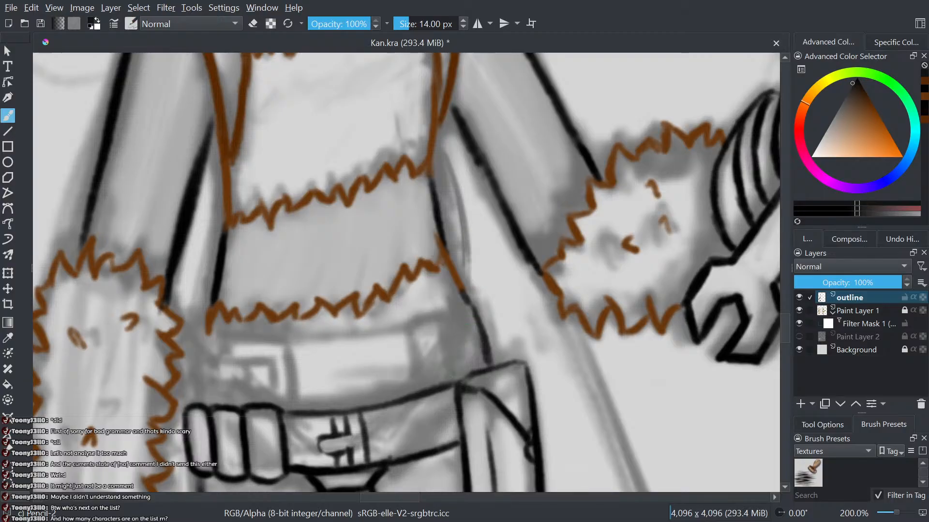
- Ink two narrow round-topped pouches in black on the upper belt, just above the holster
{"action": "left_click_drag", "start_coordinate": [471, 308], "coordinate": [414, 327]}
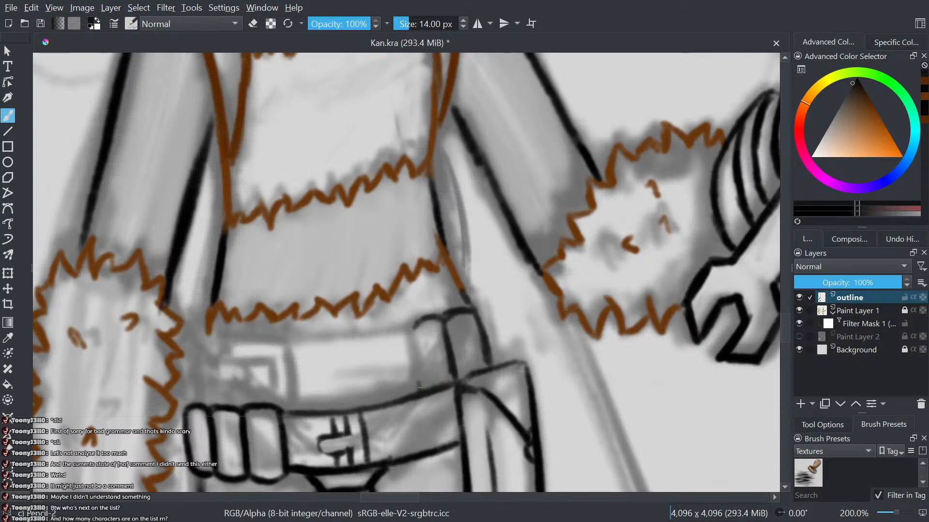
{"action": "mouse_move", "coordinate": [420, 390]}
{"action": "left_mouse_down"}
{"action": "mouse_move", "coordinate": [415, 332]}
{"action": "mouse_move", "coordinate": [575, 364]}
{"action": "mouse_move", "coordinate": [564, 347]}
{"action": "mouse_move", "coordinate": [397, 371]}
{"action": "left_mouse_up"}
{"action": "scroll", "coordinate": [573, 365], "scroll_direction": "up", "scroll_amount": 1}
- Ink the upper belt's top edge and its short end on the lowered arm's side, leaving a gap at the sketched buckle
{"action": "left_click_drag", "start_coordinate": [498, 367], "coordinate": [404, 371]}
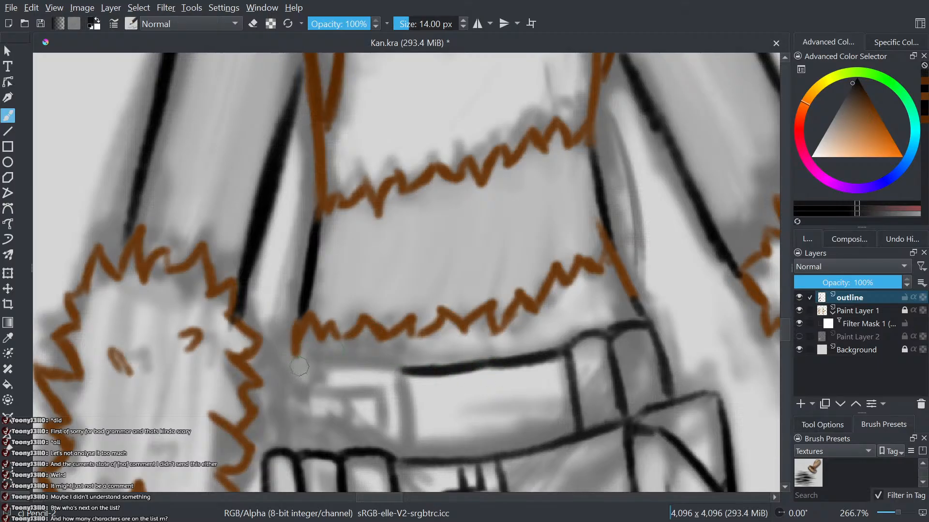
{"action": "mouse_move", "coordinate": [291, 361]}
{"action": "left_mouse_down"}
{"action": "mouse_move", "coordinate": [307, 370]}
{"action": "mouse_move", "coordinate": [283, 364]}
{"action": "mouse_move", "coordinate": [280, 393]}
{"action": "left_mouse_up"}
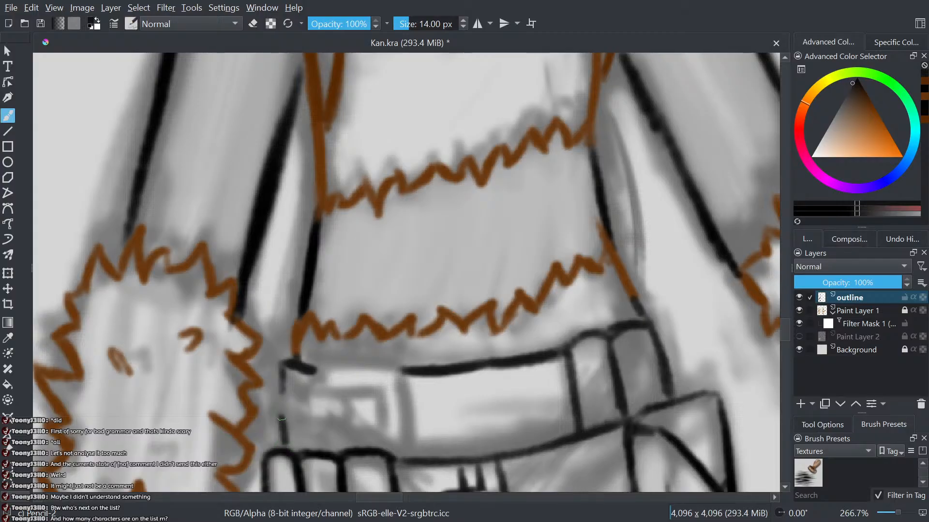
{"action": "scroll", "coordinate": [291, 375], "scroll_direction": "down", "scroll_amount": 1}
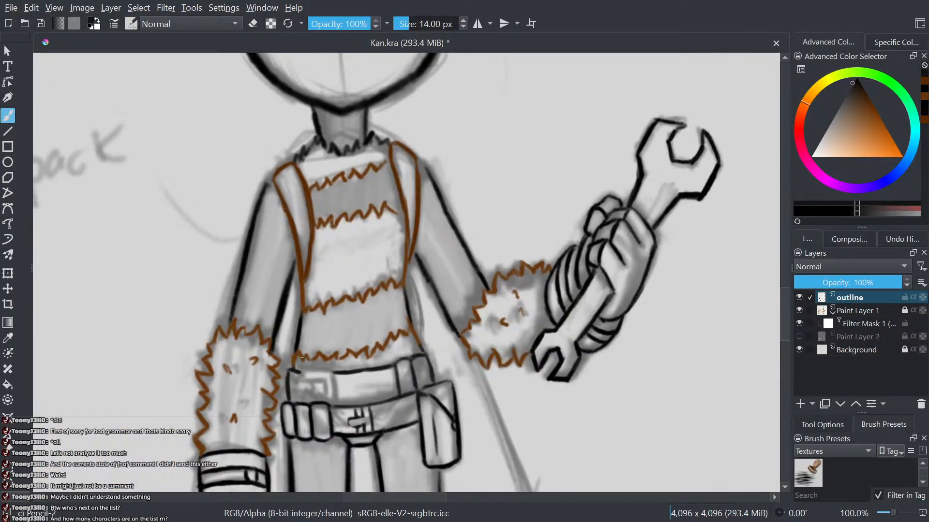
{"action": "scroll", "coordinate": [290, 374], "scroll_direction": "up", "scroll_amount": 2}
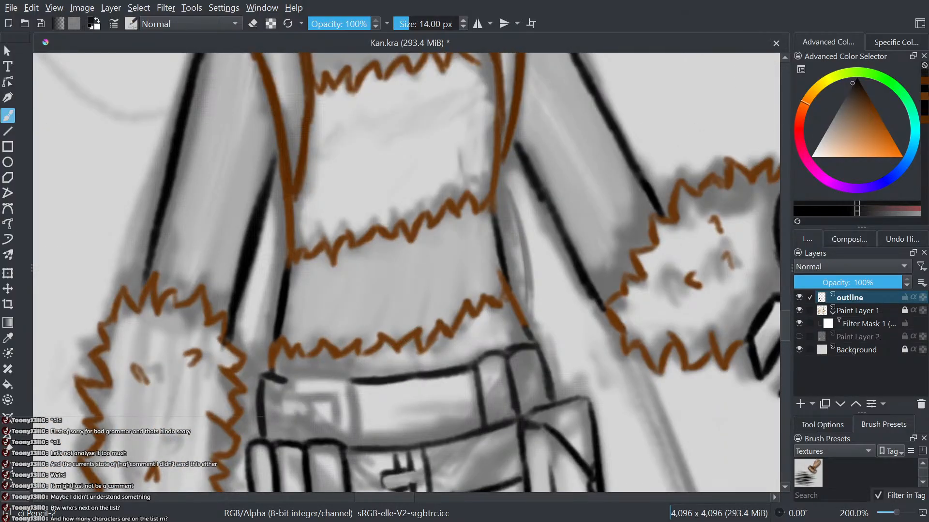
- Outline the upper belt's square buckle and its inner clasp in a dark olive made from the yellow palette swatch
{"action": "scroll", "coordinate": [681, 221], "scroll_direction": "down", "scroll_amount": 4}
{"action": "left_click_drag", "start_coordinate": [681, 218], "coordinate": [326, 486]}
{"action": "left_click_drag", "start_coordinate": [683, 149], "coordinate": [565, 303]}
{"action": "scroll", "coordinate": [564, 304], "scroll_direction": "up", "scroll_amount": 2}
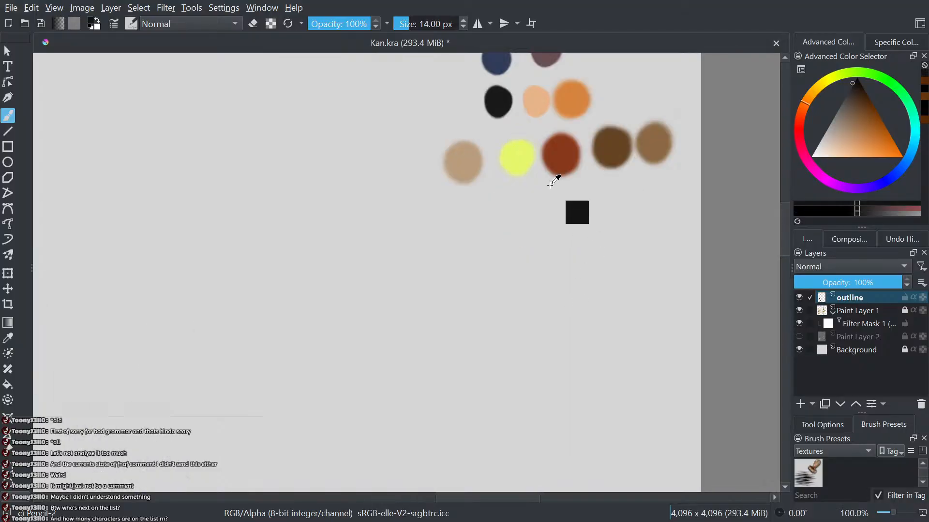
{"action": "left_click", "coordinate": [521, 153], "text": "ctrl"}
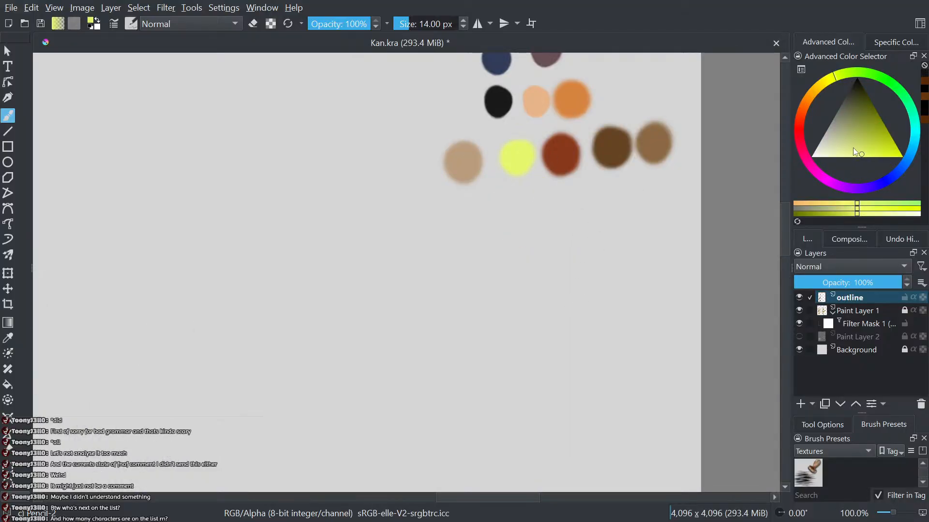
{"action": "left_click_drag", "start_coordinate": [820, 213], "coordinate": [794, 213]}
{"action": "scroll", "coordinate": [225, 411], "scroll_direction": "down", "scroll_amount": 3}
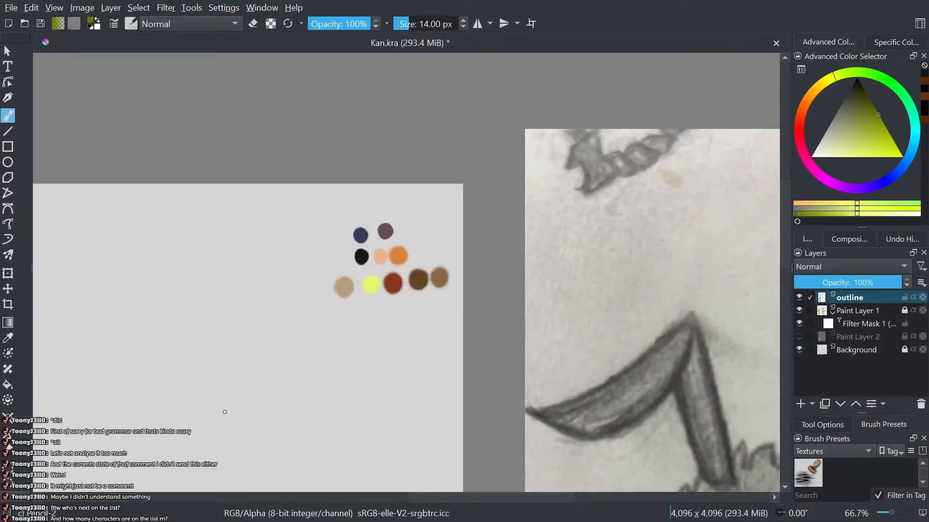
{"action": "left_click_drag", "start_coordinate": [225, 411], "coordinate": [437, 122]}
{"action": "scroll", "coordinate": [363, 274], "scroll_direction": "up", "scroll_amount": 6}
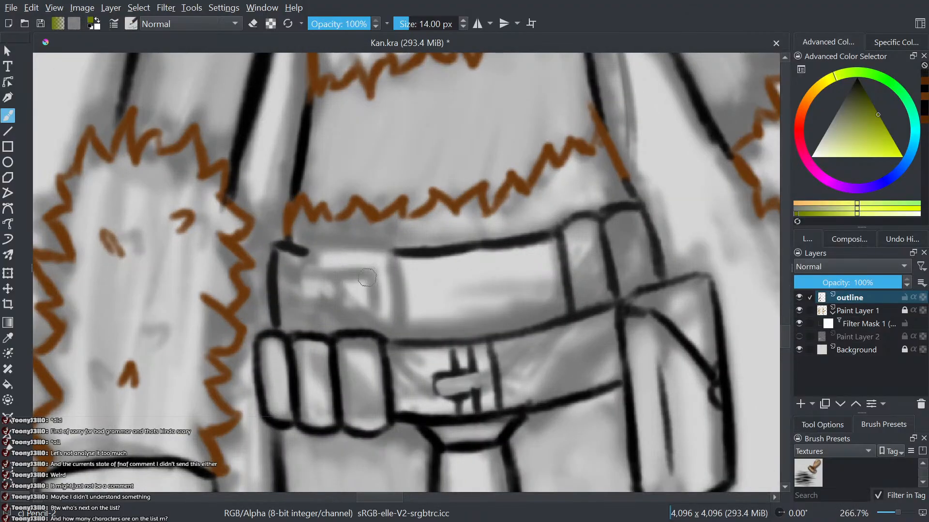
{"action": "mouse_move", "coordinate": [399, 328]}
{"action": "left_mouse_down"}
{"action": "mouse_move", "coordinate": [390, 256]}
{"action": "mouse_move", "coordinate": [322, 255]}
{"action": "left_mouse_up"}
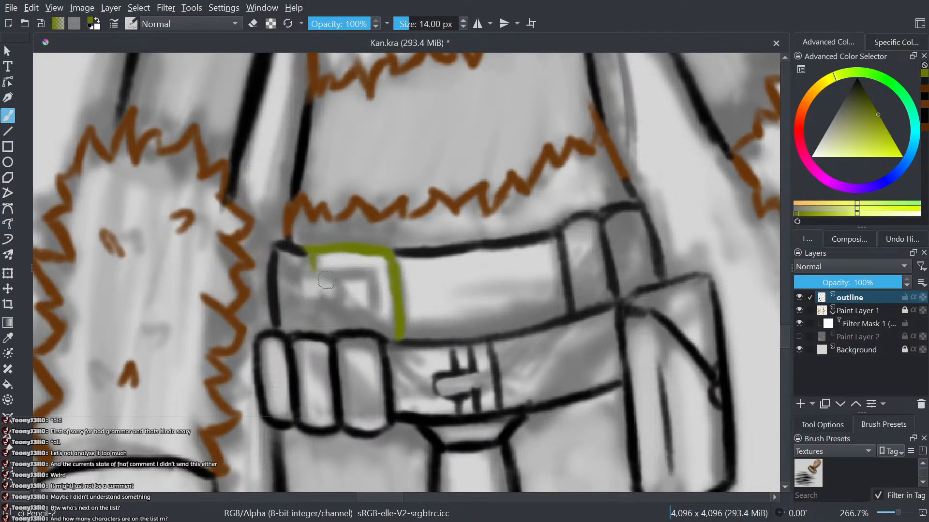
{"action": "left_click_drag", "start_coordinate": [337, 298], "coordinate": [304, 280]}
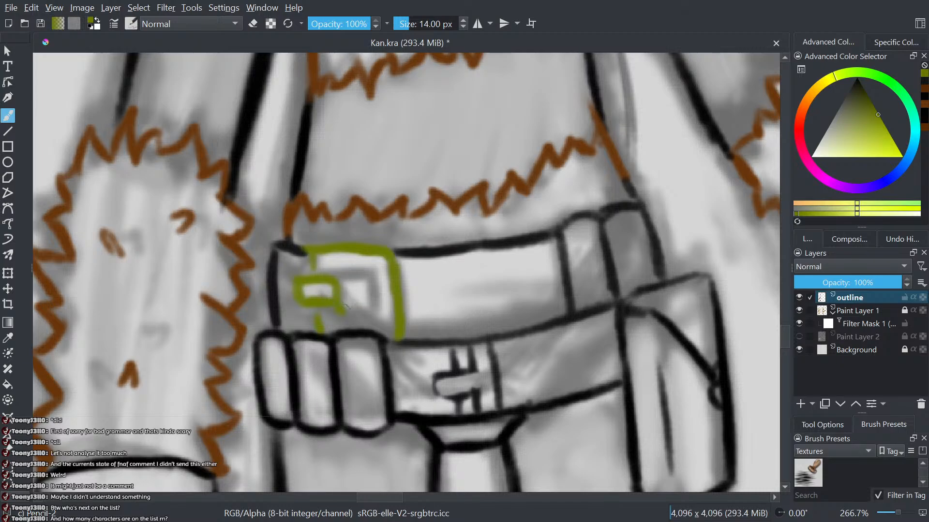
{"action": "mouse_move", "coordinate": [371, 303]}
{"action": "left_mouse_down"}
{"action": "mouse_move", "coordinate": [367, 275]}
{"action": "mouse_move", "coordinate": [339, 281]}
{"action": "left_mouse_up"}
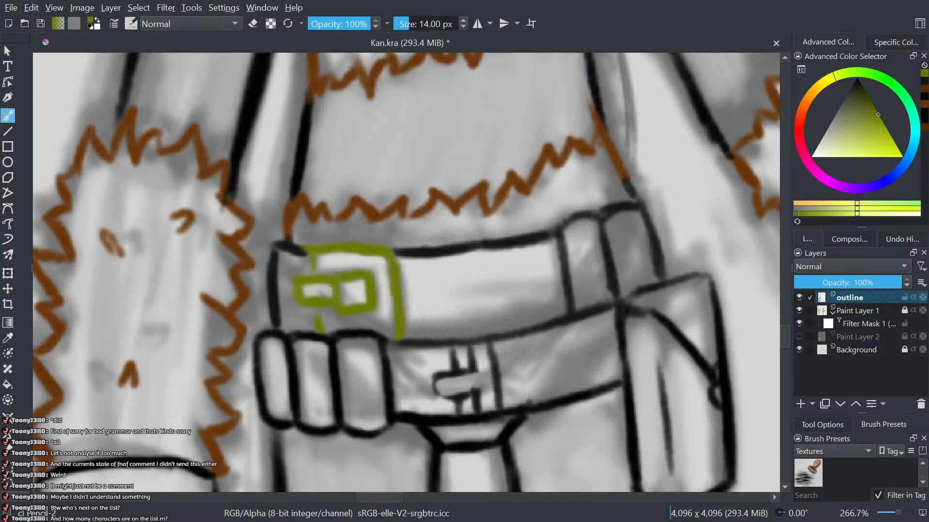
- Review the olive buckle against the rest of the figure, checking the legs, head, shirt stripes and shoulder straps
{"action": "scroll", "coordinate": [337, 281], "scroll_direction": "down", "scroll_amount": 3}
{"action": "scroll", "coordinate": [336, 280], "scroll_direction": "up", "scroll_amount": 5}
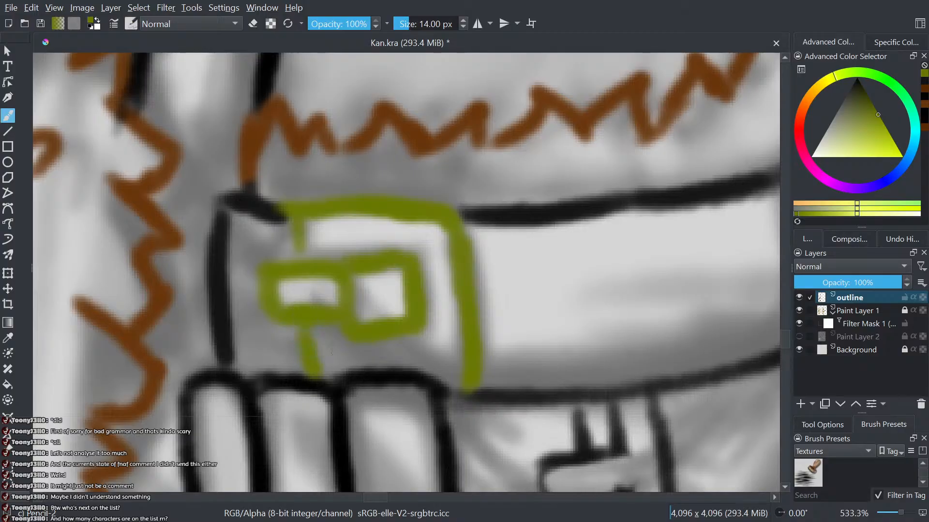
{"action": "scroll", "coordinate": [302, 254], "scroll_direction": "down", "scroll_amount": 3}
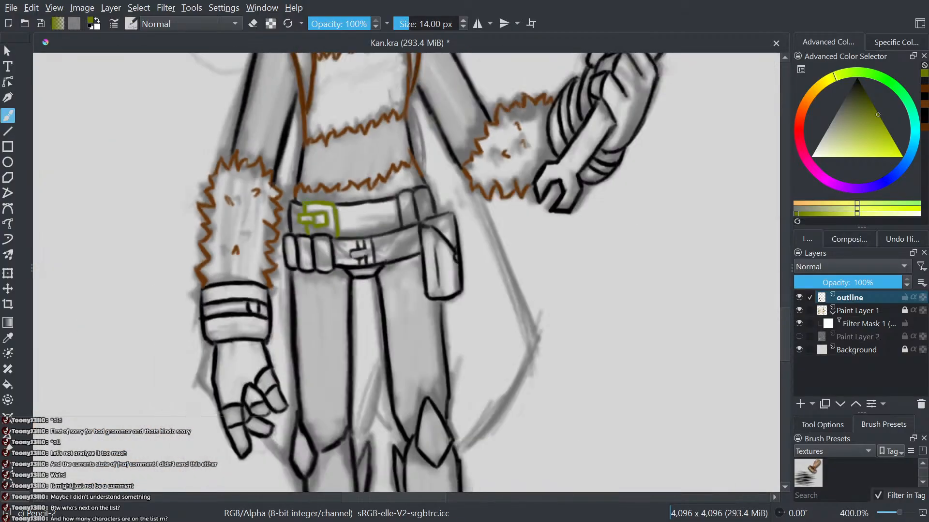
{"action": "scroll", "coordinate": [363, 215], "scroll_direction": "down", "scroll_amount": 3}
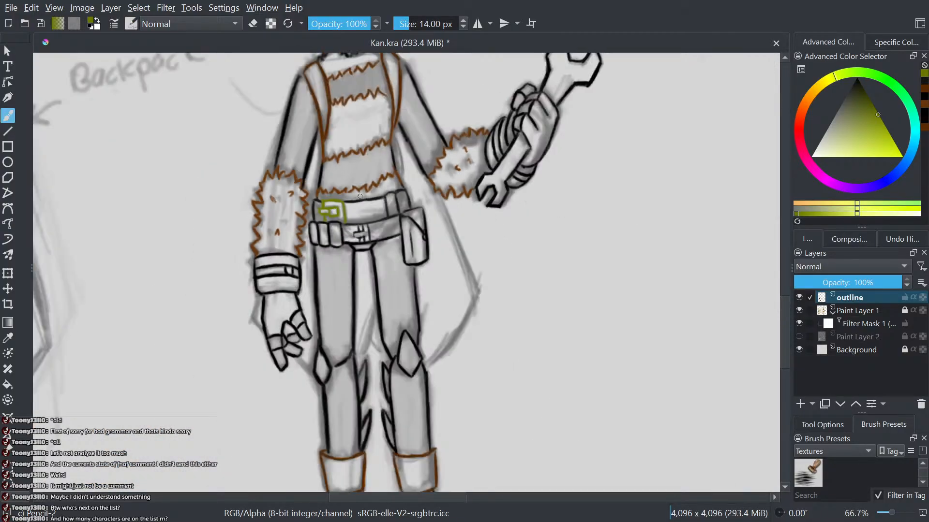
{"action": "scroll", "coordinate": [298, 234], "scroll_direction": "up", "scroll_amount": 4}
{"action": "scroll", "coordinate": [299, 234], "scroll_direction": "down", "scroll_amount": 5}
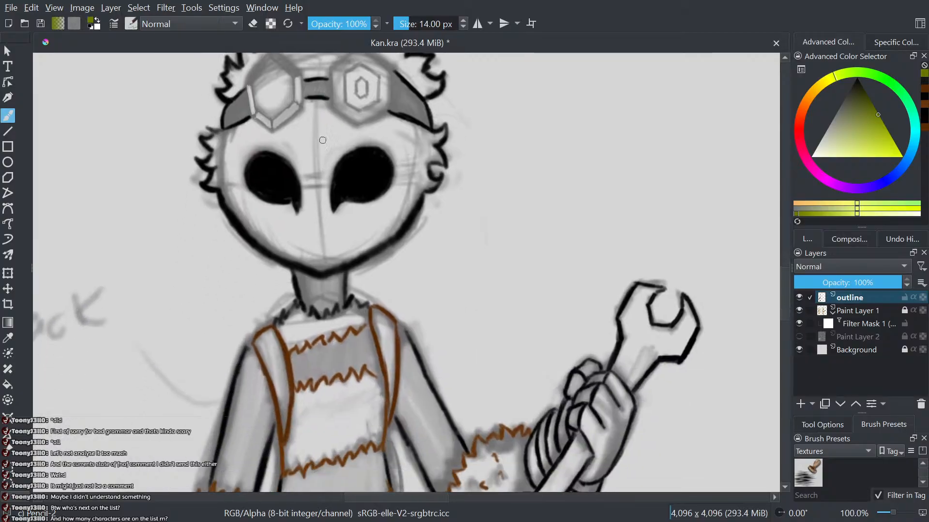
{"action": "scroll", "coordinate": [275, 406], "scroll_direction": "up", "scroll_amount": 2}
{"action": "scroll", "coordinate": [350, 429], "scroll_direction": "up", "scroll_amount": 2}
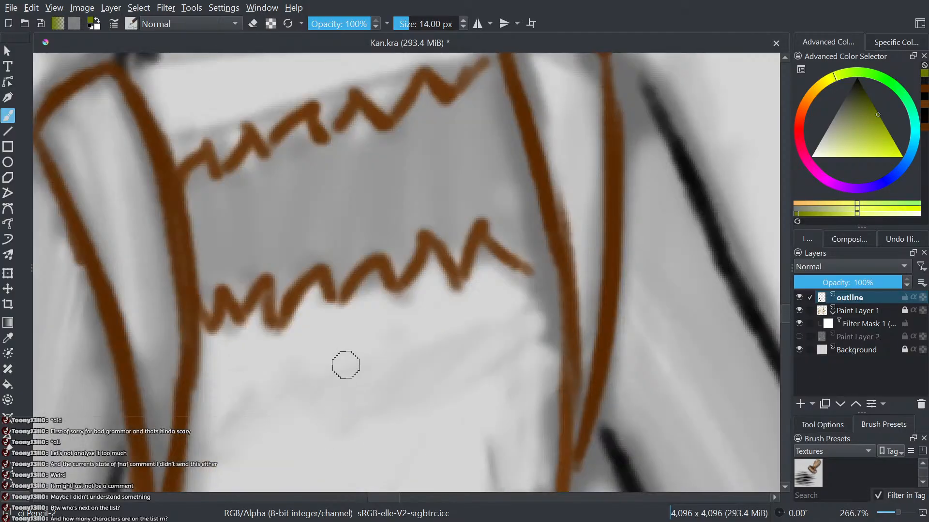
{"action": "scroll", "coordinate": [352, 310], "scroll_direction": "down", "scroll_amount": 3}
{"action": "scroll", "coordinate": [323, 341], "scroll_direction": "up", "scroll_amount": 2}
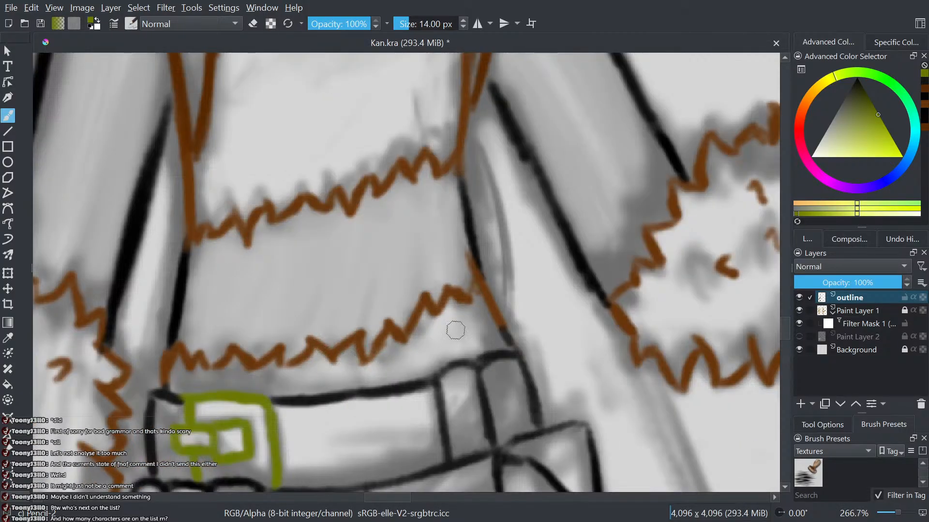
- Sample the shirt stripe's brown and outline the lower bridge-side facet of the lowered-arm-side goggle with a 12 px brush
{"action": "scroll", "coordinate": [455, 330], "scroll_direction": "up", "scroll_amount": 2}
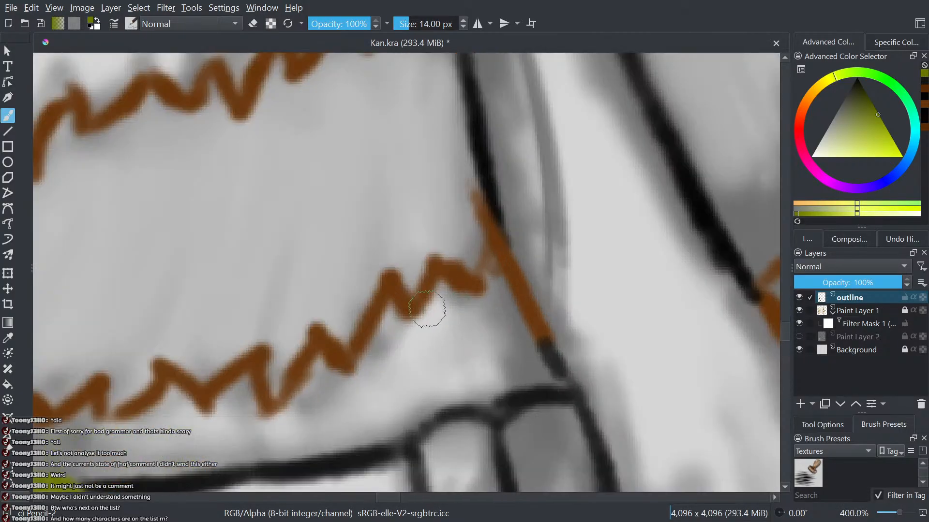
{"action": "left_click", "coordinate": [335, 354], "text": "ctrl"}
{"action": "scroll", "coordinate": [330, 356], "scroll_direction": "down", "scroll_amount": 9}
{"action": "scroll", "coordinate": [314, 194], "scroll_direction": "up", "scroll_amount": 6}
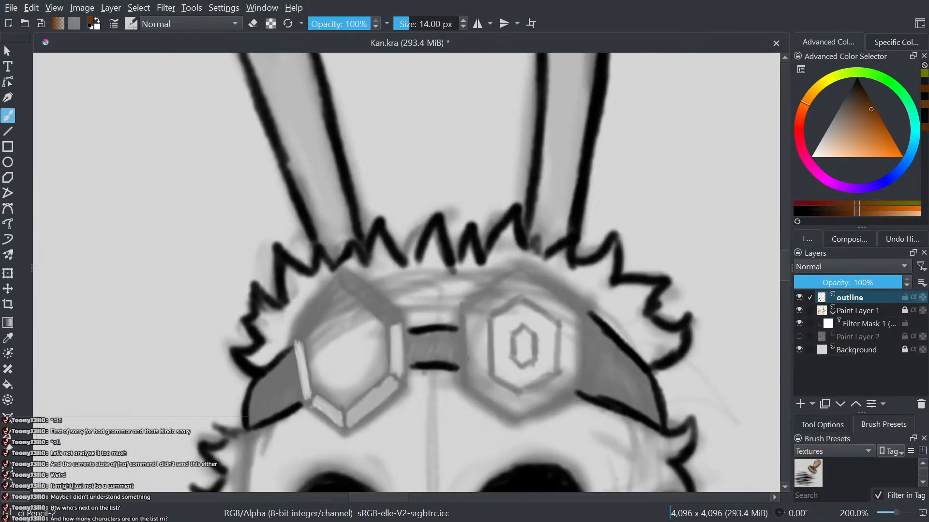
{"action": "scroll", "coordinate": [464, 358], "scroll_direction": "up", "scroll_amount": 2}
{"action": "mouse_move", "coordinate": [362, 395]}
{"action": "left_mouse_down"}
{"action": "mouse_move", "coordinate": [406, 329]}
{"action": "mouse_move", "coordinate": [270, 444]}
{"action": "mouse_move", "coordinate": [268, 402]}
{"action": "left_mouse_up"}
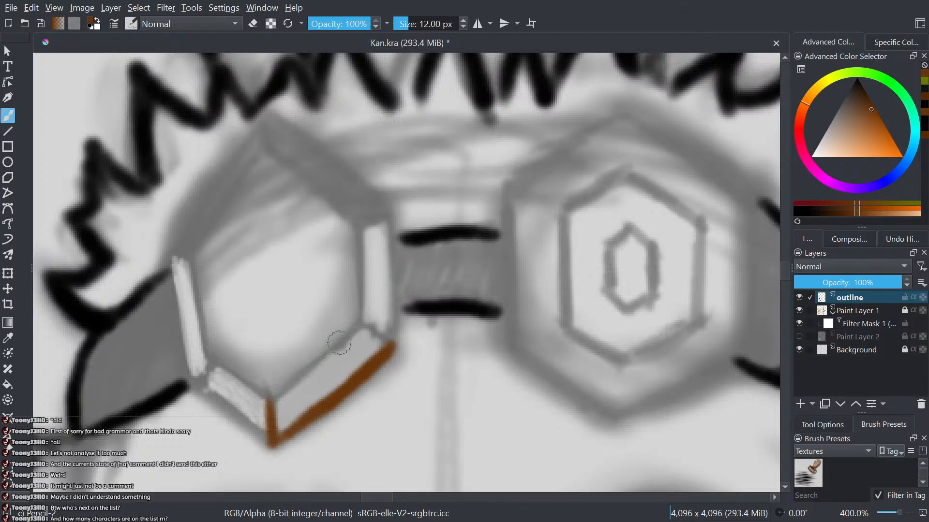
{"action": "mouse_move", "coordinate": [394, 345]}
{"action": "left_mouse_down"}
{"action": "mouse_move", "coordinate": [356, 327]}
{"action": "mouse_move", "coordinate": [269, 402]}
{"action": "left_mouse_up"}
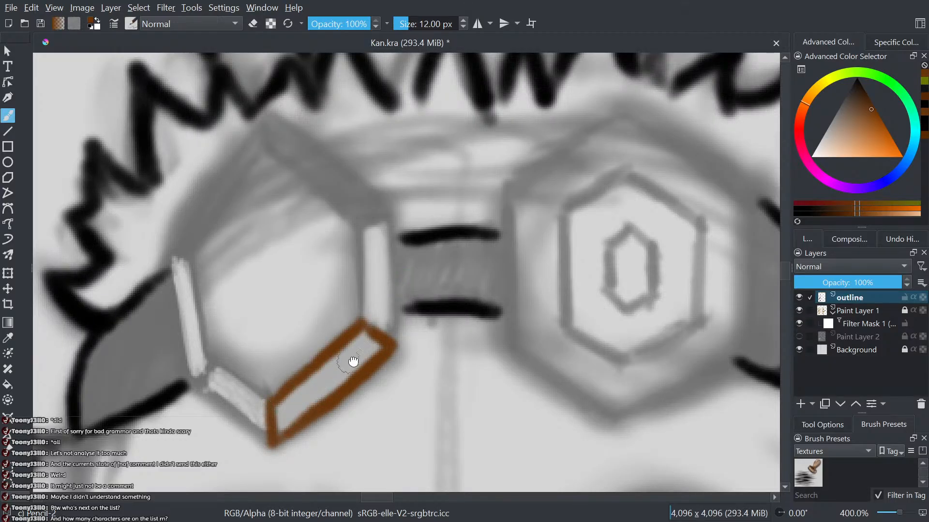
- Outline the adjoining lower facet of the same goggle in brown, from its bottom point to the strap
{"action": "left_click_drag", "start_coordinate": [353, 362], "coordinate": [406, 340]}
{"action": "mouse_move", "coordinate": [322, 382]}
{"action": "left_mouse_down"}
{"action": "mouse_move", "coordinate": [280, 349]}
{"action": "mouse_move", "coordinate": [262, 345]}
{"action": "mouse_move", "coordinate": [249, 361]}
{"action": "left_mouse_up"}
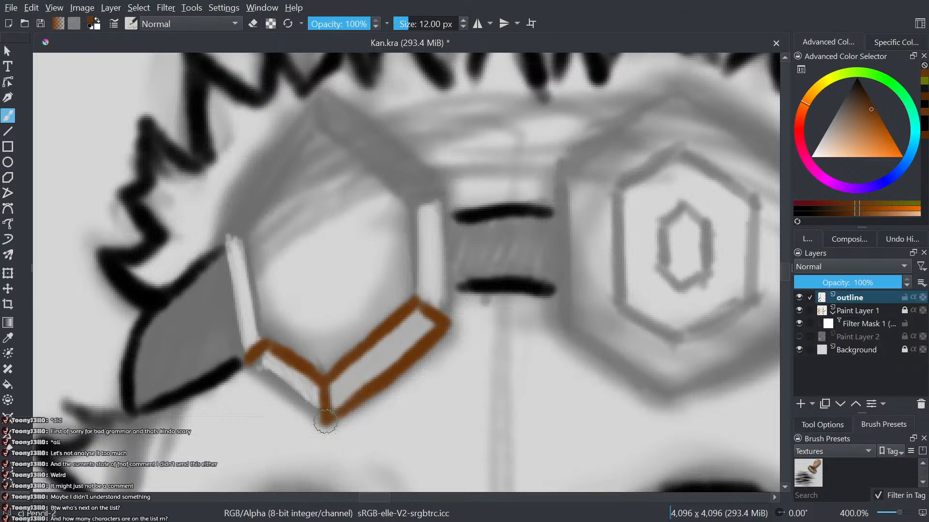
{"action": "left_click_drag", "start_coordinate": [326, 421], "coordinate": [247, 353]}
{"action": "left_click_drag", "start_coordinate": [317, 414], "coordinate": [249, 361]}
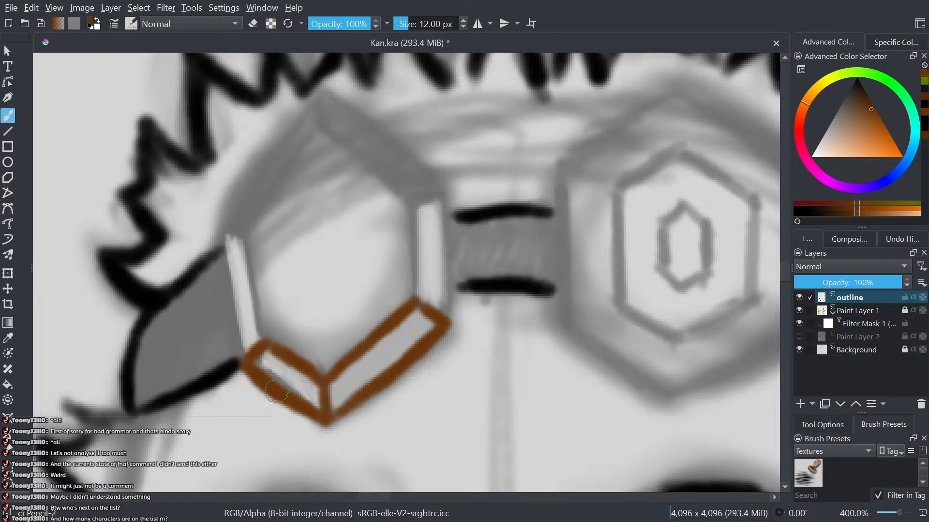
{"action": "key", "text": "e"}
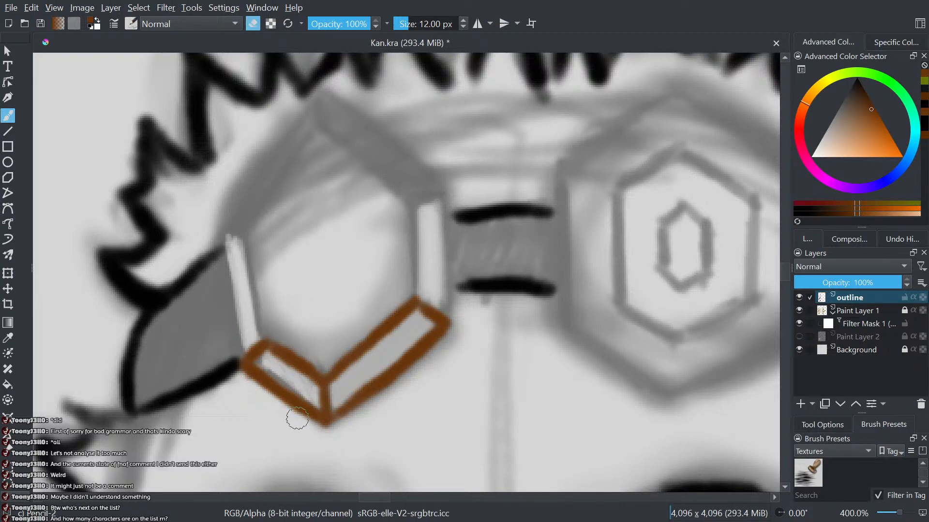
{"action": "key", "text": "e"}
- Ink that goggle's strap-side vertical facet and the slanted facet above it in brown, up to the top point
{"action": "mouse_move", "coordinate": [264, 340]}
{"action": "left_mouse_down"}
{"action": "mouse_move", "coordinate": [247, 239]}
{"action": "mouse_move", "coordinate": [221, 231]}
{"action": "left_mouse_up"}
{"action": "left_click_drag", "start_coordinate": [221, 230], "coordinate": [225, 262]}
{"action": "left_click_drag", "start_coordinate": [241, 362], "coordinate": [221, 234]}
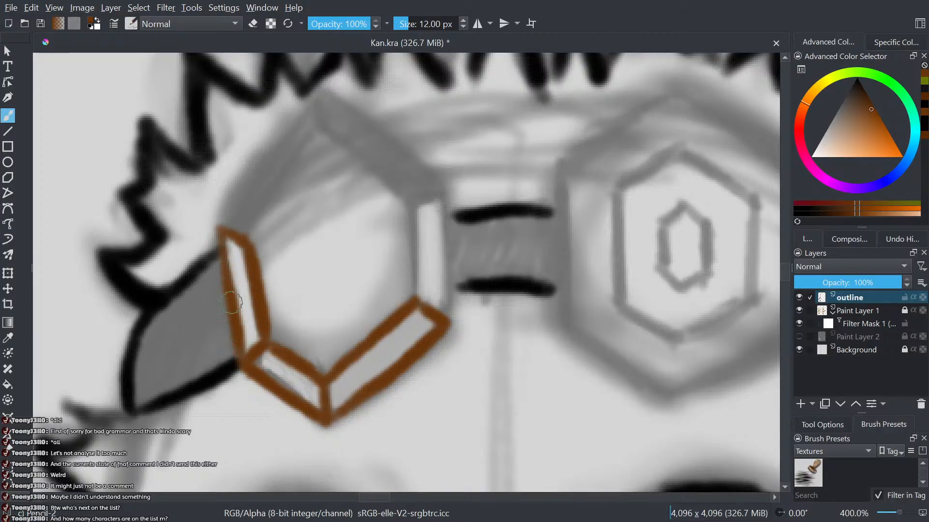
{"action": "left_click_drag", "start_coordinate": [232, 303], "coordinate": [221, 232]}
{"action": "mouse_move", "coordinate": [287, 267]}
{"action": "left_mouse_down"}
{"action": "mouse_move", "coordinate": [301, 288]}
{"action": "mouse_move", "coordinate": [315, 399]}
{"action": "left_mouse_up"}
{"action": "mouse_move", "coordinate": [339, 266]}
{"action": "left_mouse_down"}
{"action": "mouse_move", "coordinate": [275, 364]}
{"action": "mouse_move", "coordinate": [336, 230]}
{"action": "mouse_move", "coordinate": [323, 298]}
{"action": "mouse_move", "coordinate": [346, 222]}
{"action": "left_mouse_up"}
{"action": "left_click_drag", "start_coordinate": [347, 222], "coordinate": [327, 268]}
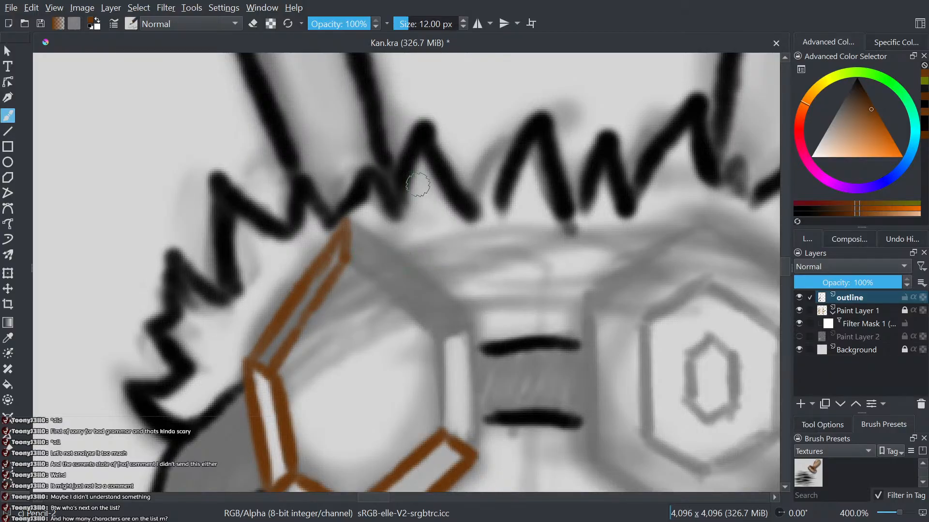
- Close the first goggle's frame in brown with the vertical facet beside the bridge and the upper facet above it
{"action": "left_click_drag", "start_coordinate": [453, 425], "coordinate": [442, 346]}
{"action": "mouse_move", "coordinate": [471, 459]}
{"action": "left_mouse_down"}
{"action": "mouse_move", "coordinate": [468, 310]}
{"action": "mouse_move", "coordinate": [442, 329]}
{"action": "left_mouse_up"}
{"action": "mouse_move", "coordinate": [438, 372]}
{"action": "left_mouse_down"}
{"action": "mouse_move", "coordinate": [438, 332]}
{"action": "mouse_move", "coordinate": [353, 269]}
{"action": "left_mouse_up"}
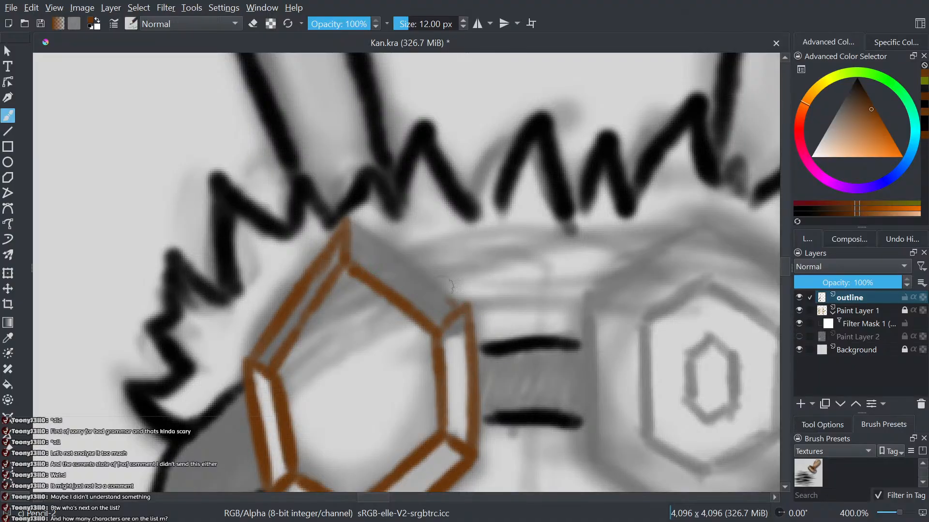
{"action": "mouse_move", "coordinate": [466, 305]}
{"action": "left_mouse_down"}
{"action": "mouse_move", "coordinate": [349, 223]}
{"action": "mouse_move", "coordinate": [347, 265]}
{"action": "mouse_move", "coordinate": [293, 355]}
{"action": "left_mouse_up"}
- Outline the outer hexagon of the wrench-side goggle in brown over the grey sketch
{"action": "scroll", "coordinate": [330, 328], "scroll_direction": "down", "scroll_amount": 4}
{"action": "scroll", "coordinate": [456, 342], "scroll_direction": "up", "scroll_amount": 3}
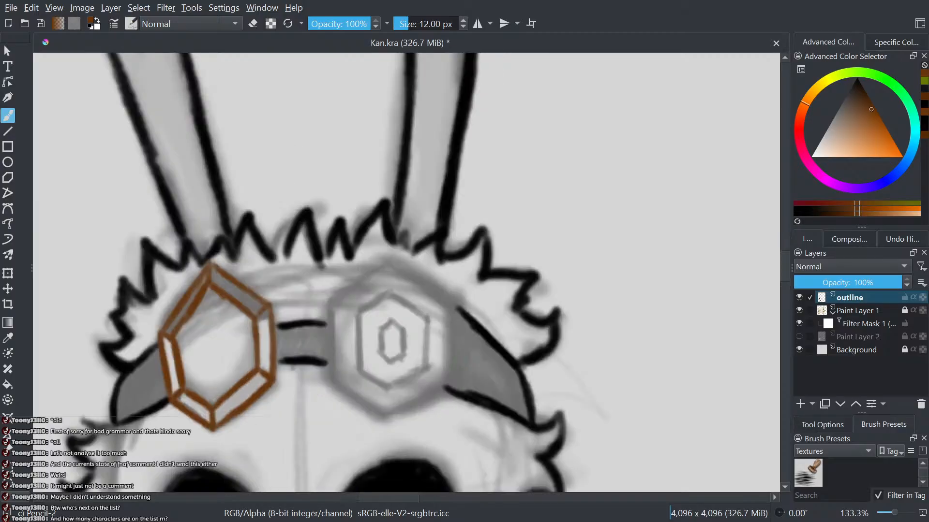
{"action": "left_click_drag", "start_coordinate": [326, 405], "coordinate": [322, 325]}
{"action": "left_click_drag", "start_coordinate": [322, 360], "coordinate": [317, 296]}
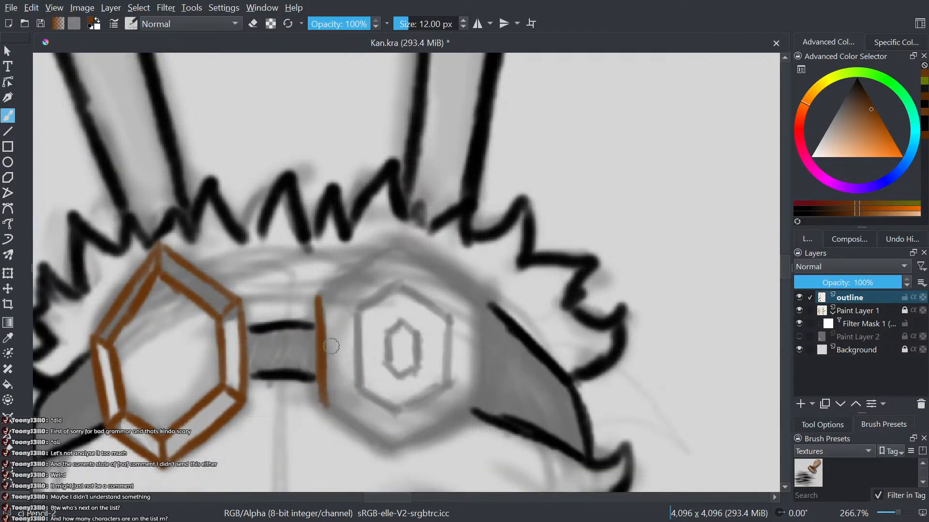
{"action": "left_click_drag", "start_coordinate": [375, 435], "coordinate": [328, 402]}
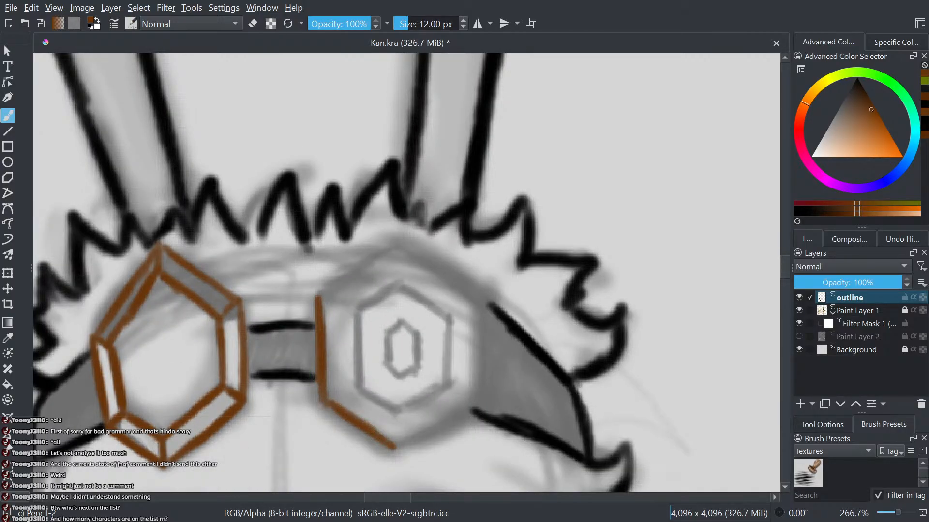
{"action": "mouse_move", "coordinate": [471, 413]}
{"action": "left_mouse_down"}
{"action": "mouse_move", "coordinate": [430, 441]}
{"action": "mouse_move", "coordinate": [393, 449]}
{"action": "left_mouse_up"}
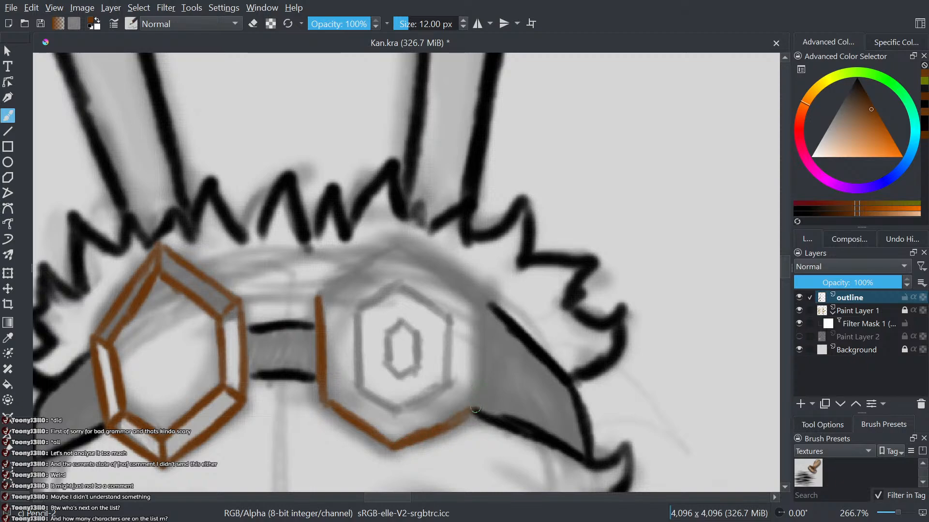
{"action": "left_click_drag", "start_coordinate": [476, 411], "coordinate": [476, 347]}
{"action": "mouse_move", "coordinate": [475, 393]}
{"action": "left_mouse_down"}
{"action": "mouse_move", "coordinate": [477, 337]}
{"action": "mouse_move", "coordinate": [453, 276]}
{"action": "mouse_move", "coordinate": [423, 254]}
{"action": "mouse_move", "coordinate": [451, 278]}
{"action": "mouse_move", "coordinate": [375, 235]}
{"action": "mouse_move", "coordinate": [386, 241]}
{"action": "mouse_move", "coordinate": [362, 259]}
{"action": "mouse_move", "coordinate": [382, 247]}
{"action": "mouse_move", "coordinate": [321, 292]}
{"action": "left_mouse_up"}
- Review the inked goggles against the whole figure and examine the sketched back view with its backpack
{"action": "scroll", "coordinate": [333, 286], "scroll_direction": "down", "scroll_amount": 6}
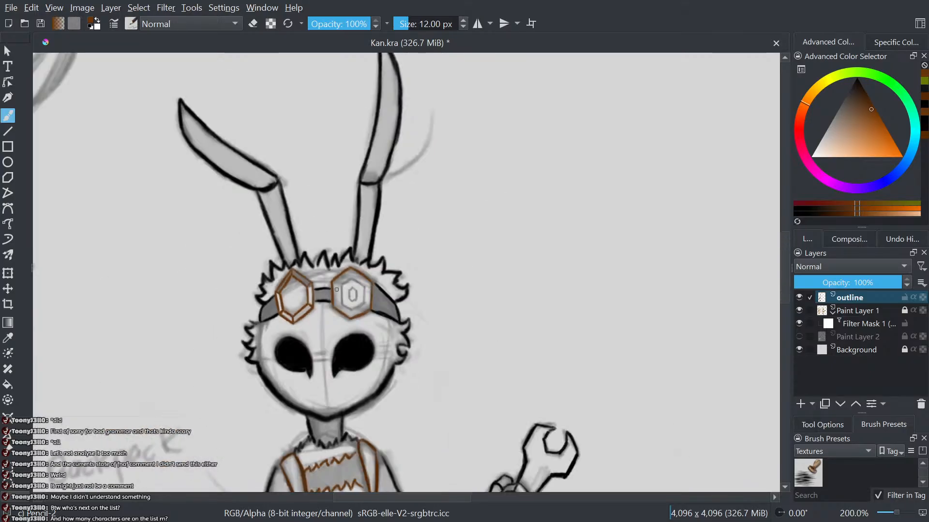
{"action": "left_click_drag", "start_coordinate": [401, 418], "coordinate": [325, 232]}
{"action": "scroll", "coordinate": [324, 233], "scroll_direction": "up", "scroll_amount": 1}
{"action": "left_click_drag", "start_coordinate": [290, 379], "coordinate": [381, 313]}
{"action": "scroll", "coordinate": [326, 332], "scroll_direction": "down", "scroll_amount": 1}
{"action": "scroll", "coordinate": [338, 279], "scroll_direction": "up", "scroll_amount": 1}
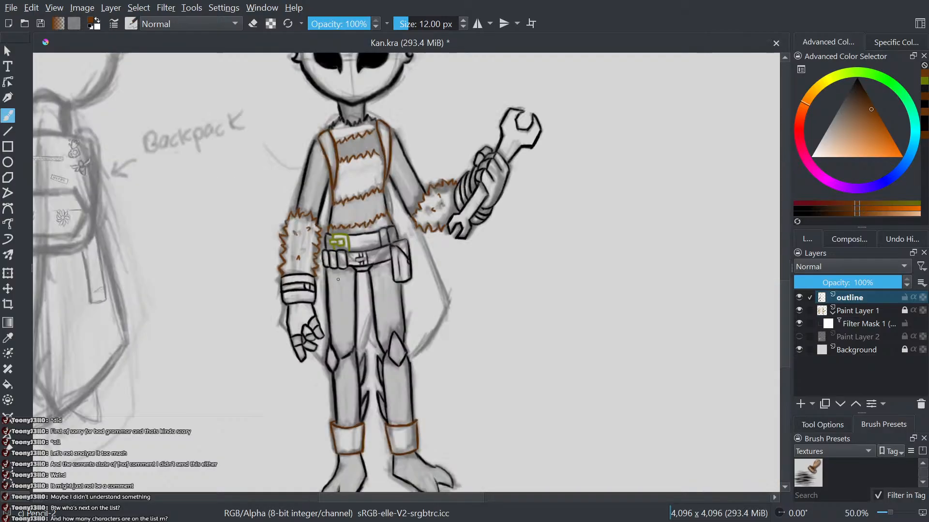
{"action": "scroll", "coordinate": [369, 284], "scroll_direction": "up", "scroll_amount": 3}
{"action": "scroll", "coordinate": [370, 285], "scroll_direction": "down", "scroll_amount": 5}
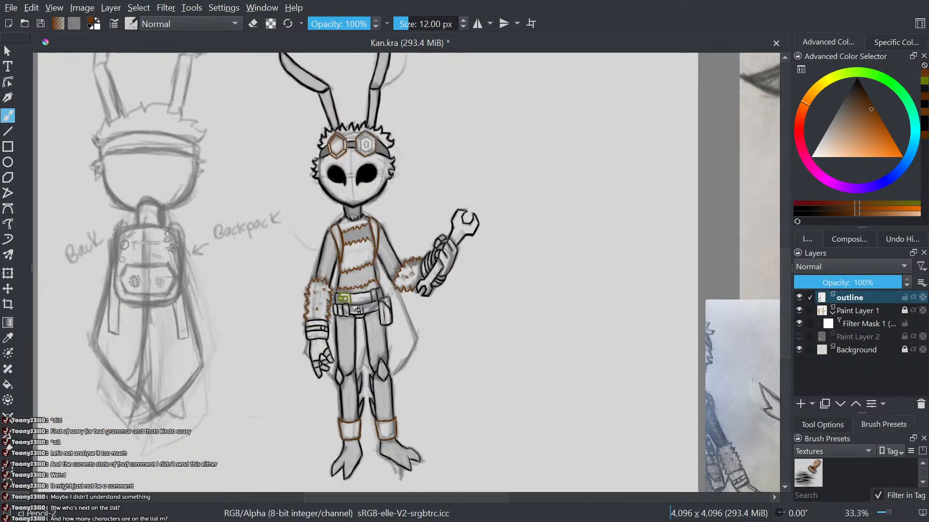
{"action": "left_click_drag", "start_coordinate": [289, 268], "coordinate": [402, 282]}
{"action": "scroll", "coordinate": [173, 259], "scroll_direction": "up", "scroll_amount": 3}
{"action": "left_click_drag", "start_coordinate": [295, 281], "coordinate": [181, 183]}
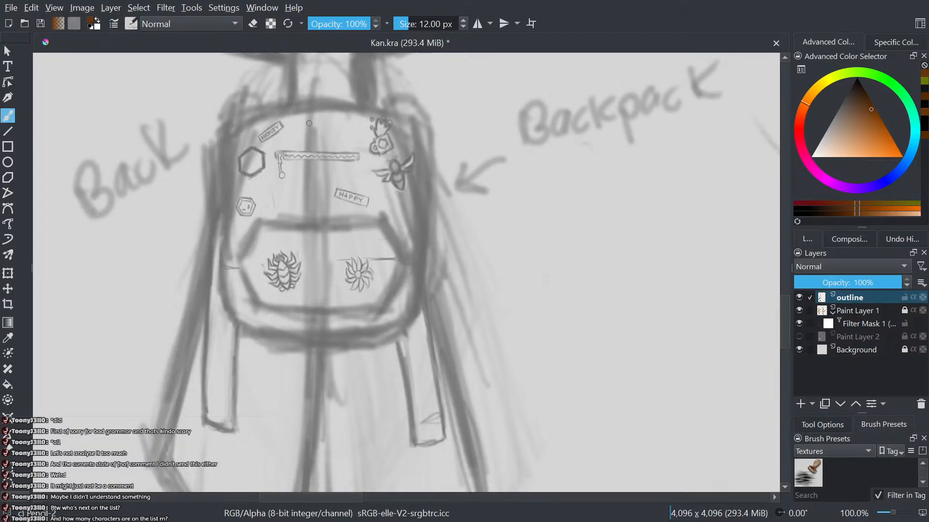
{"action": "scroll", "coordinate": [455, 195], "scroll_direction": "down", "scroll_amount": 2}
{"action": "left_click_drag", "start_coordinate": [557, 193], "coordinate": [334, 256]}
{"action": "left_click_drag", "start_coordinate": [676, 220], "coordinate": [531, 321]}
{"action": "left_click_drag", "start_coordinate": [484, 241], "coordinate": [562, 358]}
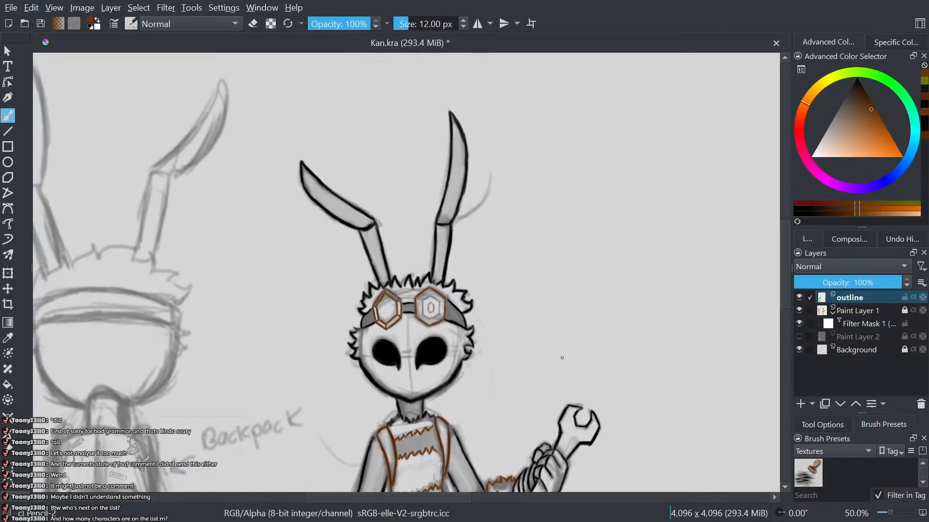
- Ink the middle and small inner hexagons of the wrench-side goggle lens in brown
{"action": "scroll", "coordinate": [440, 310], "scroll_direction": "up", "scroll_amount": 6}
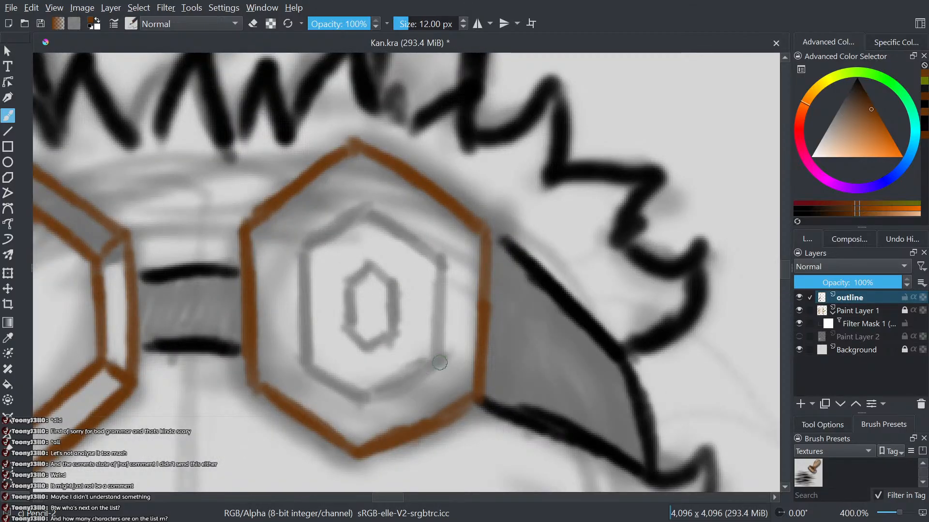
{"action": "mouse_move", "coordinate": [443, 362]}
{"action": "left_mouse_down"}
{"action": "mouse_move", "coordinate": [349, 399]}
{"action": "mouse_move", "coordinate": [302, 355]}
{"action": "mouse_move", "coordinate": [305, 266]}
{"action": "mouse_move", "coordinate": [320, 240]}
{"action": "left_mouse_up"}
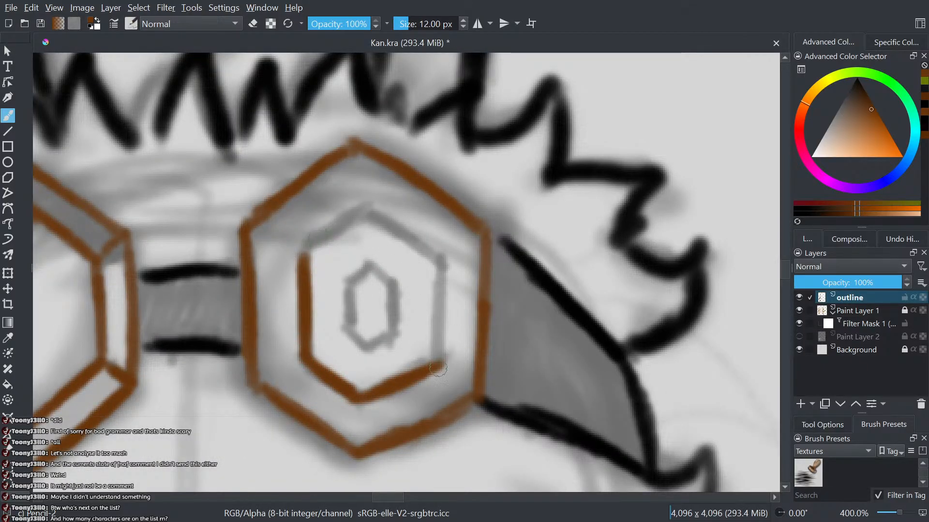
{"action": "mouse_move", "coordinate": [438, 368]}
{"action": "left_mouse_down"}
{"action": "mouse_move", "coordinate": [441, 264]}
{"action": "mouse_move", "coordinate": [382, 220]}
{"action": "mouse_move", "coordinate": [324, 233]}
{"action": "mouse_move", "coordinate": [295, 260]}
{"action": "left_mouse_up"}
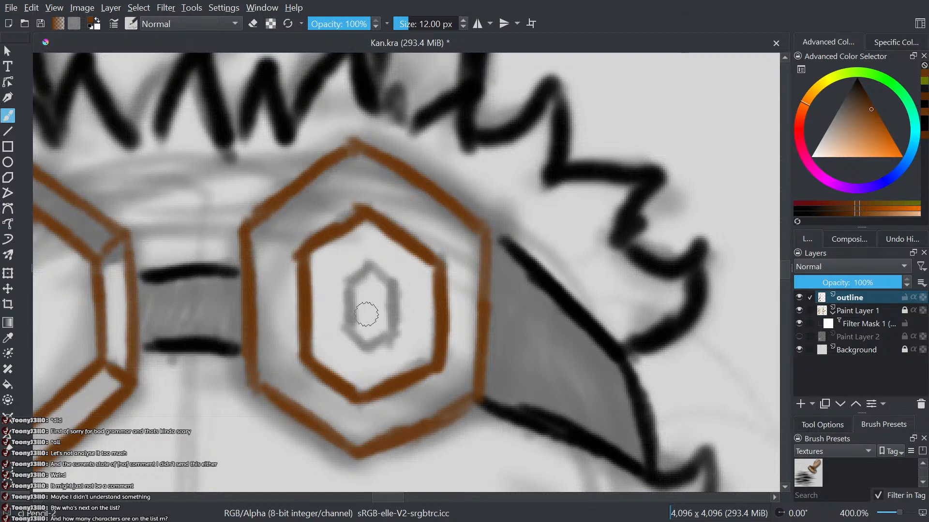
{"action": "mouse_move", "coordinate": [394, 338]}
{"action": "left_mouse_down"}
{"action": "mouse_move", "coordinate": [392, 278]}
{"action": "mouse_move", "coordinate": [349, 289]}
{"action": "mouse_move", "coordinate": [356, 342]}
{"action": "left_mouse_up"}
- Sample the outline's black and extend the wrench-side strap's upper edge to the goggle frame's upper corner
{"action": "scroll", "coordinate": [354, 334], "scroll_direction": "down", "scroll_amount": 5}
{"action": "scroll", "coordinate": [400, 271], "scroll_direction": "up", "scroll_amount": 3}
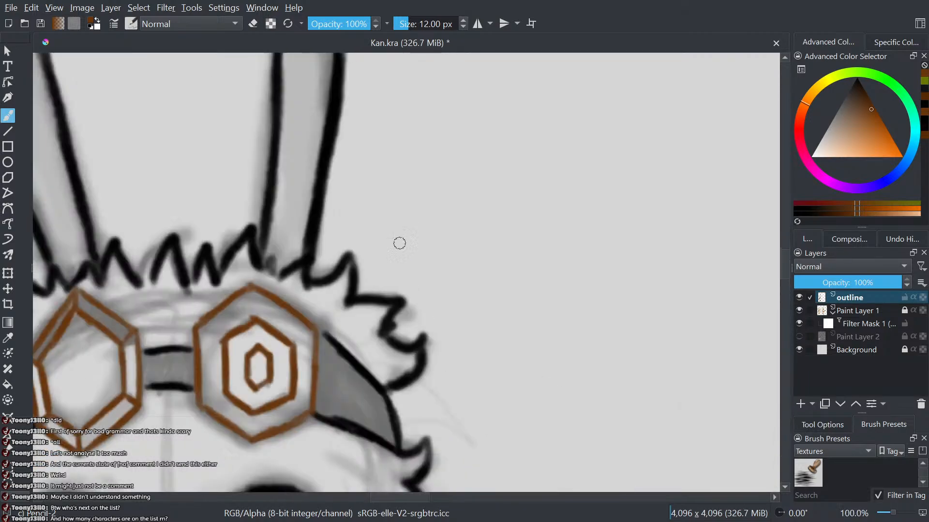
{"action": "scroll", "coordinate": [362, 339], "scroll_direction": "up", "scroll_amount": 3}
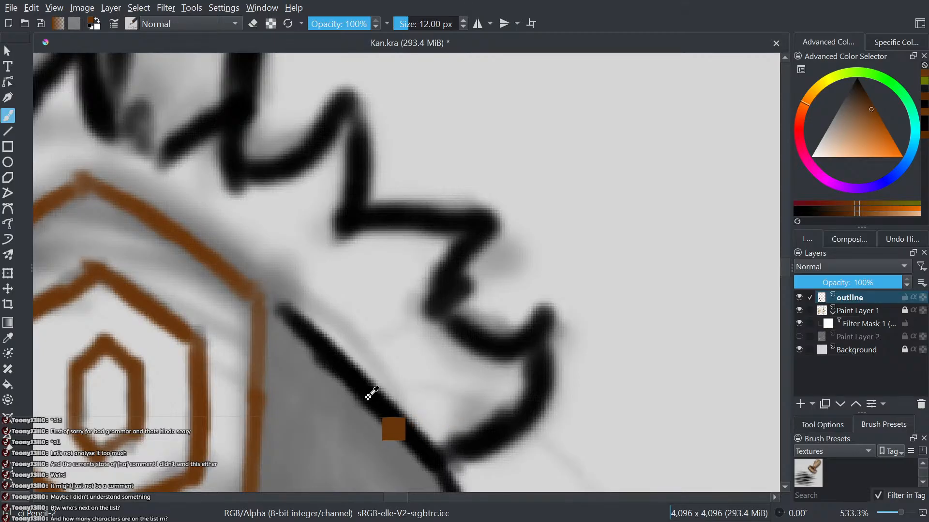
{"action": "left_click", "coordinate": [368, 398], "text": "ctrl"}
{"action": "left_click_drag", "start_coordinate": [369, 377], "coordinate": [422, 373]}
{"action": "left_click_drag", "start_coordinate": [317, 294], "coordinate": [335, 306]}
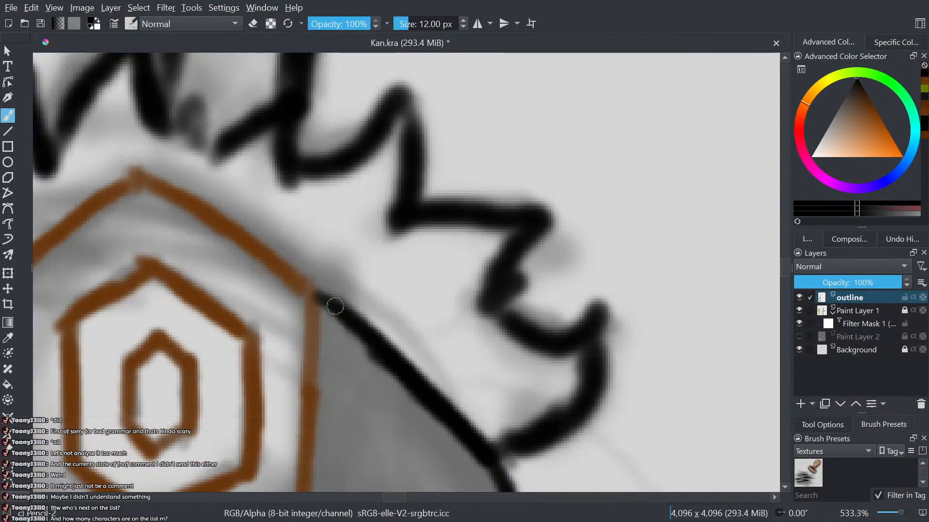
- Redraw the wrench-side strap's upper edge in black as a curve meeting the goggle frame lower down, and erase the former edge
{"action": "scroll", "coordinate": [334, 306], "scroll_direction": "down", "scroll_amount": 8}
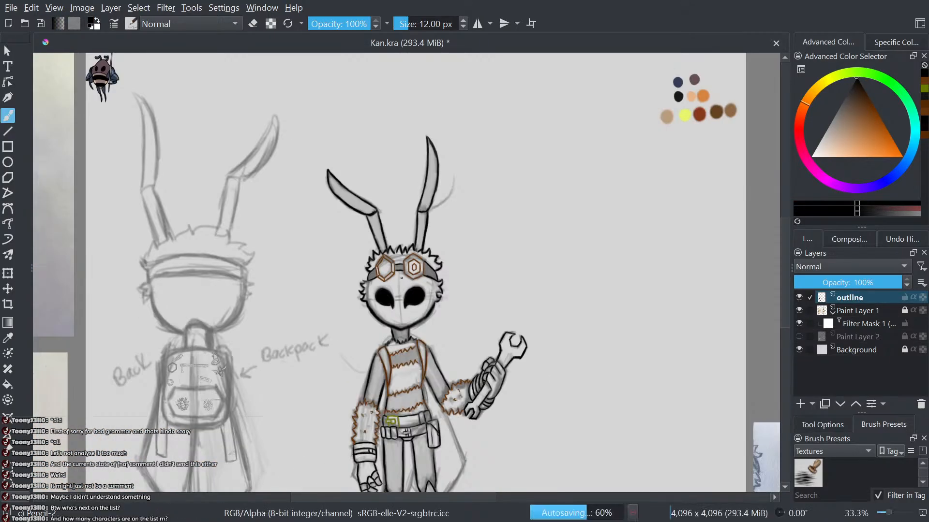
{"action": "scroll", "coordinate": [401, 277], "scroll_direction": "up", "scroll_amount": 7}
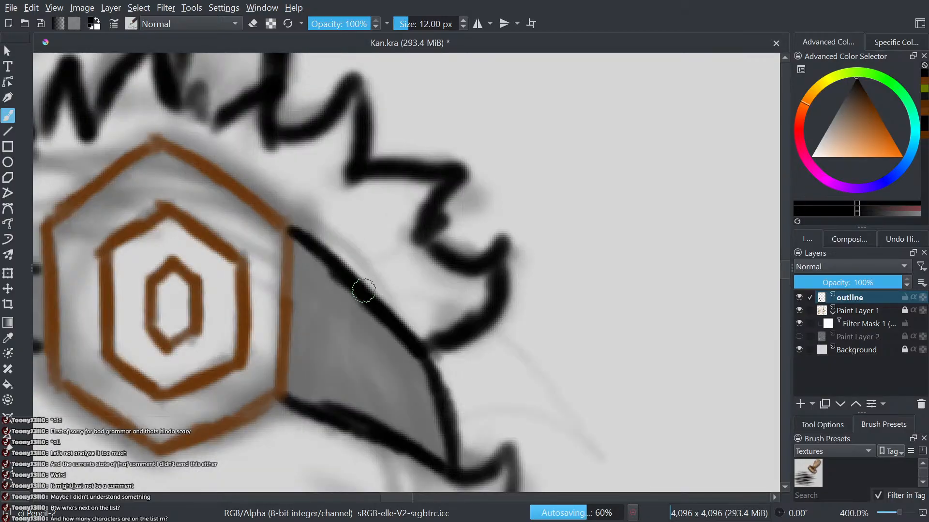
{"action": "mouse_move", "coordinate": [363, 291]}
{"action": "left_mouse_down"}
{"action": "mouse_move", "coordinate": [386, 319]}
{"action": "mouse_move", "coordinate": [306, 291]}
{"action": "left_mouse_up"}
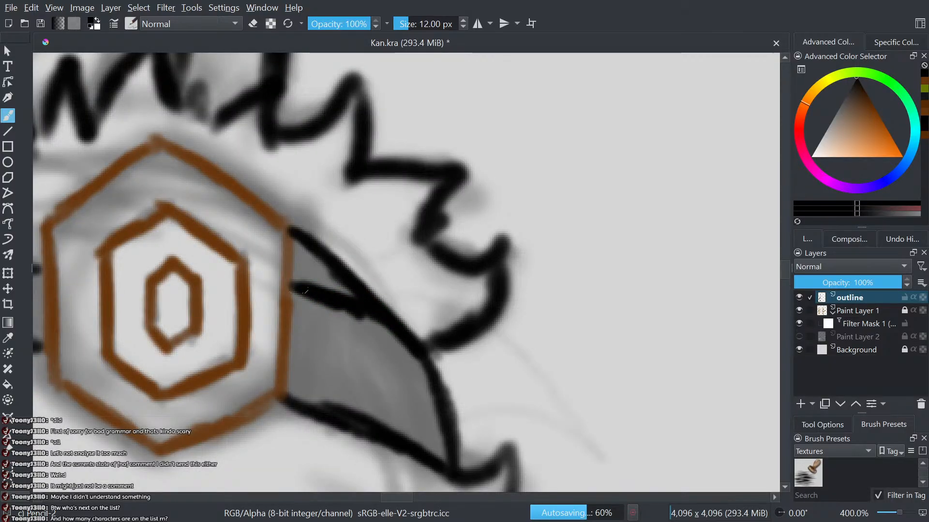
{"action": "key", "text": "e"}
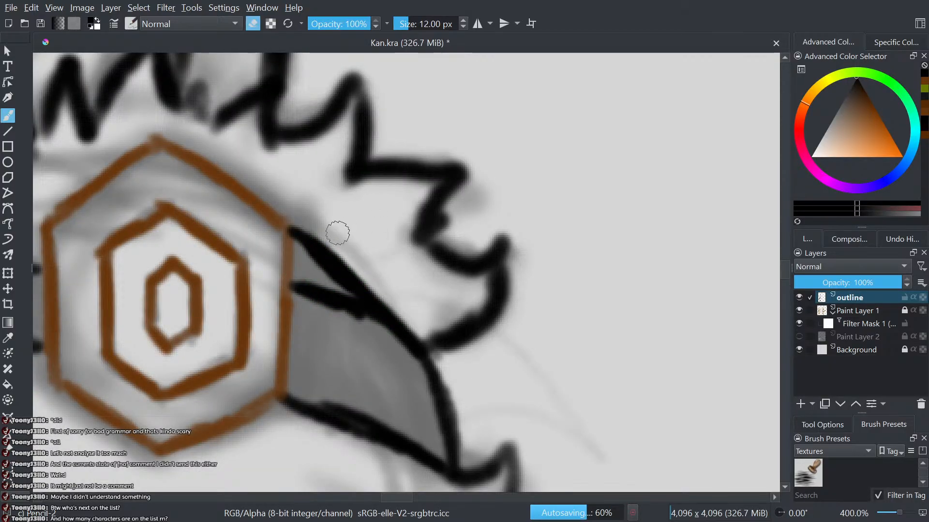
{"action": "mouse_move", "coordinate": [336, 234]}
{"action": "left_mouse_down"}
{"action": "mouse_move", "coordinate": [319, 262]}
{"action": "mouse_move", "coordinate": [295, 233]}
{"action": "mouse_move", "coordinate": [335, 247]}
{"action": "mouse_move", "coordinate": [355, 288]}
{"action": "mouse_move", "coordinate": [390, 315]}
{"action": "left_mouse_up"}
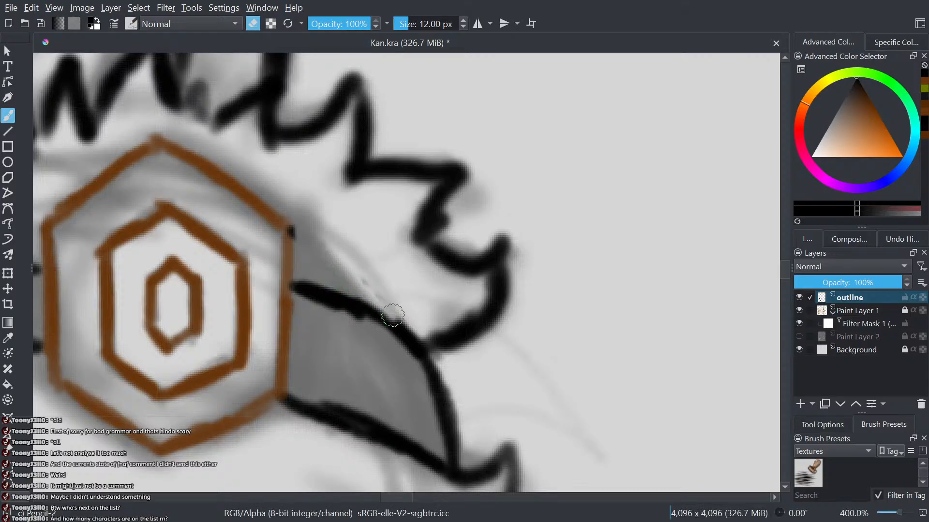
- Show Paint Layer 2 and sample the pale cream from the coloured wings of the back view
{"action": "scroll", "coordinate": [387, 300], "scroll_direction": "down", "scroll_amount": 5}
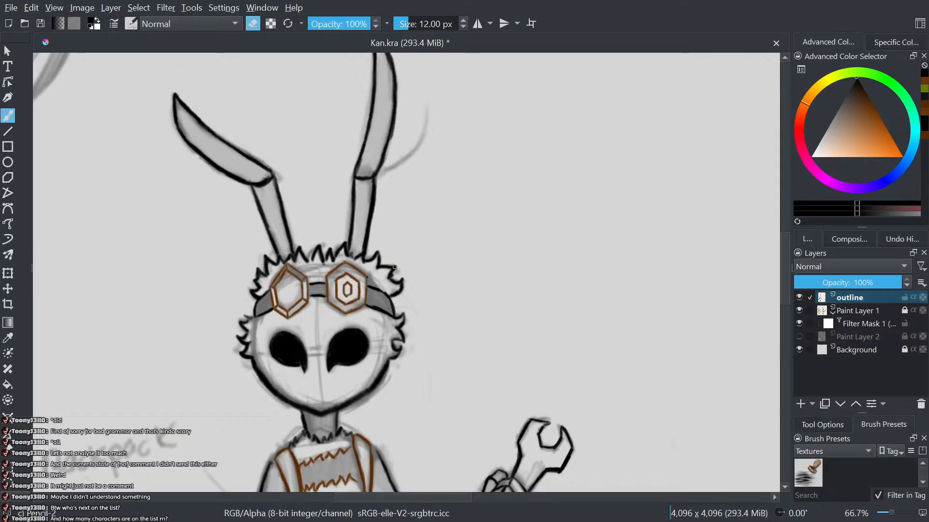
{"action": "scroll", "coordinate": [278, 454], "scroll_direction": "down", "scroll_amount": 5}
{"action": "left_click_drag", "start_coordinate": [303, 394], "coordinate": [428, 128]}
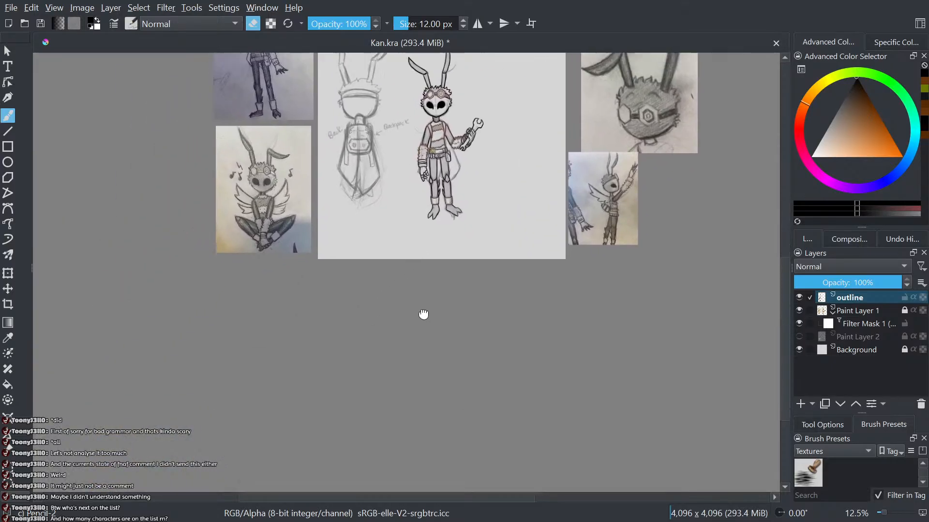
{"action": "left_click_drag", "start_coordinate": [424, 315], "coordinate": [455, 462]}
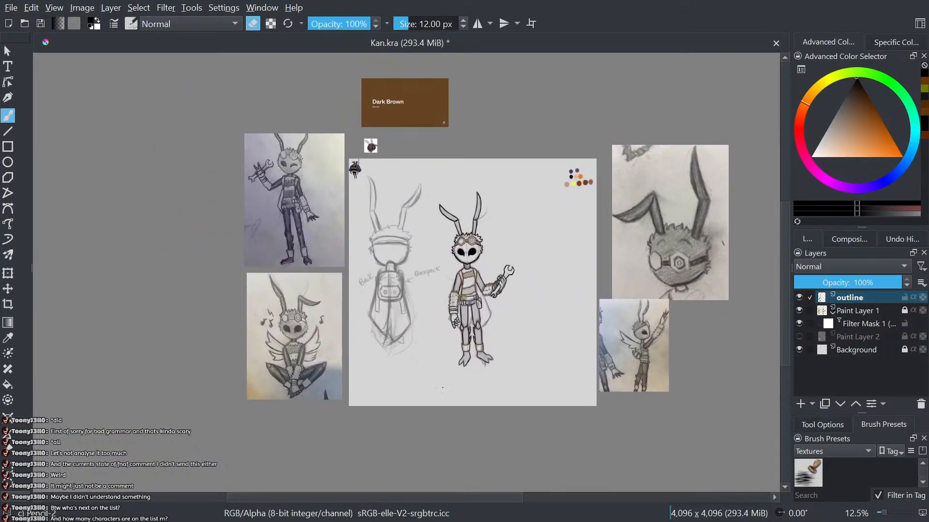
{"action": "scroll", "coordinate": [472, 201], "scroll_direction": "up", "scroll_amount": 5}
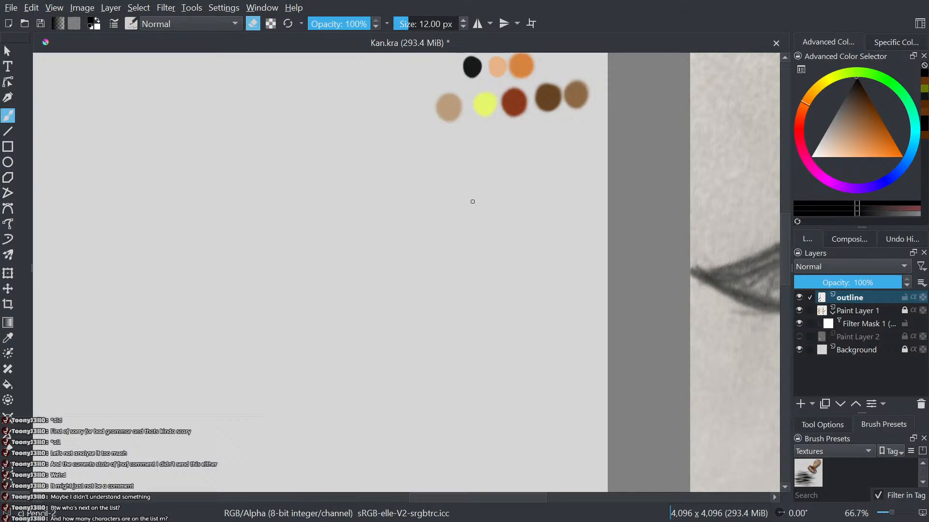
{"action": "left_click_drag", "start_coordinate": [472, 202], "coordinate": [409, 386]}
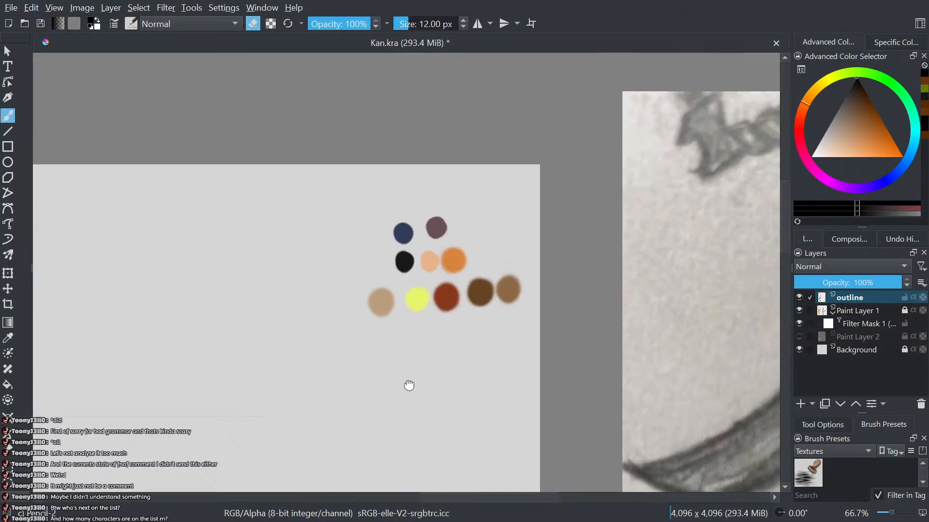
{"action": "scroll", "coordinate": [409, 385], "scroll_direction": "down", "scroll_amount": 5}
{"action": "left_click_drag", "start_coordinate": [193, 271], "coordinate": [439, 104]}
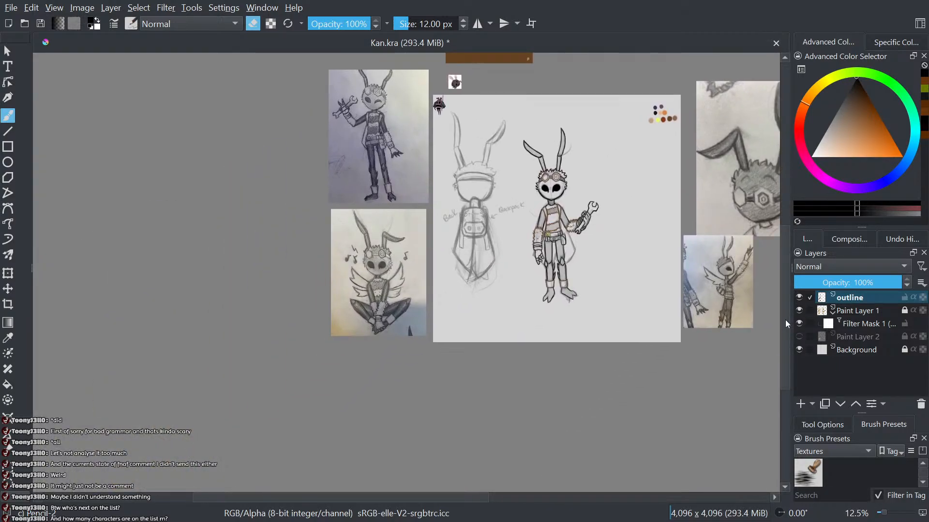
{"action": "left_click", "coordinate": [799, 338]}
{"action": "scroll", "coordinate": [450, 224], "scroll_direction": "up", "scroll_amount": 8}
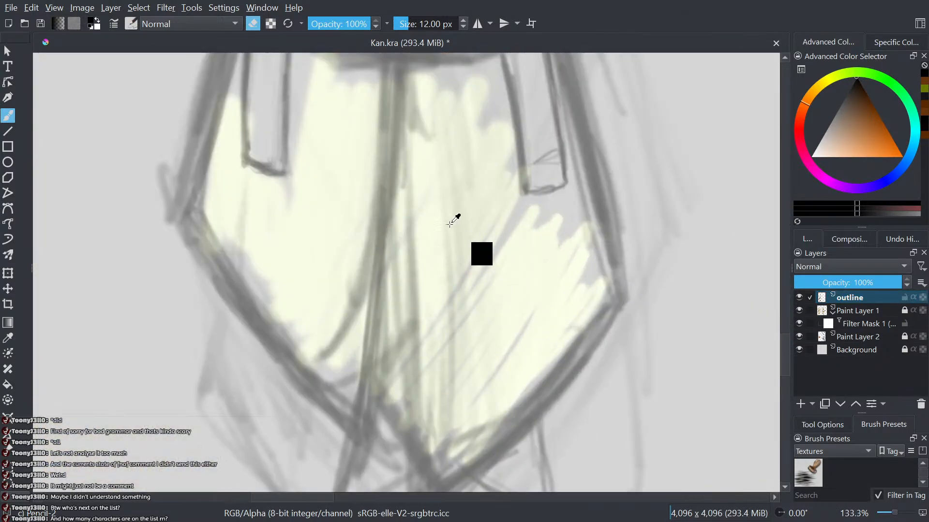
{"action": "left_click", "coordinate": [442, 242], "text": "ctrl"}
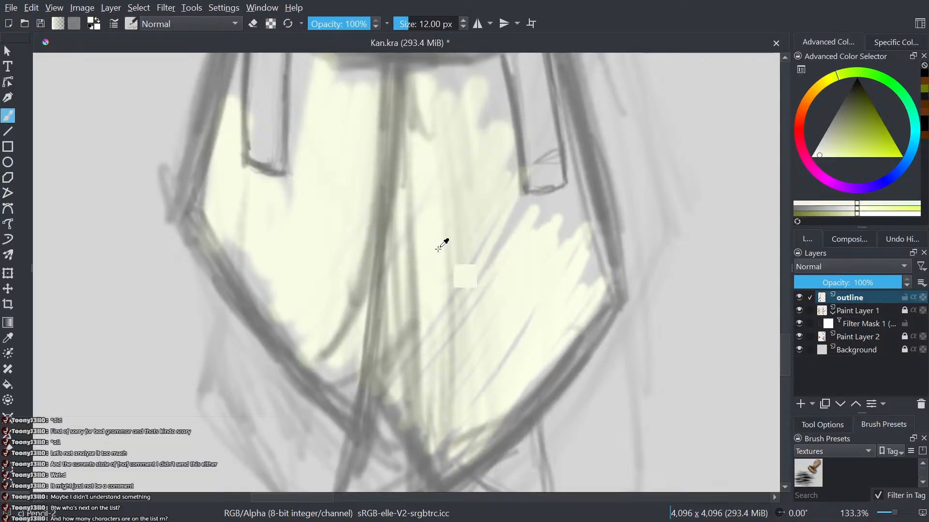
- Paint a cream swatch below the colour palette and hide Paint Layer 2 again
{"action": "scroll", "coordinate": [405, 334], "scroll_direction": "down", "scroll_amount": 4}
{"action": "left_click_drag", "start_coordinate": [629, 159], "coordinate": [160, 476]}
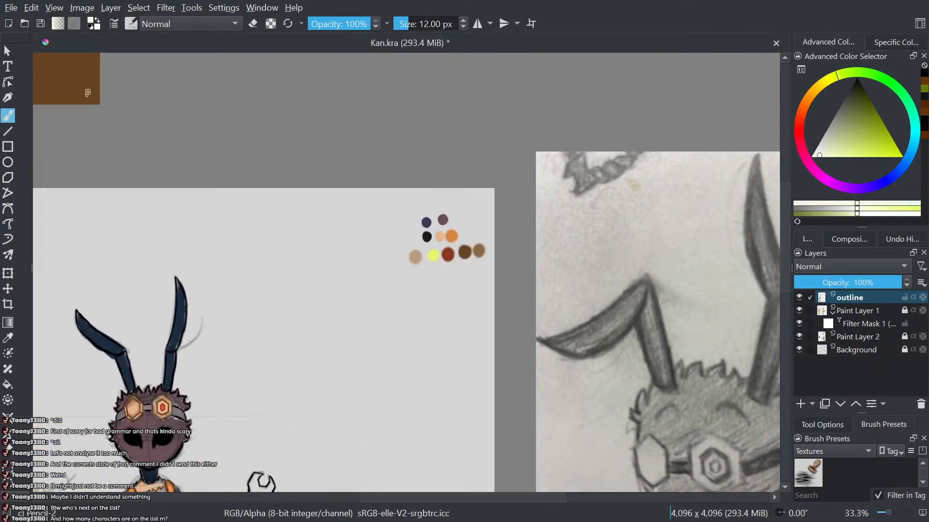
{"action": "scroll", "coordinate": [400, 281], "scroll_direction": "up", "scroll_amount": 3}
{"action": "left_click_drag", "start_coordinate": [467, 278], "coordinate": [451, 263]}
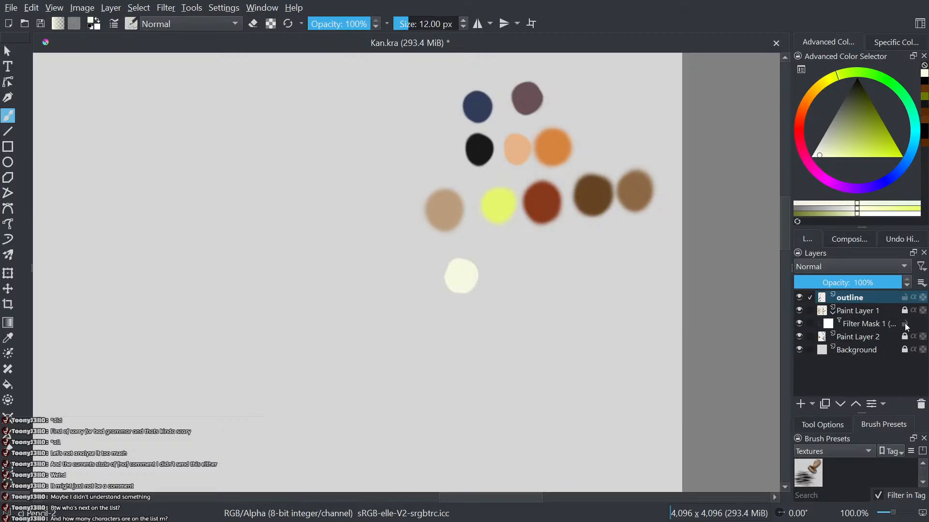
{"action": "left_click", "coordinate": [799, 337]}
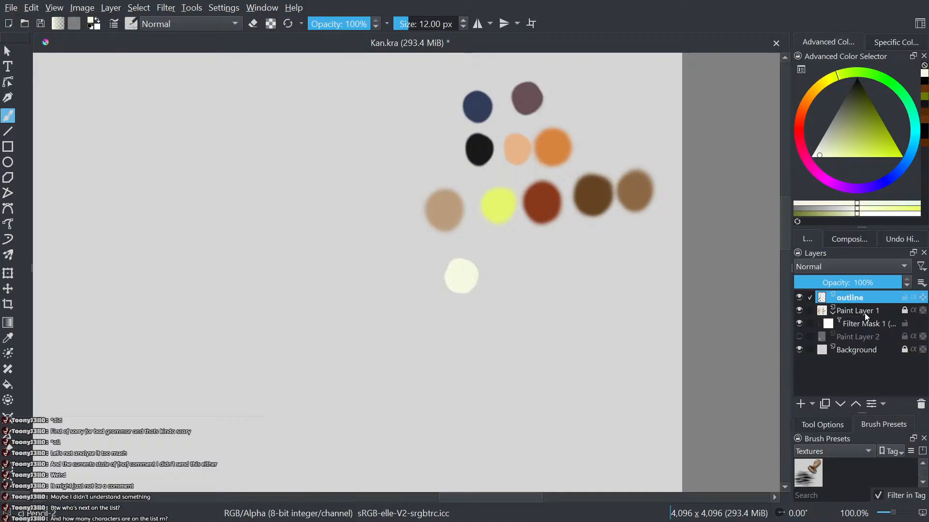
- Ink the wrench-side wing's edge in olive with an 18 px brush, from the knee around the corner up to the furry cuff
{"action": "scroll", "coordinate": [776, 123], "scroll_direction": "down", "scroll_amount": 3}
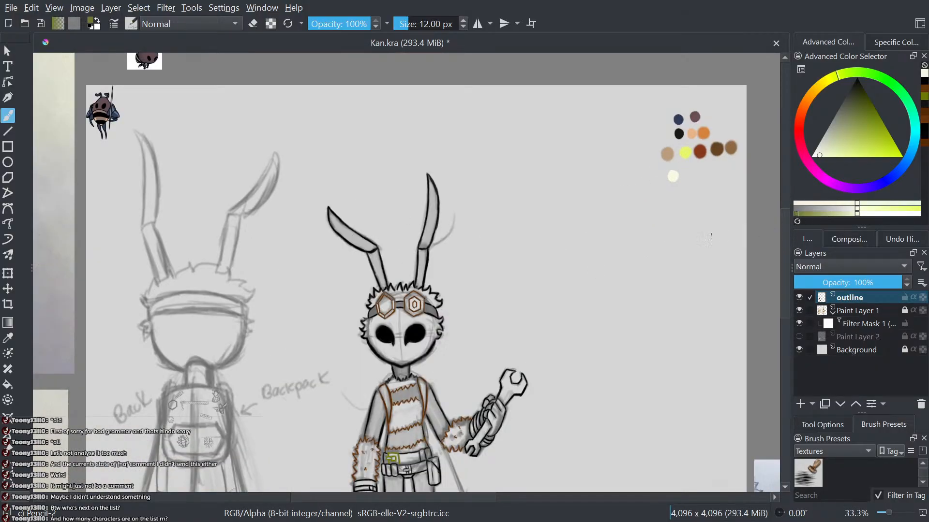
{"action": "scroll", "coordinate": [381, 444], "scroll_direction": "up", "scroll_amount": 5}
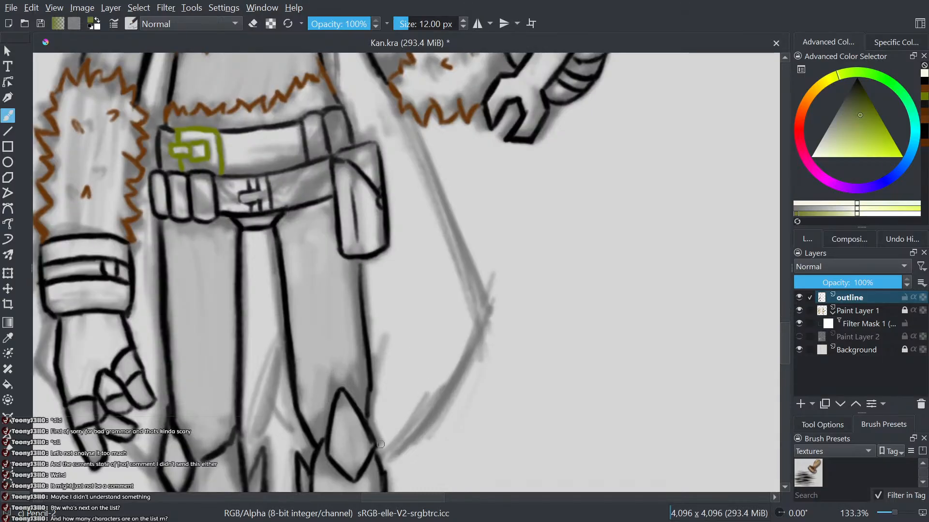
{"action": "left_click_drag", "start_coordinate": [452, 336], "coordinate": [412, 364]}
{"action": "left_click_drag", "start_coordinate": [347, 482], "coordinate": [372, 460]}
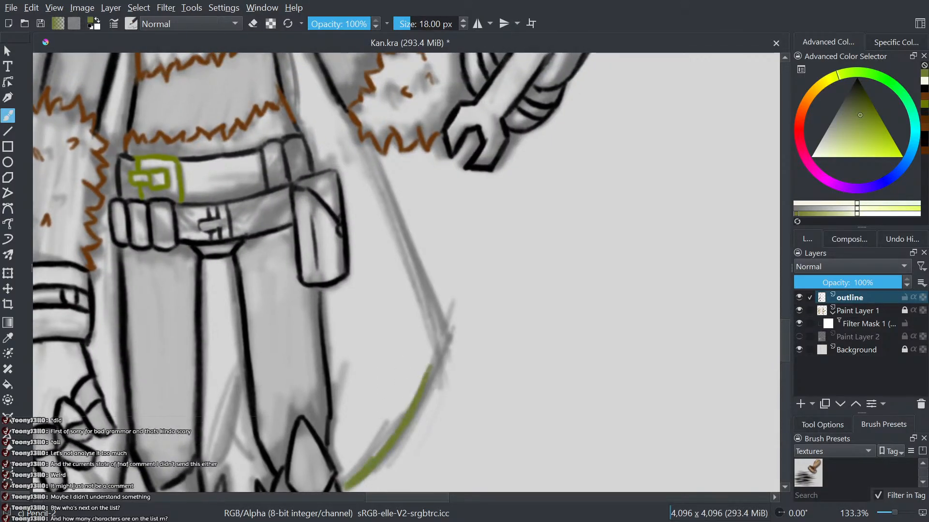
{"action": "left_click_drag", "start_coordinate": [443, 346], "coordinate": [446, 336]}
{"action": "left_click_drag", "start_coordinate": [438, 389], "coordinate": [425, 483]}
{"action": "left_click_drag", "start_coordinate": [431, 428], "coordinate": [416, 399]}
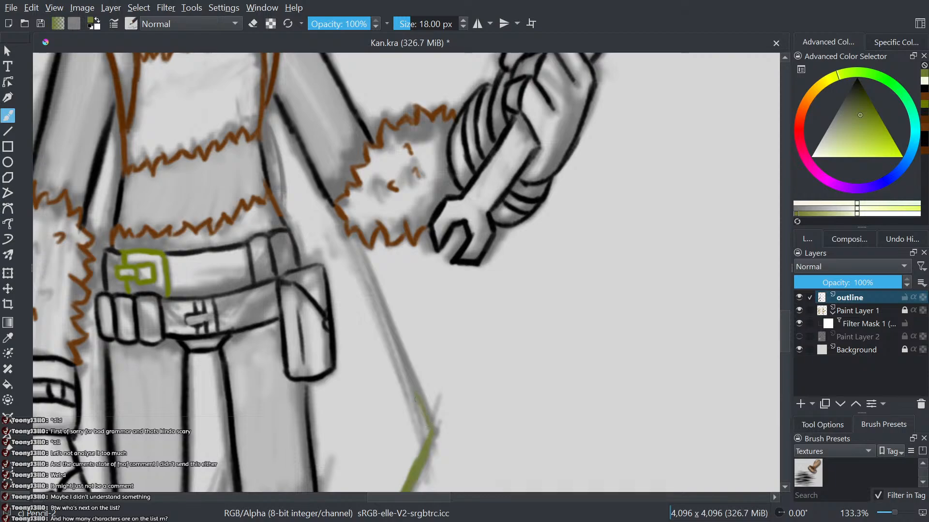
{"action": "mouse_move", "coordinate": [402, 348]}
{"action": "left_mouse_down"}
{"action": "mouse_move", "coordinate": [356, 244]}
{"action": "mouse_move", "coordinate": [381, 189]}
{"action": "left_mouse_up"}
- Ink the wing edges visible between the legs in olive and undo the last stroke
{"action": "scroll", "coordinate": [365, 251], "scroll_direction": "down", "scroll_amount": 2}
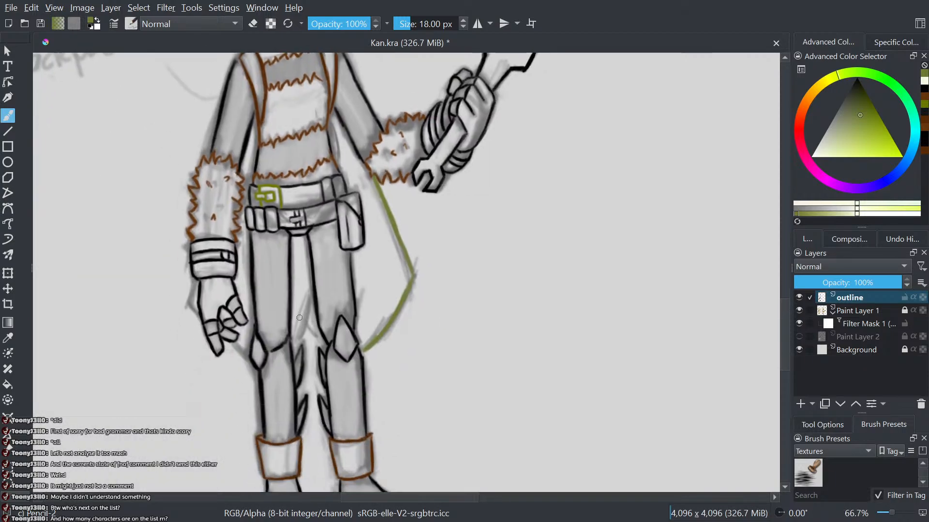
{"action": "scroll", "coordinate": [304, 315], "scroll_direction": "up", "scroll_amount": 2}
{"action": "mouse_move", "coordinate": [318, 346]}
{"action": "left_mouse_down"}
{"action": "mouse_move", "coordinate": [344, 373]}
{"action": "mouse_move", "coordinate": [323, 352]}
{"action": "mouse_move", "coordinate": [315, 315]}
{"action": "left_mouse_up"}
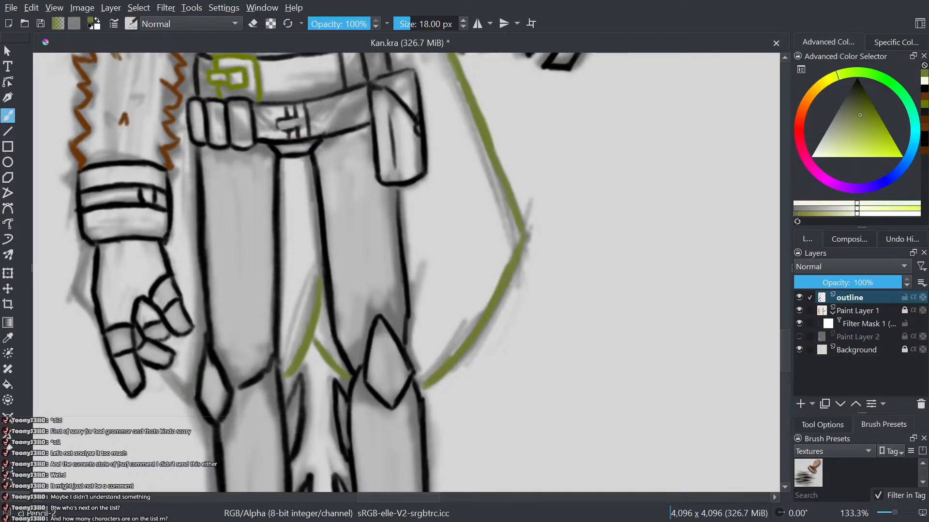
{"action": "key", "text": "ctrl+z"}
- Ink the other wing's edge in olive behind the lowered hand, from the knee up to the wrist cuff
{"action": "scroll", "coordinate": [179, 385], "scroll_direction": "down", "scroll_amount": 4}
{"action": "scroll", "coordinate": [180, 386], "scroll_direction": "up", "scroll_amount": 2}
{"action": "left_click_drag", "start_coordinate": [229, 354], "coordinate": [344, 368]}
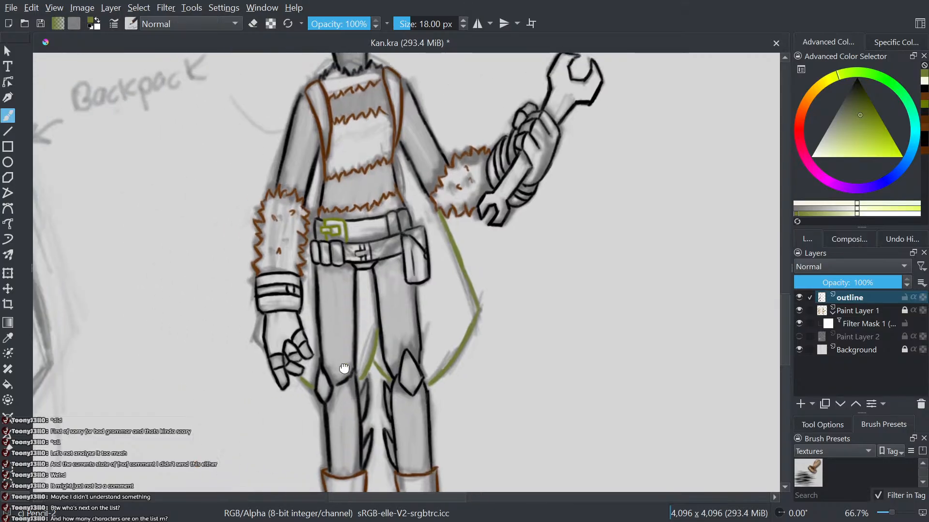
{"action": "scroll", "coordinate": [252, 367], "scroll_direction": "up", "scroll_amount": 3}
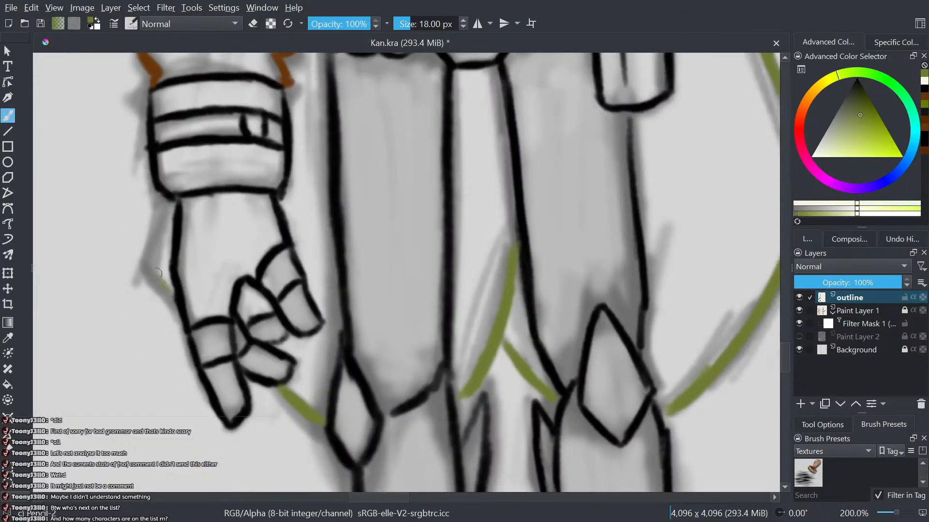
{"action": "mouse_move", "coordinate": [158, 272]}
{"action": "left_mouse_down"}
{"action": "mouse_move", "coordinate": [147, 256]}
{"action": "mouse_move", "coordinate": [160, 211]}
{"action": "left_mouse_up"}
{"action": "scroll", "coordinate": [144, 275], "scroll_direction": "down", "scroll_amount": 5}
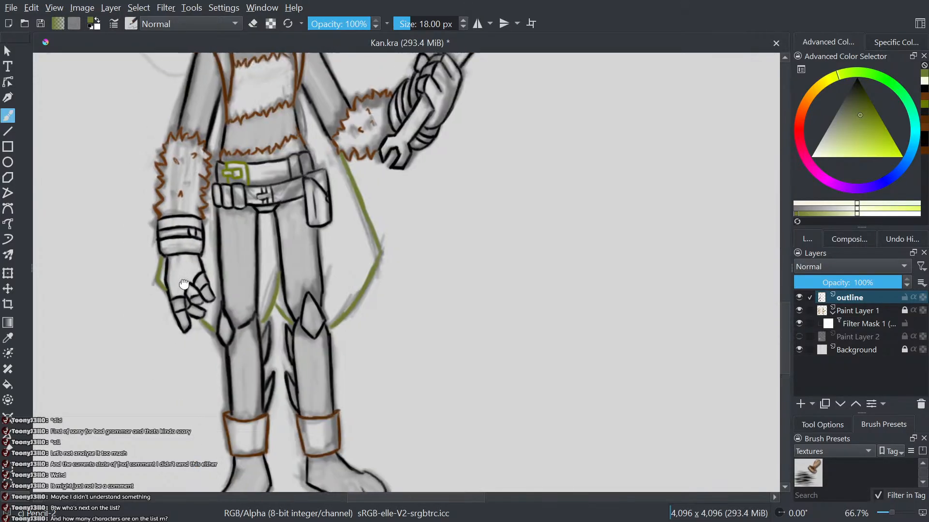
{"action": "scroll", "coordinate": [237, 337], "scroll_direction": "up", "scroll_amount": 2}
{"action": "left_click_drag", "start_coordinate": [262, 194], "coordinate": [413, 288]}
{"action": "scroll", "coordinate": [272, 296], "scroll_direction": "up", "scroll_amount": 1}
{"action": "scroll", "coordinate": [498, 264], "scroll_direction": "down", "scroll_amount": 3}
{"action": "scroll", "coordinate": [302, 220], "scroll_direction": "up", "scroll_amount": 1}
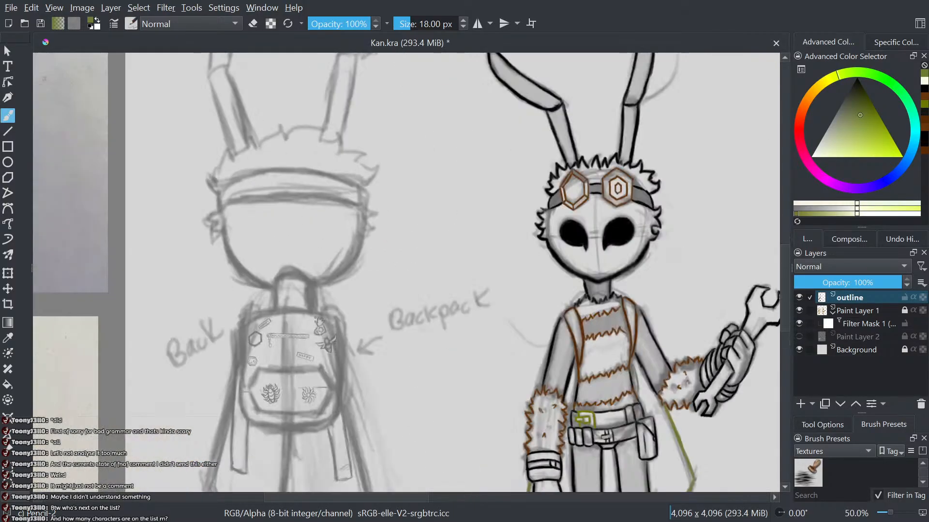
{"action": "left_click_drag", "start_coordinate": [493, 220], "coordinate": [156, 473]}
{"action": "left_click_drag", "start_coordinate": [572, 238], "coordinate": [373, 352]}
{"action": "scroll", "coordinate": [519, 294], "scroll_direction": "up", "scroll_amount": 2}
{"action": "key", "text": "ctrl"}
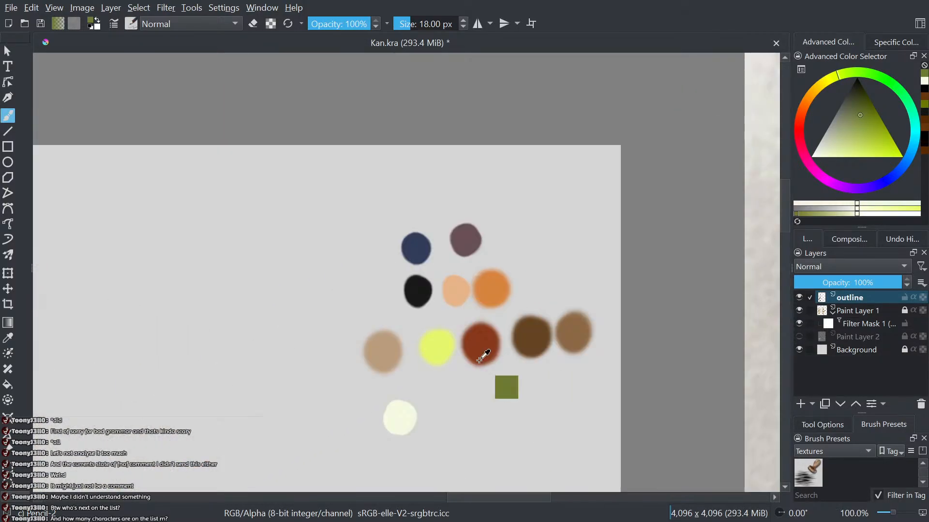
{"action": "left_click", "coordinate": [486, 336], "text": "ctrl"}
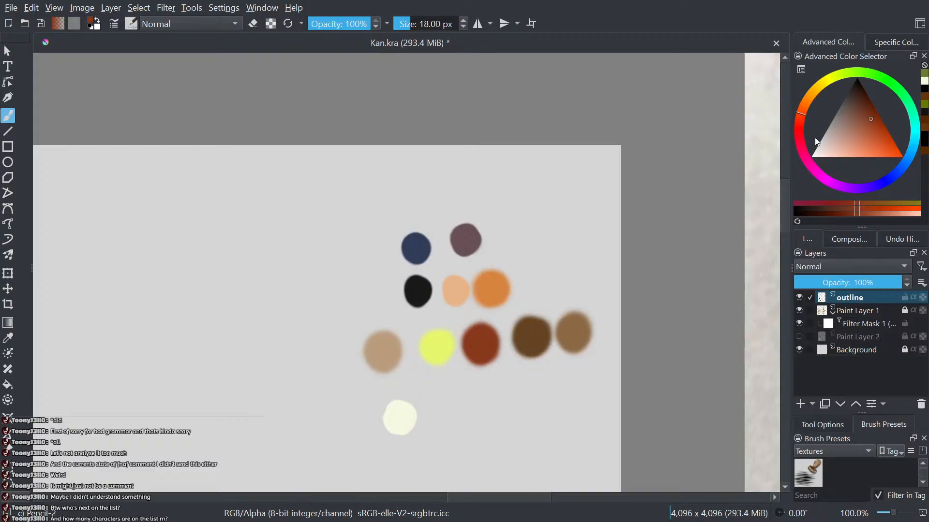
- Switch to the recently used black and ink the curved shoulder lines between the neck and both straps
{"action": "left_click", "coordinate": [925, 93]}
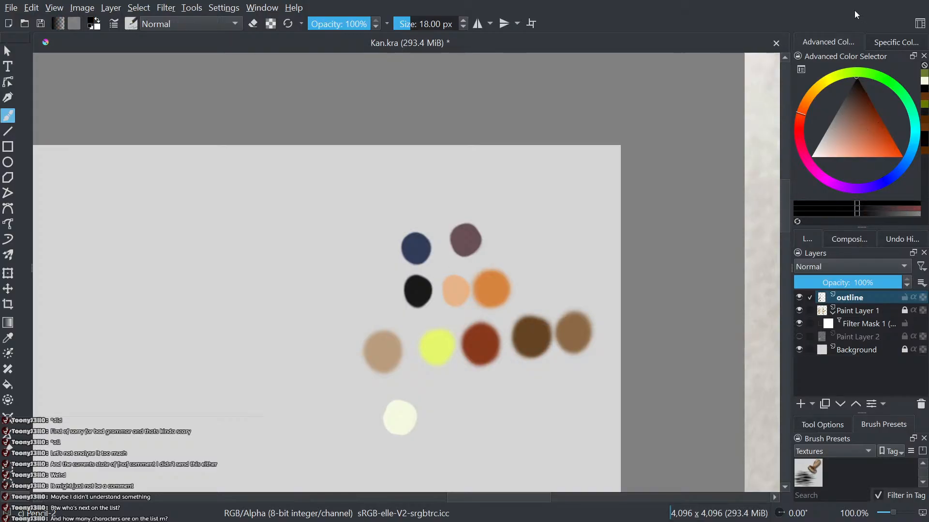
{"action": "scroll", "coordinate": [330, 334], "scroll_direction": "down", "scroll_amount": 3}
{"action": "left_click_drag", "start_coordinate": [330, 335], "coordinate": [415, 71]}
{"action": "scroll", "coordinate": [130, 408], "scroll_direction": "up", "scroll_amount": 2}
{"action": "left_click_drag", "start_coordinate": [130, 407], "coordinate": [353, 387]}
{"action": "scroll", "coordinate": [364, 210], "scroll_direction": "up", "scroll_amount": 2}
{"action": "left_click_drag", "start_coordinate": [379, 236], "coordinate": [293, 346]}
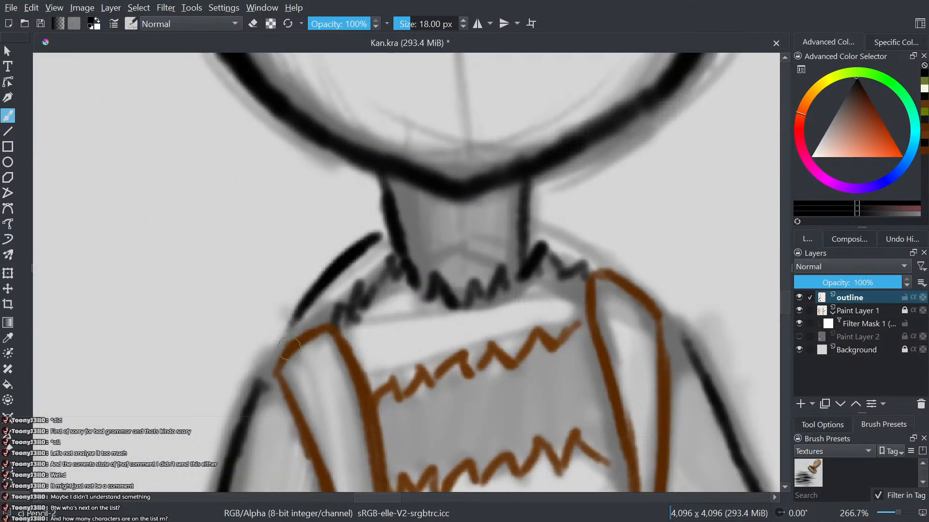
{"action": "mouse_move", "coordinate": [624, 270]}
{"action": "left_mouse_down"}
{"action": "mouse_move", "coordinate": [604, 250]}
{"action": "mouse_move", "coordinate": [526, 219]}
{"action": "left_mouse_up"}
{"action": "mouse_move", "coordinate": [386, 231]}
{"action": "left_mouse_down"}
{"action": "mouse_move", "coordinate": [334, 279]}
{"action": "mouse_move", "coordinate": [476, 240]}
{"action": "left_mouse_up"}
- Review the inked front figure and examine the sketched back view with its backpack
{"action": "scroll", "coordinate": [333, 280], "scroll_direction": "down", "scroll_amount": 5}
{"action": "scroll", "coordinate": [332, 280], "scroll_direction": "down", "scroll_amount": 1}
{"action": "scroll", "coordinate": [643, 198], "scroll_direction": "up", "scroll_amount": 2}
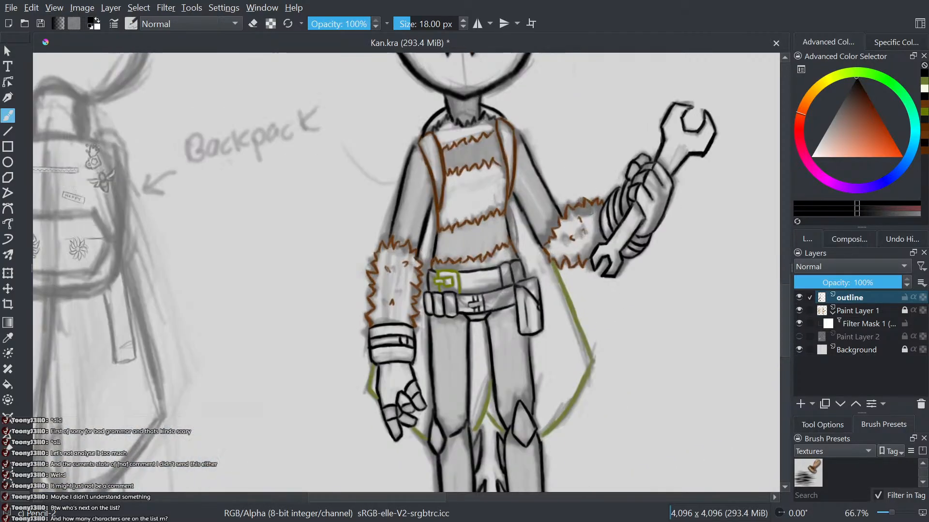
{"action": "left_click_drag", "start_coordinate": [273, 257], "coordinate": [528, 291]}
{"action": "scroll", "coordinate": [394, 323], "scroll_direction": "down", "scroll_amount": 2}
{"action": "scroll", "coordinate": [446, 313], "scroll_direction": "up", "scroll_amount": 1}
{"action": "scroll", "coordinate": [446, 313], "scroll_direction": "up", "scroll_amount": 1}
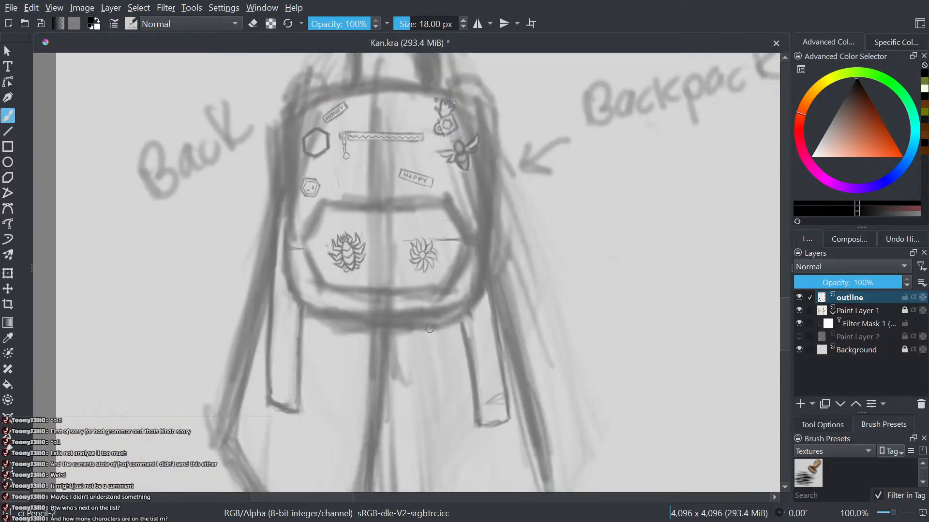
{"action": "left_click_drag", "start_coordinate": [408, 202], "coordinate": [380, 380]}
{"action": "scroll", "coordinate": [429, 373], "scroll_direction": "down", "scroll_amount": 1}
{"action": "scroll", "coordinate": [389, 426], "scroll_direction": "down", "scroll_amount": 2}
{"action": "scroll", "coordinate": [390, 427], "scroll_direction": "up", "scroll_amount": 3}
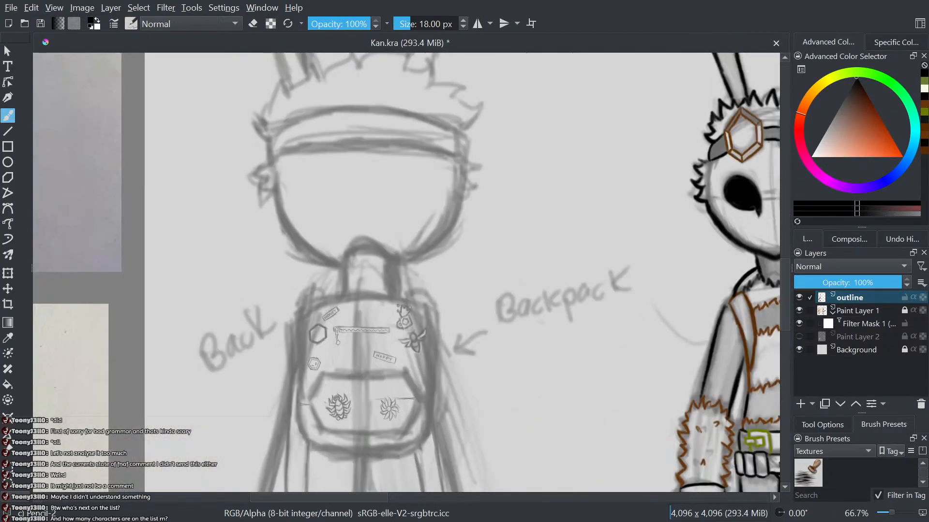
- Ink the backpack's rounded body outline in black on the back view, including the base, both sides and the upper edge
{"action": "mouse_move", "coordinate": [429, 442]}
{"action": "left_mouse_down"}
{"action": "mouse_move", "coordinate": [334, 456]}
{"action": "mouse_move", "coordinate": [285, 452]}
{"action": "mouse_move", "coordinate": [254, 425]}
{"action": "mouse_move", "coordinate": [251, 357]}
{"action": "left_mouse_up"}
{"action": "mouse_move", "coordinate": [274, 441]}
{"action": "left_mouse_down"}
{"action": "mouse_move", "coordinate": [258, 425]}
{"action": "mouse_move", "coordinate": [250, 357]}
{"action": "mouse_move", "coordinate": [254, 241]}
{"action": "left_mouse_up"}
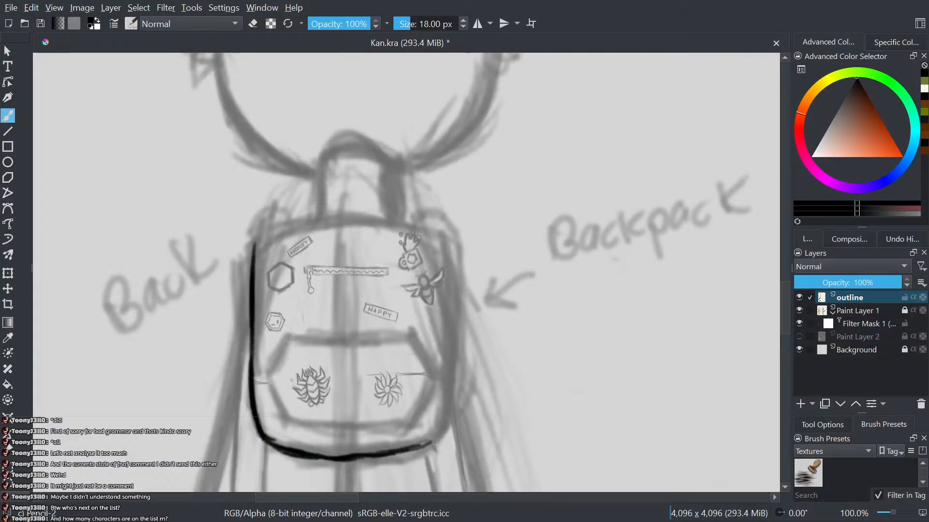
{"action": "mouse_move", "coordinate": [439, 438]}
{"action": "left_mouse_down"}
{"action": "mouse_move", "coordinate": [354, 462]}
{"action": "mouse_move", "coordinate": [378, 458]}
{"action": "mouse_move", "coordinate": [297, 457]}
{"action": "mouse_move", "coordinate": [406, 449]}
{"action": "mouse_move", "coordinate": [355, 461]}
{"action": "mouse_move", "coordinate": [416, 451]}
{"action": "mouse_move", "coordinate": [425, 446]}
{"action": "mouse_move", "coordinate": [399, 450]}
{"action": "mouse_move", "coordinate": [440, 437]}
{"action": "mouse_move", "coordinate": [458, 333]}
{"action": "left_mouse_up"}
{"action": "left_click_drag", "start_coordinate": [453, 406], "coordinate": [459, 315]}
{"action": "left_click_drag", "start_coordinate": [456, 349], "coordinate": [458, 263]}
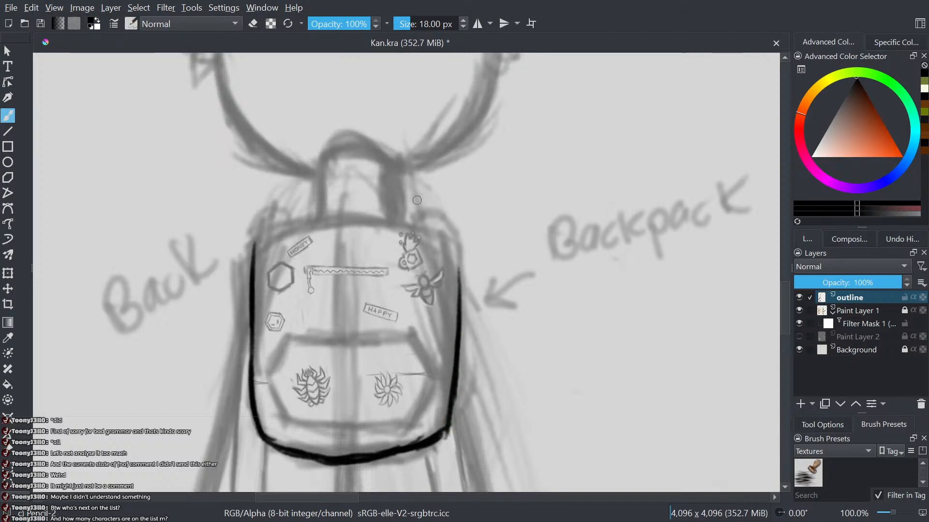
{"action": "left_click_drag", "start_coordinate": [458, 296], "coordinate": [455, 257]}
{"action": "mouse_move", "coordinate": [455, 290]}
{"action": "left_mouse_down"}
{"action": "mouse_move", "coordinate": [430, 231]}
{"action": "mouse_move", "coordinate": [361, 220]}
{"action": "mouse_move", "coordinate": [281, 232]}
{"action": "mouse_move", "coordinate": [252, 276]}
{"action": "left_mouse_up"}
{"action": "left_click_drag", "start_coordinate": [281, 229], "coordinate": [232, 307]}
- Erase the excess outside the backpack's upper corner beside the "Back" label and re-ink that corner in black
{"action": "scroll", "coordinate": [290, 213], "scroll_direction": "up", "scroll_amount": 1}
{"action": "key", "text": "e"}
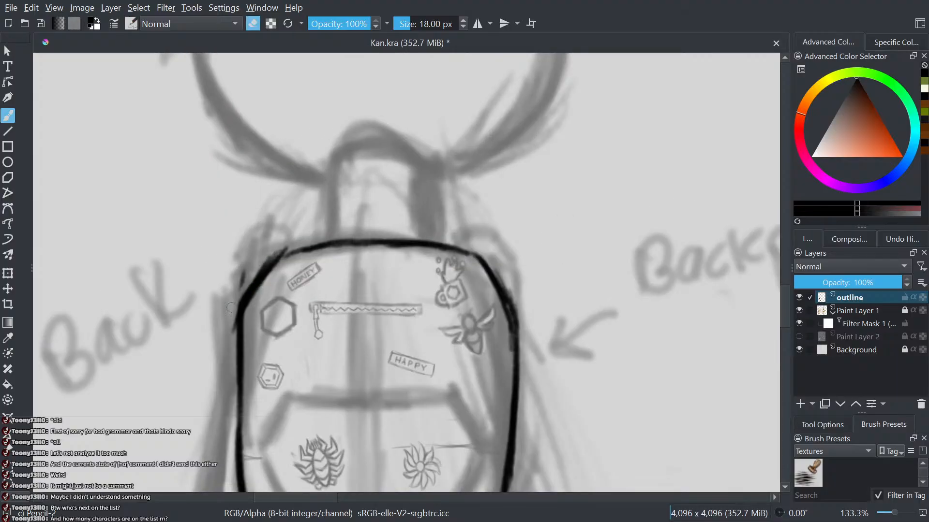
{"action": "left_click_drag", "start_coordinate": [272, 254], "coordinate": [234, 306]}
{"action": "mouse_move", "coordinate": [272, 257]}
{"action": "left_mouse_down"}
{"action": "mouse_move", "coordinate": [235, 306]}
{"action": "mouse_move", "coordinate": [235, 350]}
{"action": "left_mouse_up"}
{"action": "left_click_drag", "start_coordinate": [236, 311], "coordinate": [236, 349]}
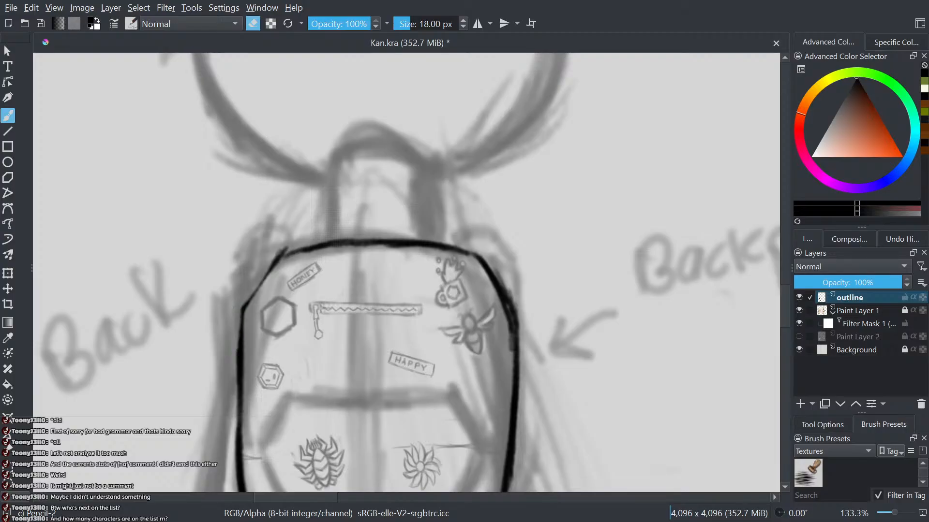
{"action": "scroll", "coordinate": [321, 217], "scroll_direction": "up", "scroll_amount": 1}
{"action": "key", "text": "e"}
{"action": "mouse_move", "coordinate": [198, 380]}
{"action": "left_mouse_down"}
{"action": "mouse_move", "coordinate": [199, 393]}
{"action": "mouse_move", "coordinate": [202, 362]}
{"action": "mouse_move", "coordinate": [266, 274]}
{"action": "left_mouse_up"}
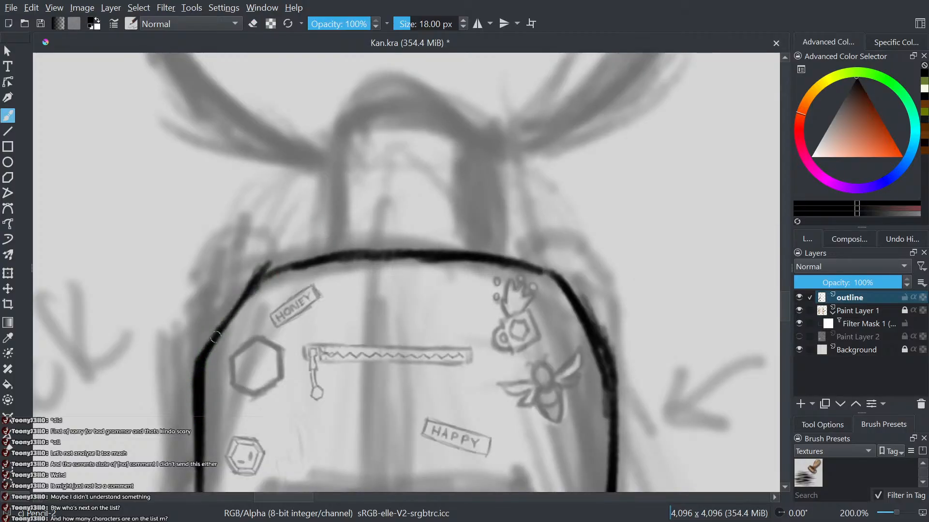
{"action": "left_click_drag", "start_coordinate": [215, 337], "coordinate": [263, 275]}
{"action": "left_click_drag", "start_coordinate": [208, 357], "coordinate": [252, 286]}
- Ink the two small strap loops in black above the backpack's upper corners
{"action": "scroll", "coordinate": [213, 364], "scroll_direction": "down", "scroll_amount": 2}
{"action": "scroll", "coordinate": [209, 346], "scroll_direction": "up", "scroll_amount": 2}
{"action": "left_click_drag", "start_coordinate": [211, 362], "coordinate": [222, 267]}
{"action": "mouse_move", "coordinate": [286, 288]}
{"action": "left_mouse_down"}
{"action": "mouse_move", "coordinate": [276, 253]}
{"action": "mouse_move", "coordinate": [233, 260]}
{"action": "mouse_move", "coordinate": [221, 273]}
{"action": "left_mouse_up"}
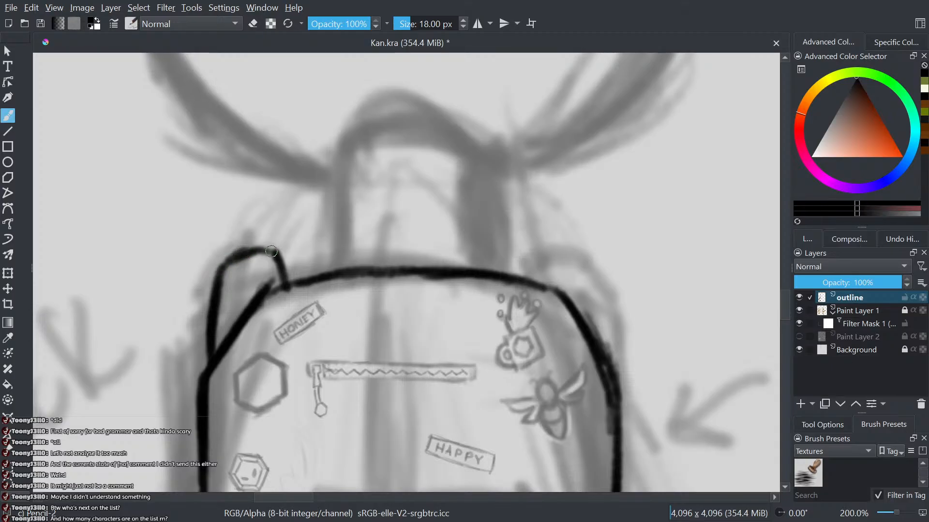
{"action": "left_click_drag", "start_coordinate": [271, 250], "coordinate": [222, 267]}
{"action": "scroll", "coordinate": [252, 273], "scroll_direction": "down", "scroll_amount": 2}
{"action": "scroll", "coordinate": [424, 222], "scroll_direction": "up", "scroll_amount": 1}
{"action": "mouse_move", "coordinate": [440, 360]}
{"action": "left_mouse_down"}
{"action": "mouse_move", "coordinate": [437, 318]}
{"action": "mouse_move", "coordinate": [397, 275]}
{"action": "mouse_move", "coordinate": [386, 298]}
{"action": "left_mouse_up"}
{"action": "scroll", "coordinate": [264, 272], "scroll_direction": "down", "scroll_amount": 4}
{"action": "scroll", "coordinate": [294, 326], "scroll_direction": "up", "scroll_amount": 4}
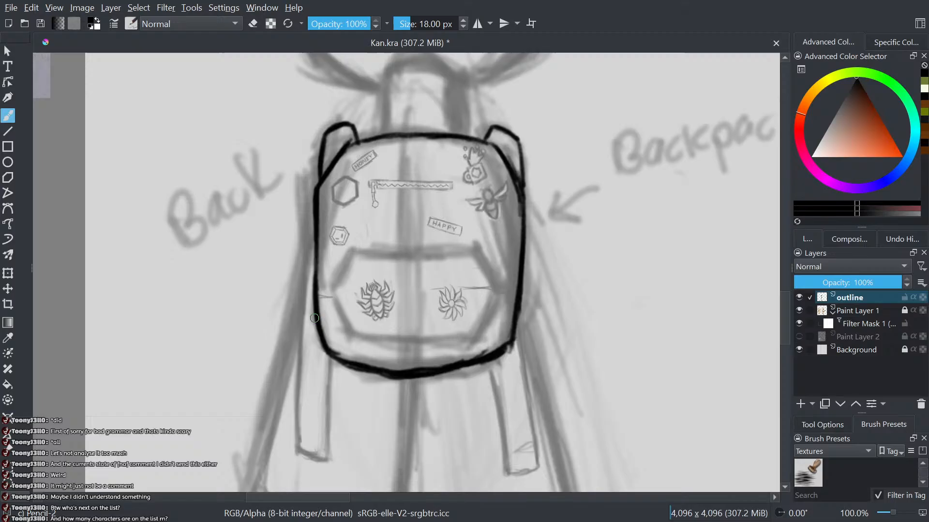
- Ink the hanging strap below the backpack's left corner in black, closing its end
{"action": "left_click_drag", "start_coordinate": [314, 319], "coordinate": [291, 433]}
{"action": "mouse_move", "coordinate": [339, 352]}
{"action": "left_mouse_down"}
{"action": "mouse_move", "coordinate": [323, 455]}
{"action": "mouse_move", "coordinate": [293, 450]}
{"action": "left_mouse_up"}
{"action": "left_click_drag", "start_coordinate": [295, 421], "coordinate": [293, 446]}
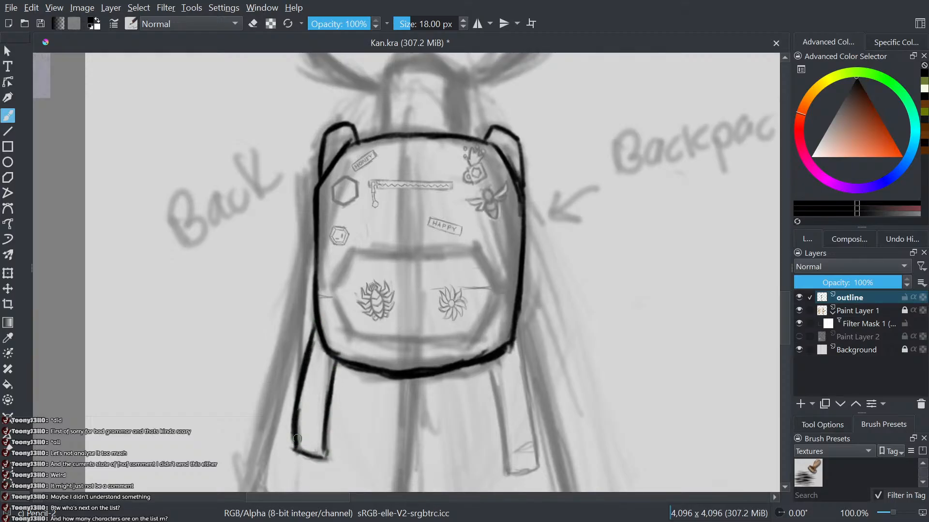
{"action": "left_click_drag", "start_coordinate": [303, 391], "coordinate": [293, 449]}
- Ink the matching hanging strap below the backpack's right corner in black
{"action": "scroll", "coordinate": [334, 331], "scroll_direction": "down", "scroll_amount": 3}
{"action": "scroll", "coordinate": [418, 350], "scroll_direction": "up", "scroll_amount": 3}
{"action": "scroll", "coordinate": [340, 357], "scroll_direction": "up", "scroll_amount": 2}
{"action": "scroll", "coordinate": [340, 285], "scroll_direction": "down", "scroll_amount": 2}
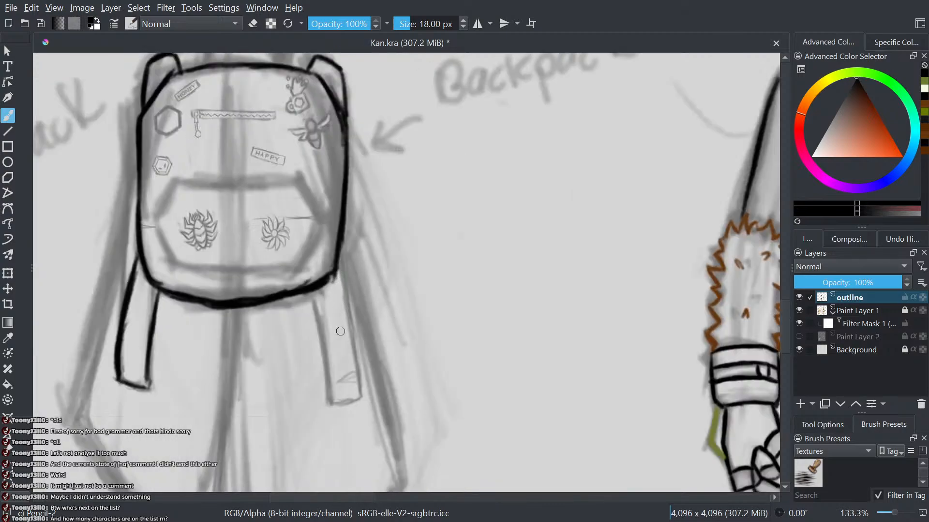
{"action": "scroll", "coordinate": [351, 387], "scroll_direction": "up", "scroll_amount": 1}
{"action": "mouse_move", "coordinate": [363, 396]}
{"action": "left_mouse_down"}
{"action": "mouse_move", "coordinate": [323, 404]}
{"action": "mouse_move", "coordinate": [313, 295]}
{"action": "mouse_move", "coordinate": [297, 261]}
{"action": "mouse_move", "coordinate": [360, 383]}
{"action": "mouse_move", "coordinate": [364, 365]}
{"action": "mouse_move", "coordinate": [350, 296]}
{"action": "mouse_move", "coordinate": [360, 378]}
{"action": "mouse_move", "coordinate": [336, 266]}
{"action": "left_mouse_up"}
{"action": "left_click_drag", "start_coordinate": [356, 333], "coordinate": [329, 236]}
{"action": "left_click_drag", "start_coordinate": [330, 237], "coordinate": [348, 319]}
{"action": "scroll", "coordinate": [369, 346], "scroll_direction": "down", "scroll_amount": 4}
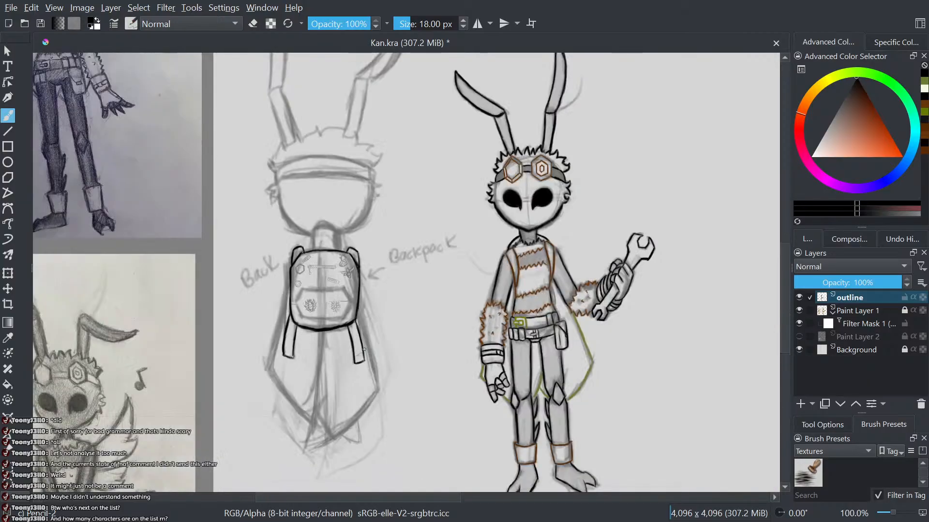
- Sample the brown from the front figure's shoulder strap and ink the hexagonal pocket outline on the backpack
{"action": "scroll", "coordinate": [326, 329], "scroll_direction": "up", "scroll_amount": 2}
{"action": "scroll", "coordinate": [362, 269], "scroll_direction": "down", "scroll_amount": 2}
{"action": "scroll", "coordinate": [362, 269], "scroll_direction": "up", "scroll_amount": 3}
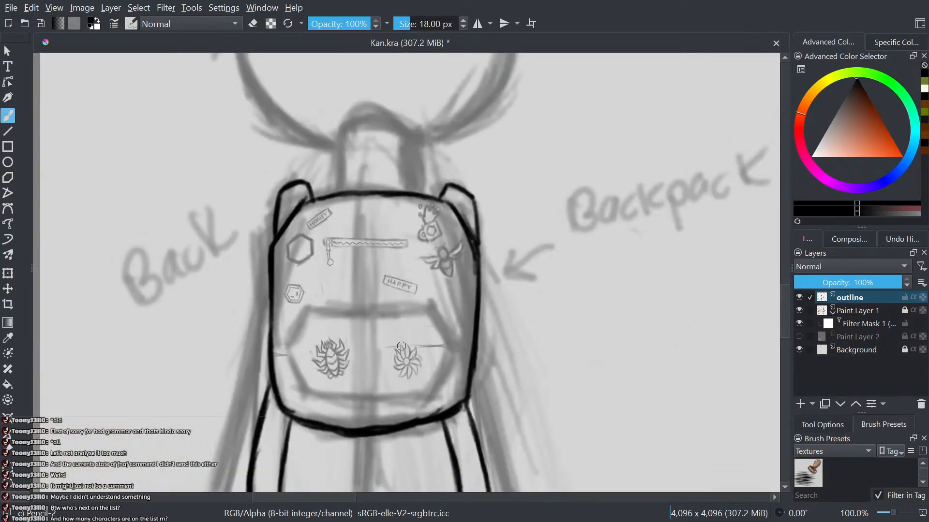
{"action": "scroll", "coordinate": [145, 325], "scroll_direction": "down", "scroll_amount": 4}
{"action": "scroll", "coordinate": [412, 238], "scroll_direction": "up", "scroll_amount": 3}
{"action": "scroll", "coordinate": [412, 238], "scroll_direction": "down", "scroll_amount": 2}
{"action": "scroll", "coordinate": [548, 271], "scroll_direction": "up", "scroll_amount": 5}
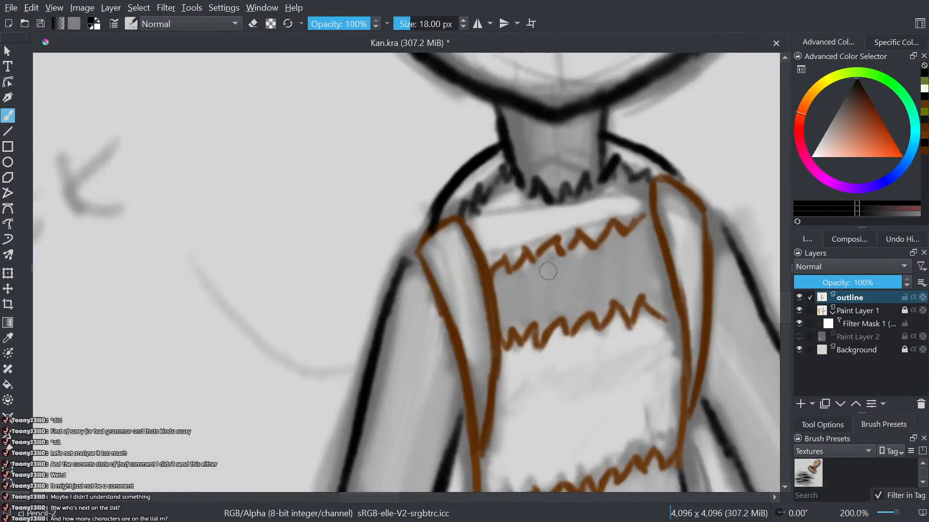
{"action": "scroll", "coordinate": [503, 265], "scroll_direction": "up", "scroll_amount": 1}
{"action": "left_click", "coordinate": [449, 237], "text": "ctrl"}
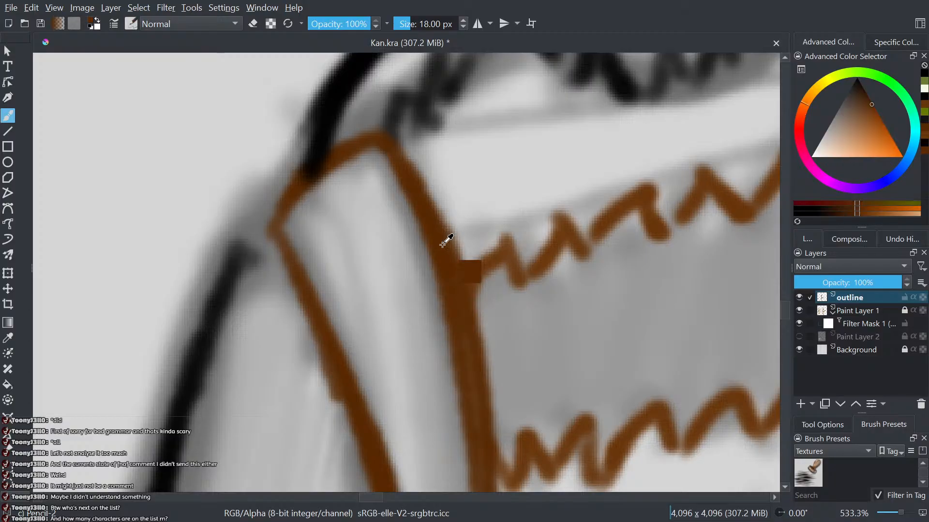
{"action": "scroll", "coordinate": [445, 242], "scroll_direction": "down", "scroll_amount": 4}
{"action": "scroll", "coordinate": [342, 406], "scroll_direction": "down", "scroll_amount": 2}
{"action": "scroll", "coordinate": [343, 406], "scroll_direction": "up", "scroll_amount": 6}
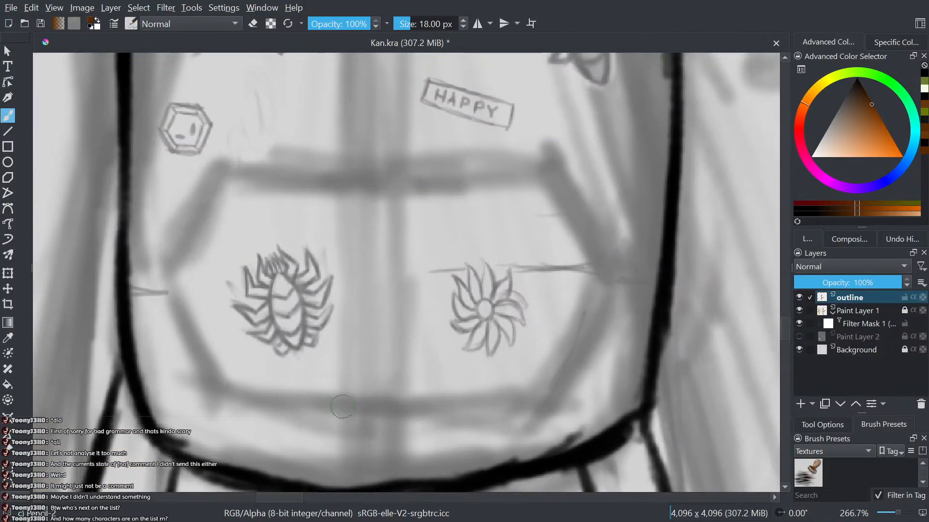
{"action": "mouse_move", "coordinate": [612, 291]}
{"action": "left_mouse_down"}
{"action": "mouse_move", "coordinate": [559, 382]}
{"action": "mouse_move", "coordinate": [578, 353]}
{"action": "mouse_move", "coordinate": [524, 412]}
{"action": "mouse_move", "coordinate": [293, 413]}
{"action": "mouse_move", "coordinate": [235, 406]}
{"action": "mouse_move", "coordinate": [217, 375]}
{"action": "left_mouse_up"}
{"action": "mouse_move", "coordinate": [271, 401]}
{"action": "left_mouse_down"}
{"action": "mouse_move", "coordinate": [237, 404]}
{"action": "mouse_move", "coordinate": [169, 278]}
{"action": "left_mouse_up"}
{"action": "mouse_move", "coordinate": [614, 290]}
{"action": "left_mouse_down"}
{"action": "mouse_move", "coordinate": [545, 167]}
{"action": "mouse_move", "coordinate": [517, 177]}
{"action": "mouse_move", "coordinate": [452, 163]}
{"action": "left_mouse_up"}
{"action": "mouse_move", "coordinate": [538, 180]}
{"action": "left_mouse_down"}
{"action": "mouse_move", "coordinate": [235, 180]}
{"action": "mouse_move", "coordinate": [217, 188]}
{"action": "mouse_move", "coordinate": [163, 280]}
{"action": "left_mouse_up"}
- Clean up the hexagonal pocket's upper edge by erasing and re-inking it, and reinforce its lower edge in brown
{"action": "key", "text": "e"}
{"action": "mouse_move", "coordinate": [489, 168]}
{"action": "left_mouse_down"}
{"action": "mouse_move", "coordinate": [490, 160]}
{"action": "mouse_move", "coordinate": [475, 161]}
{"action": "left_mouse_up"}
{"action": "scroll", "coordinate": [474, 161], "scroll_direction": "down", "scroll_amount": 4}
{"action": "scroll", "coordinate": [347, 271], "scroll_direction": "up", "scroll_amount": 2}
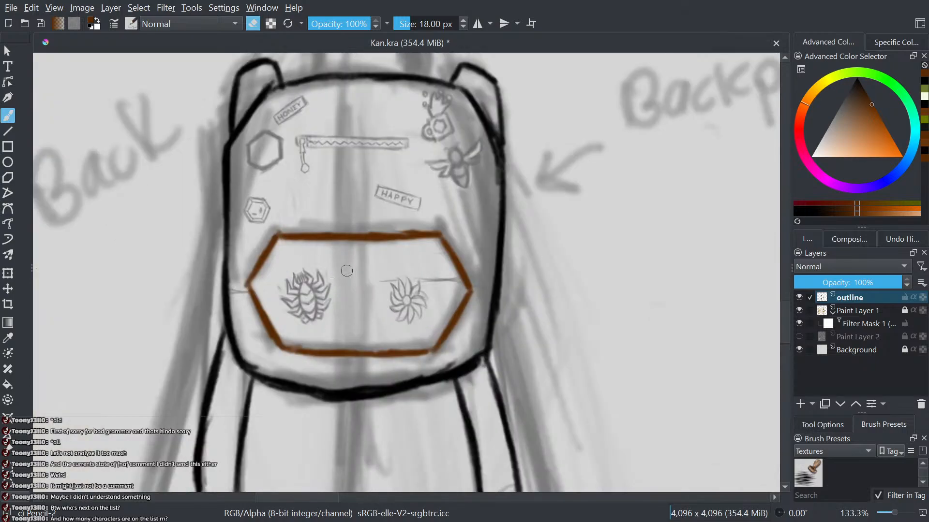
{"action": "scroll", "coordinate": [348, 270], "scroll_direction": "up", "scroll_amount": 2}
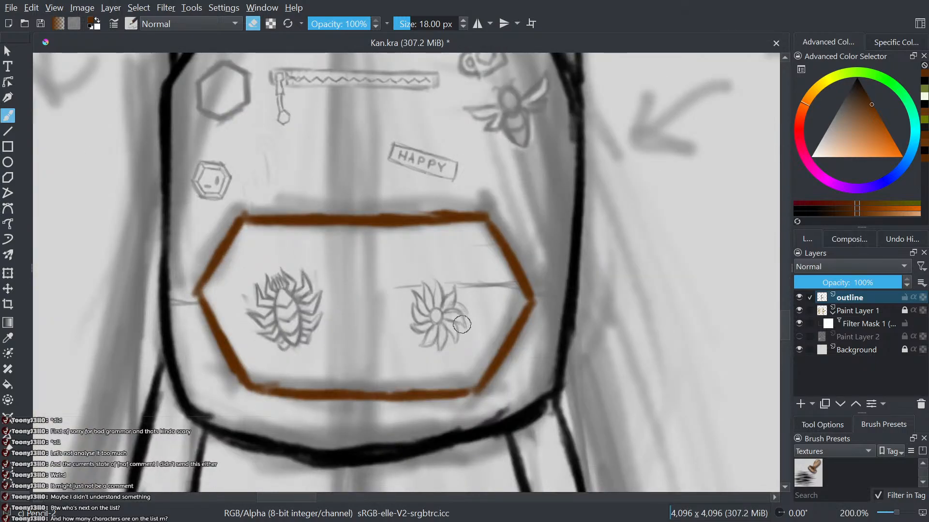
{"action": "key", "text": "e"}
{"action": "left_click_drag", "start_coordinate": [476, 208], "coordinate": [409, 214]}
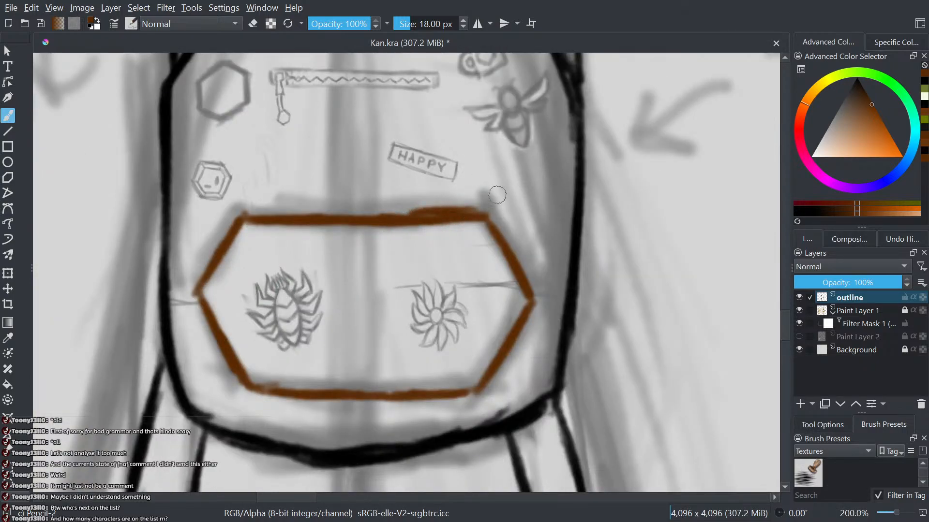
{"action": "key", "text": "e"}
{"action": "mouse_move", "coordinate": [477, 199]}
{"action": "left_mouse_down"}
{"action": "mouse_move", "coordinate": [418, 203]}
{"action": "mouse_move", "coordinate": [459, 199]}
{"action": "left_mouse_up"}
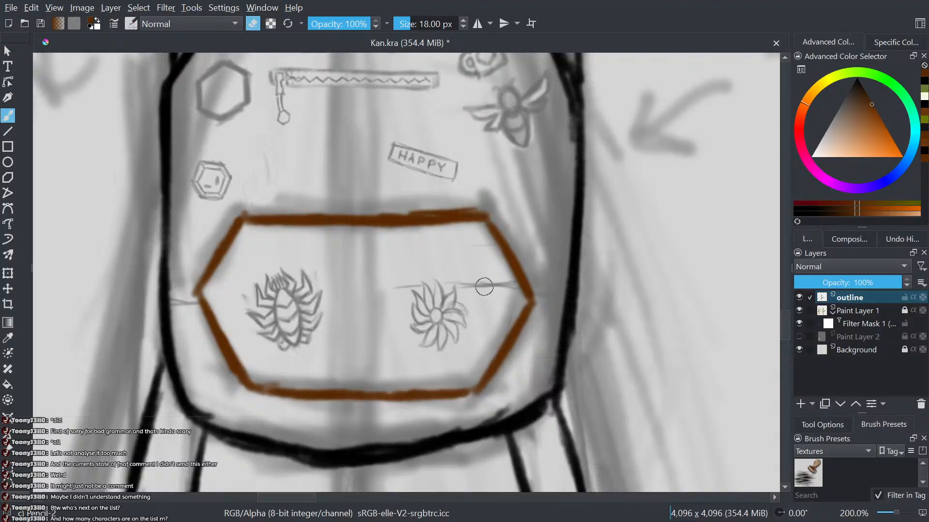
{"action": "key", "text": "e"}
{"action": "left_click_drag", "start_coordinate": [479, 390], "coordinate": [267, 391]}
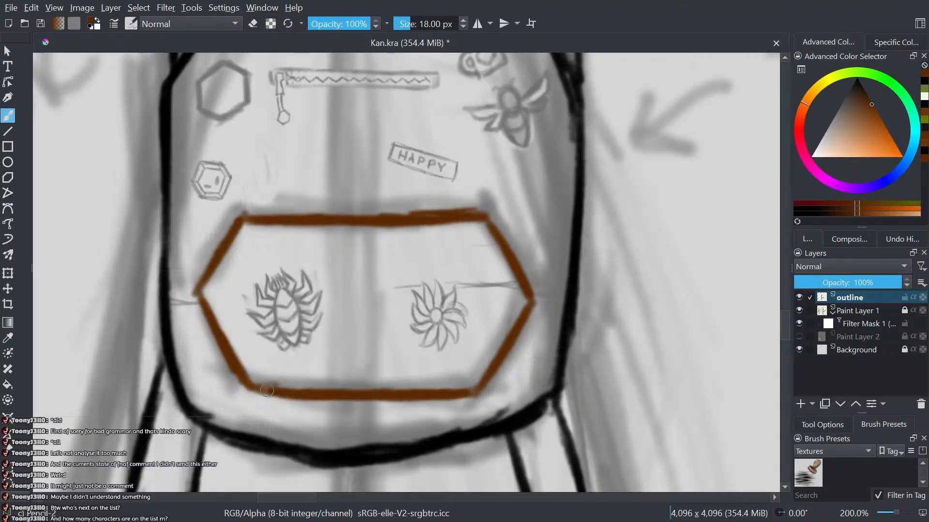
{"action": "scroll", "coordinate": [266, 390], "scroll_direction": "down", "scroll_amount": 5}
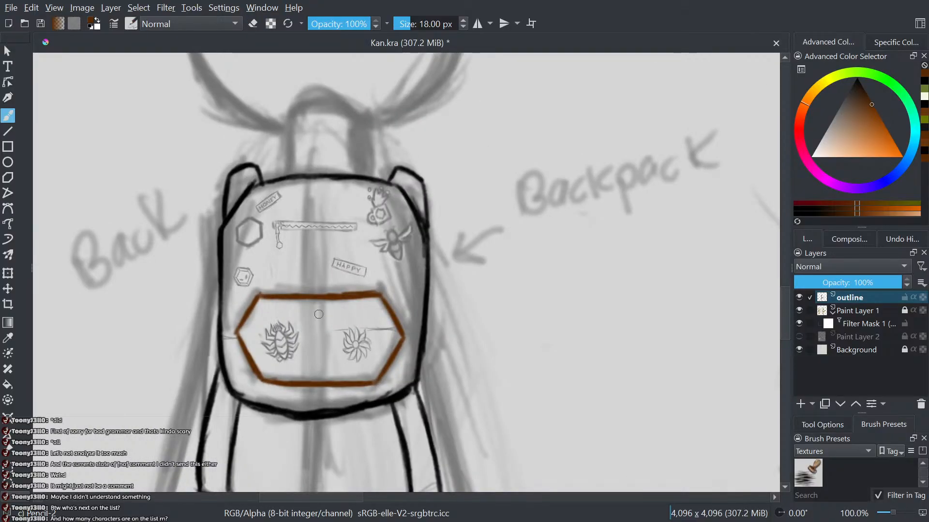
- Ink the right wing on the back view in olive, along its outer edge, pointed tip and inner edge
{"action": "scroll", "coordinate": [318, 314], "scroll_direction": "down", "scroll_amount": 2}
{"action": "left_click_drag", "start_coordinate": [335, 346], "coordinate": [347, 235]}
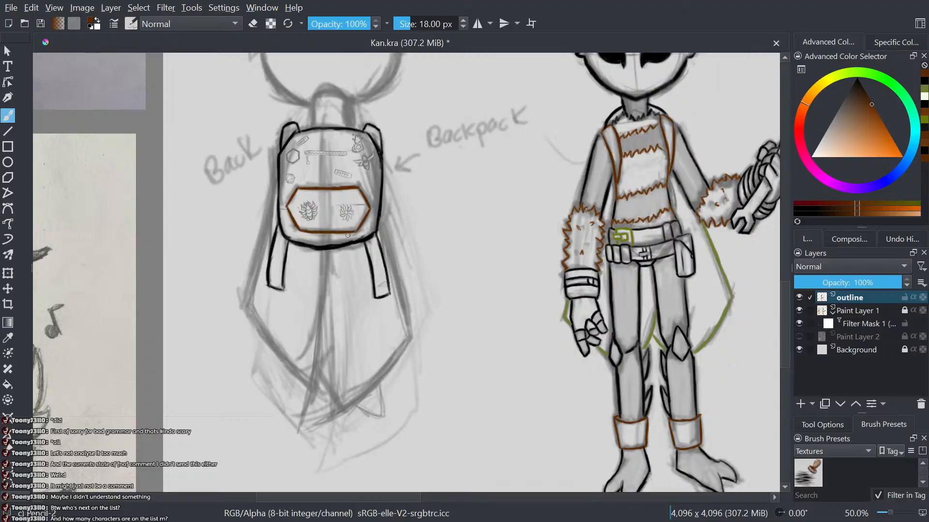
{"action": "left_click", "coordinate": [924, 86]}
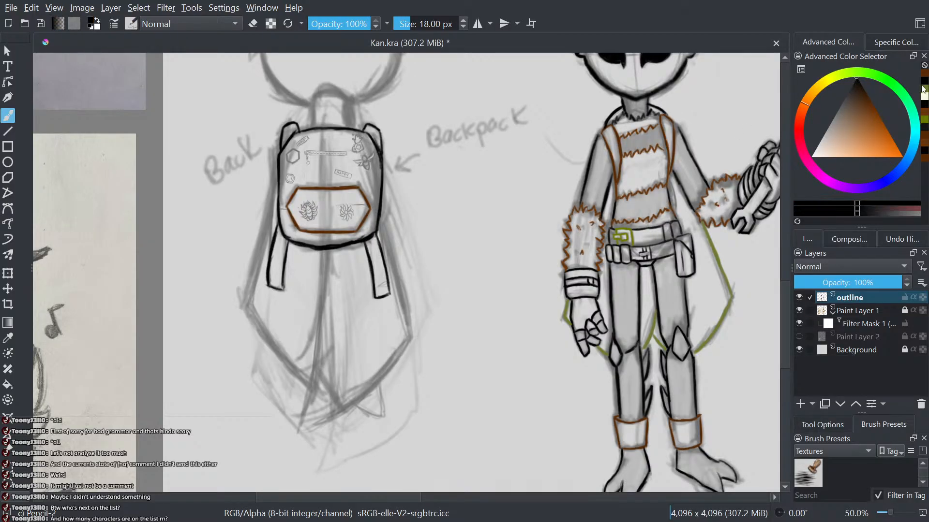
{"action": "left_click", "coordinate": [926, 89]}
{"action": "scroll", "coordinate": [398, 261], "scroll_direction": "up", "scroll_amount": 1}
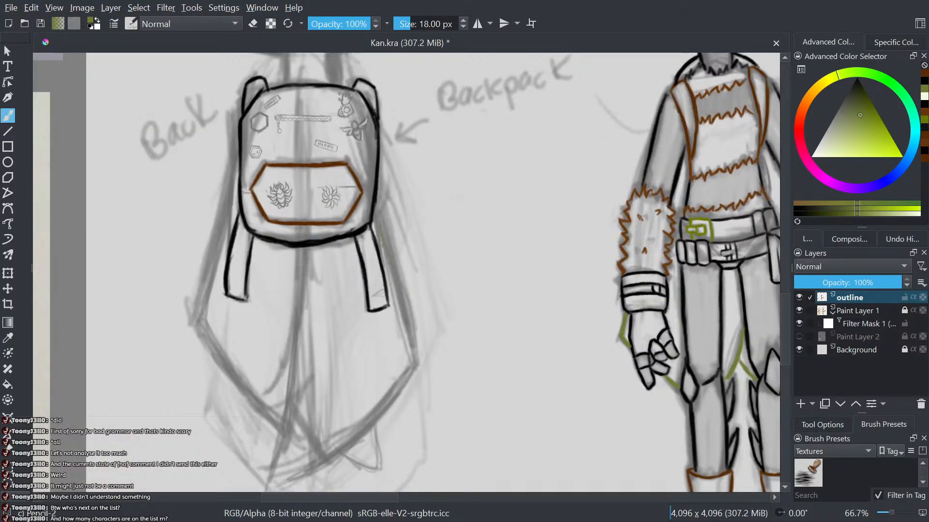
{"action": "left_click_drag", "start_coordinate": [414, 349], "coordinate": [404, 300]}
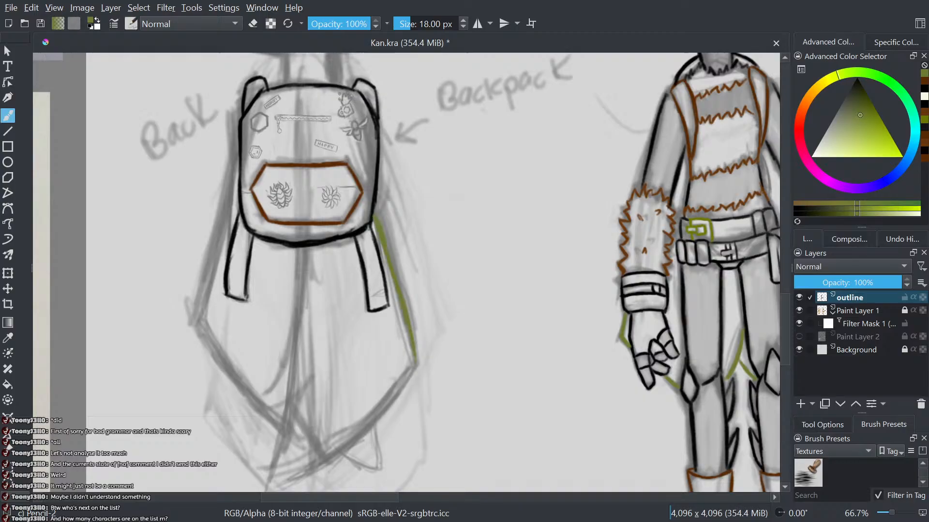
{"action": "left_click_drag", "start_coordinate": [414, 368], "coordinate": [373, 414]}
{"action": "left_click_drag", "start_coordinate": [344, 442], "coordinate": [322, 458]}
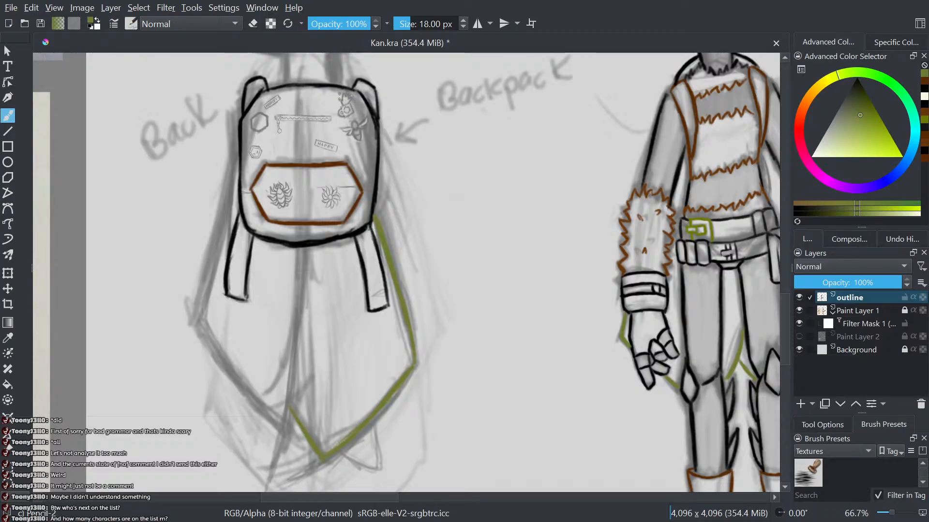
{"action": "left_click_drag", "start_coordinate": [293, 378], "coordinate": [301, 323]}
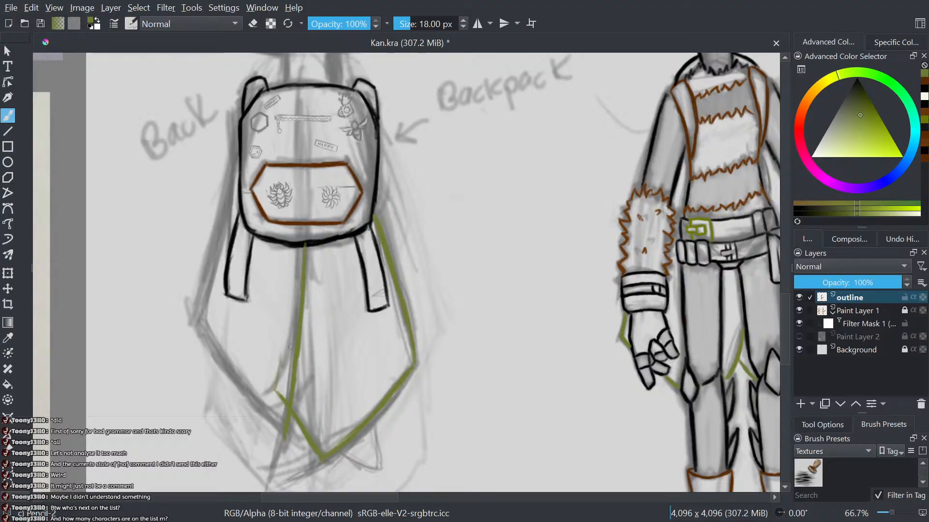
- Erase the right wing's inner edge and re-ink it in olive at 30 px, running from the backpack's base to the inner corner
{"action": "key", "text": "e"}
{"action": "left_click_drag", "start_coordinate": [301, 325], "coordinate": [293, 392]}
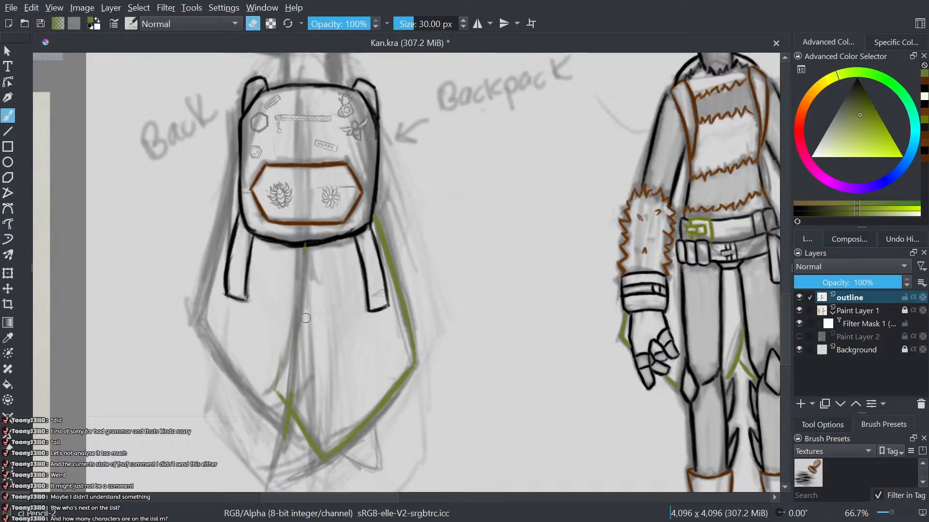
{"action": "key", "text": "e"}
{"action": "left_click_drag", "start_coordinate": [277, 388], "coordinate": [304, 248]}
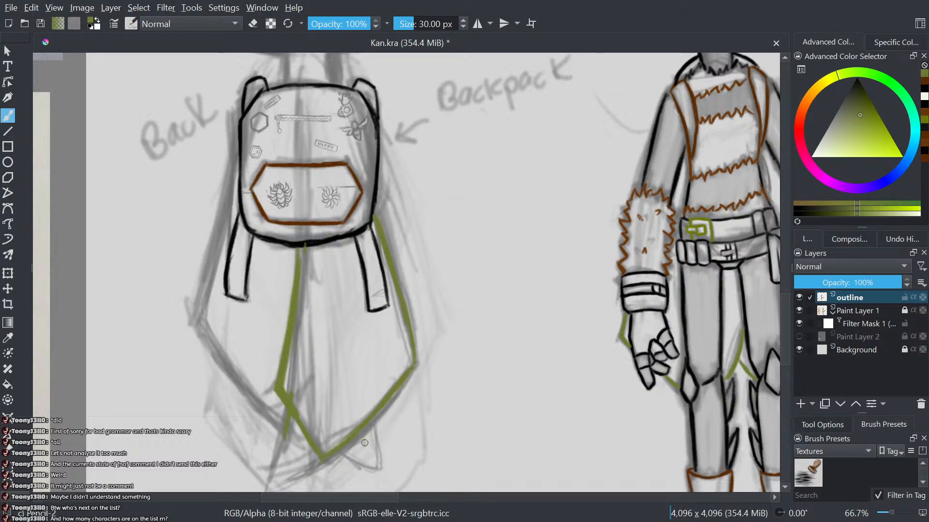
- Ink the small underlying wing tip and the left wing's outline in olive, erasing the stray line where the wings overlap
{"action": "left_click_drag", "start_coordinate": [364, 443], "coordinate": [325, 447]}
{"action": "mouse_move", "coordinate": [271, 415]}
{"action": "left_mouse_down"}
{"action": "mouse_move", "coordinate": [215, 347]}
{"action": "mouse_move", "coordinate": [211, 304]}
{"action": "mouse_move", "coordinate": [237, 170]}
{"action": "left_mouse_up"}
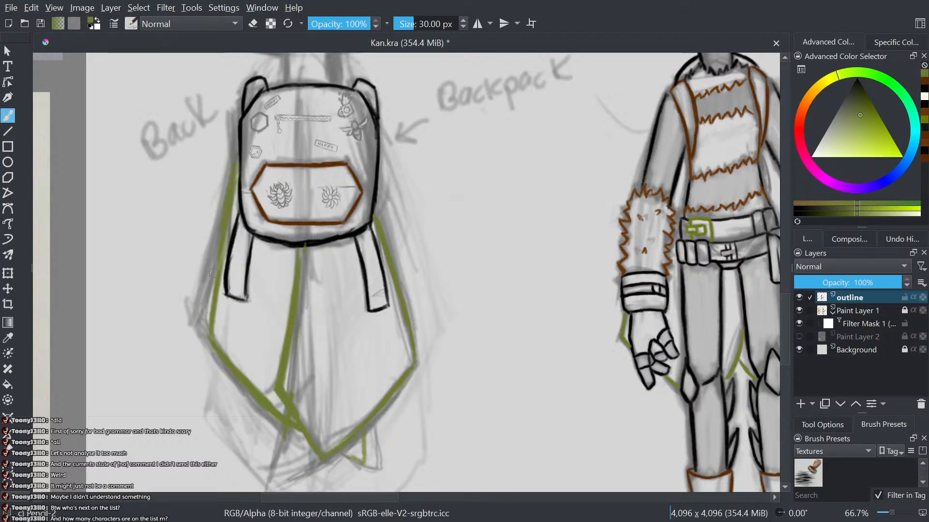
{"action": "key", "text": "e"}
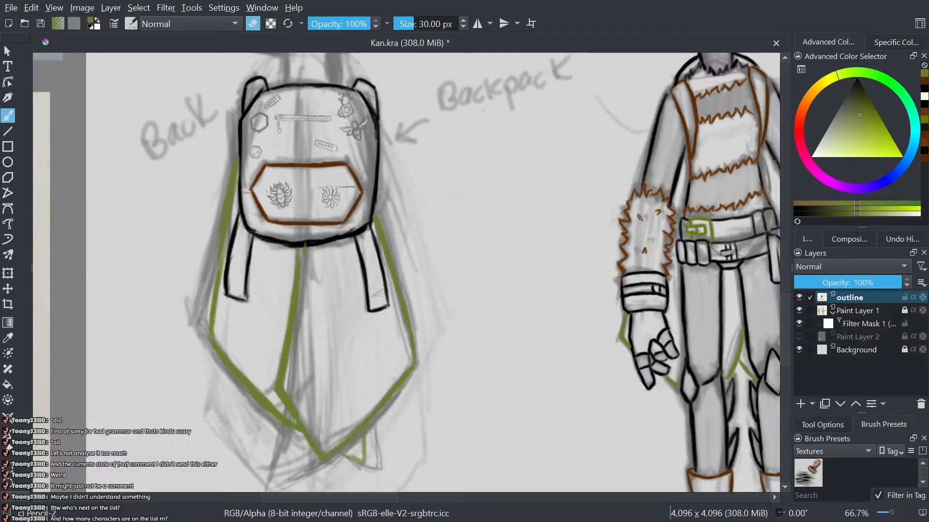
{"action": "scroll", "coordinate": [281, 420], "scroll_direction": "down", "scroll_amount": 4}
{"action": "scroll", "coordinate": [270, 405], "scroll_direction": "up", "scroll_amount": 3}
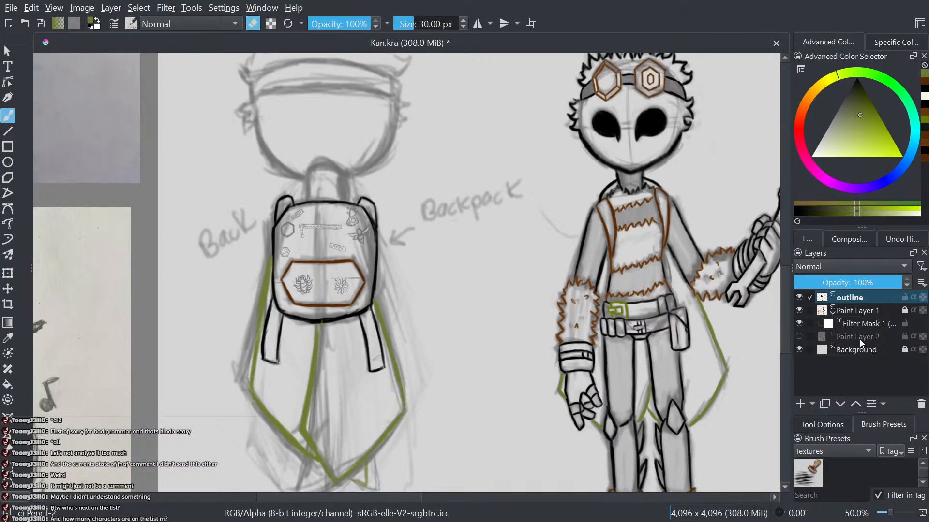
- Reduce the opacity of Paint Layer 1 to about 63%
{"action": "left_click", "coordinate": [866, 310]}
{"action": "left_click_drag", "start_coordinate": [858, 283], "coordinate": [820, 282]}
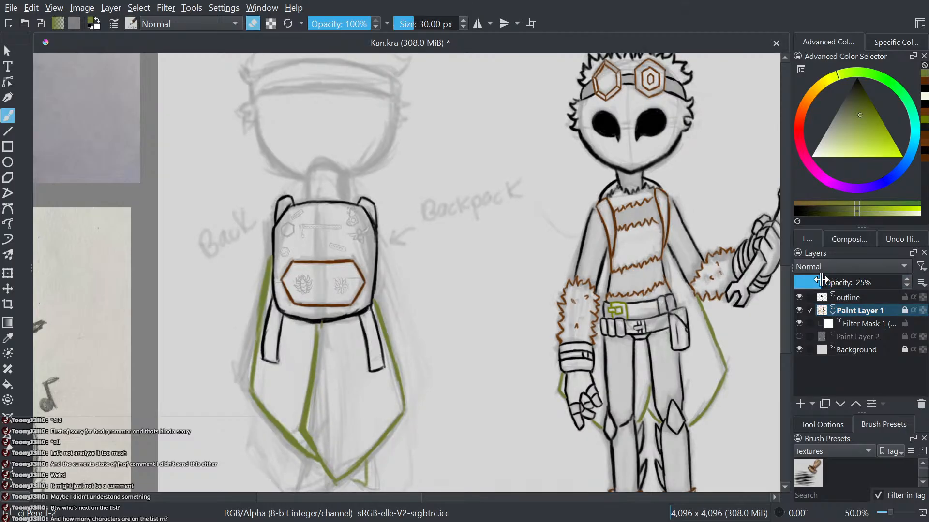
{"action": "left_click_drag", "start_coordinate": [820, 282], "coordinate": [820, 282]}
{"action": "mouse_move", "coordinate": [822, 279]}
{"action": "left_mouse_down"}
{"action": "mouse_move", "coordinate": [877, 282]}
{"action": "mouse_move", "coordinate": [861, 282]}
{"action": "left_mouse_up"}
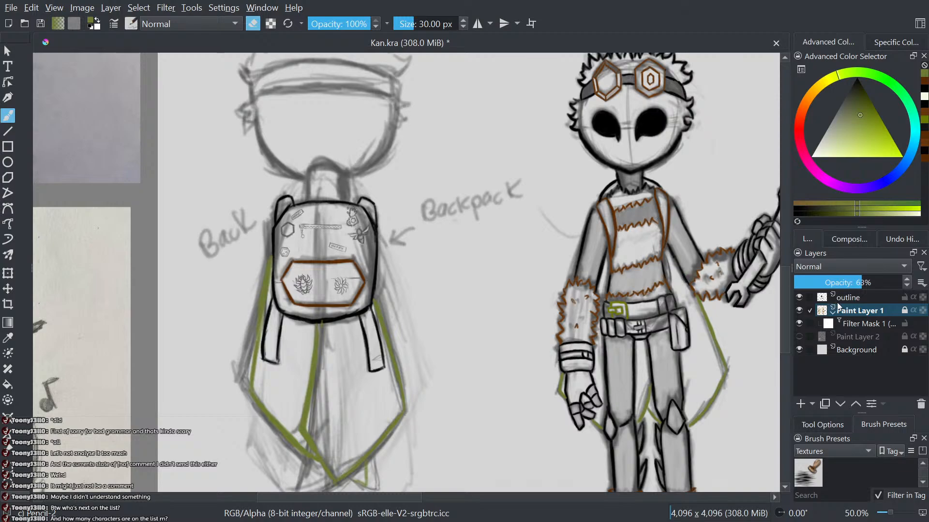
- Ink the arched neck above the backpack in black on the outline layer
{"action": "left_click", "coordinate": [851, 297]}
{"action": "left_click_drag", "start_coordinate": [355, 167], "coordinate": [363, 309]}
{"action": "scroll", "coordinate": [364, 308], "scroll_direction": "up", "scroll_amount": 2}
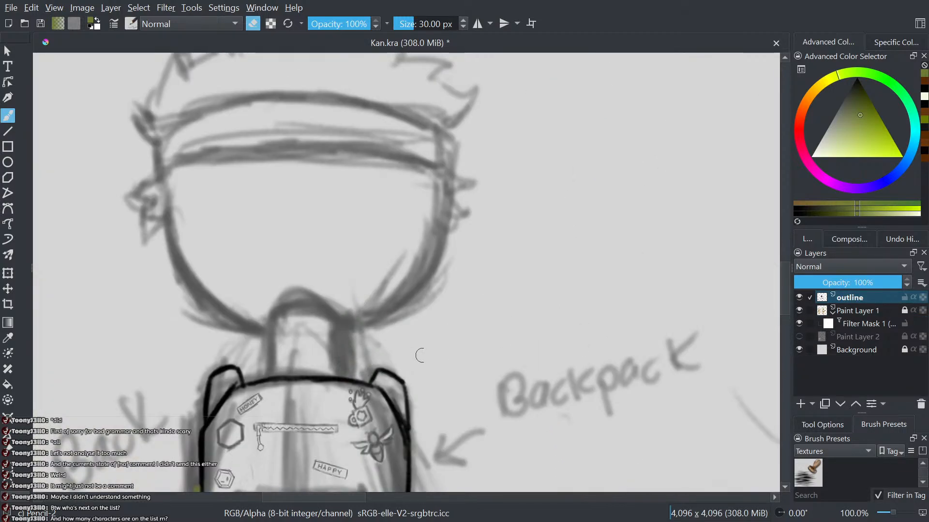
{"action": "key", "text": "d"}
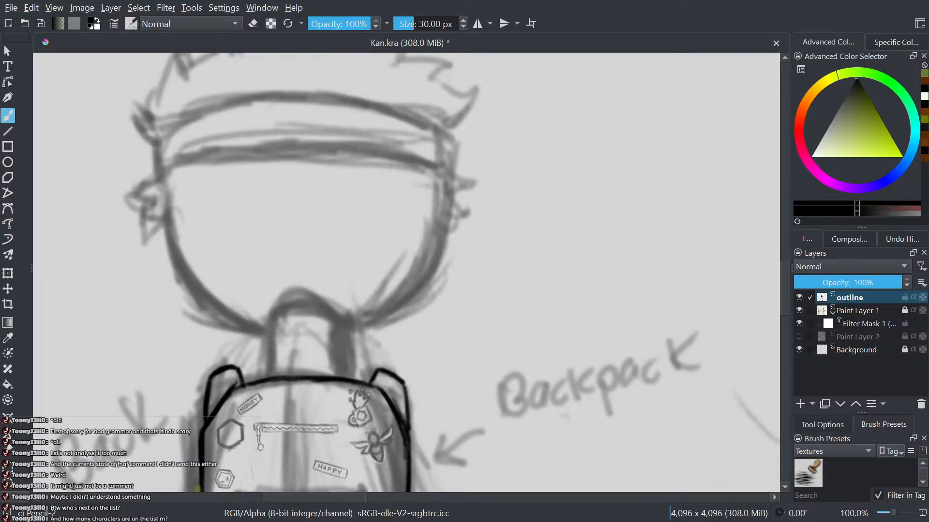
{"action": "key", "text": "e"}
{"action": "mouse_move", "coordinate": [341, 368]}
{"action": "left_mouse_down"}
{"action": "mouse_move", "coordinate": [323, 308]}
{"action": "mouse_move", "coordinate": [296, 301]}
{"action": "mouse_move", "coordinate": [274, 341]}
{"action": "mouse_move", "coordinate": [271, 377]}
{"action": "left_mouse_up"}
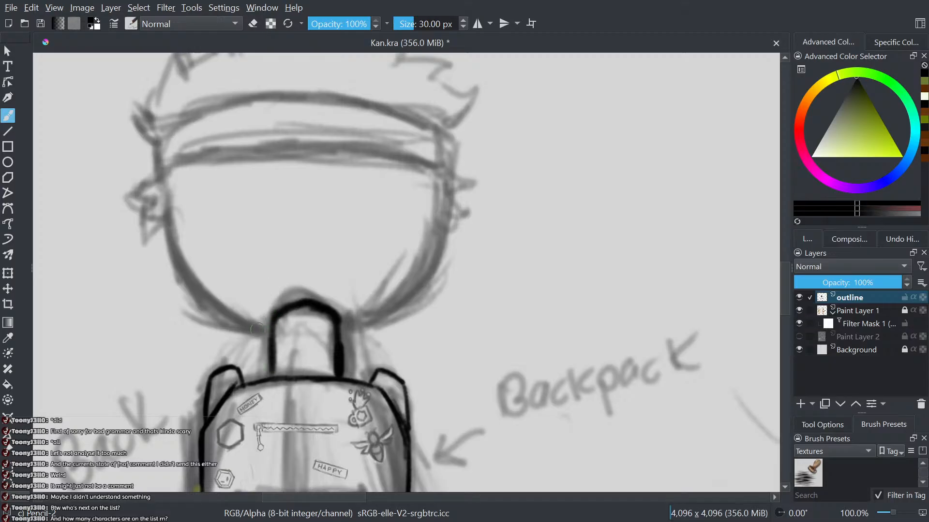
- Ink the head's lower curve beside the neck in black and shape the jagged fur tuft on its left side
{"action": "mouse_move", "coordinate": [269, 332]}
{"action": "left_mouse_down"}
{"action": "mouse_move", "coordinate": [198, 286]}
{"action": "mouse_move", "coordinate": [161, 238]}
{"action": "mouse_move", "coordinate": [142, 195]}
{"action": "mouse_move", "coordinate": [154, 170]}
{"action": "left_mouse_up"}
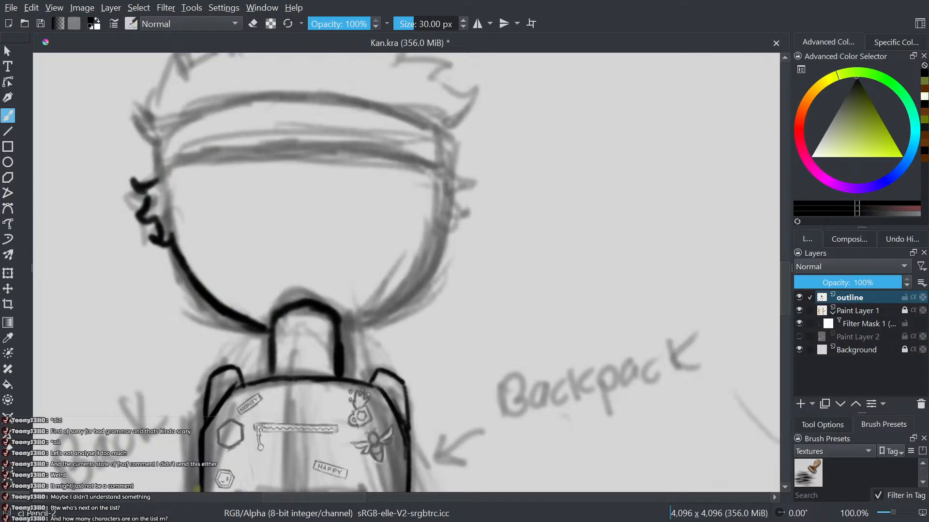
{"action": "mouse_move", "coordinate": [355, 315]}
{"action": "left_mouse_down"}
{"action": "mouse_move", "coordinate": [404, 300]}
{"action": "mouse_move", "coordinate": [381, 310]}
{"action": "left_mouse_up"}
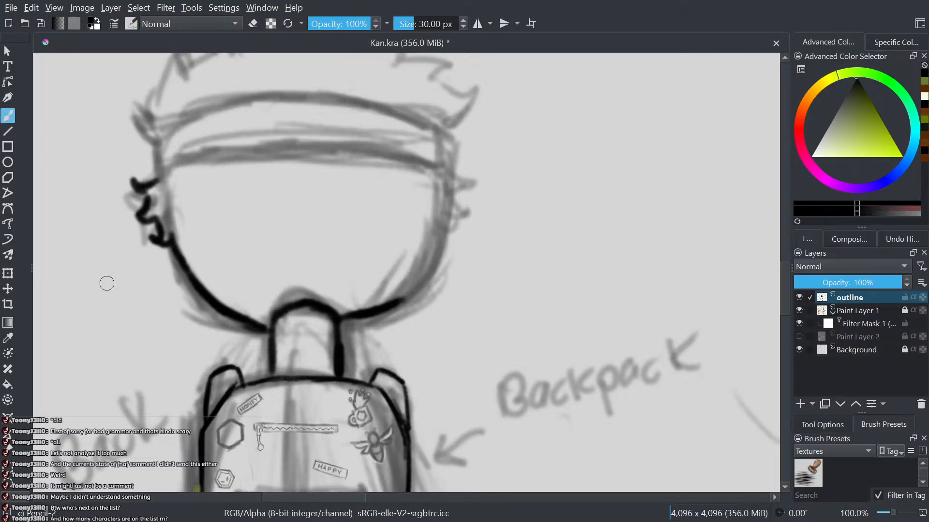
{"action": "left_click_drag", "start_coordinate": [127, 173], "coordinate": [297, 260]}
{"action": "scroll", "coordinate": [304, 295], "scroll_direction": "up", "scroll_amount": 2}
{"action": "key", "text": "e"}
{"action": "mouse_move", "coordinate": [351, 353]}
{"action": "left_mouse_down"}
{"action": "mouse_move", "coordinate": [346, 361]}
{"action": "mouse_move", "coordinate": [356, 358]}
{"action": "mouse_move", "coordinate": [312, 249]}
{"action": "left_mouse_up"}
{"action": "mouse_move", "coordinate": [375, 352]}
{"action": "left_mouse_down"}
{"action": "mouse_move", "coordinate": [325, 333]}
{"action": "mouse_move", "coordinate": [341, 275]}
{"action": "mouse_move", "coordinate": [328, 235]}
{"action": "left_mouse_up"}
{"action": "scroll", "coordinate": [338, 326], "scroll_direction": "down", "scroll_amount": 3}
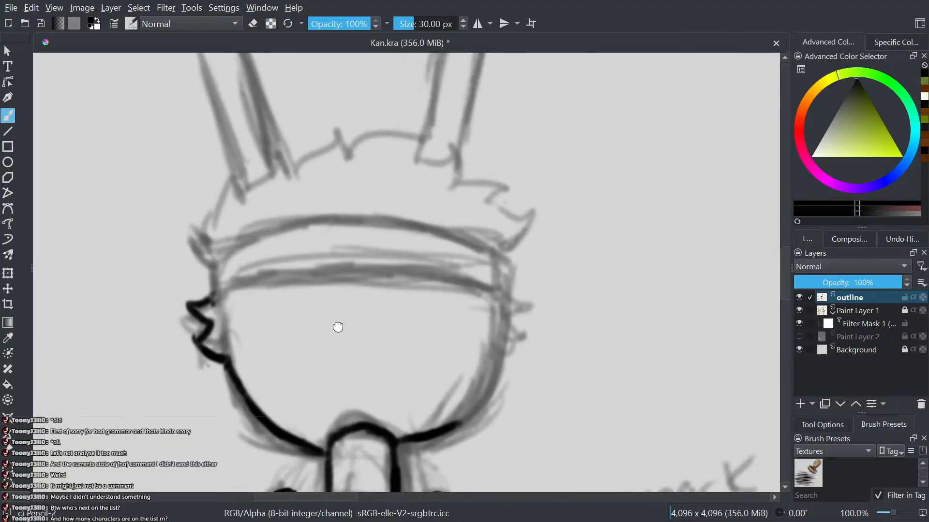
- Extend the head's lower right curve up the side in black and ink the right fur tuft
{"action": "left_click_drag", "start_coordinate": [338, 325], "coordinate": [328, 332]}
{"action": "mouse_move", "coordinate": [392, 450]}
{"action": "left_mouse_down"}
{"action": "mouse_move", "coordinate": [433, 436]}
{"action": "mouse_move", "coordinate": [479, 395]}
{"action": "mouse_move", "coordinate": [501, 341]}
{"action": "mouse_move", "coordinate": [482, 388]}
{"action": "mouse_move", "coordinate": [467, 402]}
{"action": "mouse_move", "coordinate": [488, 375]}
{"action": "mouse_move", "coordinate": [491, 348]}
{"action": "mouse_move", "coordinate": [463, 403]}
{"action": "left_mouse_up"}
{"action": "key", "text": "e"}
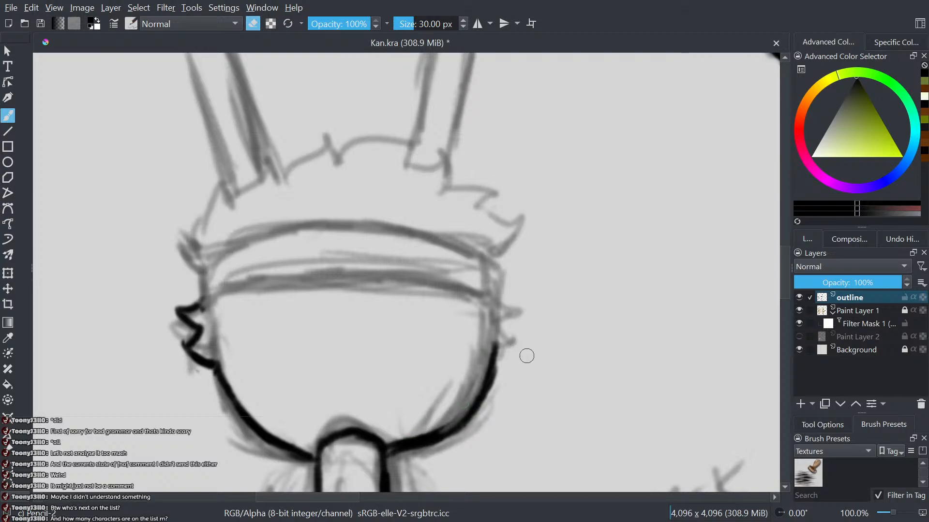
{"action": "key", "text": "e"}
{"action": "mouse_move", "coordinate": [433, 437]}
{"action": "left_mouse_down"}
{"action": "mouse_move", "coordinate": [481, 382]}
{"action": "mouse_move", "coordinate": [498, 341]}
{"action": "mouse_move", "coordinate": [516, 335]}
{"action": "mouse_move", "coordinate": [491, 290]}
{"action": "mouse_move", "coordinate": [545, 298]}
{"action": "left_mouse_up"}
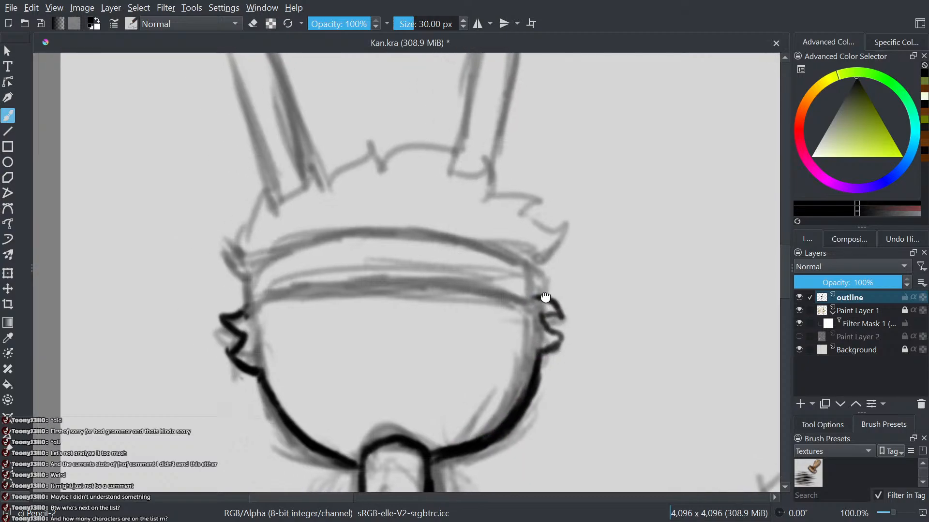
- Ink the jagged fur in black up the head's left side to the base of the left antenna
{"action": "scroll", "coordinate": [278, 269], "scroll_direction": "up", "scroll_amount": 1}
{"action": "mouse_move", "coordinate": [249, 332]}
{"action": "left_mouse_down"}
{"action": "mouse_move", "coordinate": [244, 226]}
{"action": "mouse_move", "coordinate": [253, 195]}
{"action": "mouse_move", "coordinate": [268, 197]}
{"action": "mouse_move", "coordinate": [296, 180]}
{"action": "left_mouse_up"}
{"action": "mouse_move", "coordinate": [276, 162]}
{"action": "left_mouse_down"}
{"action": "mouse_move", "coordinate": [269, 195]}
{"action": "mouse_move", "coordinate": [245, 220]}
{"action": "left_mouse_up"}
{"action": "scroll", "coordinate": [287, 202], "scroll_direction": "down", "scroll_amount": 2}
{"action": "left_click_drag", "start_coordinate": [367, 207], "coordinate": [363, 268]}
{"action": "scroll", "coordinate": [456, 286], "scroll_direction": "up", "scroll_amount": 1}
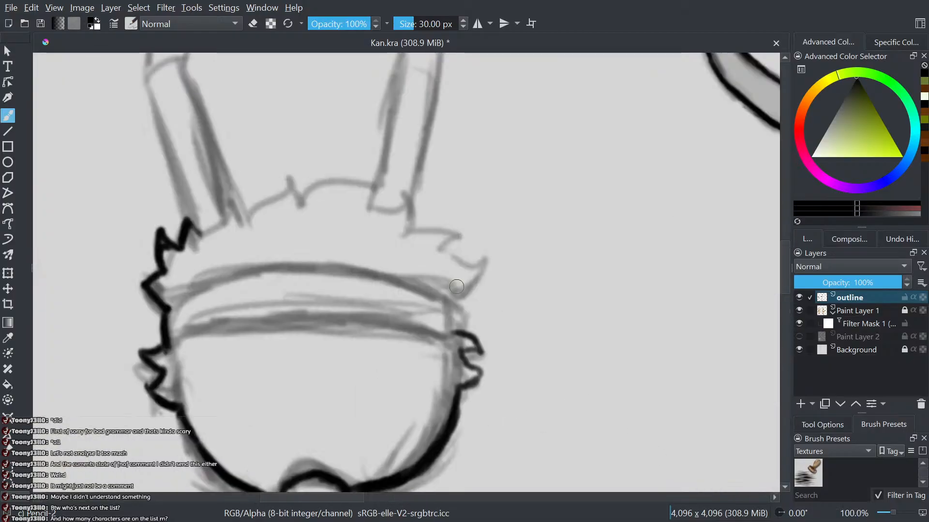
- Ink the head's right side above the fur tuft and the headband's arched upper edge across the back of the head in black
{"action": "left_click_drag", "start_coordinate": [455, 304], "coordinate": [460, 332]}
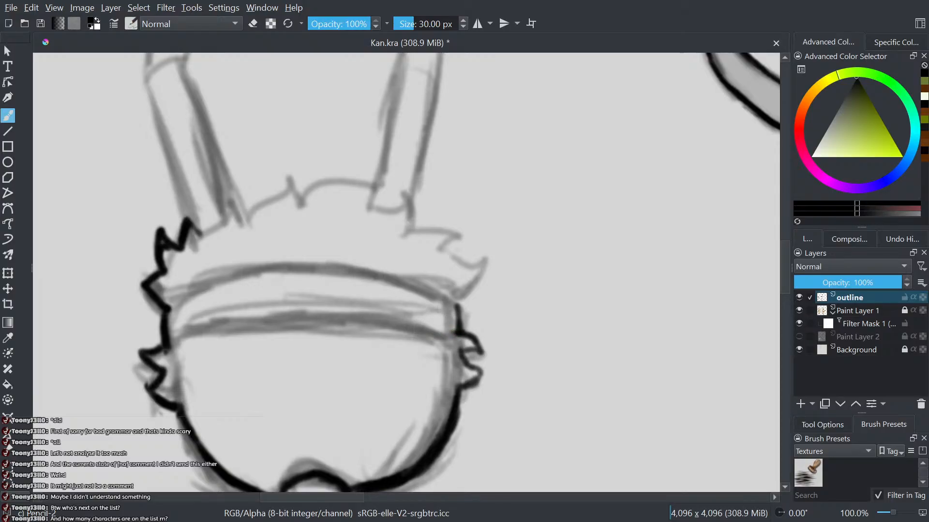
{"action": "scroll", "coordinate": [451, 307], "scroll_direction": "up", "scroll_amount": 1}
{"action": "left_click_drag", "start_coordinate": [452, 307], "coordinate": [572, 300]}
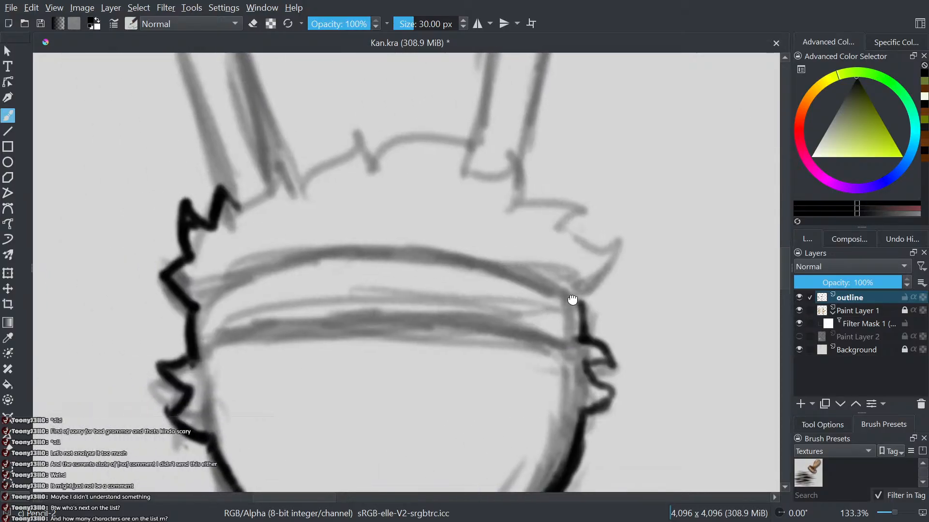
{"action": "mouse_move", "coordinate": [582, 333]}
{"action": "left_mouse_down"}
{"action": "mouse_move", "coordinate": [579, 298]}
{"action": "mouse_move", "coordinate": [524, 264]}
{"action": "mouse_move", "coordinate": [464, 248]}
{"action": "mouse_move", "coordinate": [421, 250]}
{"action": "left_mouse_up"}
{"action": "left_click_drag", "start_coordinate": [506, 267], "coordinate": [437, 250]}
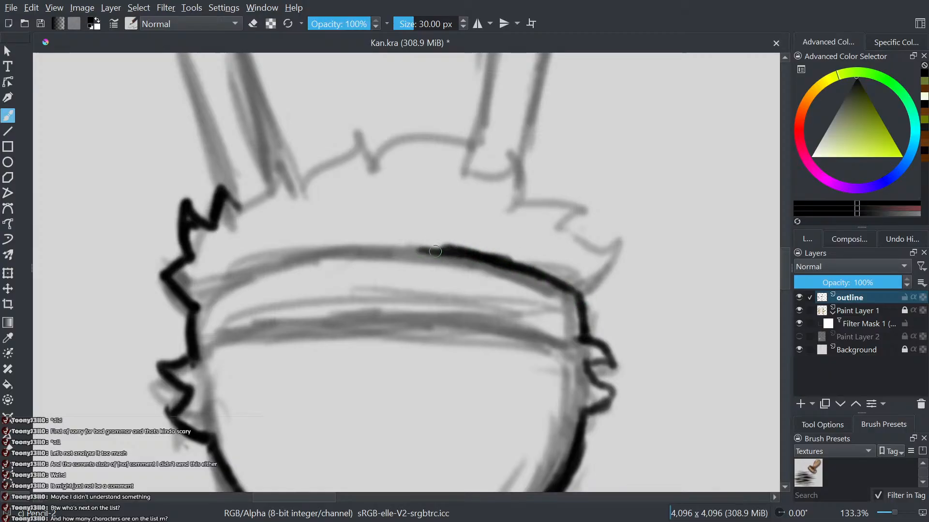
{"action": "left_click_drag", "start_coordinate": [535, 272], "coordinate": [378, 238]}
{"action": "mouse_move", "coordinate": [453, 249]}
{"action": "left_mouse_down"}
{"action": "mouse_move", "coordinate": [388, 241]}
{"action": "mouse_move", "coordinate": [300, 254]}
{"action": "mouse_move", "coordinate": [194, 309]}
{"action": "mouse_move", "coordinate": [417, 251]}
{"action": "mouse_move", "coordinate": [373, 250]}
{"action": "left_mouse_up"}
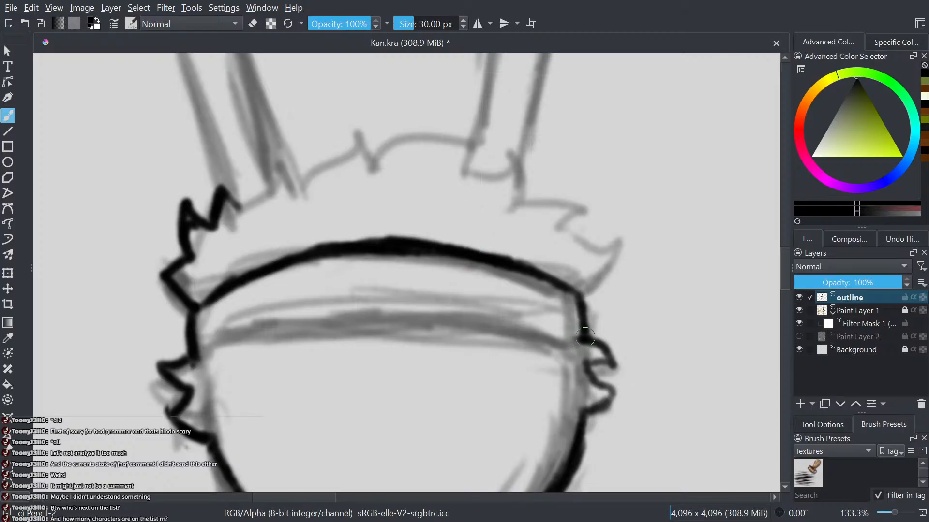
- Ink the headband's lower edge in black from side to side and clean up its left part with the eraser
{"action": "mouse_move", "coordinate": [576, 342]}
{"action": "left_mouse_down"}
{"action": "mouse_move", "coordinate": [506, 335]}
{"action": "mouse_move", "coordinate": [578, 340]}
{"action": "mouse_move", "coordinate": [344, 321]}
{"action": "mouse_move", "coordinate": [191, 362]}
{"action": "left_mouse_up"}
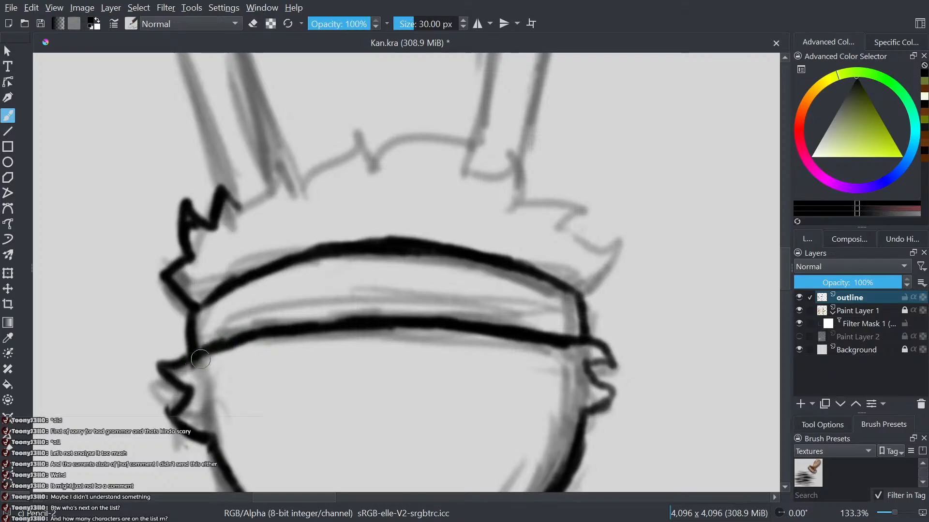
{"action": "left_click_drag", "start_coordinate": [394, 325], "coordinate": [205, 353]}
{"action": "key", "text": "e"}
{"action": "left_click_drag", "start_coordinate": [402, 331], "coordinate": [225, 356]}
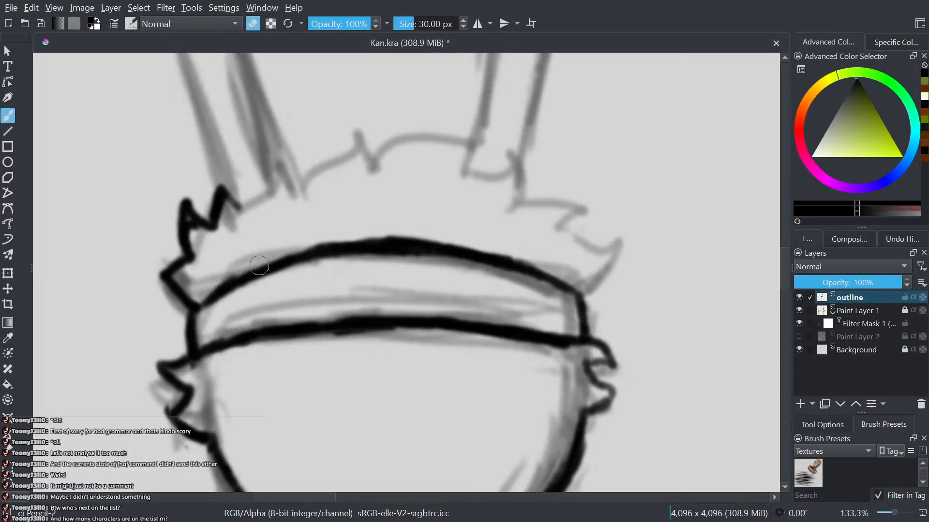
{"action": "scroll", "coordinate": [304, 252], "scroll_direction": "down", "scroll_amount": 2}
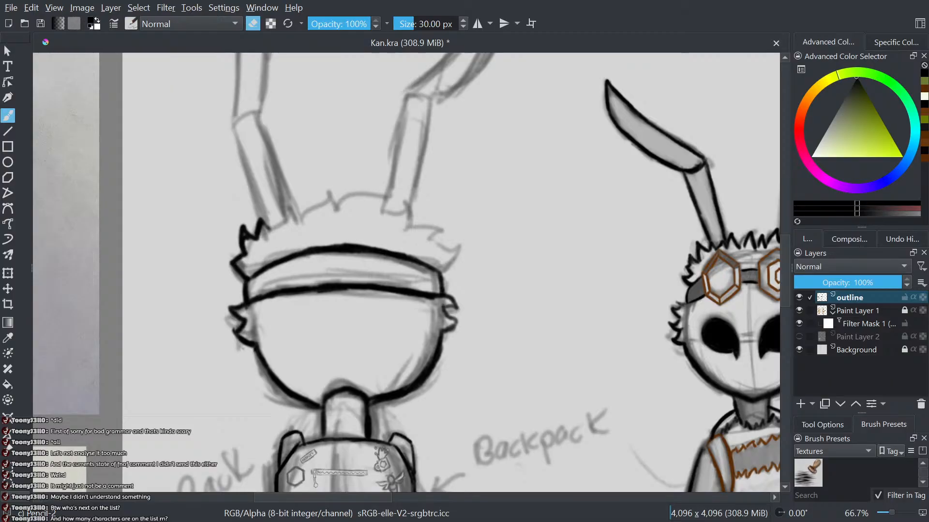
- Ink the jagged fur in black from the headband's right end across the top of the head to the left antenna
{"action": "key", "text": "e"}
{"action": "scroll", "coordinate": [300, 293], "scroll_direction": "up", "scroll_amount": 2}
{"action": "mouse_move", "coordinate": [539, 259]}
{"action": "left_mouse_down"}
{"action": "mouse_move", "coordinate": [581, 212]}
{"action": "mouse_move", "coordinate": [510, 207]}
{"action": "mouse_move", "coordinate": [548, 166]}
{"action": "mouse_move", "coordinate": [471, 175]}
{"action": "mouse_move", "coordinate": [478, 177]}
{"action": "mouse_move", "coordinate": [483, 171]}
{"action": "mouse_move", "coordinate": [433, 157]}
{"action": "left_mouse_up"}
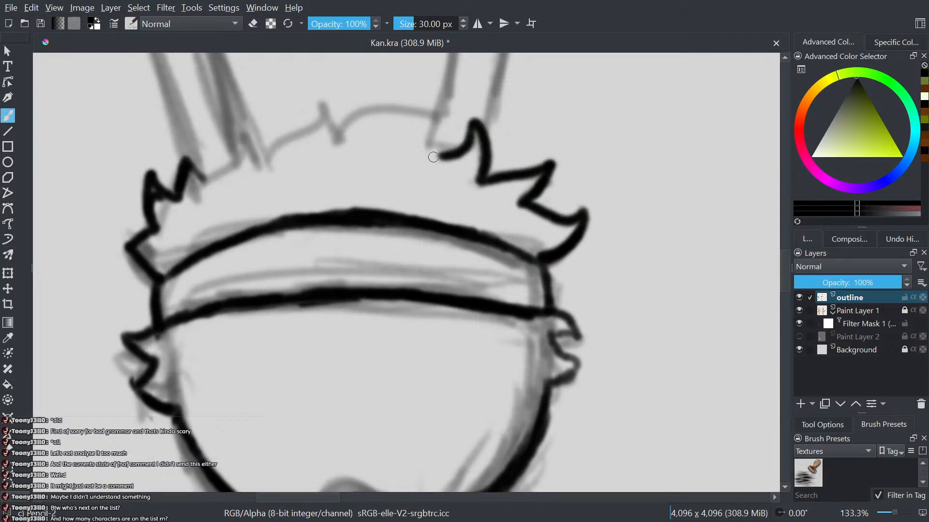
{"action": "scroll", "coordinate": [437, 178], "scroll_direction": "down", "scroll_amount": 1}
{"action": "scroll", "coordinate": [484, 193], "scroll_direction": "up", "scroll_amount": 2}
{"action": "mouse_move", "coordinate": [486, 225]}
{"action": "left_mouse_down"}
{"action": "mouse_move", "coordinate": [456, 211]}
{"action": "mouse_move", "coordinate": [468, 189]}
{"action": "mouse_move", "coordinate": [371, 191]}
{"action": "mouse_move", "coordinate": [342, 201]}
{"action": "mouse_move", "coordinate": [319, 179]}
{"action": "mouse_move", "coordinate": [220, 227]}
{"action": "mouse_move", "coordinate": [196, 188]}
{"action": "mouse_move", "coordinate": [145, 261]}
{"action": "mouse_move", "coordinate": [151, 317]}
{"action": "left_mouse_up"}
{"action": "scroll", "coordinate": [152, 316], "scroll_direction": "down", "scroll_amount": 1}
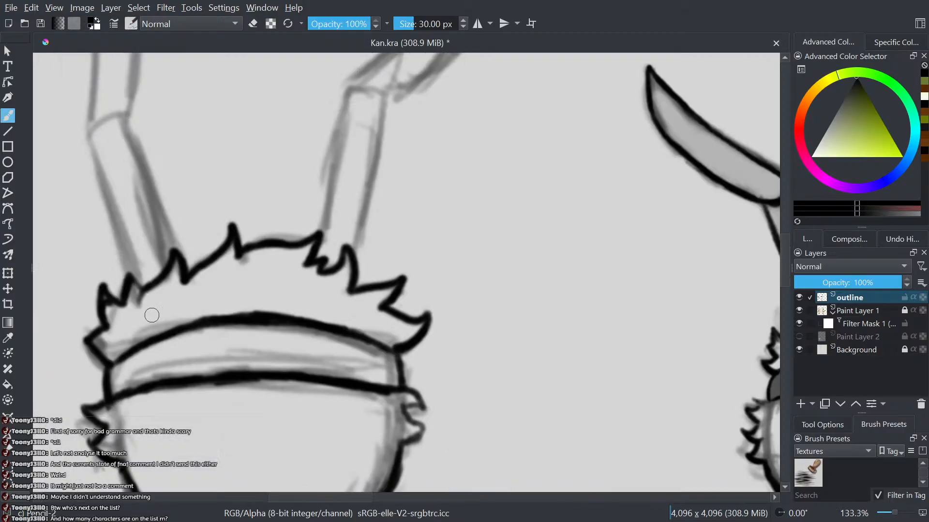
{"action": "scroll", "coordinate": [152, 315], "scroll_direction": "down", "scroll_amount": 5}
{"action": "scroll", "coordinate": [246, 325], "scroll_direction": "up", "scroll_amount": 2}
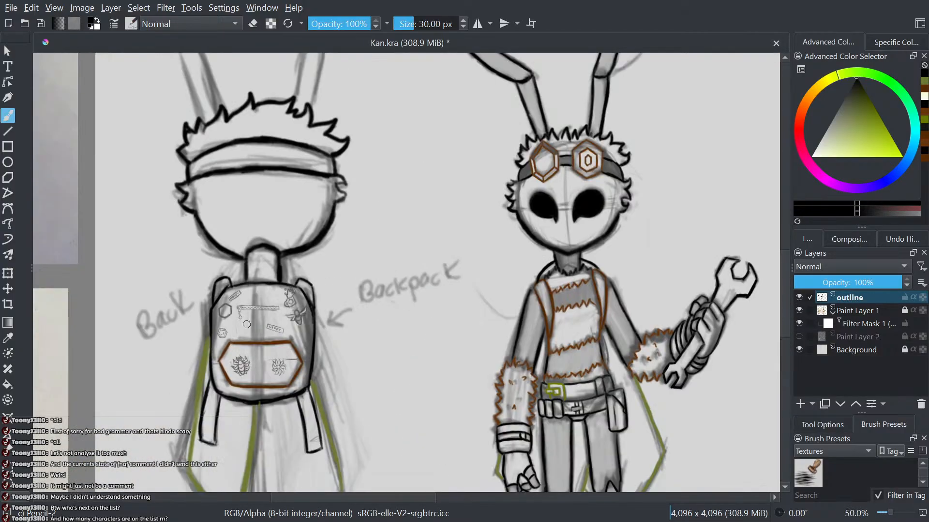
{"action": "scroll", "coordinate": [247, 324], "scroll_direction": "up", "scroll_amount": 1}
{"action": "key", "text": "bracketleft"}
{"action": "key", "text": "bracketleft"}
{"action": "key", "text": "bracketleft"}
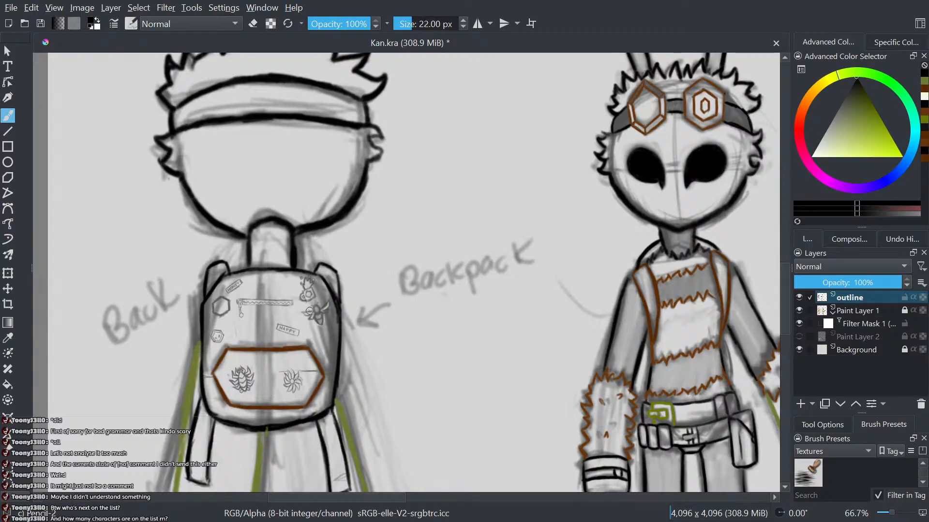
{"action": "scroll", "coordinate": [379, 347], "scroll_direction": "down", "scroll_amount": 2}
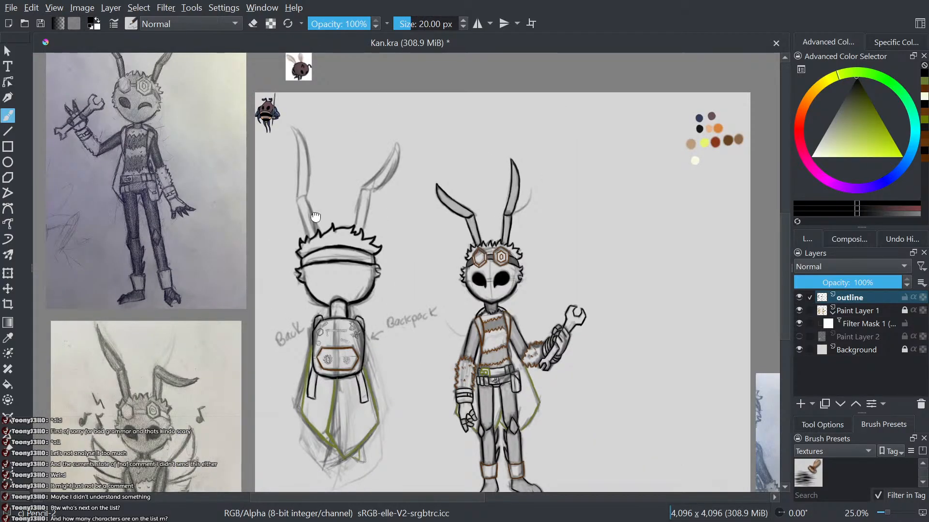
- Set the brush size to 28 px and ink the lower segment of the back view's left antenna in black
{"action": "scroll", "coordinate": [333, 305], "scroll_direction": "up", "scroll_amount": 1}
{"action": "key", "text": "bracketright"}
{"action": "key", "text": "bracketright"}
{"action": "key", "text": "bracketright"}
{"action": "scroll", "coordinate": [334, 305], "scroll_direction": "up", "scroll_amount": 1}
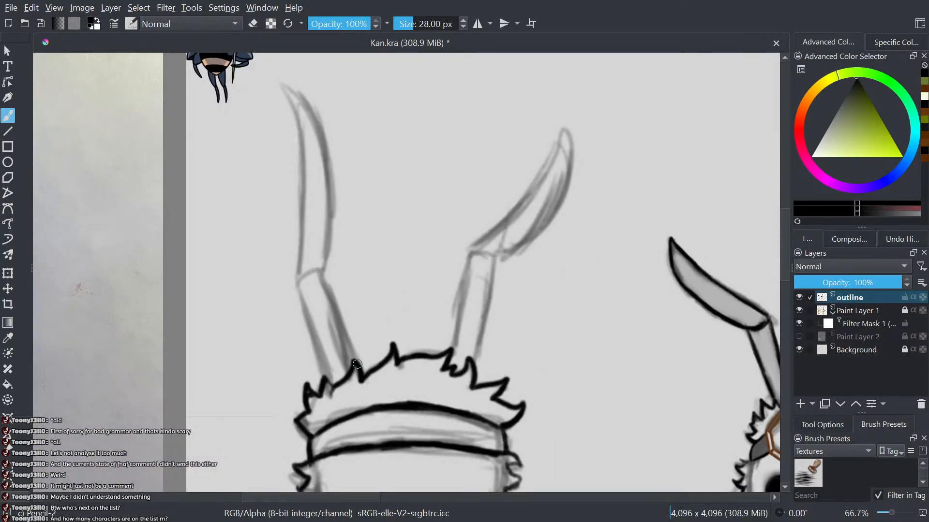
{"action": "mouse_move", "coordinate": [358, 365]}
{"action": "left_mouse_down"}
{"action": "mouse_move", "coordinate": [339, 324]}
{"action": "mouse_move", "coordinate": [341, 333]}
{"action": "left_mouse_up"}
{"action": "left_click_drag", "start_coordinate": [334, 384], "coordinate": [298, 285]}
- Ink both edges of the left antenna's curved upper segment in black up to a pointed tip
{"action": "mouse_move", "coordinate": [309, 331]}
{"action": "left_mouse_down"}
{"action": "mouse_move", "coordinate": [304, 281]}
{"action": "mouse_move", "coordinate": [324, 286]}
{"action": "mouse_move", "coordinate": [305, 276]}
{"action": "mouse_move", "coordinate": [298, 283]}
{"action": "mouse_move", "coordinate": [318, 290]}
{"action": "mouse_move", "coordinate": [351, 347]}
{"action": "mouse_move", "coordinate": [353, 384]}
{"action": "mouse_move", "coordinate": [360, 313]}
{"action": "mouse_move", "coordinate": [320, 211]}
{"action": "left_mouse_up"}
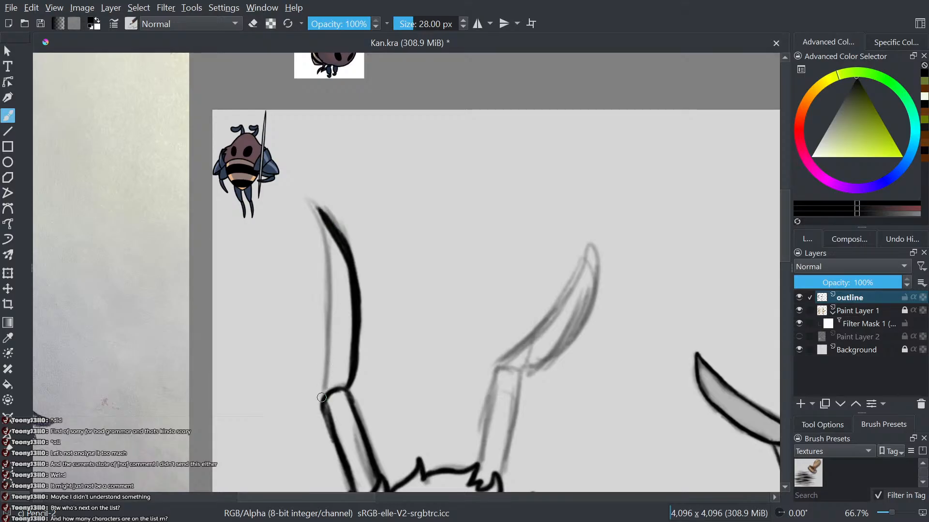
{"action": "mouse_move", "coordinate": [321, 401]}
{"action": "left_mouse_down"}
{"action": "mouse_move", "coordinate": [331, 346]}
{"action": "mouse_move", "coordinate": [320, 224]}
{"action": "left_mouse_up"}
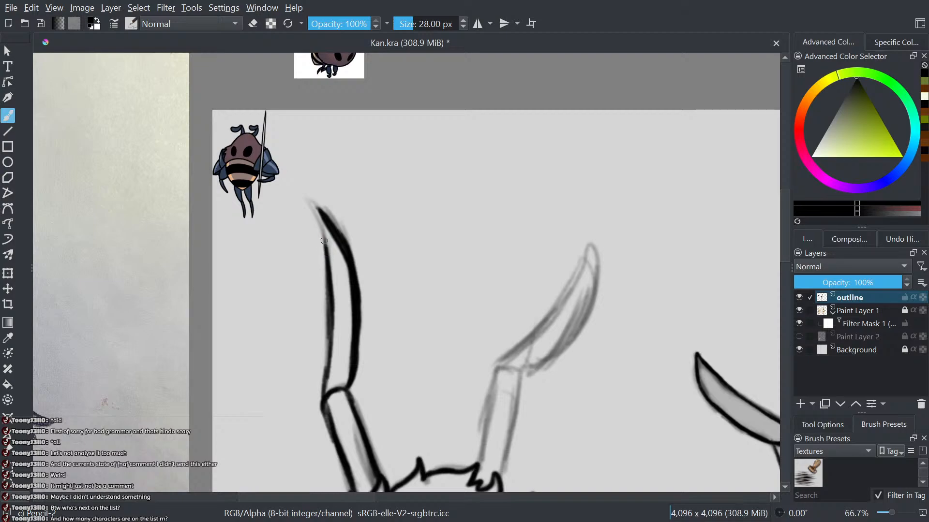
{"action": "left_click_drag", "start_coordinate": [324, 241], "coordinate": [311, 207]}
- Ink the back view's right antenna in black, including its straight lower segment and curved, pointed upper segment
{"action": "mouse_move", "coordinate": [325, 392]}
{"action": "left_mouse_down"}
{"action": "mouse_move", "coordinate": [331, 322]}
{"action": "mouse_move", "coordinate": [348, 292]}
{"action": "mouse_move", "coordinate": [237, 201]}
{"action": "left_mouse_up"}
{"action": "scroll", "coordinate": [342, 283], "scroll_direction": "up", "scroll_amount": 1}
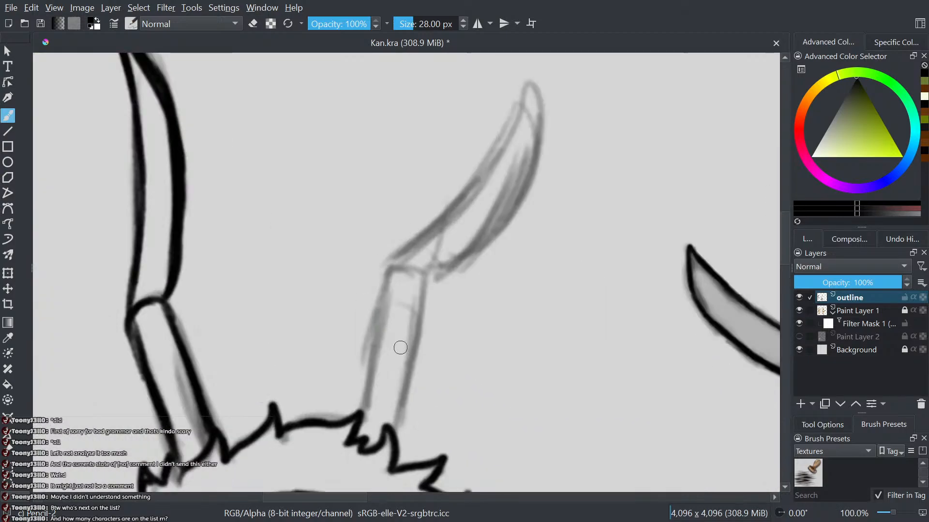
{"action": "mouse_move", "coordinate": [396, 432]}
{"action": "left_mouse_down"}
{"action": "mouse_move", "coordinate": [424, 276]}
{"action": "mouse_move", "coordinate": [410, 263]}
{"action": "mouse_move", "coordinate": [392, 268]}
{"action": "mouse_move", "coordinate": [362, 415]}
{"action": "mouse_move", "coordinate": [389, 266]}
{"action": "mouse_move", "coordinate": [386, 286]}
{"action": "left_mouse_up"}
{"action": "mouse_move", "coordinate": [401, 298]}
{"action": "left_mouse_down"}
{"action": "mouse_move", "coordinate": [358, 393]}
{"action": "mouse_move", "coordinate": [472, 310]}
{"action": "mouse_move", "coordinate": [490, 251]}
{"action": "mouse_move", "coordinate": [490, 194]}
{"action": "mouse_move", "coordinate": [387, 320]}
{"action": "left_mouse_up"}
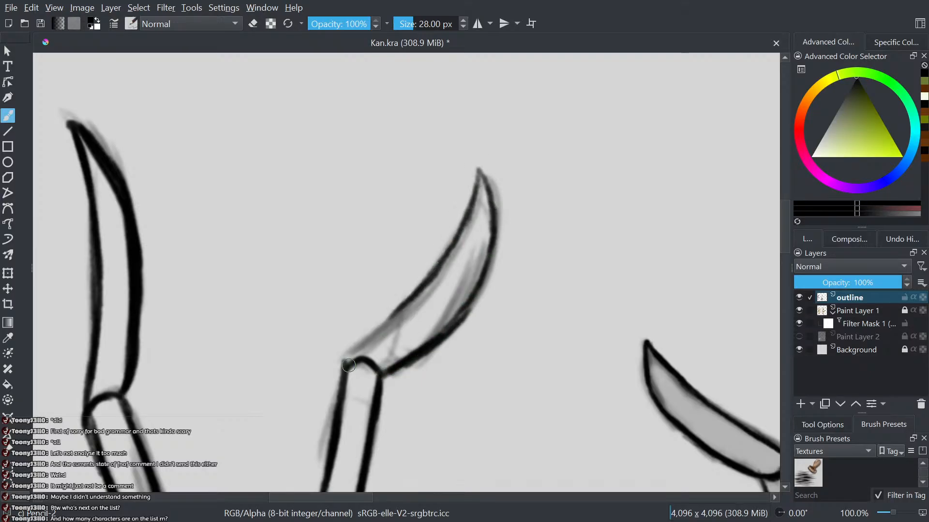
{"action": "mouse_move", "coordinate": [348, 365]}
{"action": "left_mouse_down"}
{"action": "mouse_move", "coordinate": [470, 232]}
{"action": "mouse_move", "coordinate": [456, 225]}
{"action": "mouse_move", "coordinate": [435, 268]}
{"action": "mouse_move", "coordinate": [482, 172]}
{"action": "mouse_move", "coordinate": [485, 266]}
{"action": "mouse_move", "coordinate": [495, 227]}
{"action": "mouse_move", "coordinate": [465, 311]}
{"action": "mouse_move", "coordinate": [486, 176]}
{"action": "mouse_move", "coordinate": [491, 223]}
{"action": "mouse_move", "coordinate": [478, 166]}
{"action": "left_mouse_up"}
- Hide the sketch on Paint Layer 1 and examine the bare linework of the front and back views
{"action": "scroll", "coordinate": [479, 154], "scroll_direction": "down", "scroll_amount": 4}
{"action": "left_click_drag", "start_coordinate": [434, 314], "coordinate": [368, 253]}
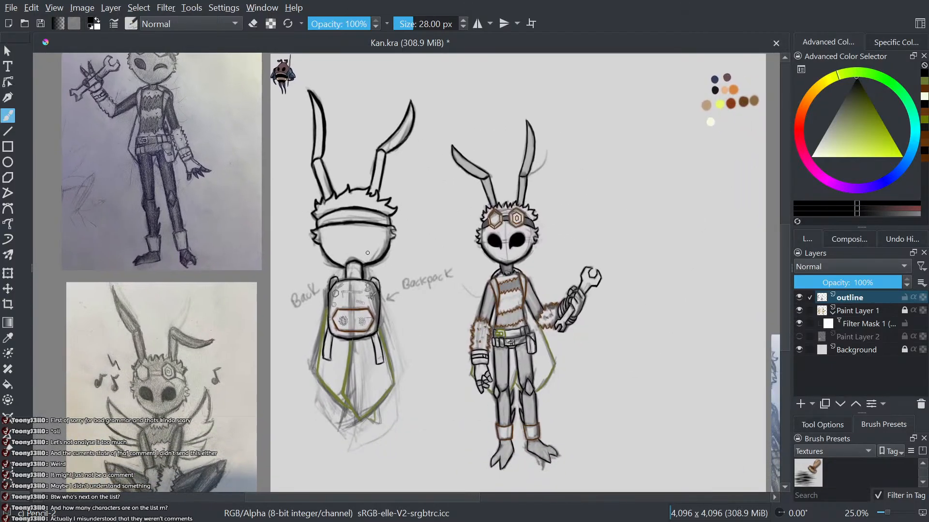
{"action": "scroll", "coordinate": [368, 253], "scroll_direction": "down", "scroll_amount": 1}
{"action": "left_click_drag", "start_coordinate": [438, 305], "coordinate": [397, 302]}
{"action": "scroll", "coordinate": [398, 302], "scroll_direction": "up", "scroll_amount": 2}
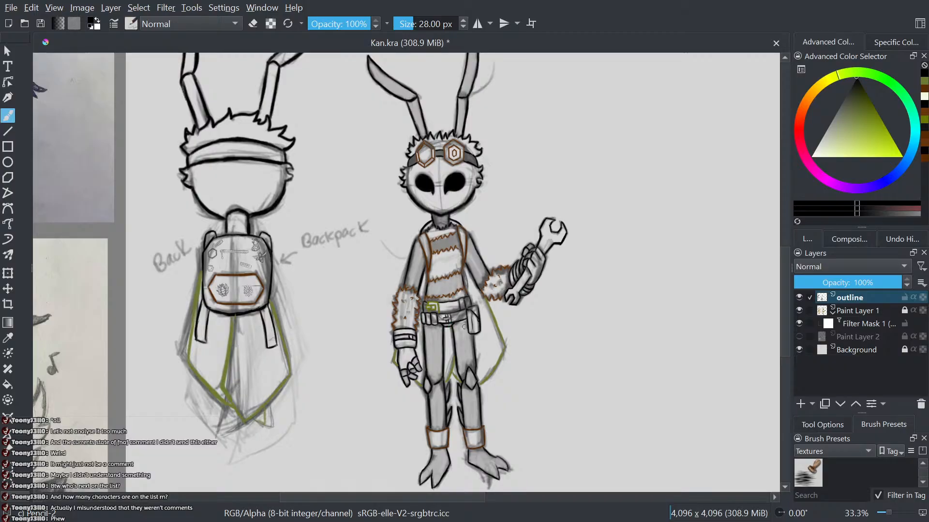
{"action": "scroll", "coordinate": [489, 325], "scroll_direction": "up", "scroll_amount": 1}
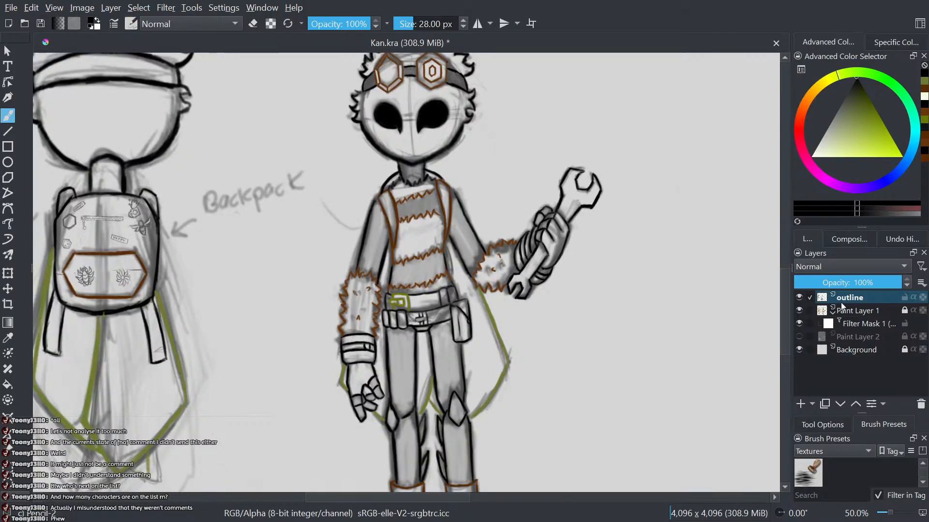
{"action": "left_click", "coordinate": [799, 310]}
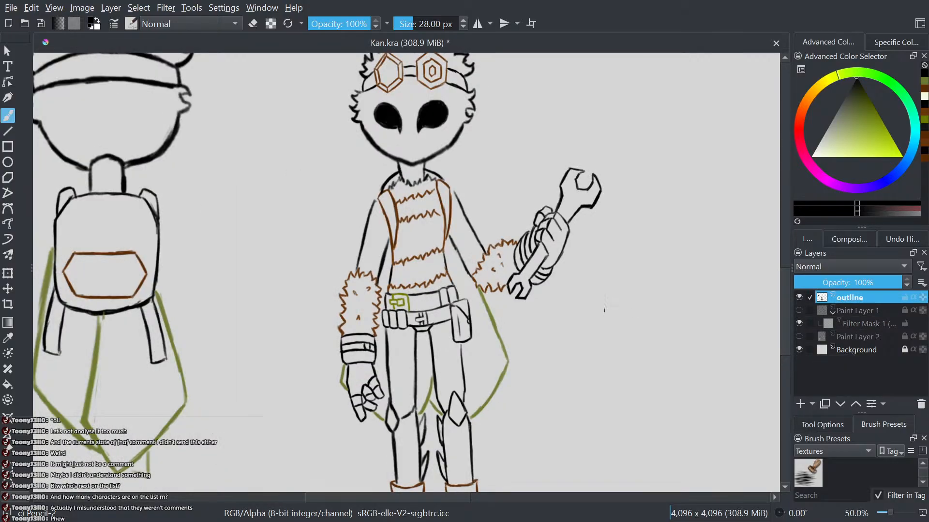
{"action": "mouse_move", "coordinate": [530, 280]}
{"action": "left_mouse_down"}
{"action": "mouse_move", "coordinate": [481, 174]}
{"action": "mouse_move", "coordinate": [455, 259]}
{"action": "left_mouse_up"}
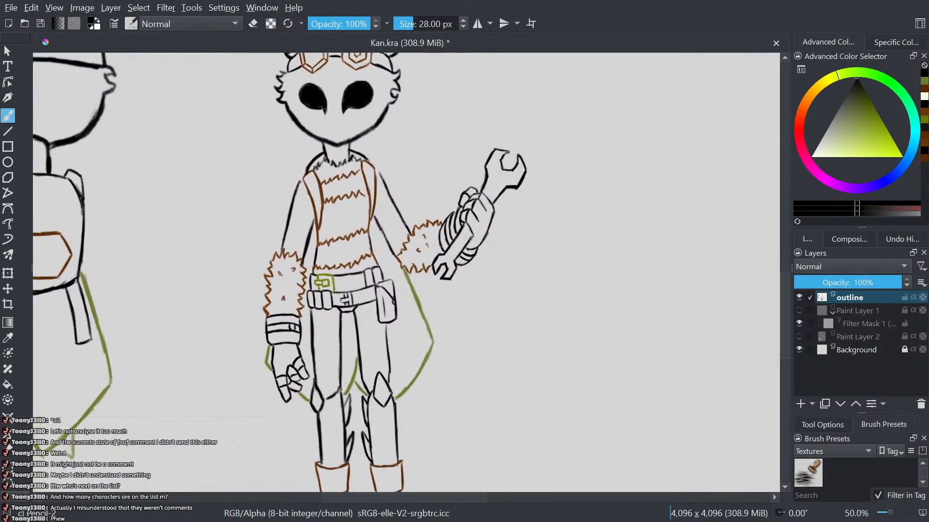
{"action": "mouse_move", "coordinate": [376, 319]}
{"action": "left_mouse_down"}
{"action": "mouse_move", "coordinate": [377, 278]}
{"action": "mouse_move", "coordinate": [462, 302]}
{"action": "left_mouse_up"}
{"action": "scroll", "coordinate": [356, 441], "scroll_direction": "up", "scroll_amount": 3}
{"action": "scroll", "coordinate": [341, 419], "scroll_direction": "down", "scroll_amount": 6}
{"action": "scroll", "coordinate": [462, 301], "scroll_direction": "up", "scroll_amount": 1}
{"action": "scroll", "coordinate": [462, 302], "scroll_direction": "up", "scroll_amount": 1}
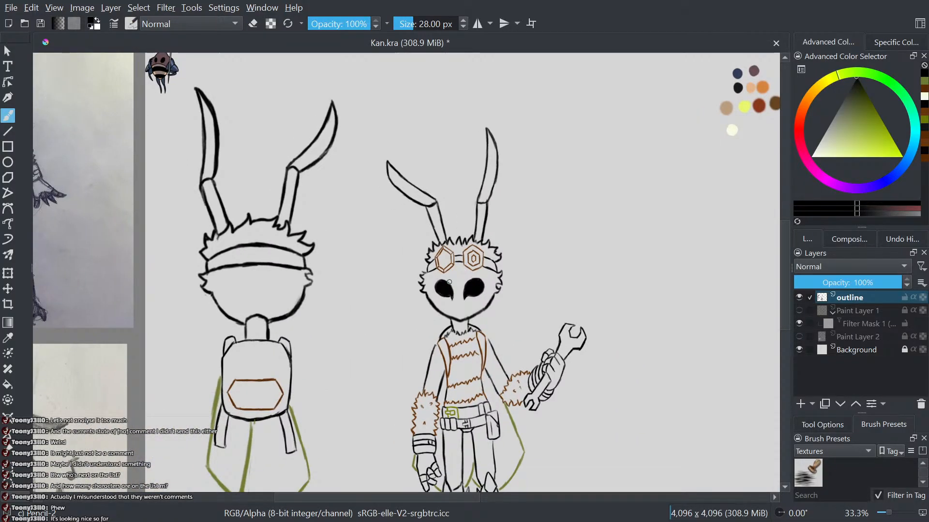
{"action": "scroll", "coordinate": [263, 369], "scroll_direction": "up", "scroll_amount": 5}
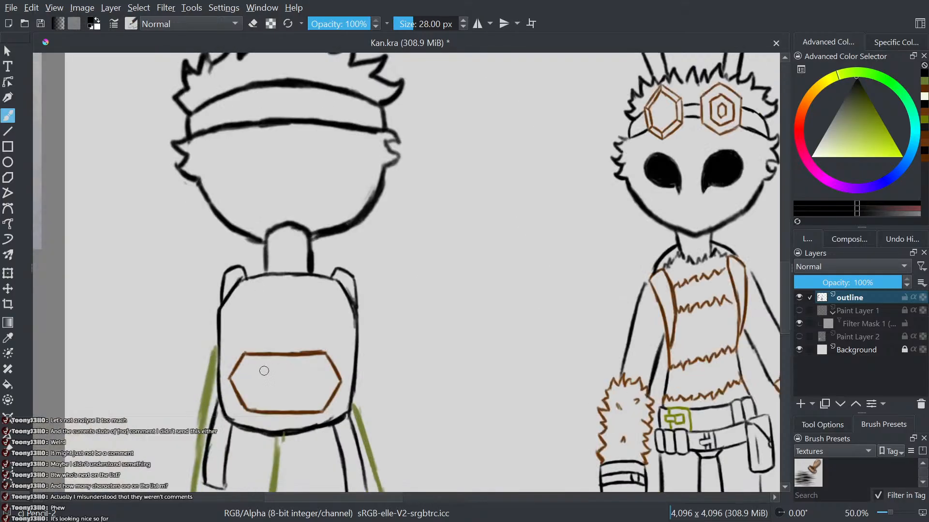
{"action": "scroll", "coordinate": [336, 211], "scroll_direction": "down", "scroll_amount": 2}
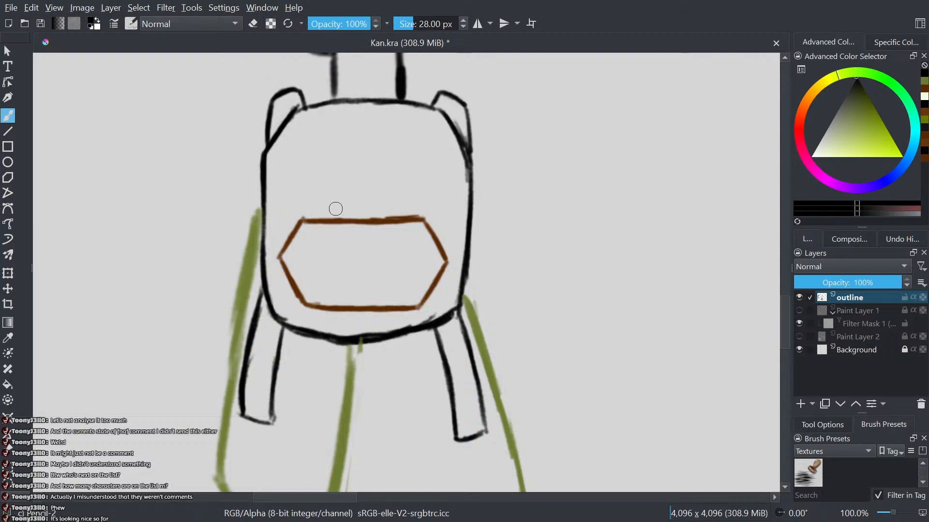
- Show Paint Layer 1 again and examine the sketched patches, zipper and bee details on the backpack
{"action": "left_click", "coordinate": [799, 310]}
{"action": "scroll", "coordinate": [373, 334], "scroll_direction": "up", "scroll_amount": 4}
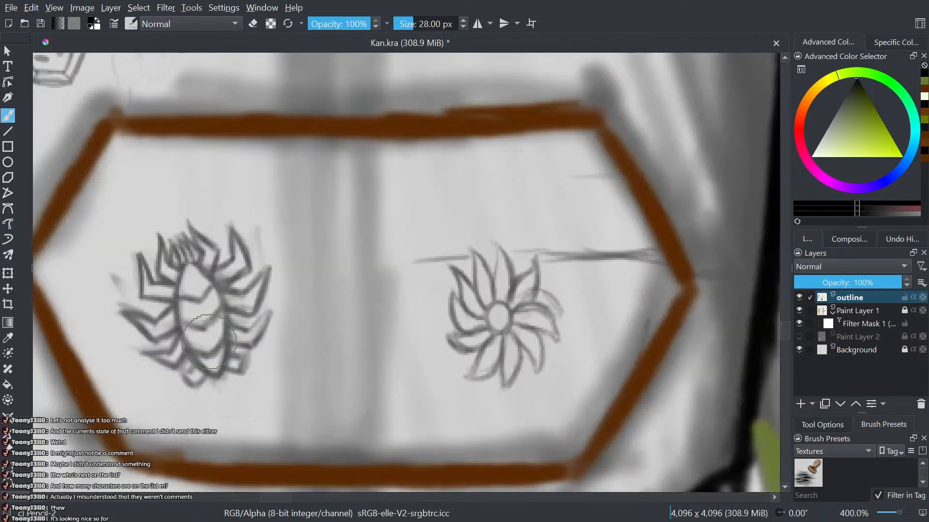
{"action": "scroll", "coordinate": [622, 336], "scroll_direction": "down", "scroll_amount": 3}
{"action": "left_click_drag", "start_coordinate": [586, 341], "coordinate": [500, 386]}
{"action": "scroll", "coordinate": [530, 324], "scroll_direction": "up", "scroll_amount": 1}
{"action": "left_click_drag", "start_coordinate": [552, 273], "coordinate": [418, 377]}
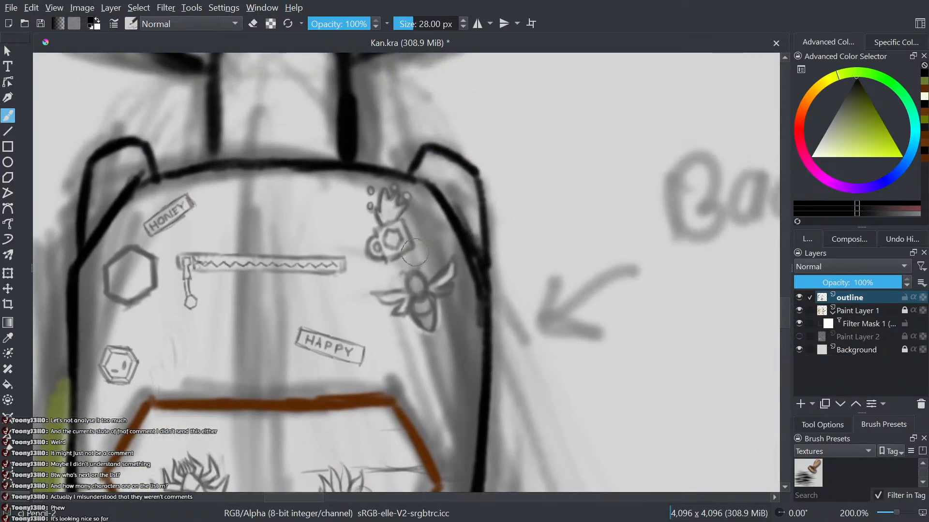
{"action": "scroll", "coordinate": [415, 252], "scroll_direction": "down", "scroll_amount": 1}
{"action": "scroll", "coordinate": [410, 271], "scroll_direction": "up", "scroll_amount": 2}
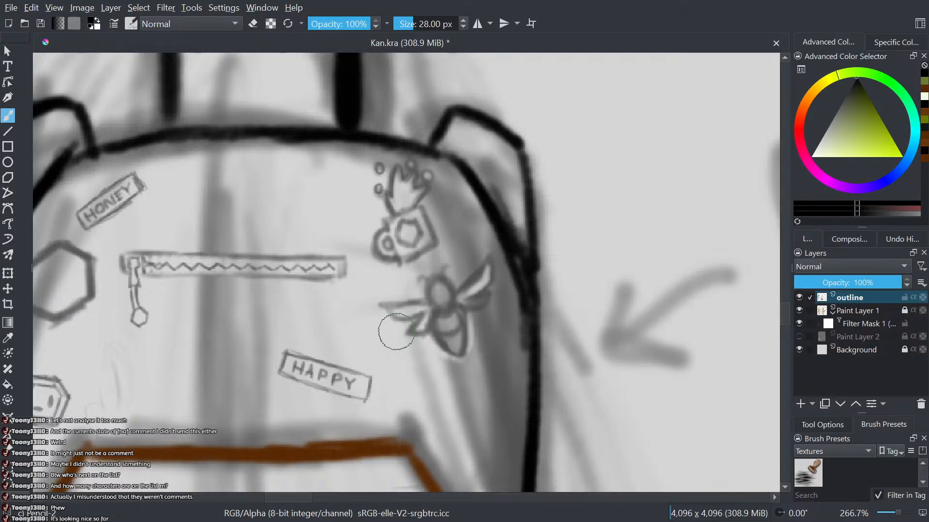